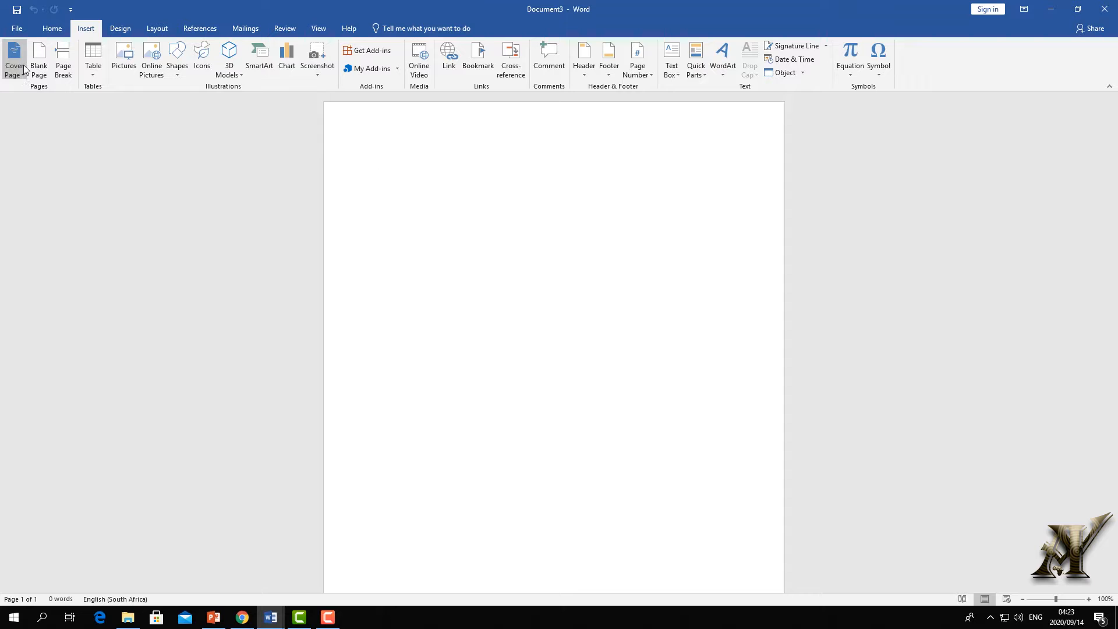
- Add the Whisp design from the Cover Page gallery to the start of the document
left_click(14, 65)
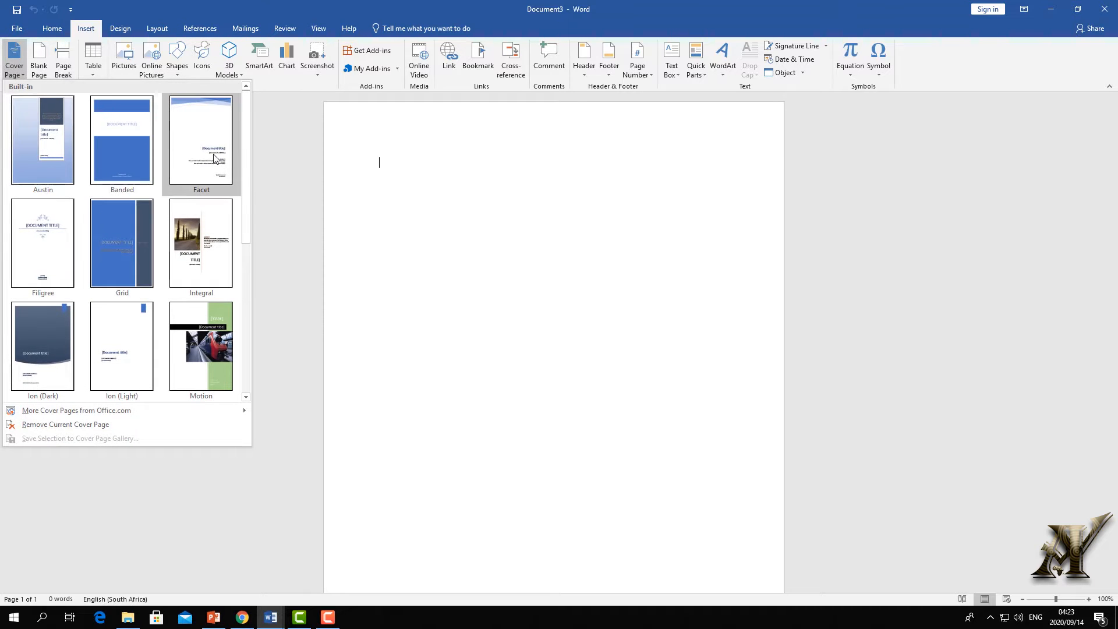
left_click_drag(247, 172, 249, 340)
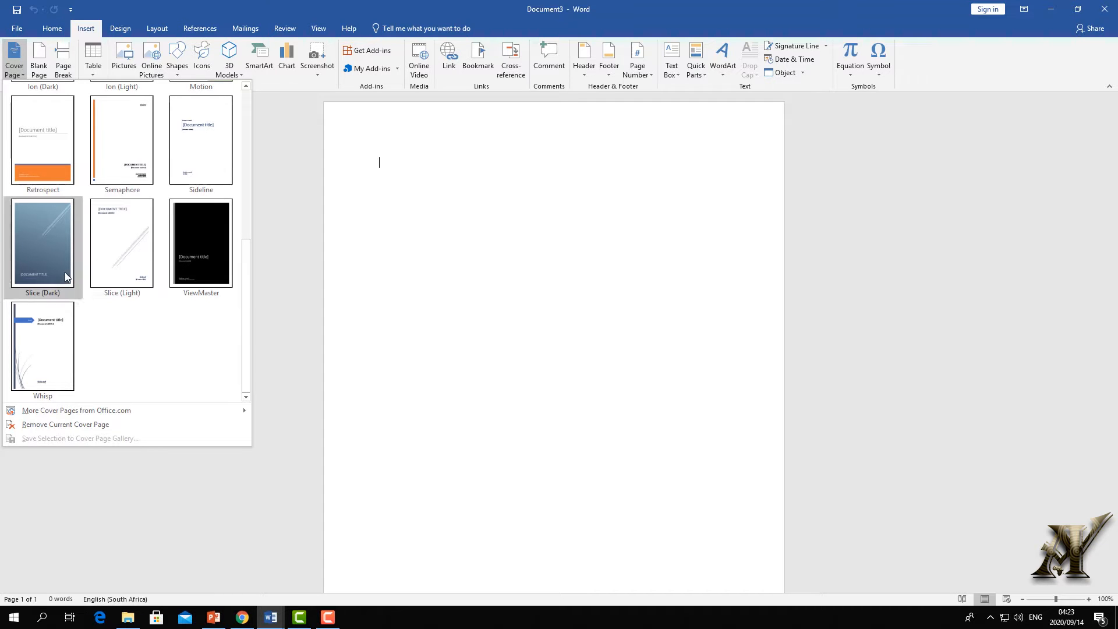
left_click(56, 336)
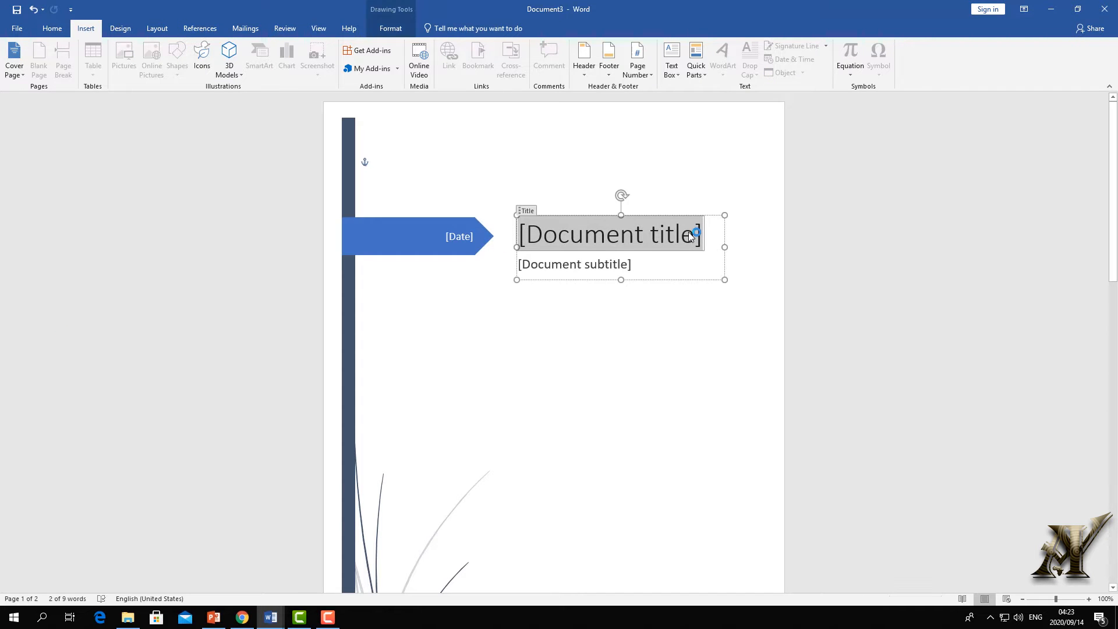
- Enter the title 'Assignment 1' and subtitle 'mathematics', and centre both lines
type("Assignment 1")
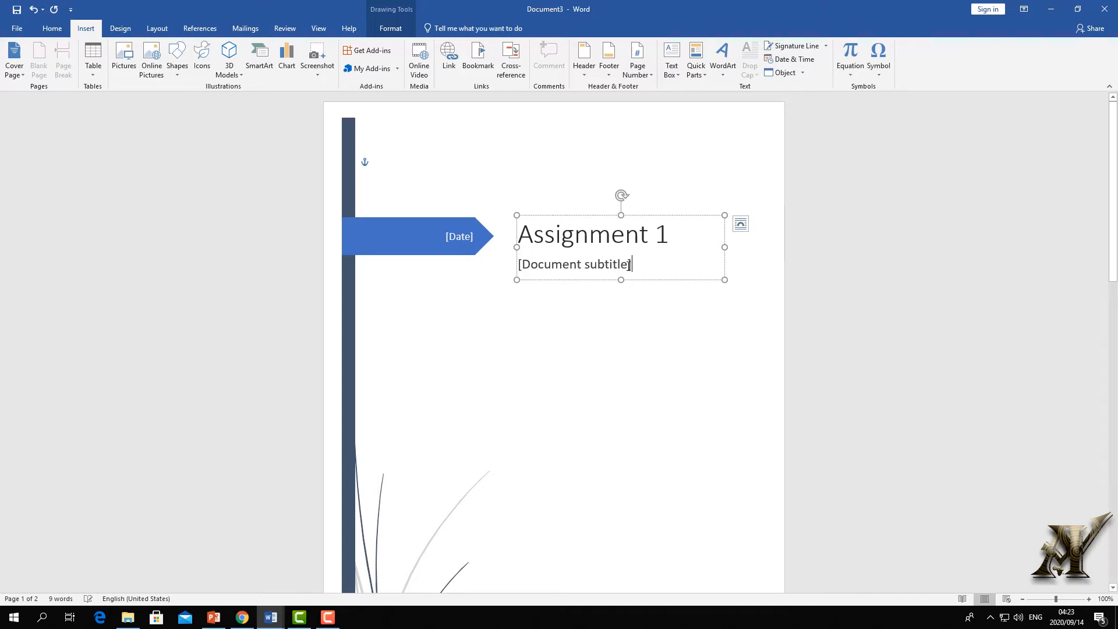
left_click(629, 265)
type("mat")
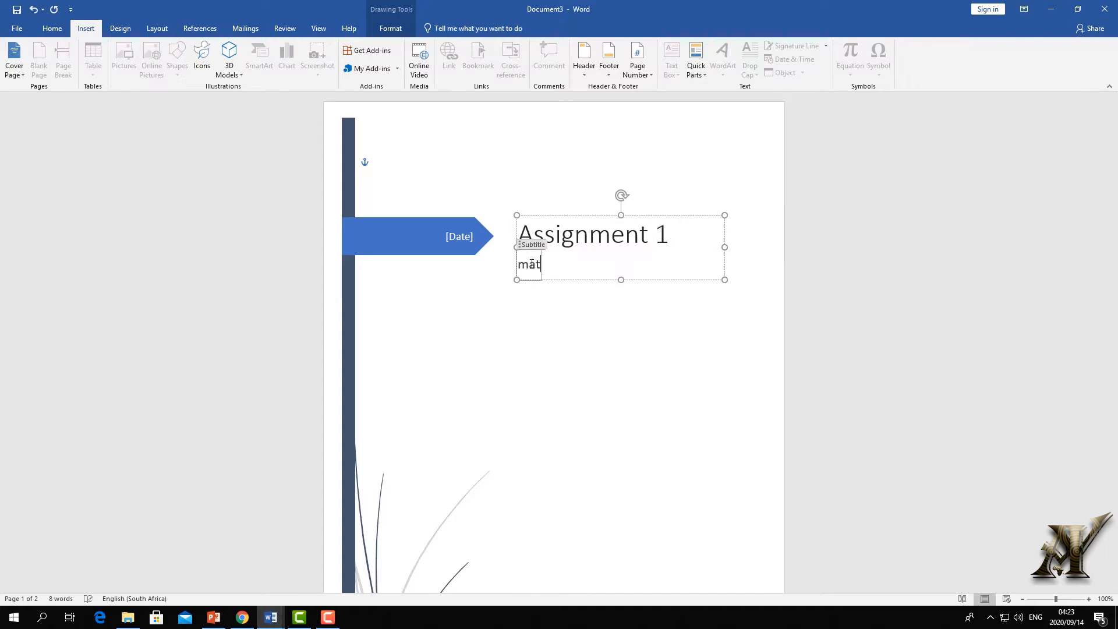
type("hematics")
left_click(594, 283)
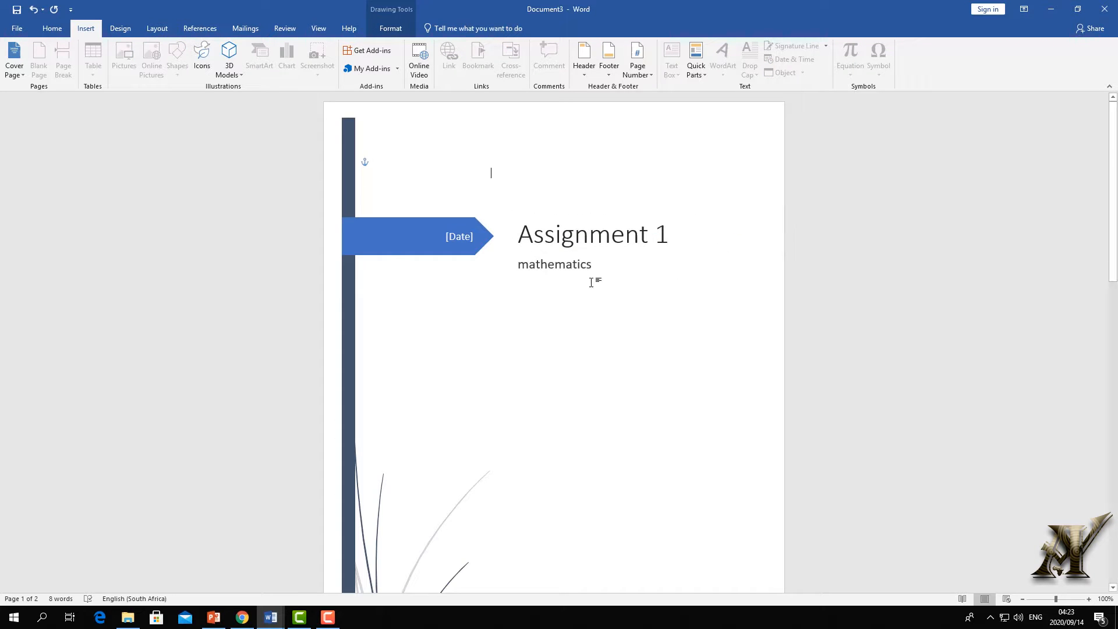
left_click_drag(595, 265, 511, 222)
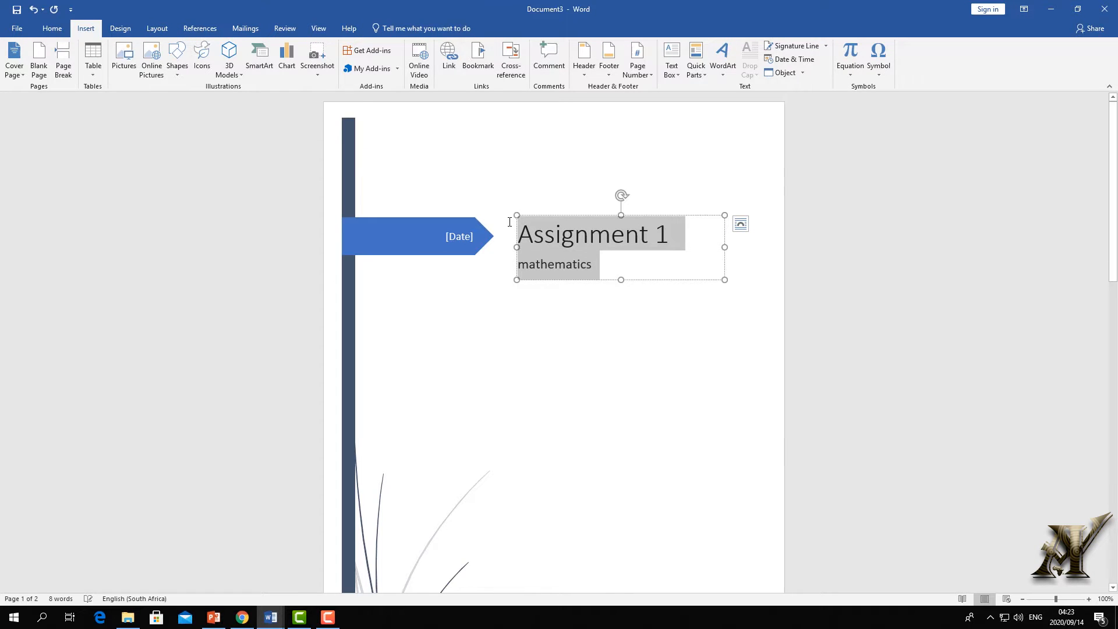
scroll(278, 70, "up", 1)
left_click(266, 68)
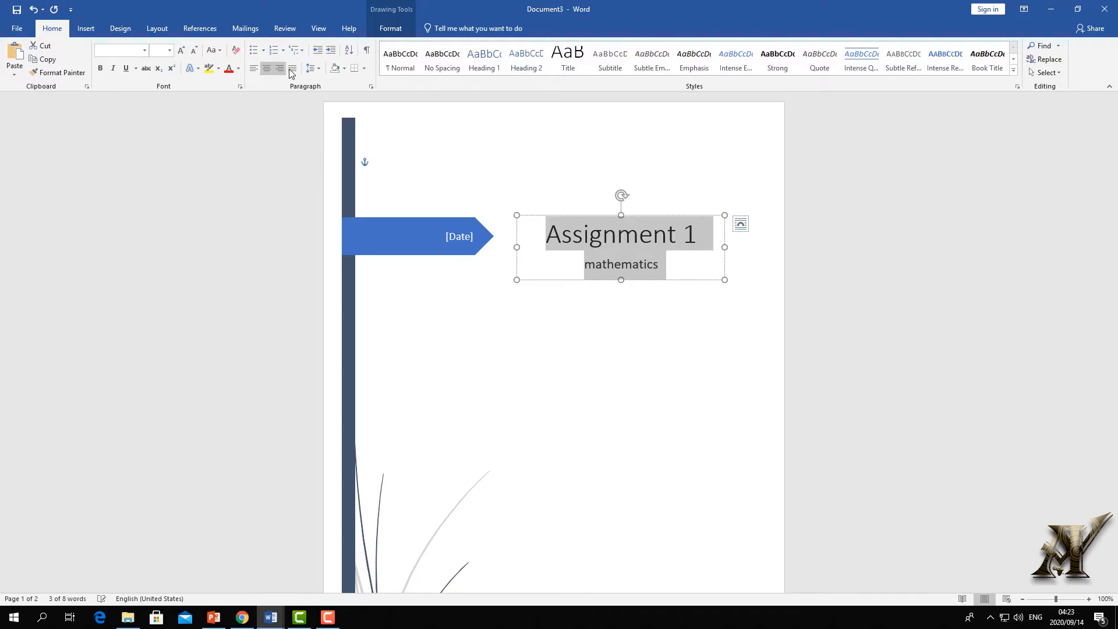
left_click(516, 291)
- Fill the cover's date field with today's date, 9/14/2020
left_click(466, 237)
left_click(482, 237)
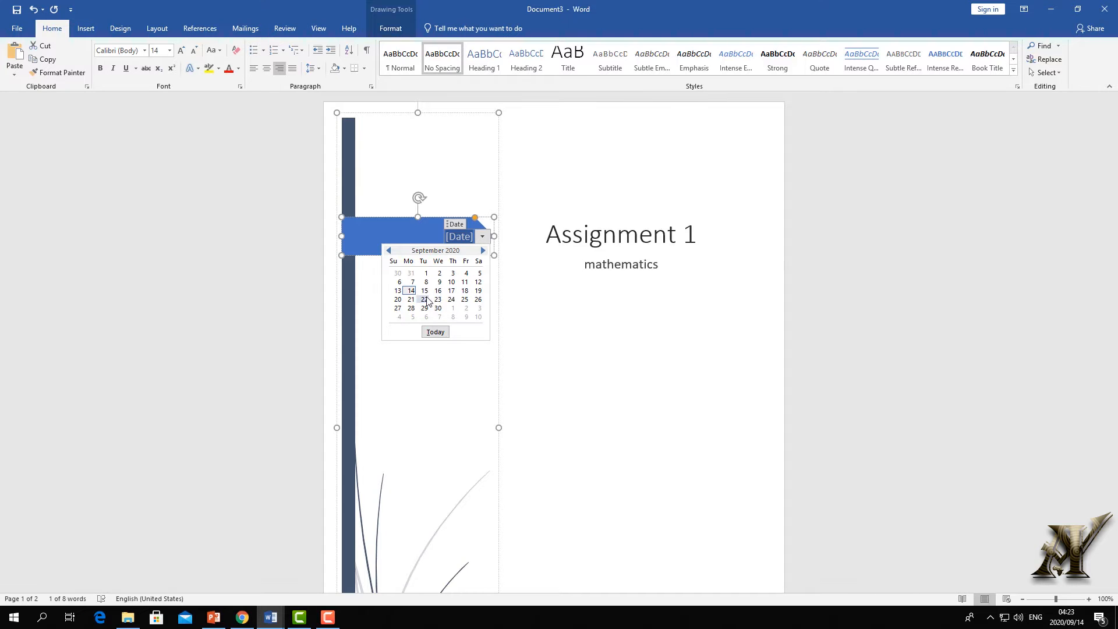
left_click(435, 332)
left_click(518, 330)
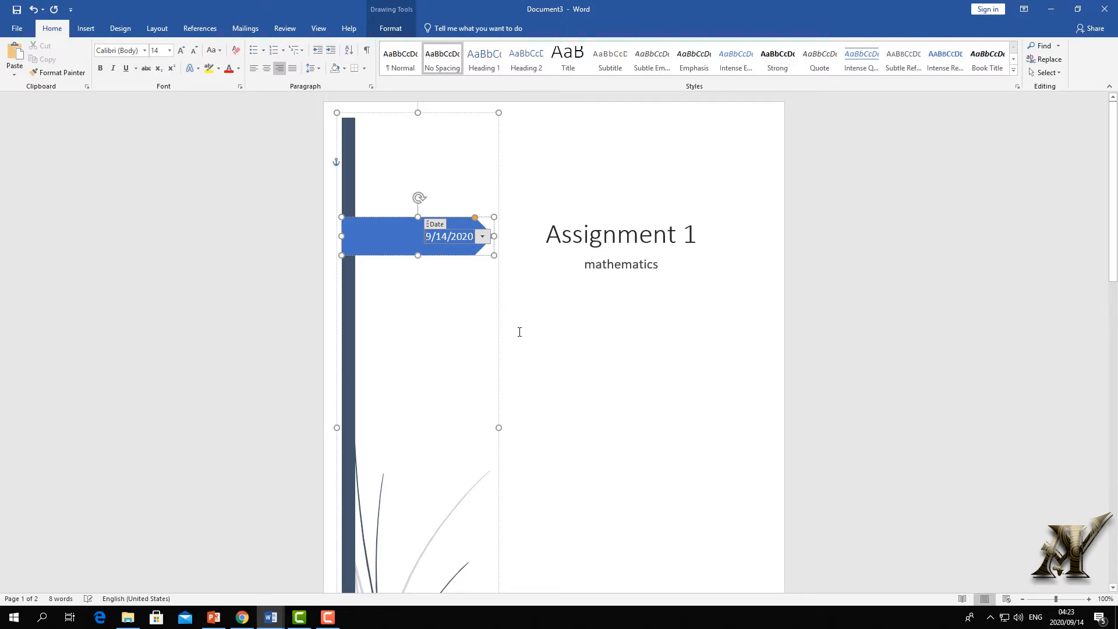
scroll(524, 262, "down", 5)
scroll(547, 361, "up", 1)
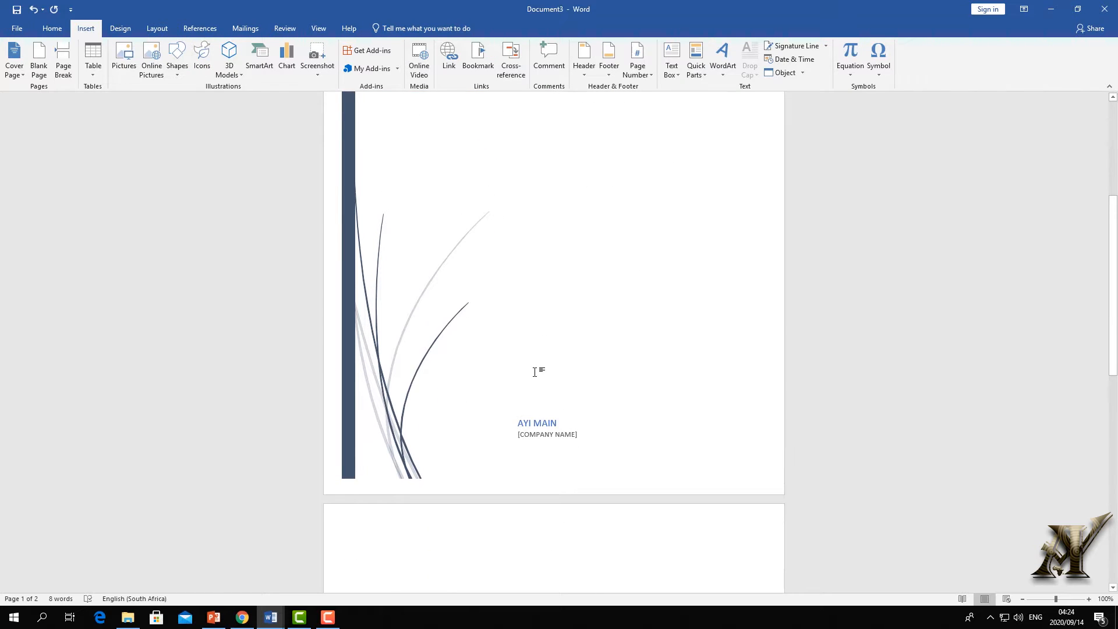
- Fill in the author's name and the company name AYI TRAINING CENTRE
left_click(524, 421)
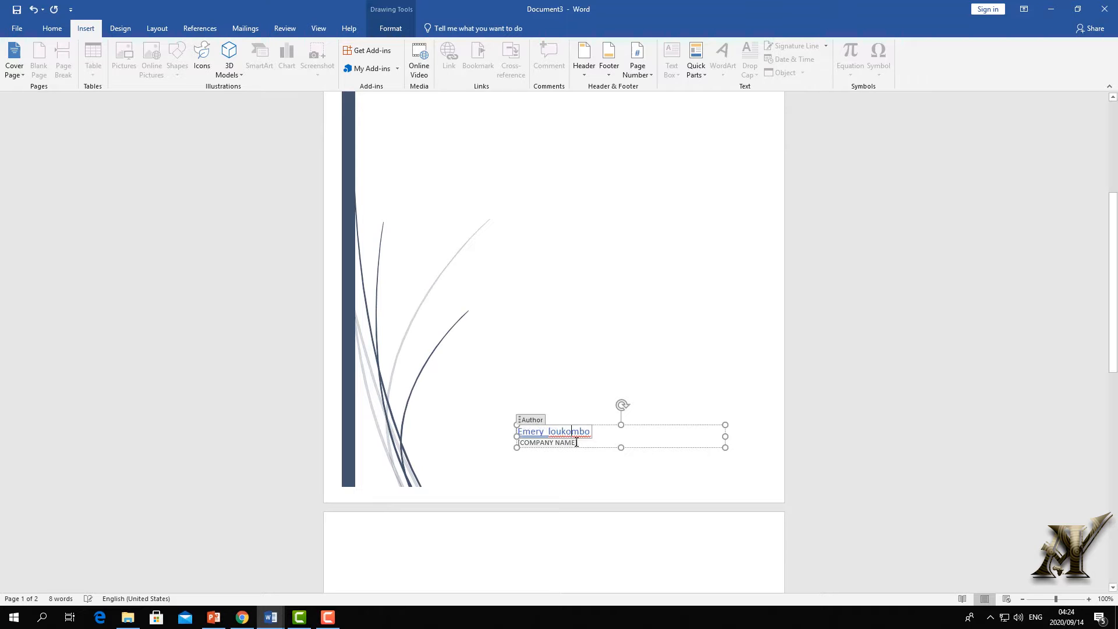
left_click(575, 441)
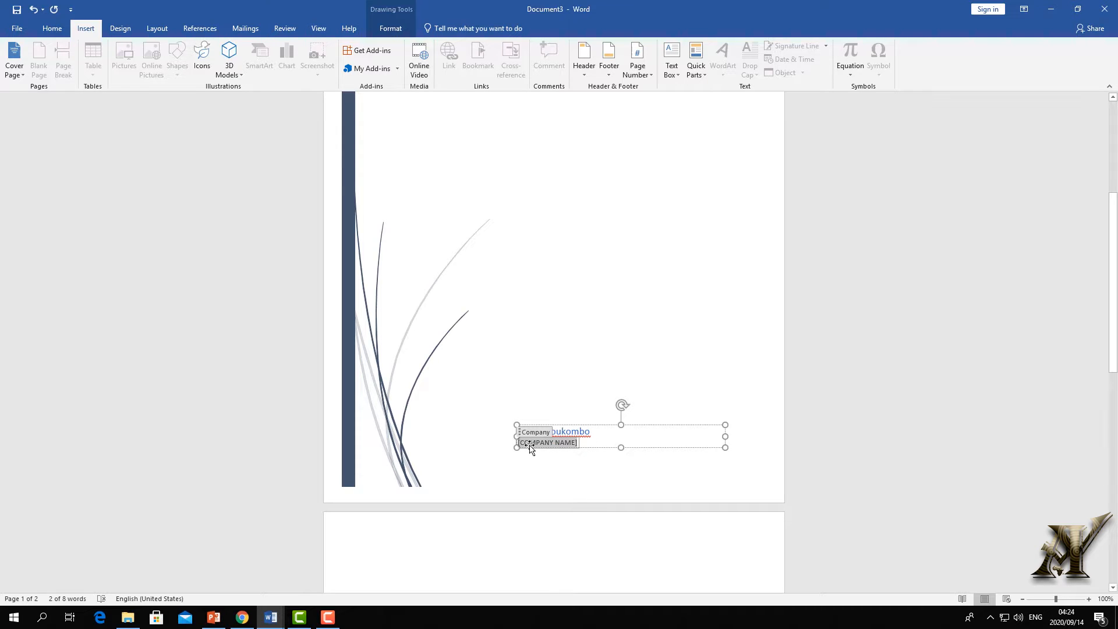
left_click(575, 443)
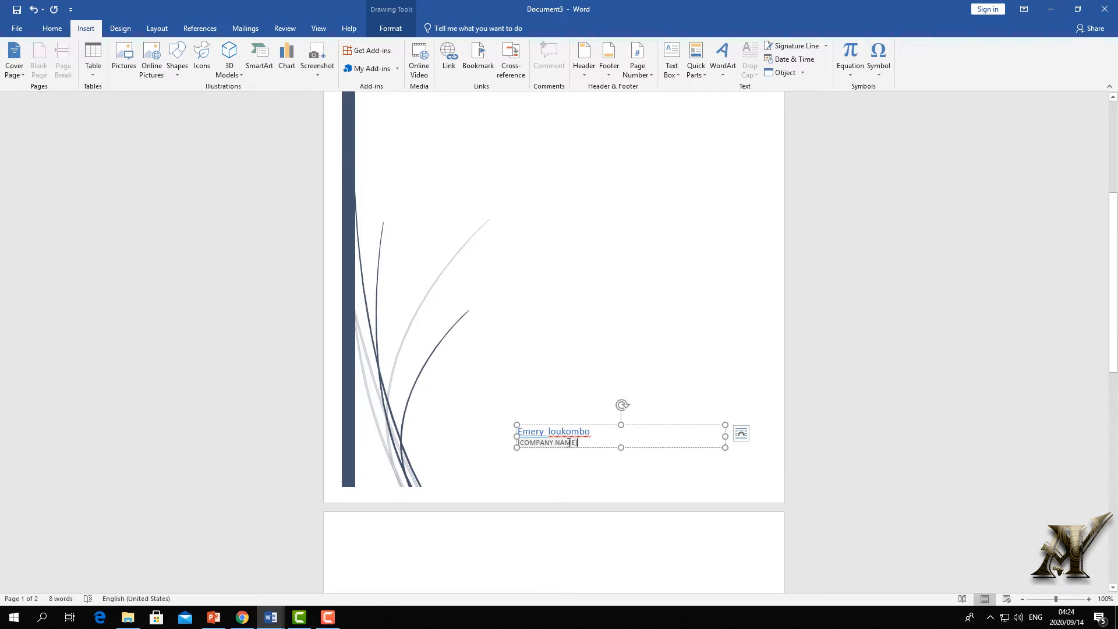
left_click(525, 440)
type("AYI")
scroll(569, 279, "down", 3)
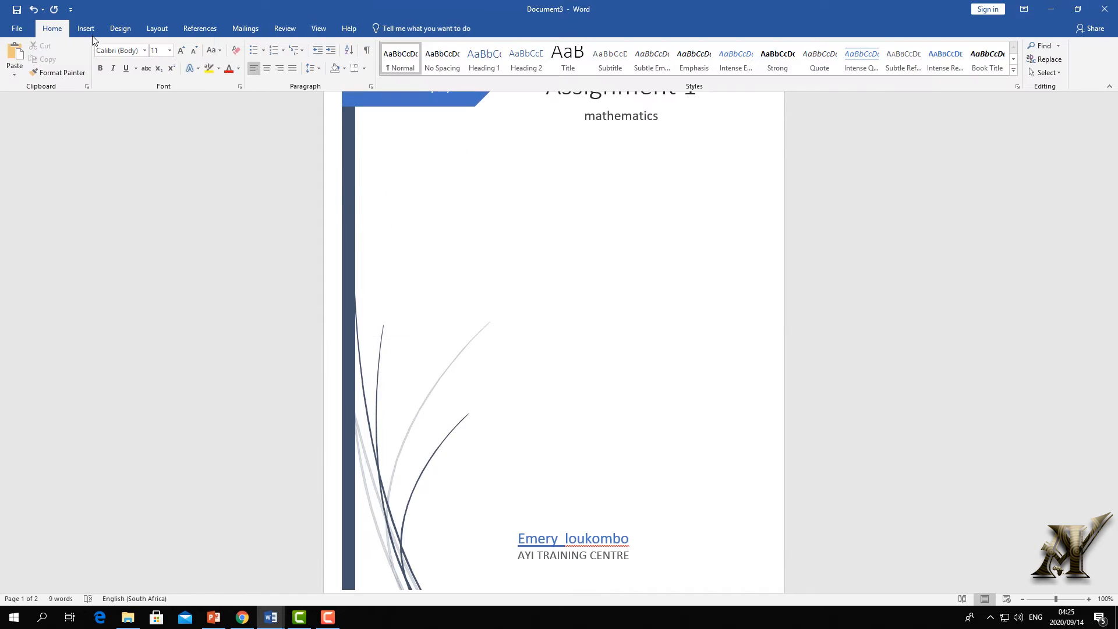
left_click(87, 29)
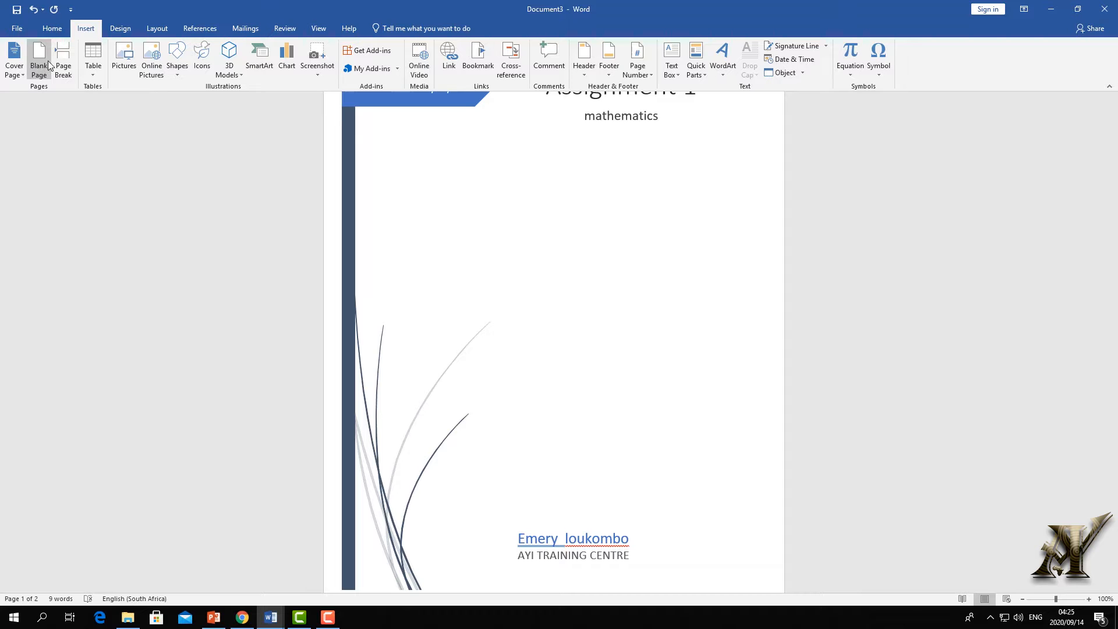
- Insert a blank page right after the cover page, bringing the document to three pages
scroll(513, 282, "down", 3)
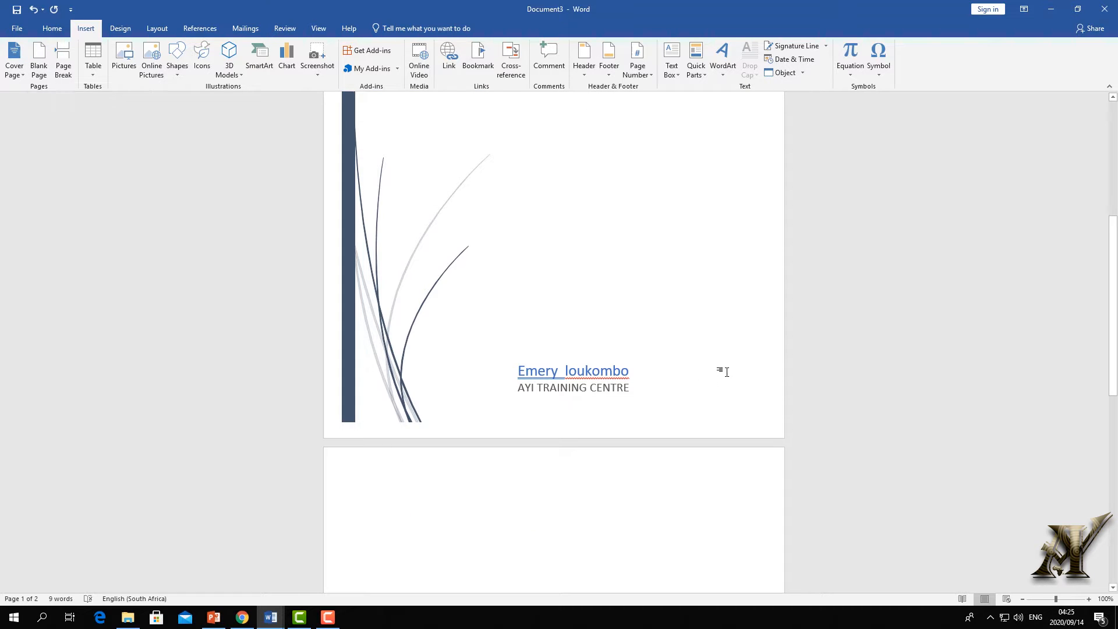
scroll(392, 462, "down", 5)
scroll(400, 457, "up", 2)
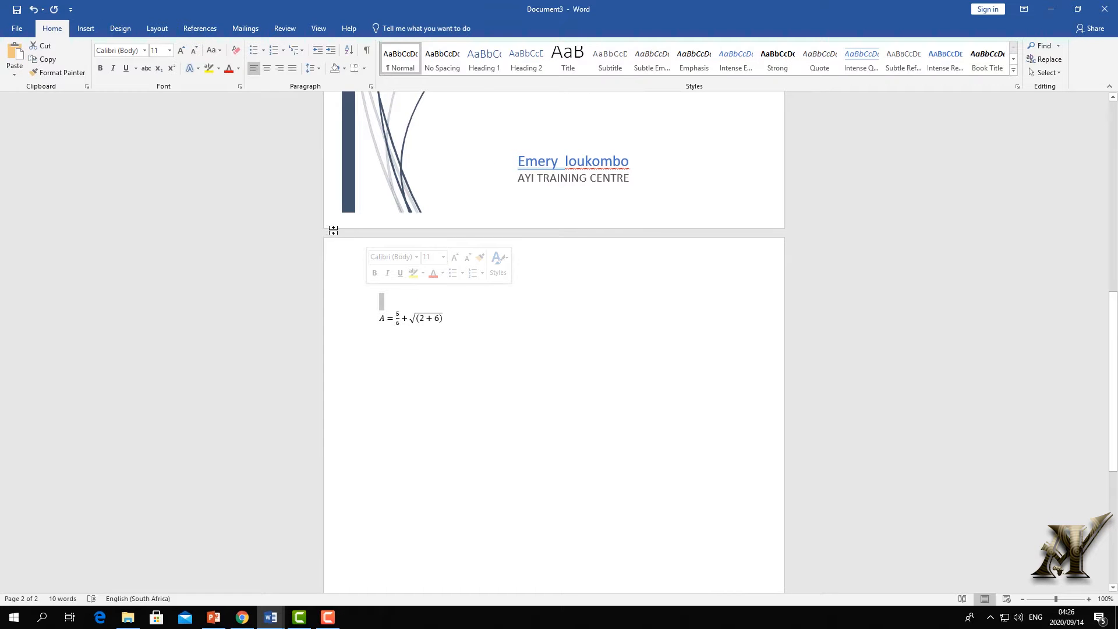
left_click(599, 319)
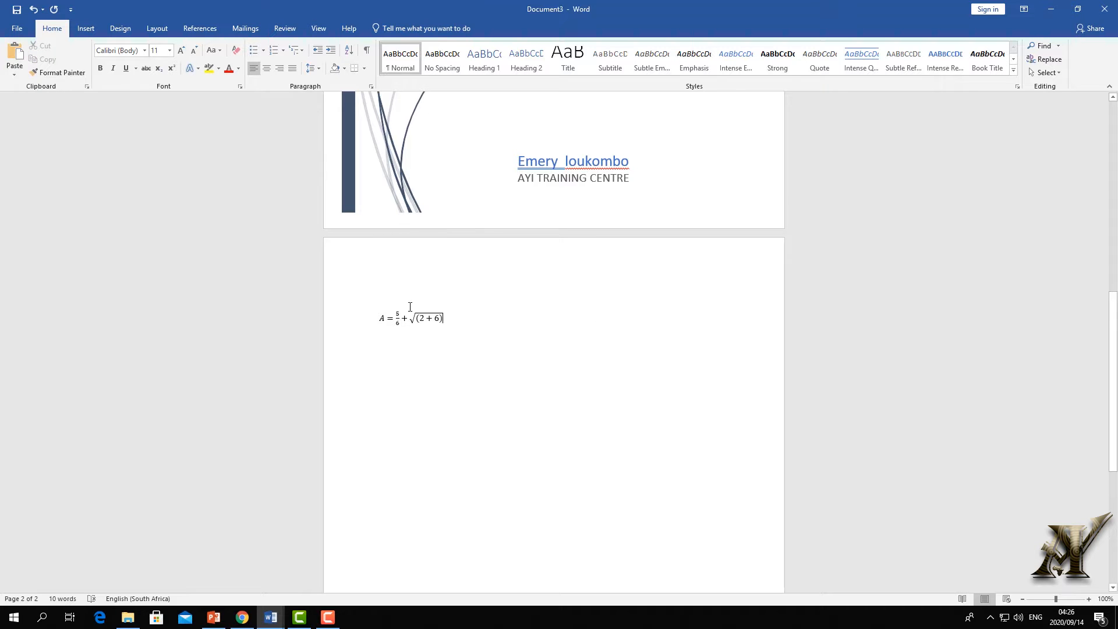
scroll(712, 220, "up", 1)
left_click(665, 189)
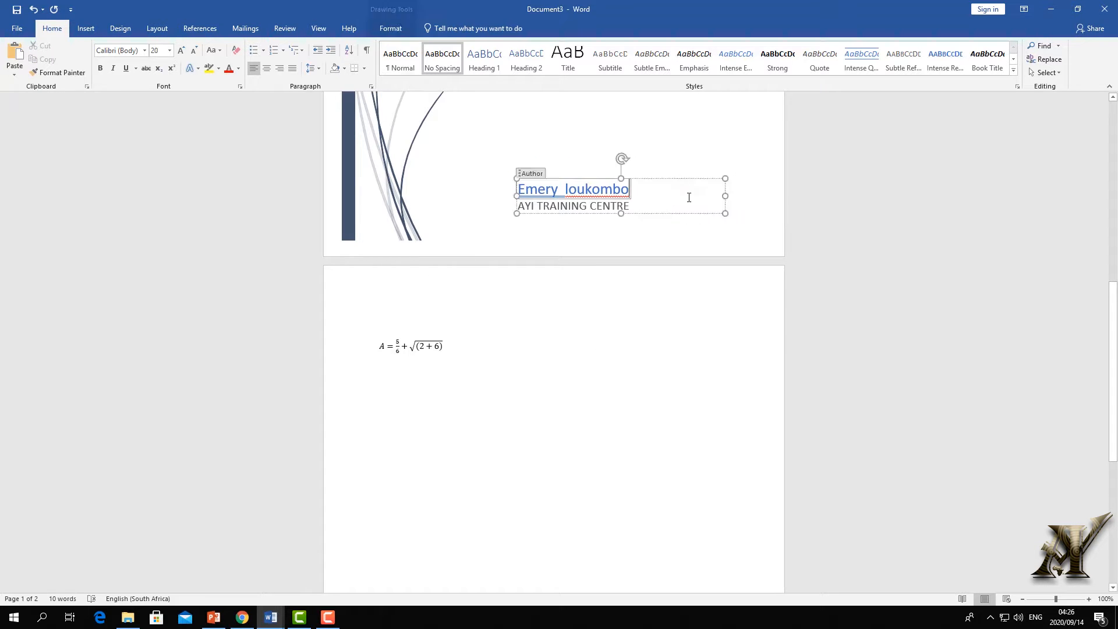
left_click(457, 209)
scroll(267, 122, "up", 4)
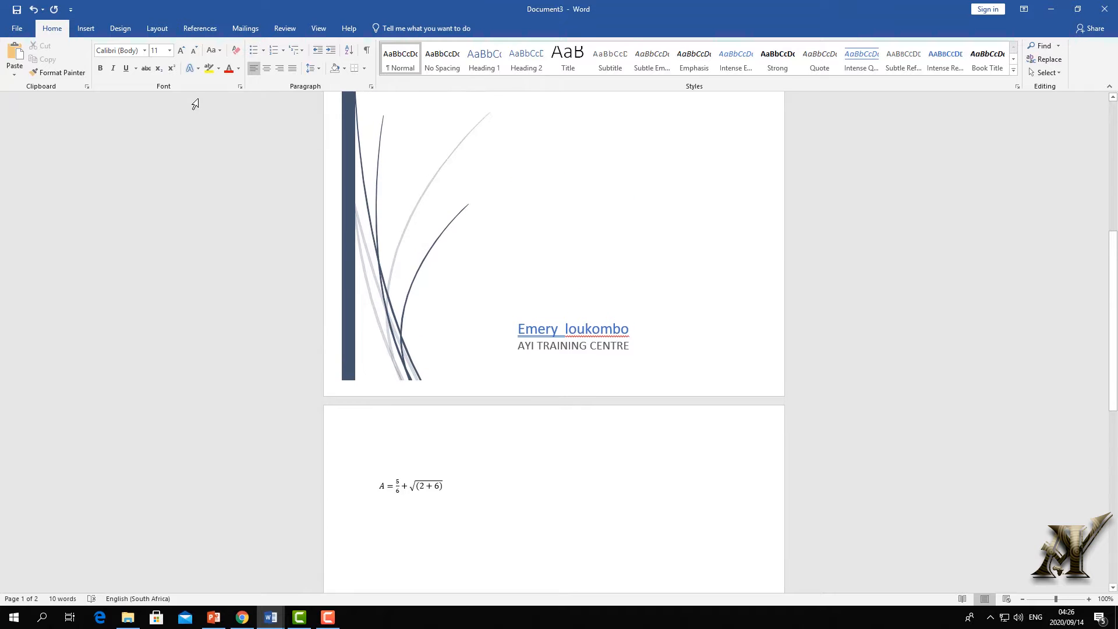
left_click(86, 28)
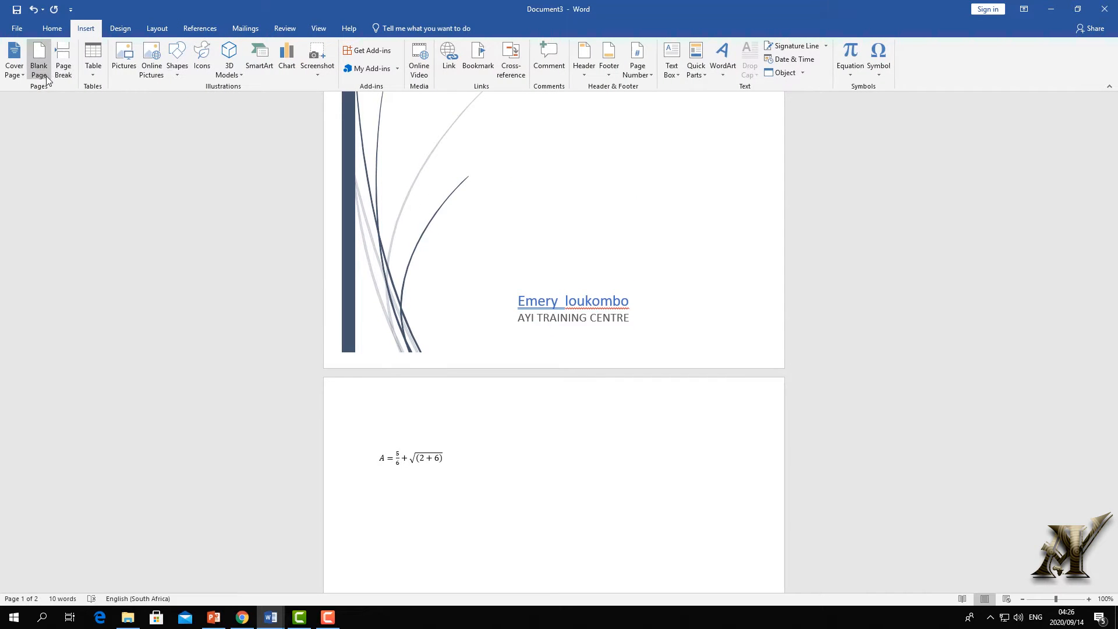
left_click(39, 58)
scroll(345, 290, "up", 10)
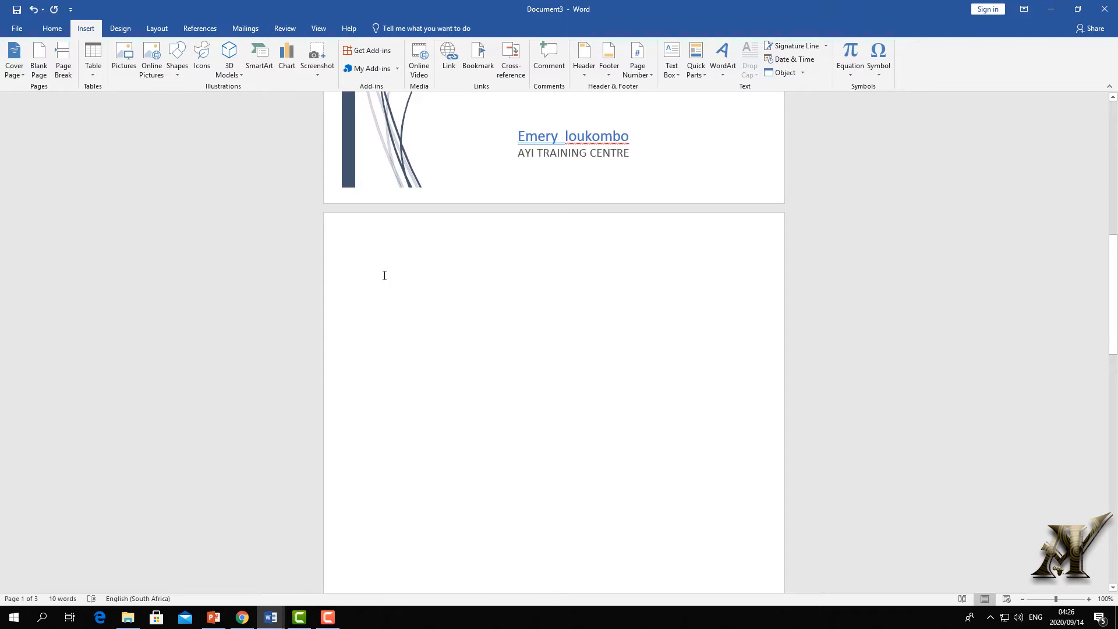
scroll(488, 264, "down", 20)
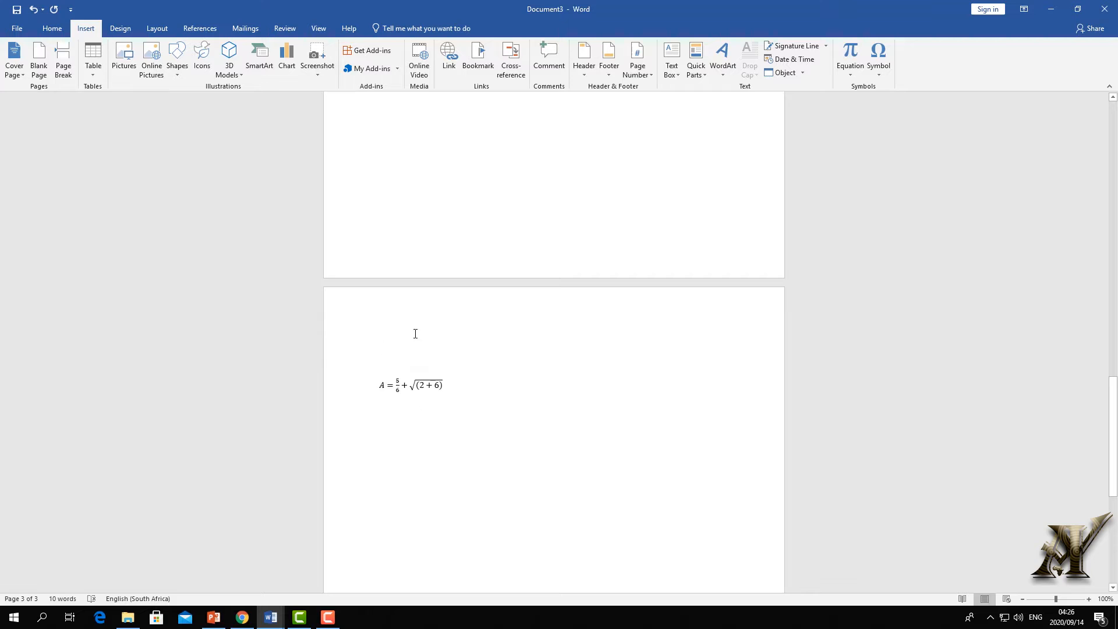
scroll(379, 347, "up", 10)
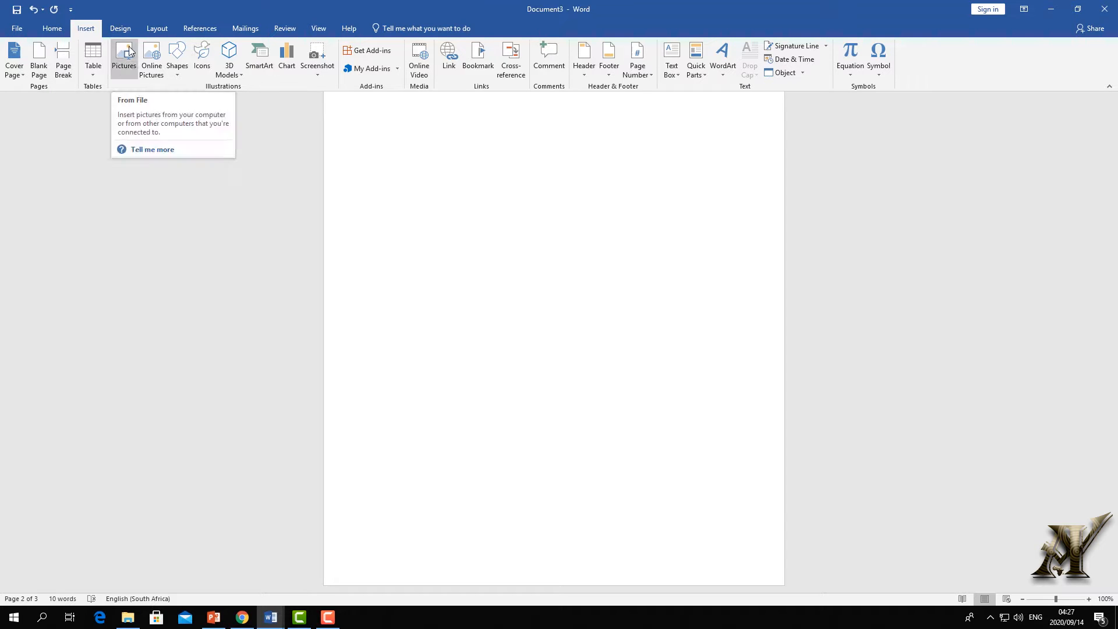
left_click(157, 32)
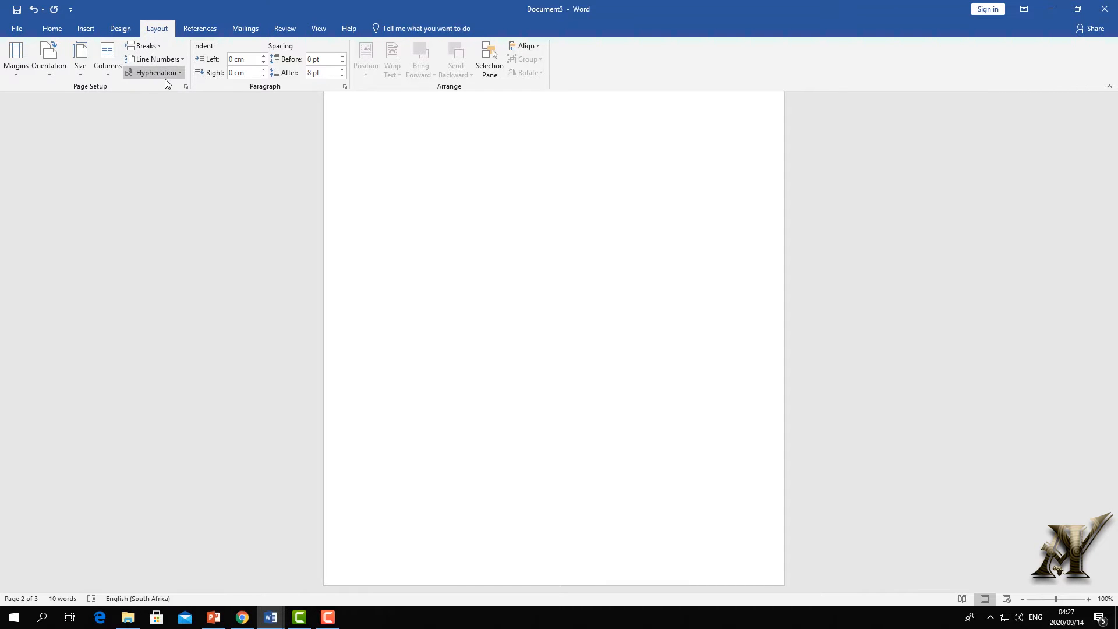
left_click(159, 45)
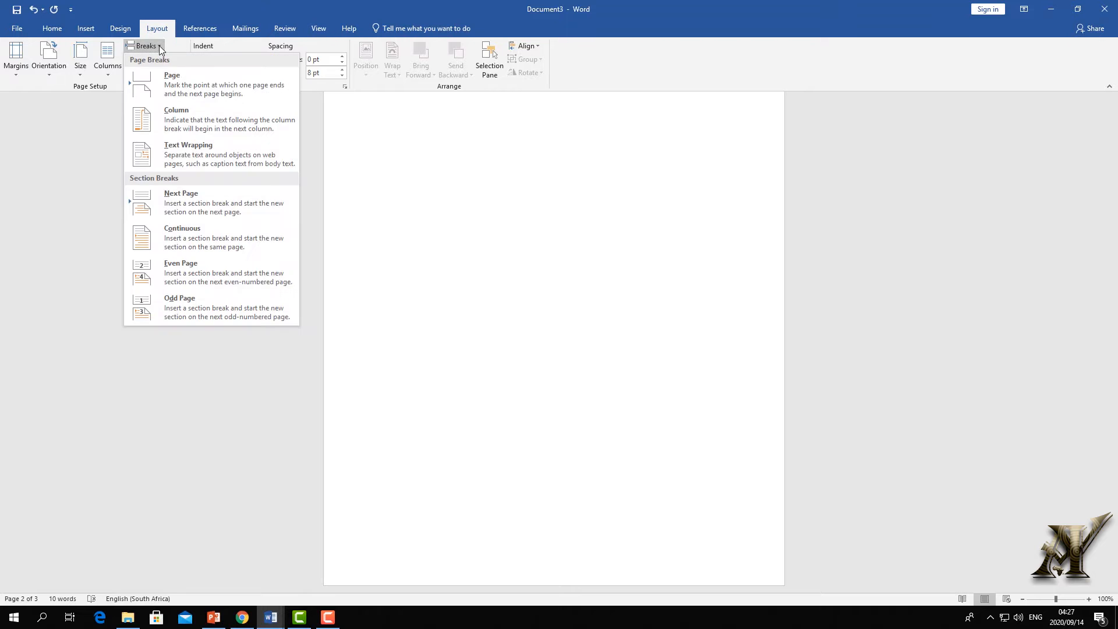
left_click(85, 28)
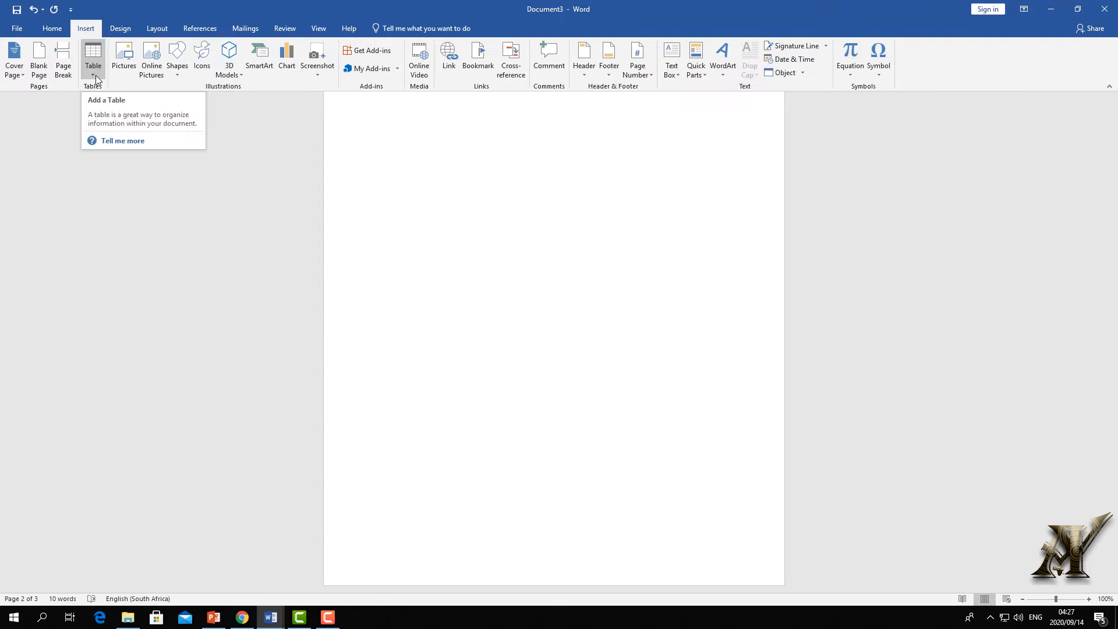
left_click(95, 75)
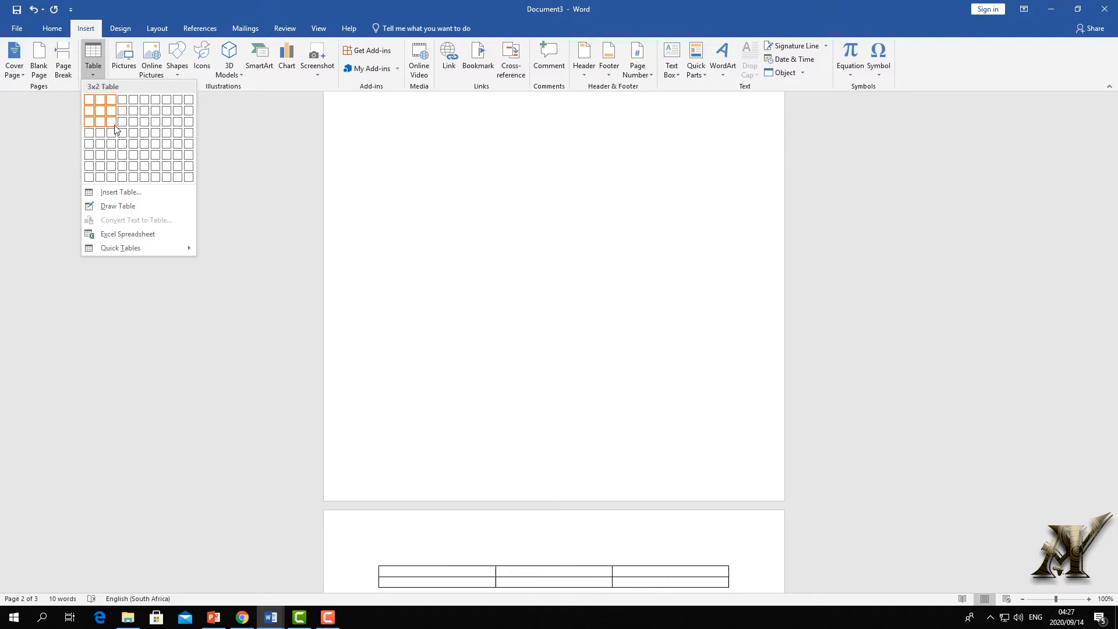
left_click(229, 117)
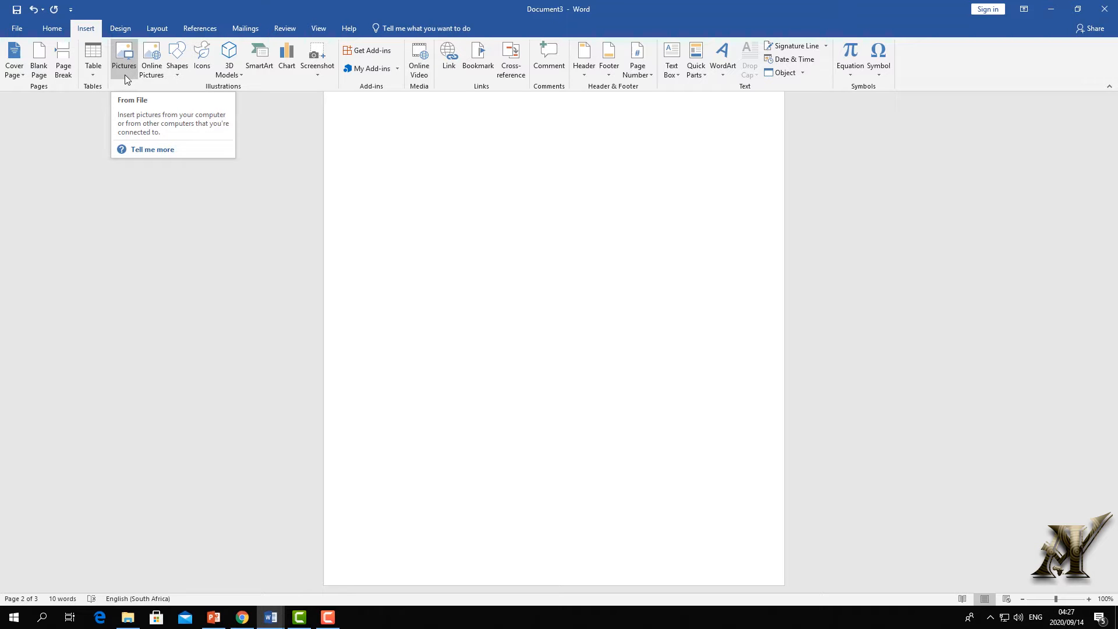
- Insert the red logo picture from the logo folder on CUSTOMER IN (E:) onto page 3
left_click(125, 74)
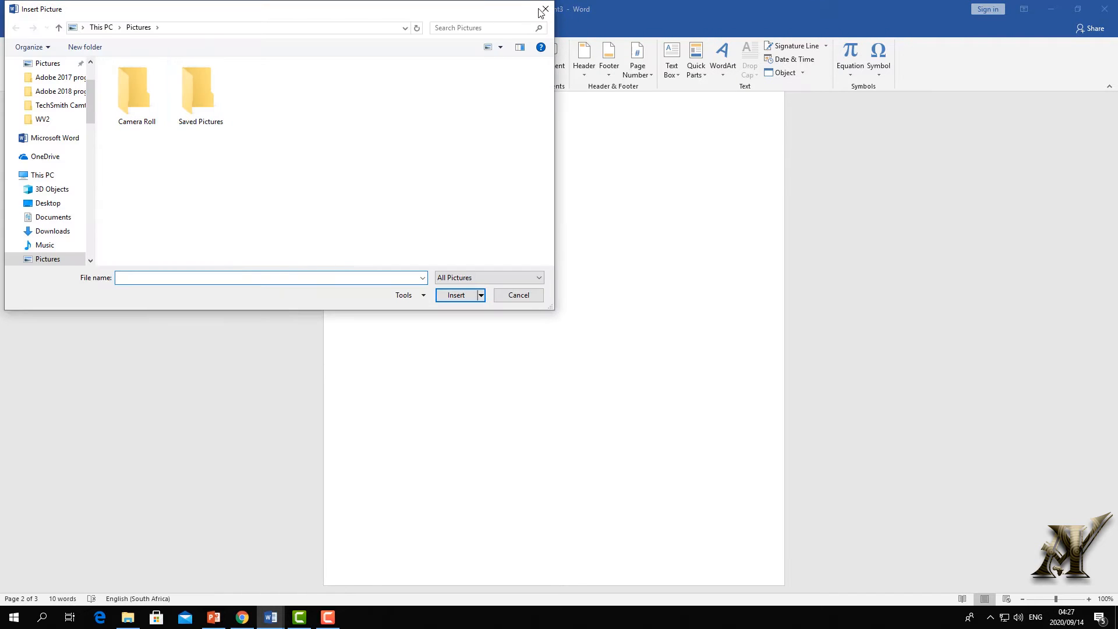
left_click(545, 9)
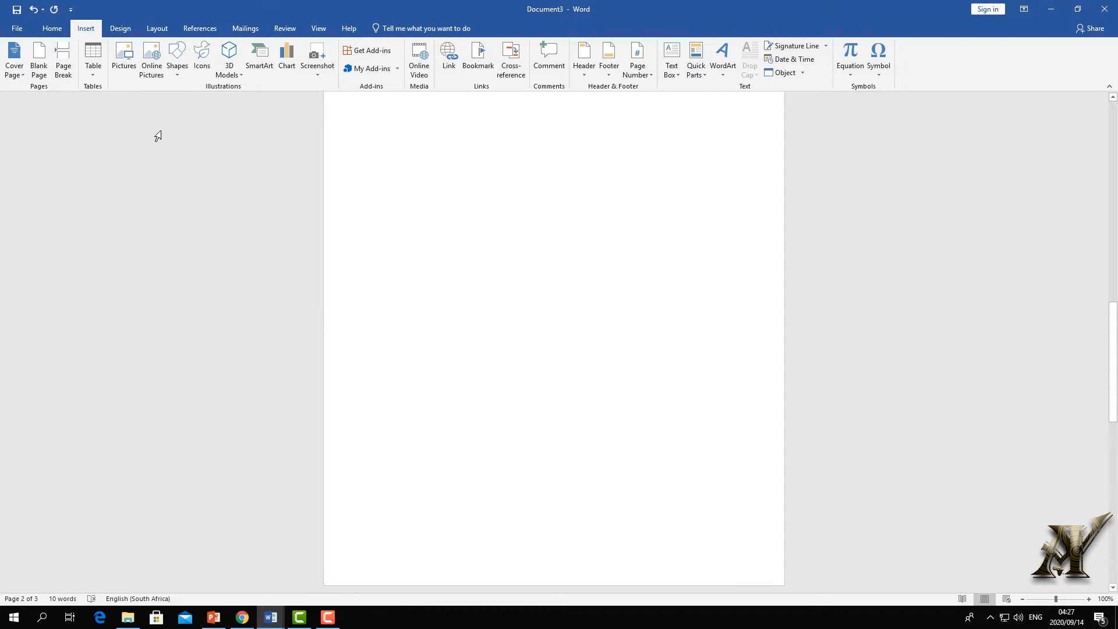
left_click(126, 67)
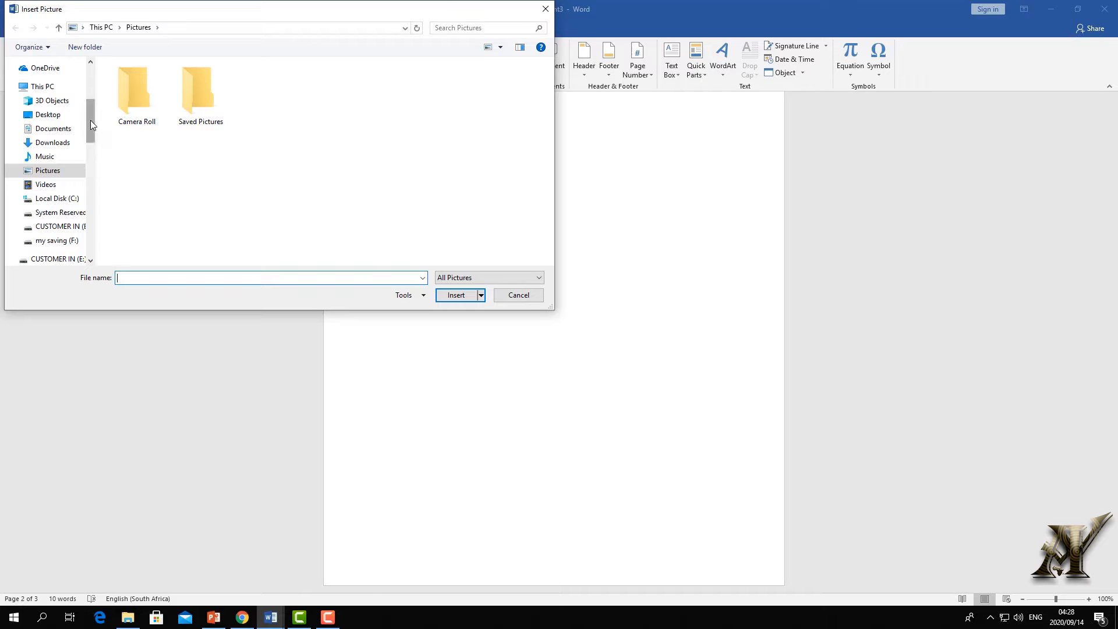
left_click_drag(90, 120, 89, 71)
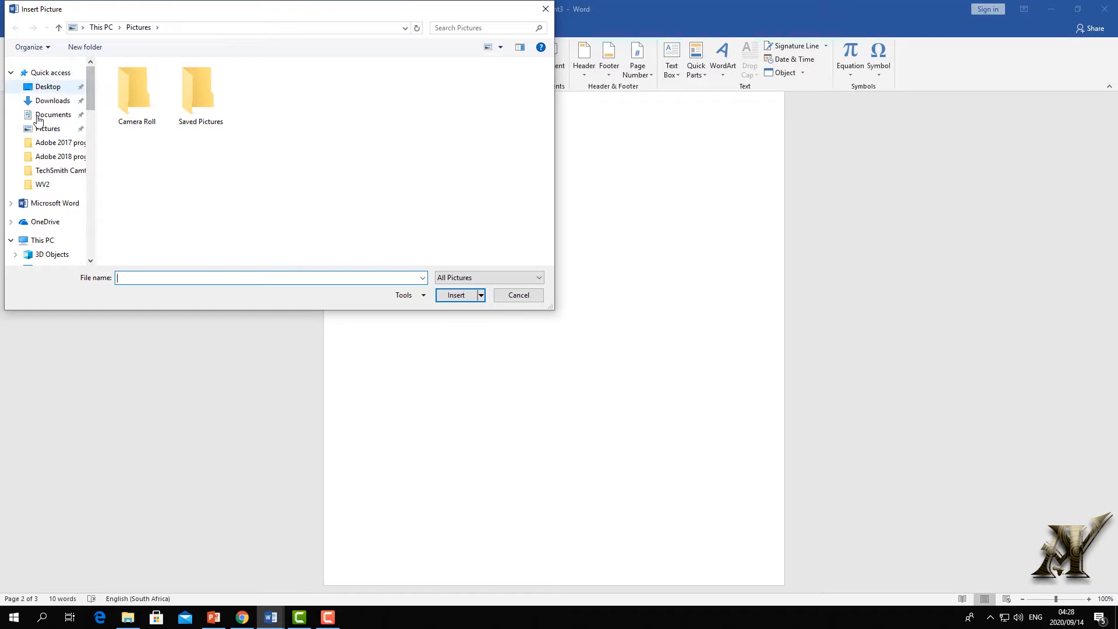
left_click(13, 72)
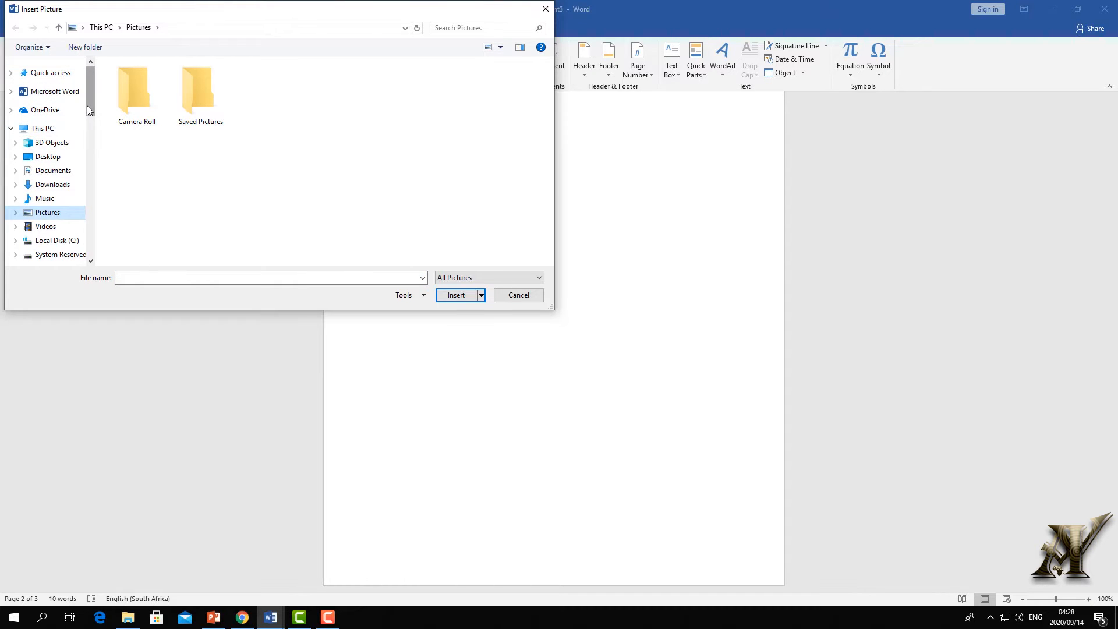
left_click_drag(86, 106, 87, 156)
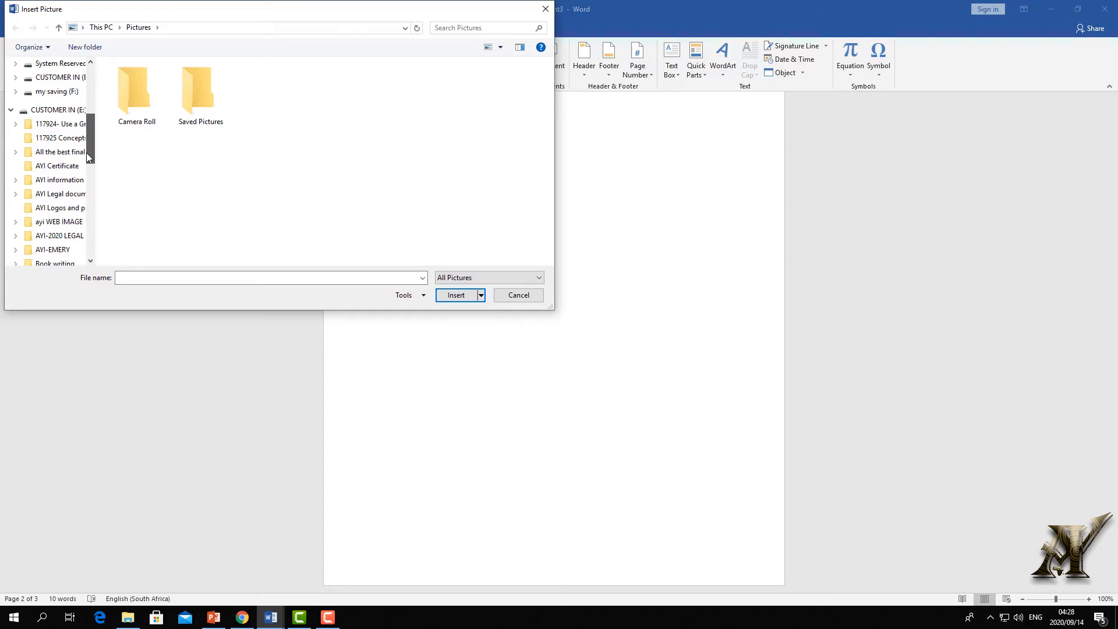
left_click(53, 109)
scroll(221, 184, "down", 5)
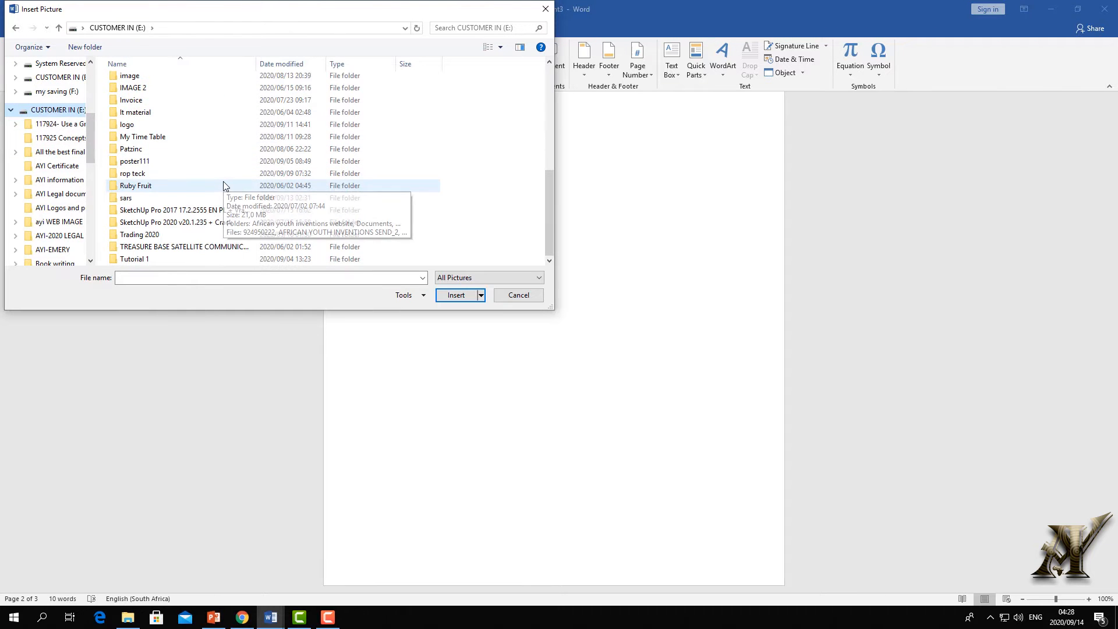
double_click(123, 126)
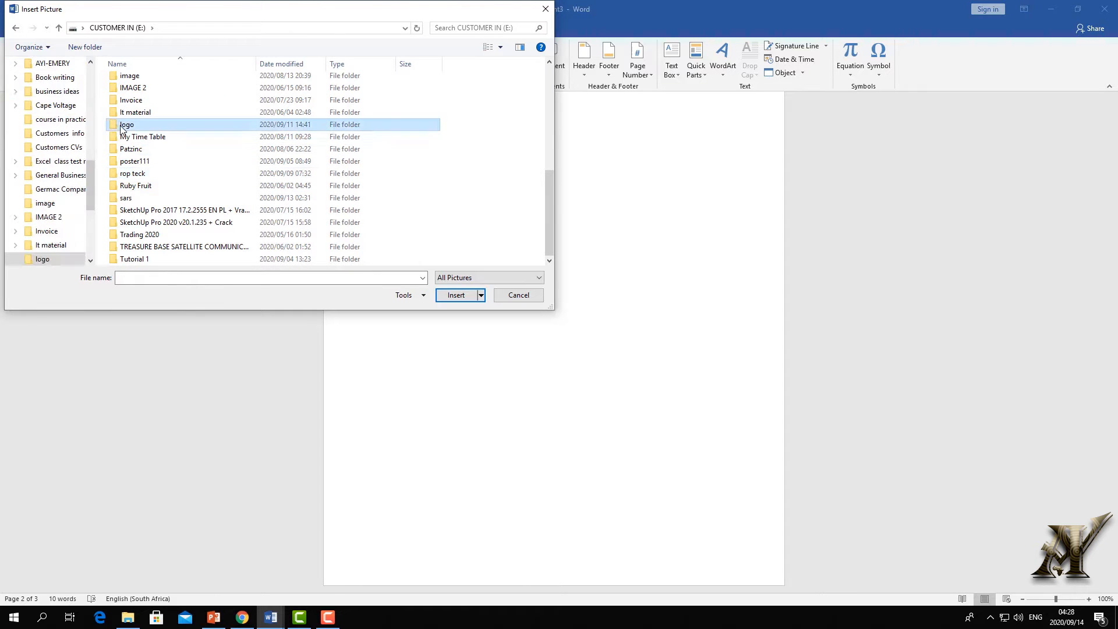
left_click(126, 83)
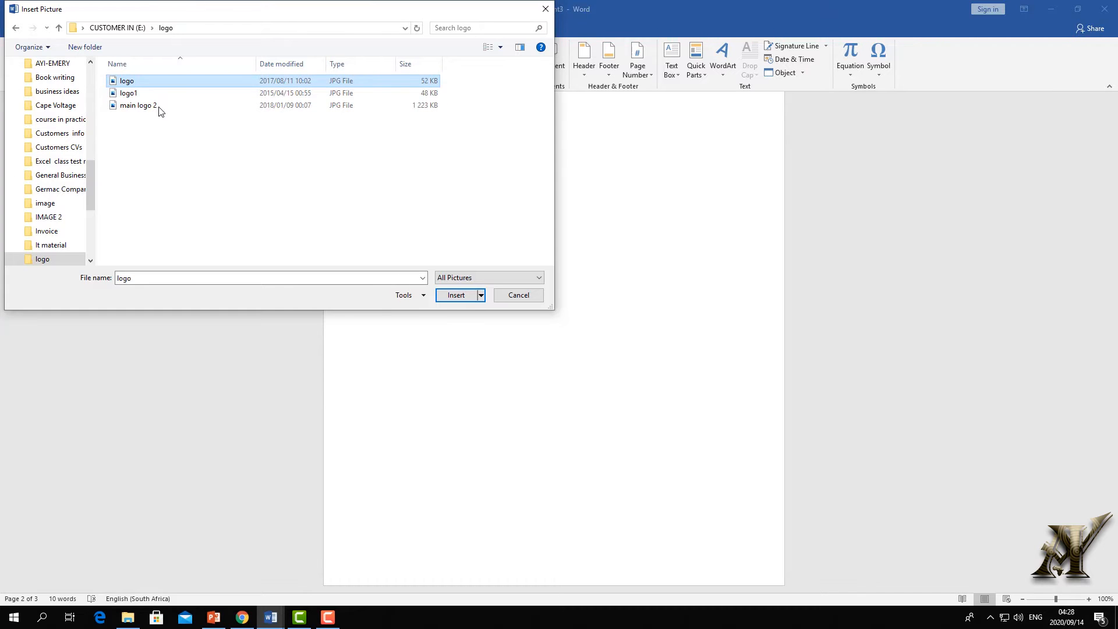
left_click(460, 295)
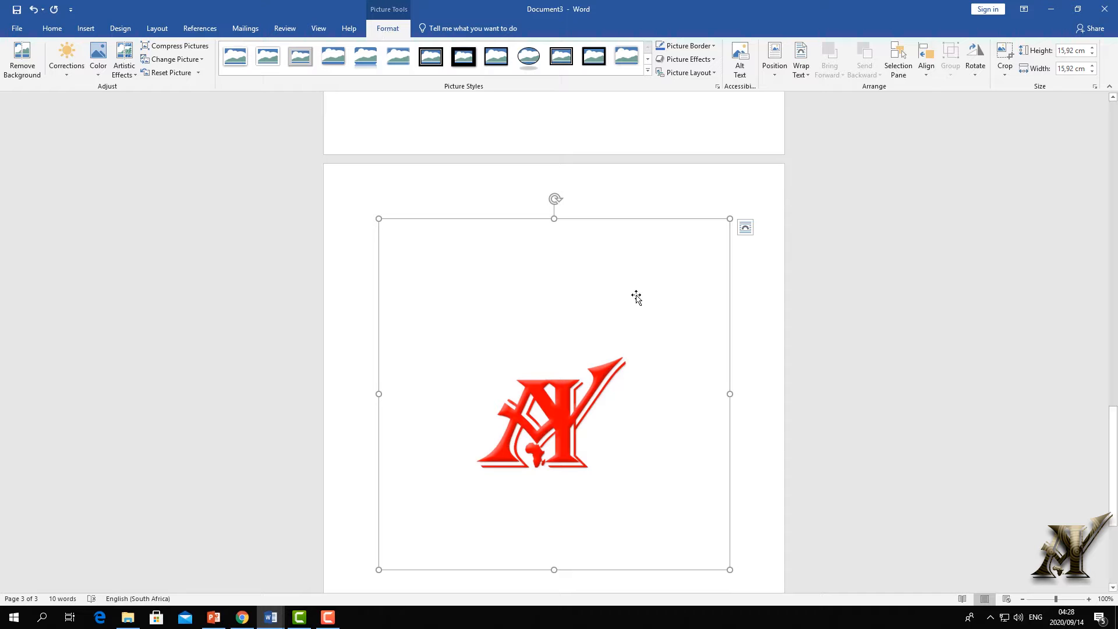
scroll(636, 296, "down", 5)
left_click(643, 538)
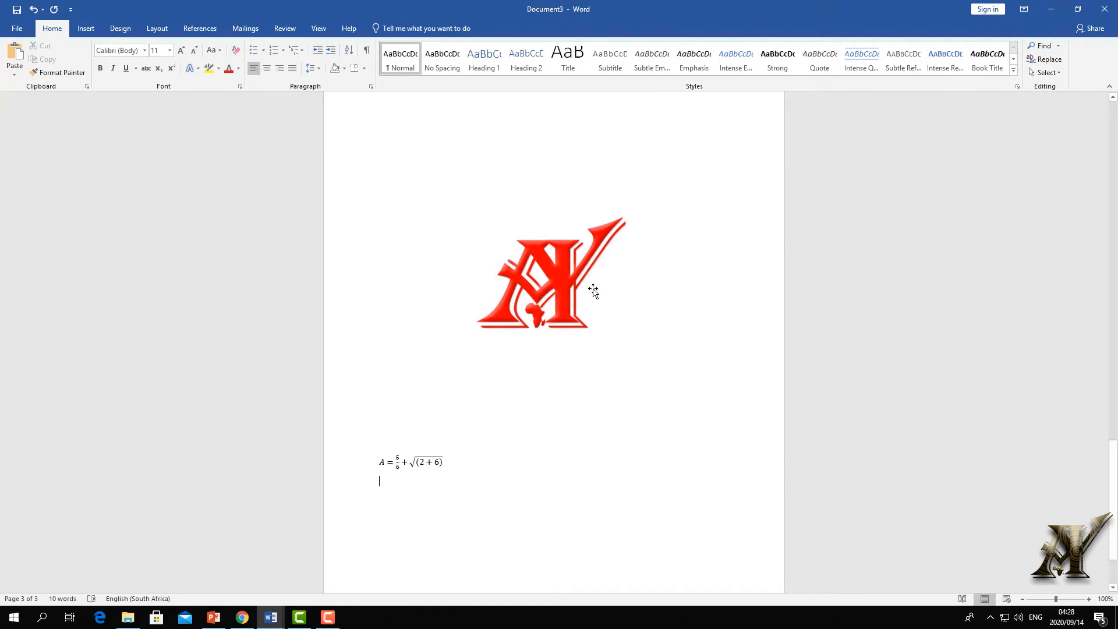
left_click(574, 259)
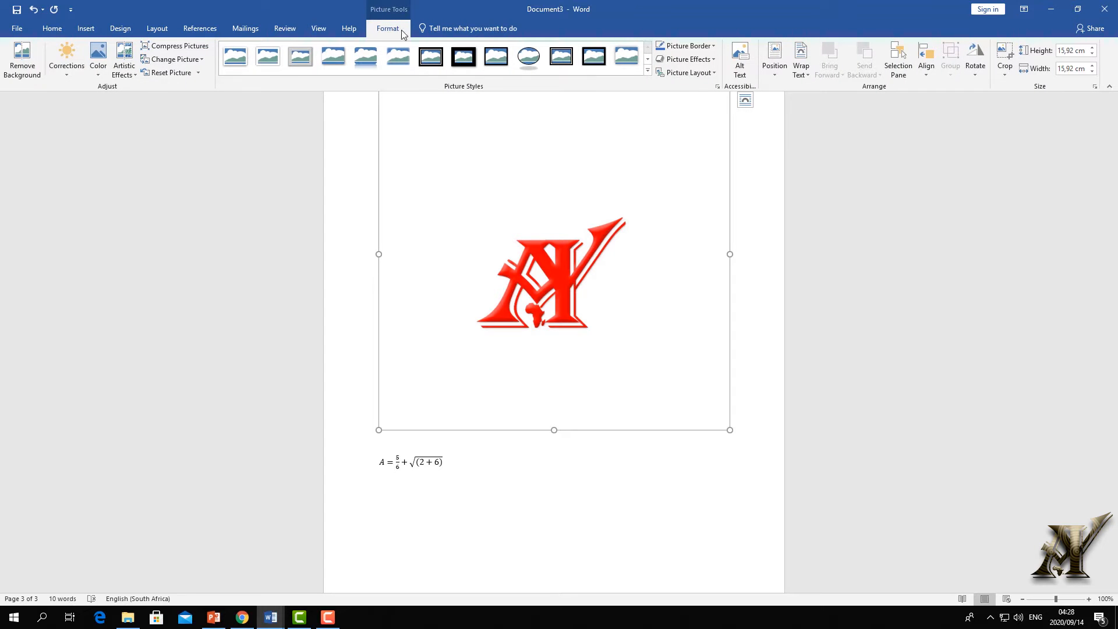
scroll(389, 37, "up", 1)
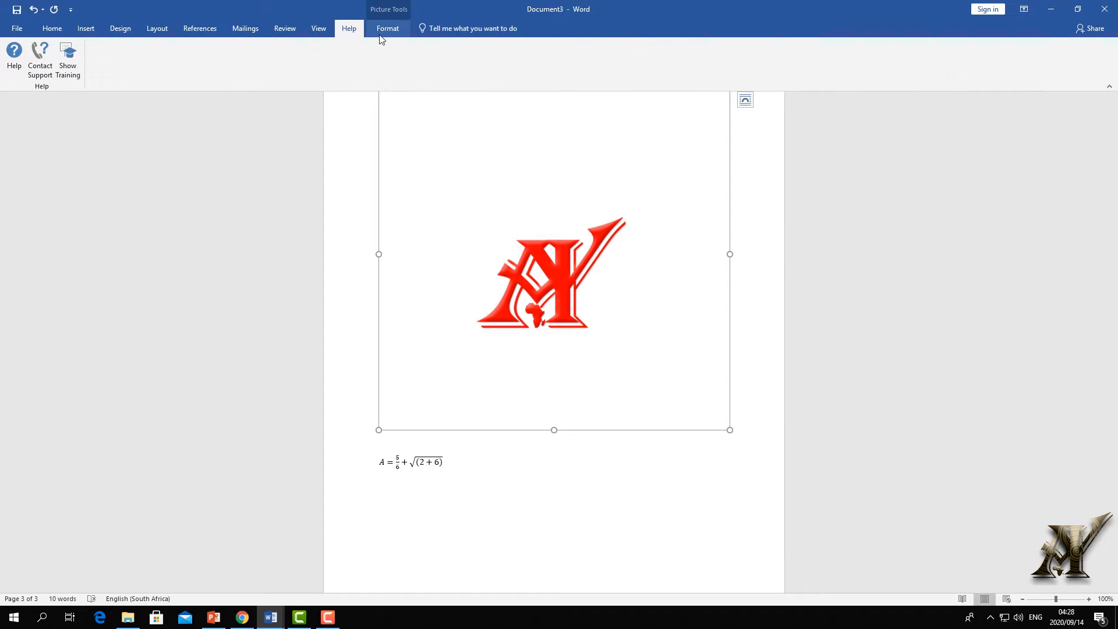
left_click(384, 33)
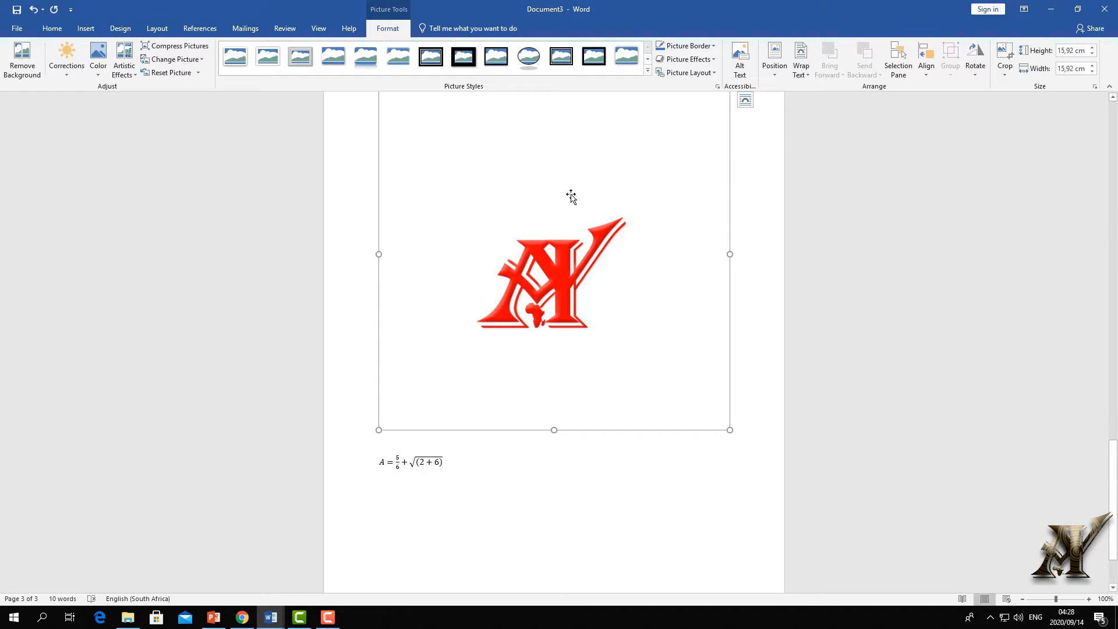
scroll(561, 242, "up", 3)
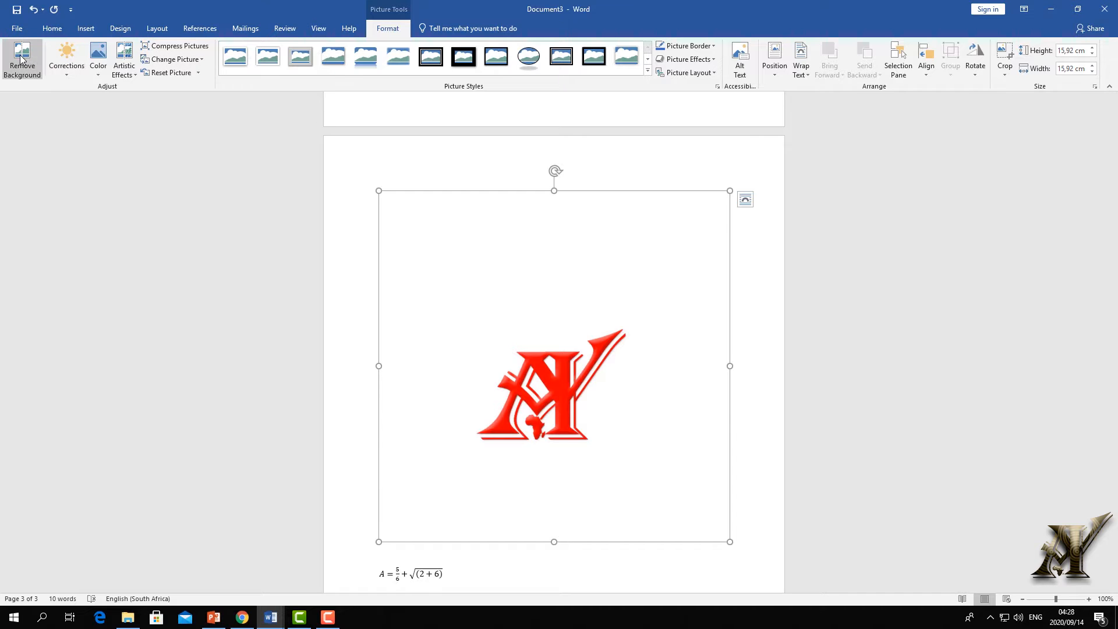
- After trying the oval style, give the logo a rounded white frame style with reflection
left_click(532, 59)
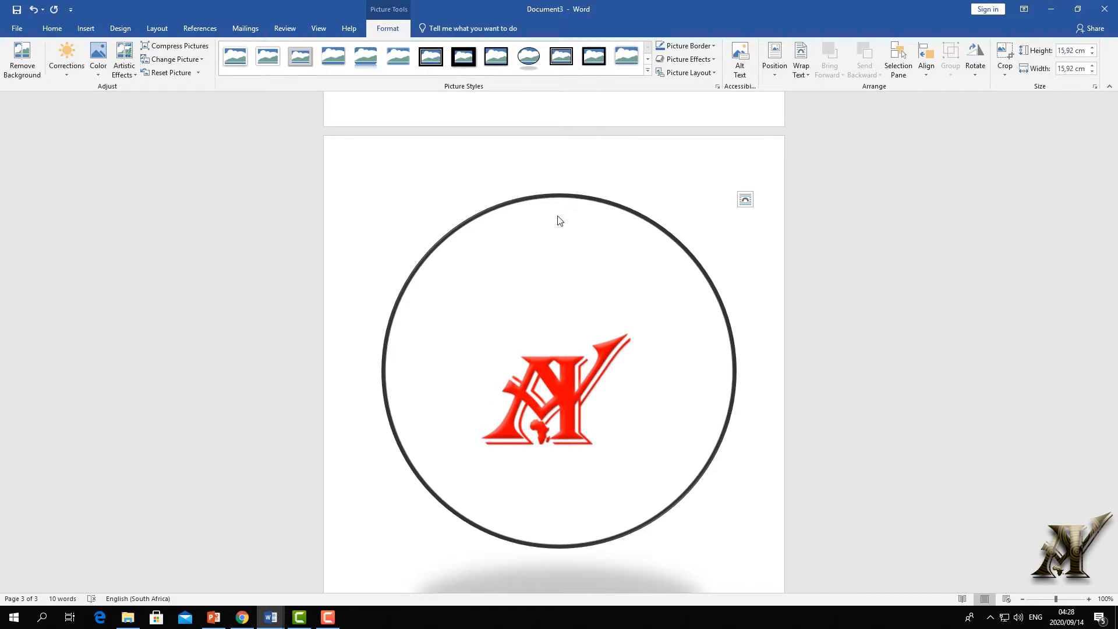
left_click(647, 71)
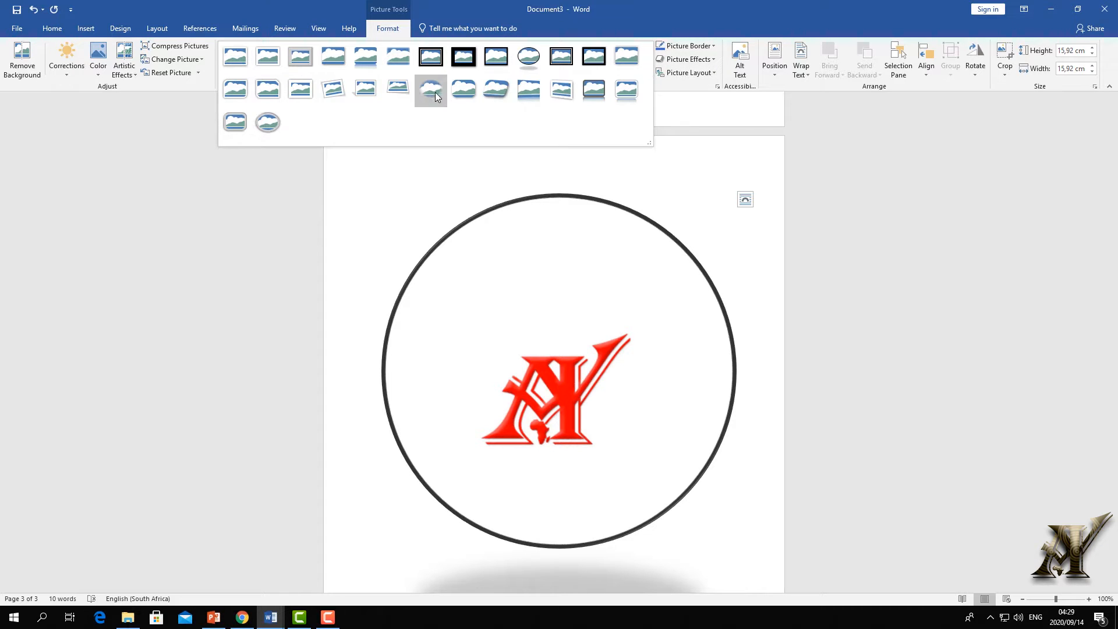
left_click(302, 89)
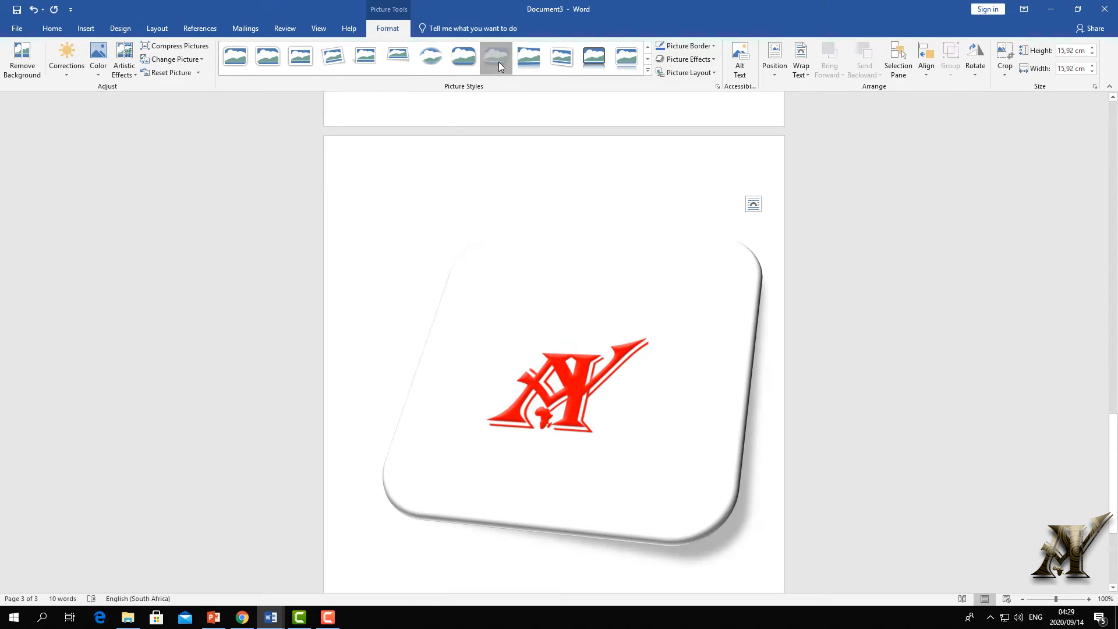
left_click(592, 60)
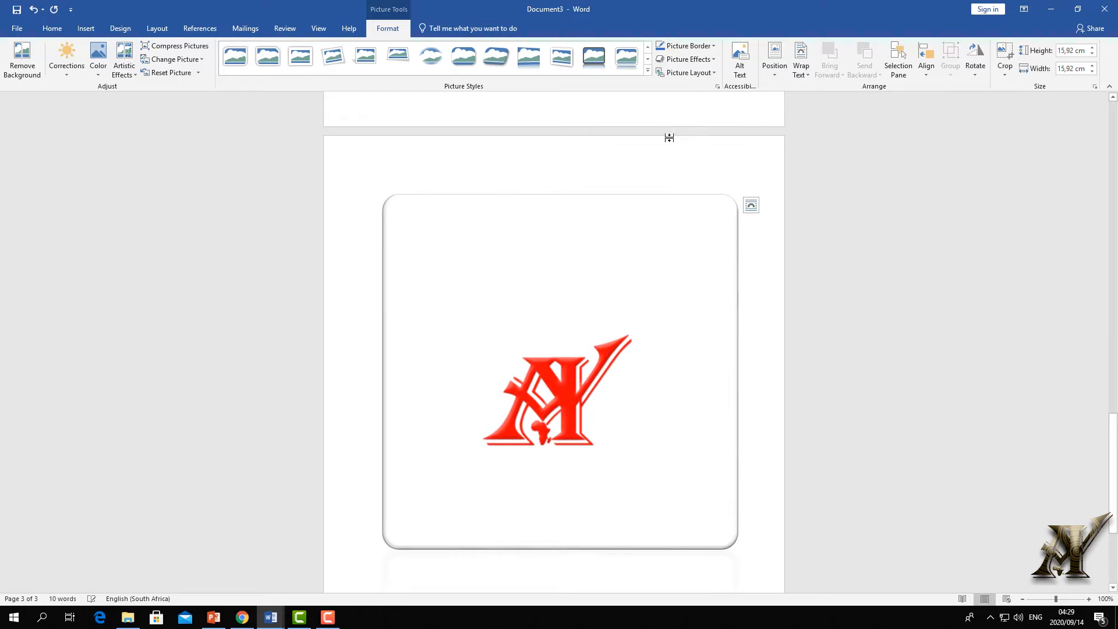
left_click(593, 312)
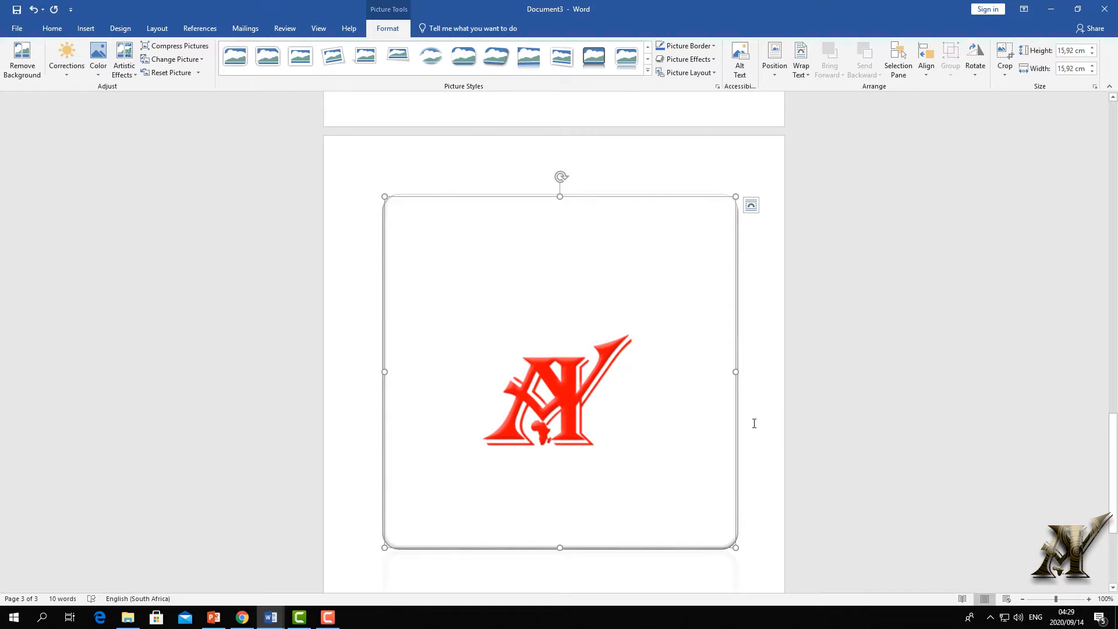
scroll(753, 494, "down", 2)
left_click(729, 525)
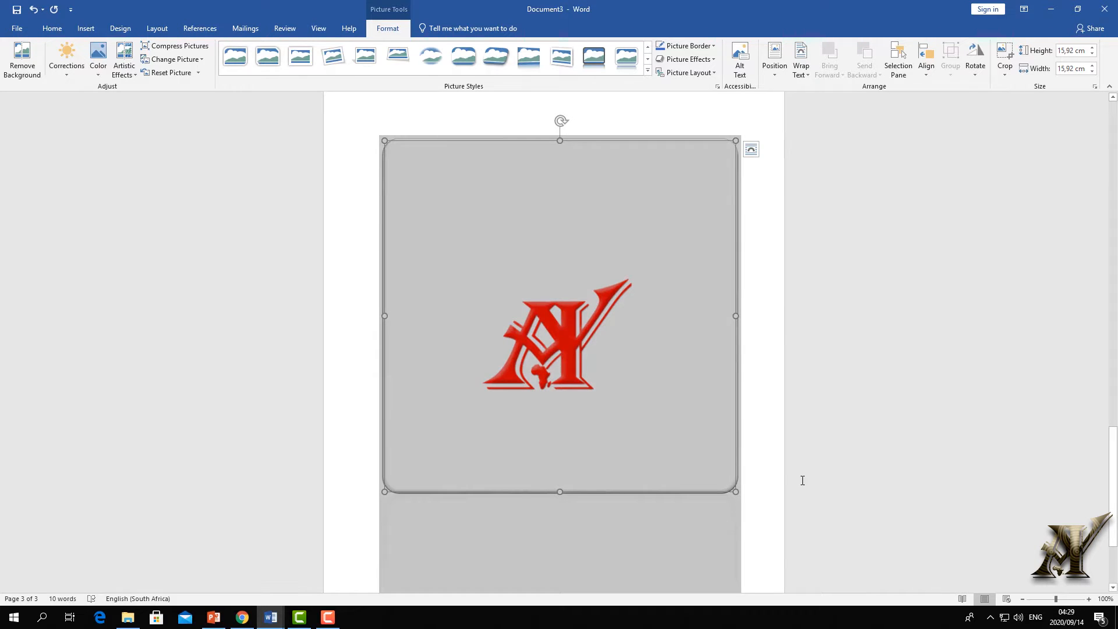
scroll(780, 489, "down", 1)
left_click(755, 499)
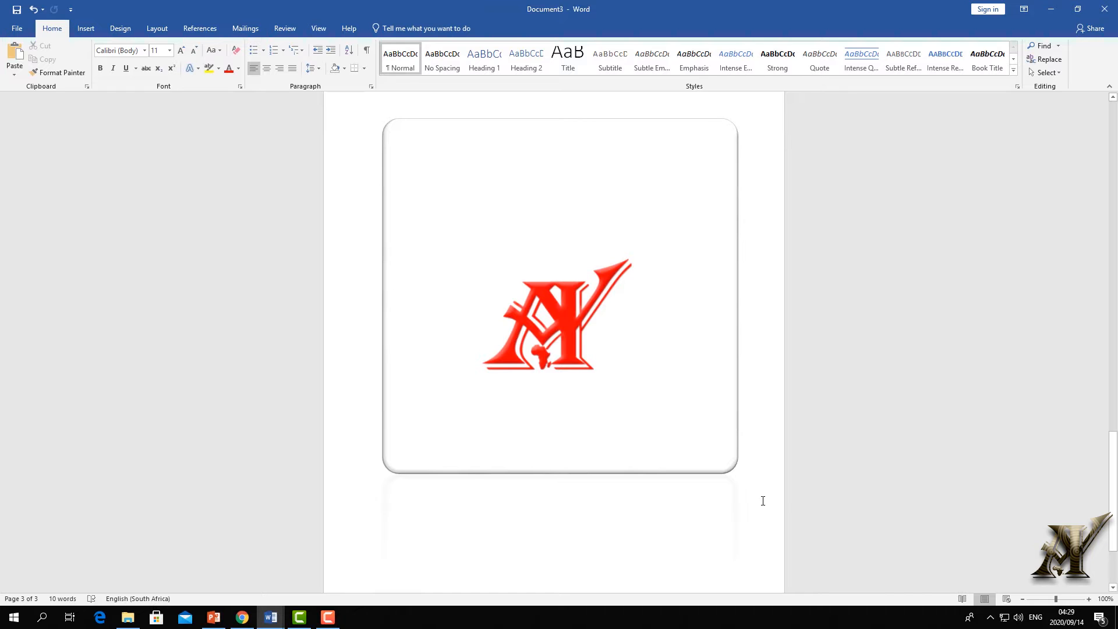
left_click(656, 319)
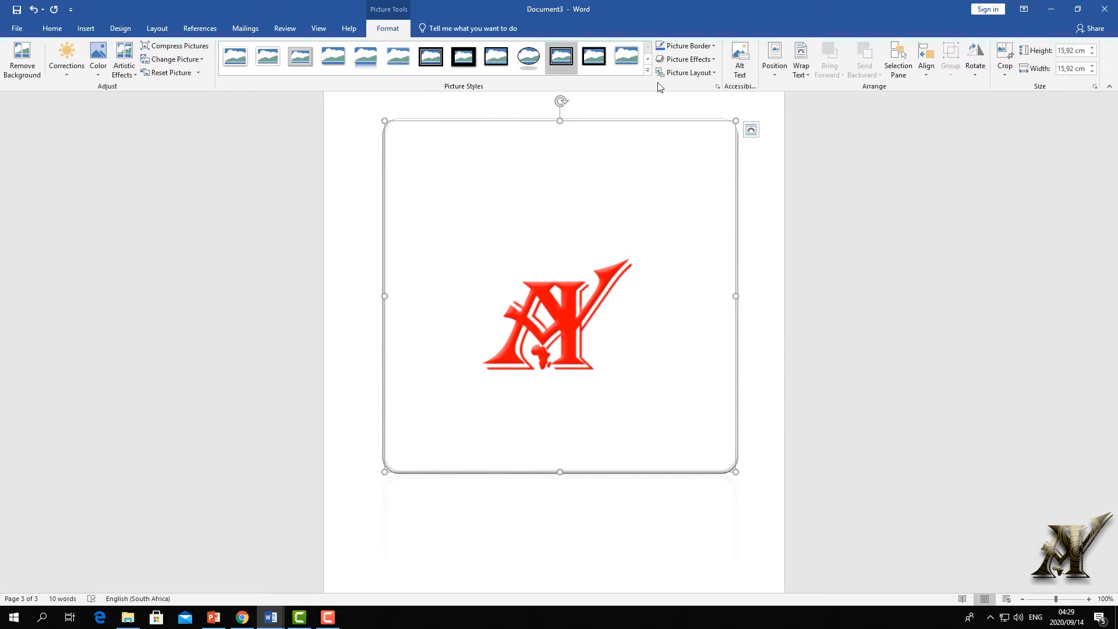
- Crop the logo from top, bottom, left and right to about 6.35 by 7.36 cm
left_click(1004, 58)
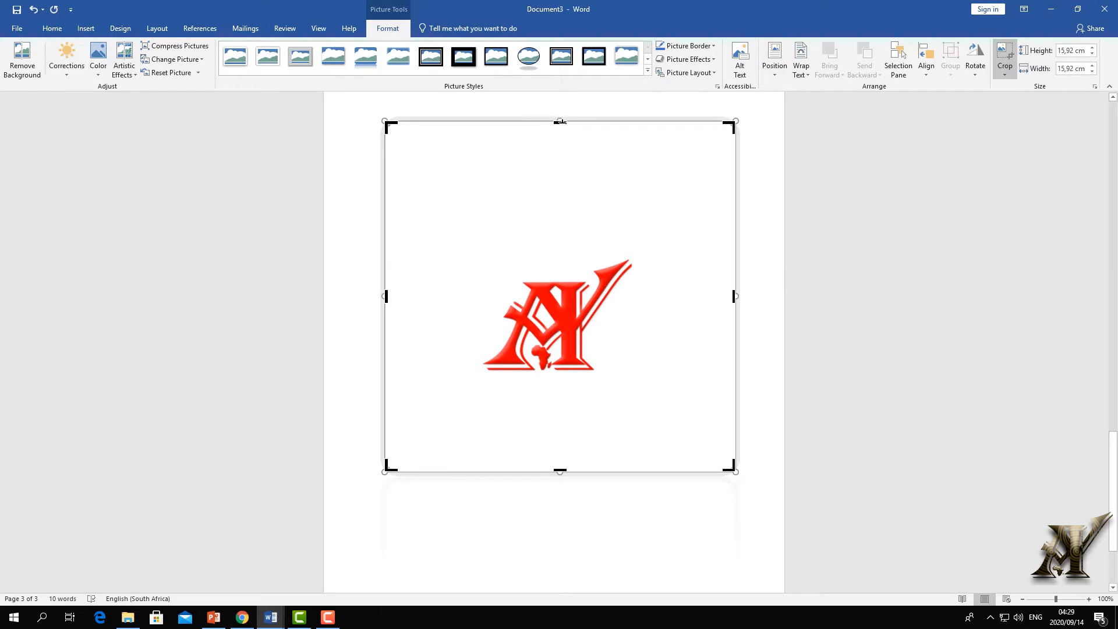
left_click_drag(560, 122, 554, 235)
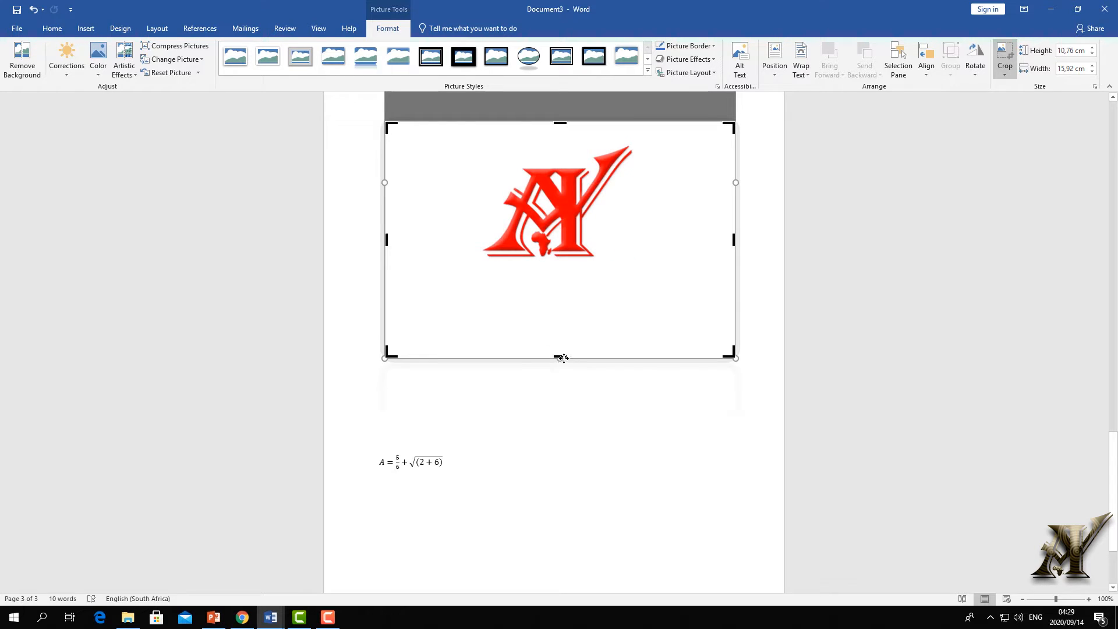
left_click_drag(560, 358, 561, 260)
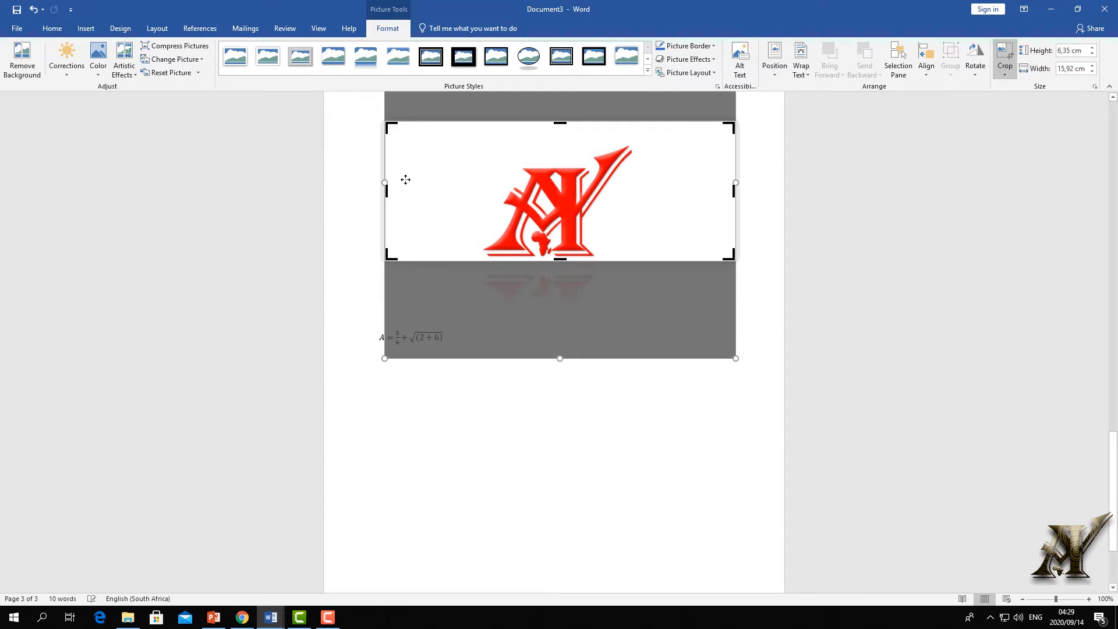
left_click_drag(386, 189, 480, 190)
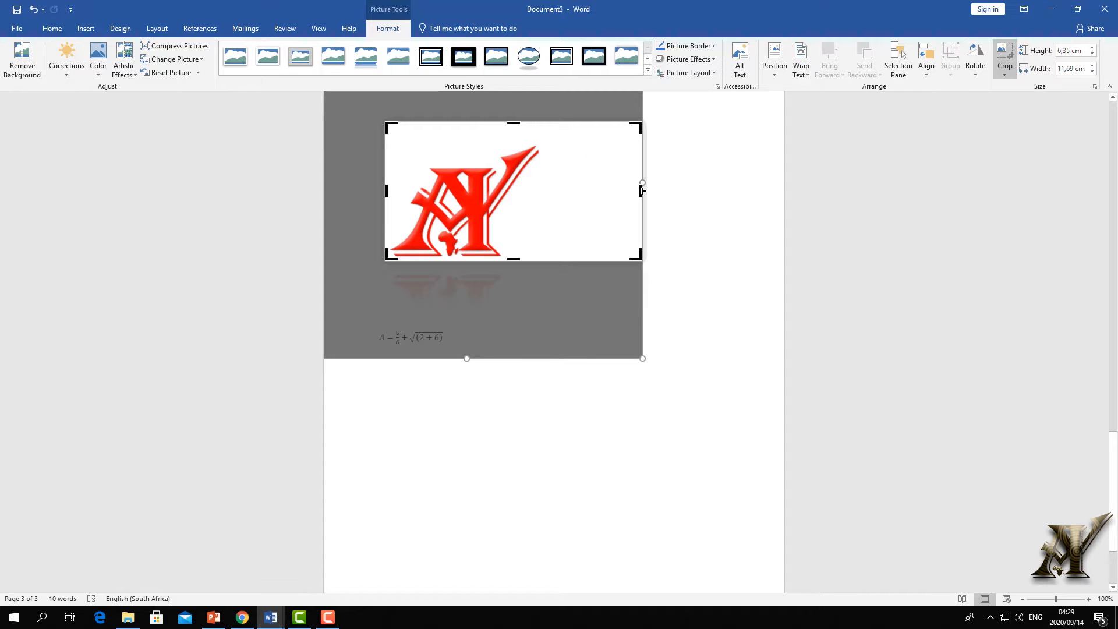
left_click_drag(641, 190, 546, 190)
left_click(673, 199)
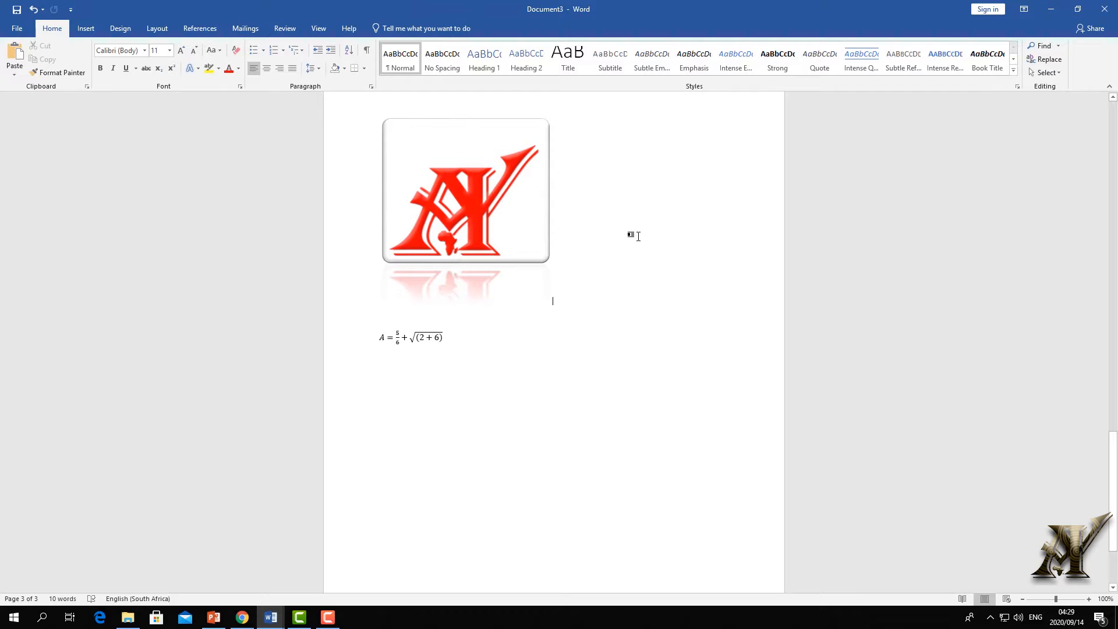
- Preview framed, oval and rounded metal styles, then apply the black reflected bevel style to the logo
left_click(532, 192)
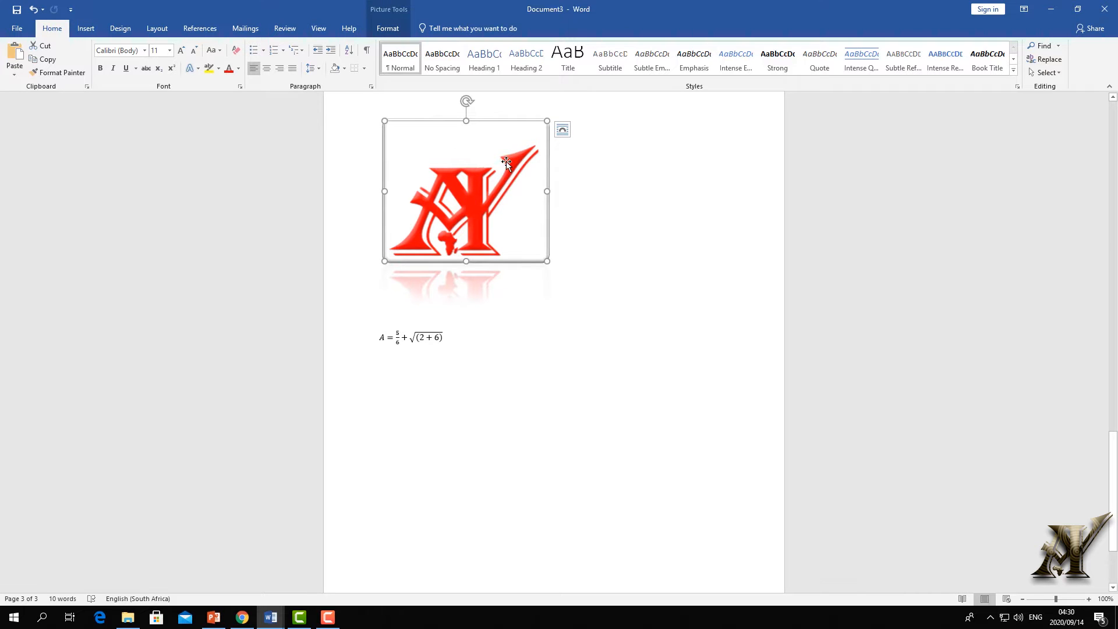
left_click(394, 29)
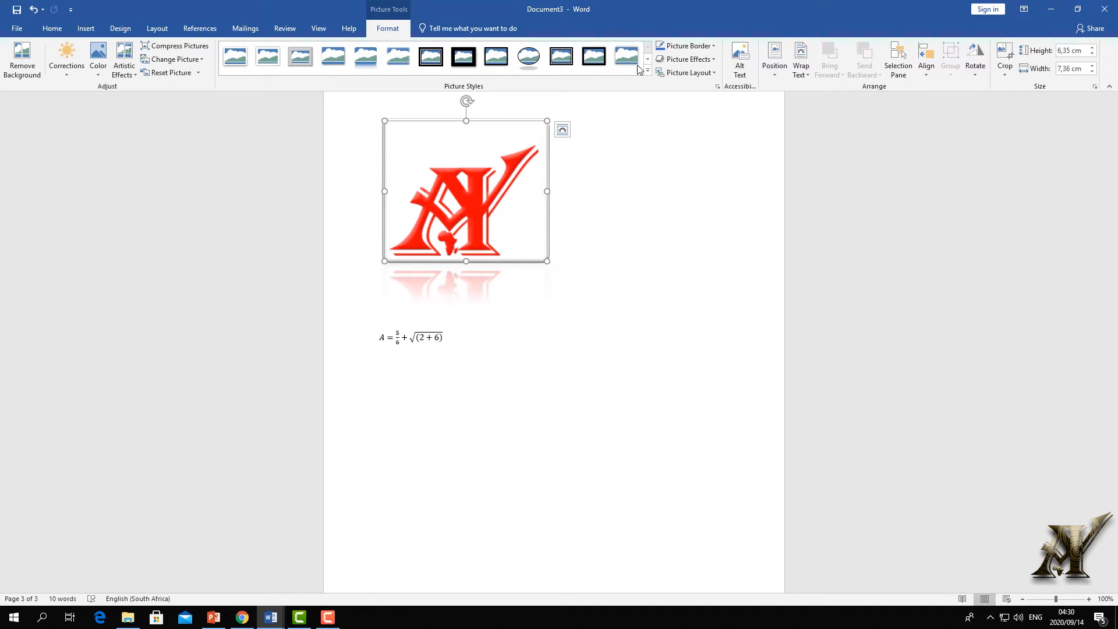
left_click(361, 57)
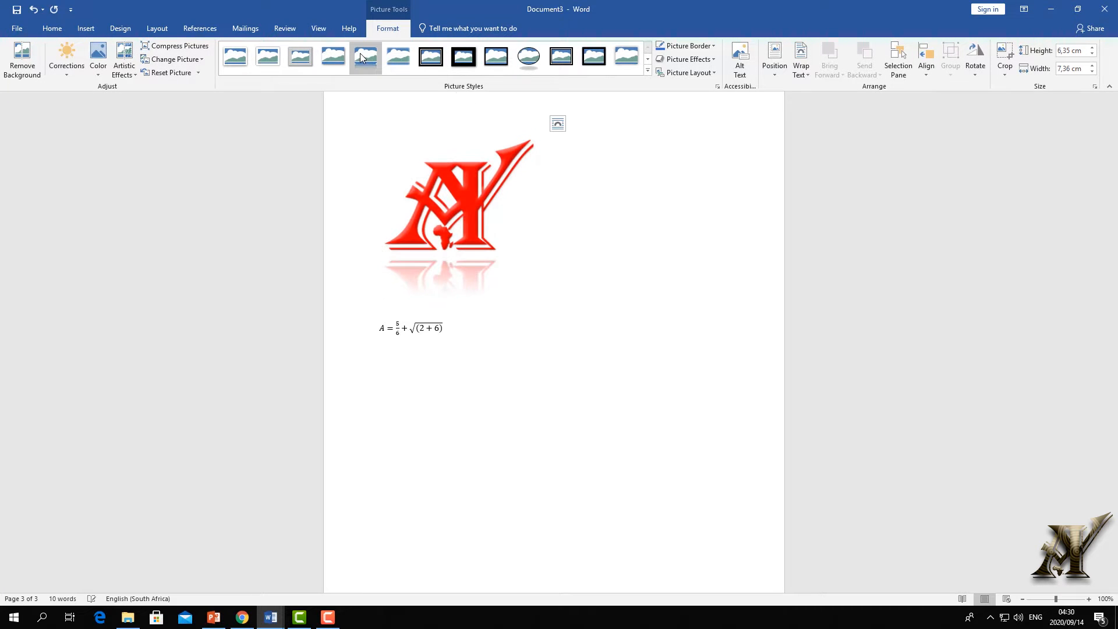
left_click(561, 57)
left_click(647, 71)
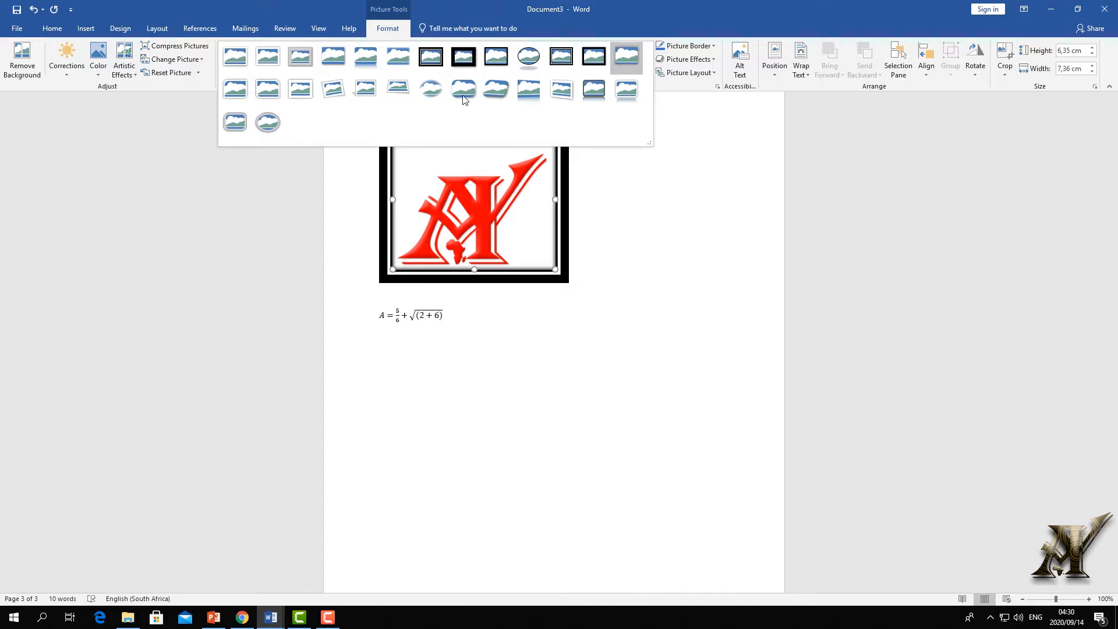
left_click(265, 121)
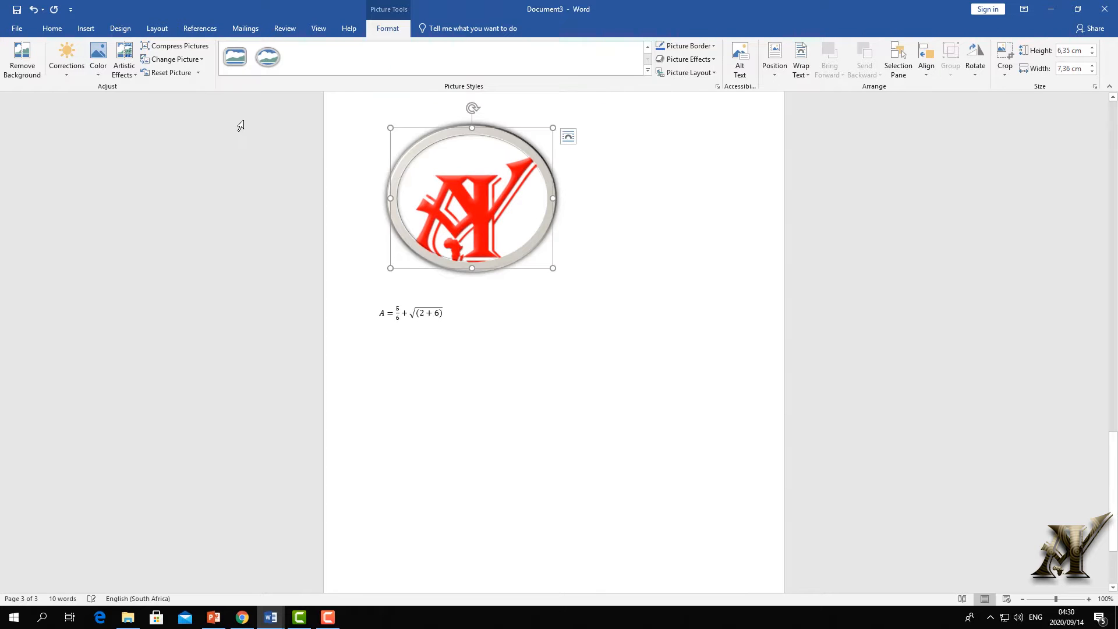
left_click(647, 71)
left_click(236, 120)
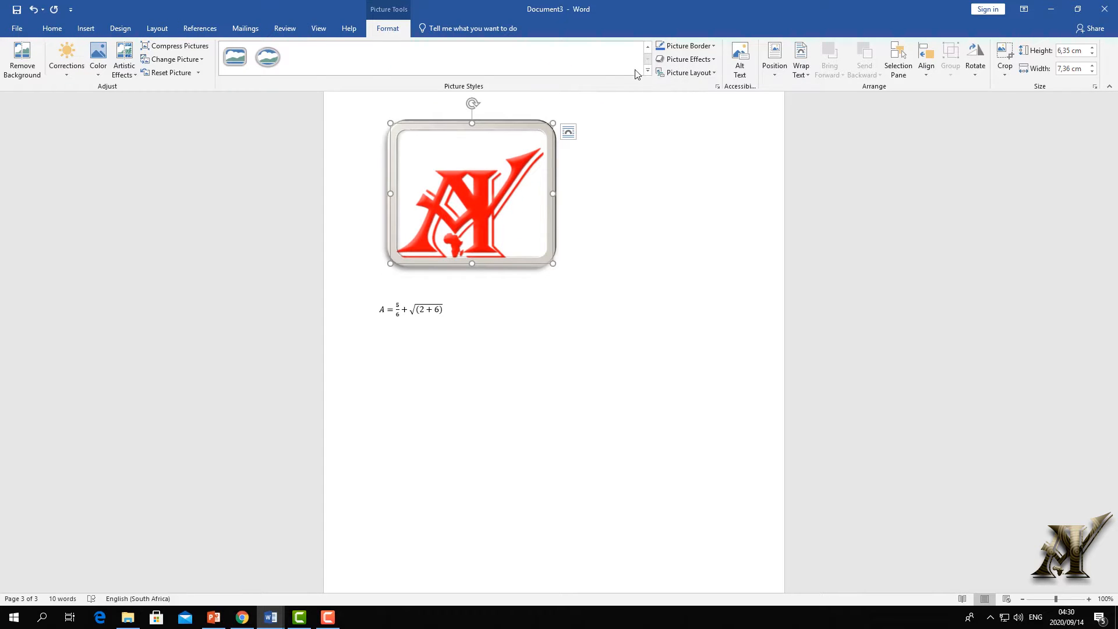
left_click(647, 71)
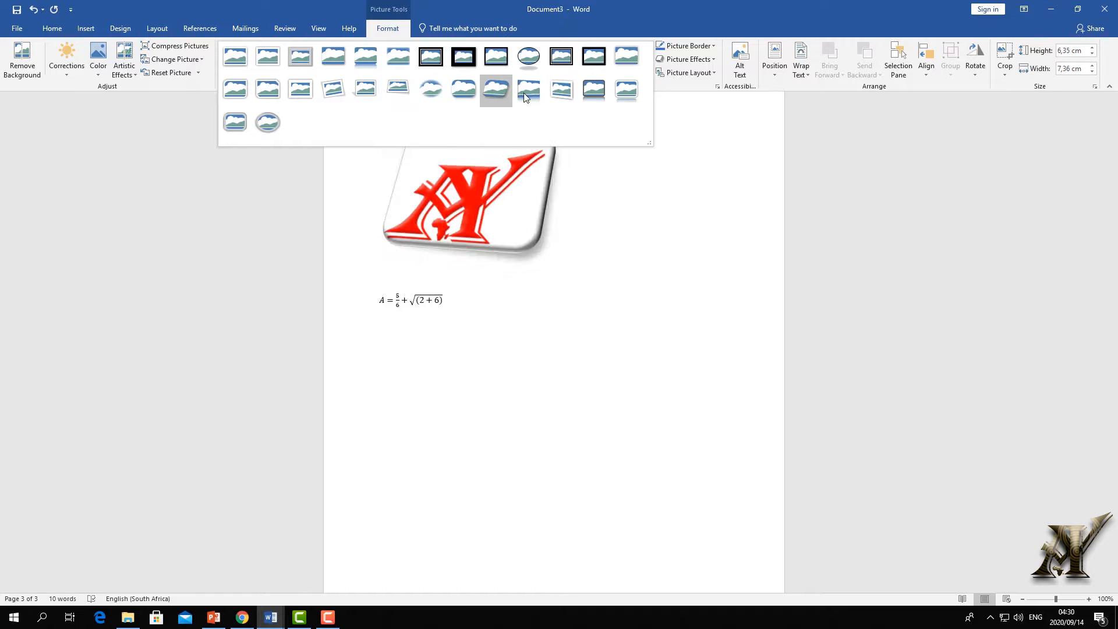
left_click(603, 90)
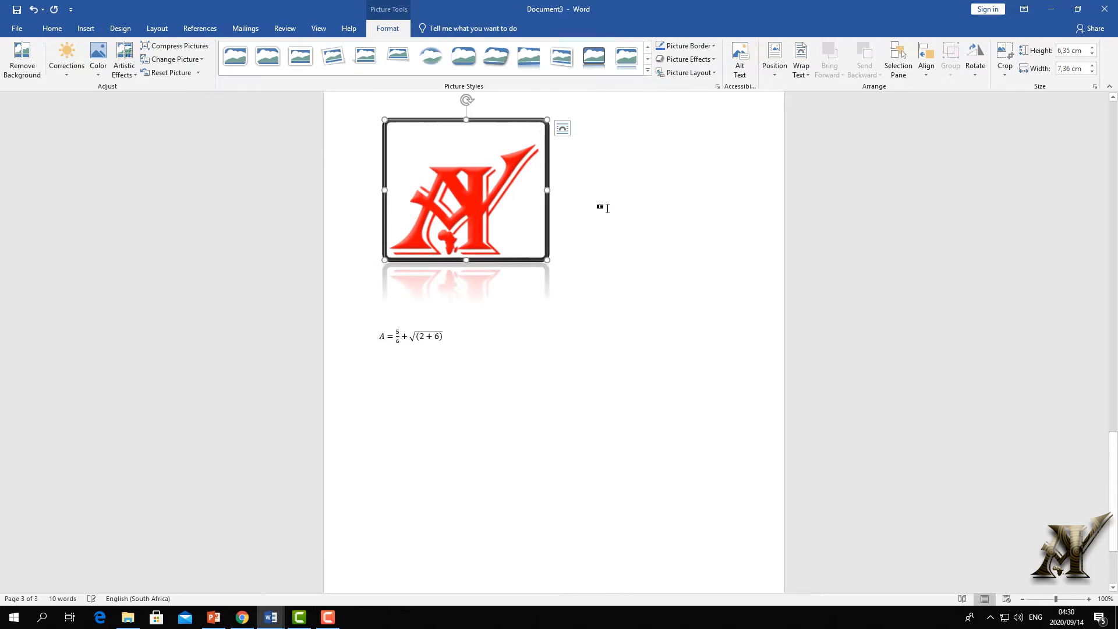
- Drag the styled logo further down the page
left_click(576, 215)
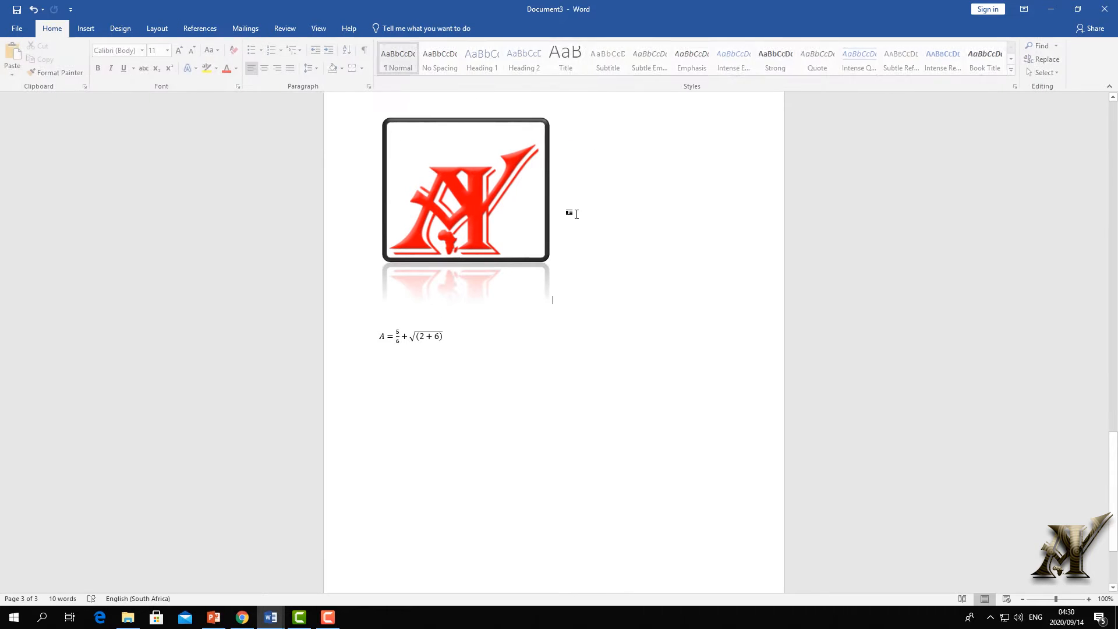
left_click(490, 157)
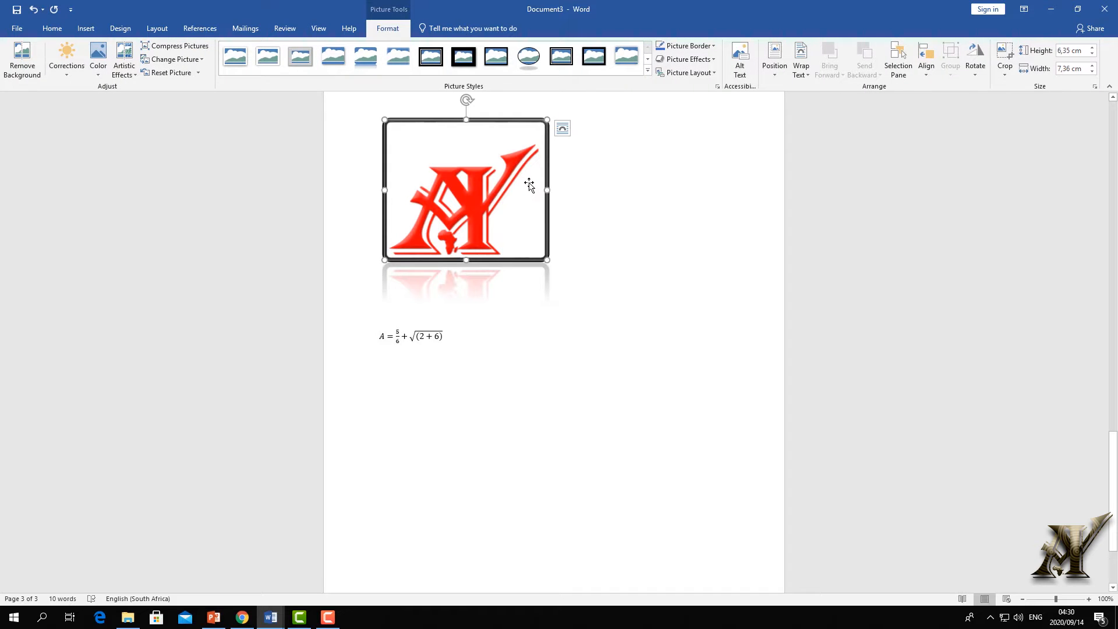
left_click(633, 178)
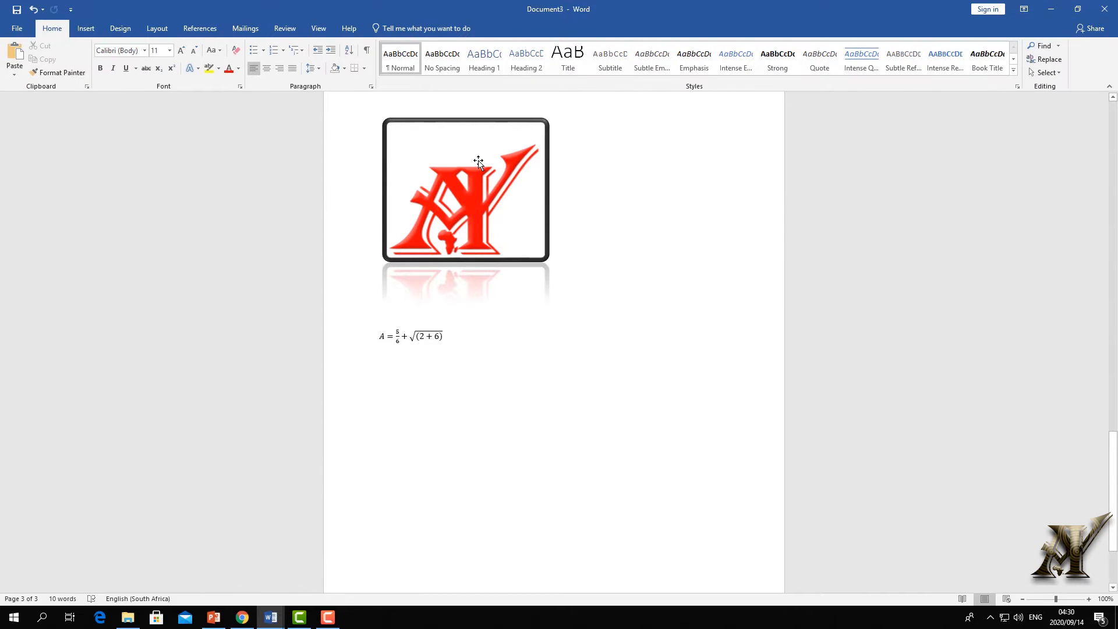
left_click_drag(478, 162, 469, 237)
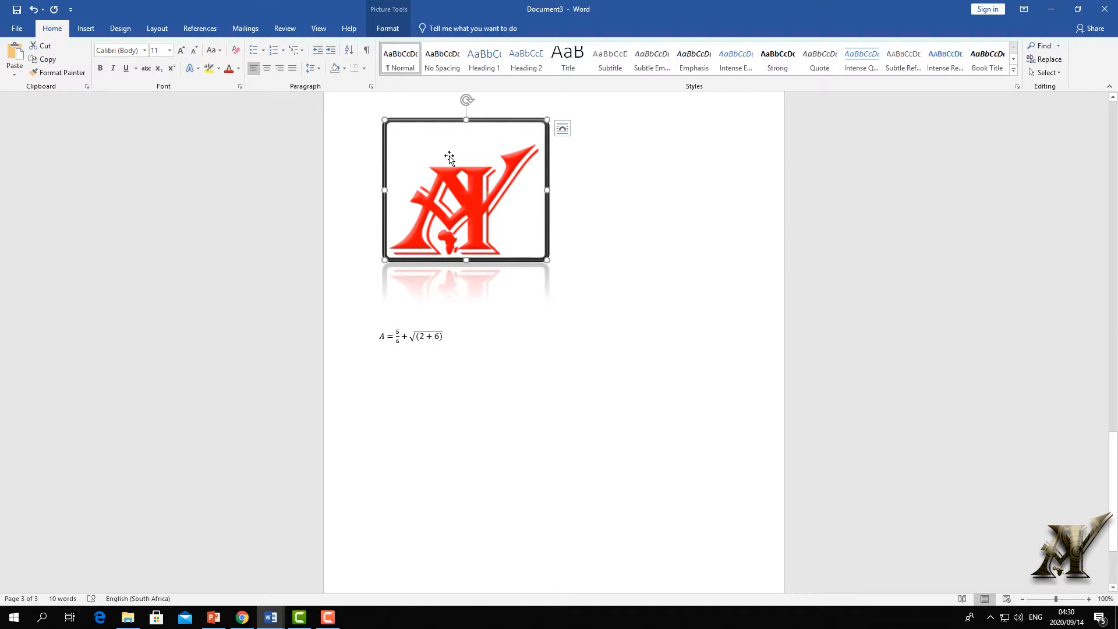
- Set the logo's text wrapping to Top and Bottom
left_click(388, 29)
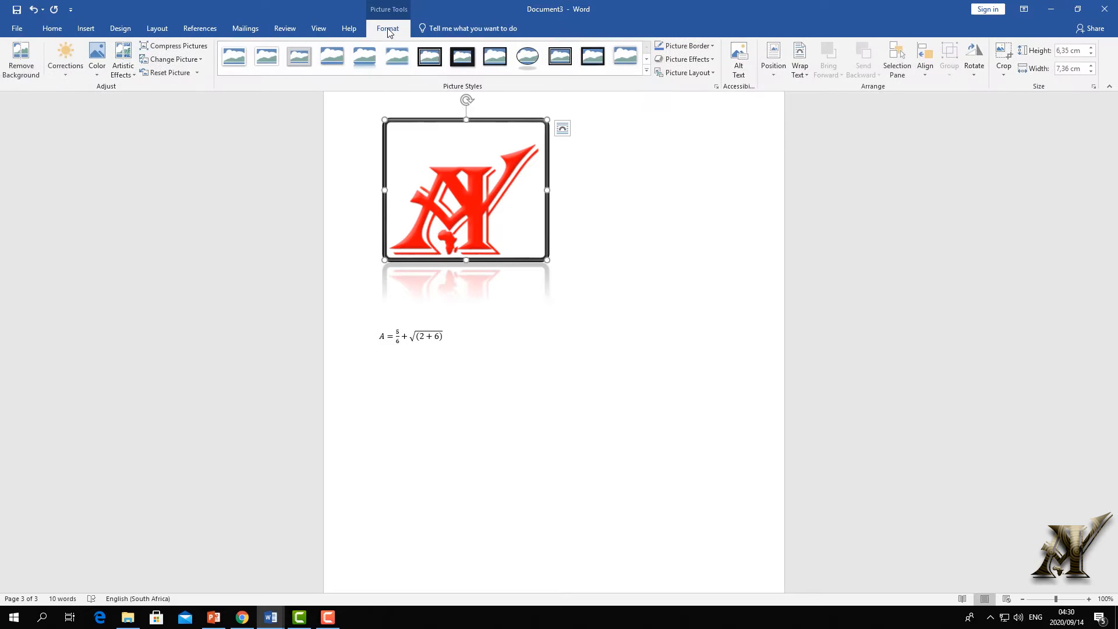
left_click(809, 75)
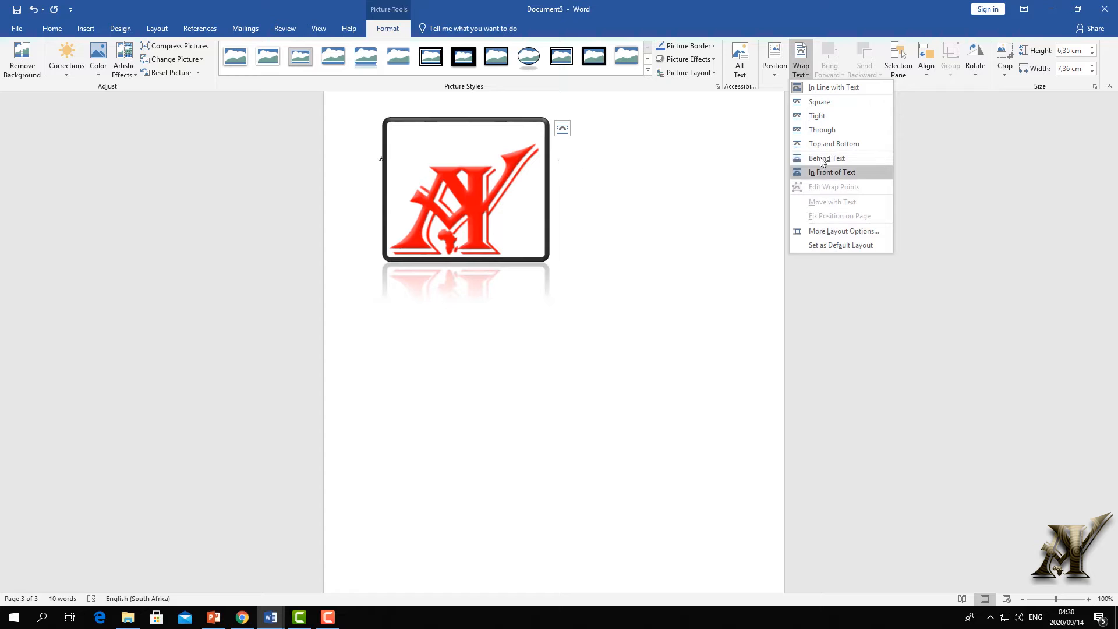
key("Escape")
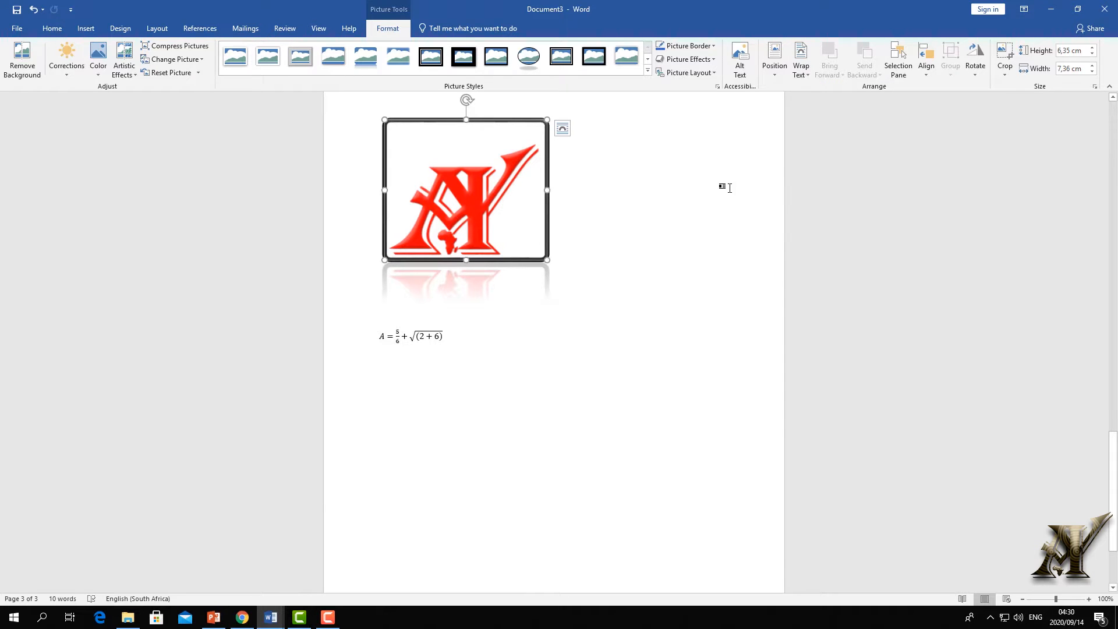
left_click(729, 187)
left_click(545, 176)
left_click(563, 129)
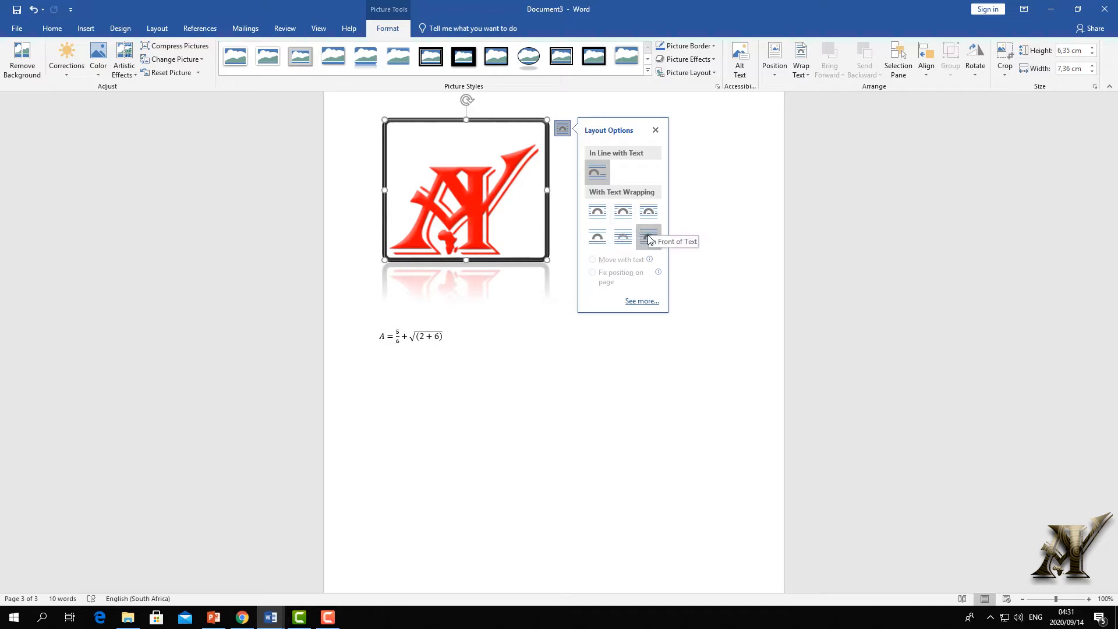
left_click(601, 242)
left_click(462, 223)
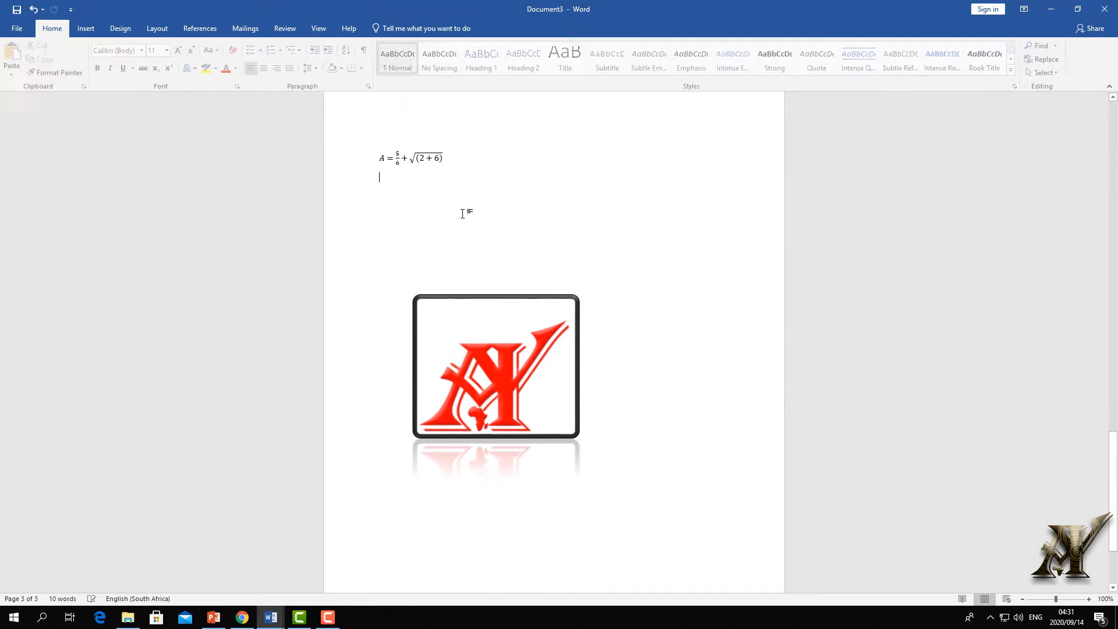
- Add two blank paragraphs, switch the logo to Through wrapping, and place it beside the heading and equation
key("Return")
key("Return")
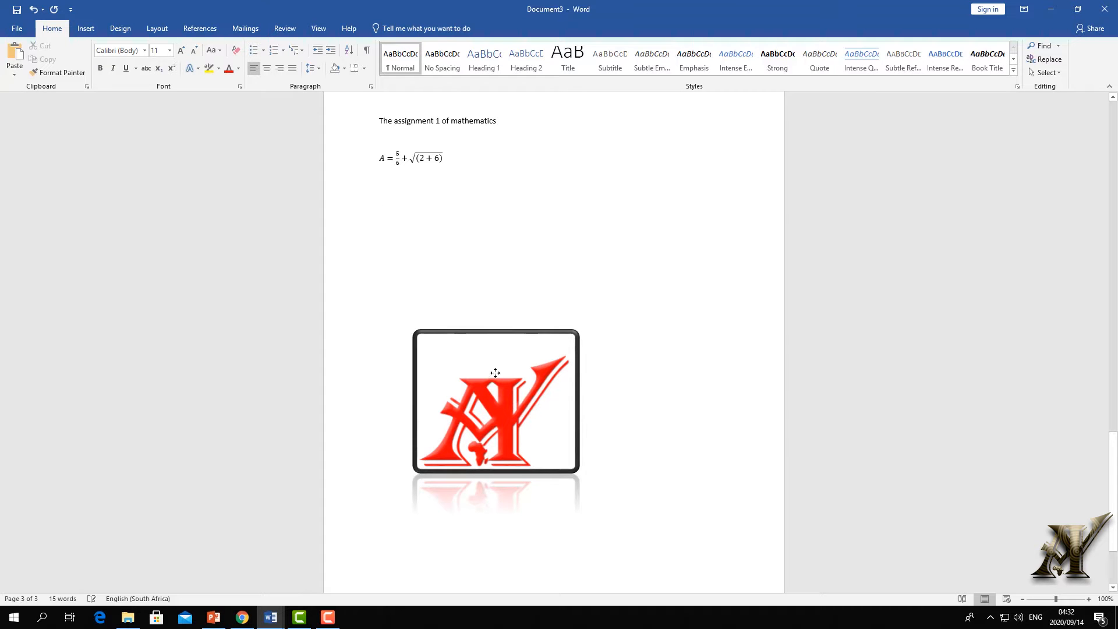
left_click_drag(495, 372, 460, 273)
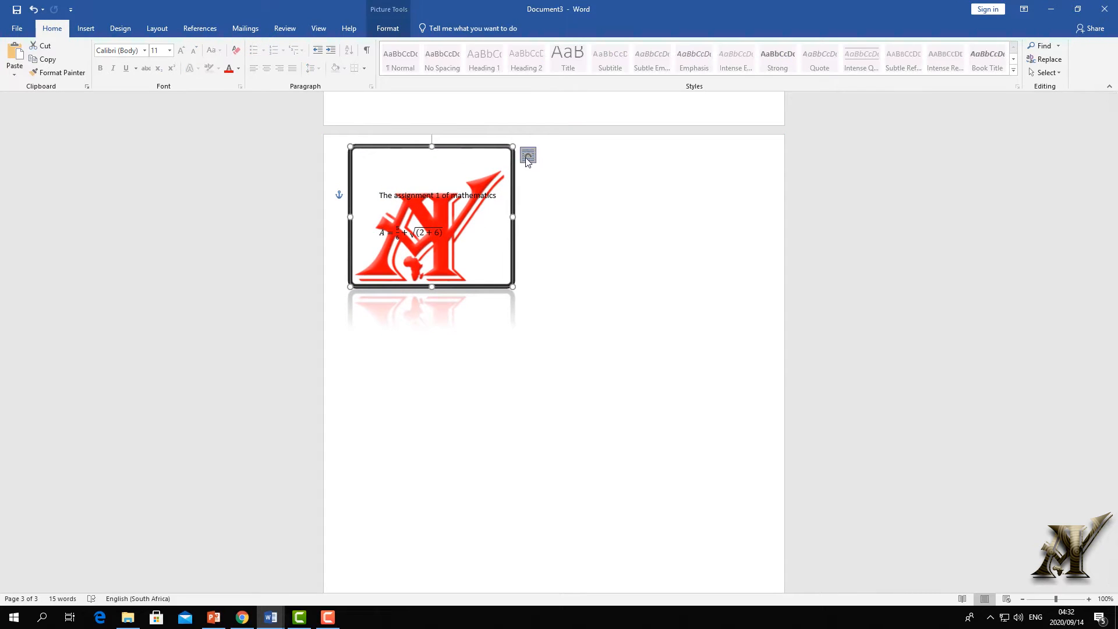
left_click(526, 156)
left_click(614, 264)
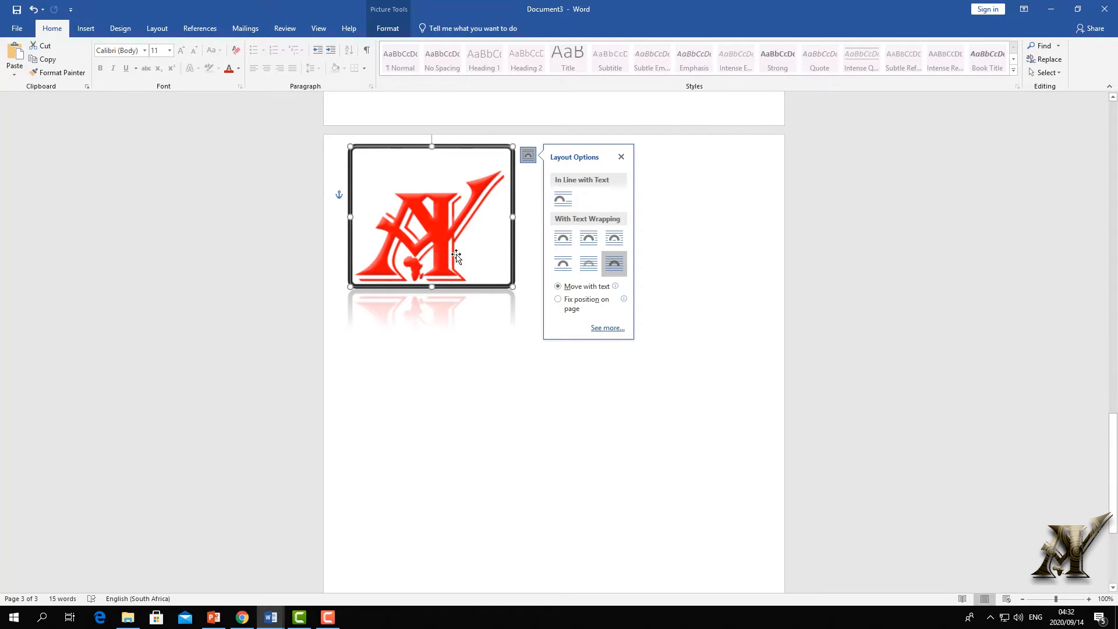
mouse_move(431, 250)
left_mouse_down()
mouse_move(423, 236)
mouse_move(444, 229)
mouse_move(432, 228)
left_mouse_up()
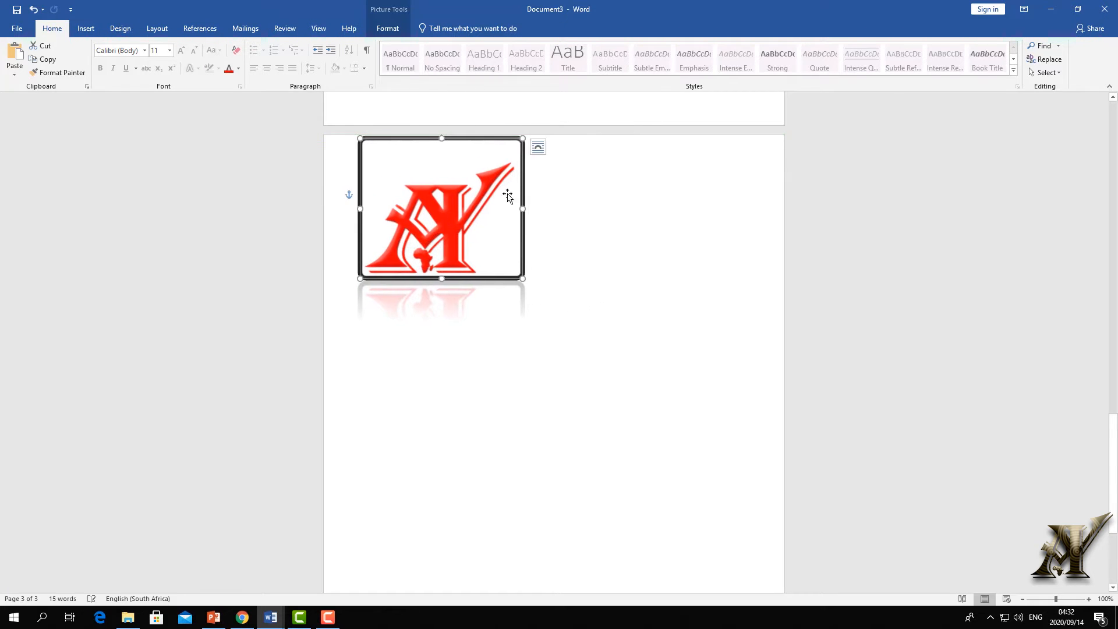
left_click(537, 147)
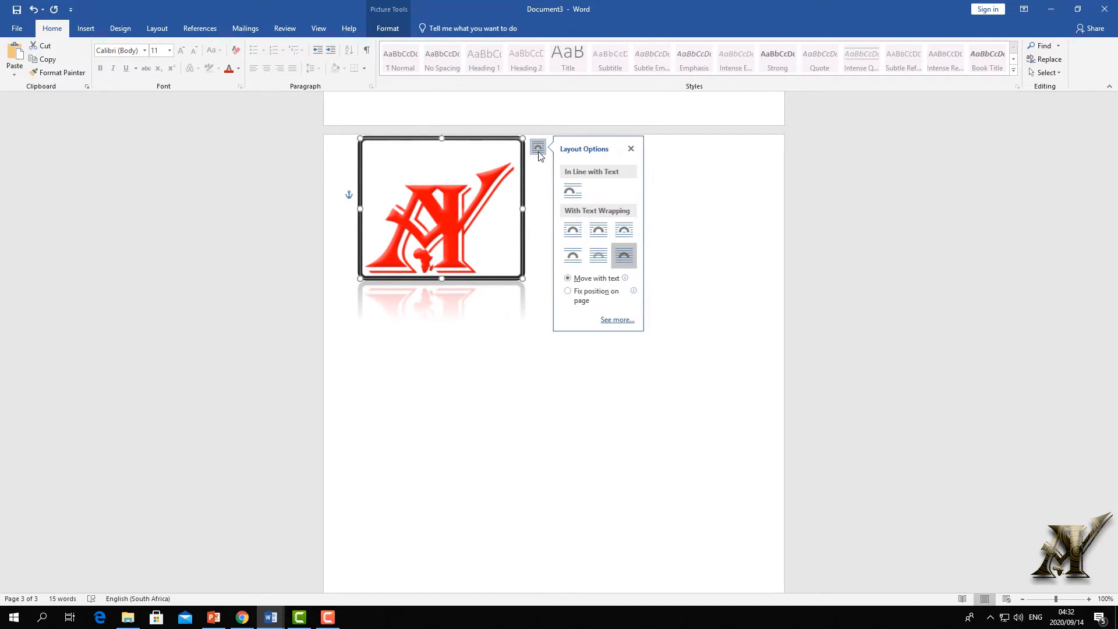
left_click(624, 234)
left_click_drag(442, 254, 397, 231)
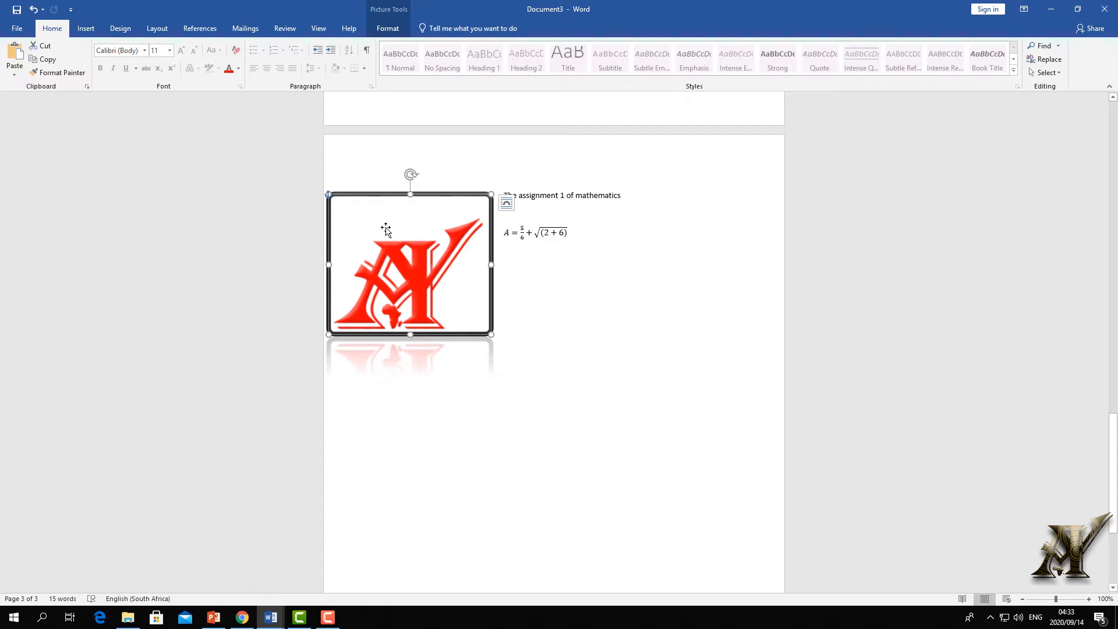
- Move the logo below the equation, narrow it from both sides, and rotate it upright
left_click_drag(386, 230, 528, 349)
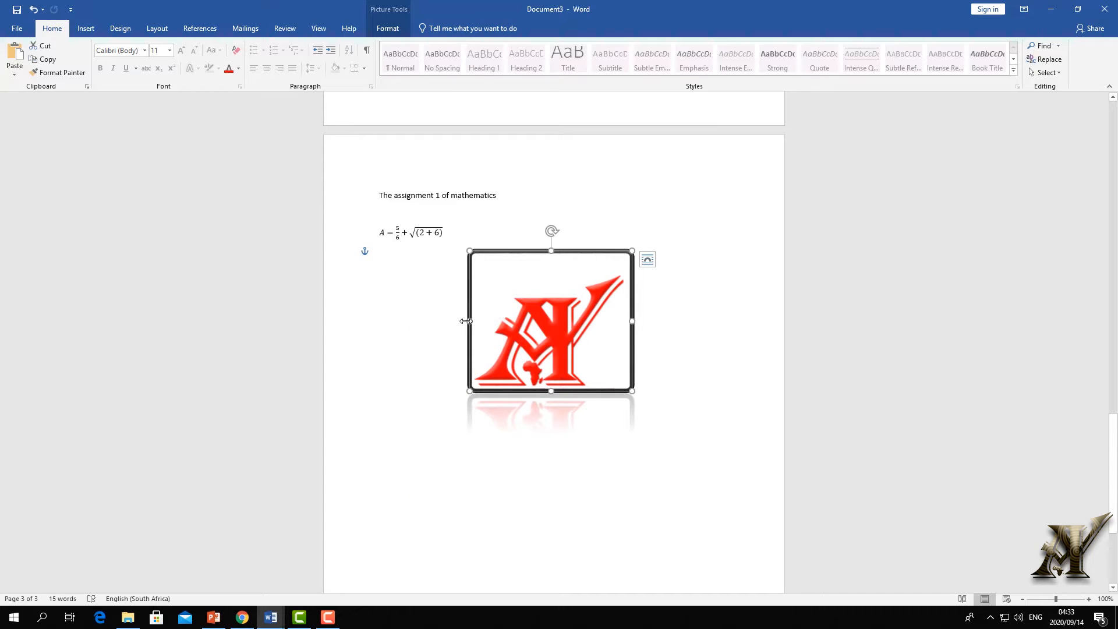
left_click_drag(466, 320, 498, 321)
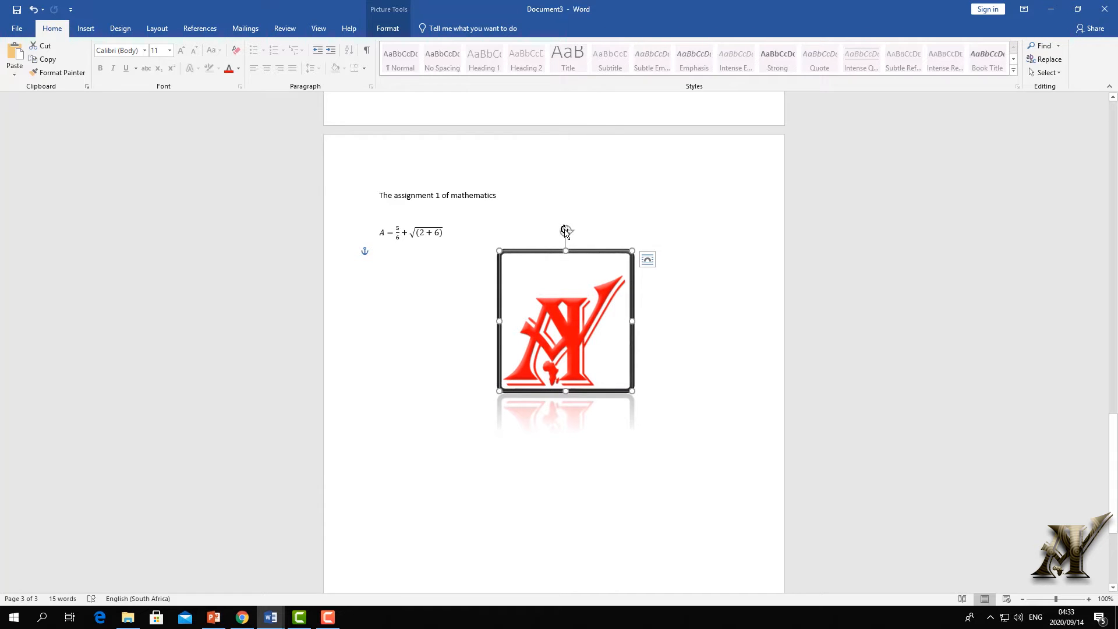
left_click_drag(567, 231, 565, 312)
left_click(642, 233)
left_click(610, 279)
left_click_drag(632, 358, 589, 354)
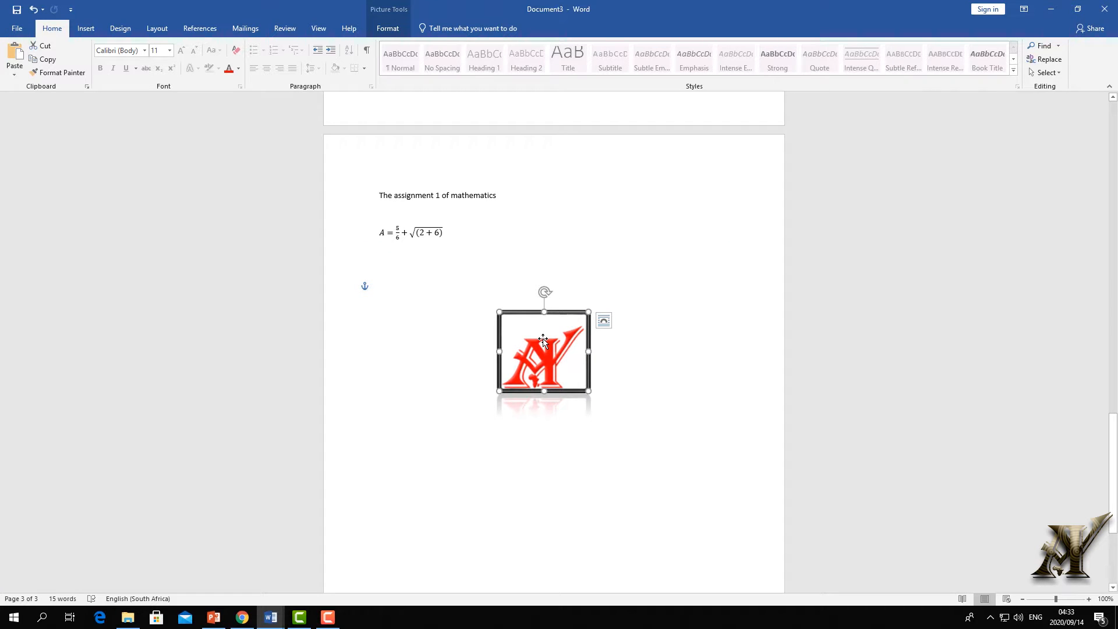
- Cut the logo from page 3 and paste it on the cover page beside the 'Assignment 1' title
right_click(542, 340)
left_click(575, 352)
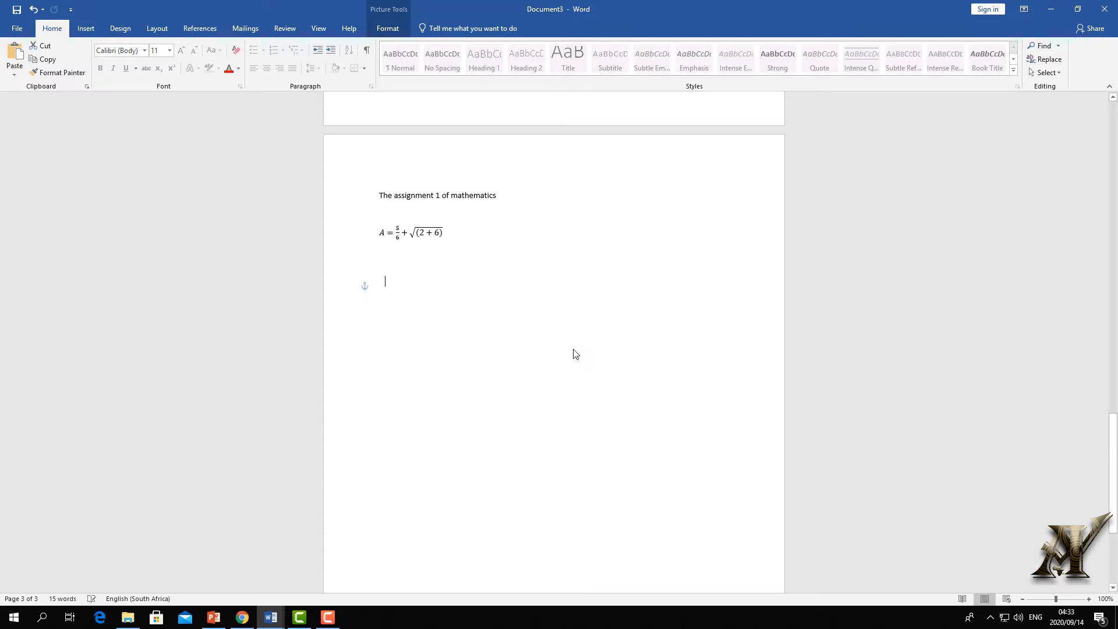
scroll(585, 273, "up", 14)
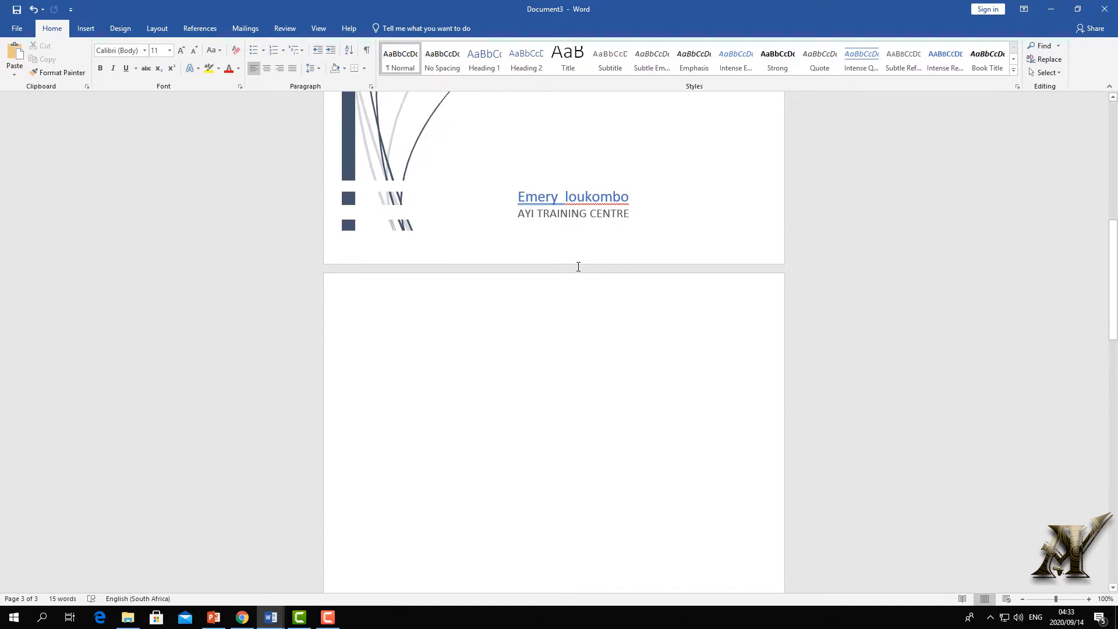
scroll(578, 267, "up", 6)
right_click(564, 187)
left_click(607, 238)
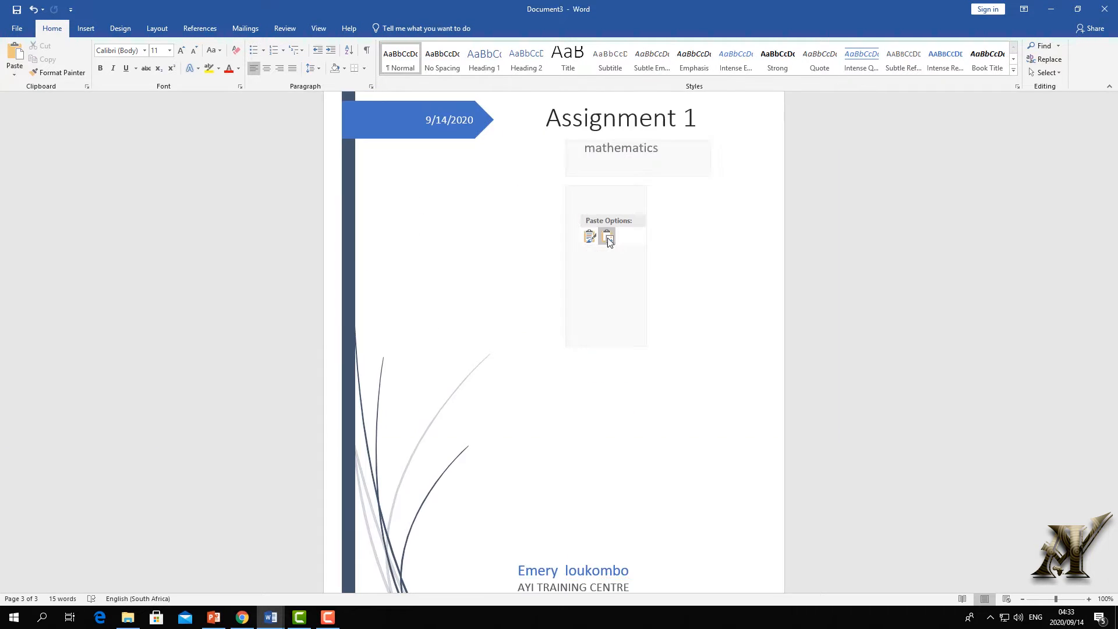
scroll(579, 239, "down", 2)
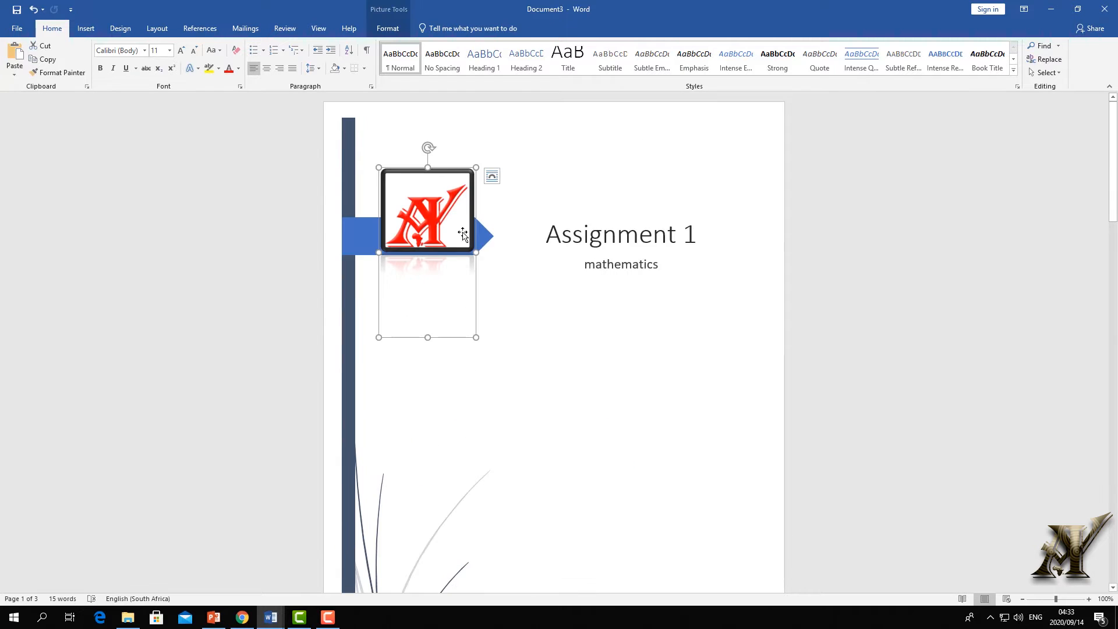
left_click_drag(463, 234, 509, 340)
- Set the cover-page logo to float in front of text and move it further down the page
left_click(490, 176)
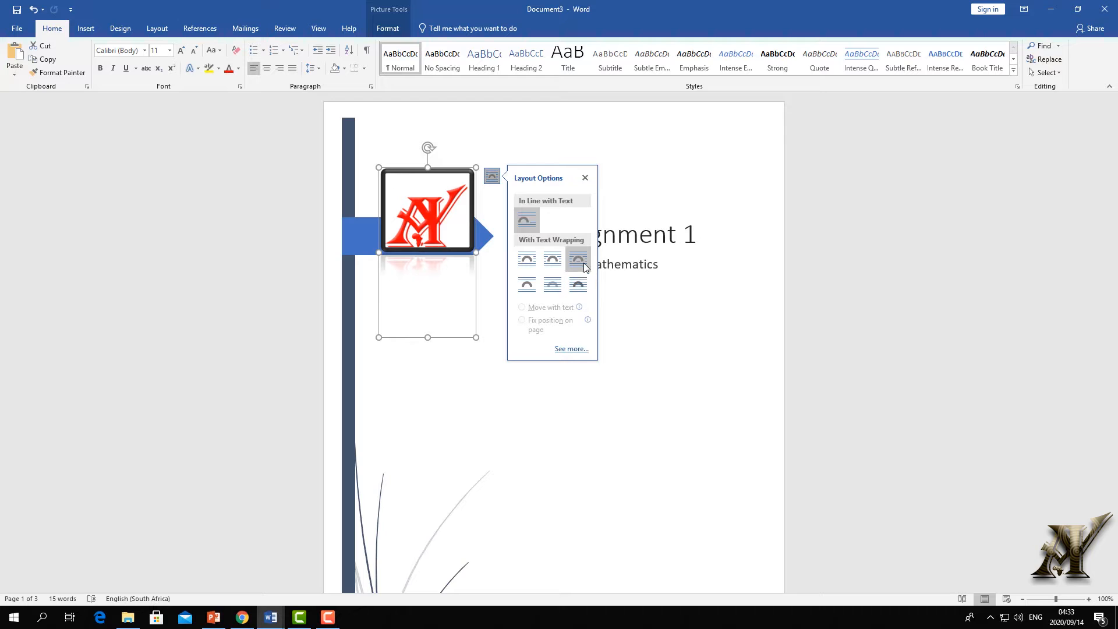
left_click(578, 284)
left_click_drag(440, 227, 601, 453)
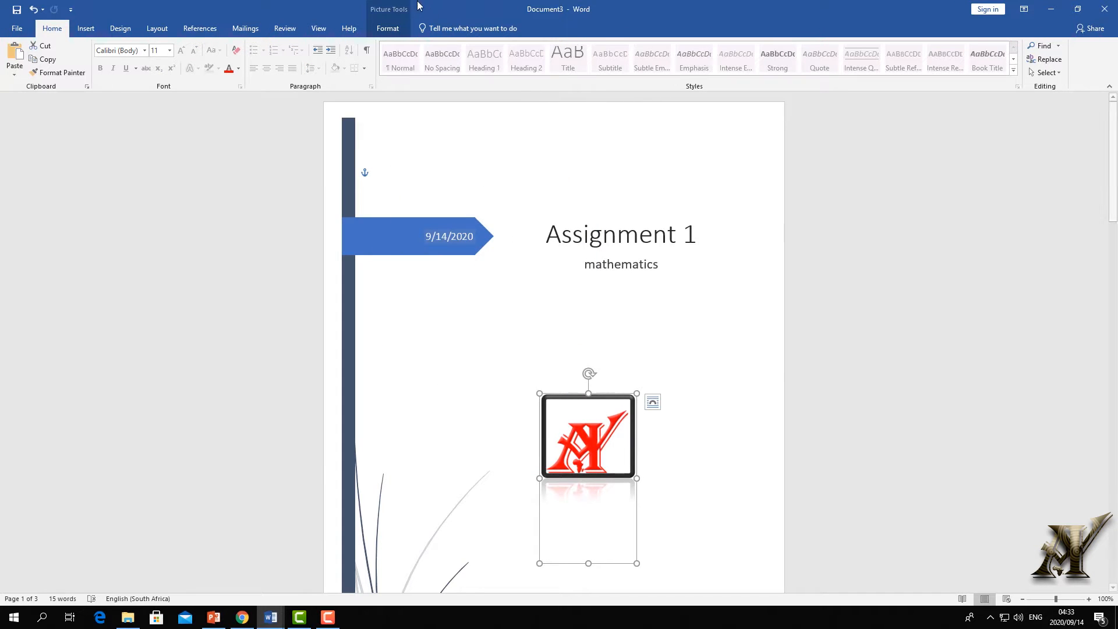
- Apply a shadowed picture style with a reflection to the logo
left_click(388, 29)
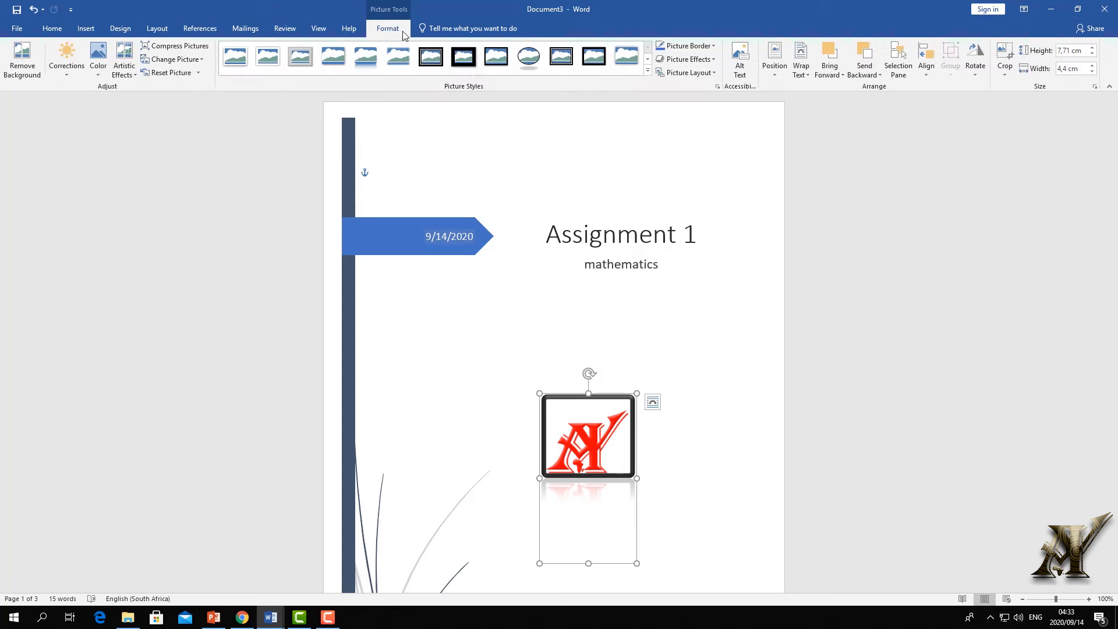
left_click(648, 70)
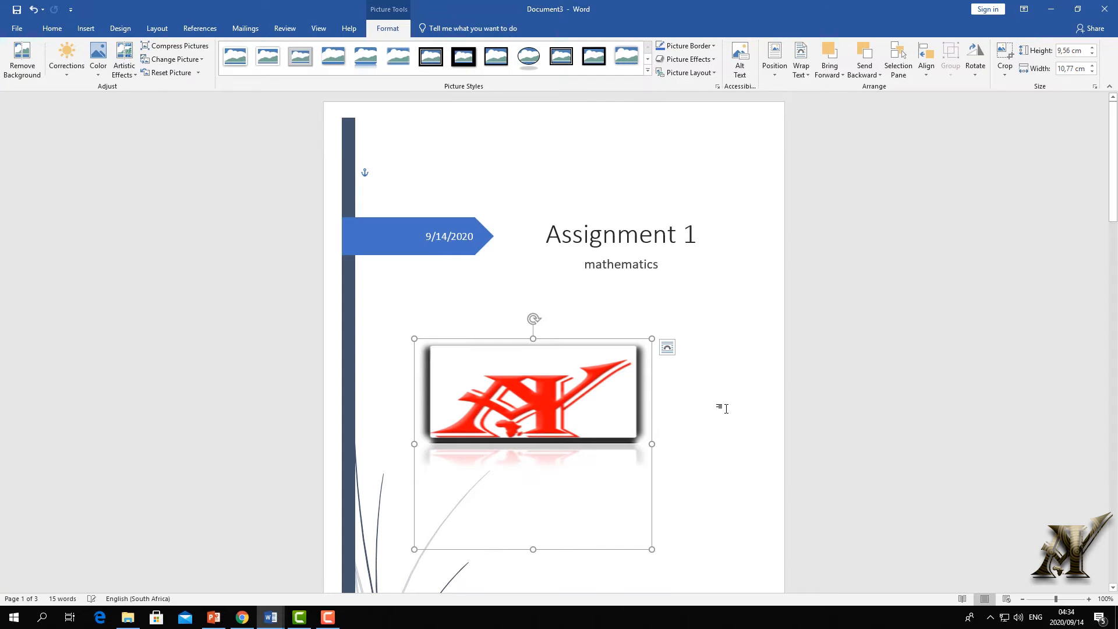
left_click(698, 404)
scroll(693, 404, "down", 5)
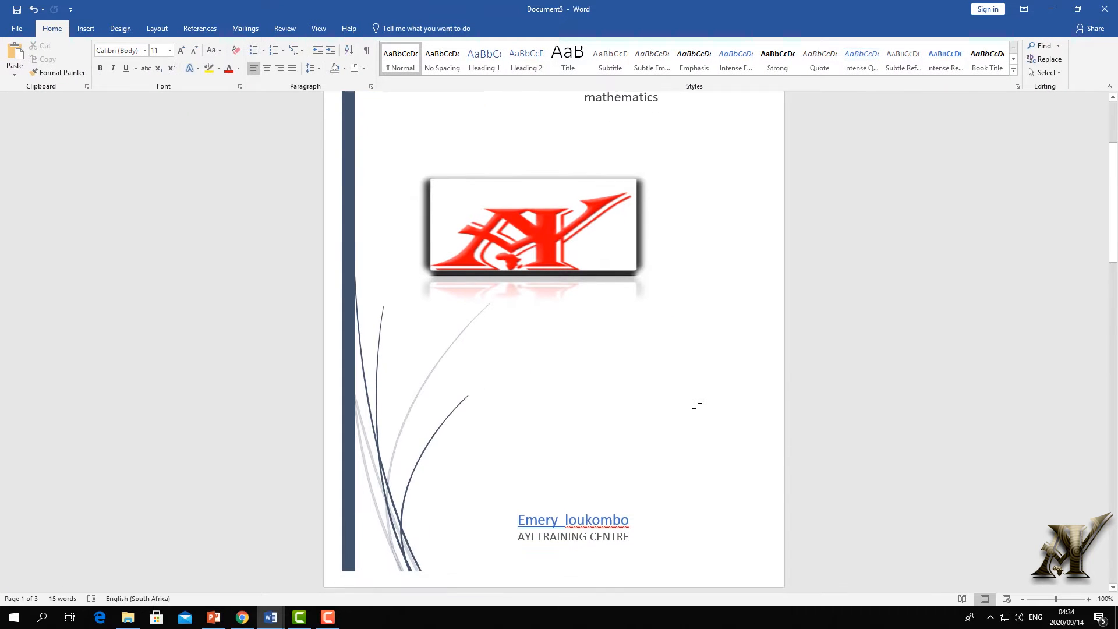
- Make the logo narrower by dragging in its left side, then deselect it
left_click(437, 244)
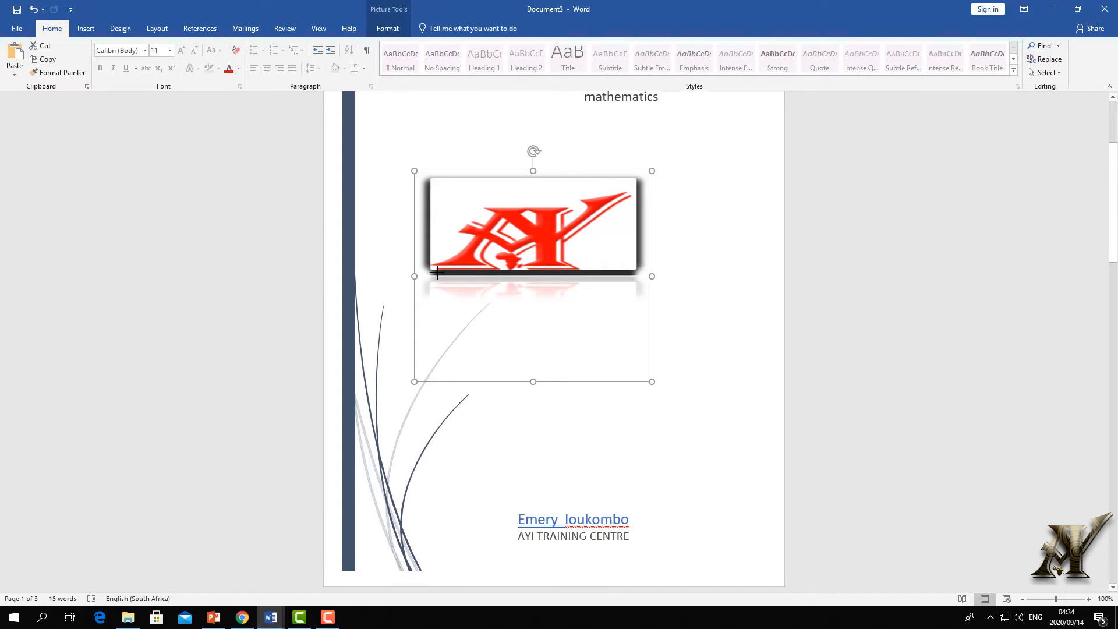
left_click_drag(437, 272, 495, 272)
left_click(665, 232)
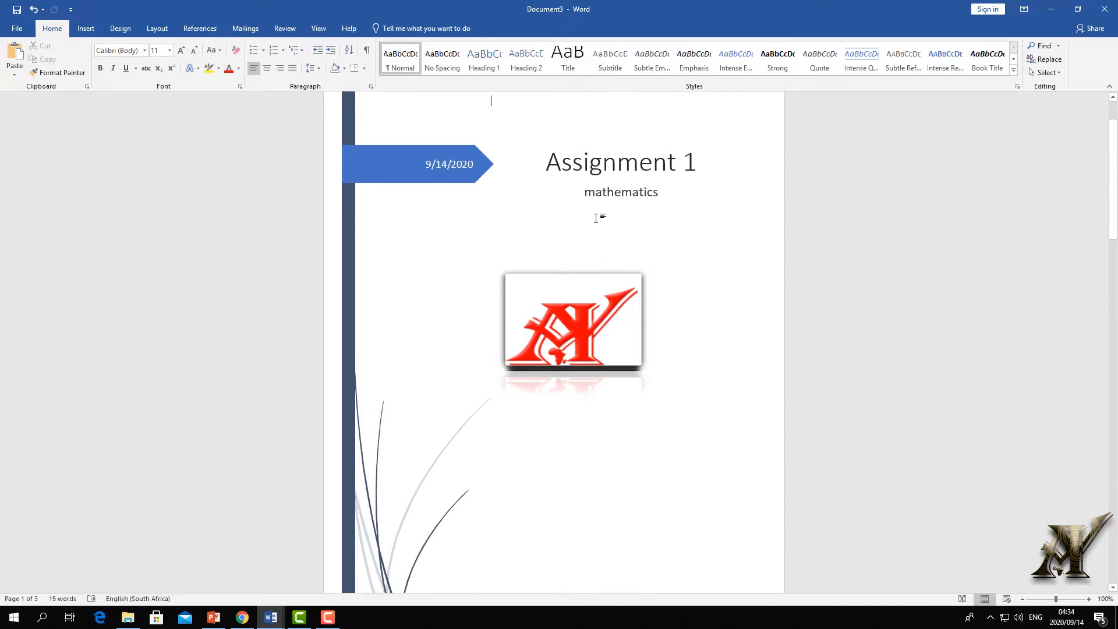
scroll(595, 219, "down", 10)
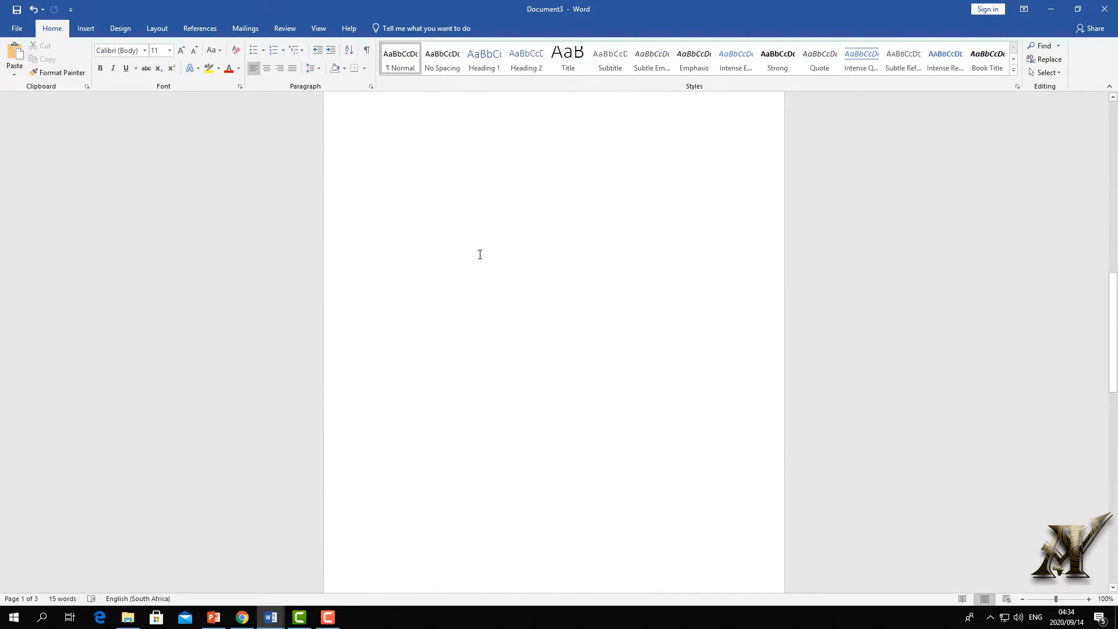
- At the top of page 2, insert a halved-orange photo from an online picture search for 'orange'
scroll(479, 254, "up", 5)
double_click(479, 312)
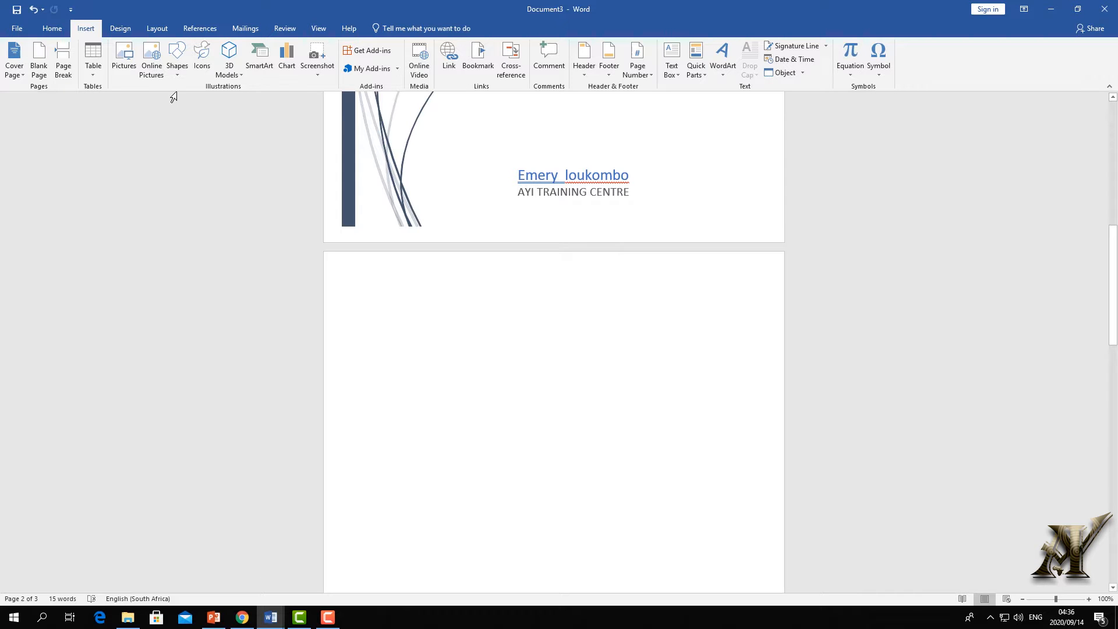
left_click(156, 71)
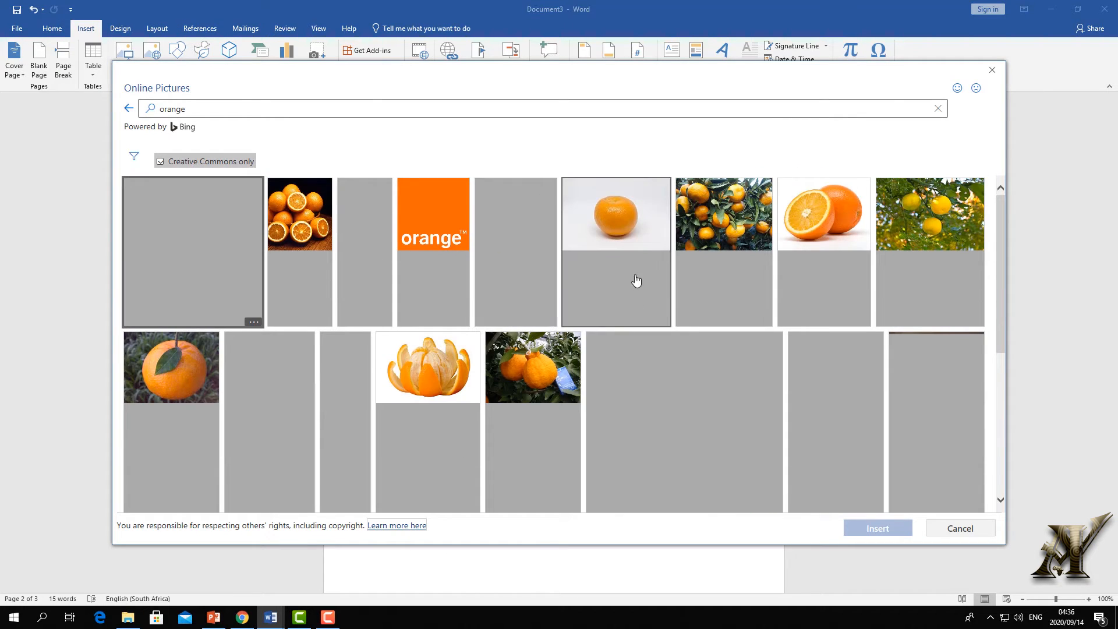
left_click(831, 216)
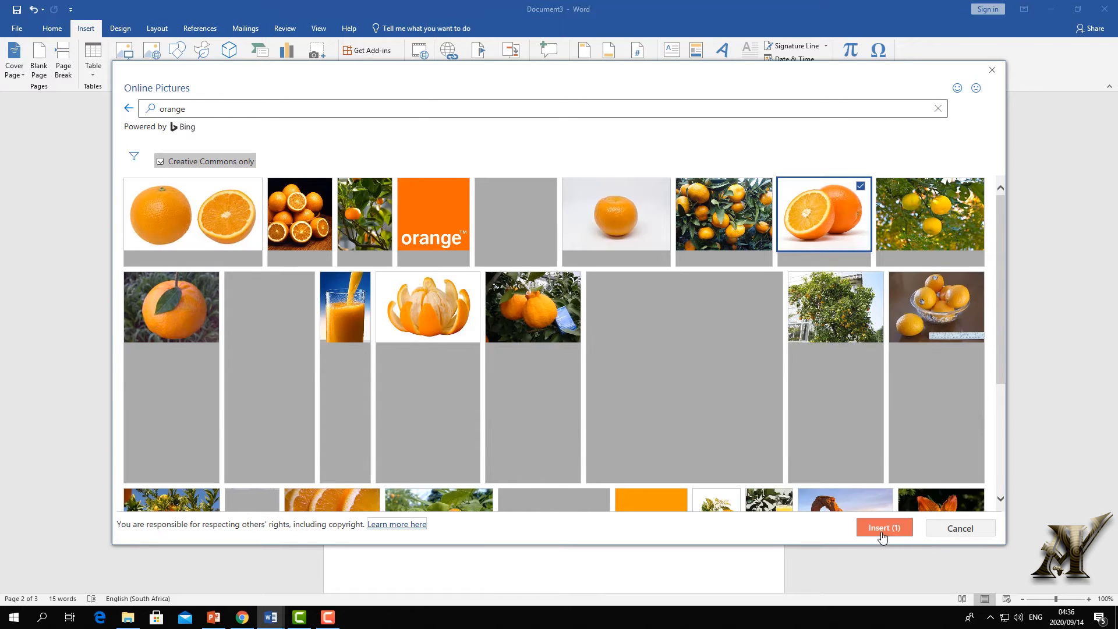
left_click(882, 535)
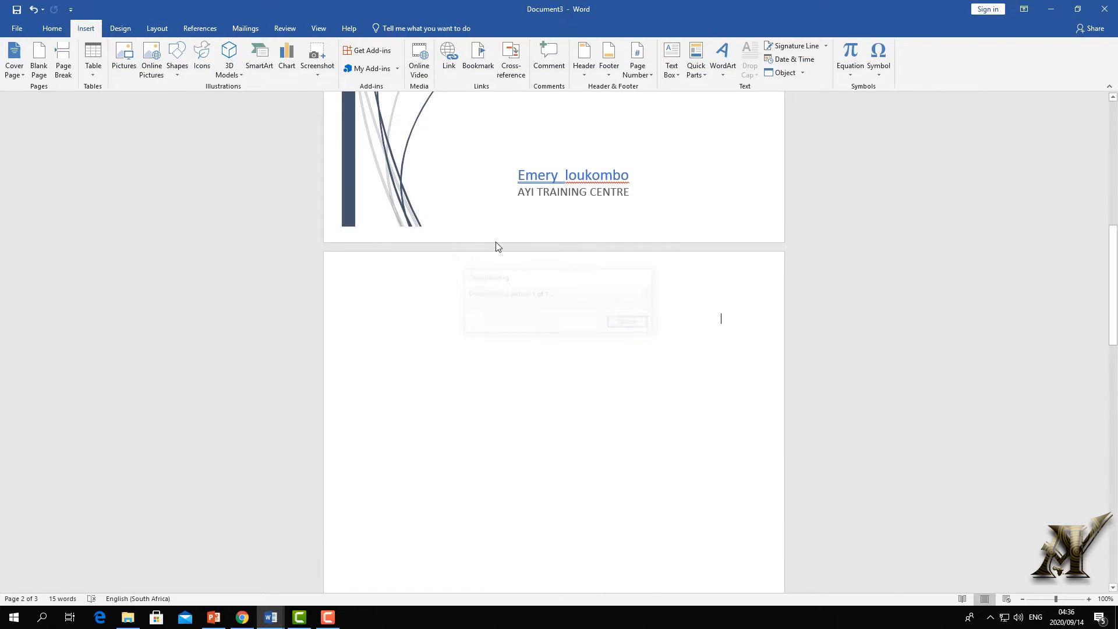
scroll(422, 166, "up", 4)
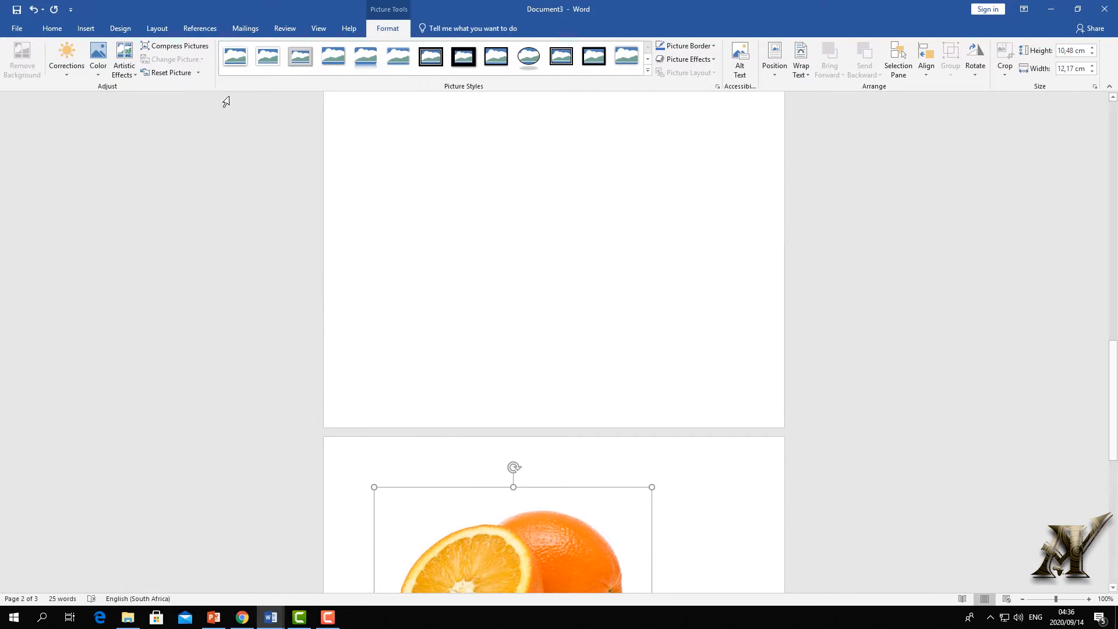
scroll(265, 157, "down", 5)
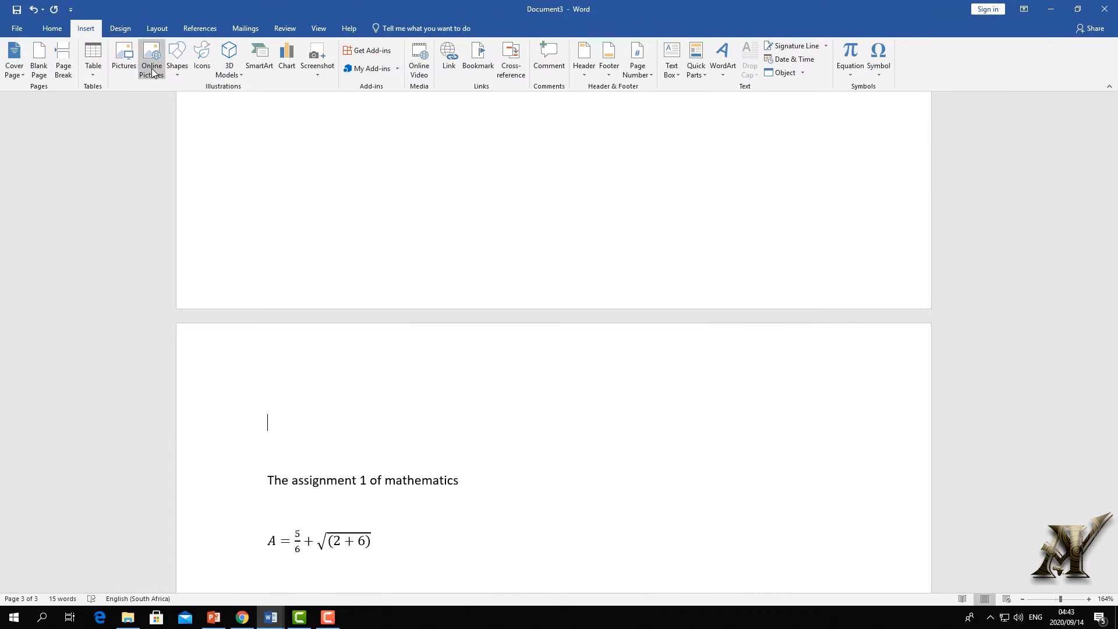
- Search online pictures for 'airplane' and insert the orange-and-white airplane photo above the assignment text
left_click(151, 53)
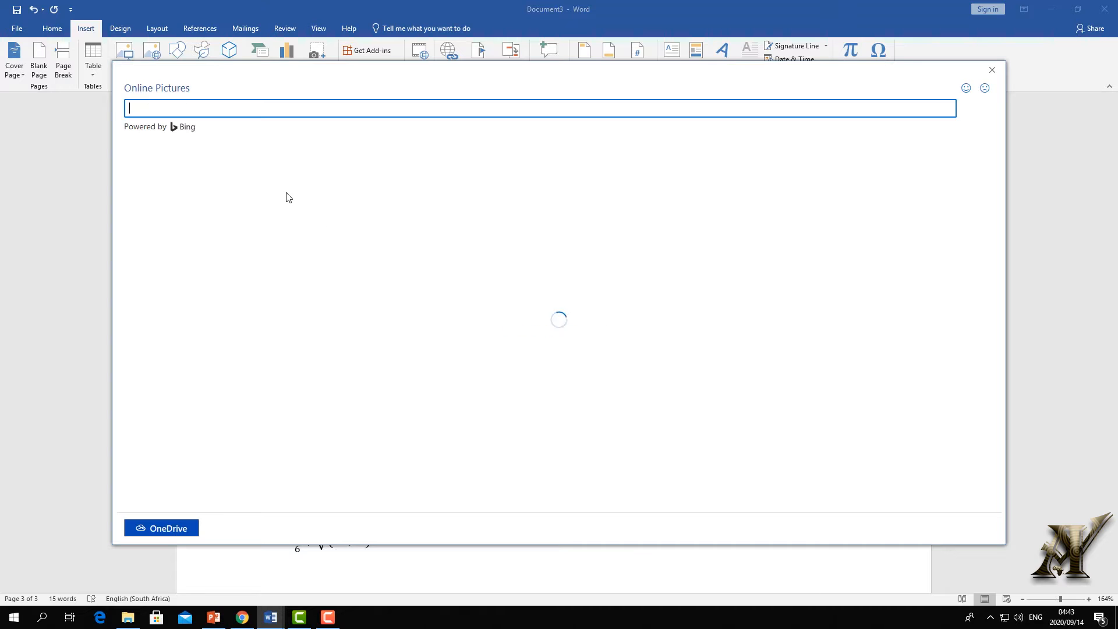
type("airplane")
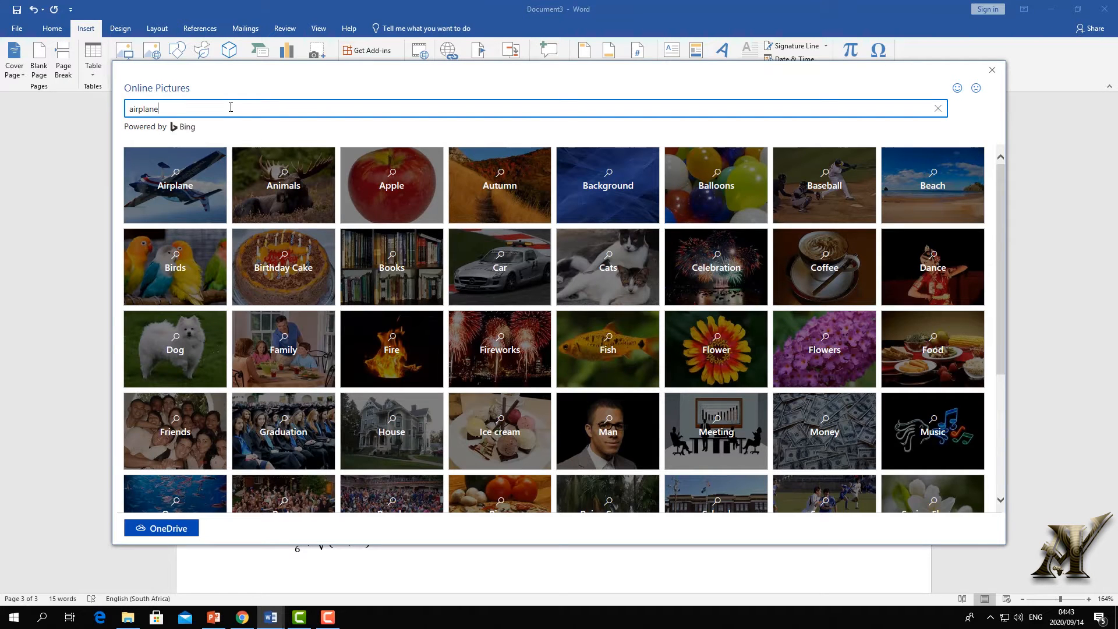
key("Return")
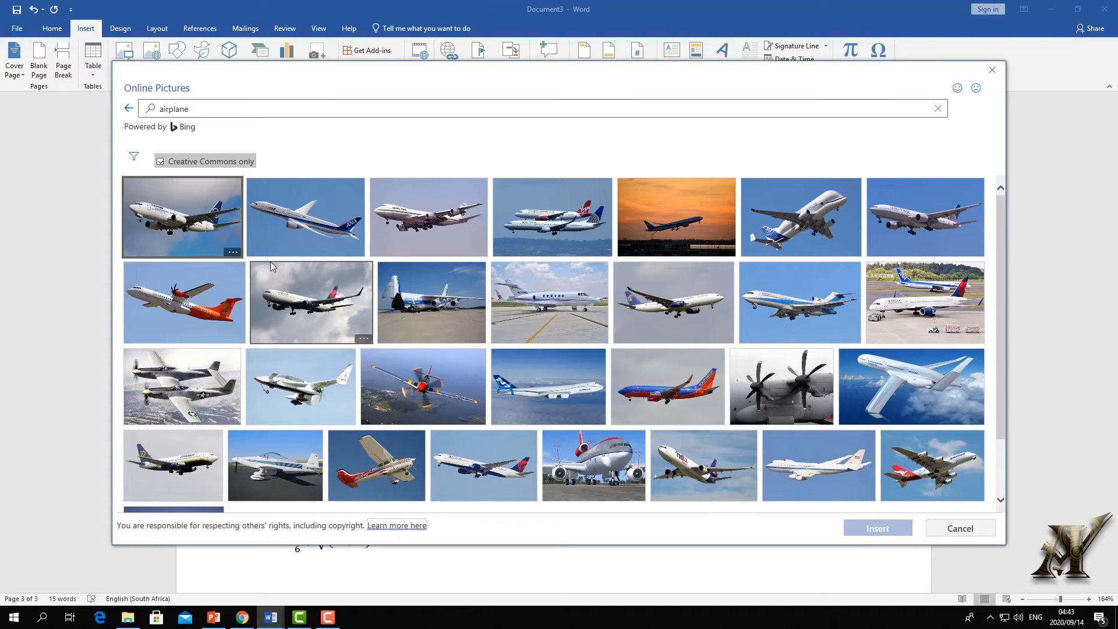
left_click(180, 303)
left_click(879, 531)
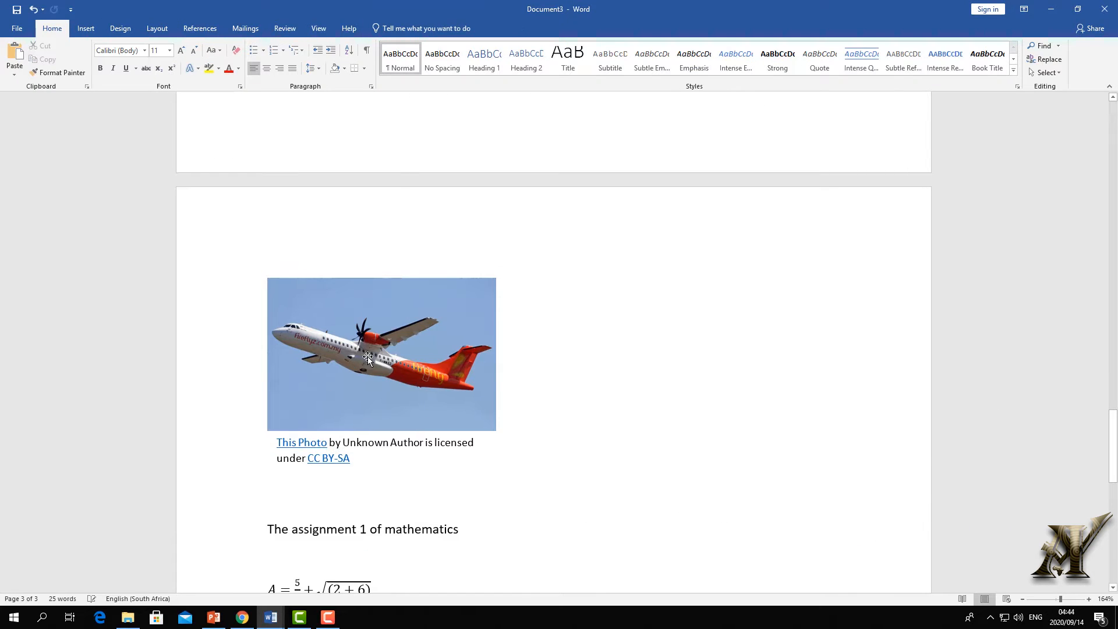
- Select the licence credit caption box beneath the airplane photo and delete it
left_click(368, 358)
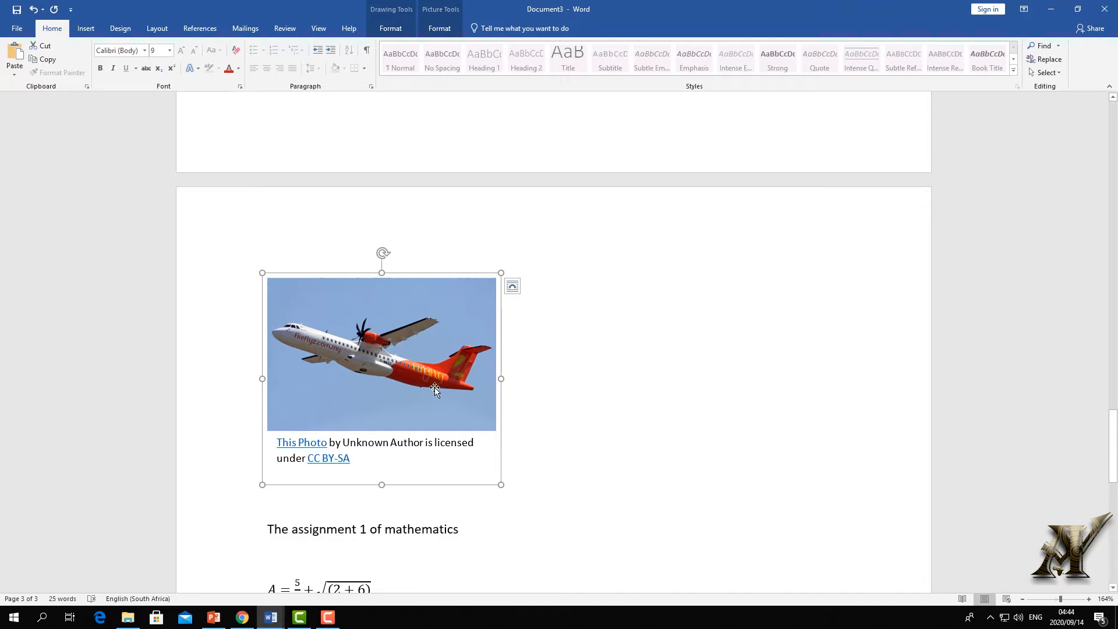
left_click(308, 458)
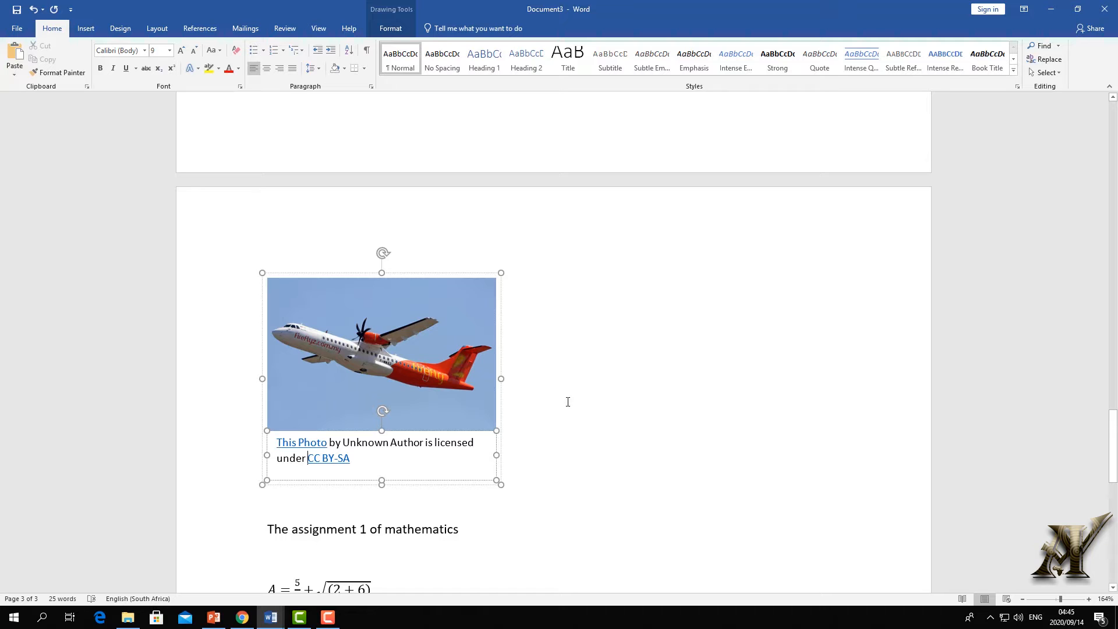
left_click(507, 322)
left_click(494, 312)
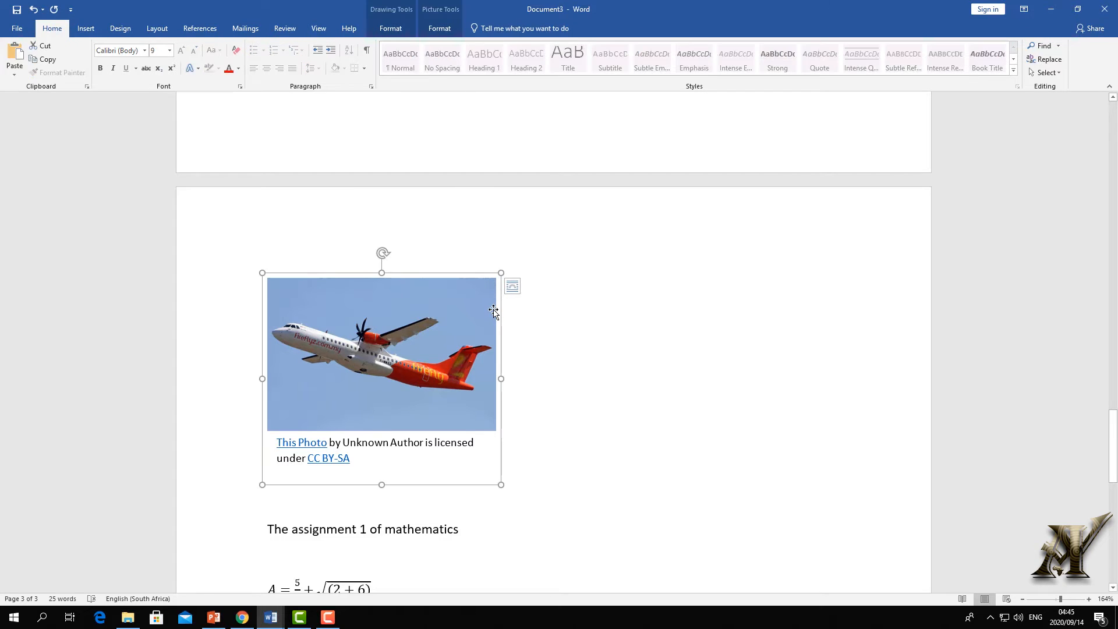
left_click(443, 444)
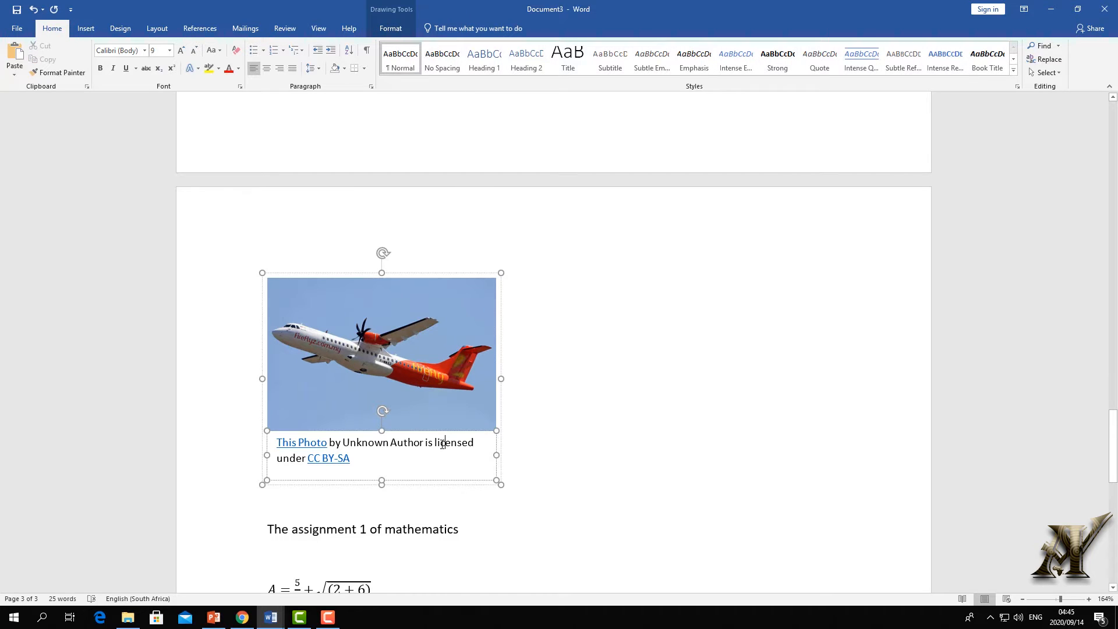
left_click(265, 446)
key("Delete")
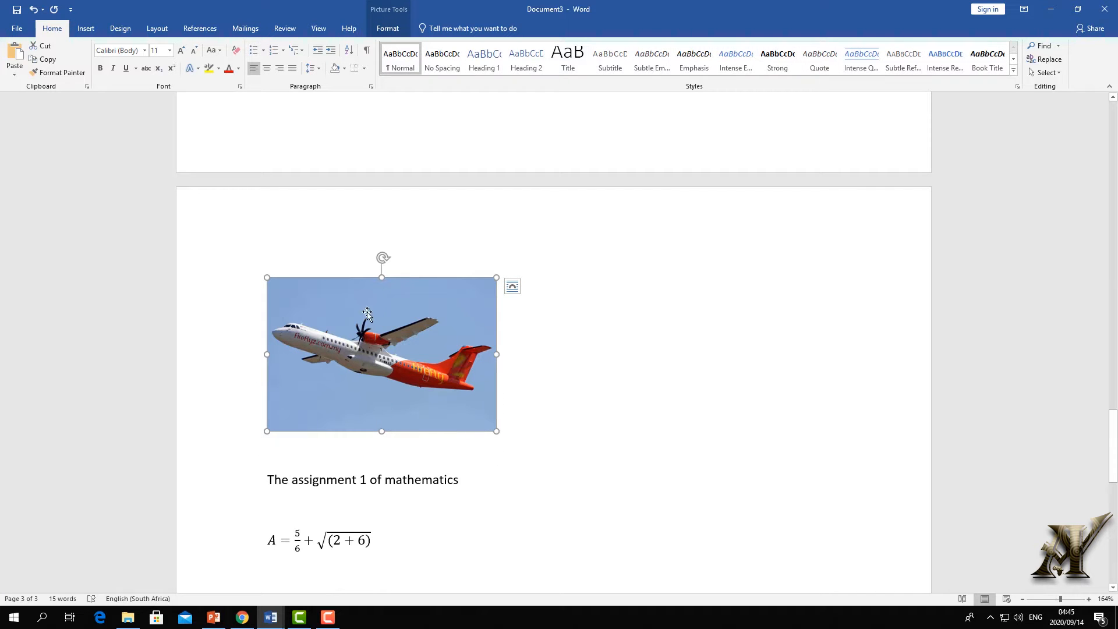
- Set the airplane photo to In Front of Text and drag it right of the equation
scroll(441, 359, "up", 1)
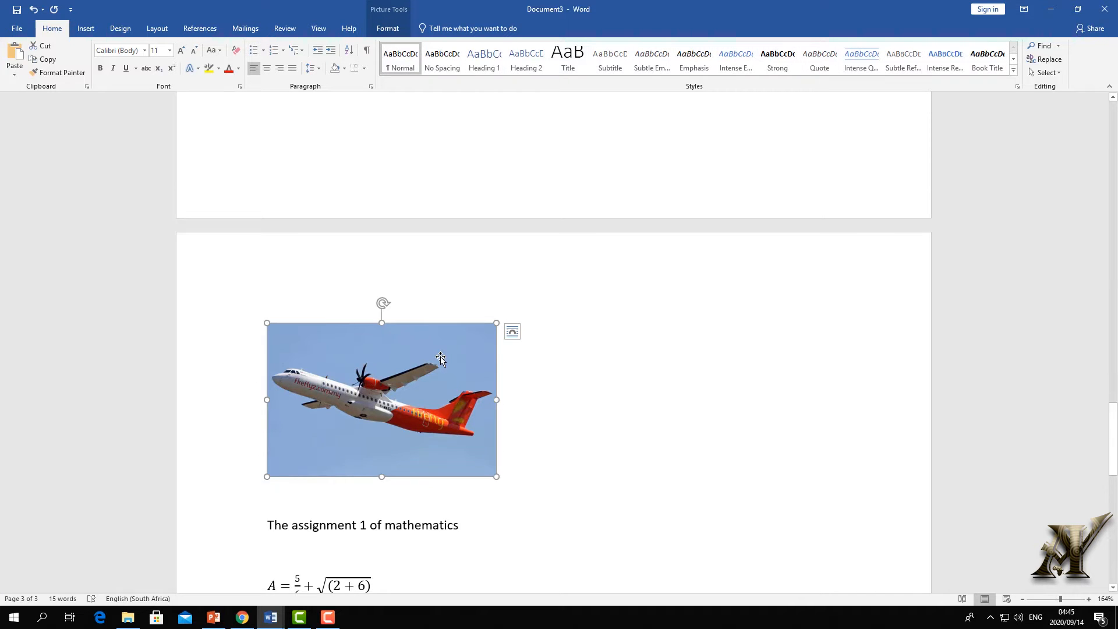
left_click(512, 332)
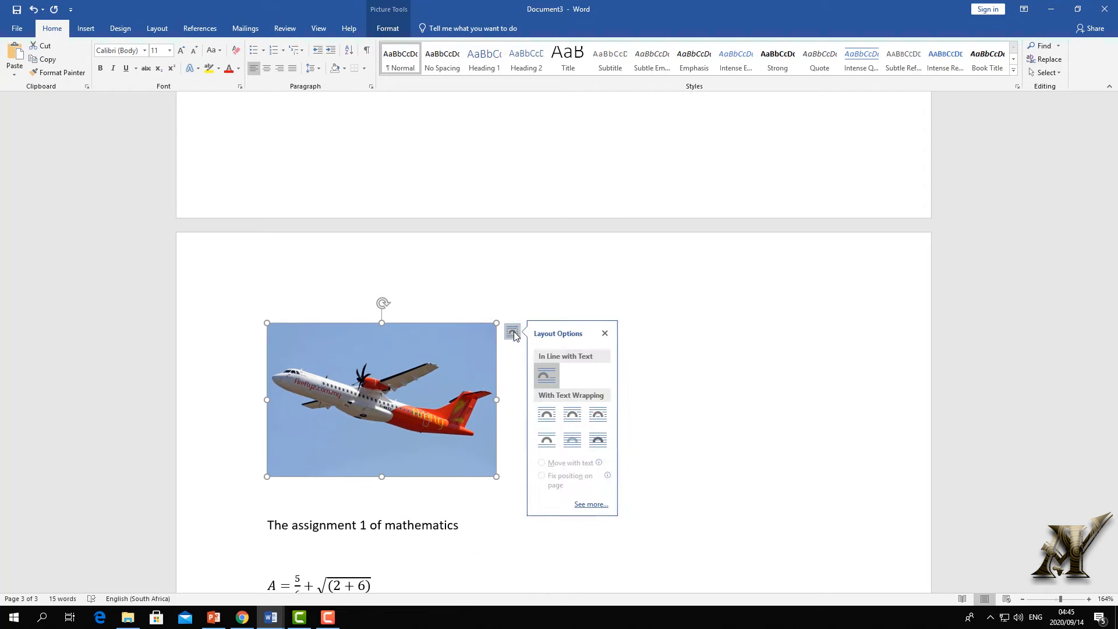
left_click(608, 450)
left_click_drag(417, 336, 711, 282)
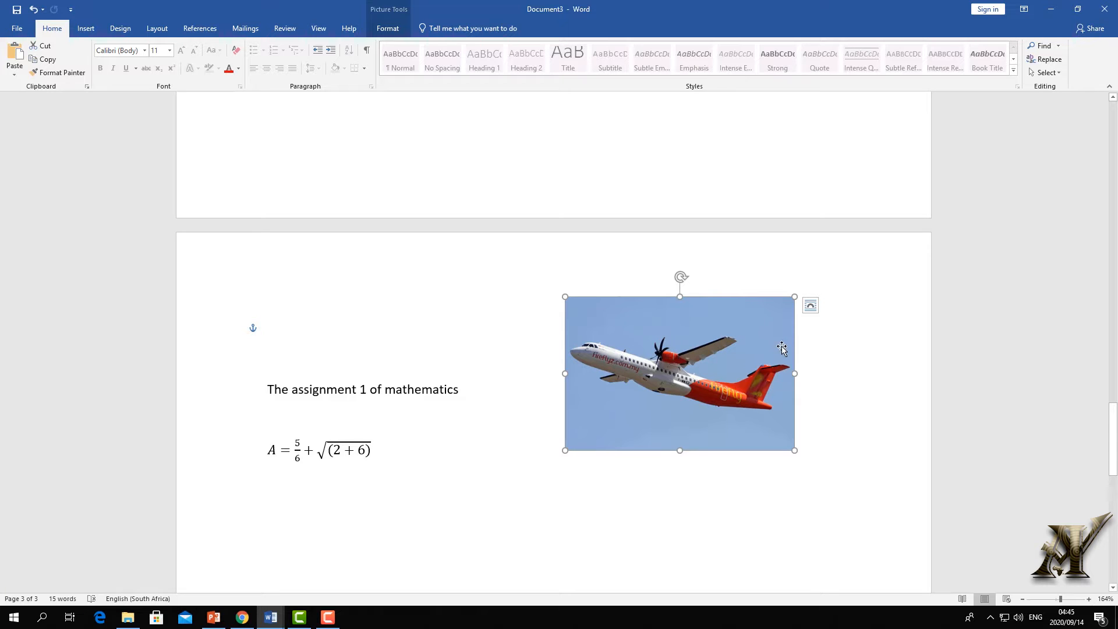
left_click(387, 28)
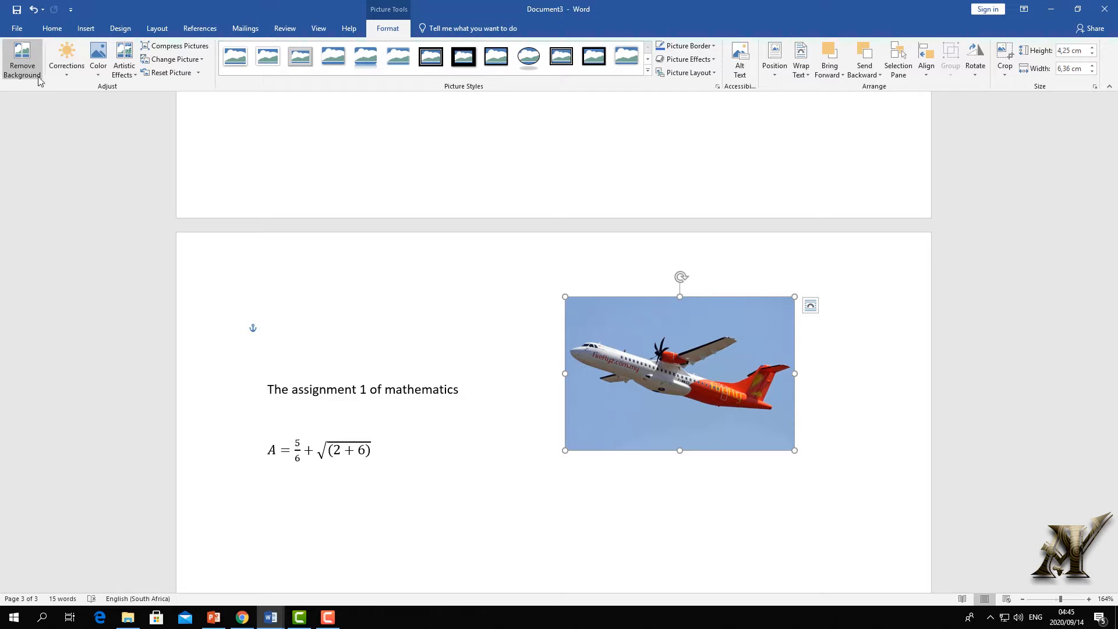
- Start Remove Background on the airplane photo and switch to Mark Areas to Keep
left_click(17, 67)
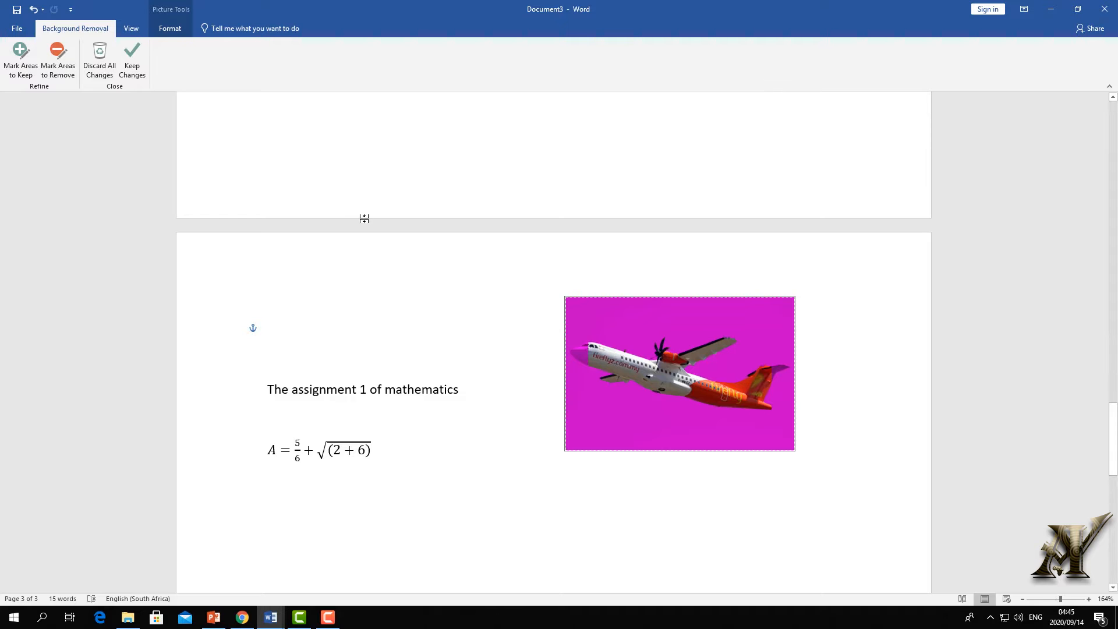
left_click(25, 64)
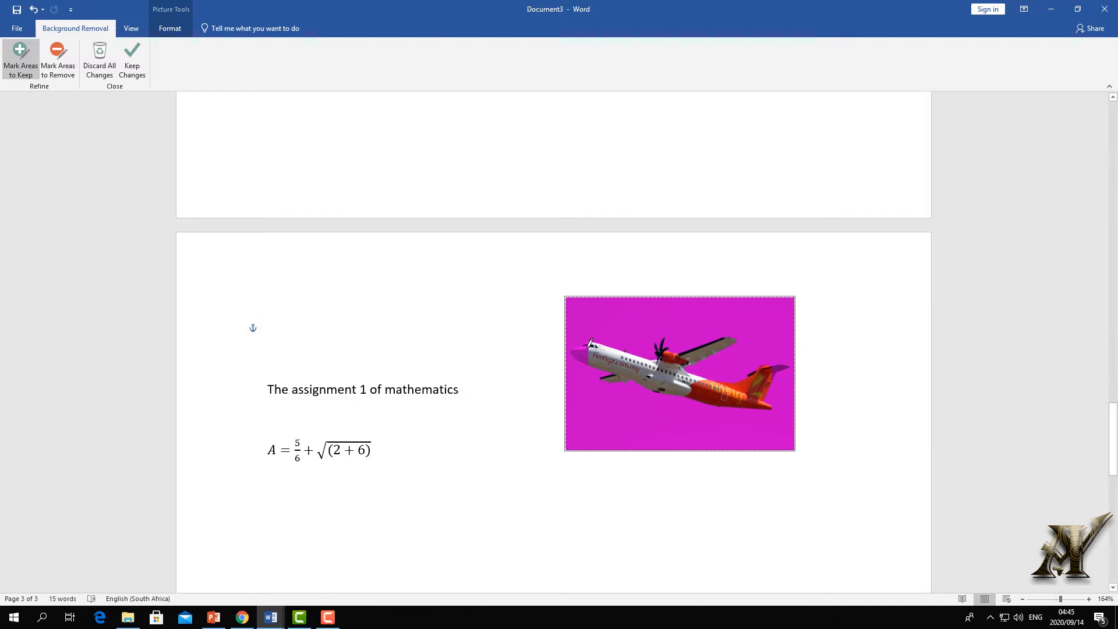
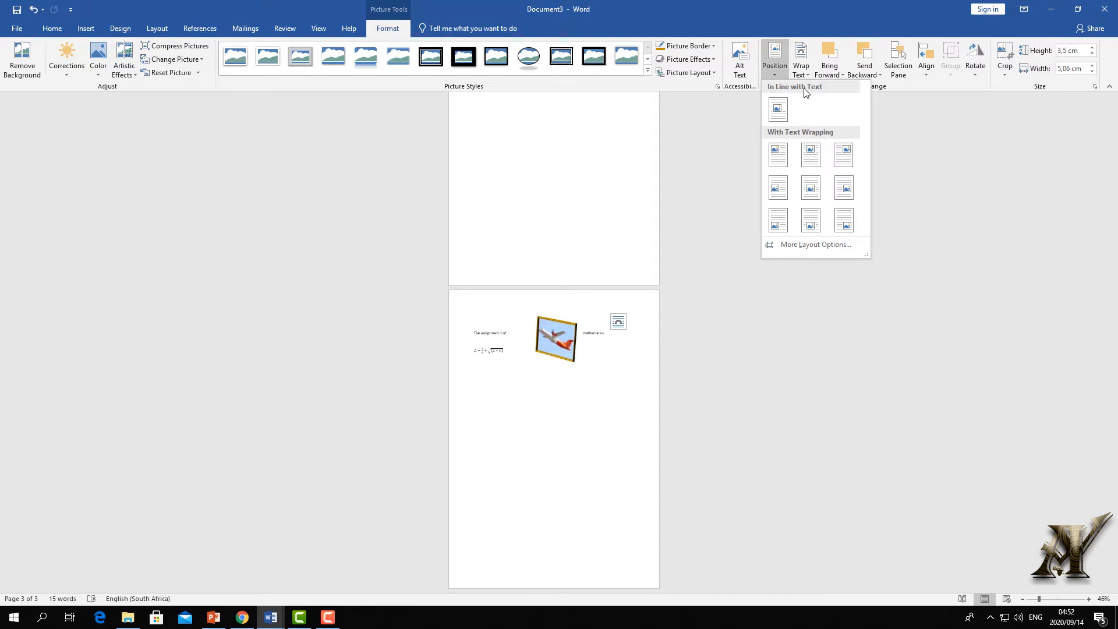
- Zoom the page to 108% and move the airplane picture beside the text and equation
left_click(589, 377)
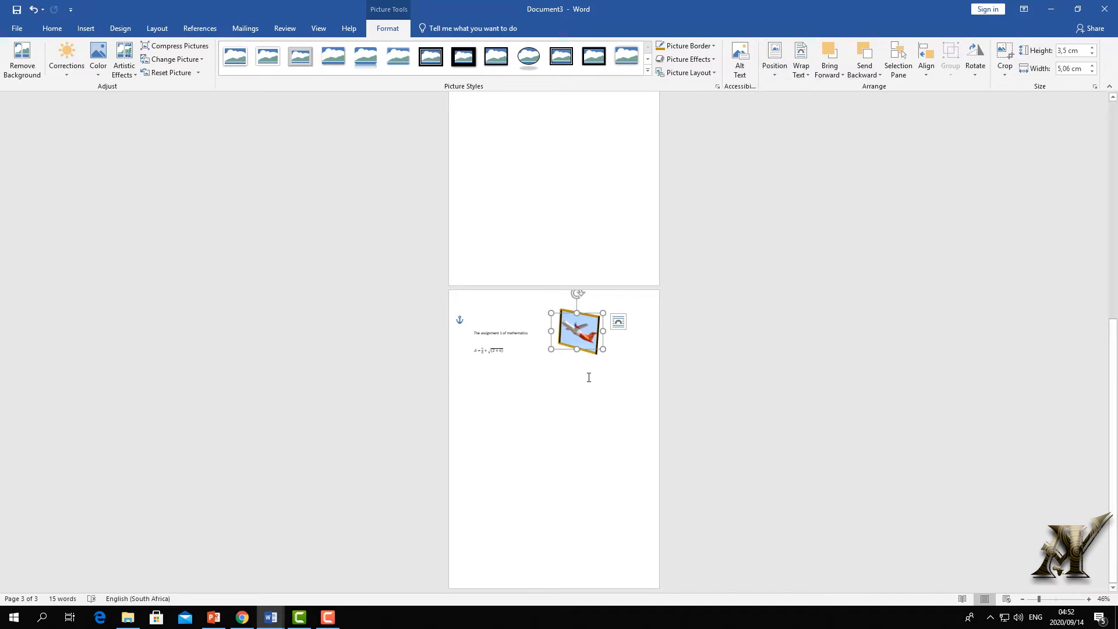
left_click(1057, 599)
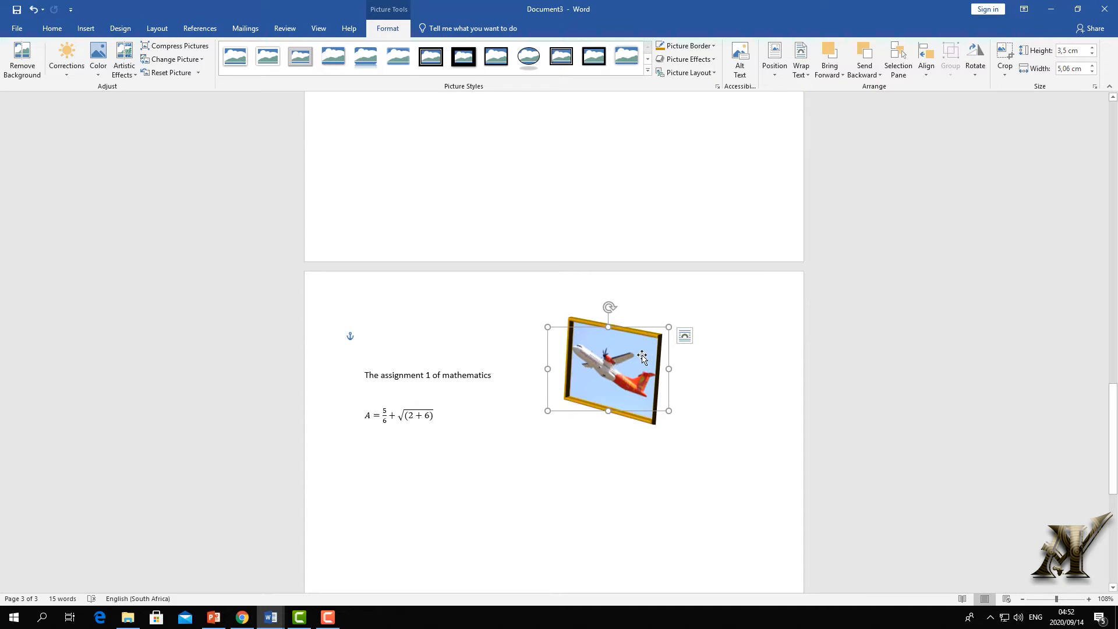
left_click_drag(642, 356, 562, 417)
- Copy the airplane picture, paste it with Keep Source Formatting, and drag the copy to the upper right
right_click(563, 415)
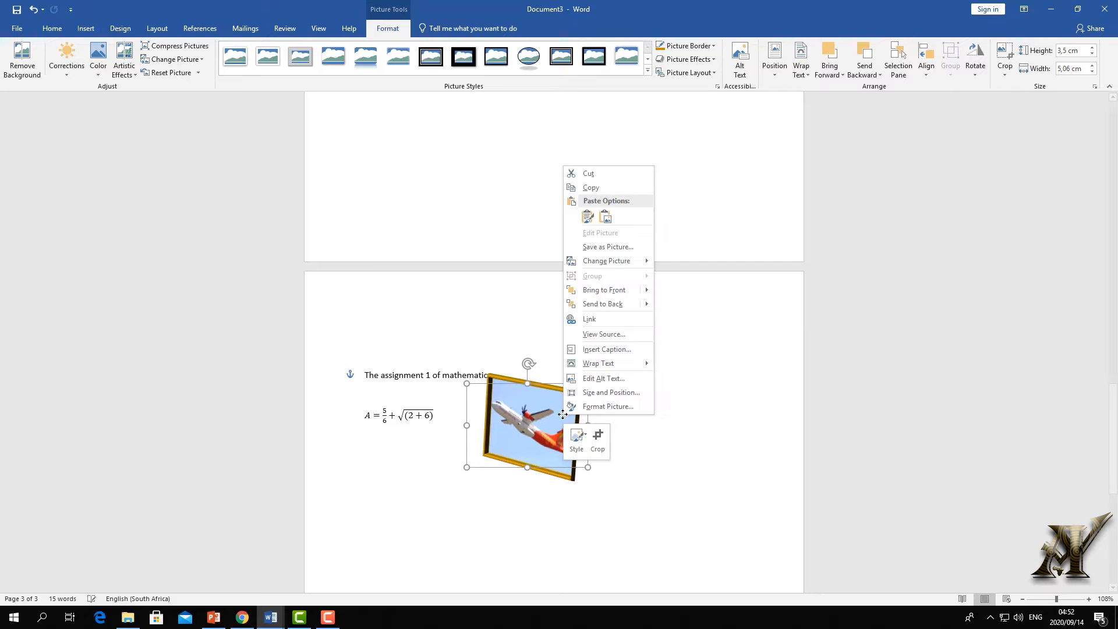
key("Escape")
right_click(681, 382)
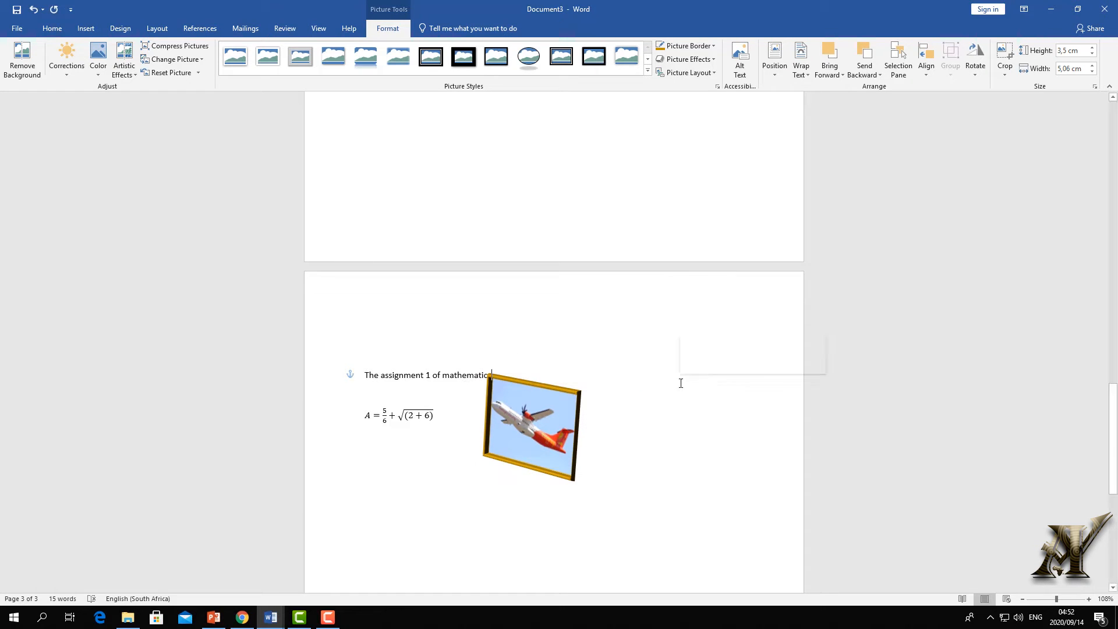
left_click(709, 440)
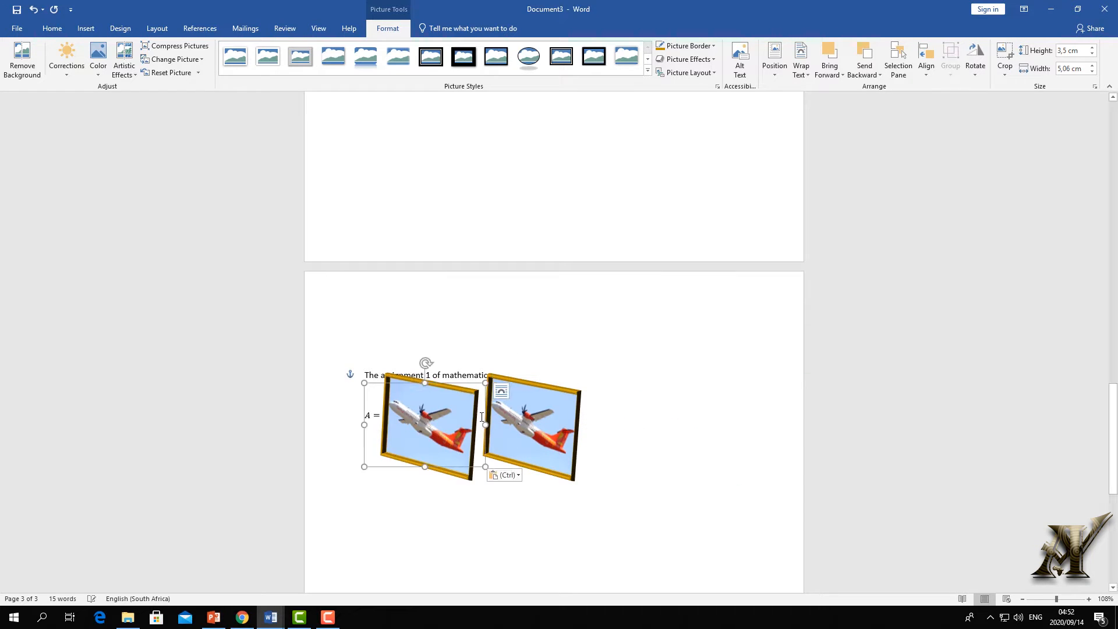
left_click_drag(447, 423, 704, 364)
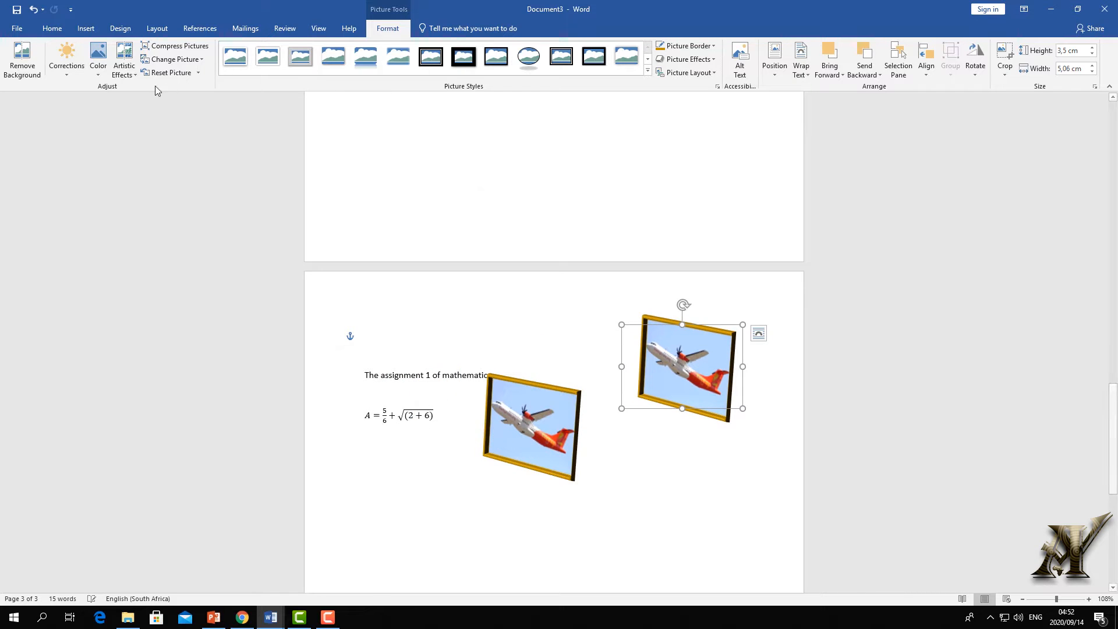
- Darken the copied picture with a Corrections preset and give it a parallel 3-D rotation
left_click(68, 70)
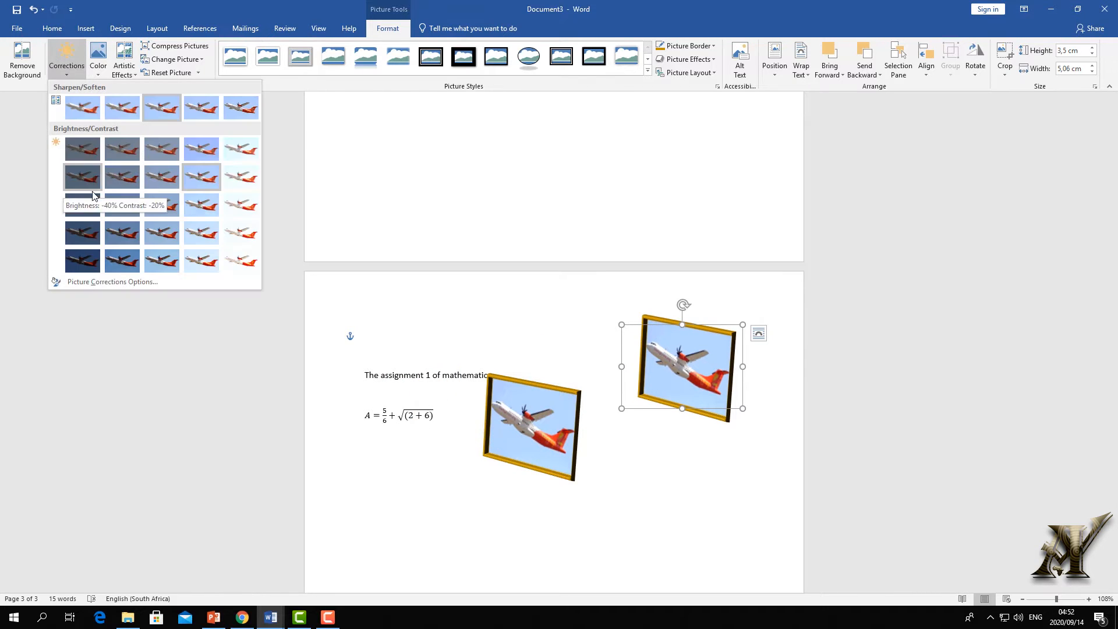
left_click(87, 211)
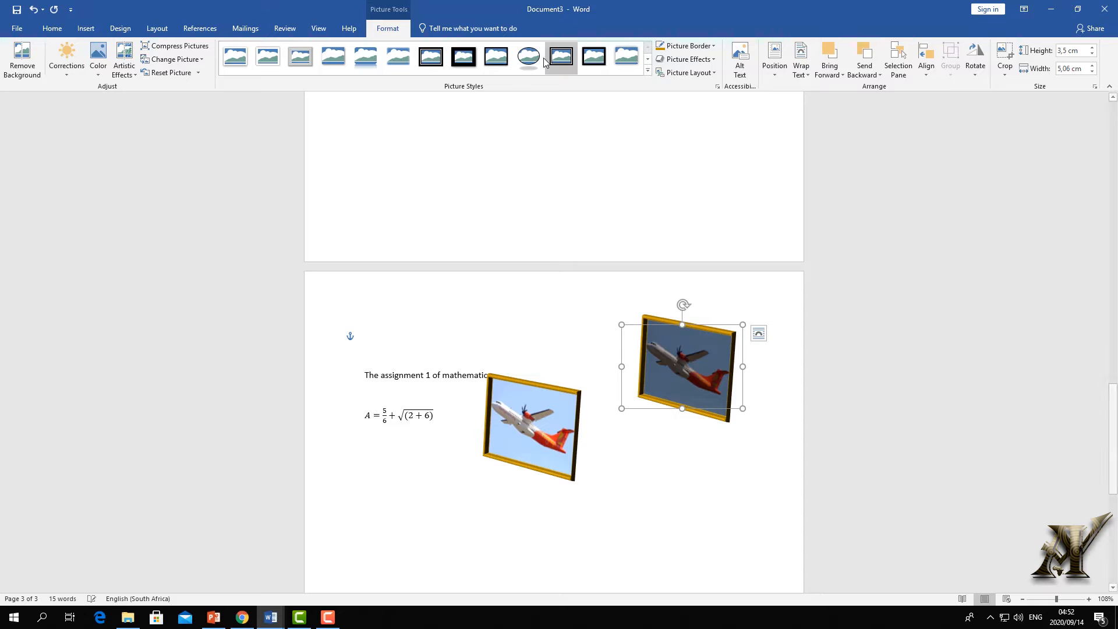
left_click(712, 62)
mouse_move(708, 236)
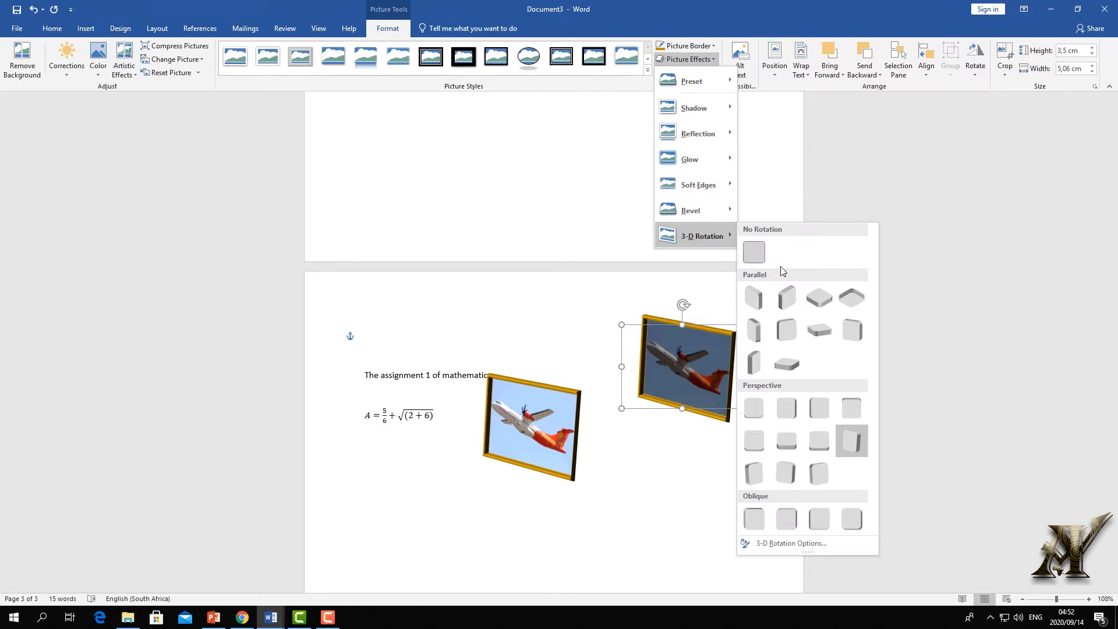
left_click(787, 297)
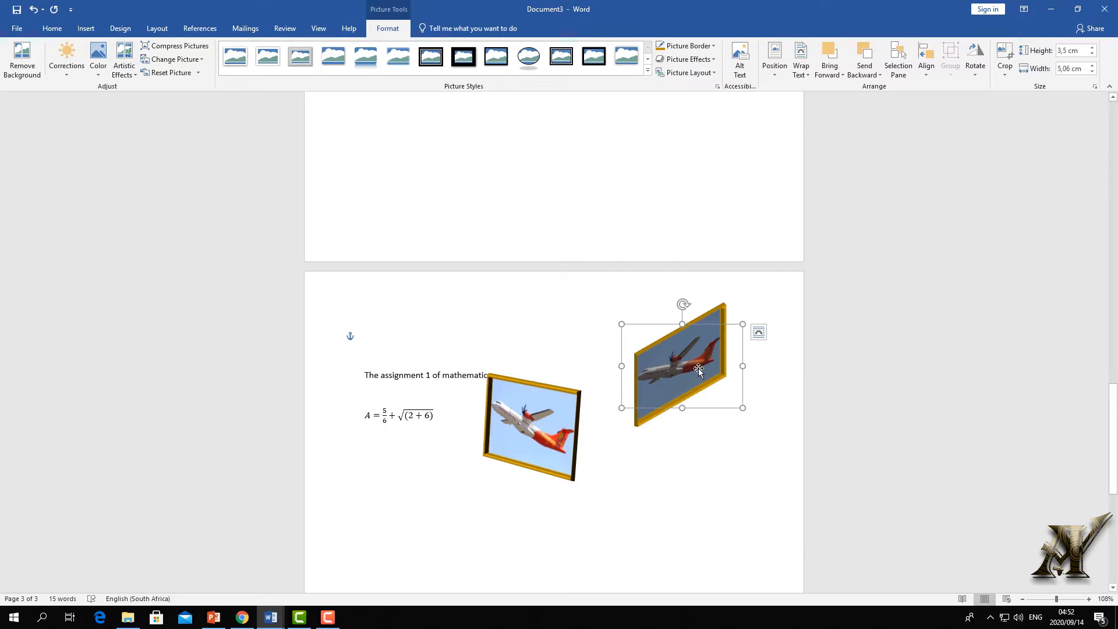
- Give the copy a green frame and drag it over the first picture, lower left
left_click_drag(698, 371, 608, 426)
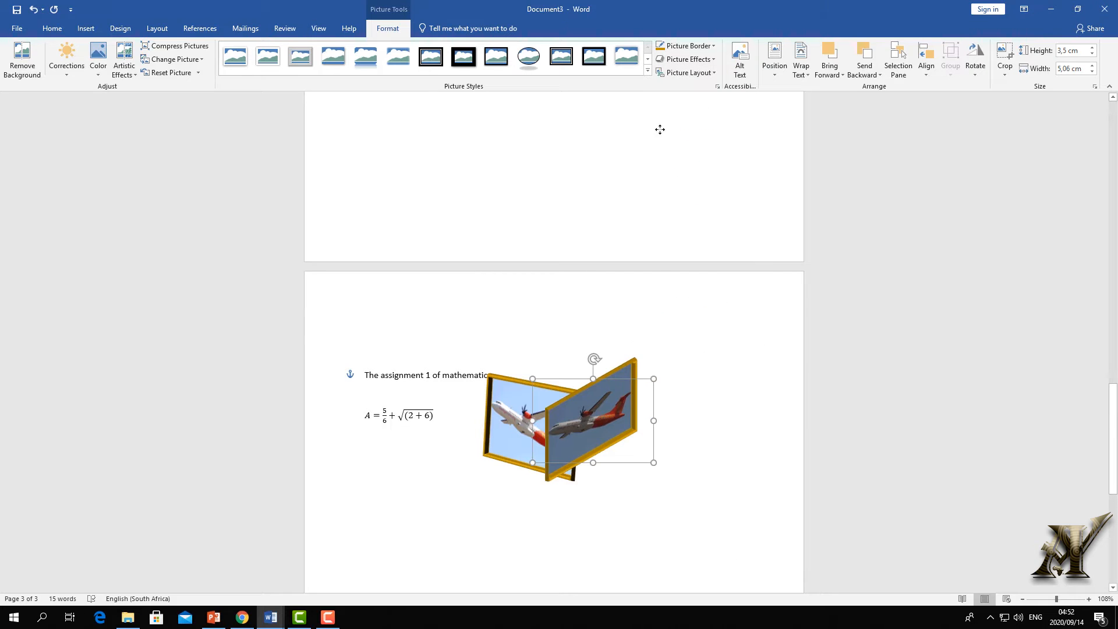
left_click(713, 46)
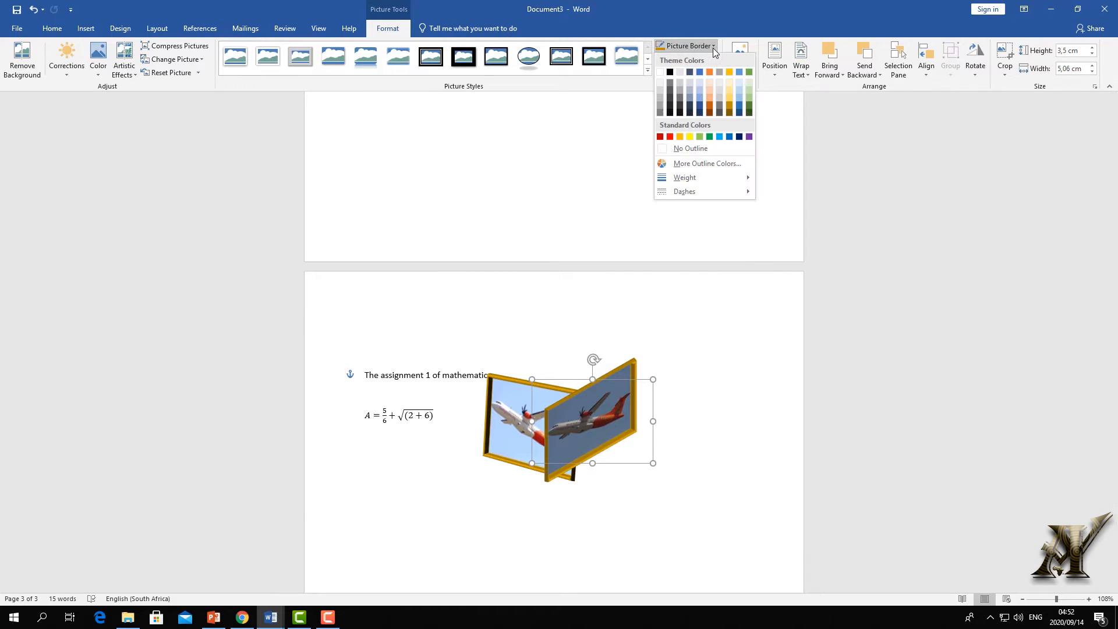
left_click(749, 106)
left_click(642, 383)
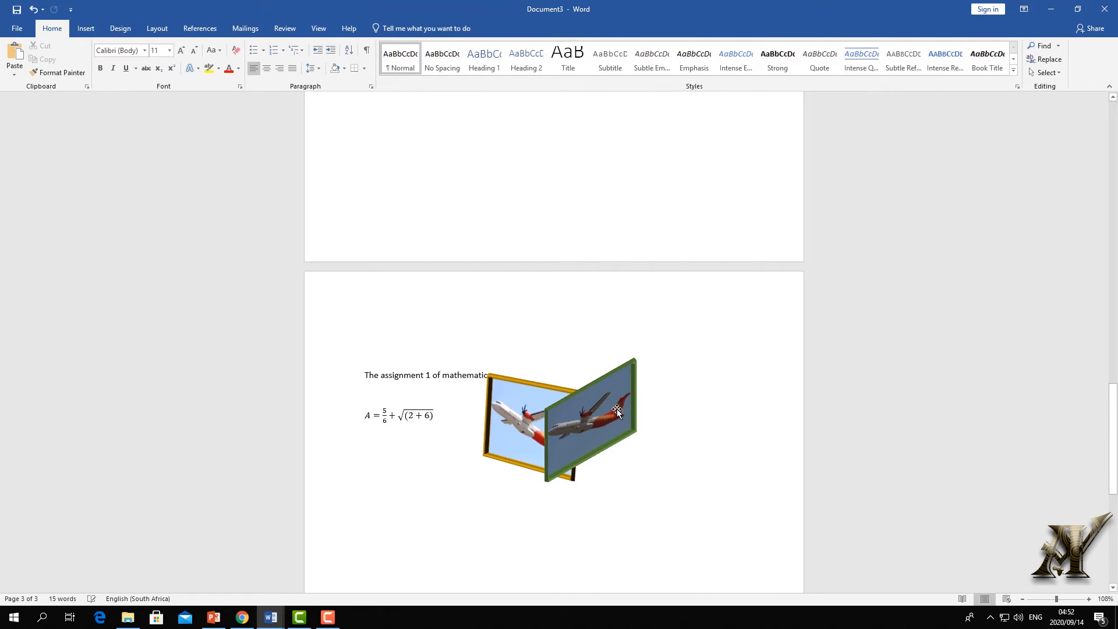
left_click_drag(646, 398, 557, 429)
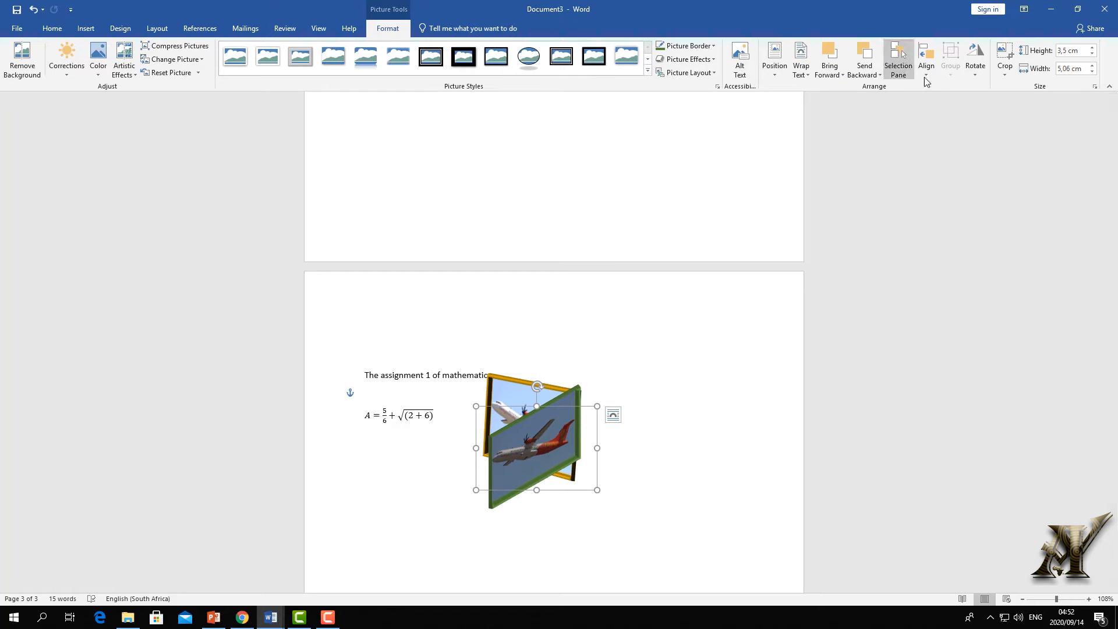
- Send the green-framed picture behind the gold-framed one
left_click(878, 75)
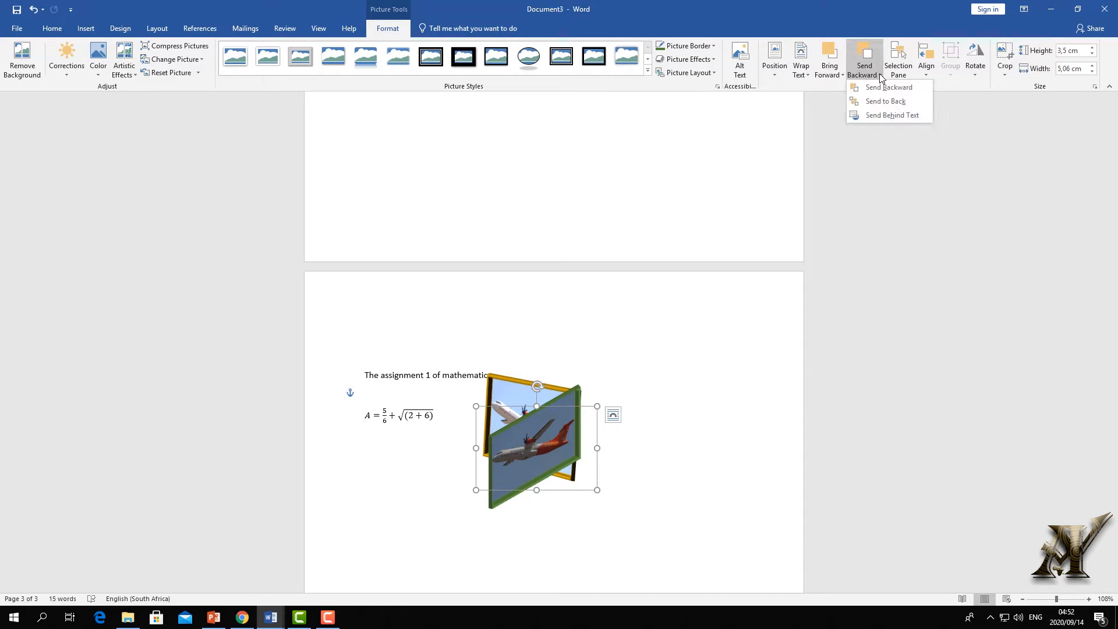
left_click(879, 102)
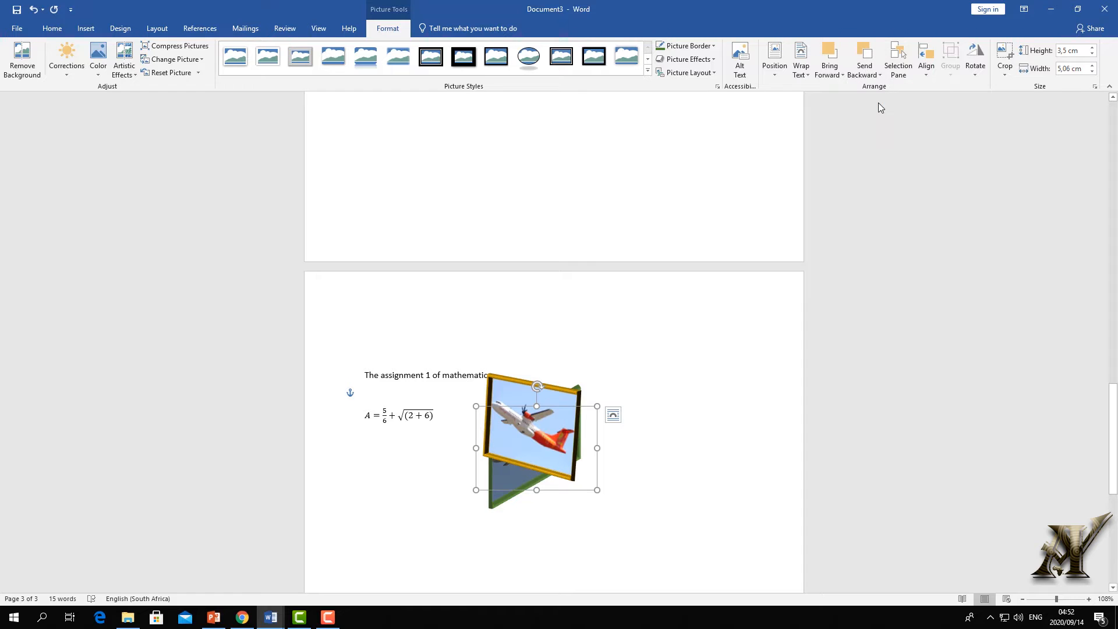
left_click(838, 76)
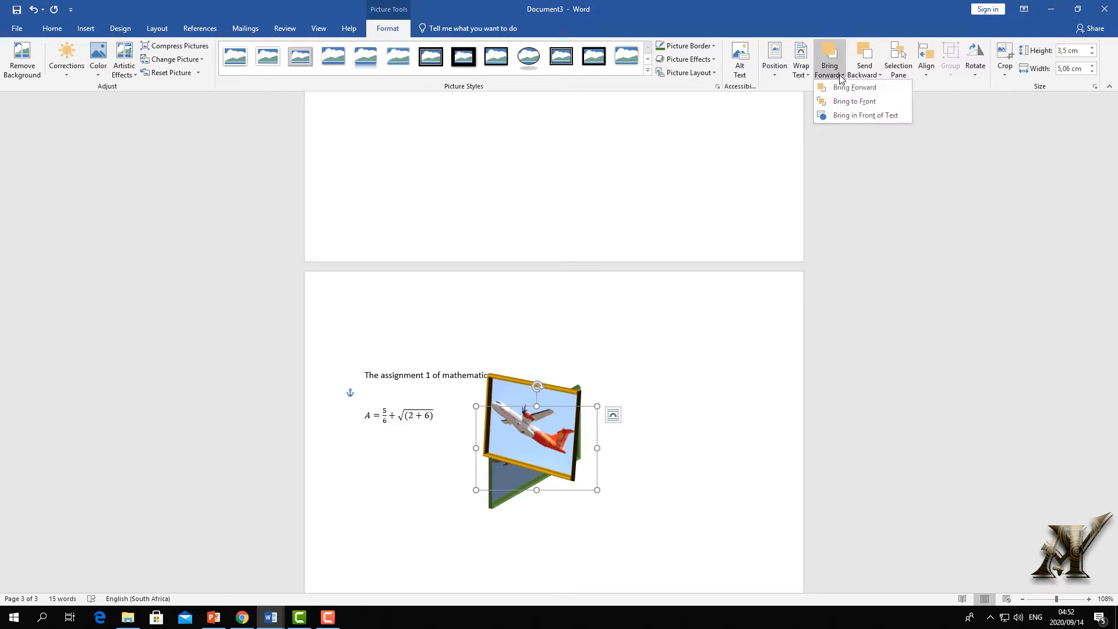
left_click(844, 92)
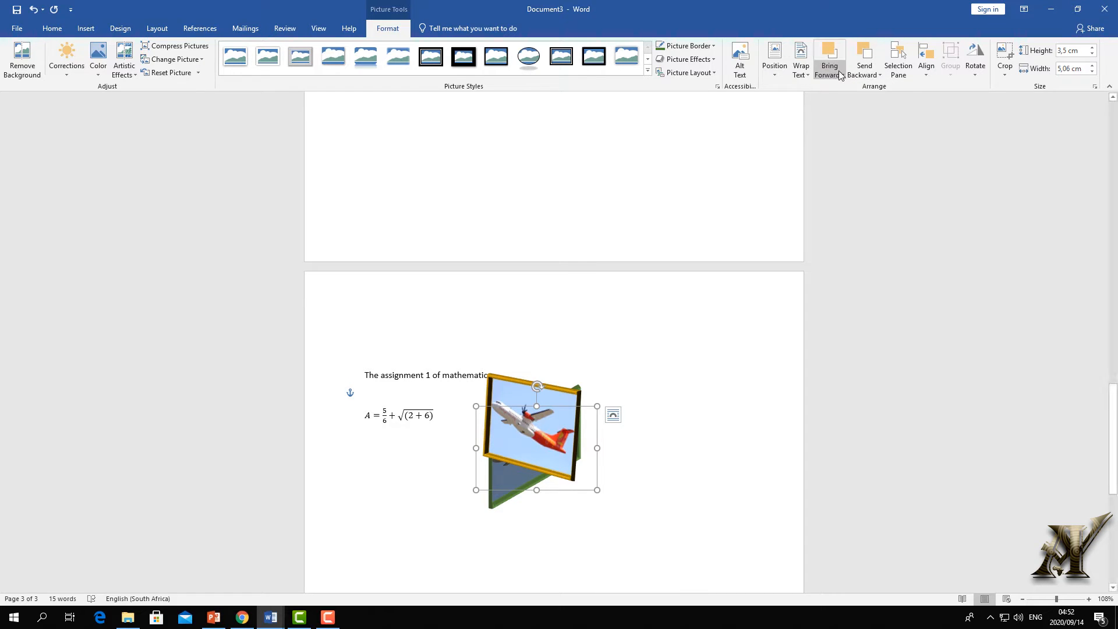
left_click(840, 75)
left_click(674, 336)
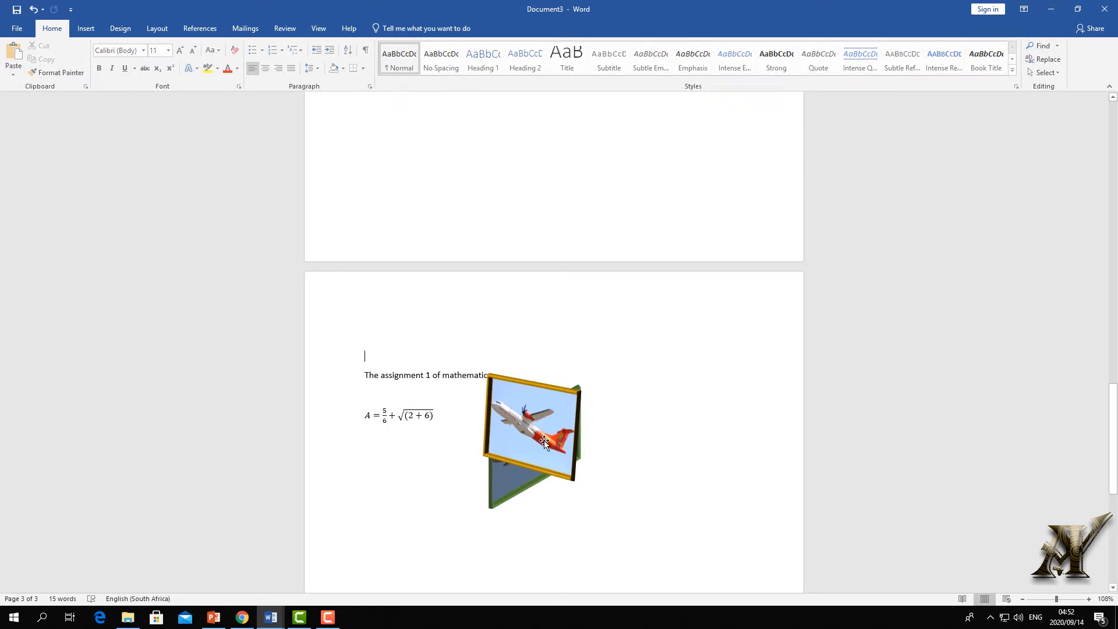
- Send the gold-framed picture back one layer with Send Backward
left_click(530, 425)
left_click(865, 73)
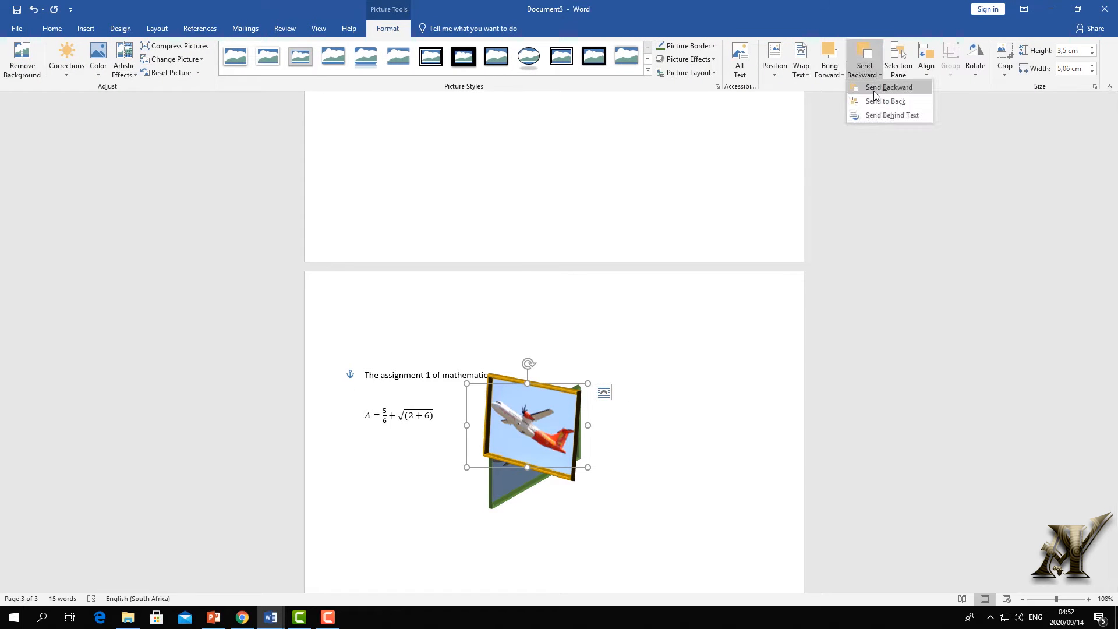
left_click(876, 95)
left_click(864, 70)
left_click(885, 92)
left_click(687, 335)
- Move the gold picture right and down, then send it behind and bring it back in front
left_click_drag(591, 424, 653, 443)
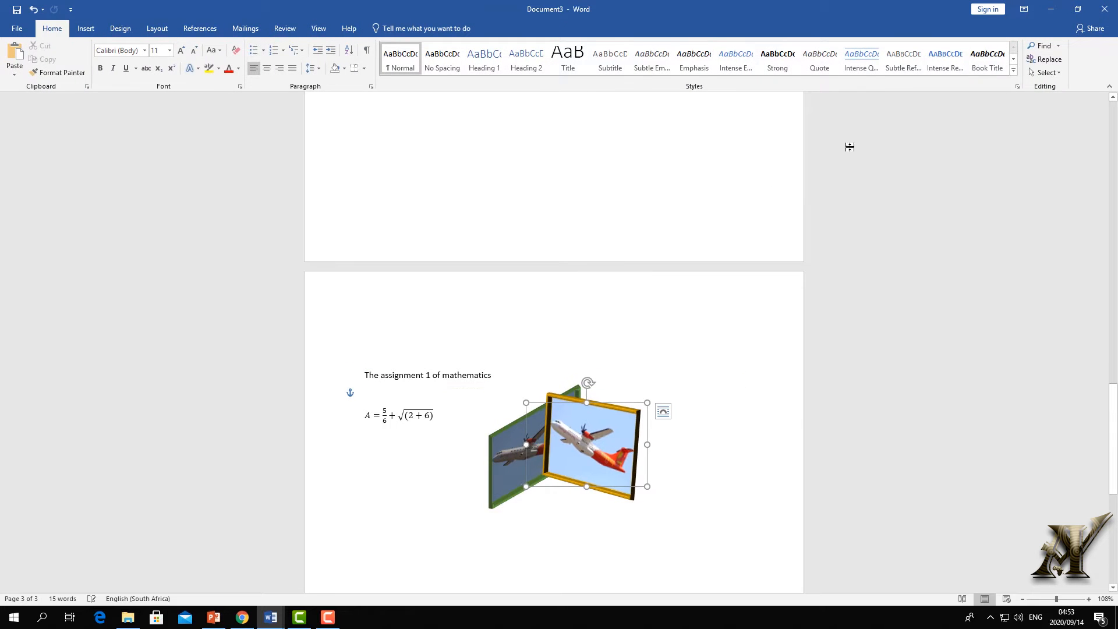
left_click(736, 332)
left_click(597, 455)
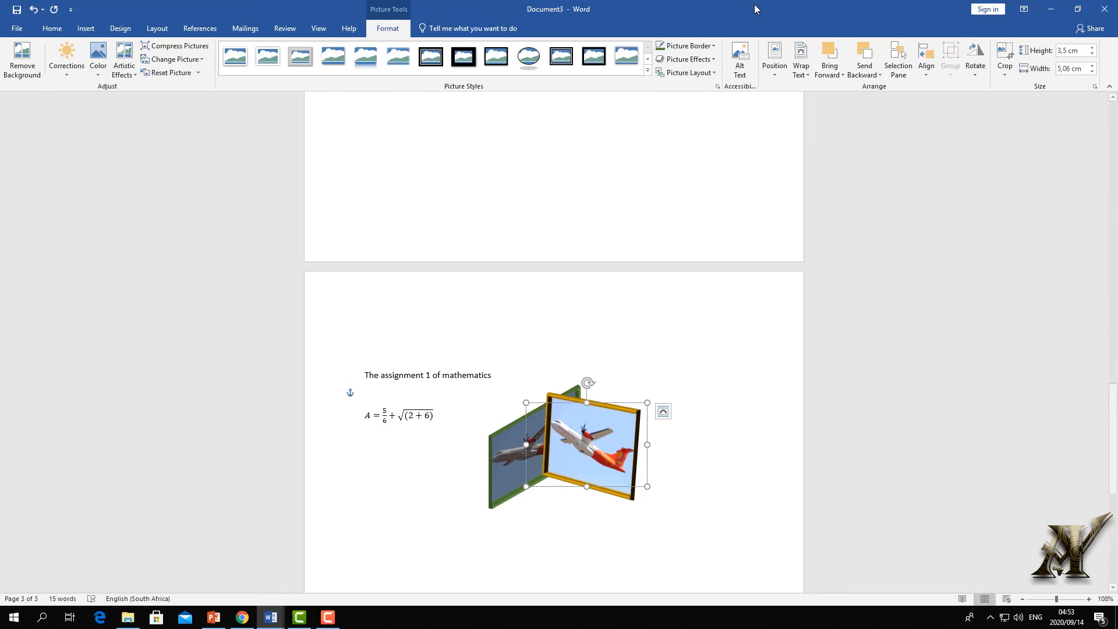
left_click(865, 72)
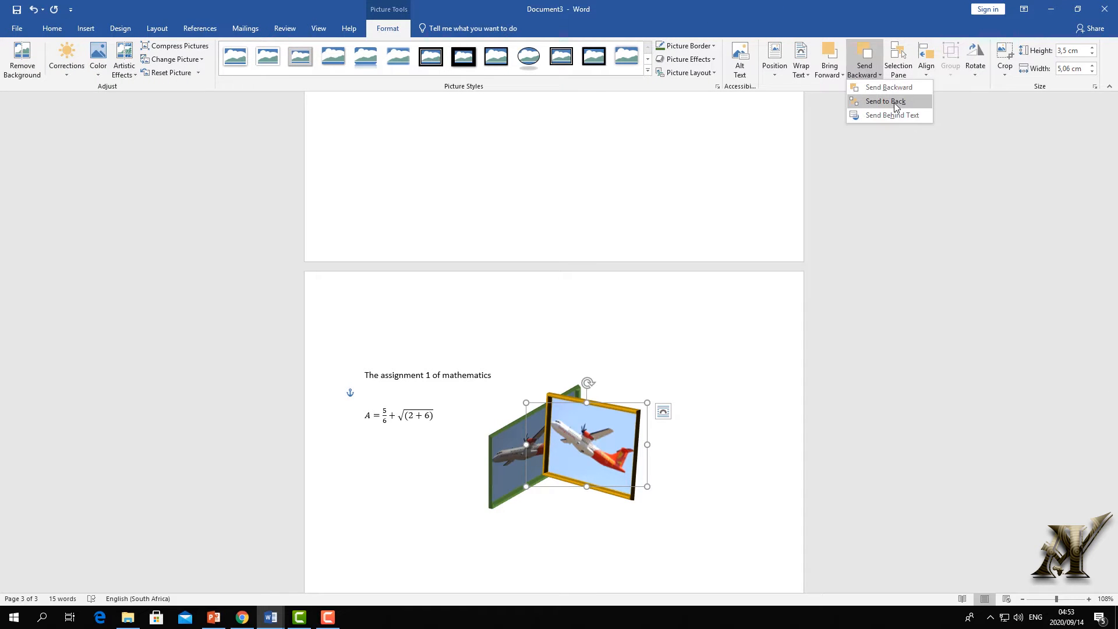
left_click(894, 102)
left_click(829, 55)
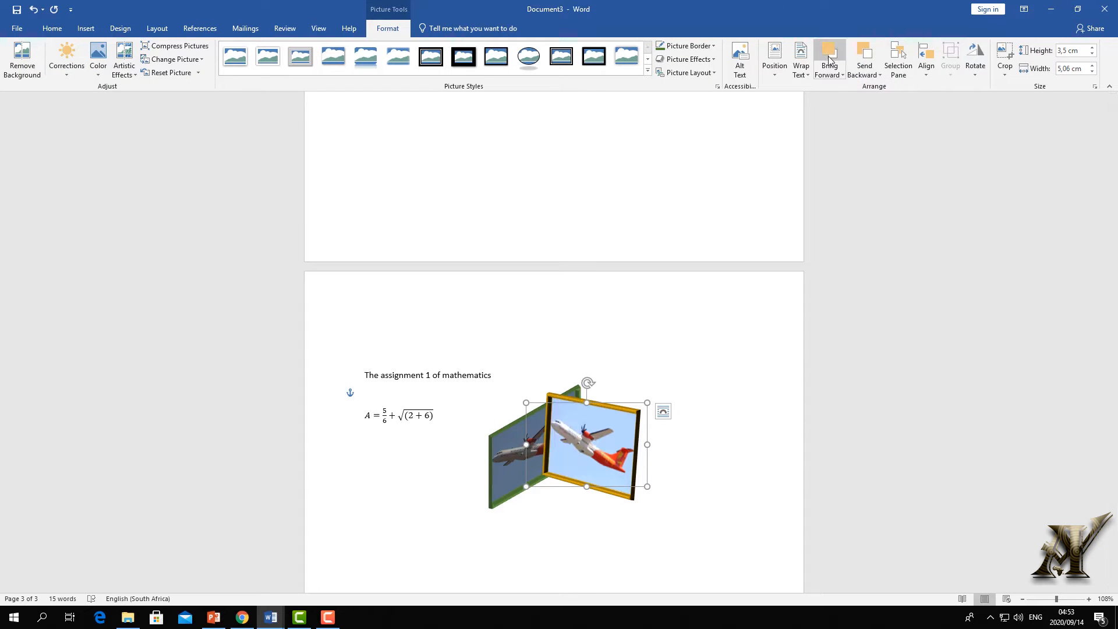
left_click(679, 332)
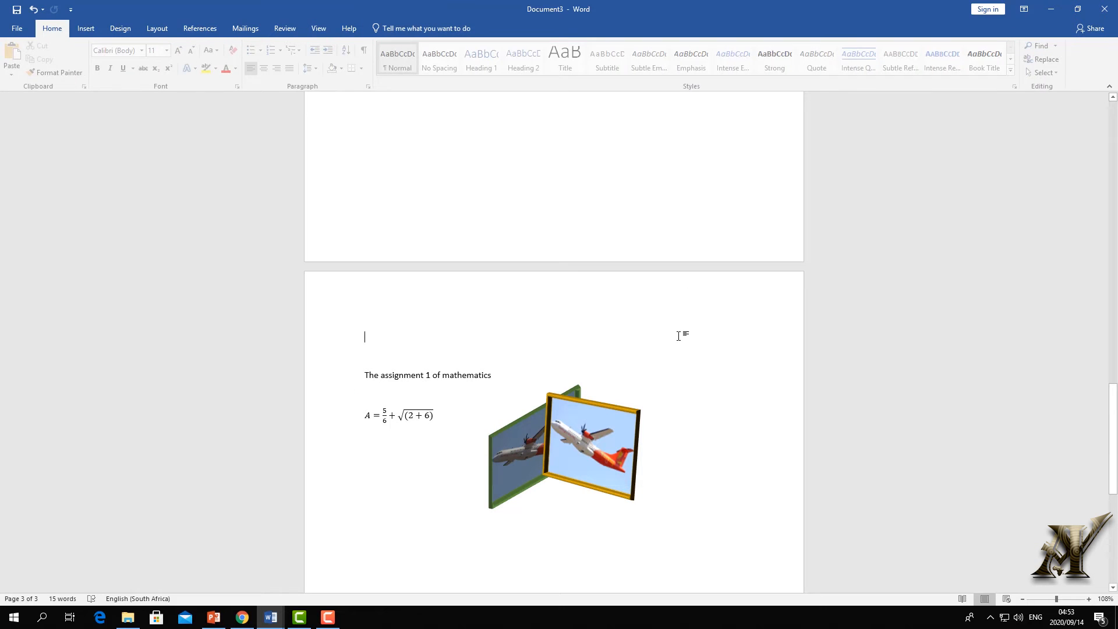
- Bring the green-framed picture in front of the gold-framed one
left_click(637, 462)
left_click(515, 448)
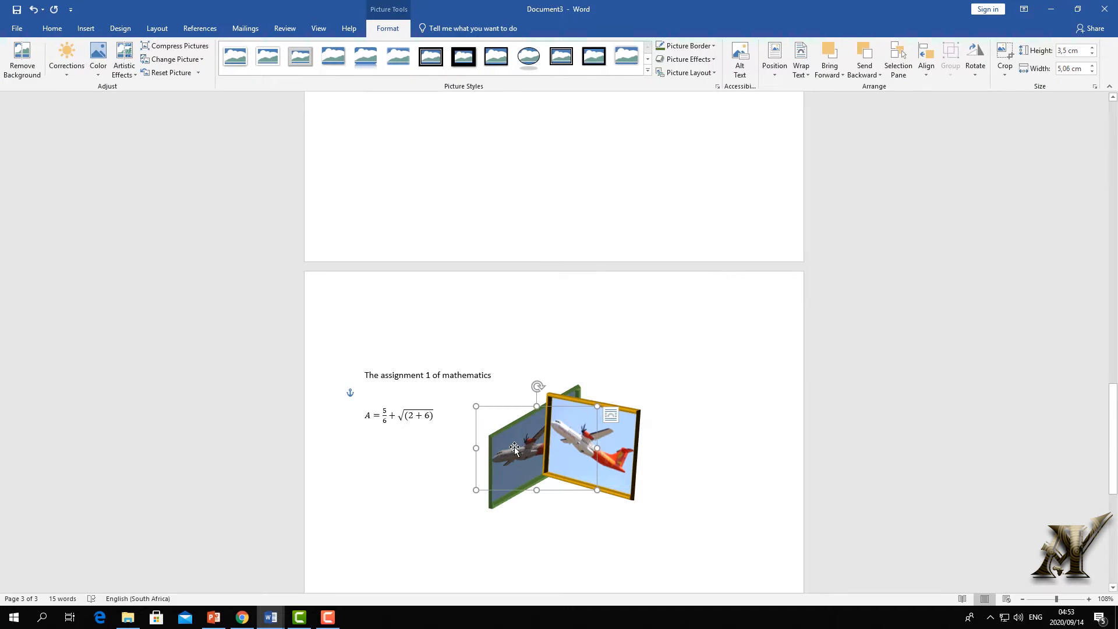
left_click(830, 73)
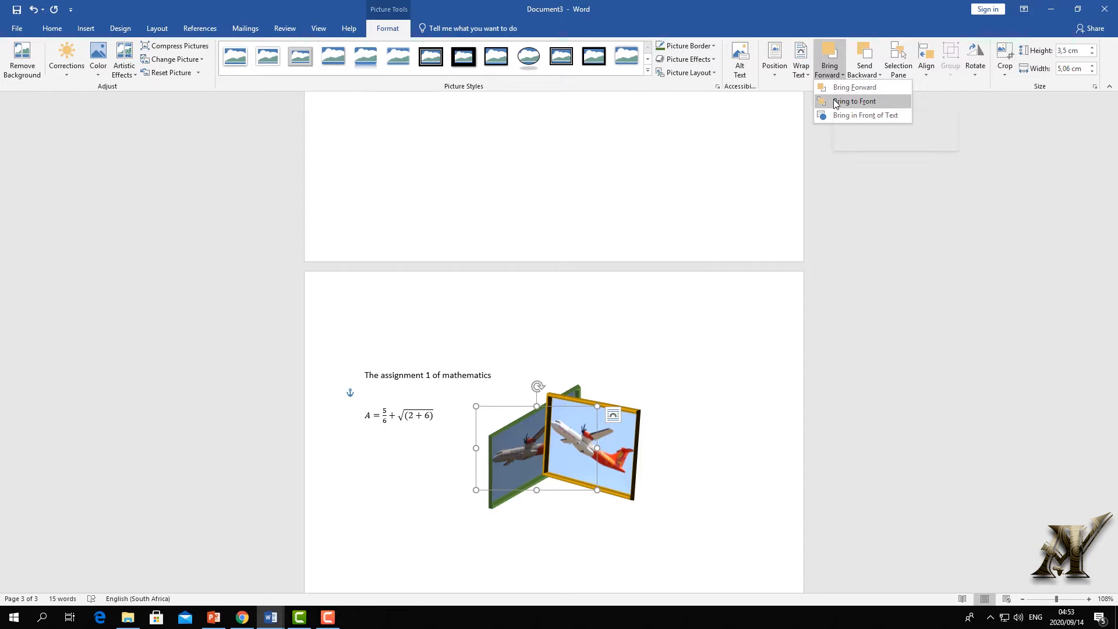
left_click(836, 101)
left_click(712, 395)
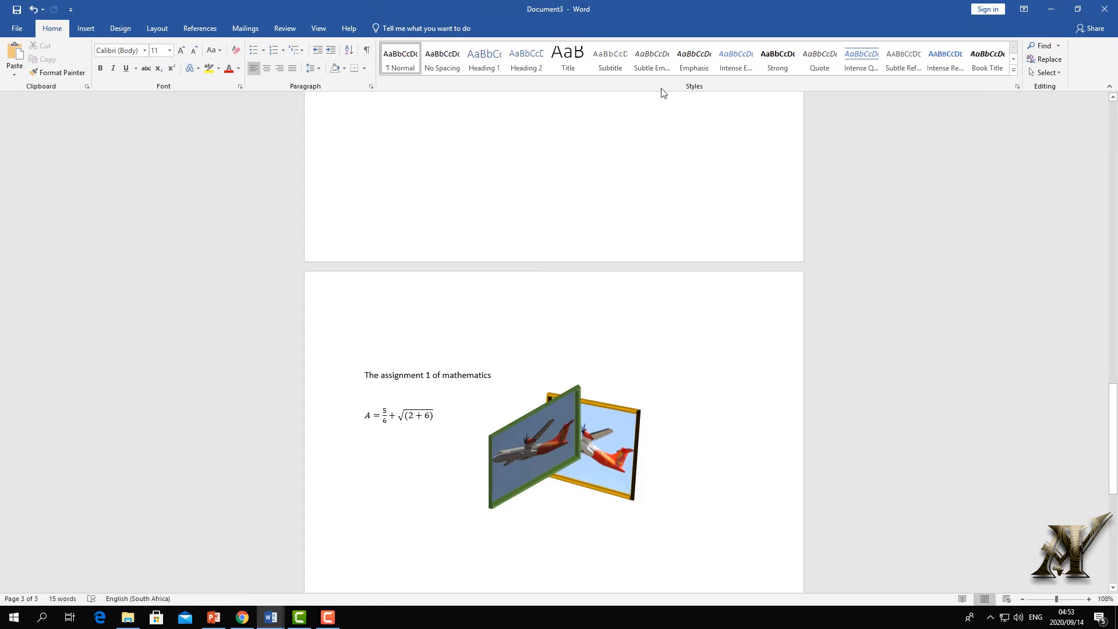
left_click(543, 432)
left_click(387, 28)
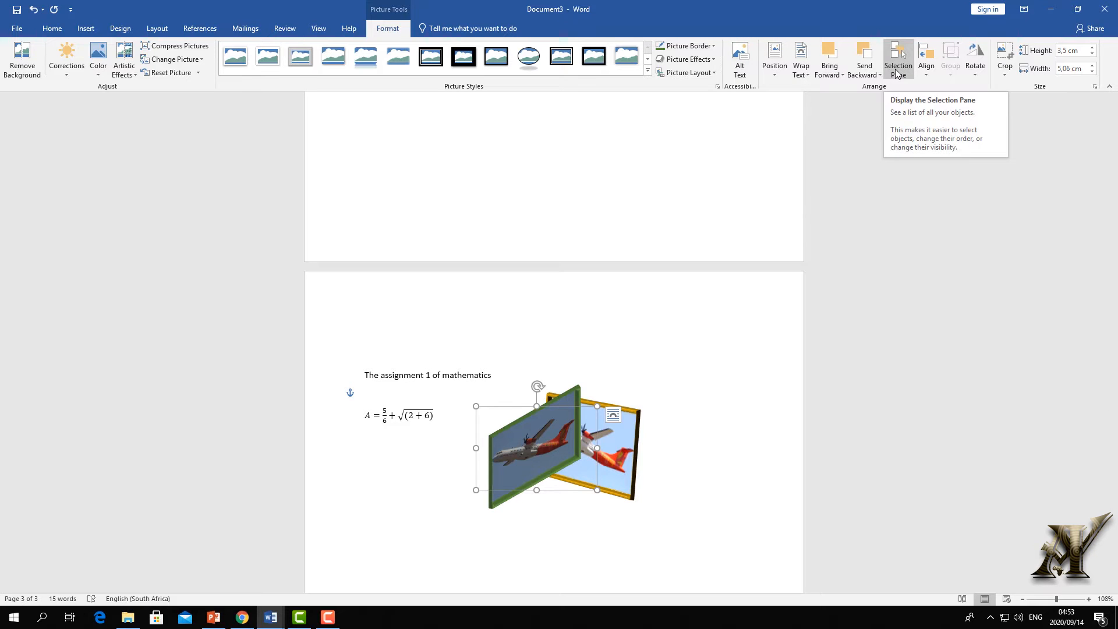
- In the Selection pane, toggle both pictures' visibility, ending with gold-framed Picture 40 hidden
left_click(897, 72)
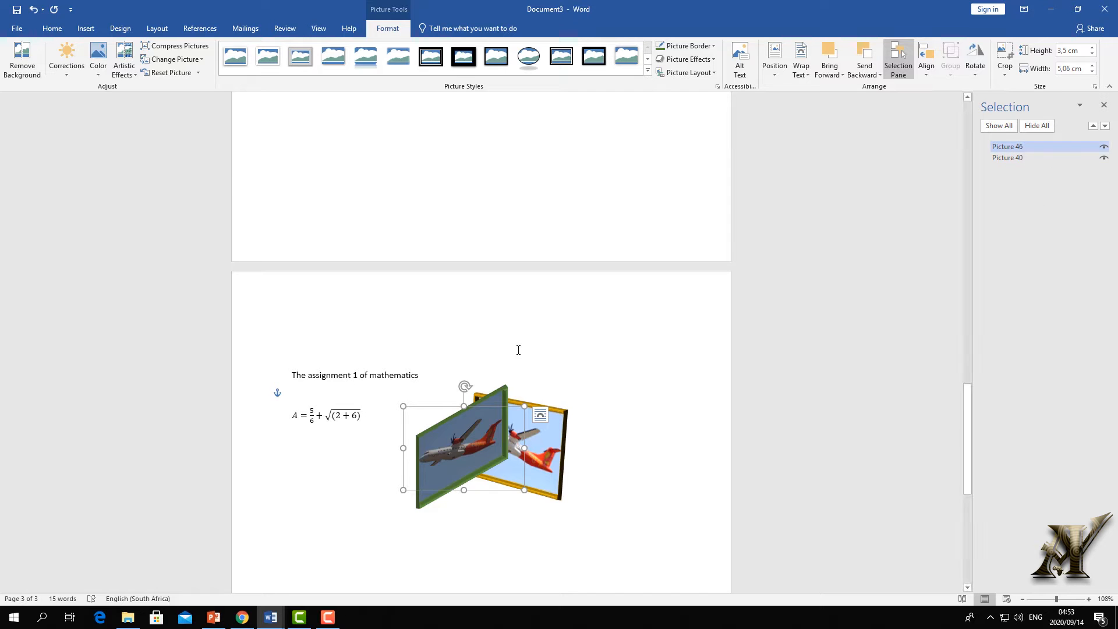
left_click(1103, 147)
left_click(1103, 158)
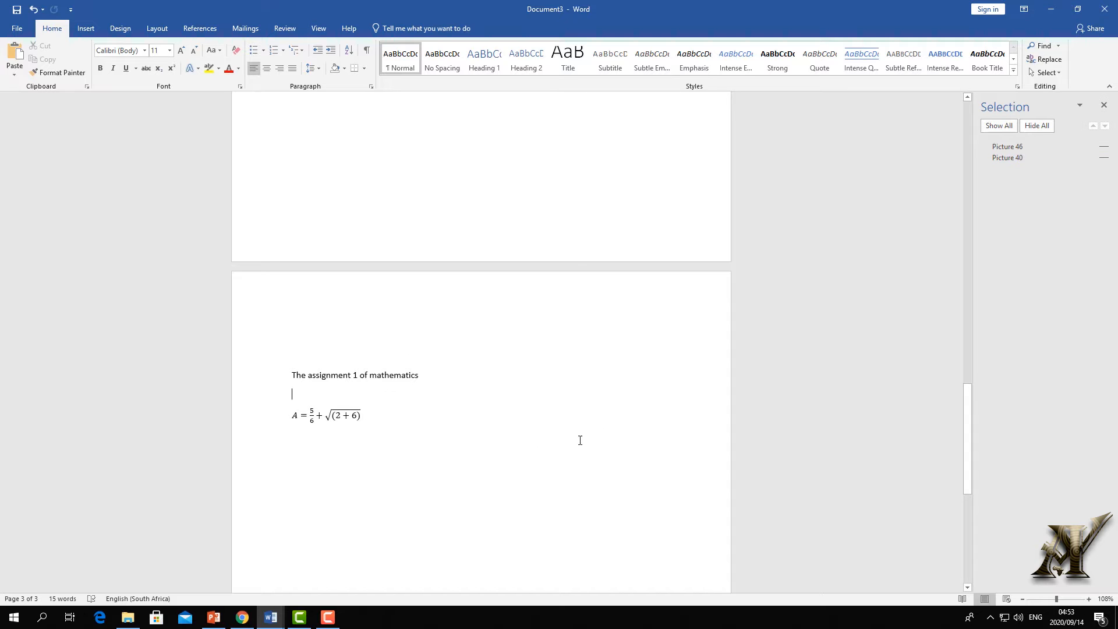
left_click(1102, 147)
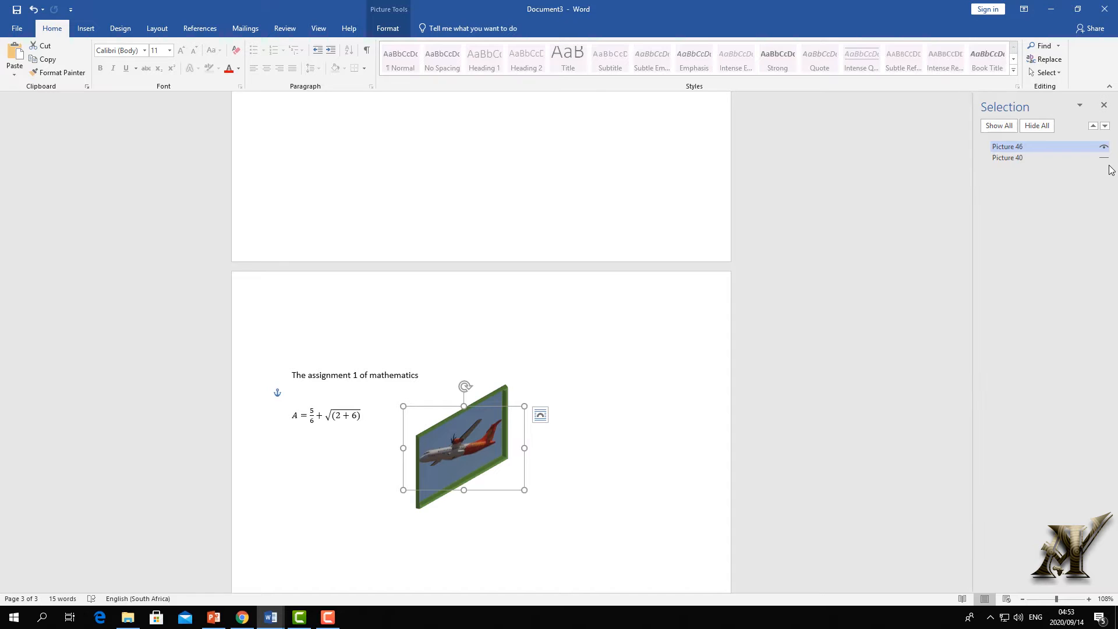
left_click(1104, 158)
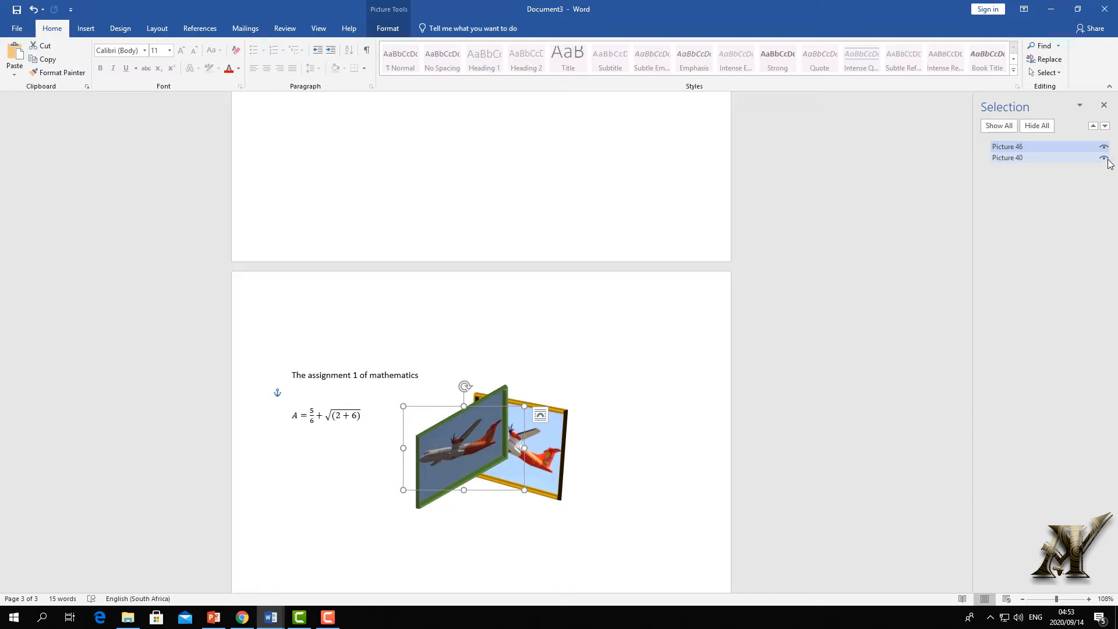
left_click(1105, 158)
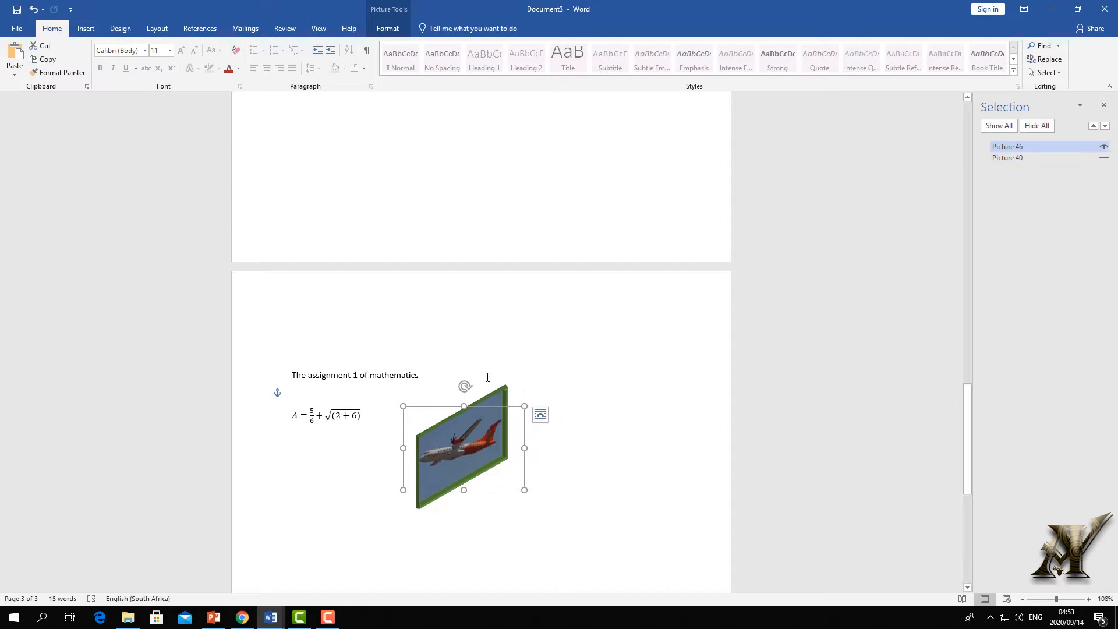
left_click(17, 28)
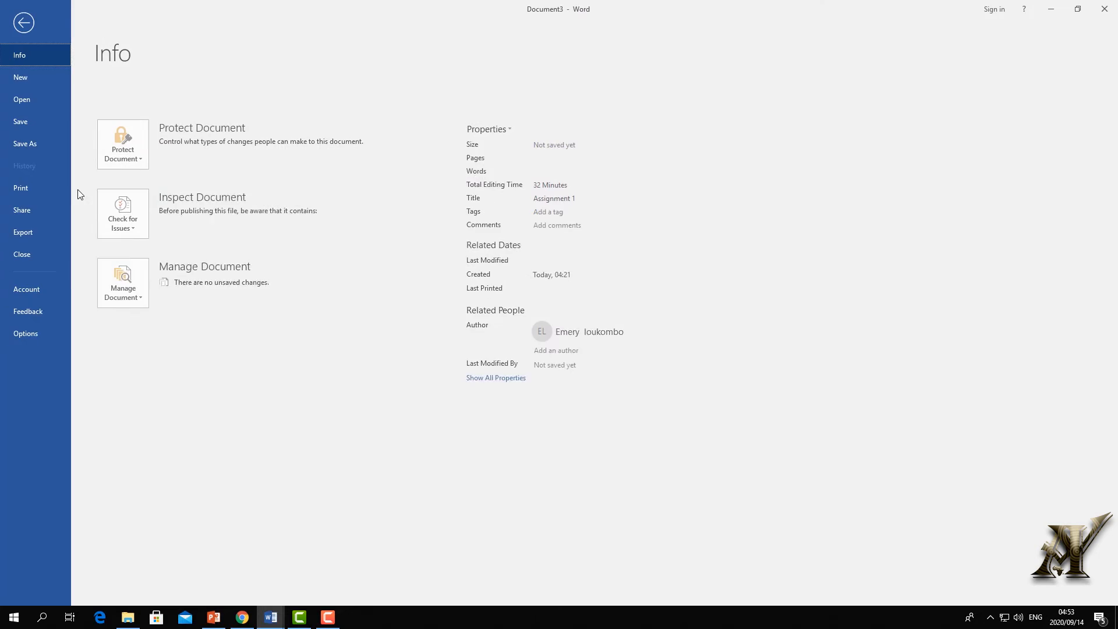
left_click(32, 189)
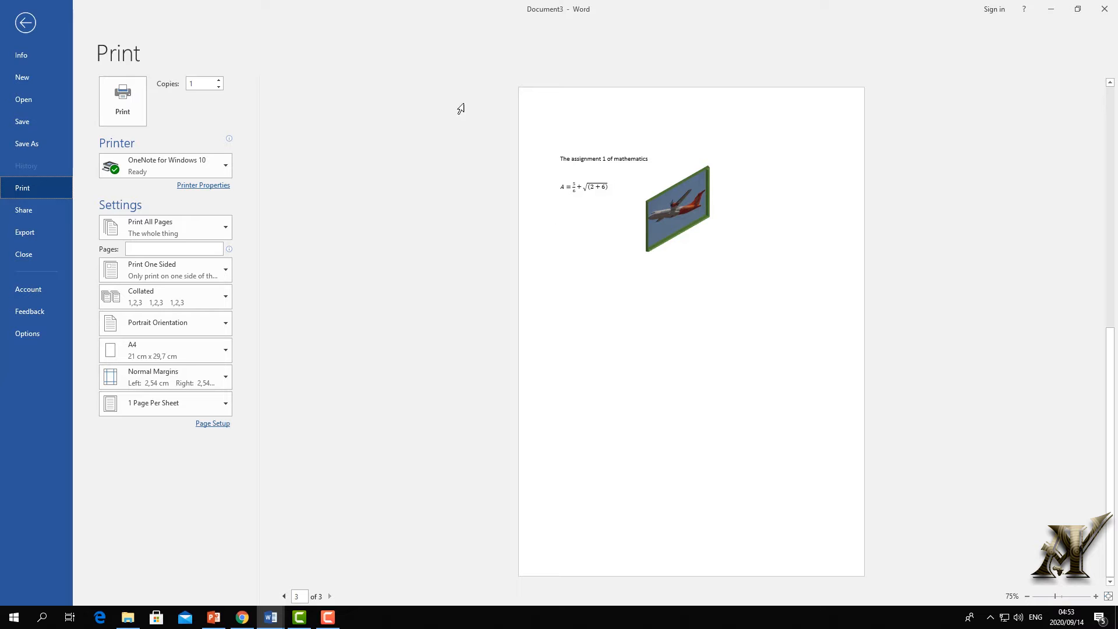
left_click(25, 22)
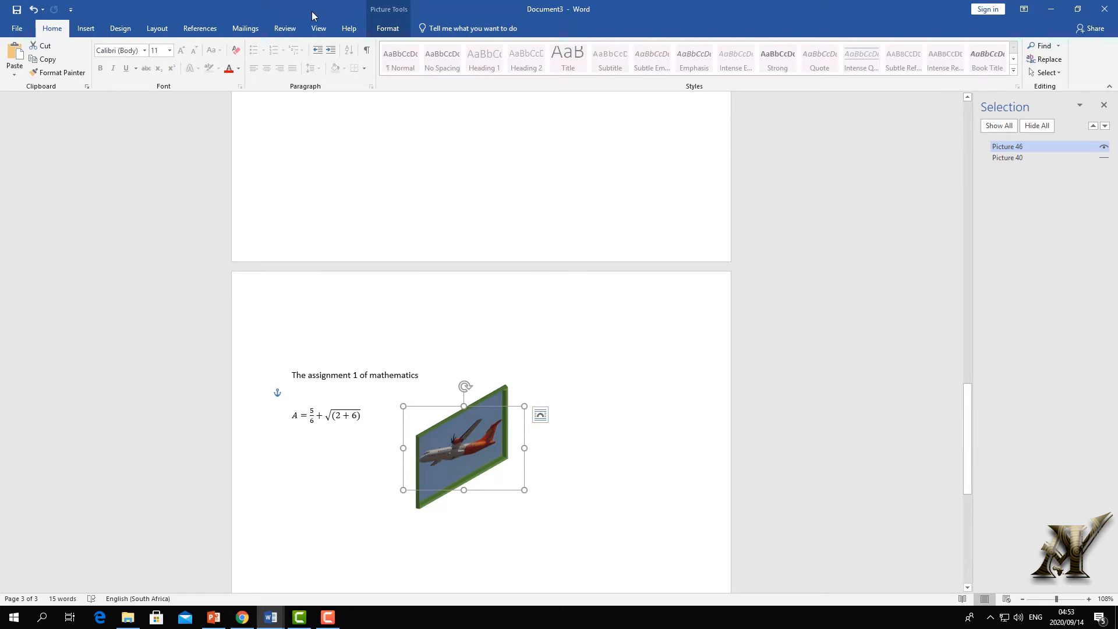
- Tilt the green-framed picture slightly clockwise with its rotation handle, after browsing Align and Rotate
left_click(385, 29)
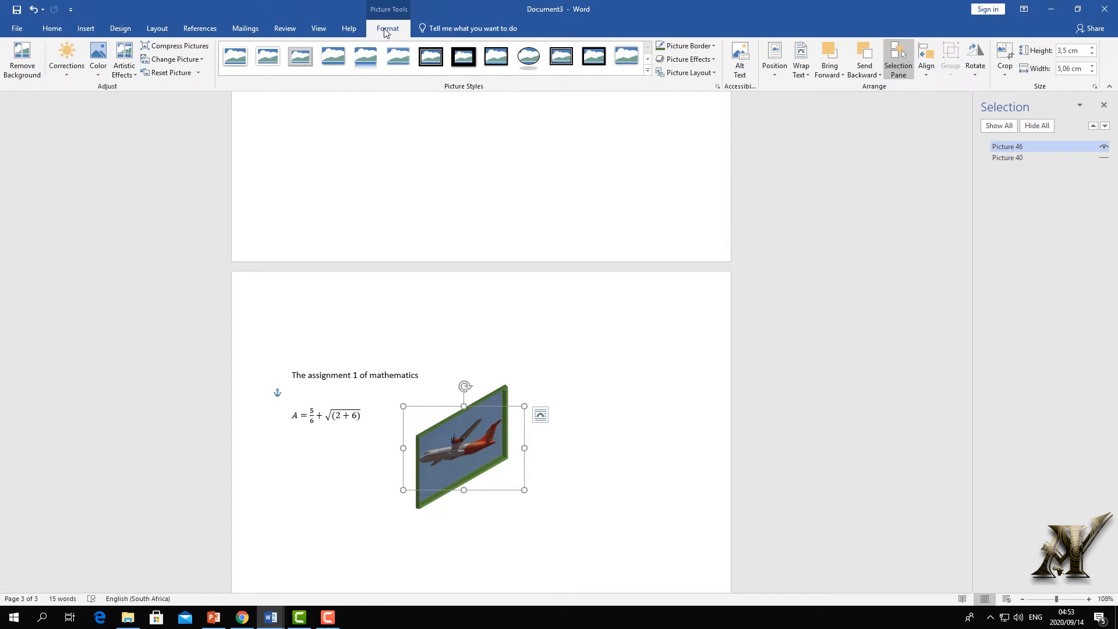
left_click(930, 75)
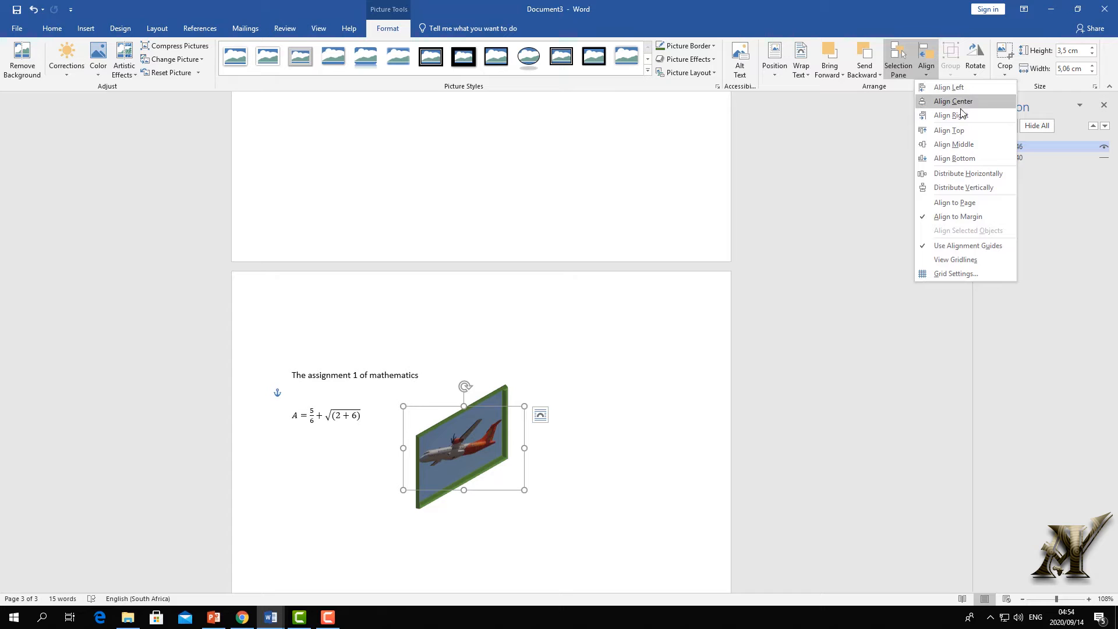
left_click(704, 205)
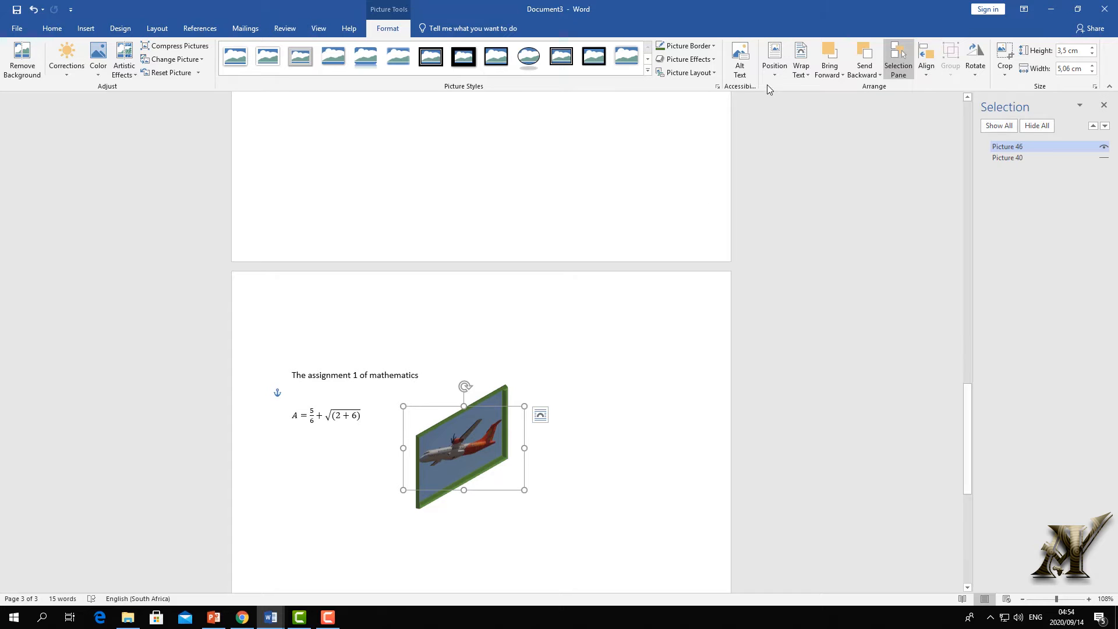
left_click(975, 65)
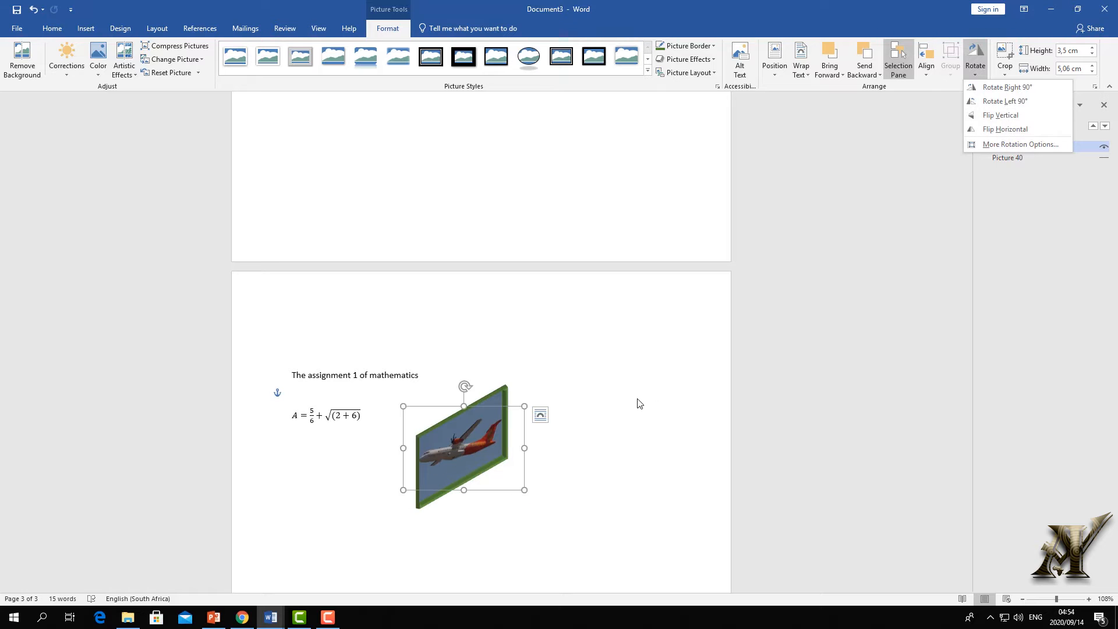
left_click(619, 418)
mouse_move(464, 387)
left_mouse_down()
mouse_move(561, 471)
mouse_move(419, 492)
mouse_move(419, 382)
mouse_move(482, 382)
left_mouse_up()
left_click(976, 70)
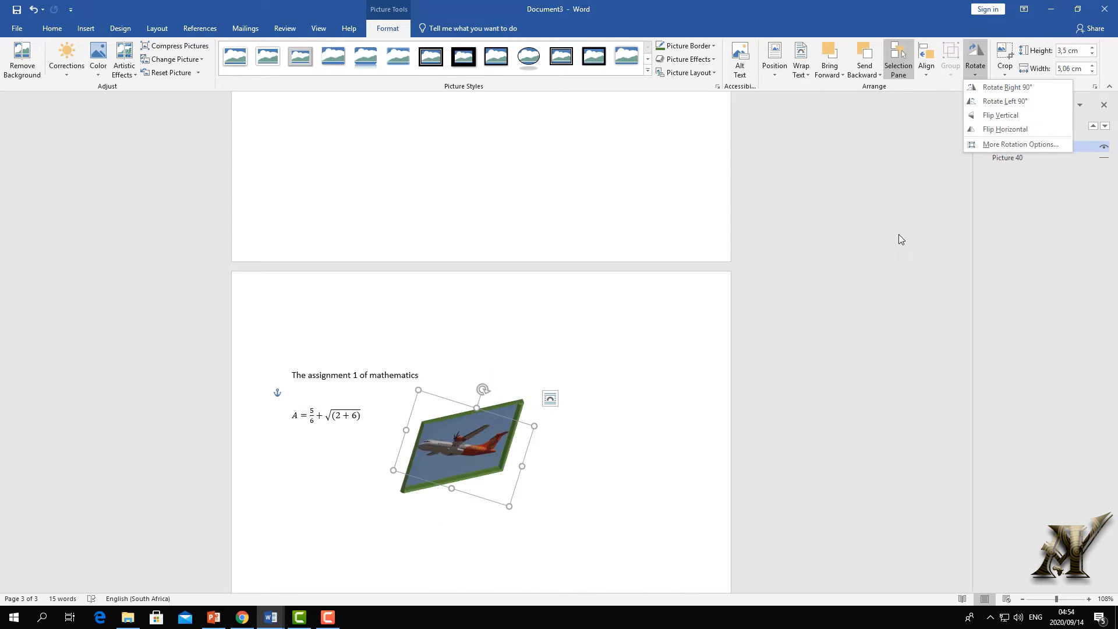
key("Escape")
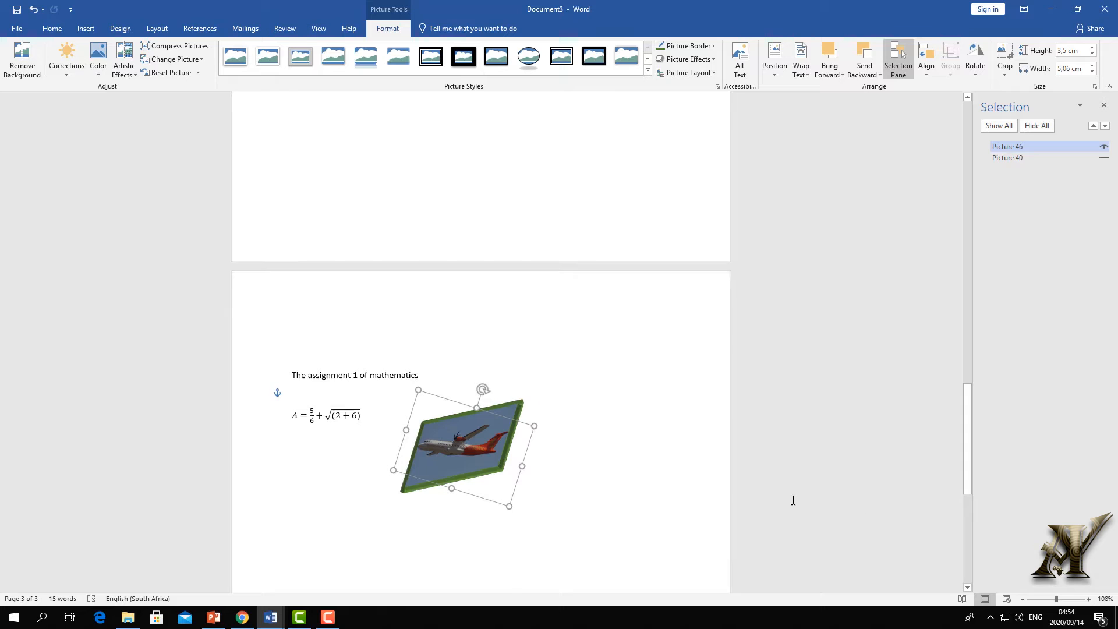
- Unhide Picture 40, close the Selection pane, and move the green-framed picture down-left
scroll(757, 478, "up", 3)
scroll(735, 467, "down", 3)
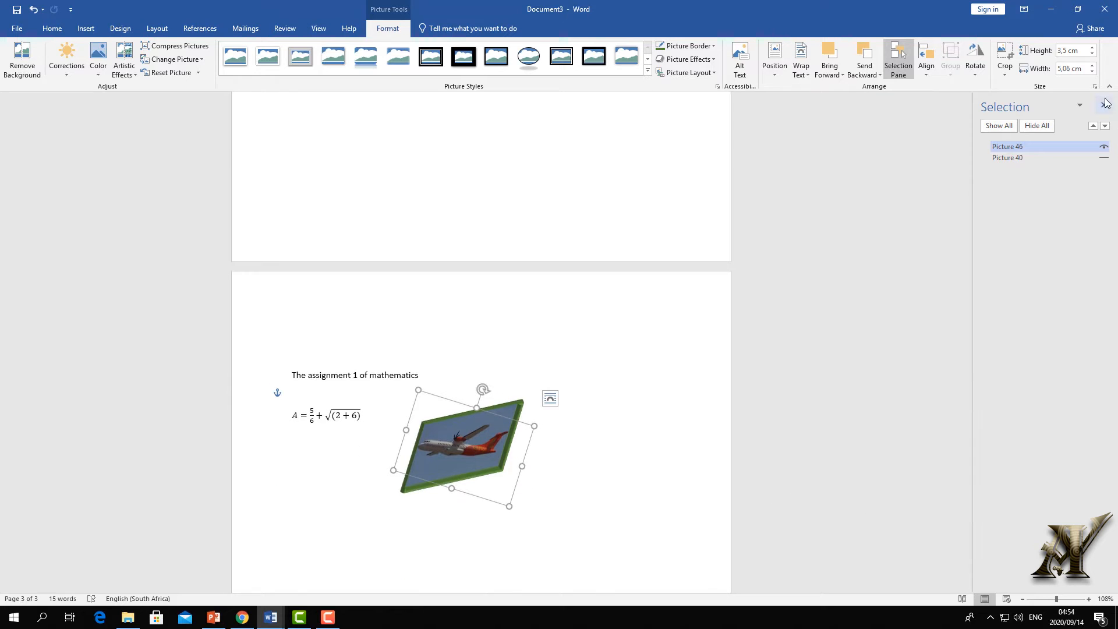
left_click(1102, 158)
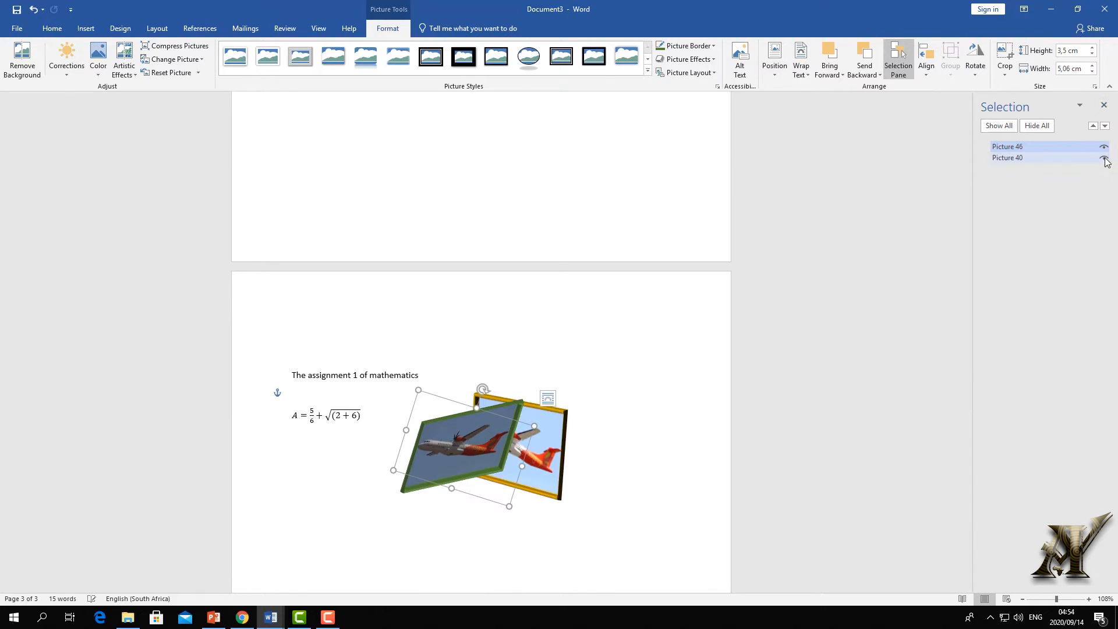
left_click(1104, 105)
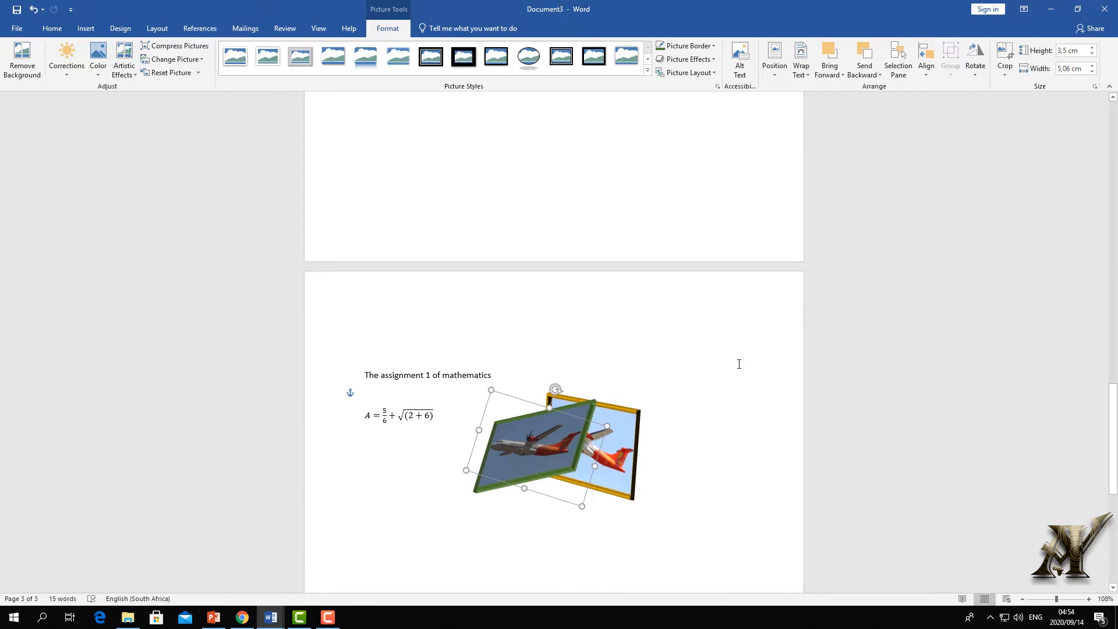
left_click_drag(504, 504, 459, 546)
- Enlarge the yellow-framed picture by dragging its handles to 6,72 × 8,3 cm
scroll(569, 466, "down", 12)
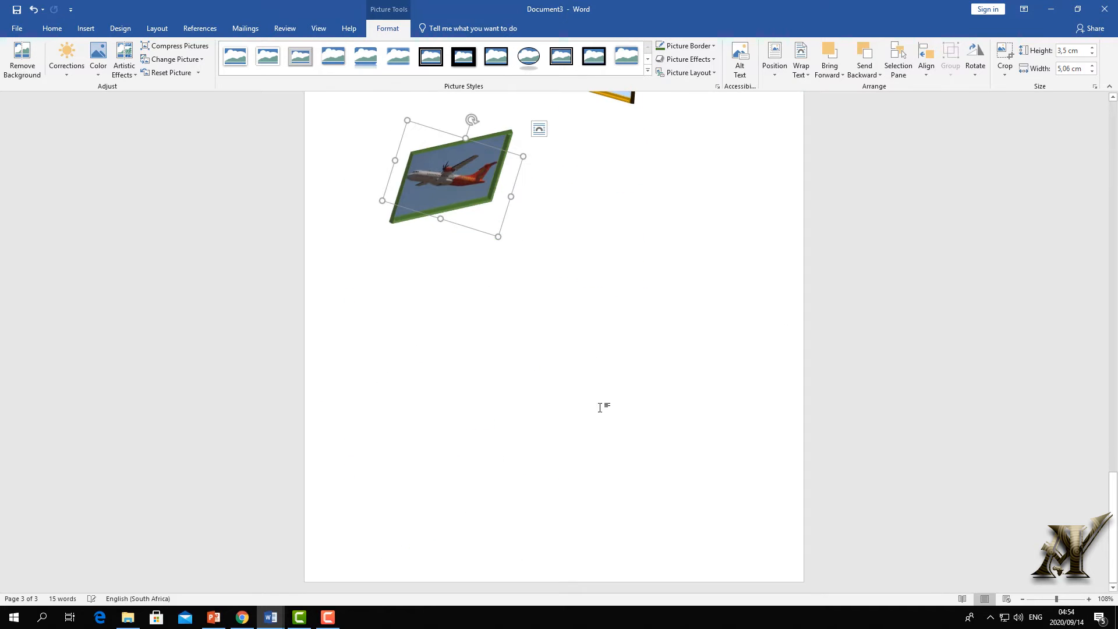
scroll(599, 411, "up", 9)
scroll(597, 426, "up", 1)
left_click(629, 372)
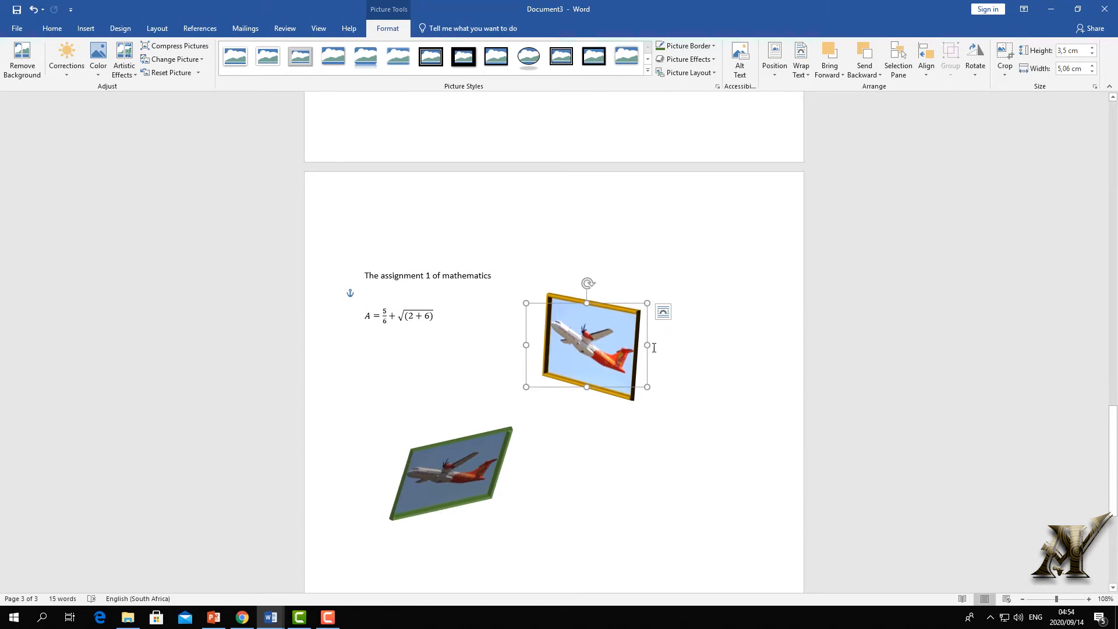
left_click_drag(647, 346, 724, 344)
left_click_drag(625, 303, 625, 221)
left_click_drag(636, 261, 635, 264)
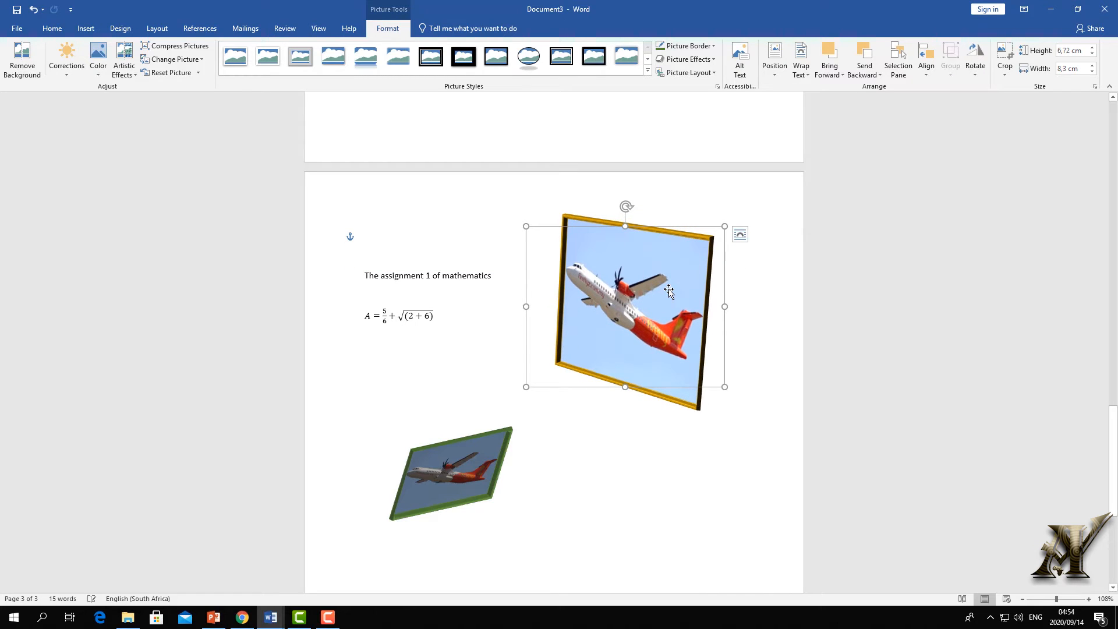
- Crop the right side off the yellow-framed airplane picture
left_click(1006, 56)
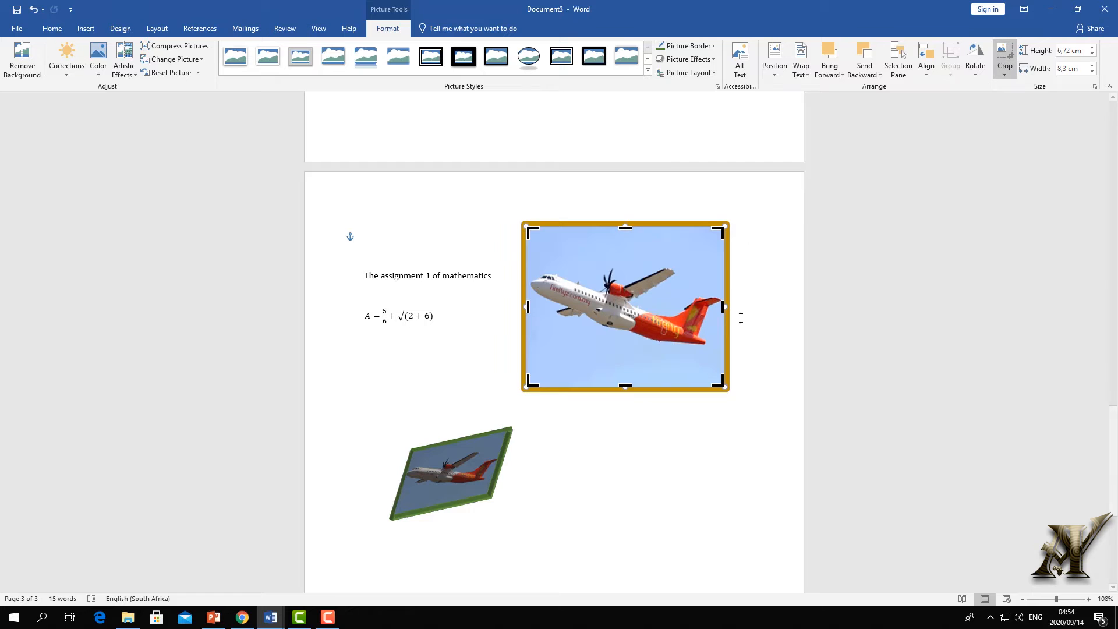
left_click_drag(722, 305, 655, 305)
left_click(765, 340)
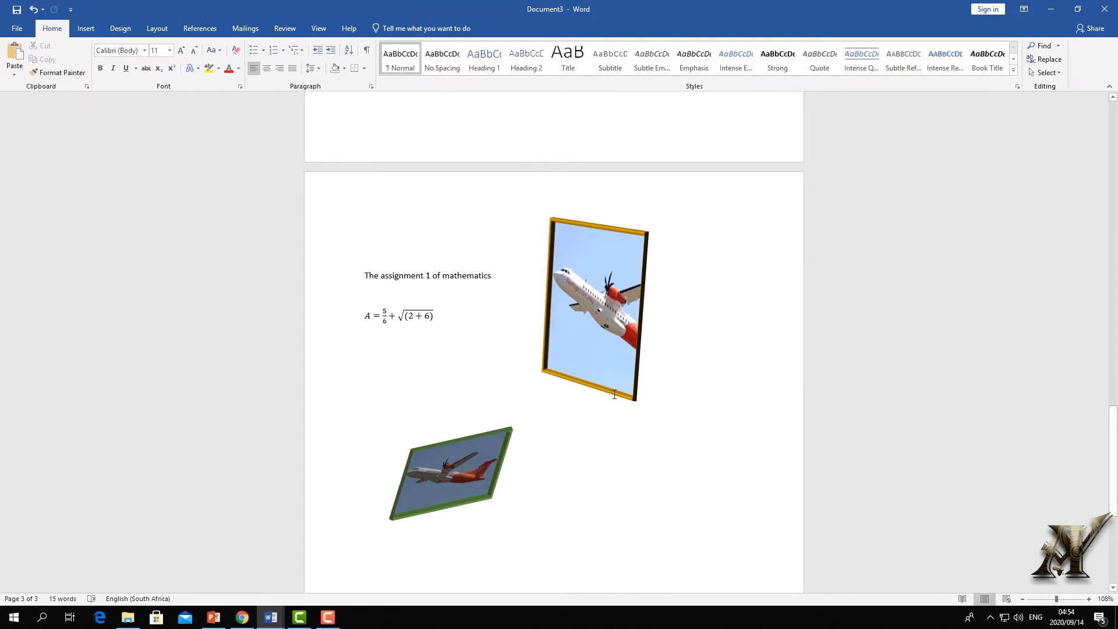
- Crop the bottom and top so the picture becomes a 1,9 × 5,3 cm strip
left_click(594, 353)
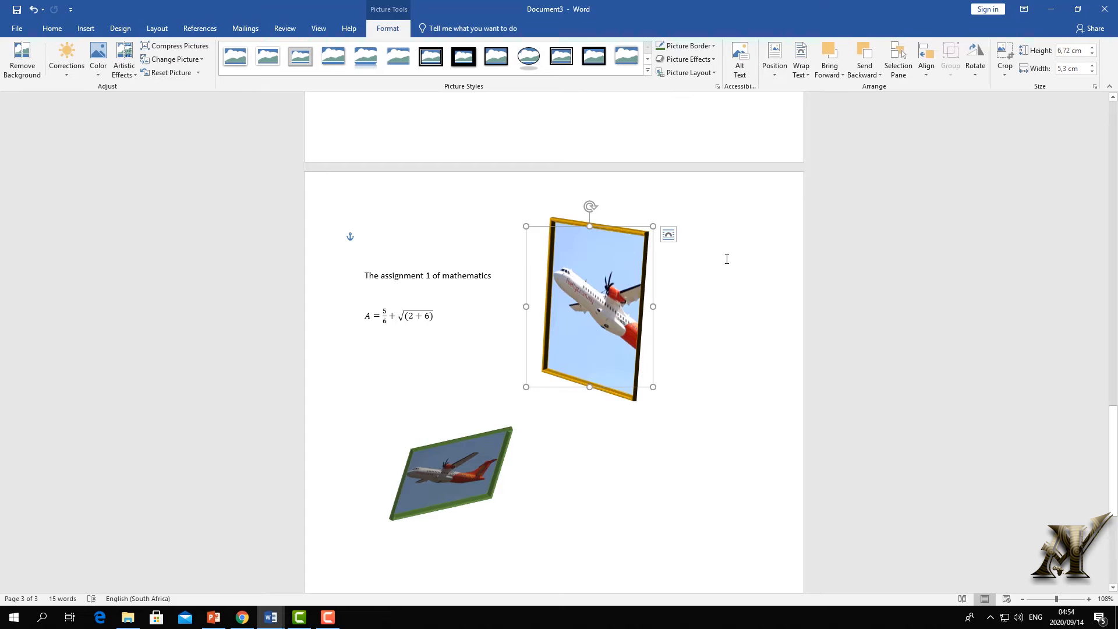
left_click(1006, 55)
left_click_drag(590, 386, 589, 326)
left_click_drag(592, 227, 589, 281)
left_click(761, 308)
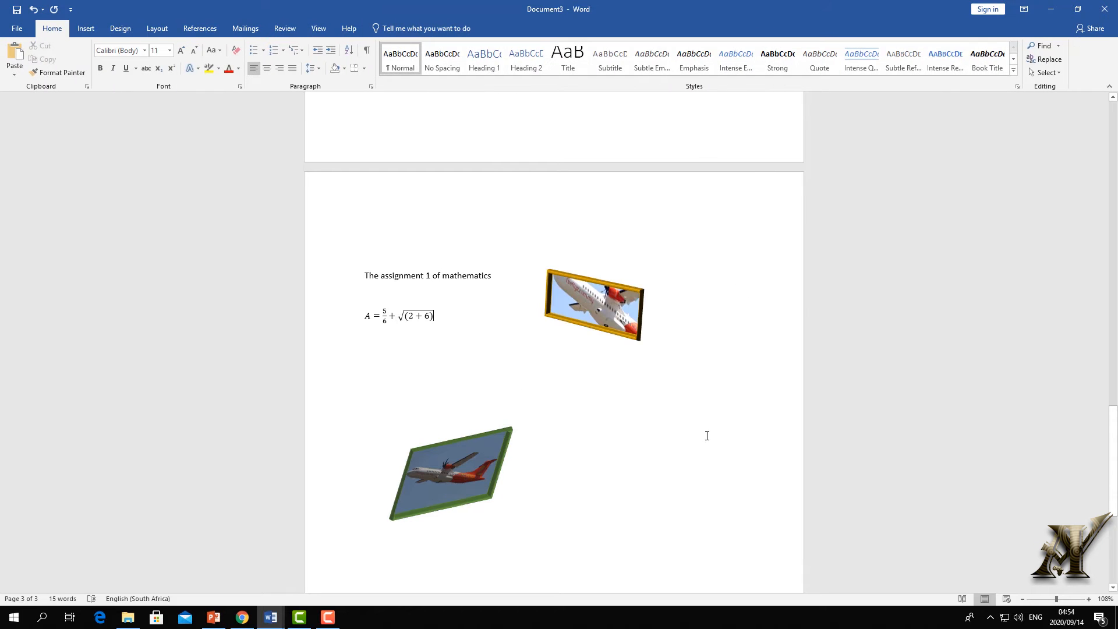
left_click(587, 284)
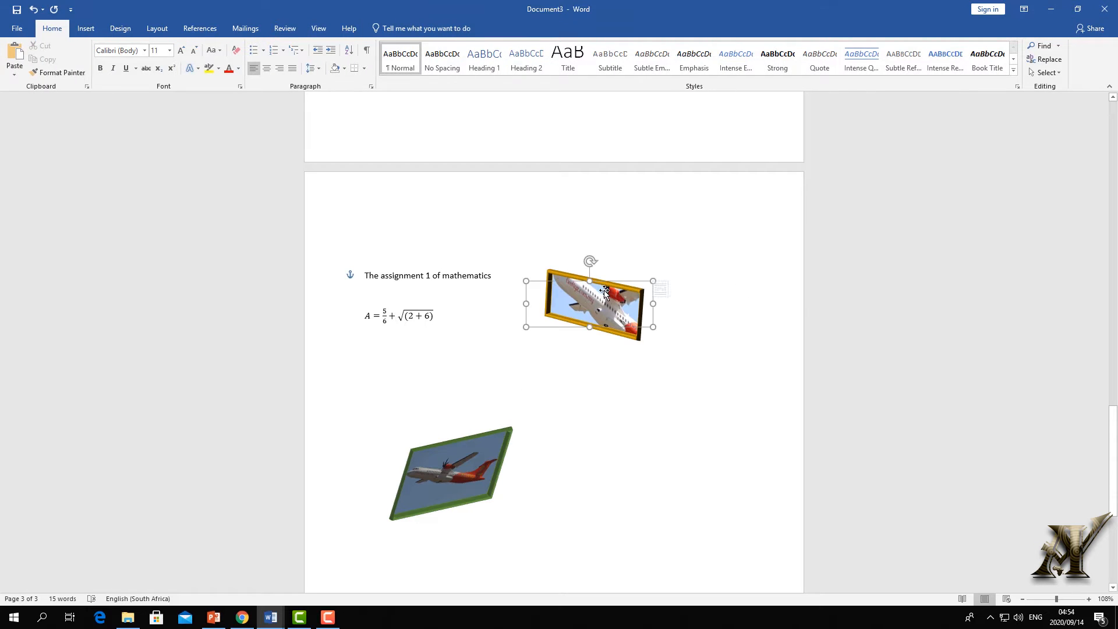
left_click(380, 30)
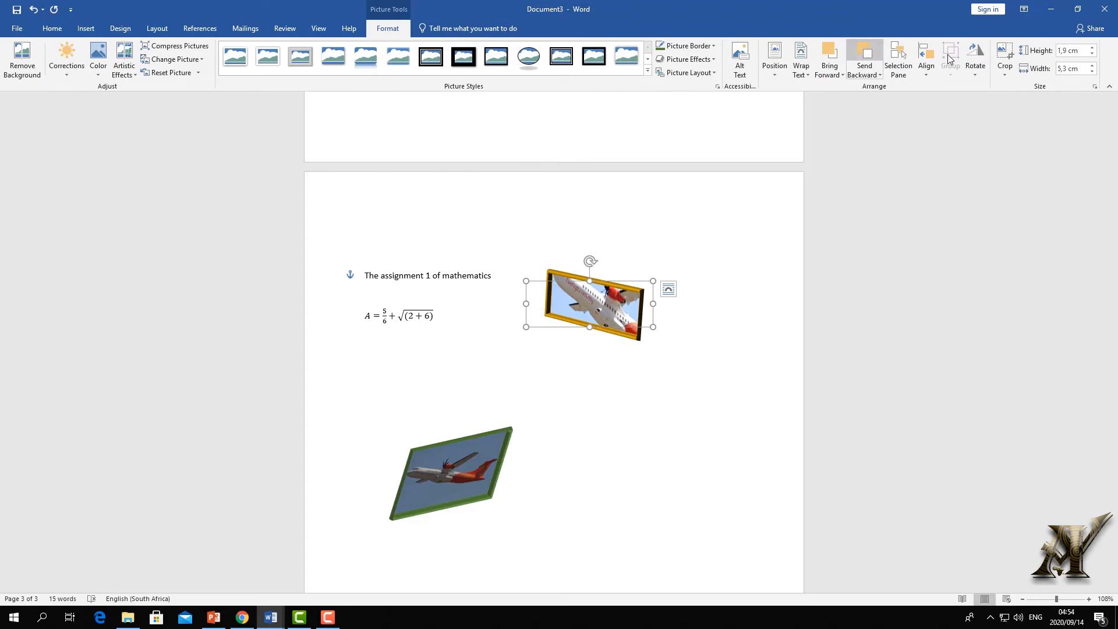
- Raise the Height six steps and lower the Width five steps with the Size spinners
left_click(1093, 49)
left_click(1093, 49)
left_click(1093, 48)
left_click(1092, 49)
left_click(1092, 48)
left_click(1093, 48)
left_click(1093, 48)
left_click(1092, 49)
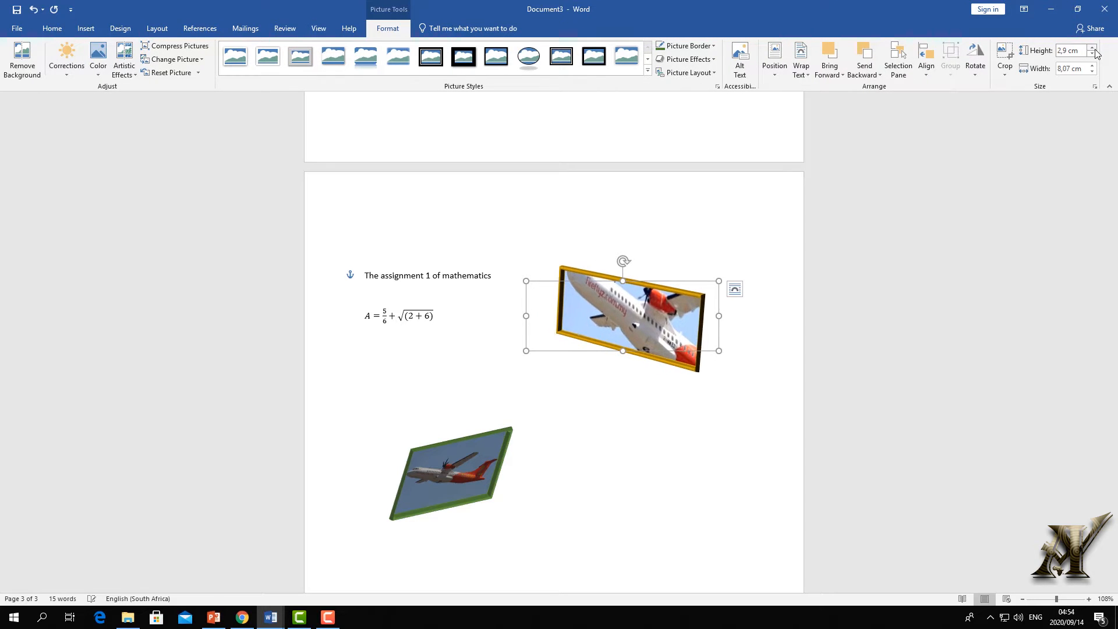
left_click(1092, 48)
left_click(1093, 48)
left_click(1093, 48)
left_click(1093, 49)
left_click(1092, 72)
left_click(1092, 71)
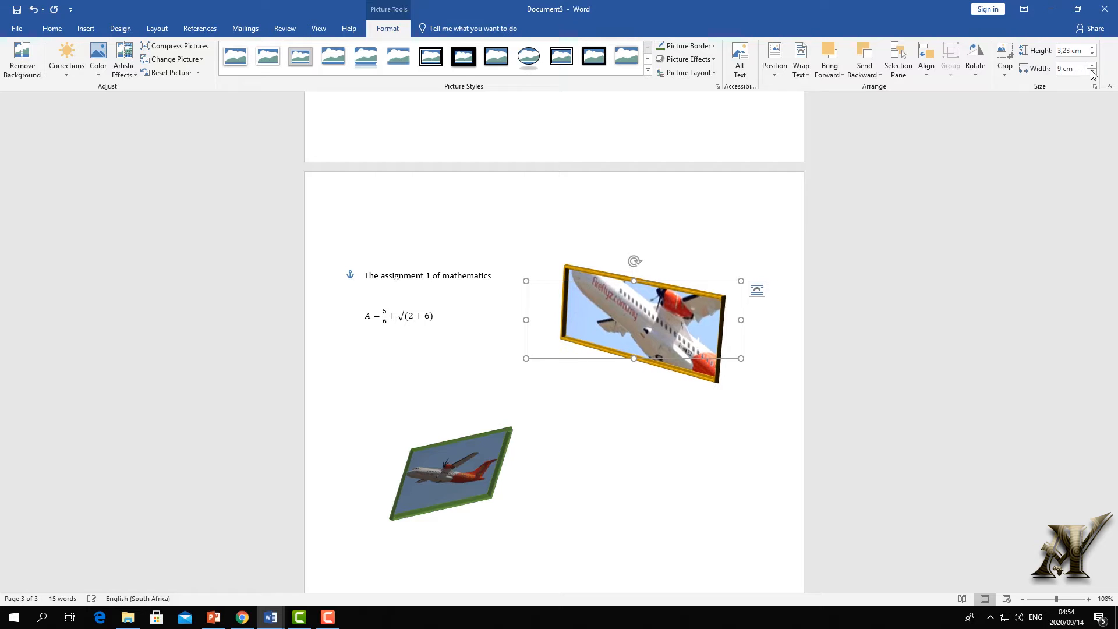
left_click(1092, 72)
left_click(1092, 71)
left_click(1092, 72)
left_click(1092, 71)
left_click(1092, 71)
left_click(1092, 72)
left_click(1092, 72)
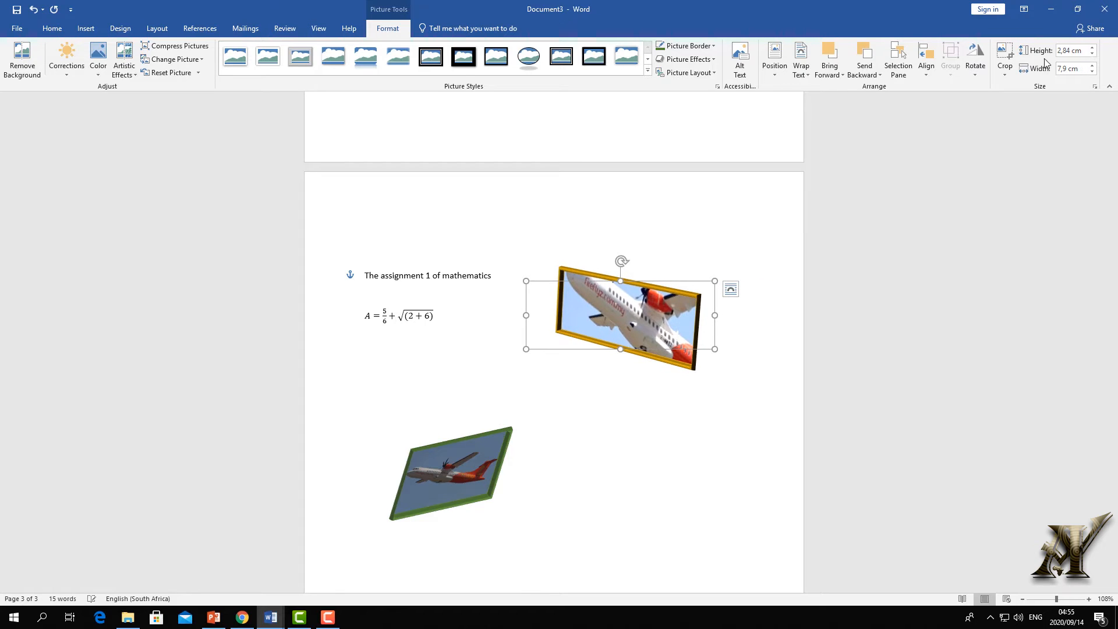
- Drag the top and right handles to fine-tune the picture to 2,23 × 5,57 cm
left_click_drag(620, 253, 620, 295)
left_click_drag(713, 323, 659, 323)
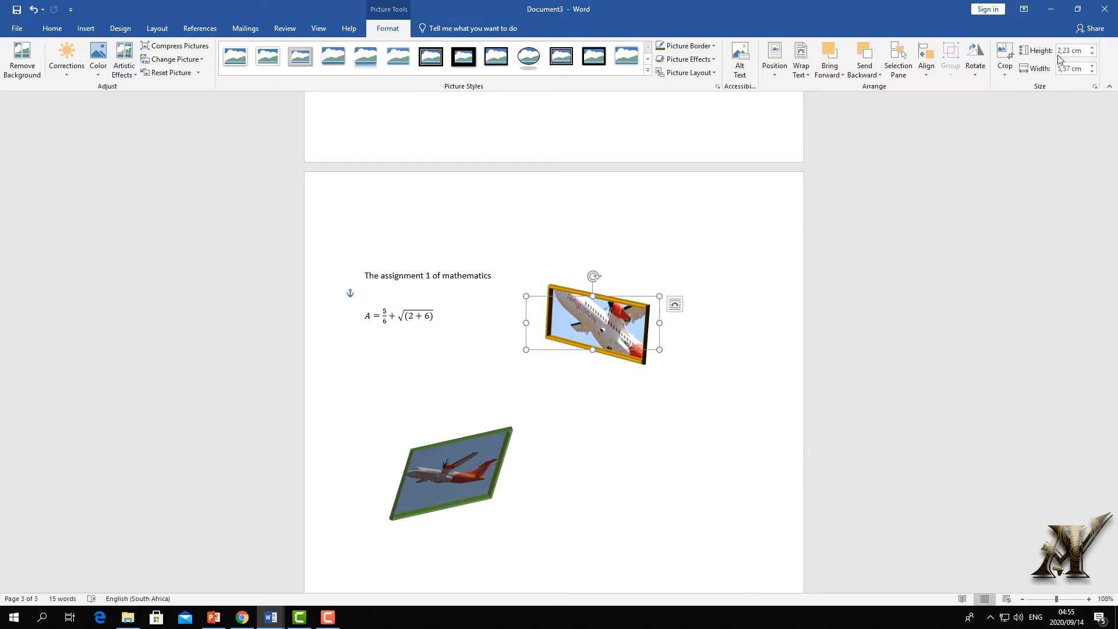
left_click(701, 304)
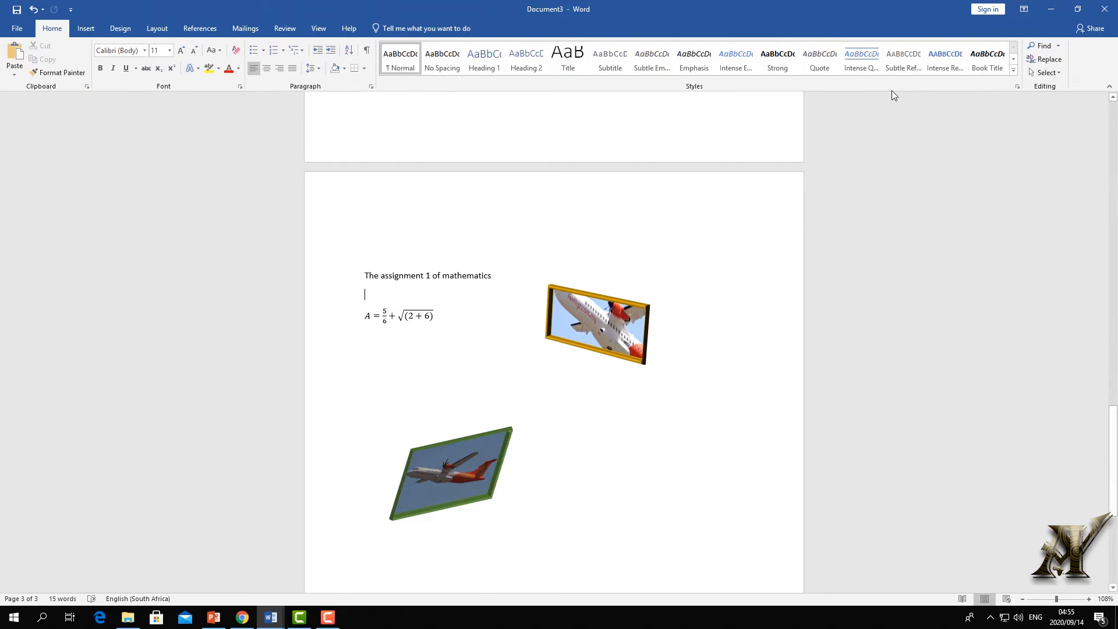
- Shift-select the yellow and green airplane pictures and group them into one 9.26 × 11.18 cm object
left_click(607, 308)
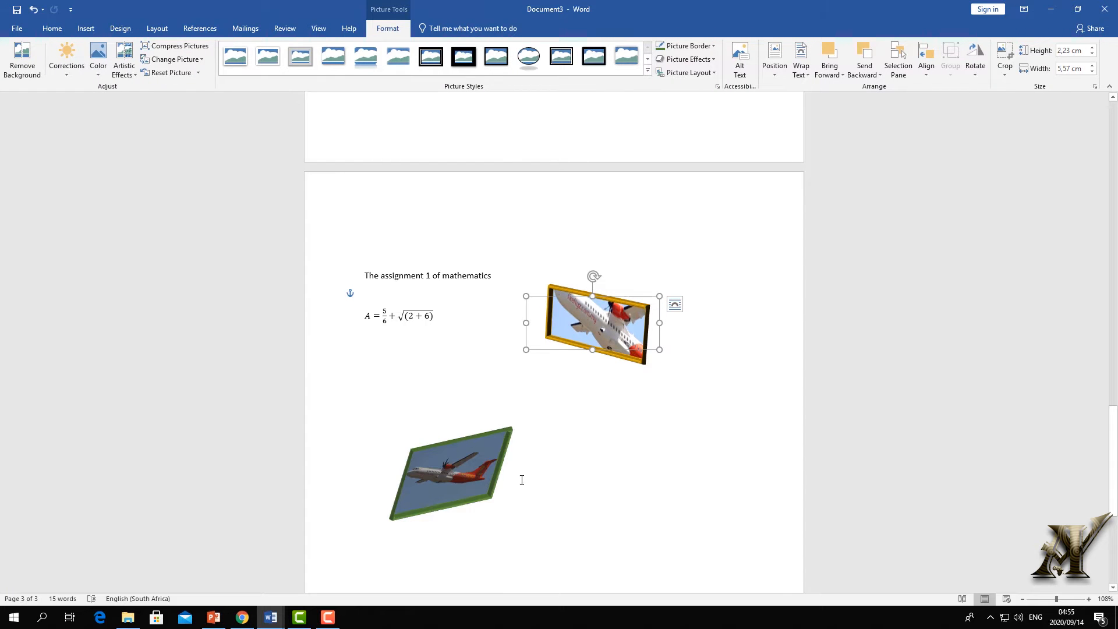
left_click(465, 471, "shift")
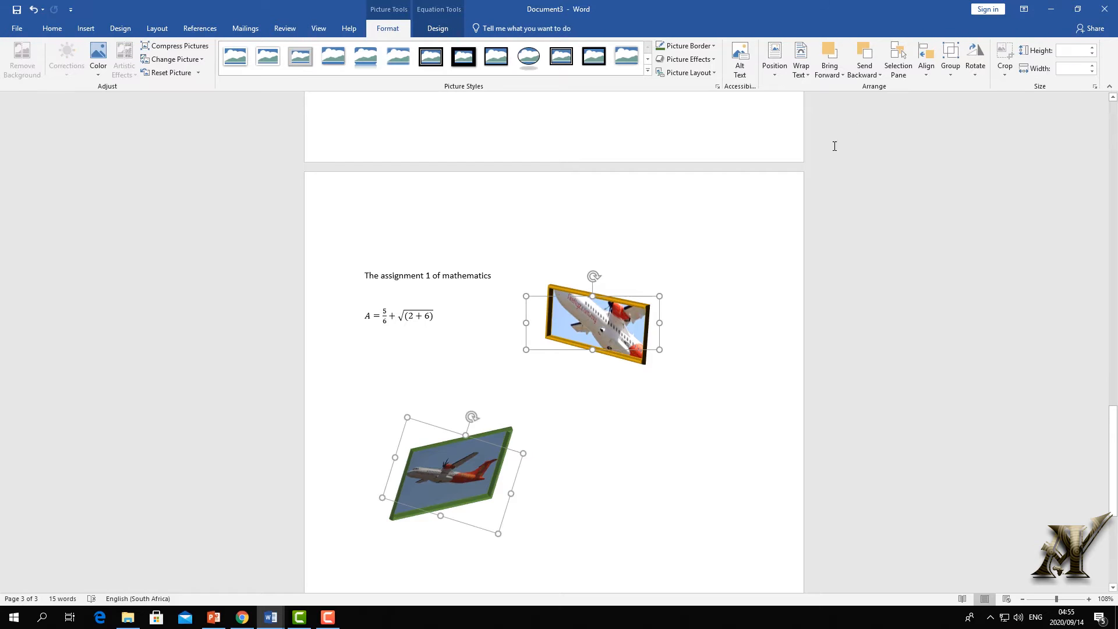
left_click(952, 88)
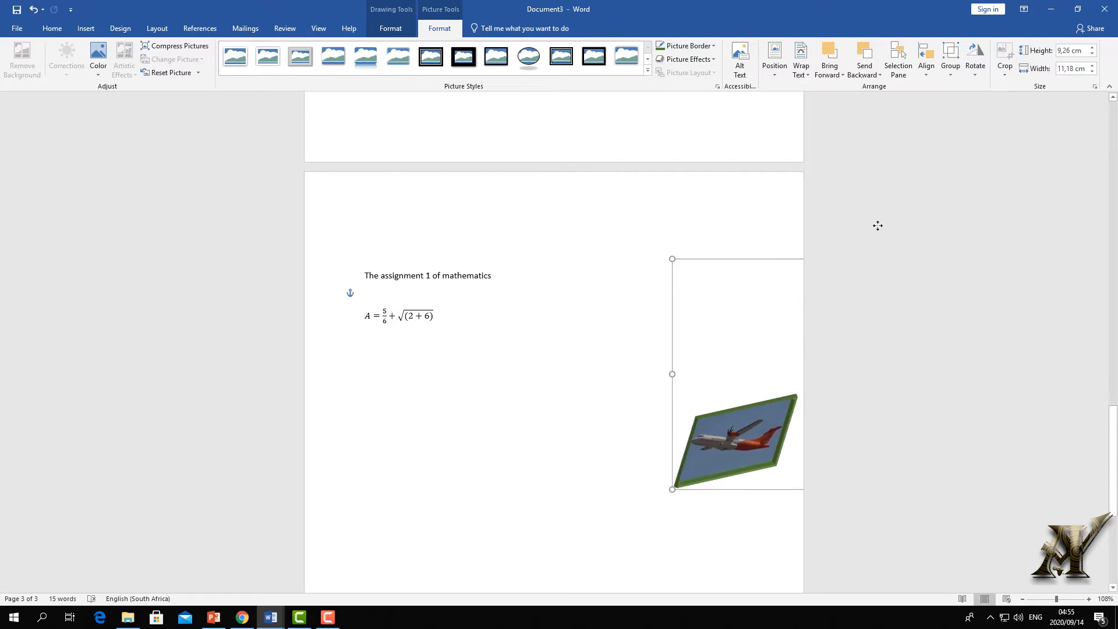
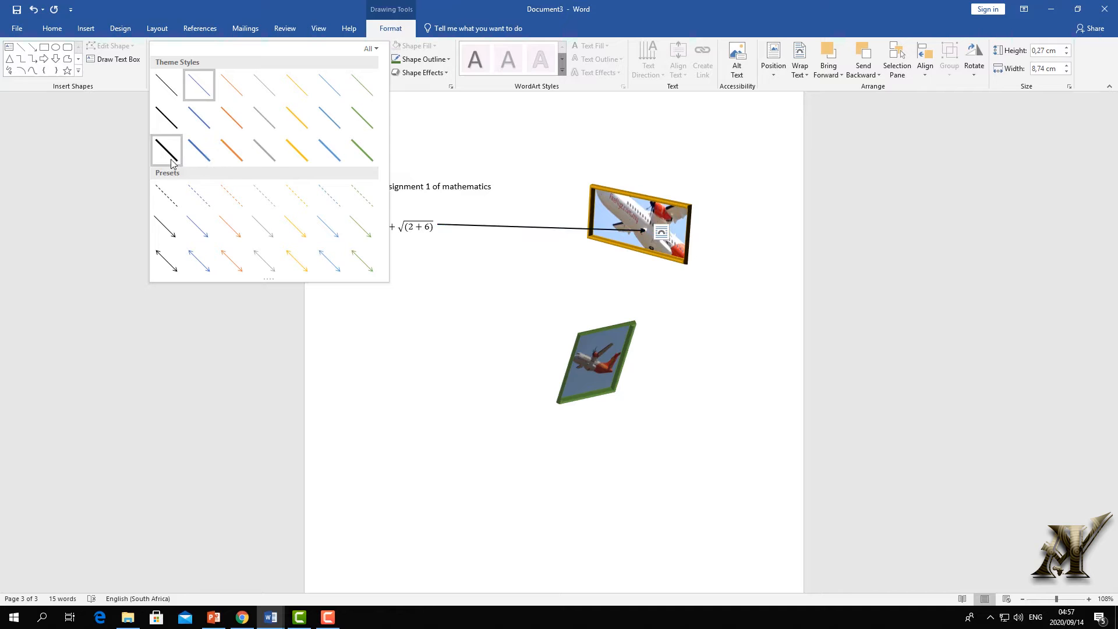
- Give the connector the blue line style, then make it a red 6 pt arrow
left_click(200, 161)
left_click(449, 61)
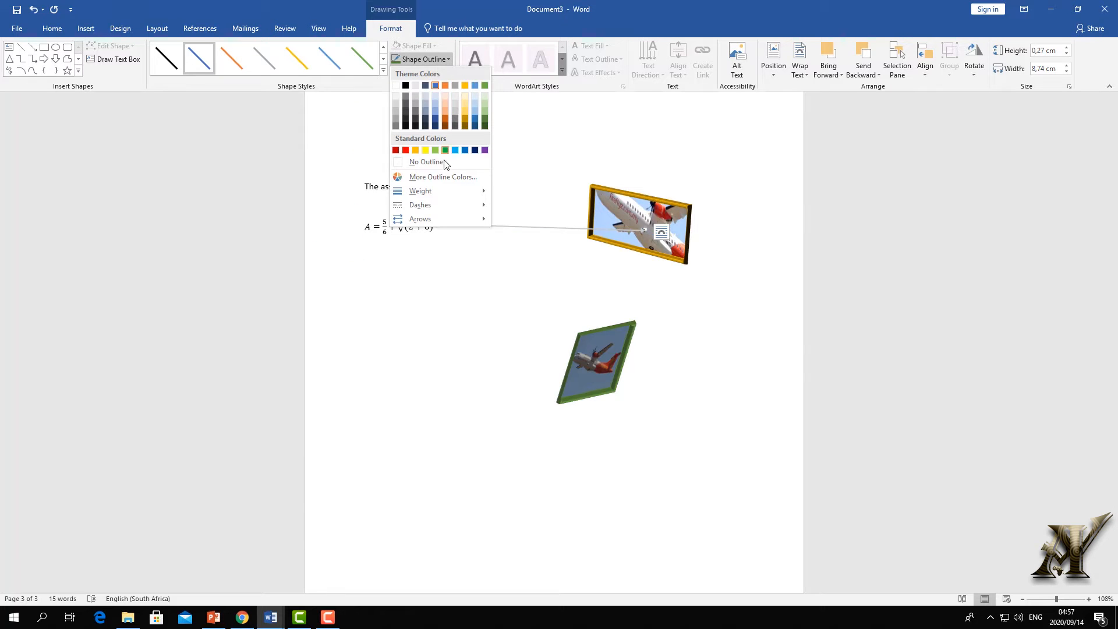
left_click(406, 150)
left_click(449, 59)
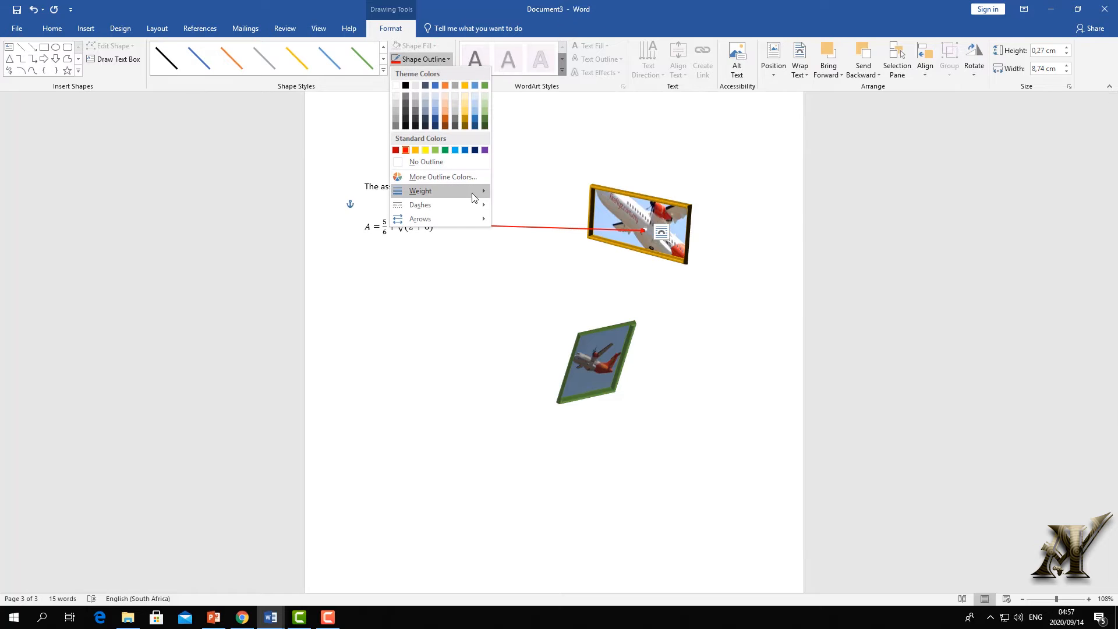
mouse_move(477, 195)
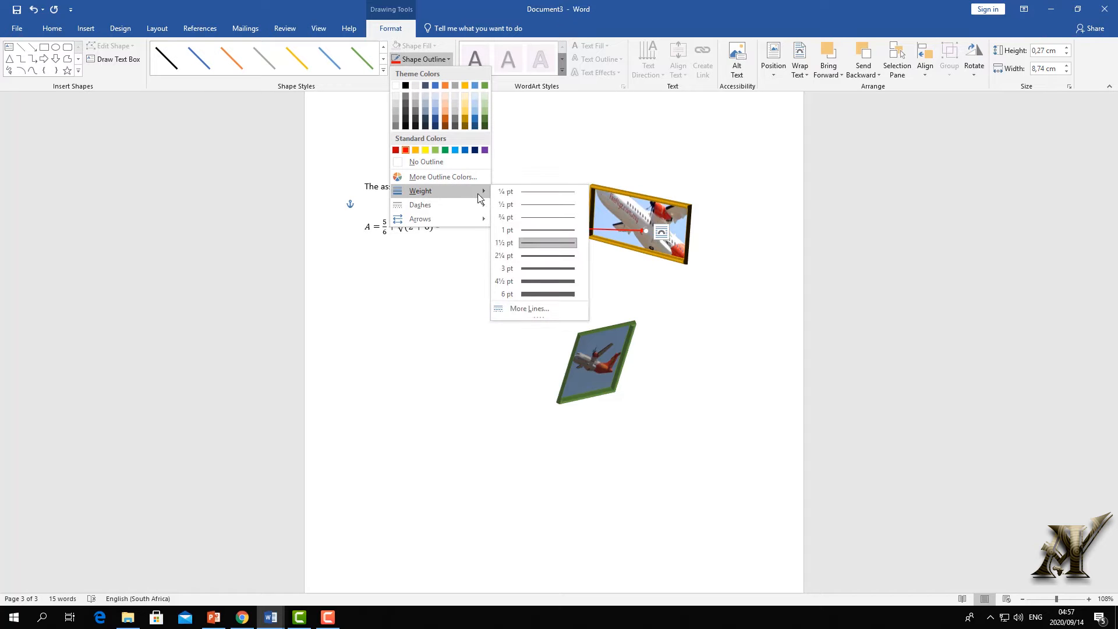
left_click(552, 293)
left_click(52, 28)
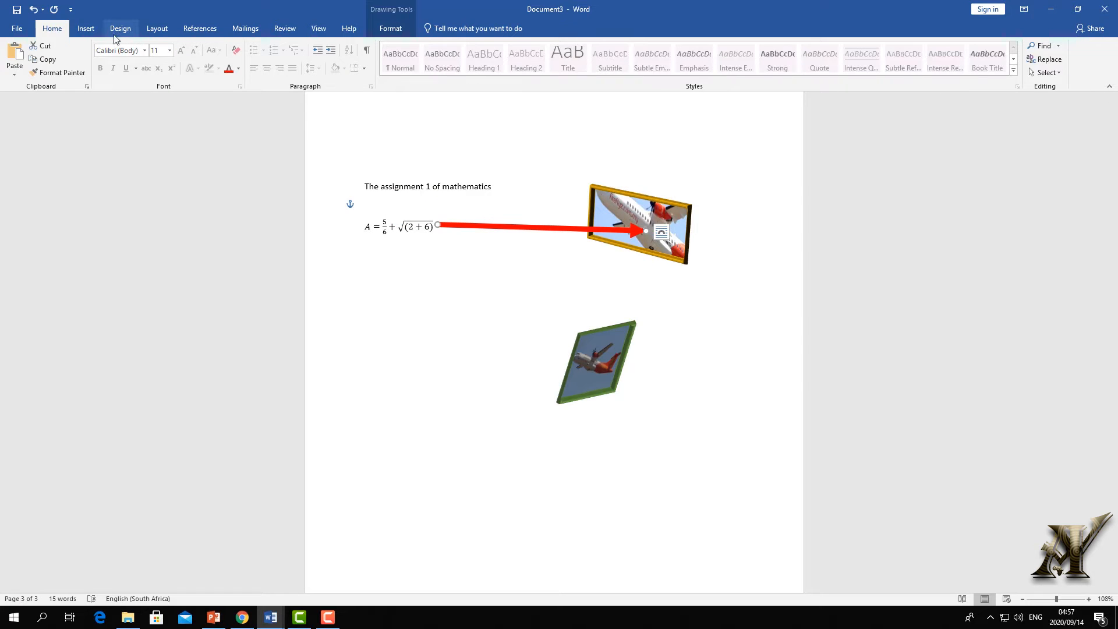
left_click(86, 28)
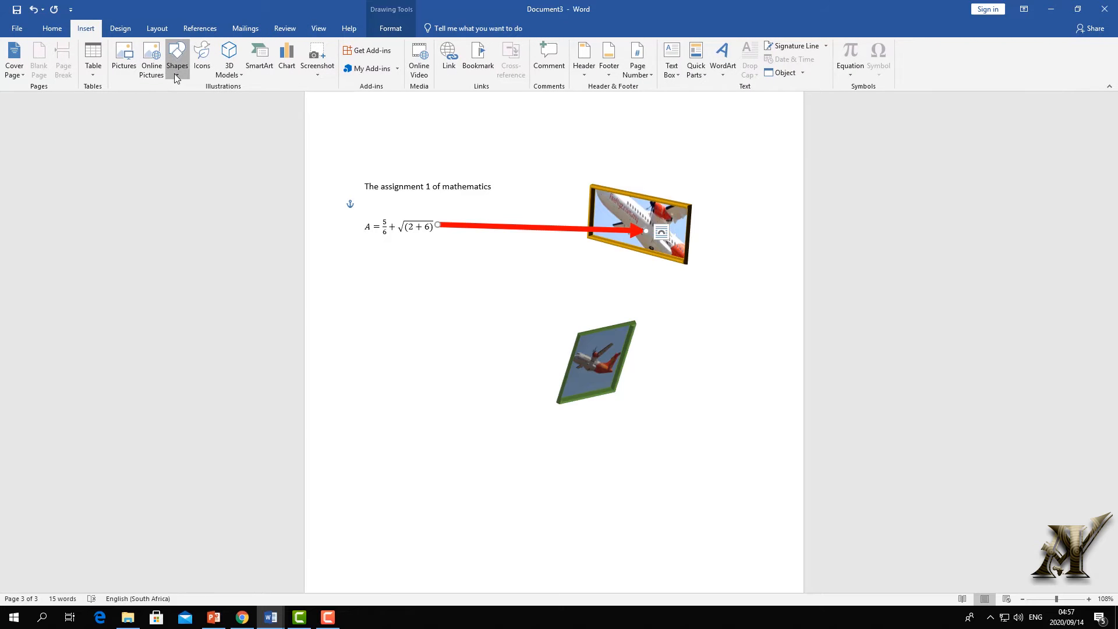
- Draw a blue square wall below the equation and move the green-framed picture above the heading
left_click(177, 69)
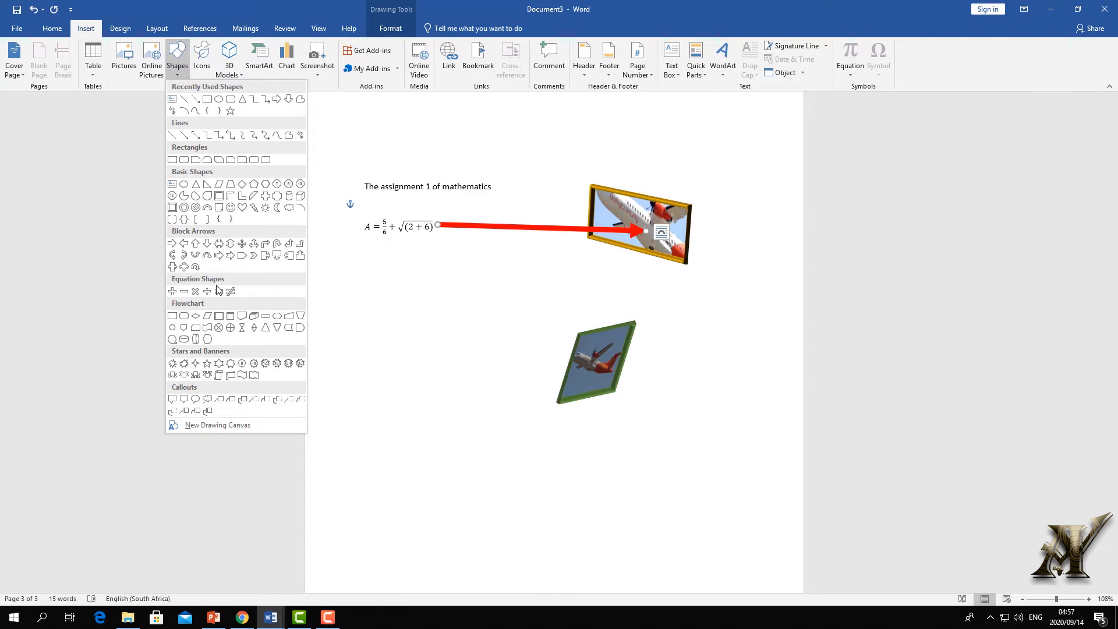
left_click(172, 160)
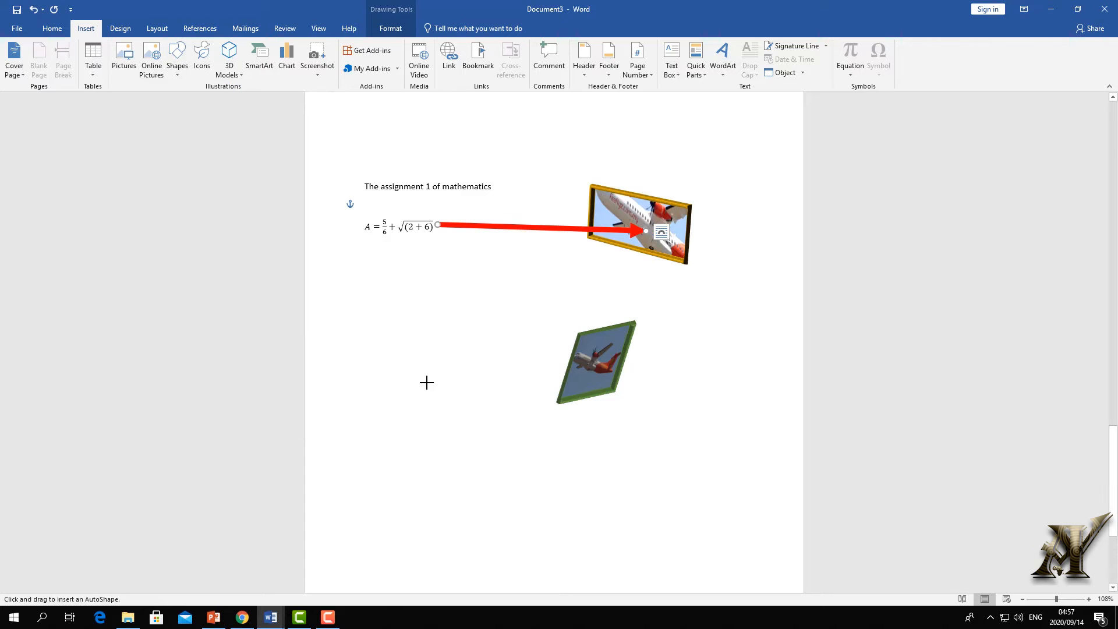
mouse_move(402, 423)
left_mouse_down()
mouse_move(591, 539)
mouse_move(638, 543)
left_mouse_up()
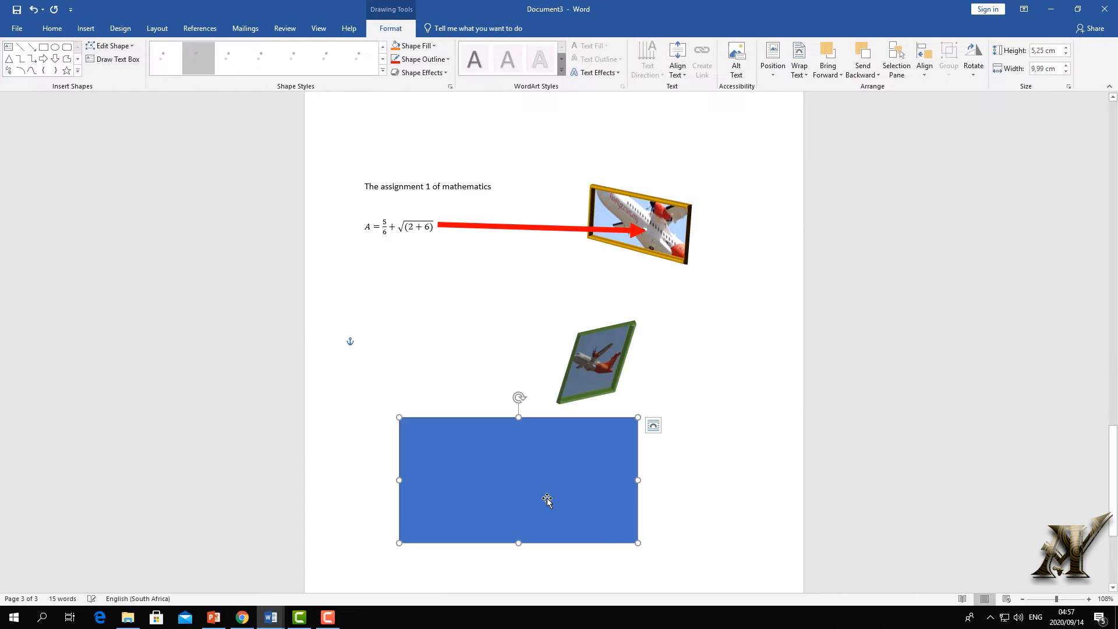
left_click(615, 347)
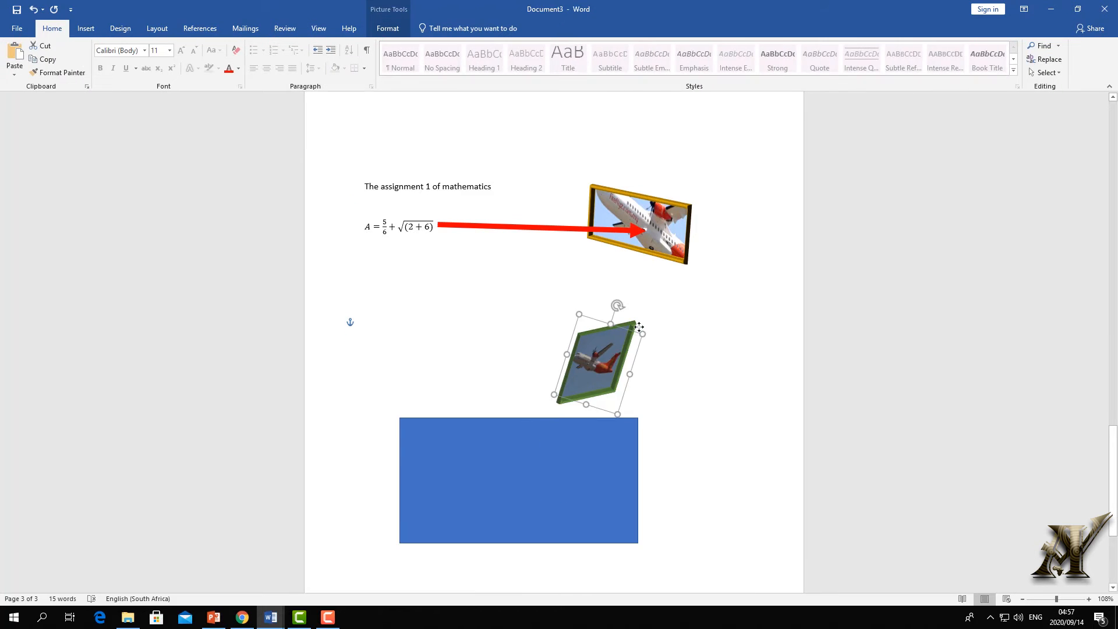
left_click_drag(615, 347, 688, 248)
left_click_drag(692, 179, 524, 124)
left_click_drag(582, 506, 602, 432)
left_click_drag(415, 437, 529, 435)
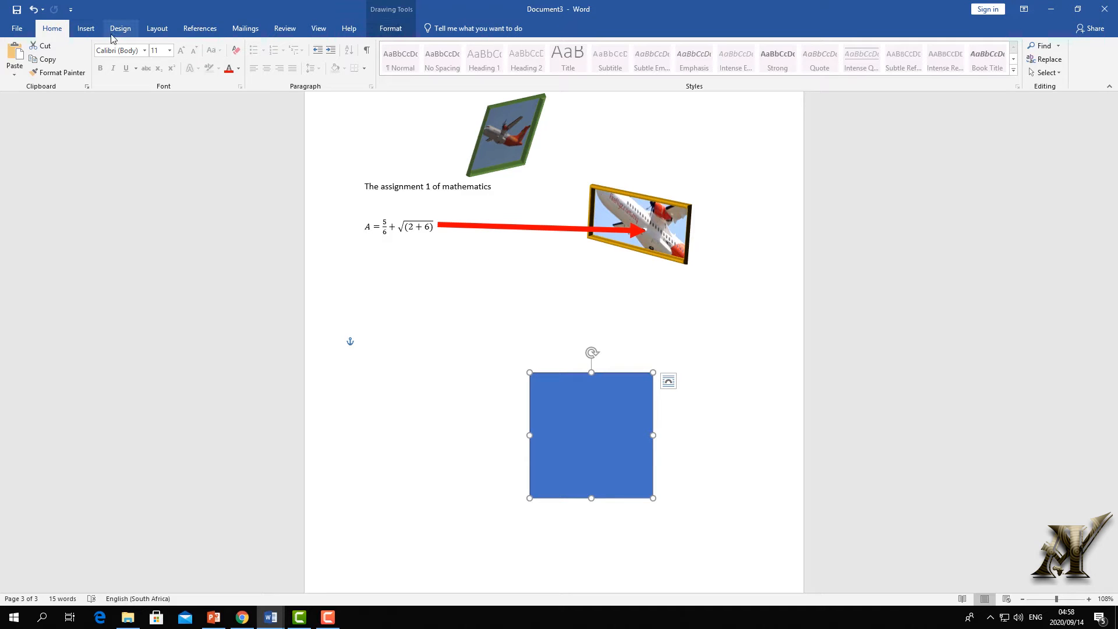
- Add an isosceles triangle roof on top of the blue square
left_click(86, 29)
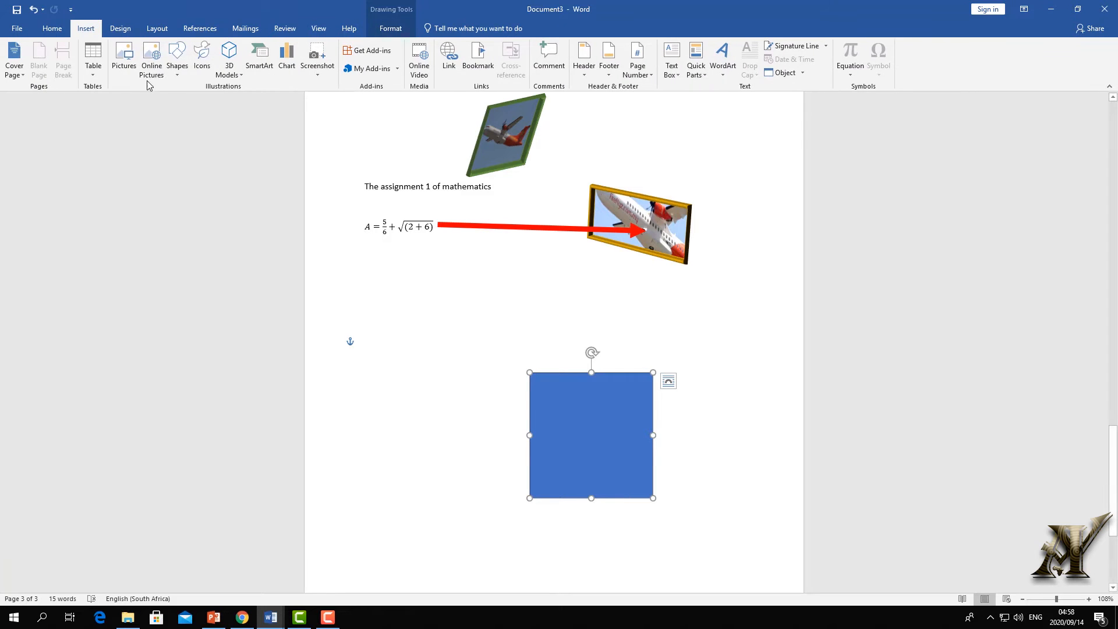
left_click(178, 64)
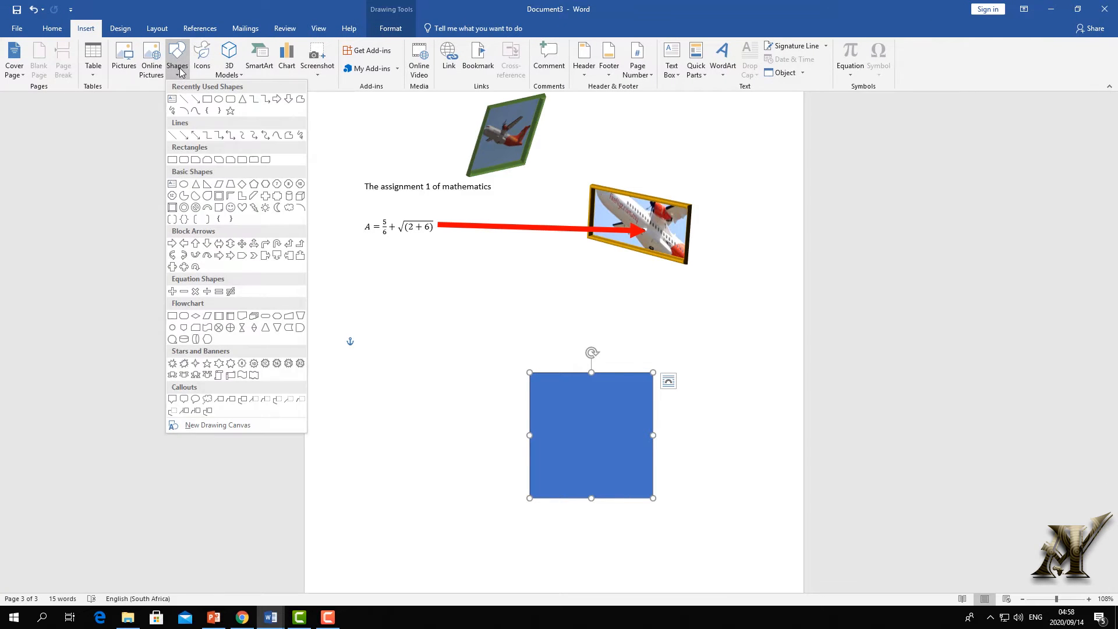
left_click(254, 99)
left_click_drag(499, 277, 675, 361)
left_click_drag(607, 329, 613, 338)
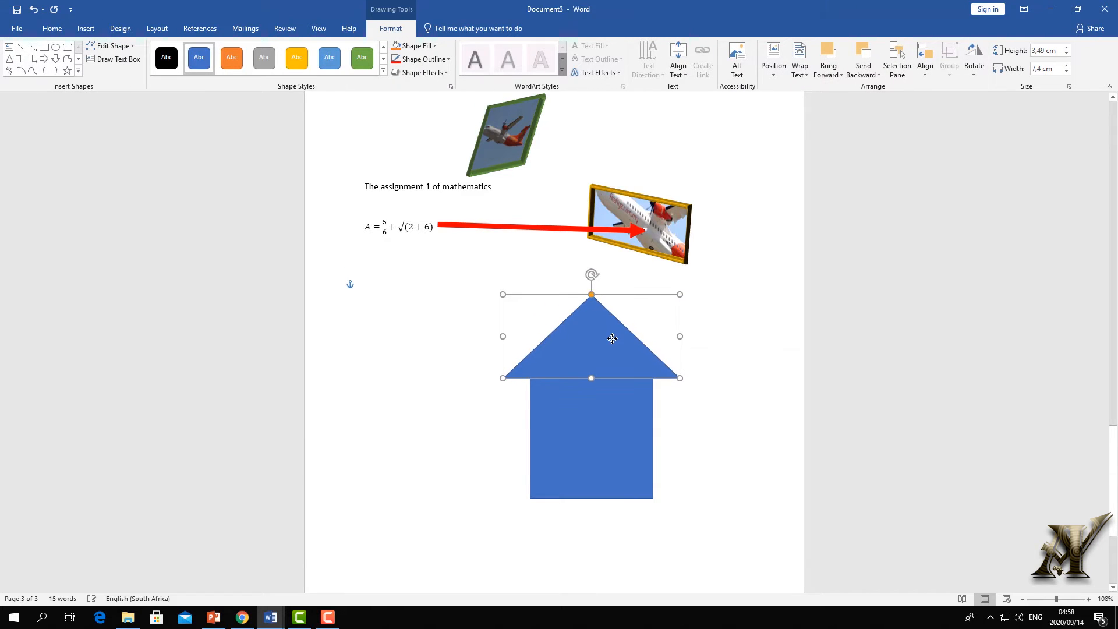
- Draw a small rectangle inside the house as the door
left_click(86, 28)
left_click(177, 71)
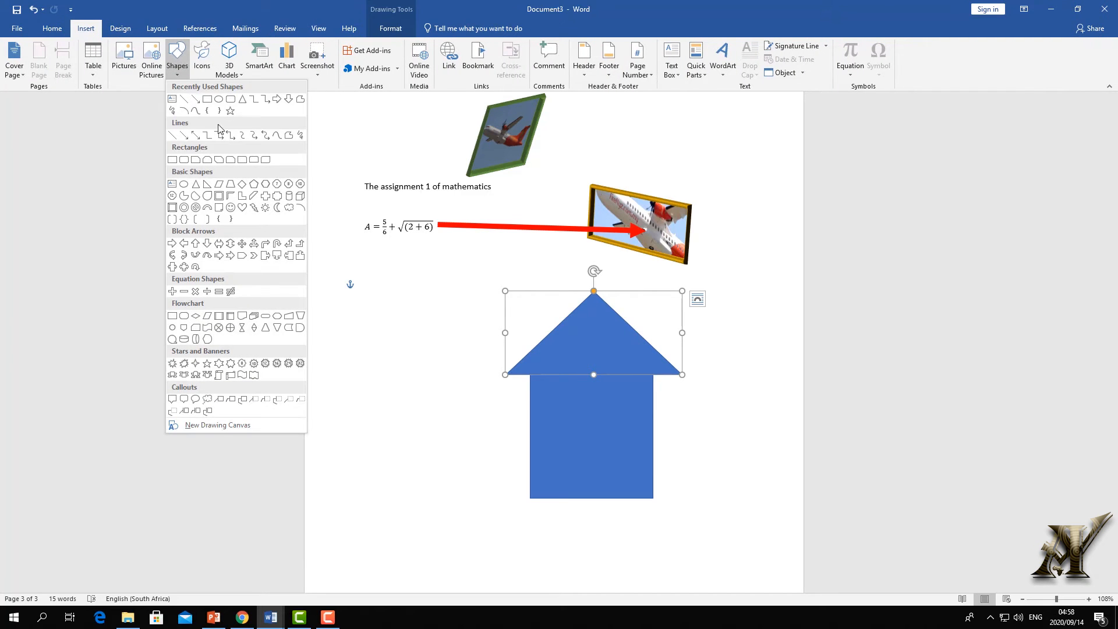
left_click(212, 104)
left_click_drag(411, 437, 619, 477)
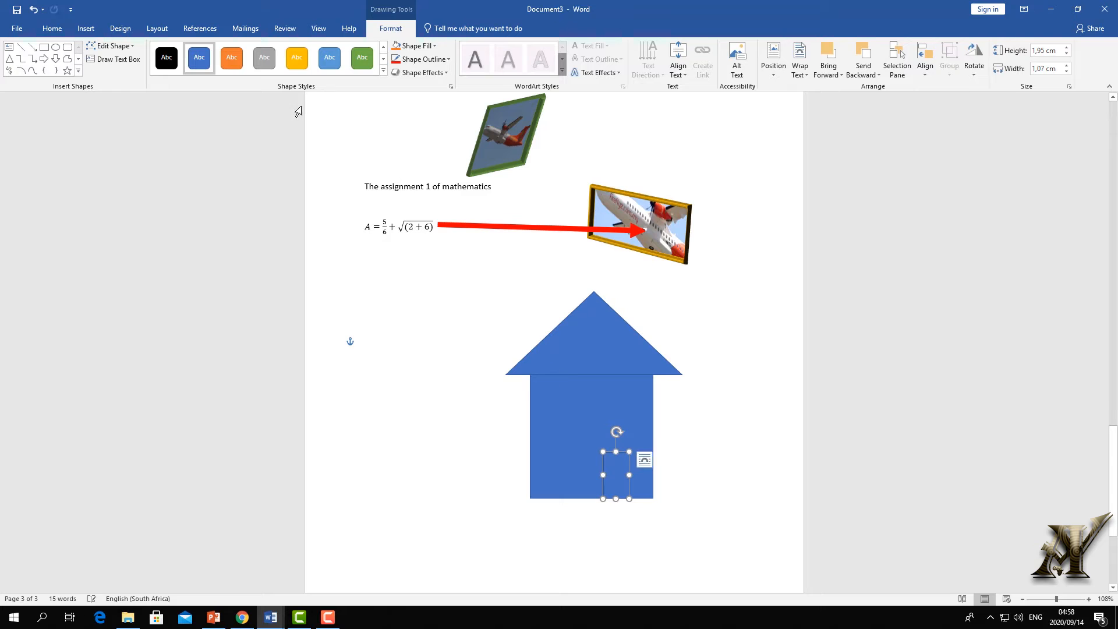
- Apply the white outlined shape style to the door
left_click(382, 71)
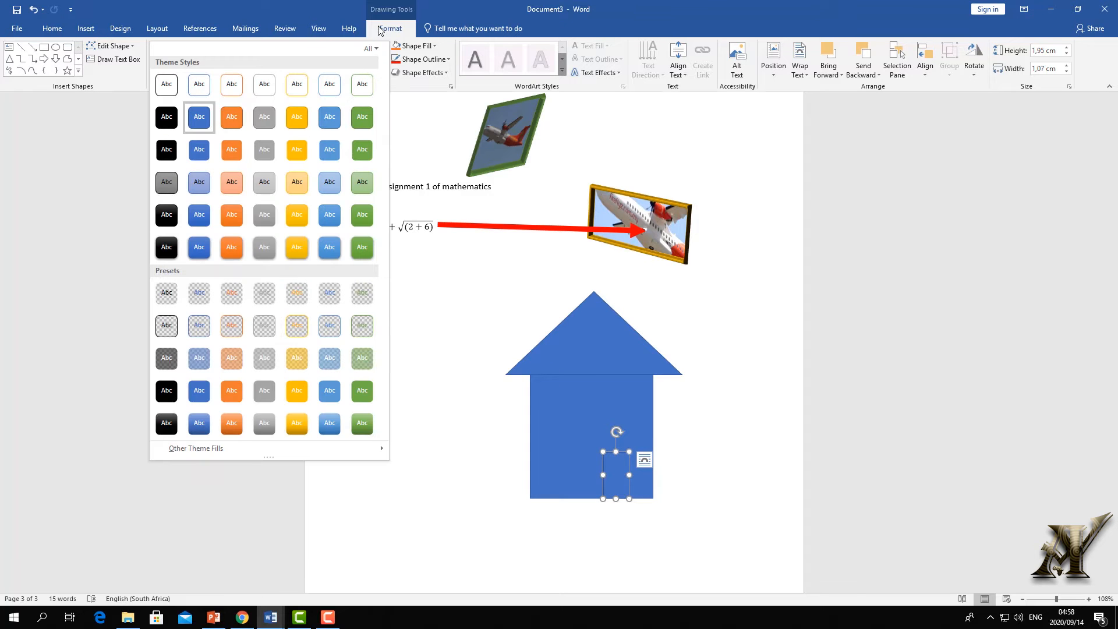
left_click(716, 339)
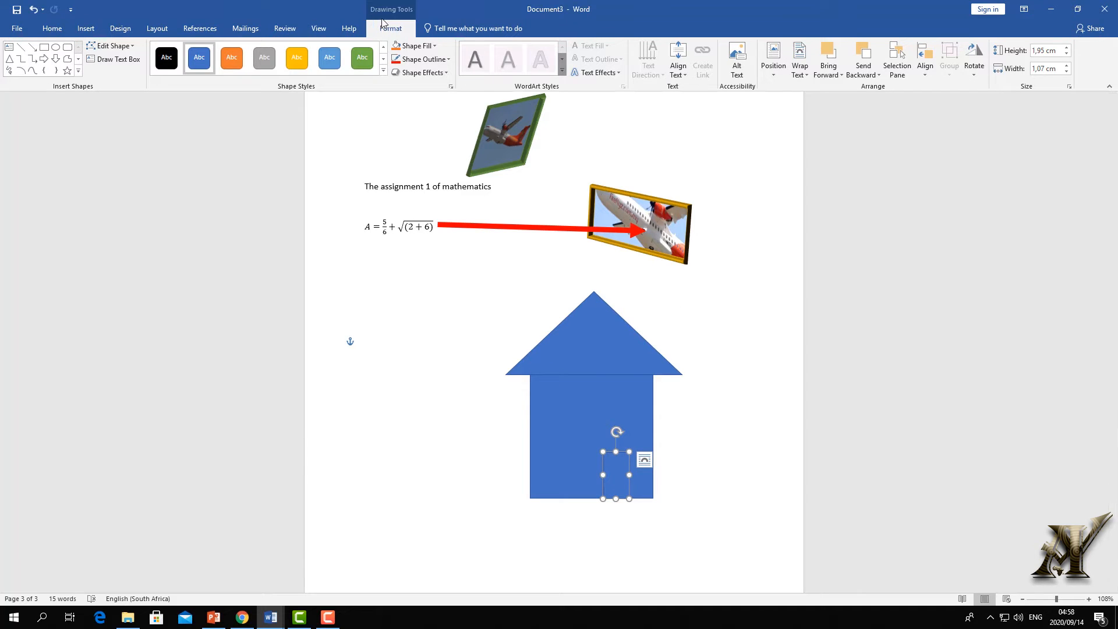
left_click(382, 70)
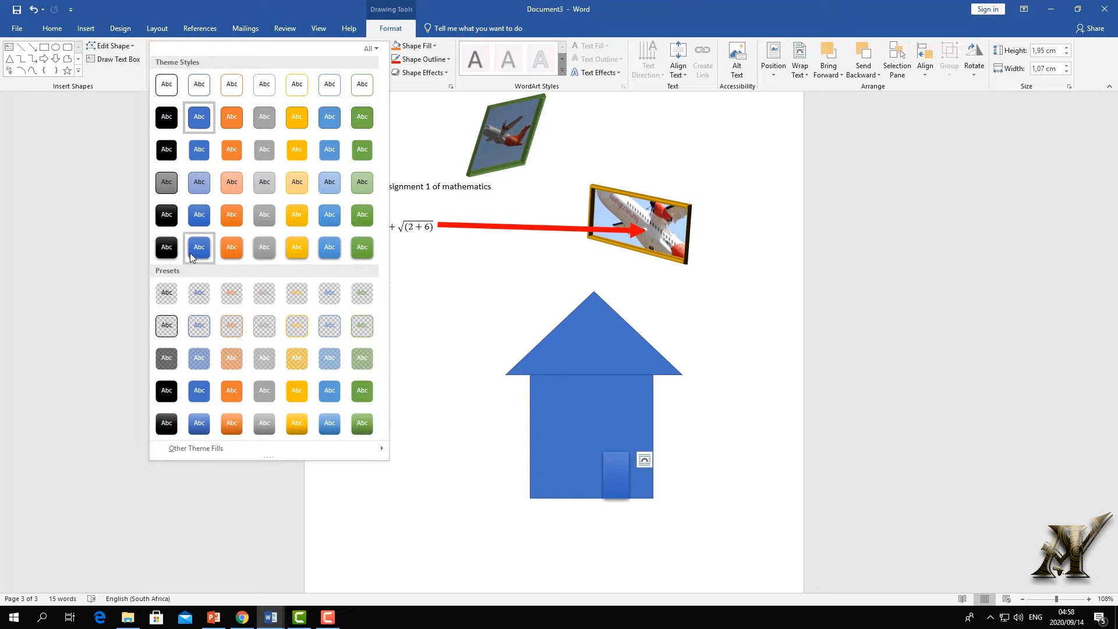
left_click(174, 95)
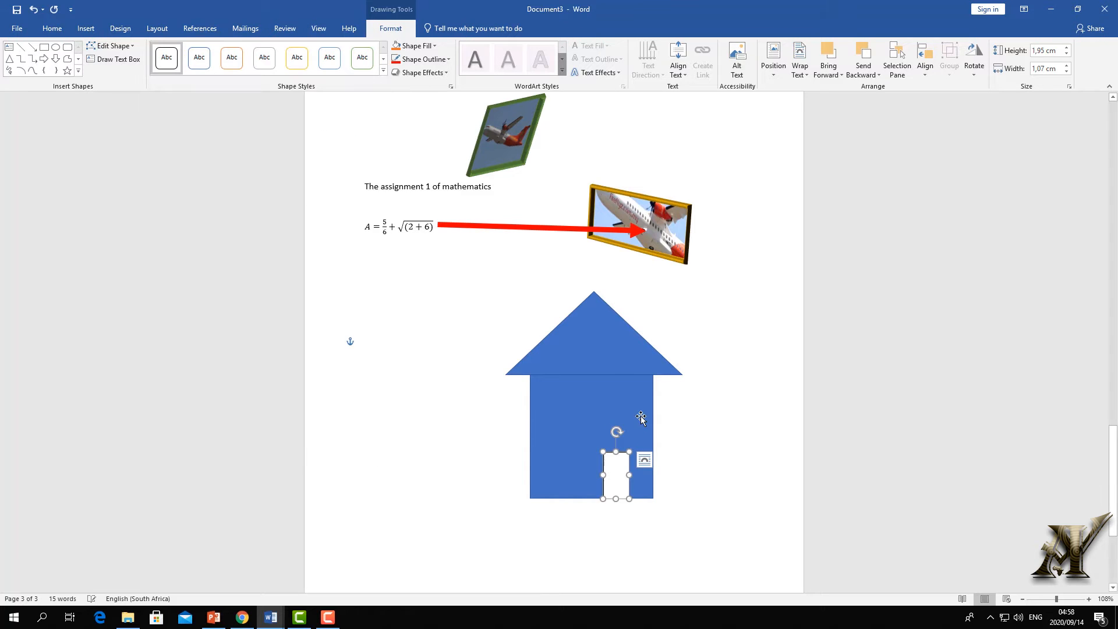
left_click(711, 404)
left_click(608, 491)
left_click(603, 404)
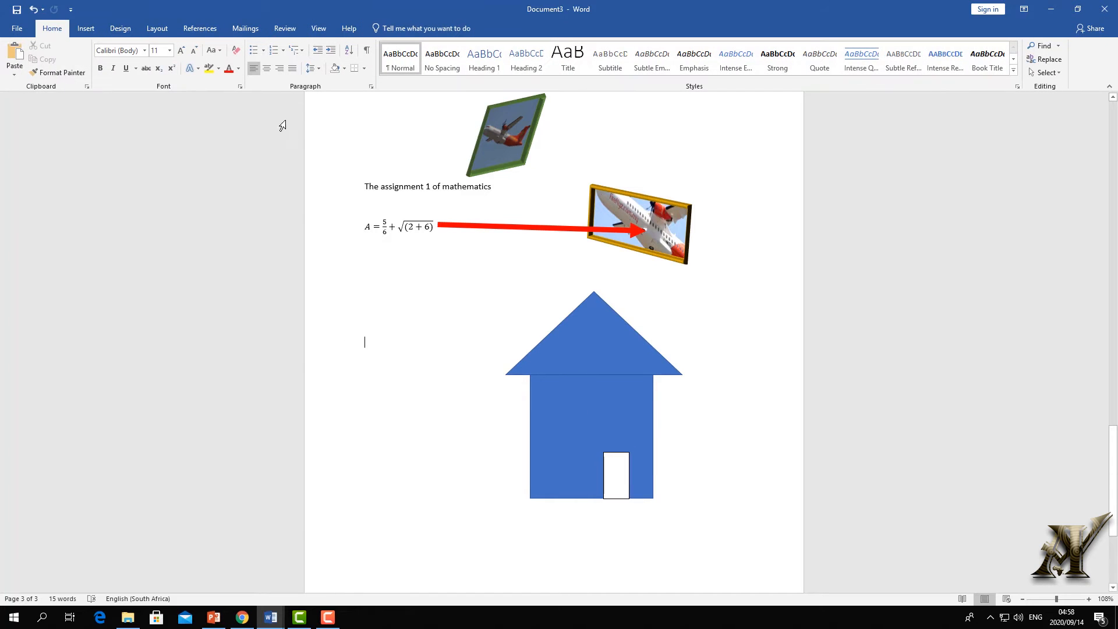
- Copy the door and paste it onto the wall as a small window at upper left
left_click(620, 487)
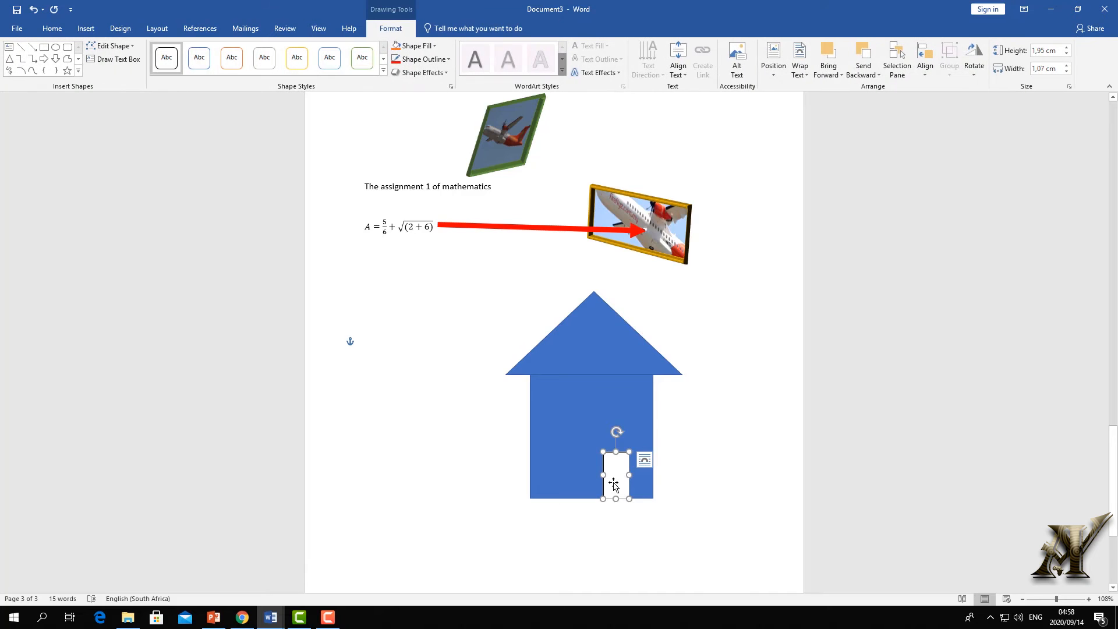
right_click(620, 487)
key("Escape")
right_click(432, 339)
left_click(458, 391)
left_click_drag(374, 358, 554, 409)
key("Escape")
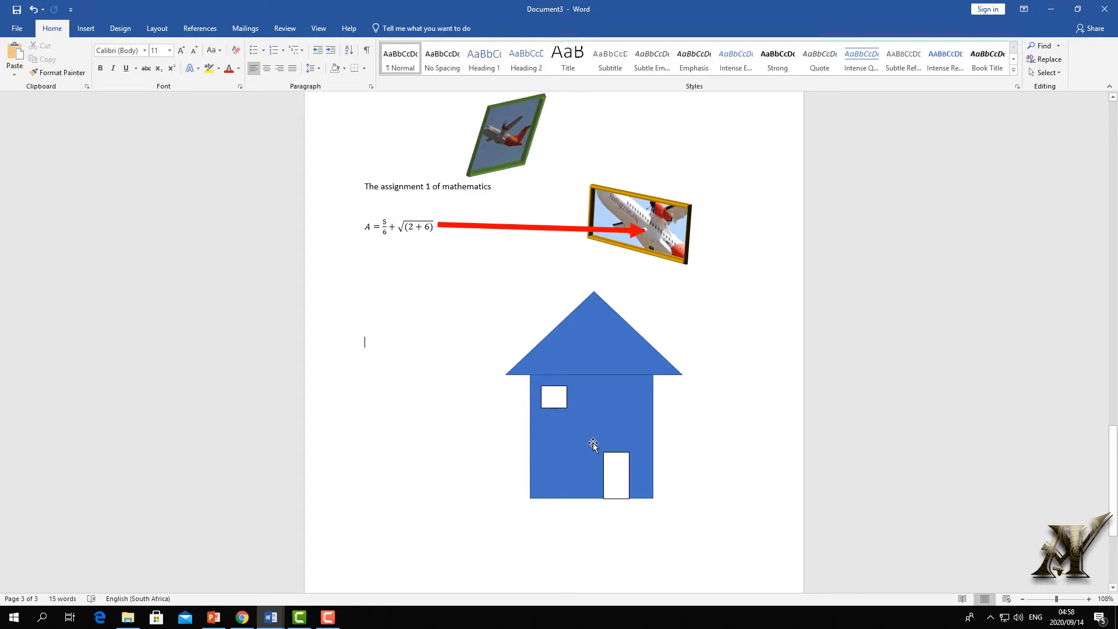
- Paste another copy of the door inside the house, left of the door
left_click(619, 475)
right_click(618, 475)
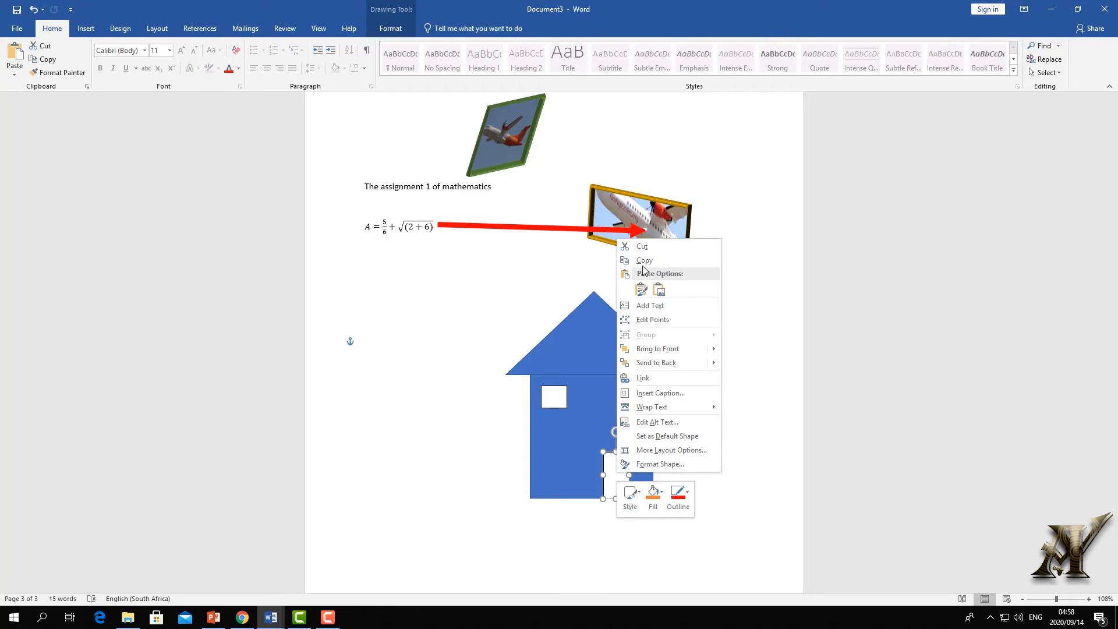
key("Escape")
right_click(418, 310)
left_click(442, 364)
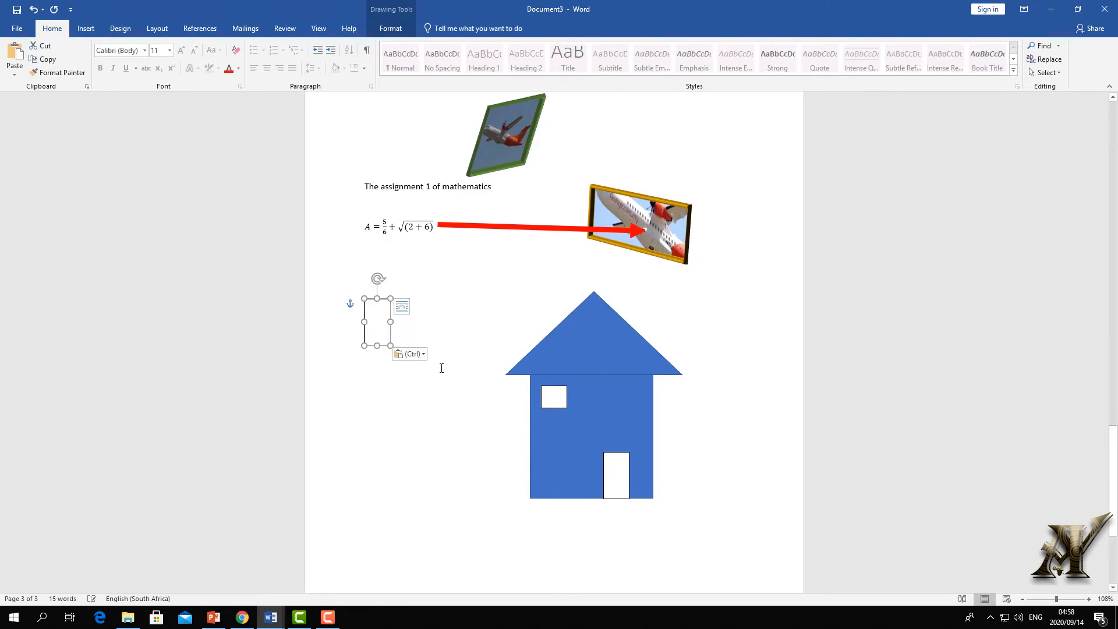
left_click_drag(377, 313, 580, 462)
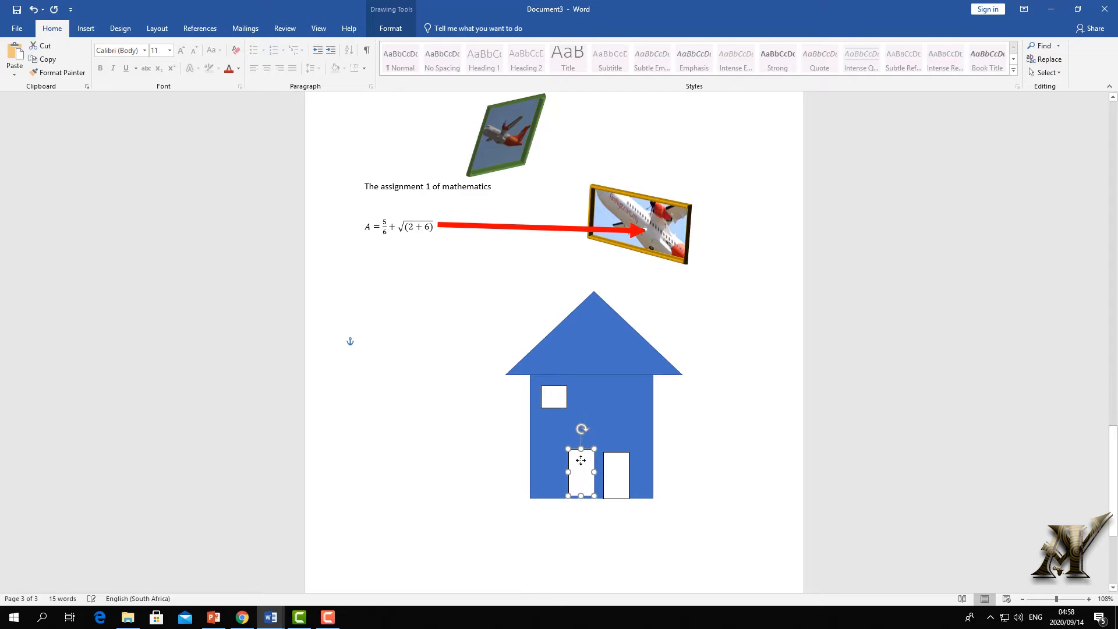
left_click(390, 28)
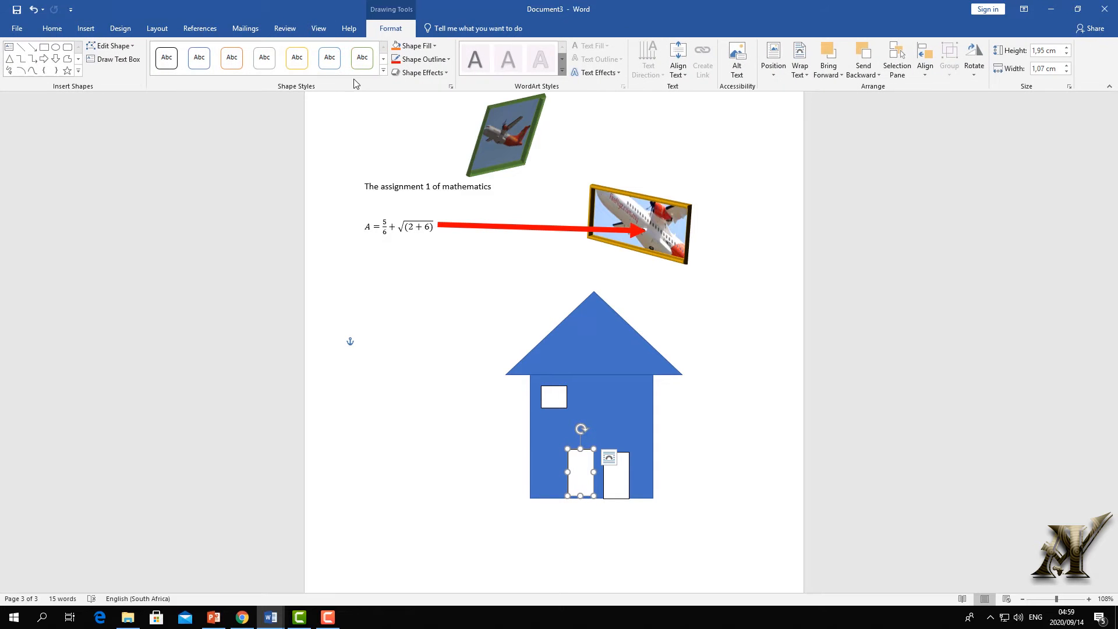
left_click(384, 74)
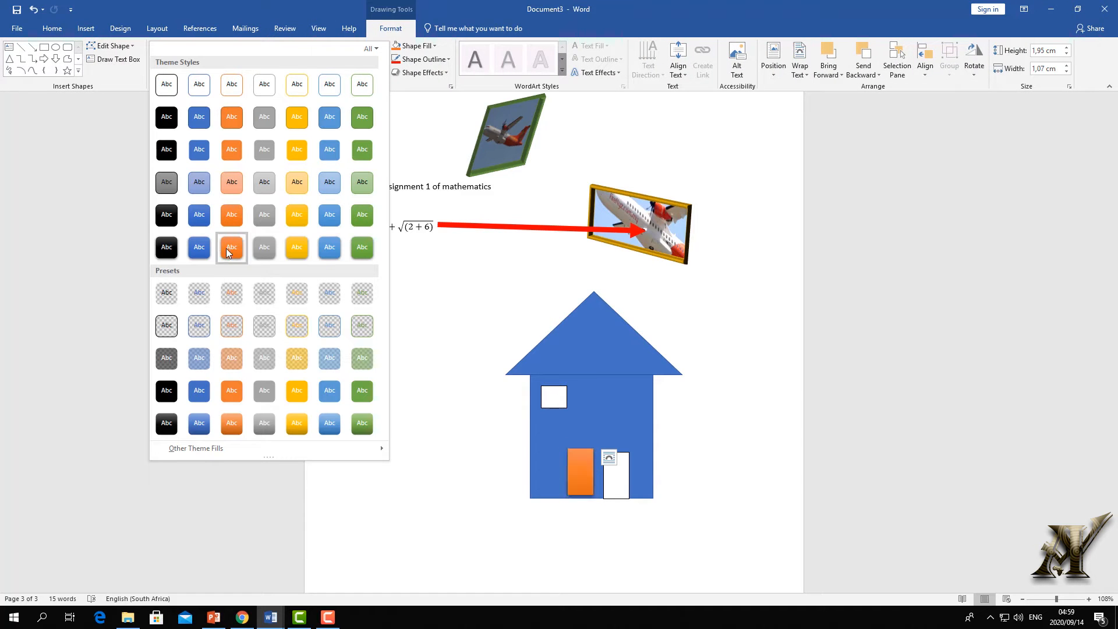
- Make the new door rectangle black with a From Center radial gradient fill
left_click(169, 247)
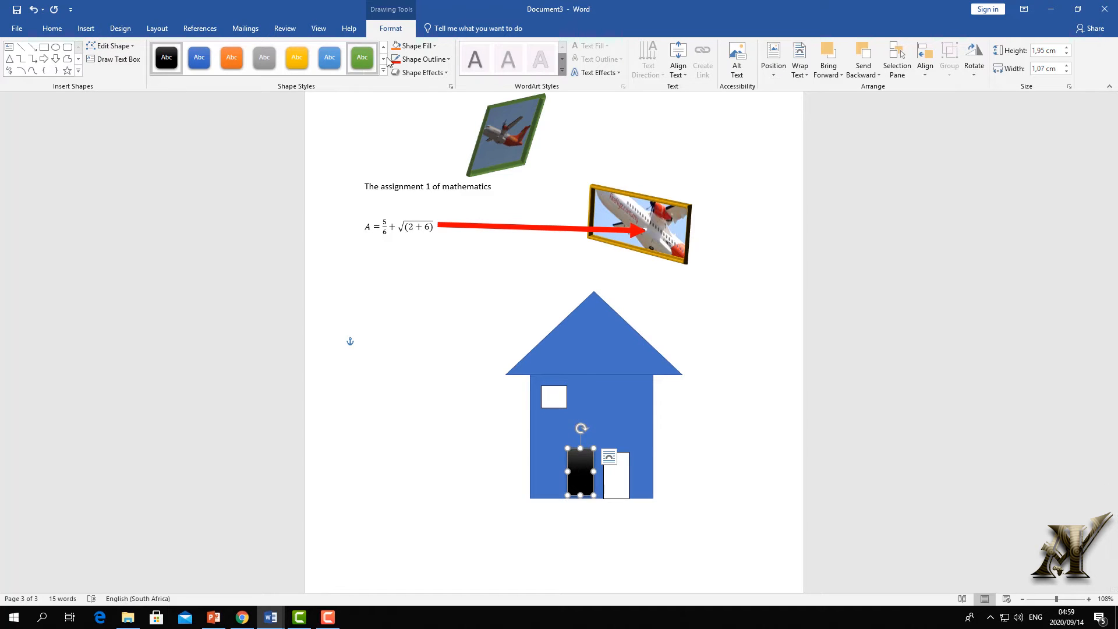
left_click(436, 50)
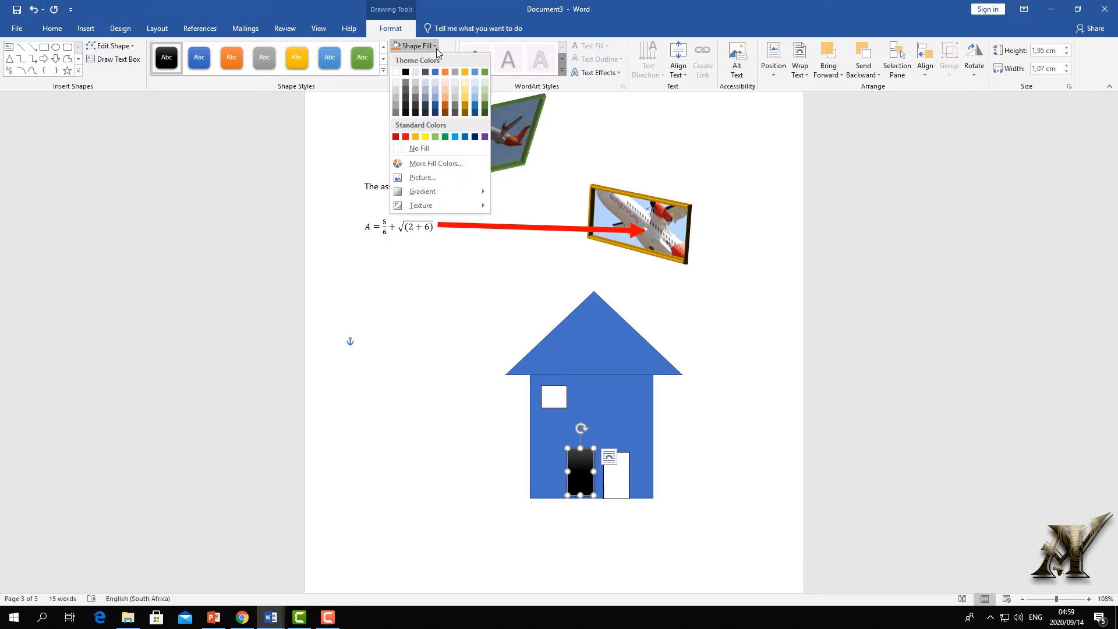
mouse_move(424, 195)
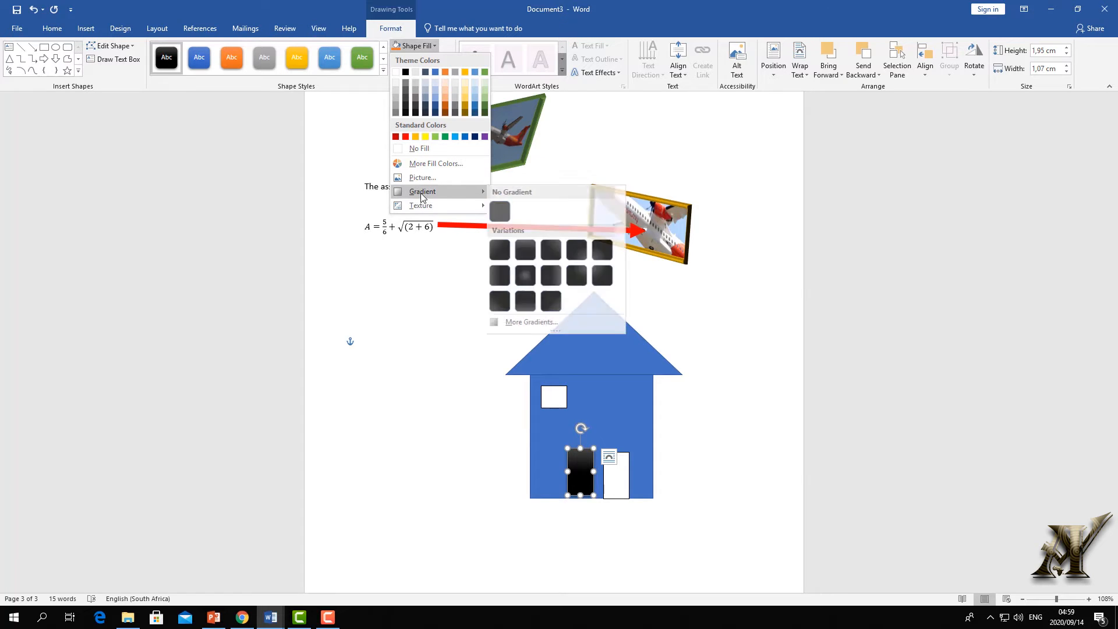
left_click(529, 275)
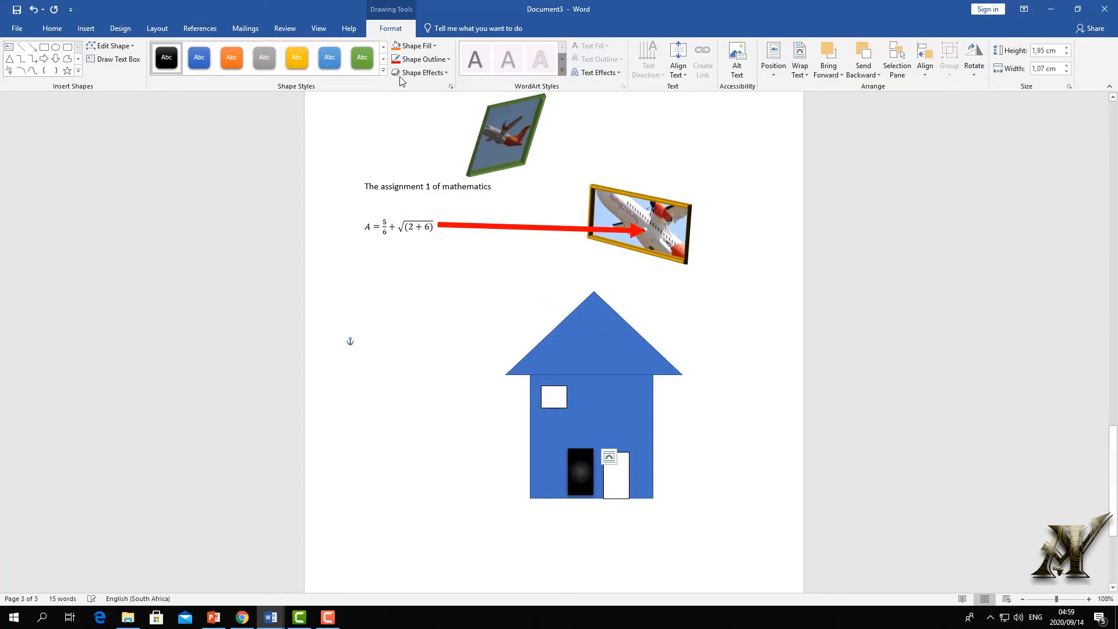
- Set the door's outline weight, tilt it with a 3-D rotation preset, and place it beside the white door
left_click(448, 60)
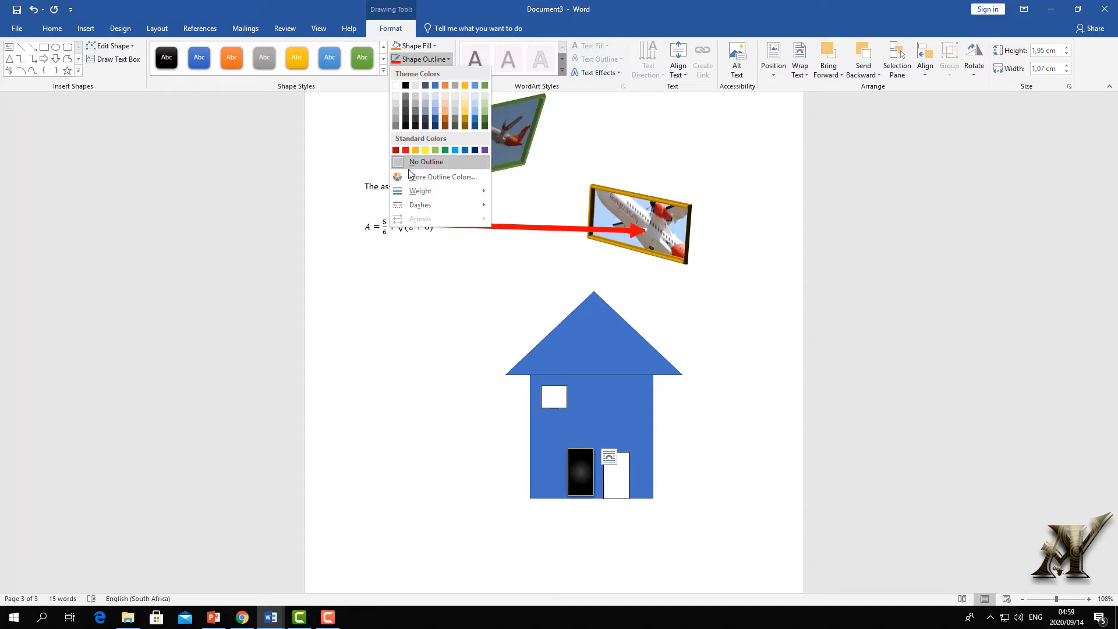
mouse_move(414, 194)
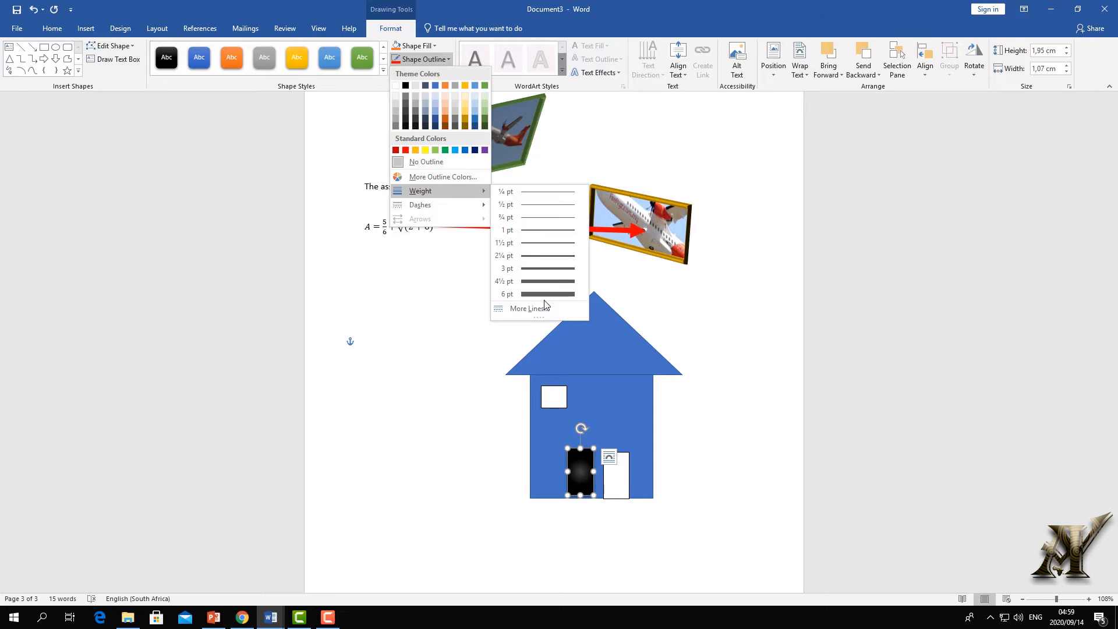
left_click(535, 281)
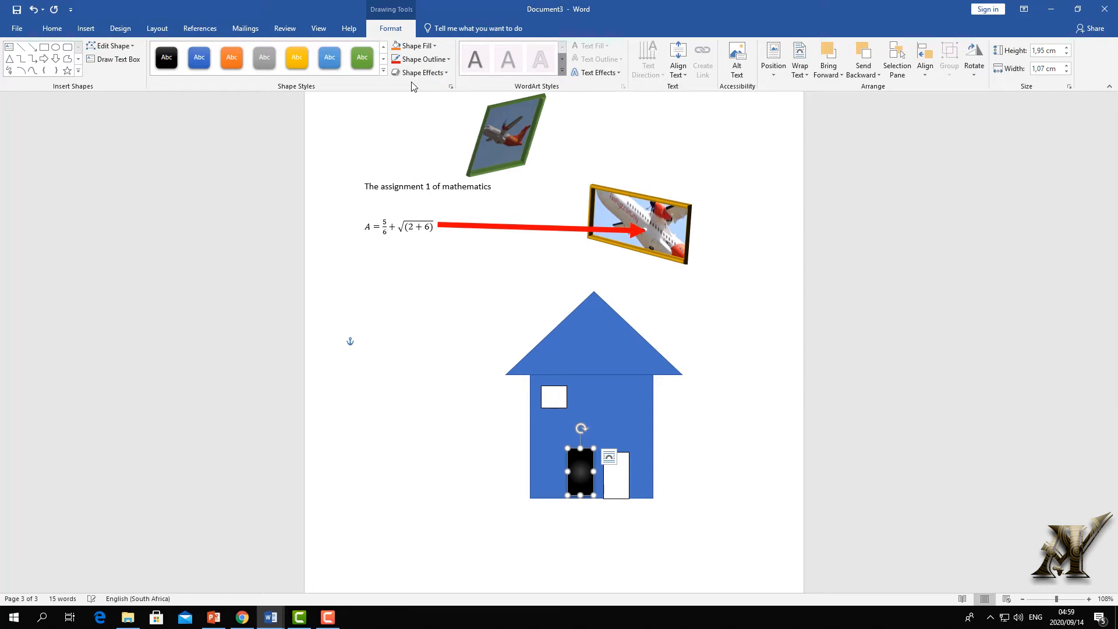
left_click(444, 74)
mouse_move(439, 253)
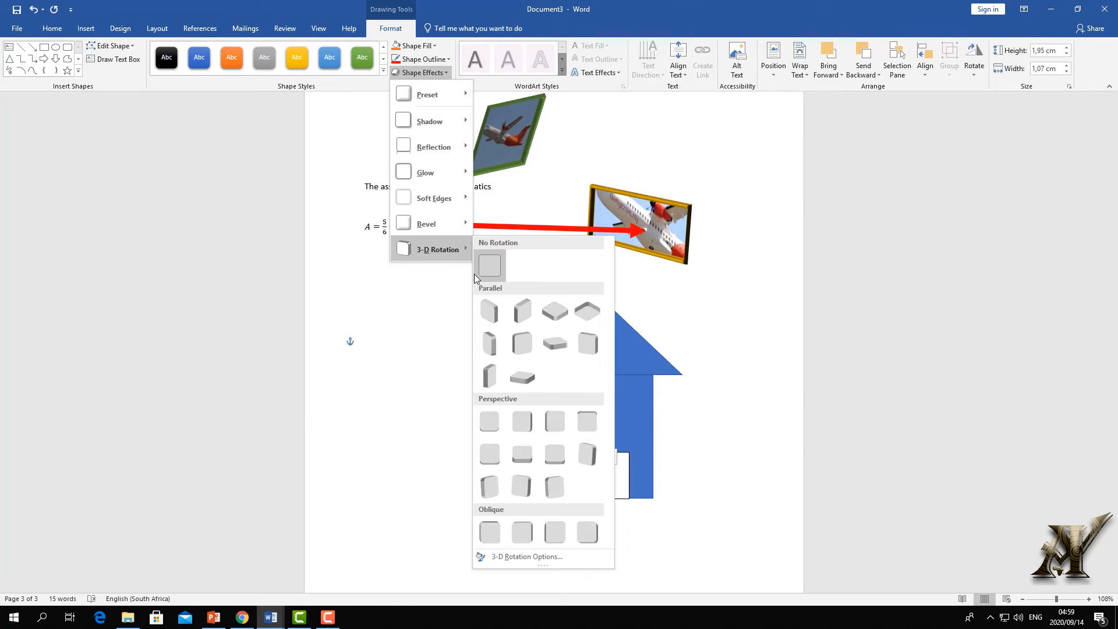
left_click(486, 379)
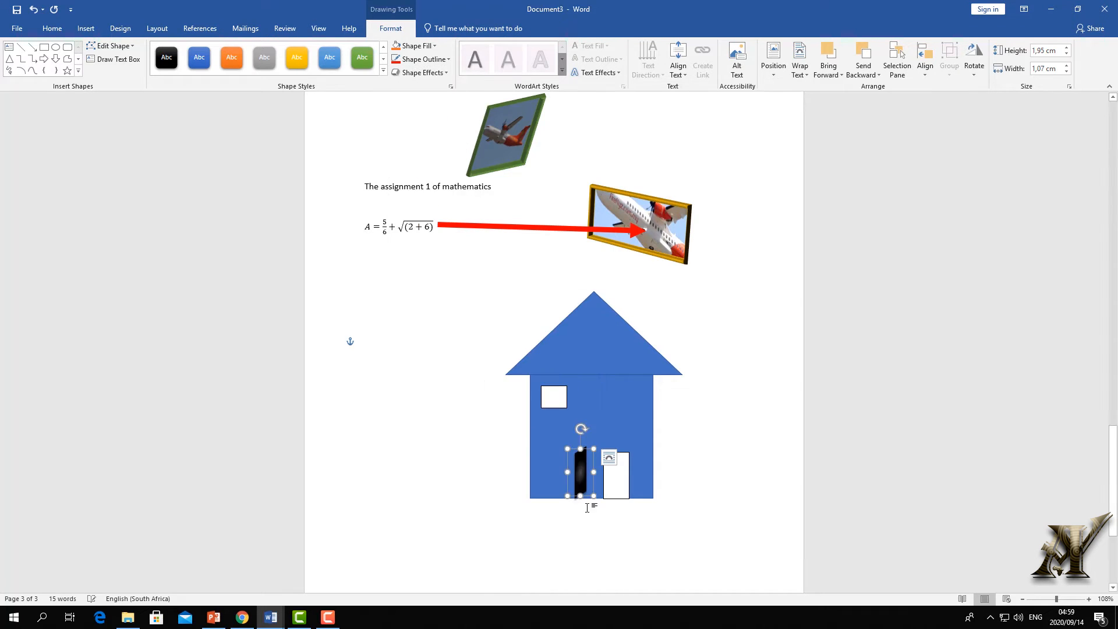
left_click_drag(581, 475, 599, 480)
left_click(693, 439)
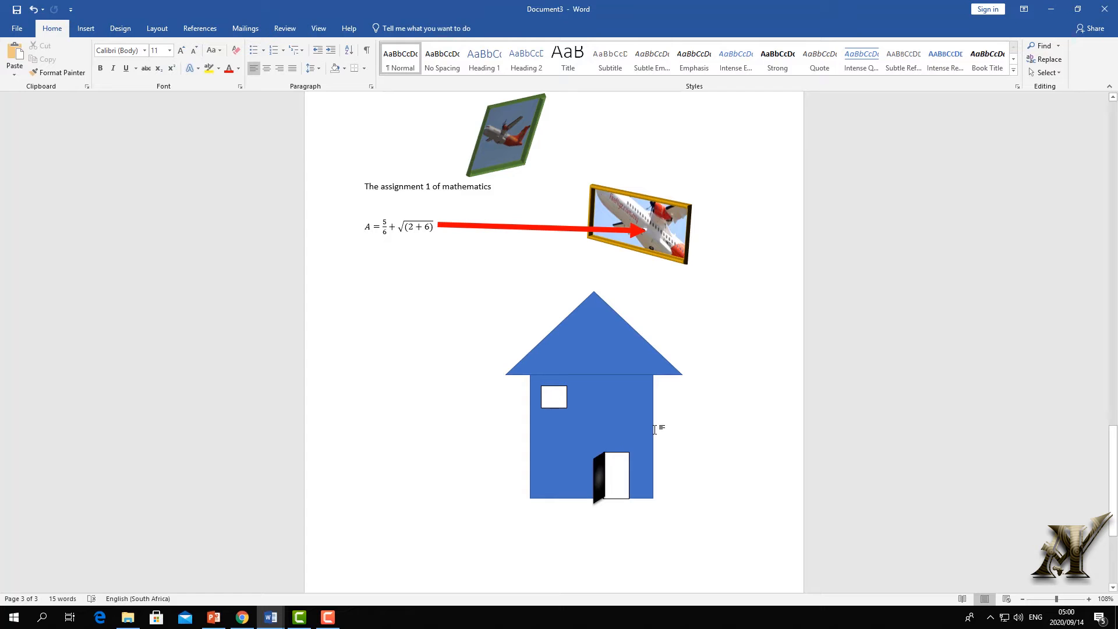
- Apply the black shape style to the roof triangle
left_click(599, 349)
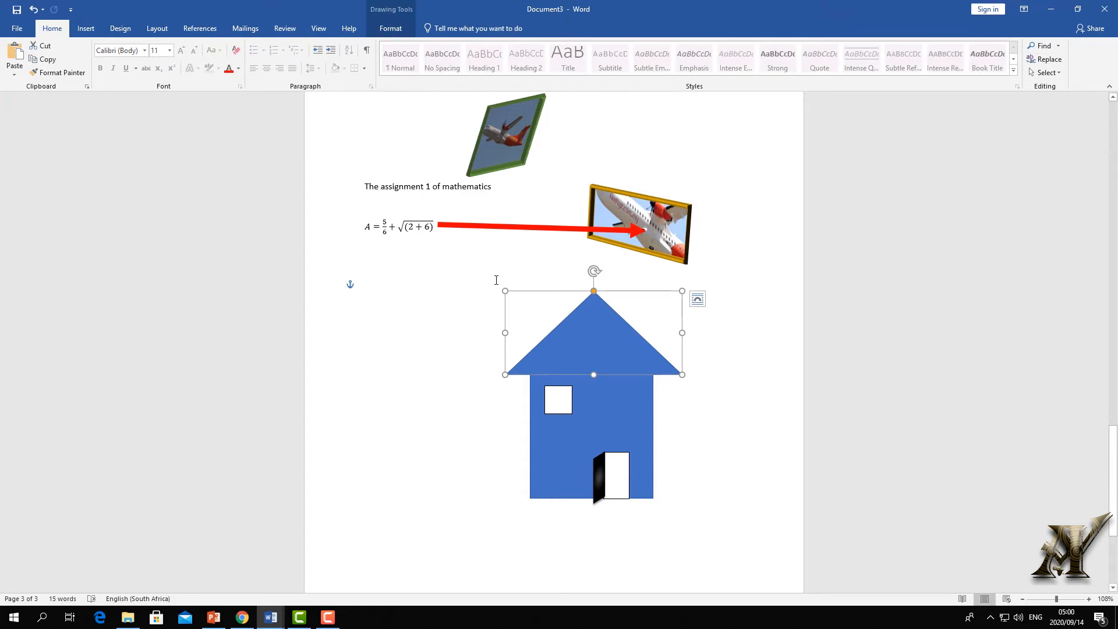
left_click(387, 29)
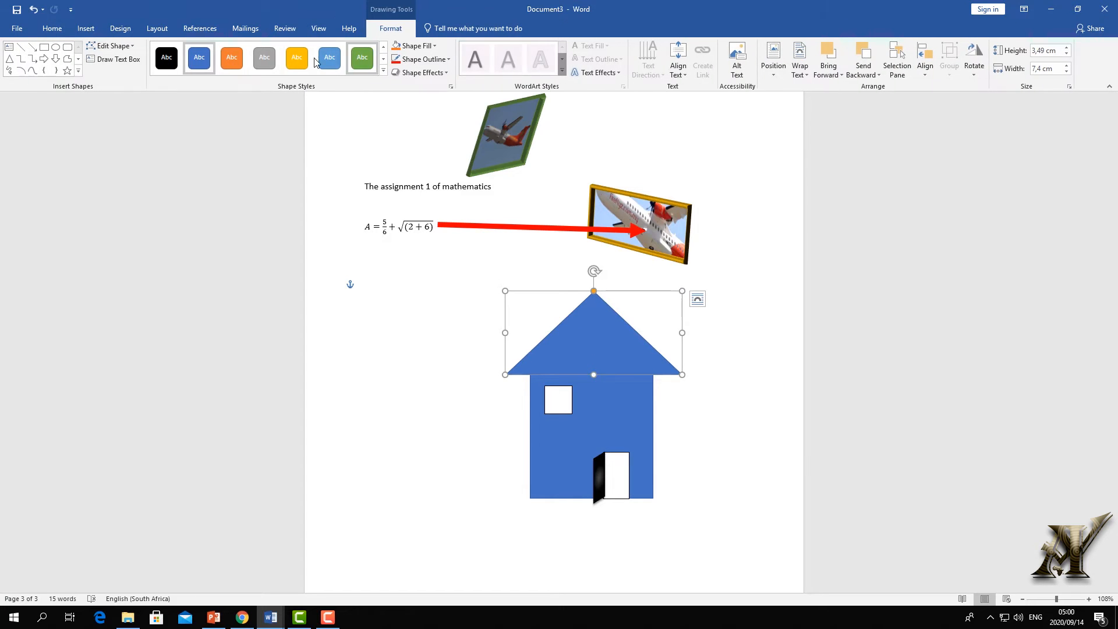
left_click(383, 70)
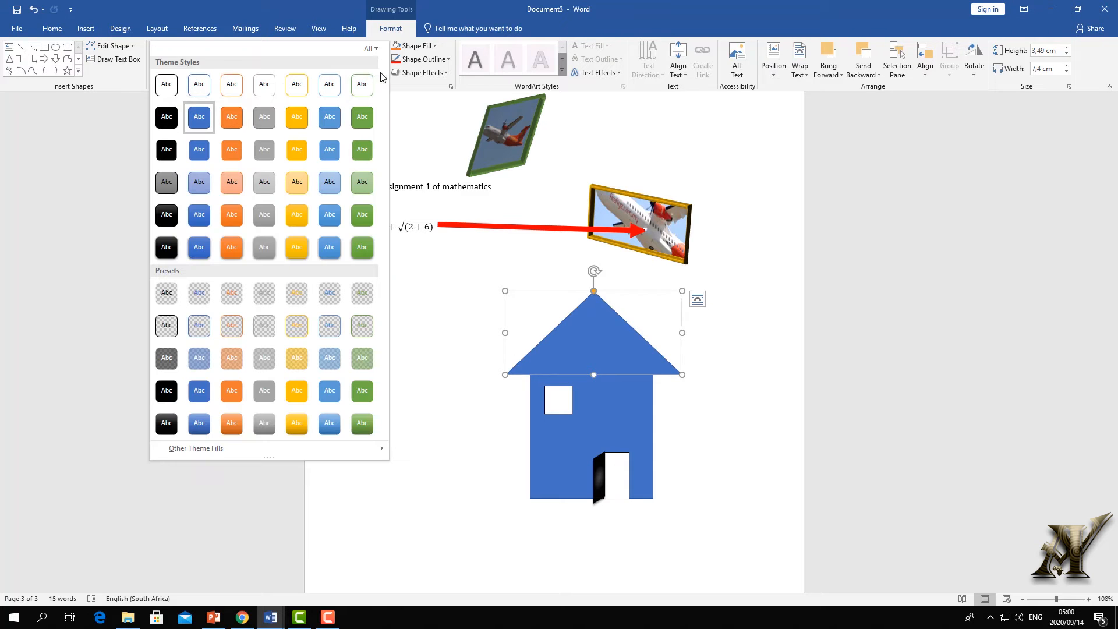
left_click(176, 248)
- Fill the house body light green and give it a 6 pt outline
left_click(606, 428)
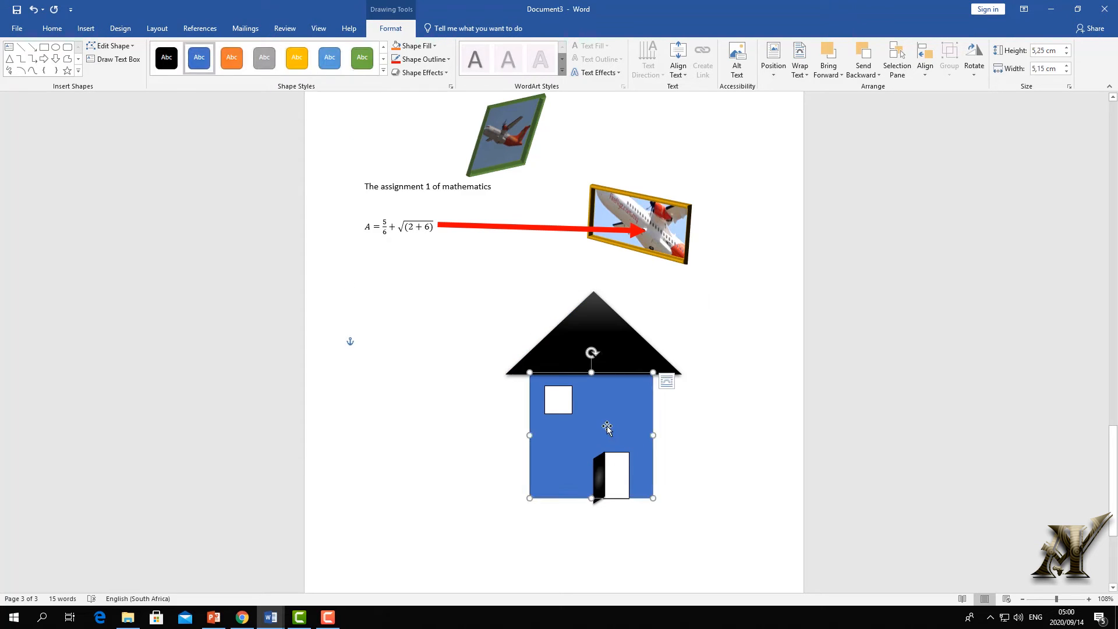
left_click(438, 45)
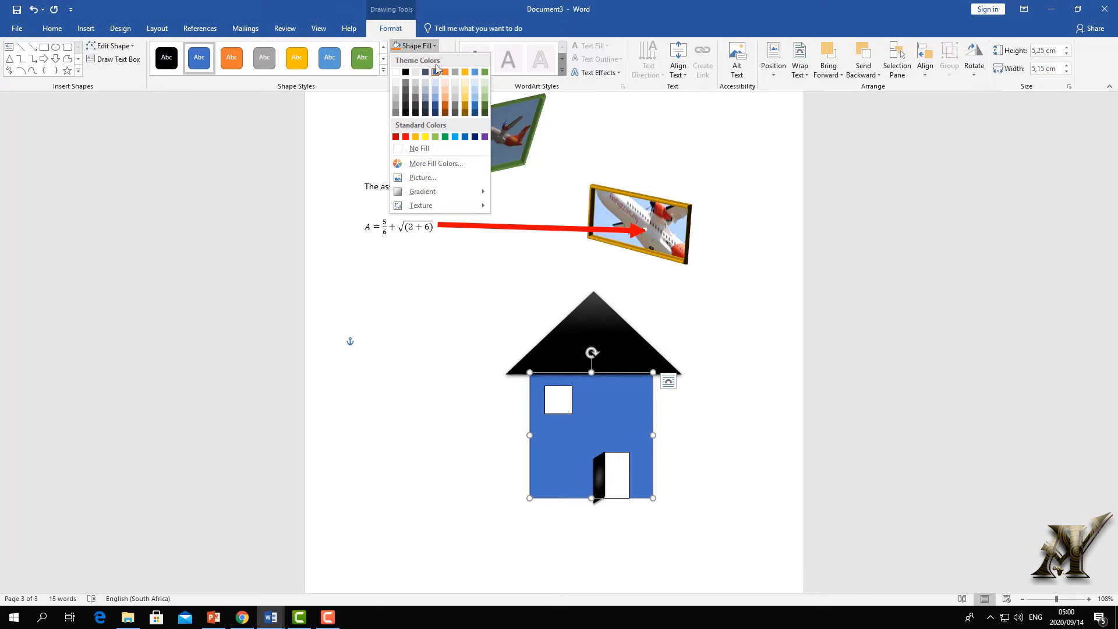
left_click(435, 137)
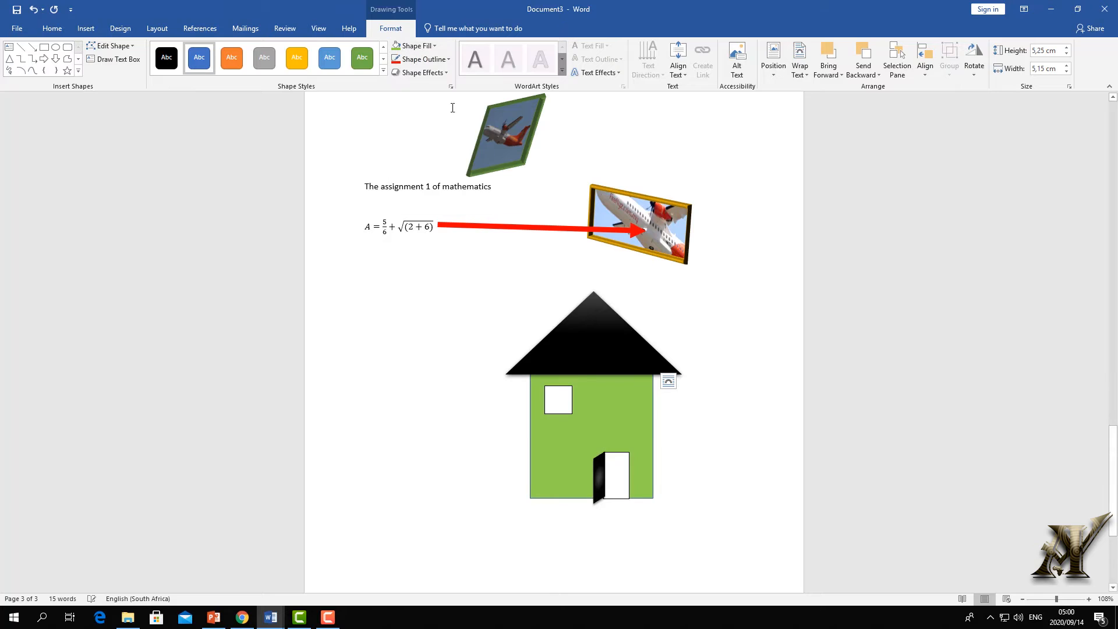
left_click(423, 59)
mouse_move(420, 191)
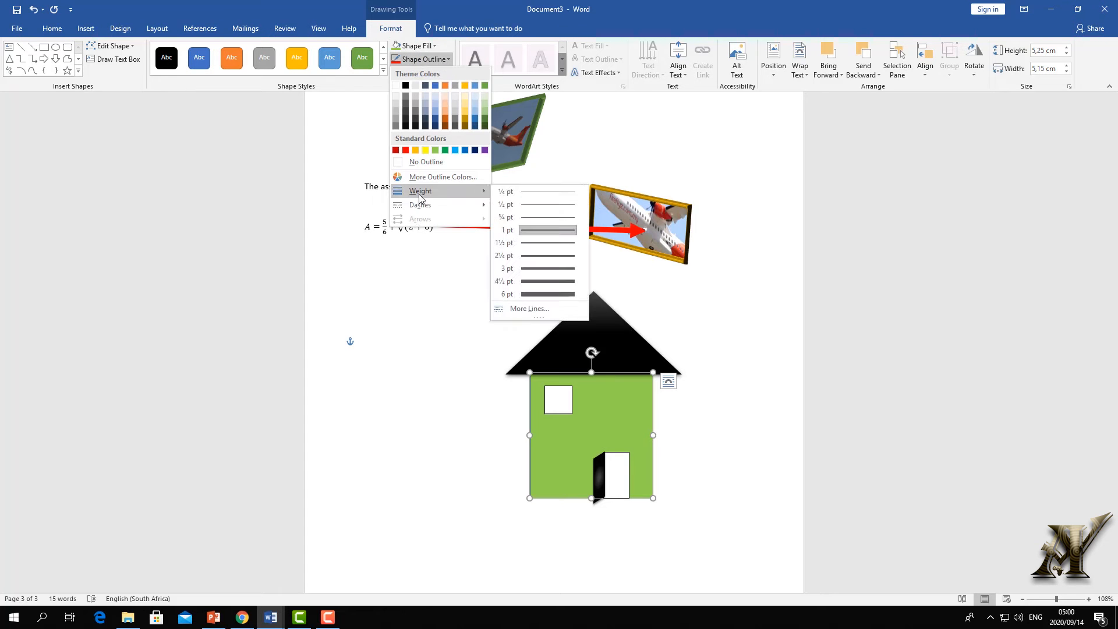
left_click(551, 294)
left_click(350, 341)
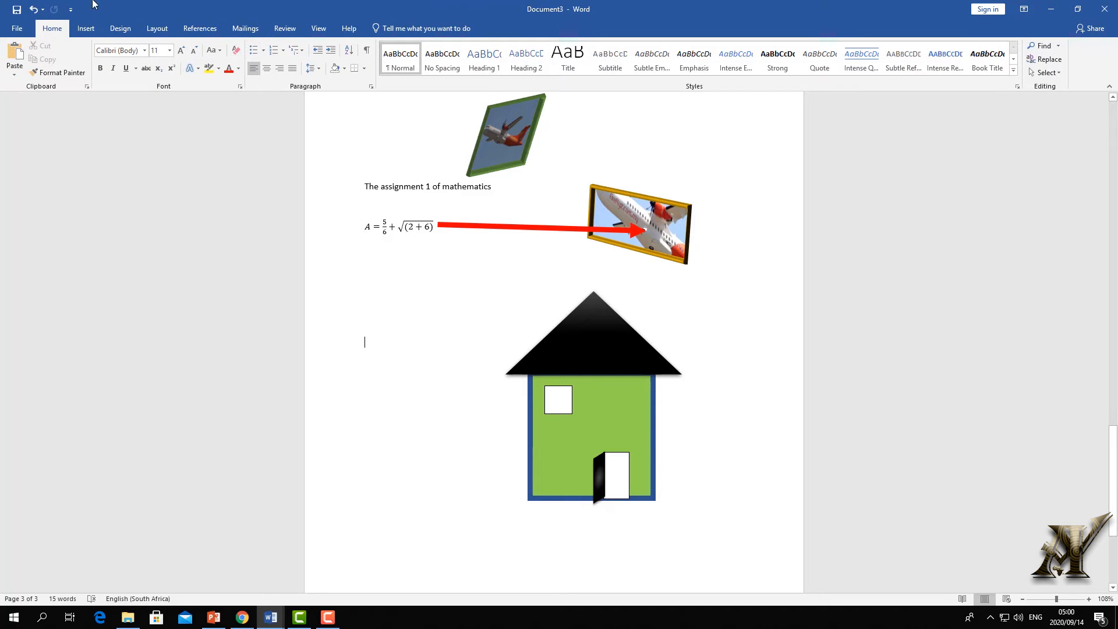
left_click(88, 29)
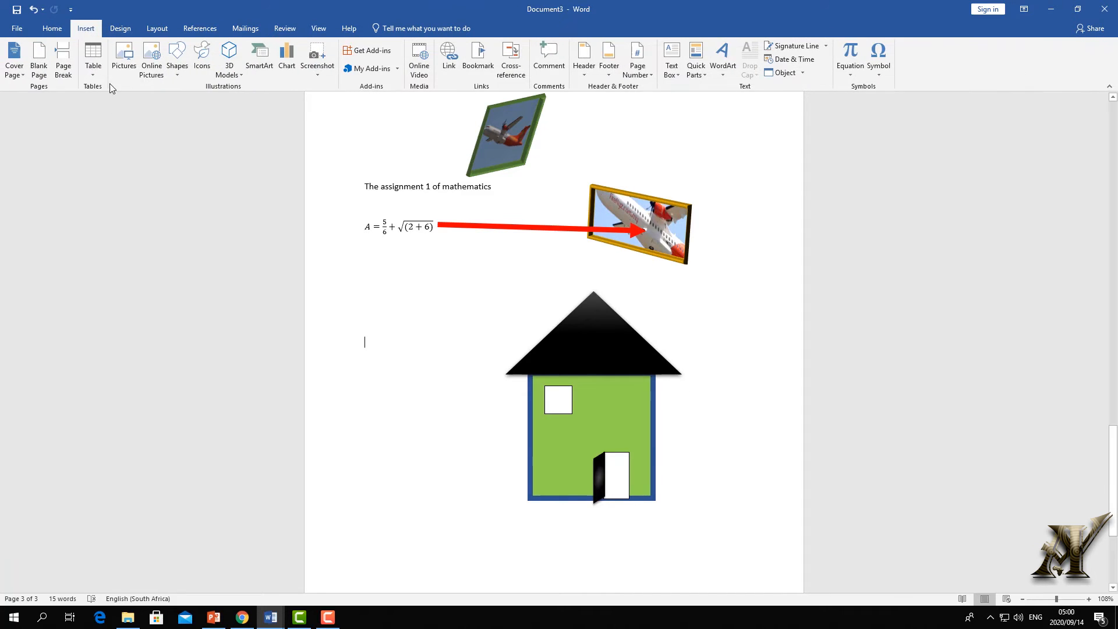
- Draw a rectangle left of the house, matching the wall's height
left_click(172, 77)
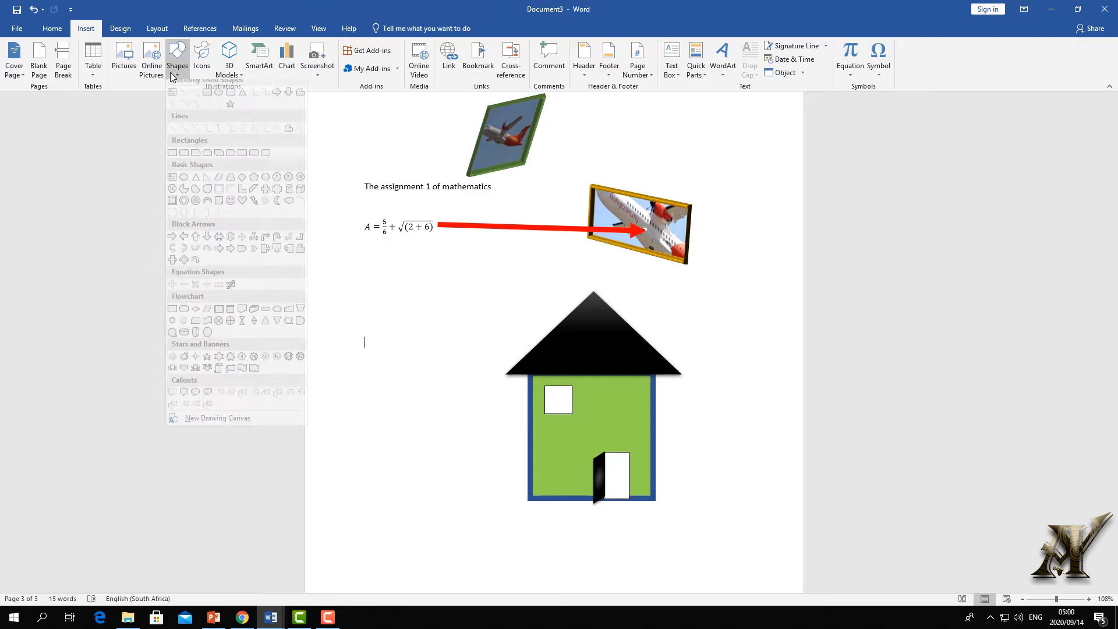
left_click(206, 99)
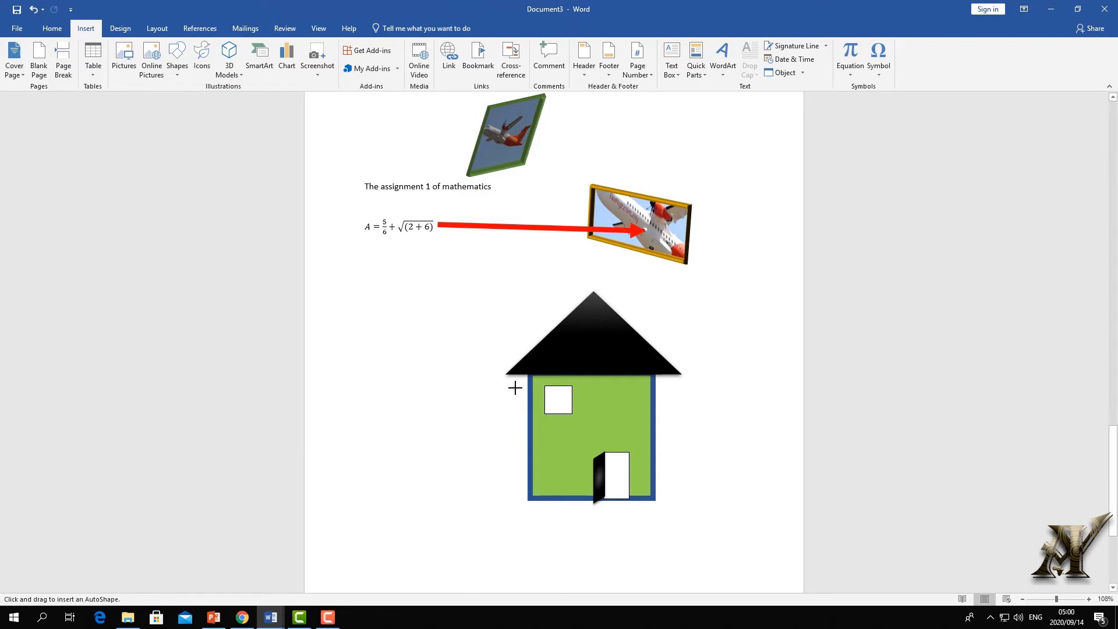
left_click_drag(517, 379, 342, 507)
left_click_drag(409, 449, 418, 449)
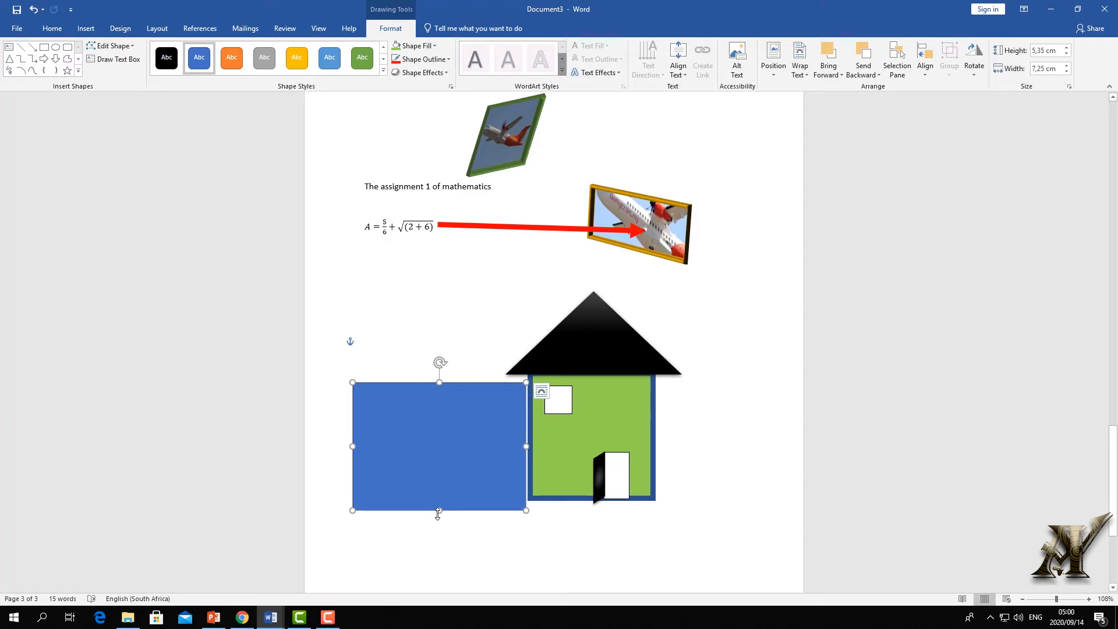
left_click_drag(438, 508, 438, 498)
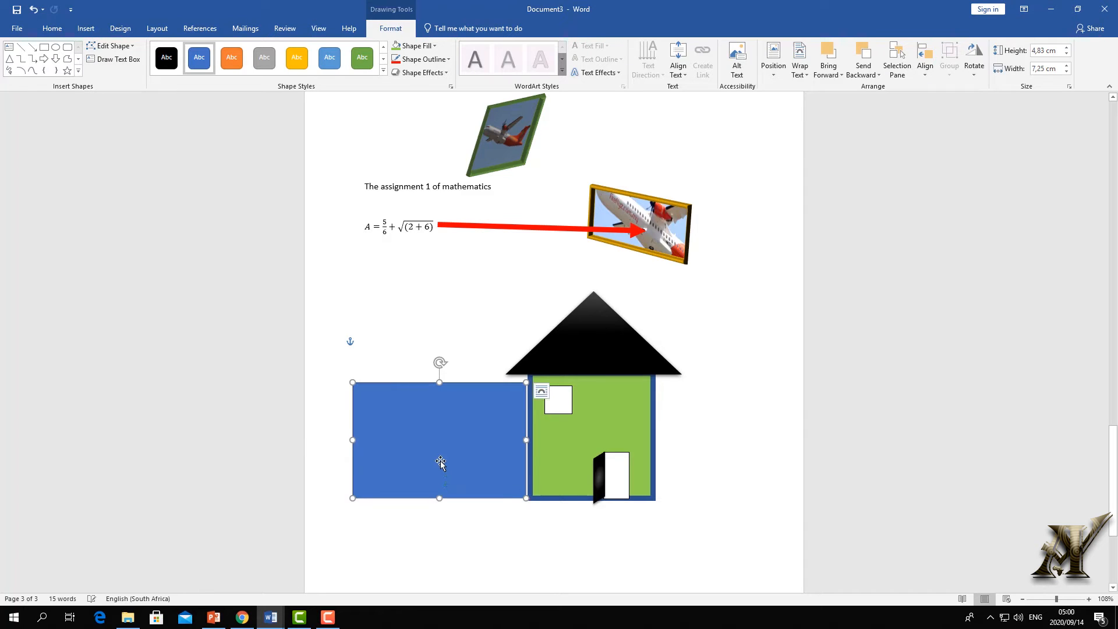
left_click(450, 356)
left_click(445, 392)
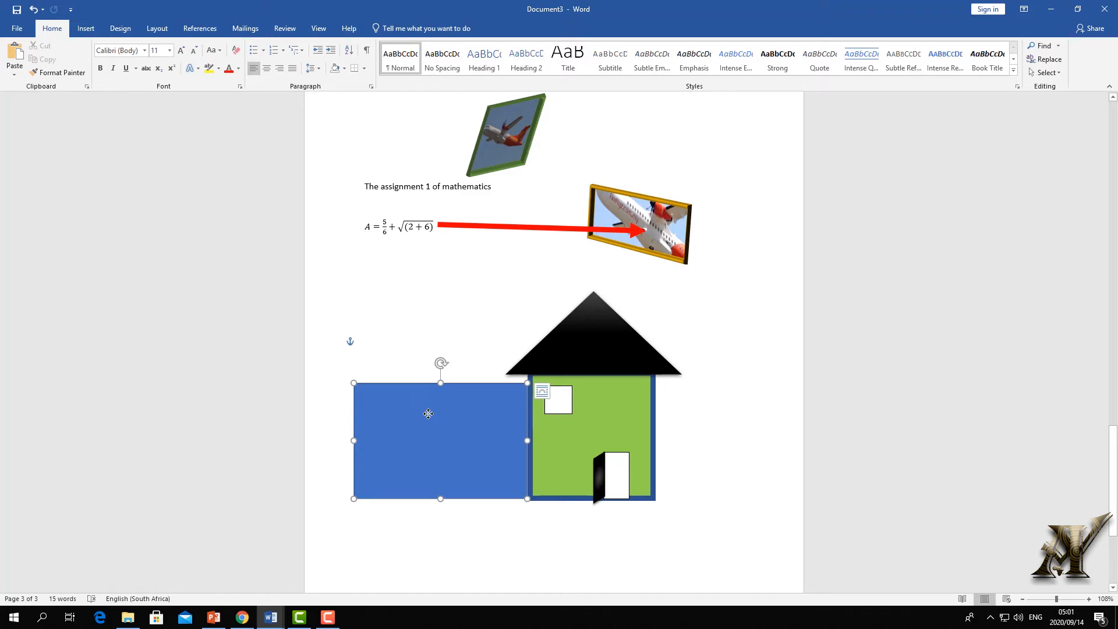
- Copy the rectangle to the right of the house and fill both rectangles yellow
right_click(477, 429)
right_click(454, 262)
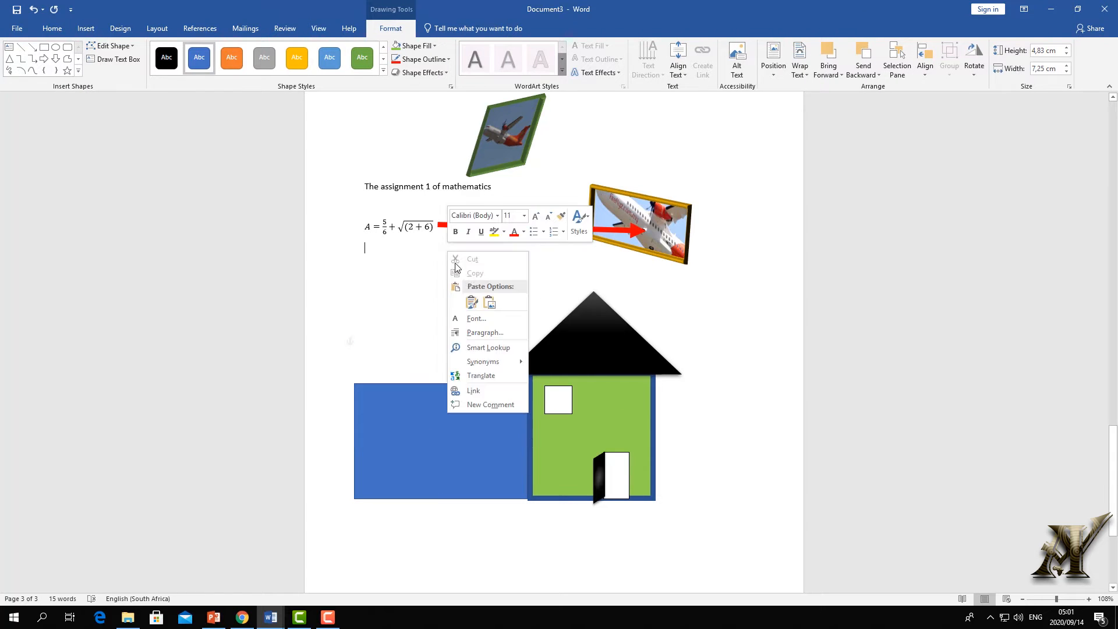
left_click(472, 297)
left_click_drag(439, 305, 735, 450)
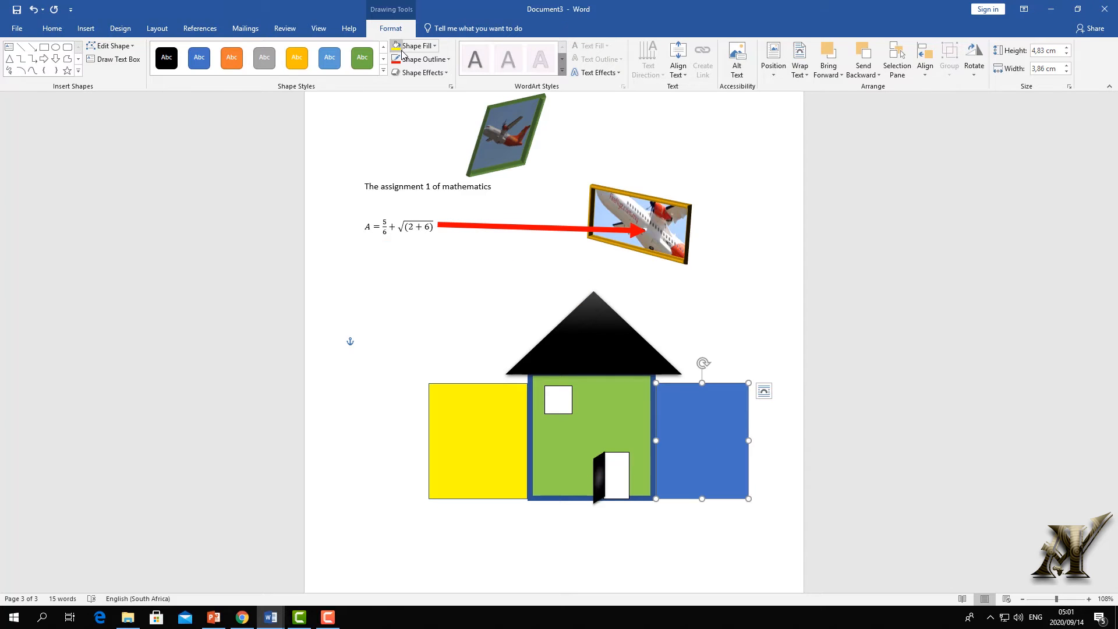
left_click(412, 46)
left_click(481, 283)
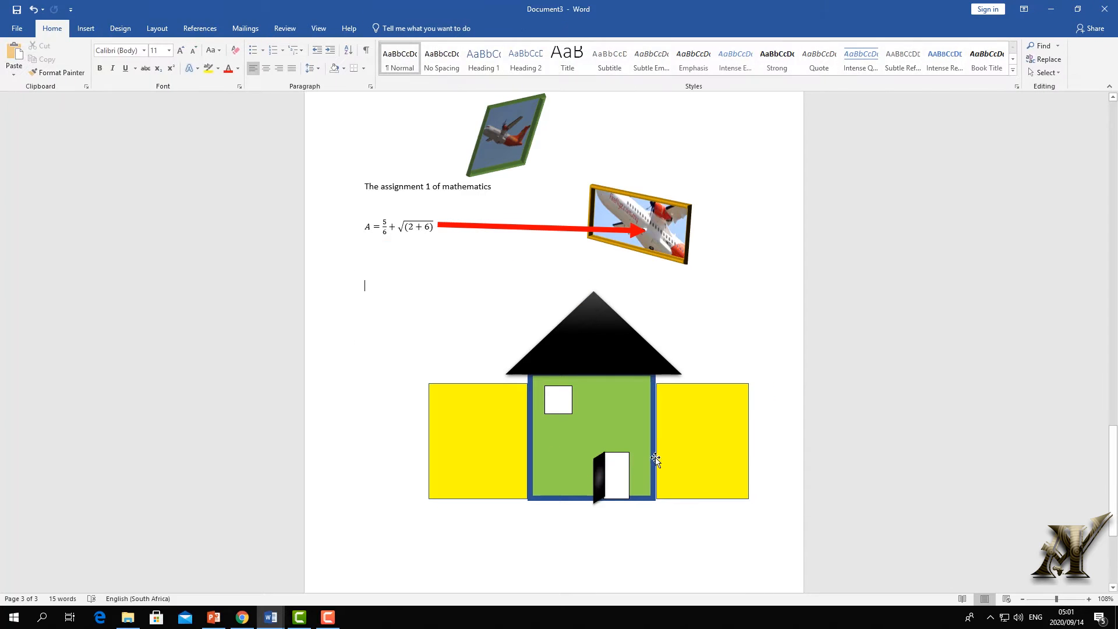
left_click(447, 411)
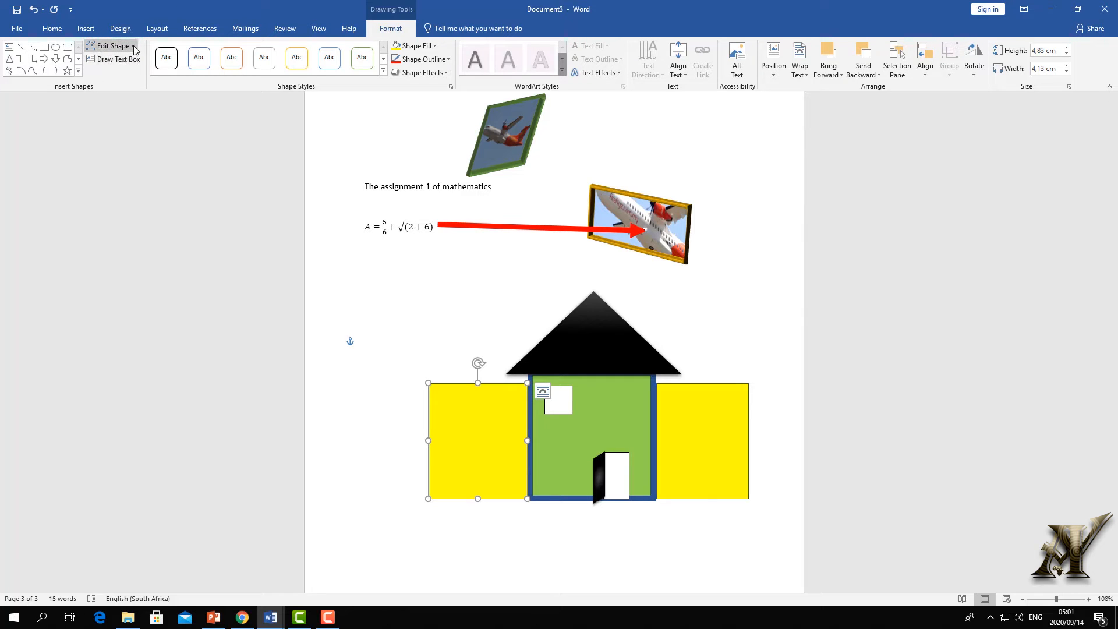
- Nudge the left yellow rectangle slightly to the left
left_click(78, 71)
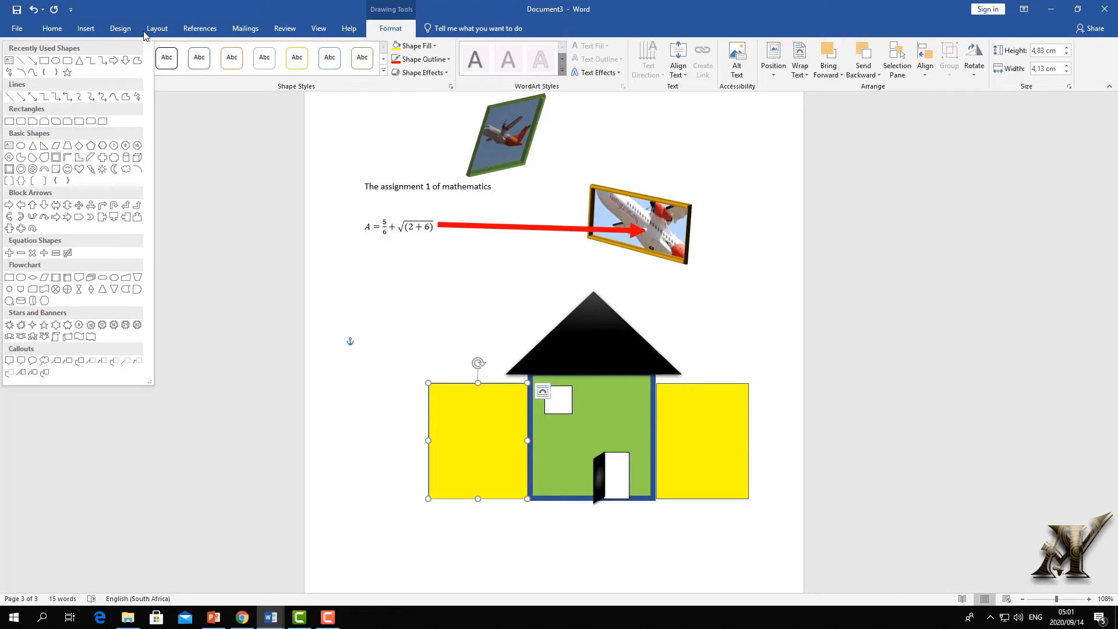
left_click(380, 143)
left_click(84, 32)
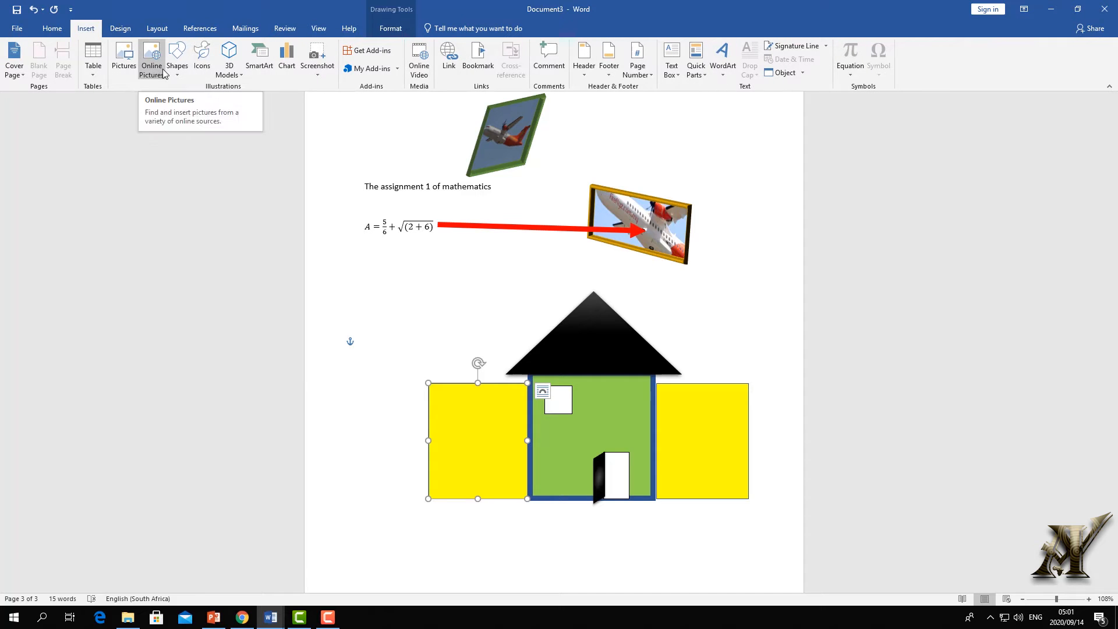
left_click(177, 58)
left_click(400, 260)
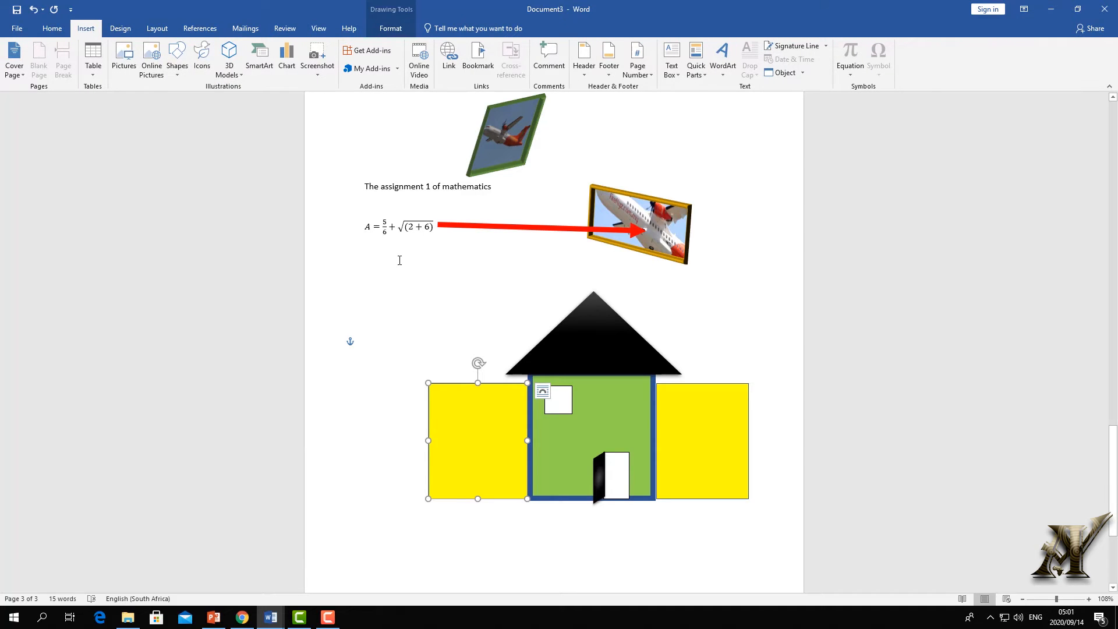
left_click_drag(492, 432, 489, 432)
- Draw a 5-point star inside the left yellow rectangle and fill it red
left_click(389, 28)
left_click(78, 70)
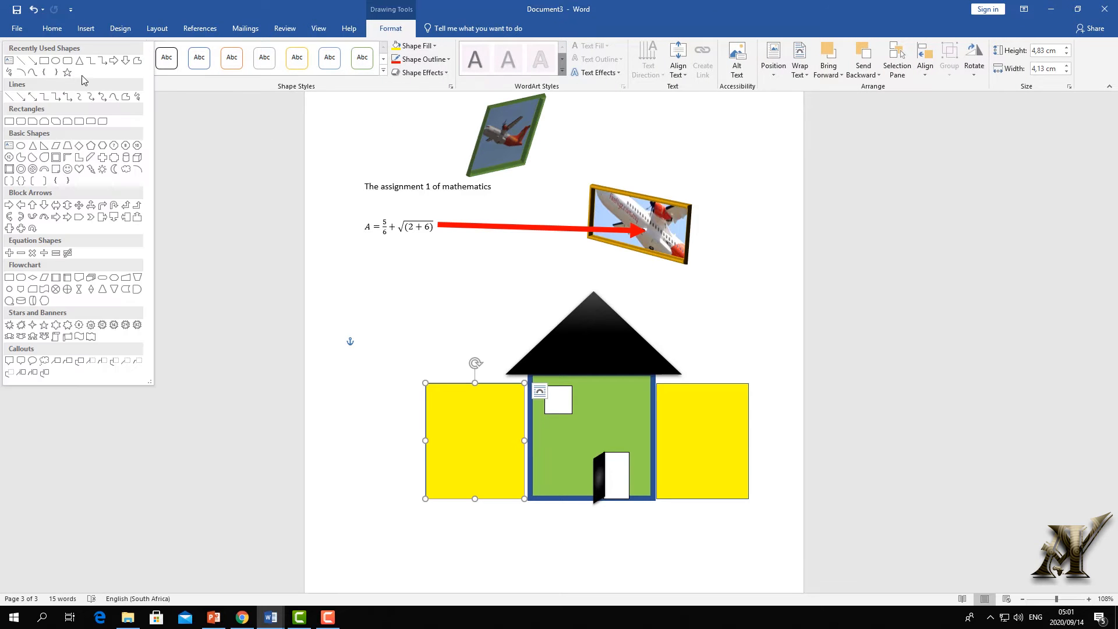
left_click(68, 73)
left_click_drag(461, 421, 506, 462)
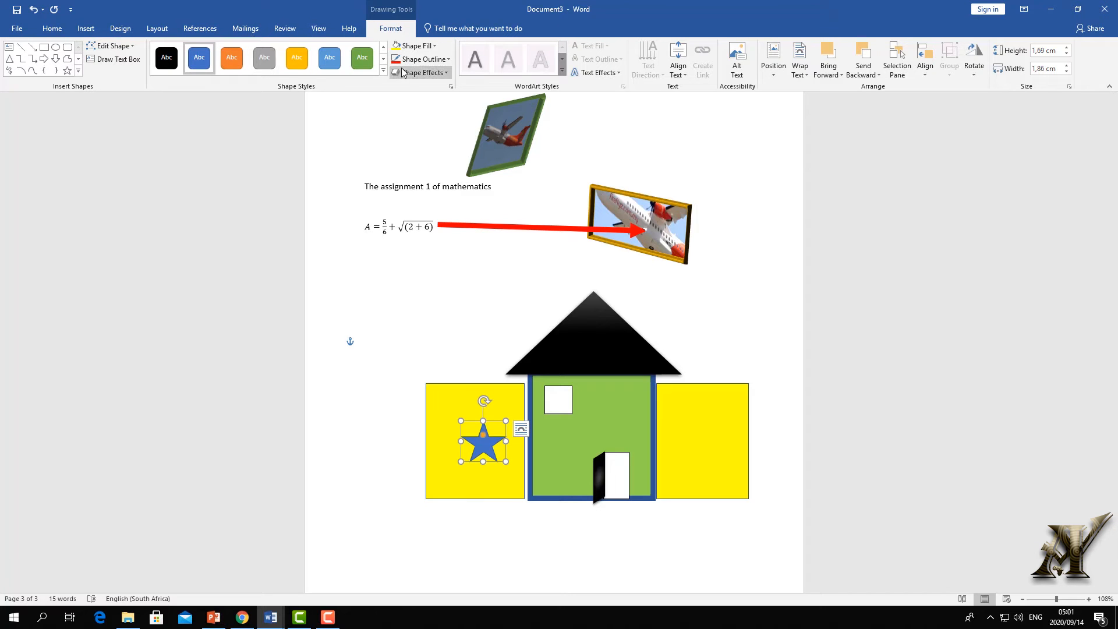
left_click(426, 60)
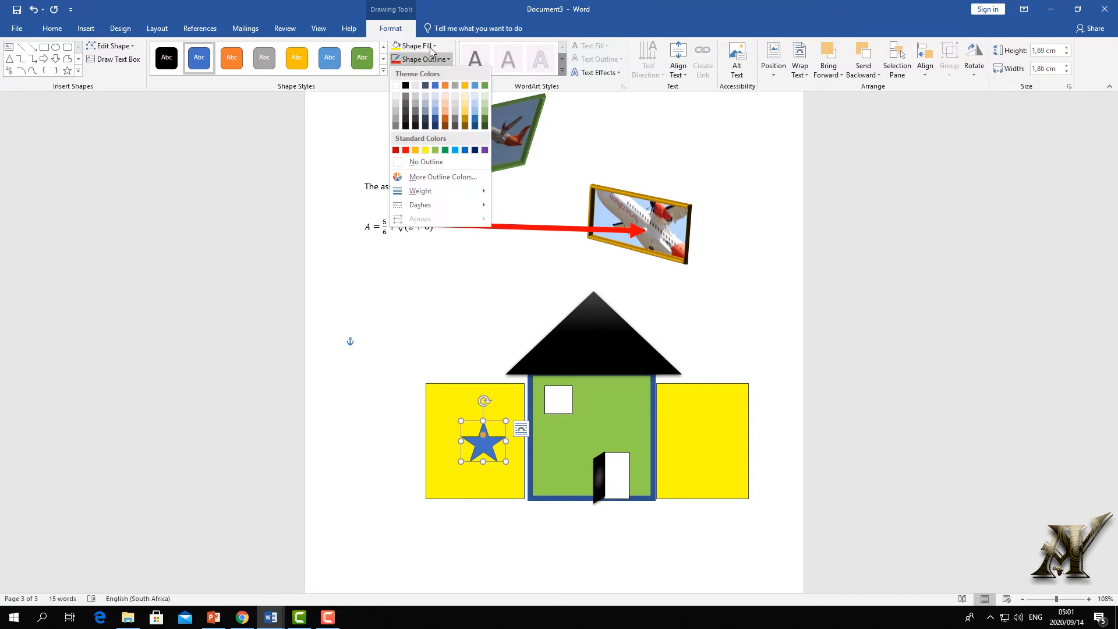
left_click(414, 45)
left_click(406, 138)
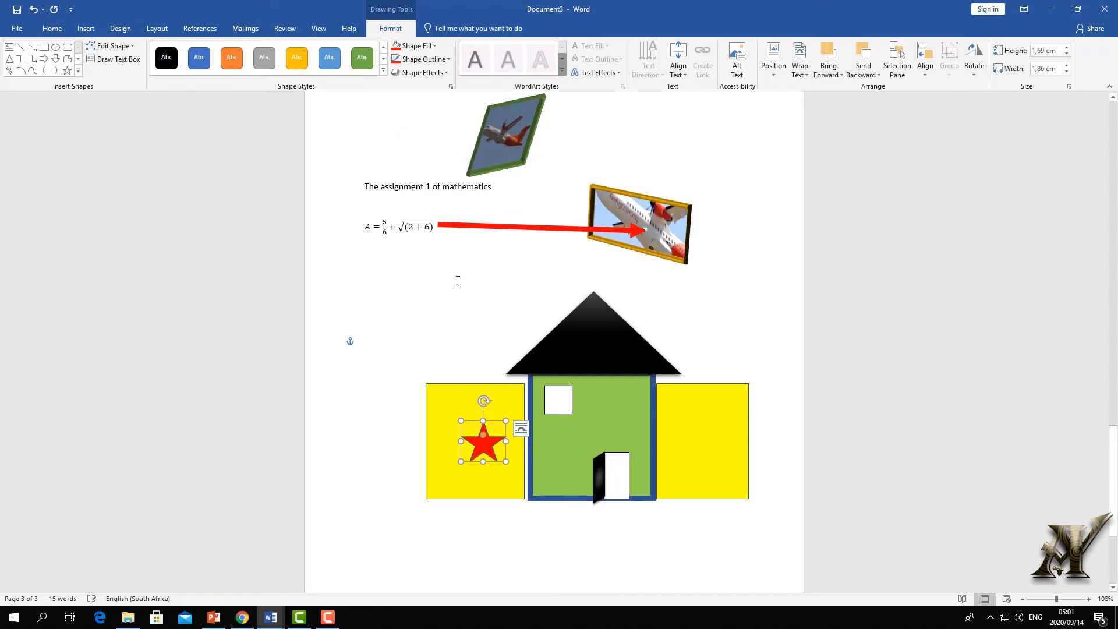
left_click(432, 350)
left_click_drag(465, 423, 467, 421)
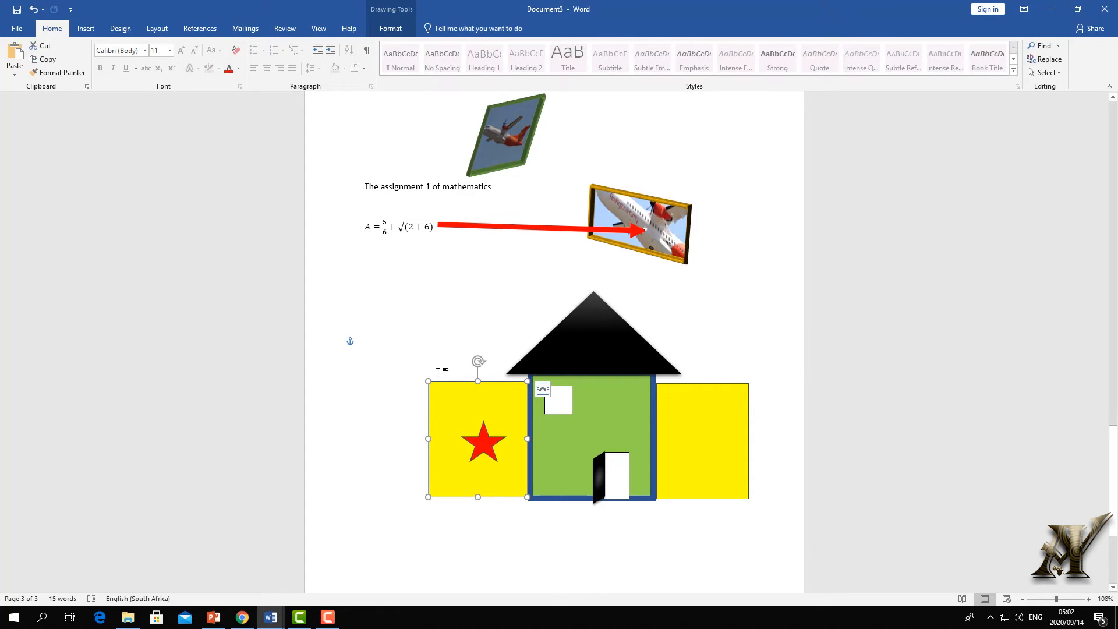
- Change the left yellow rectangle to the Flowchart: Document shape for a wavy bottom
left_click(385, 29)
left_click(110, 46)
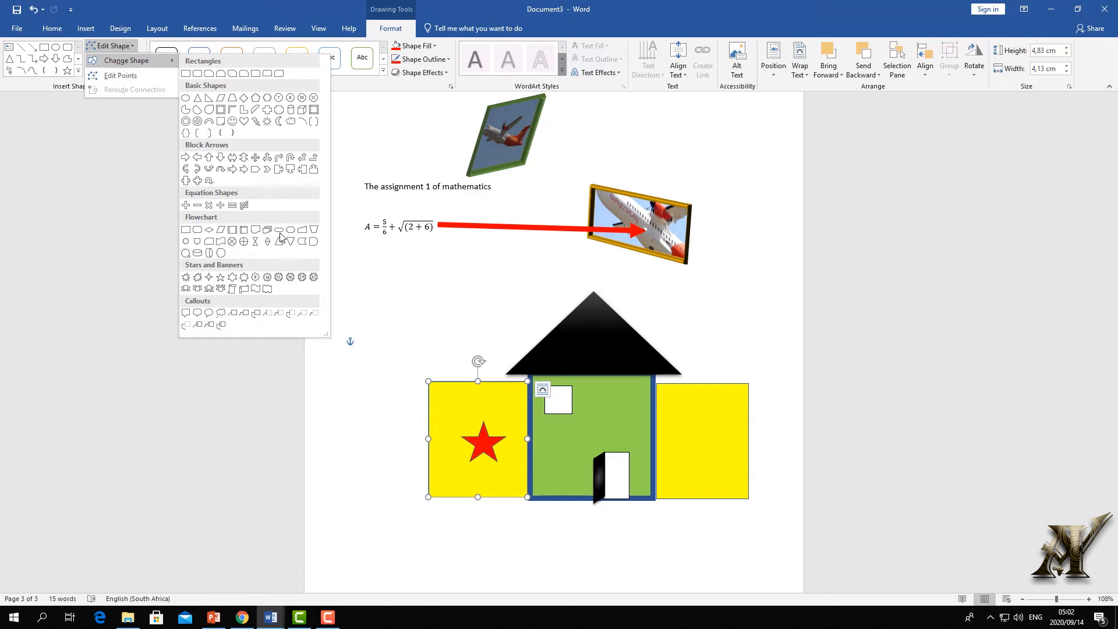
left_click(255, 229)
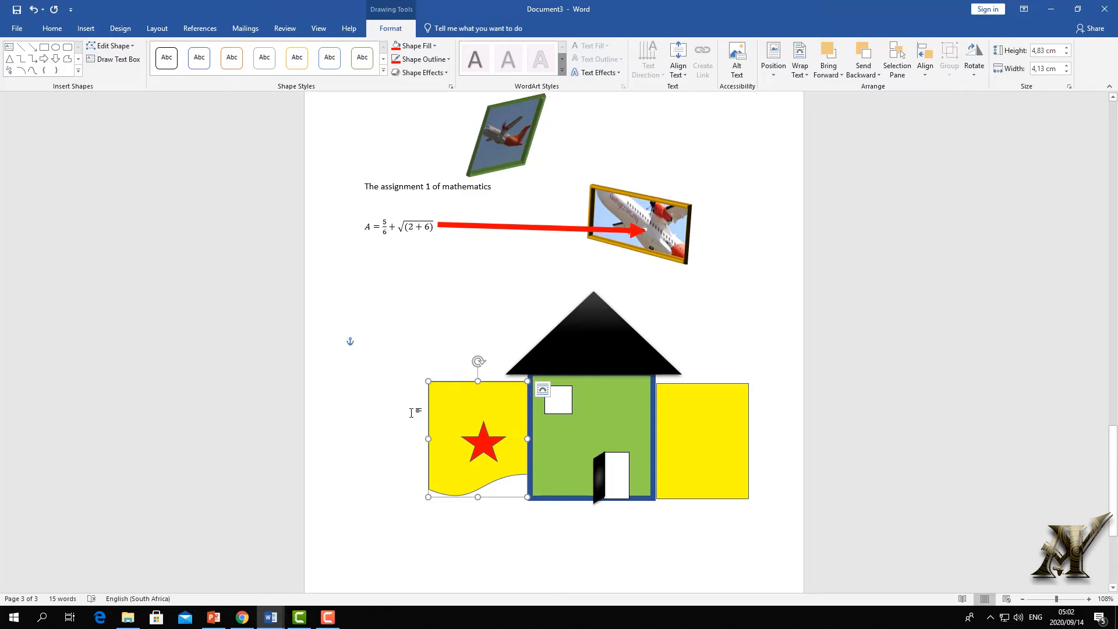
left_click(132, 47)
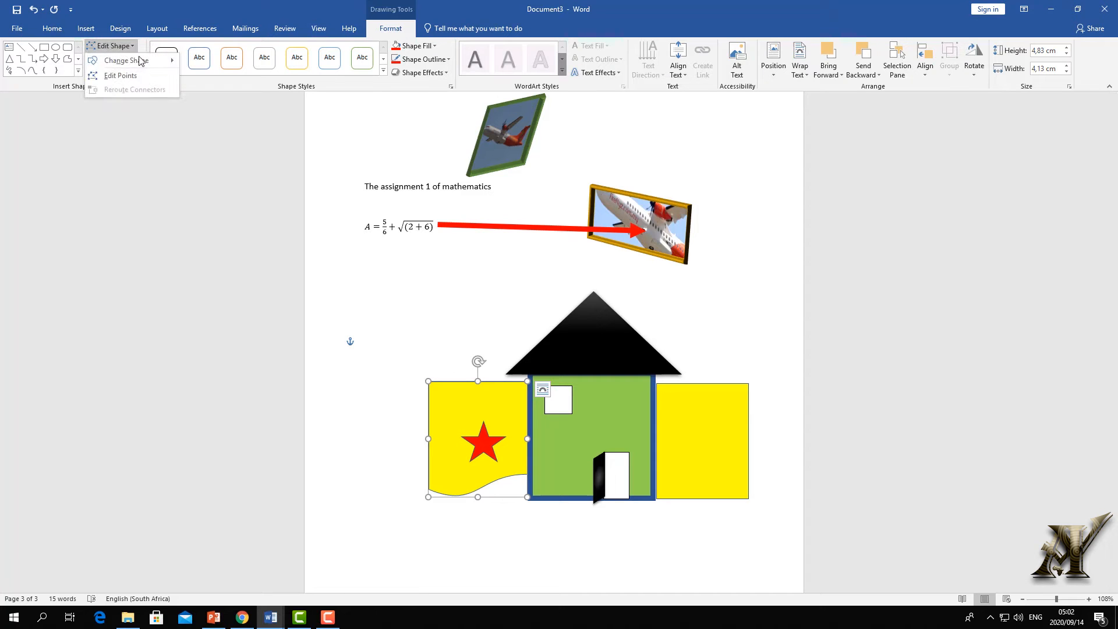
left_click(491, 450)
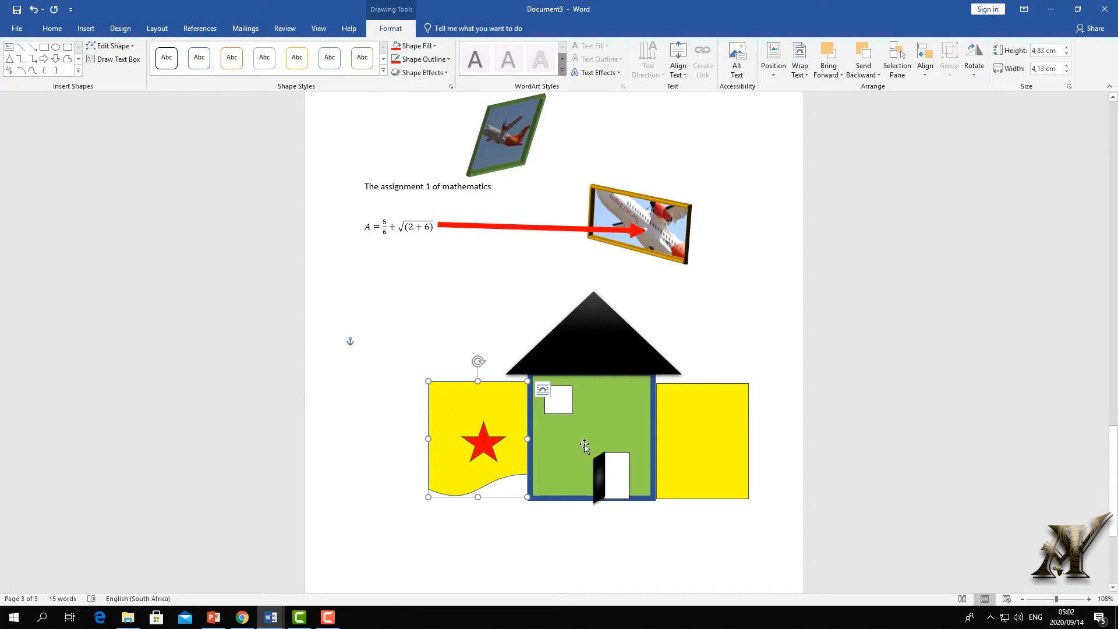
- Edit the right panel's points into a curtain-like curve and rotate it upside down
left_click(704, 444)
left_click(130, 46)
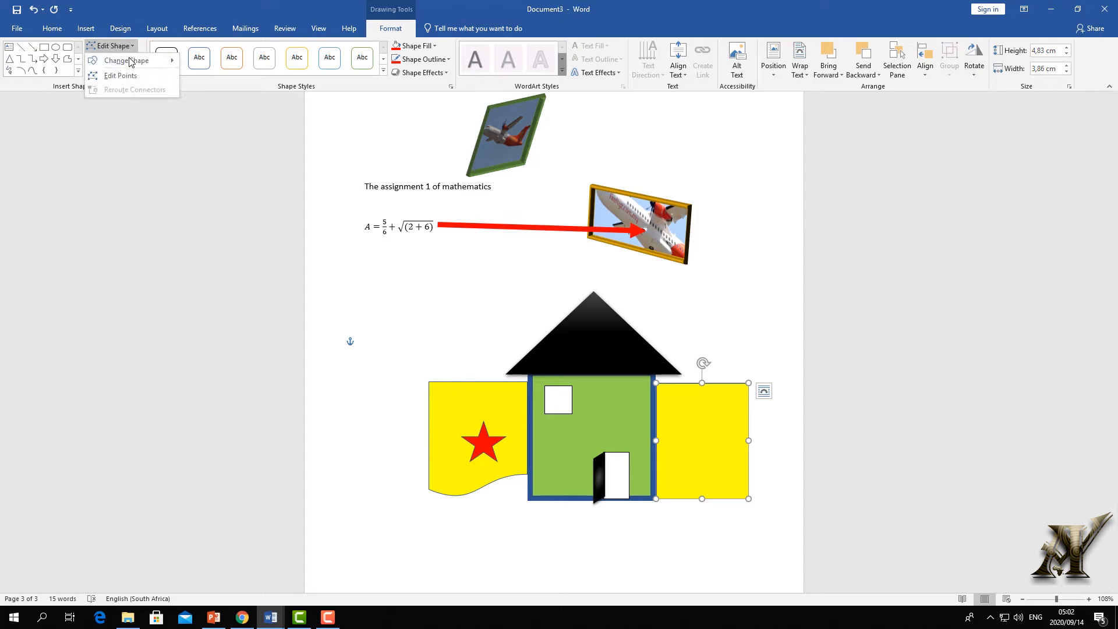
left_click(124, 77)
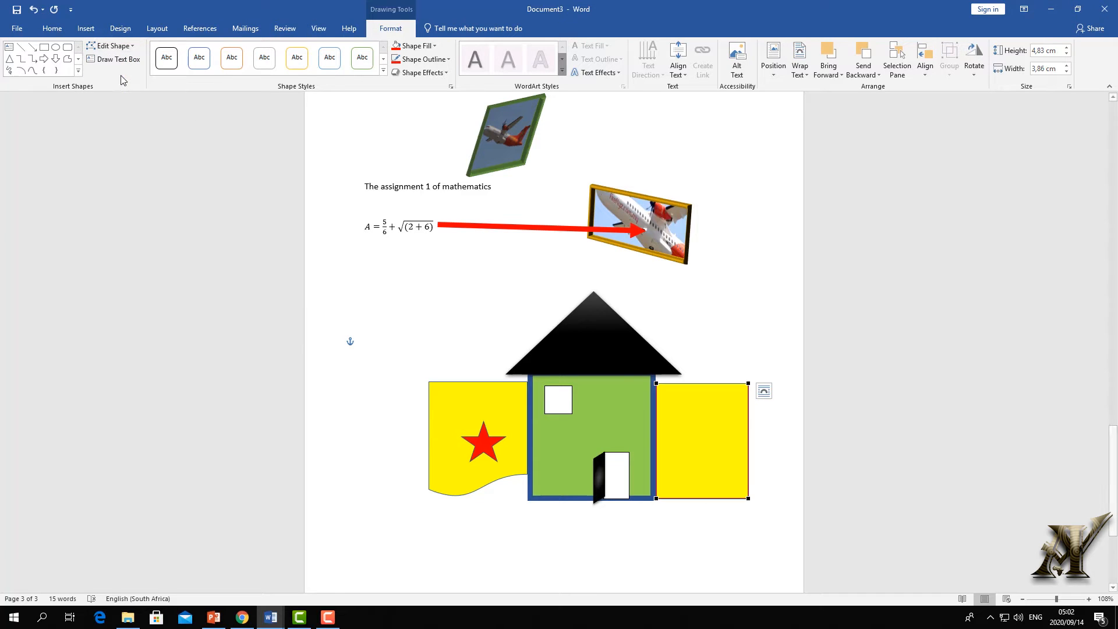
left_click_drag(658, 498, 706, 483)
left_click(729, 316)
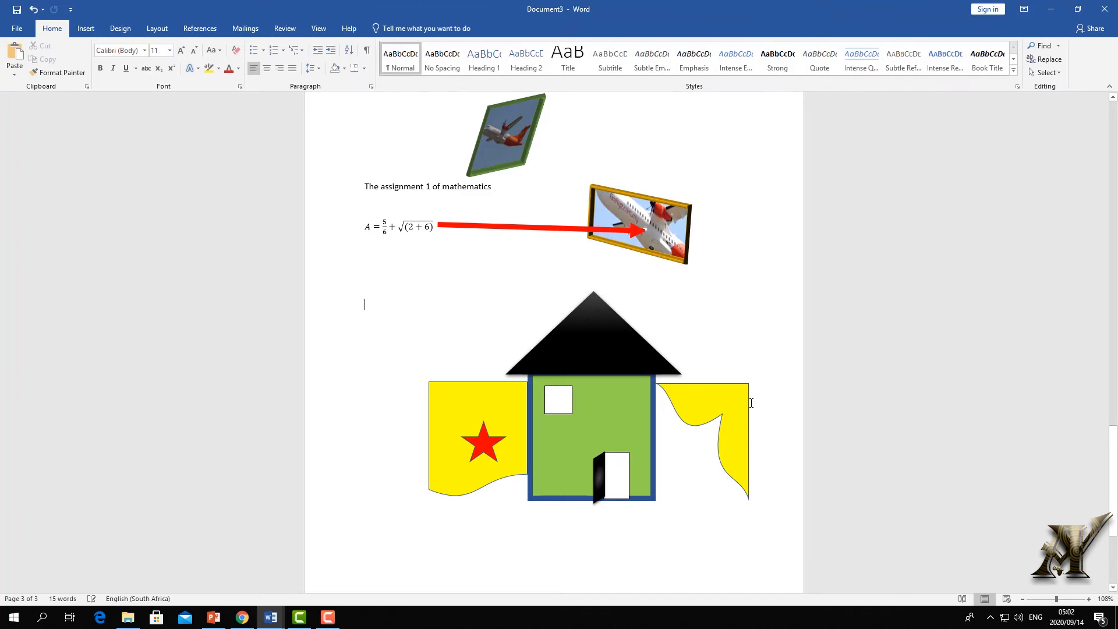
left_click(743, 406)
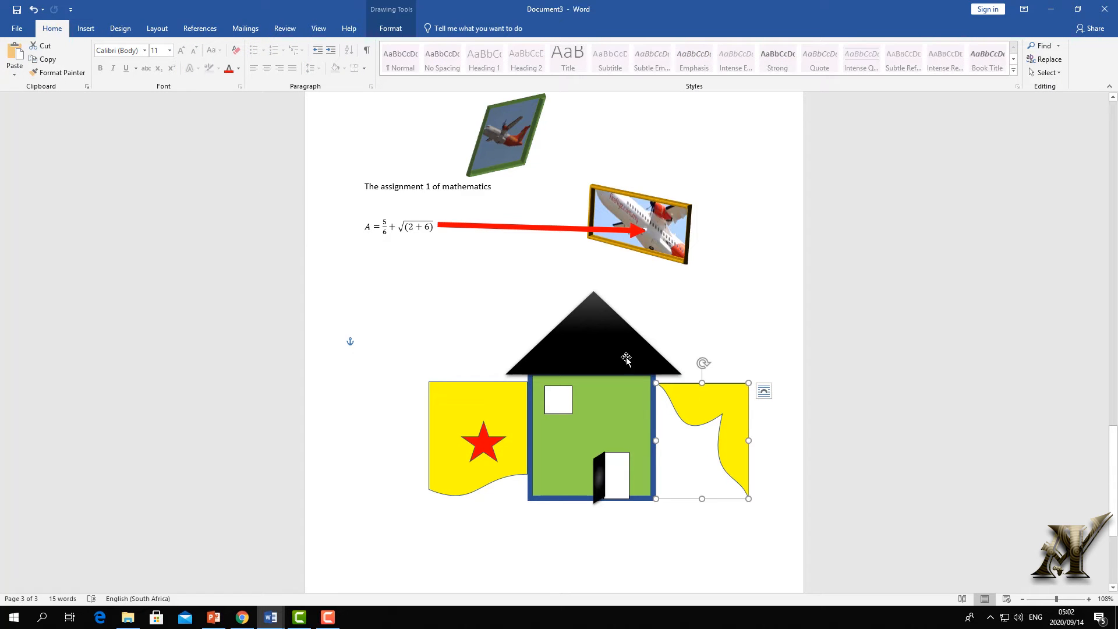
left_click_drag(702, 365, 706, 557)
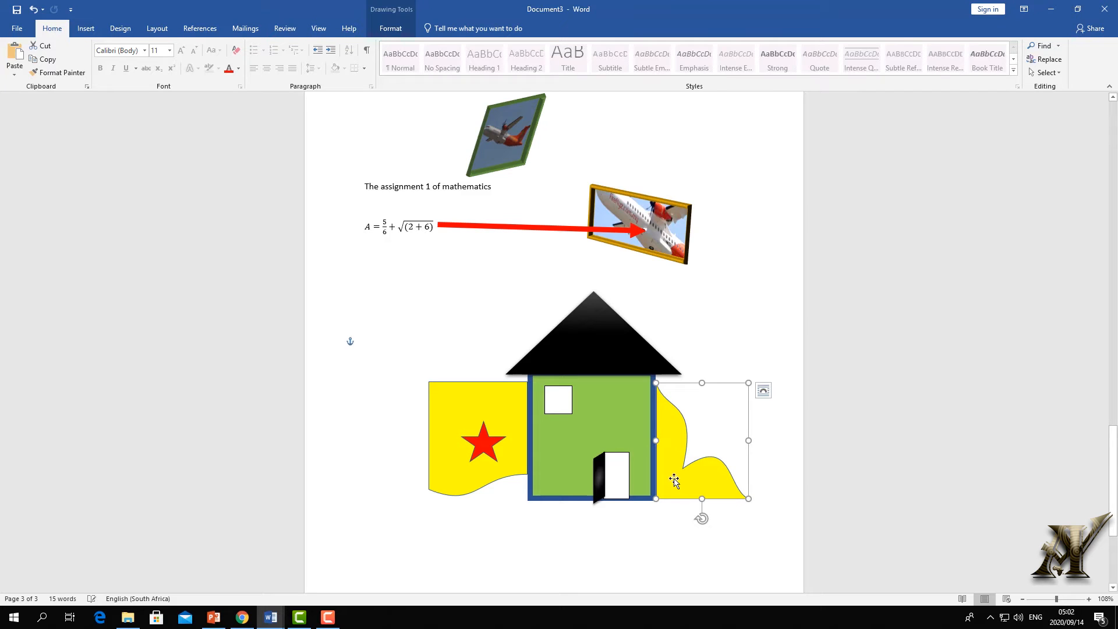
left_click(725, 347)
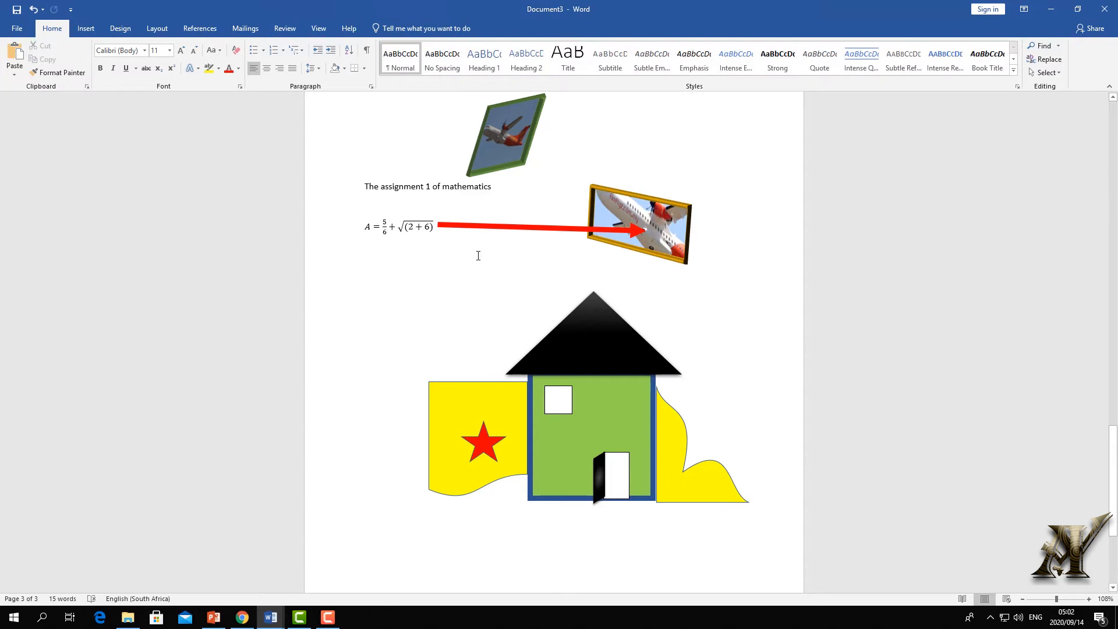
left_click(486, 407)
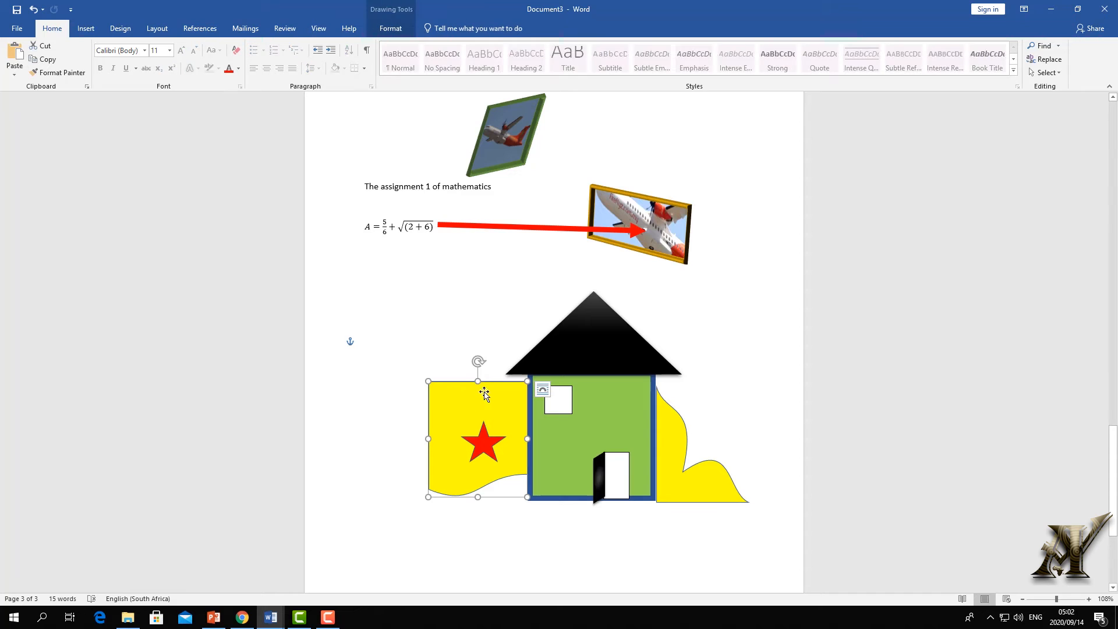
left_click(390, 28)
- Draw a U-Turn block arrow above the left side of the house
left_click(83, 74)
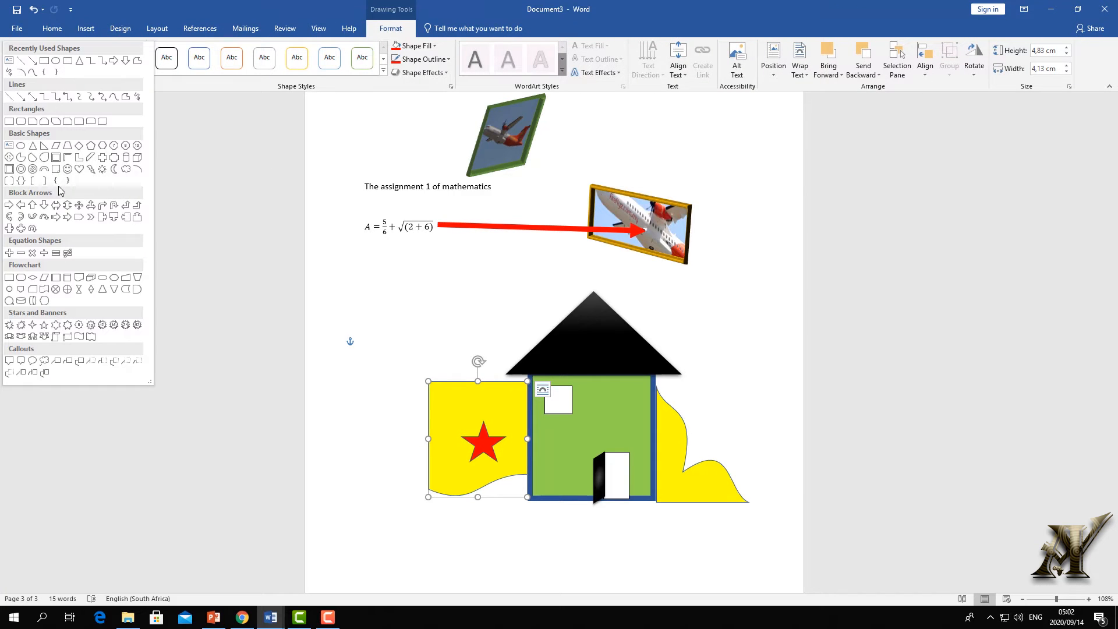
left_click(32, 217)
left_click_drag(384, 266, 498, 330)
- Drag the arrow's edit points to twist it into a swooping, looped outline
left_click(128, 48)
left_click(120, 76)
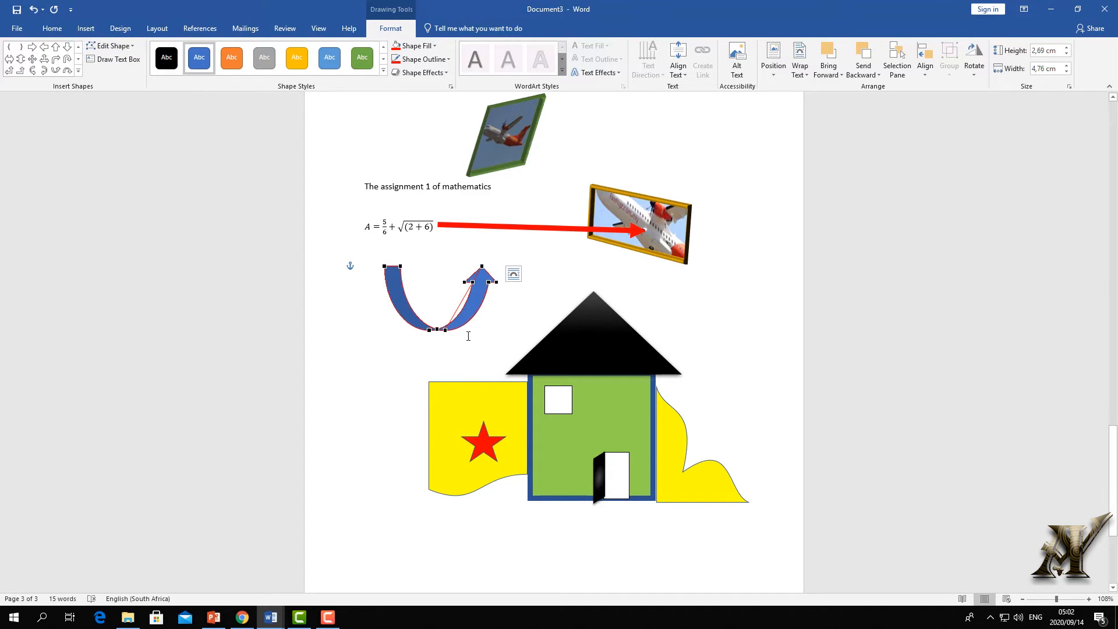
left_click_drag(444, 331, 448, 275)
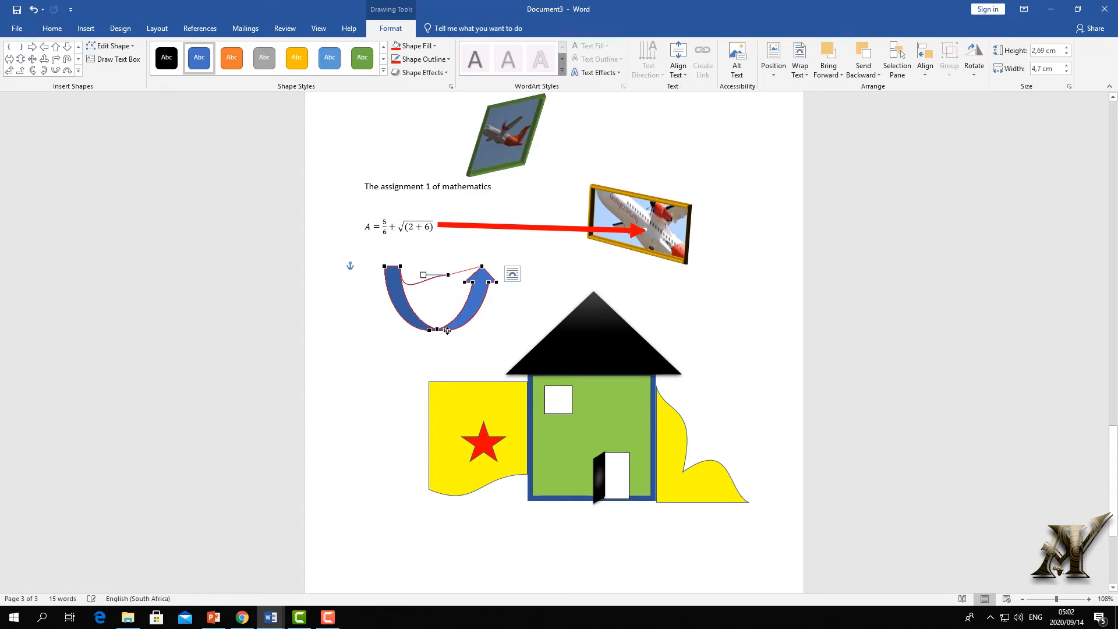
left_click_drag(438, 329, 487, 365)
left_click_drag(438, 329, 421, 348)
left_click_drag(401, 267, 421, 286)
left_click(610, 280)
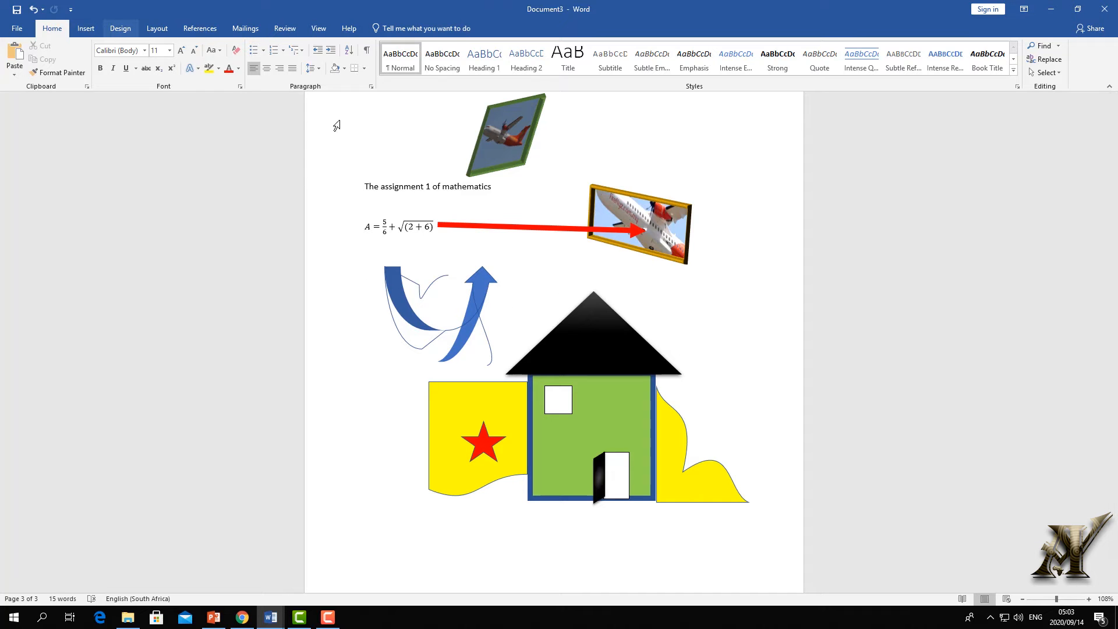
scroll(486, 223, "down", 3)
left_click(487, 223)
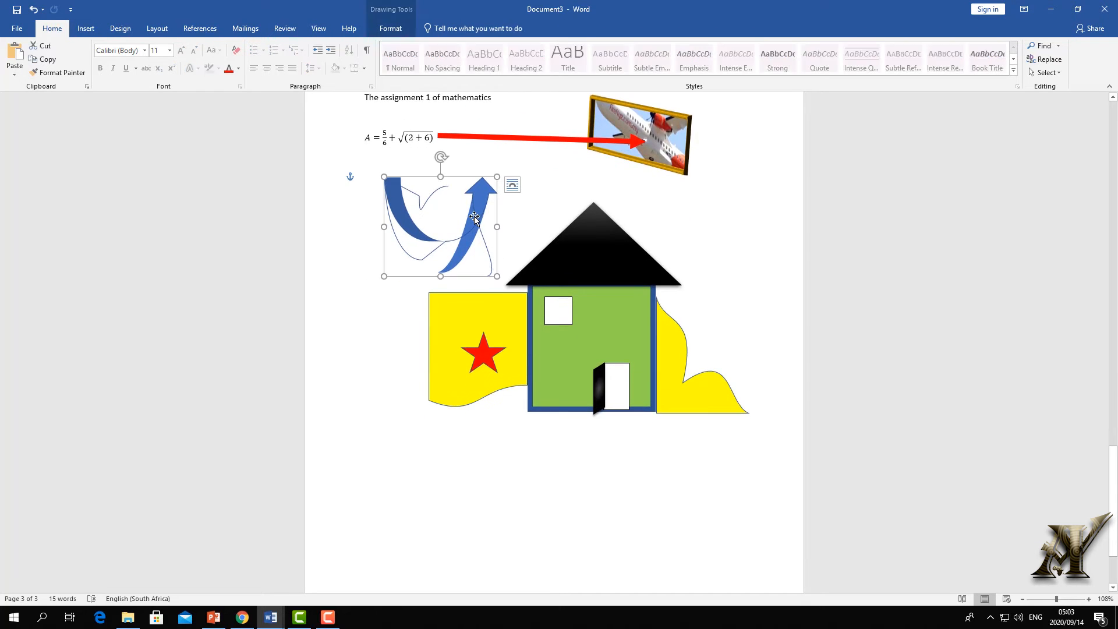
left_click(86, 28)
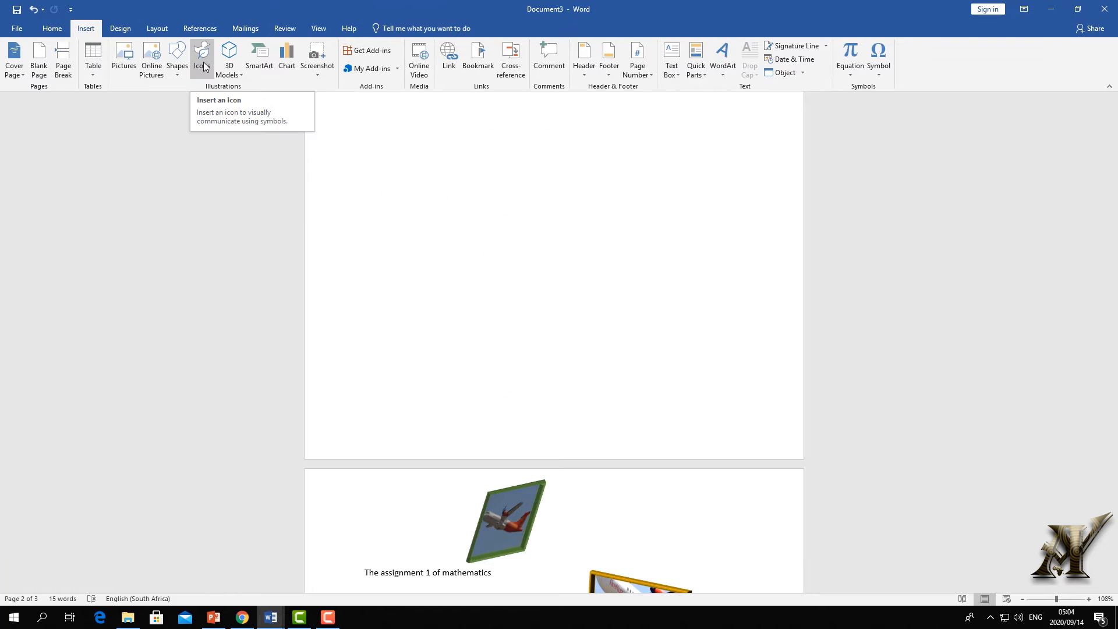
- Browse the icon library categories from Analytics through Bugs
left_click(202, 58)
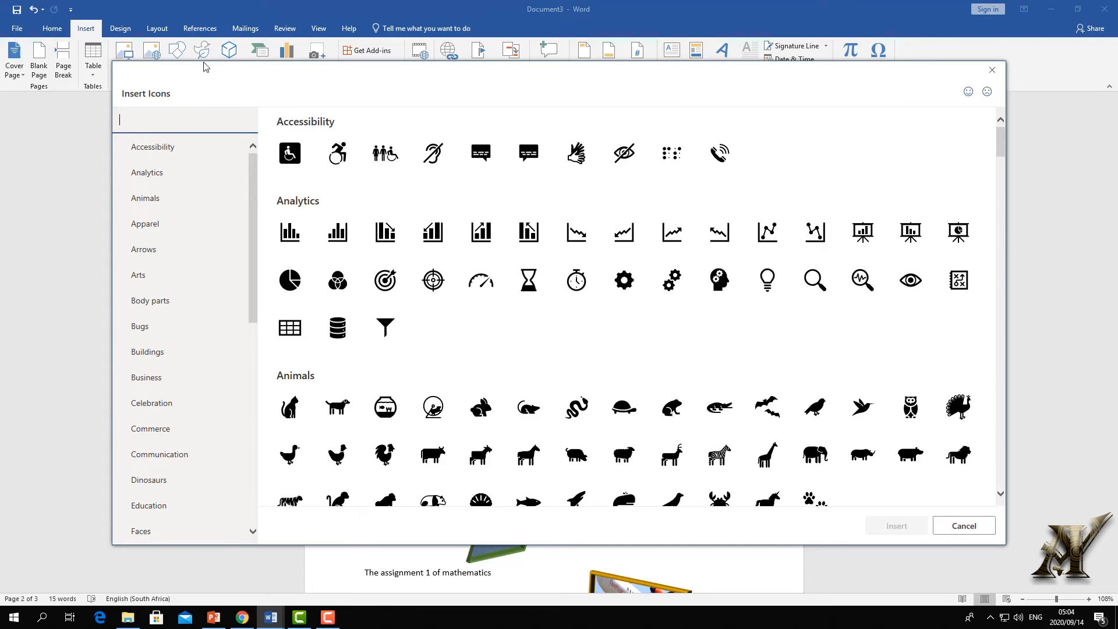
left_click(169, 171)
left_click(147, 204)
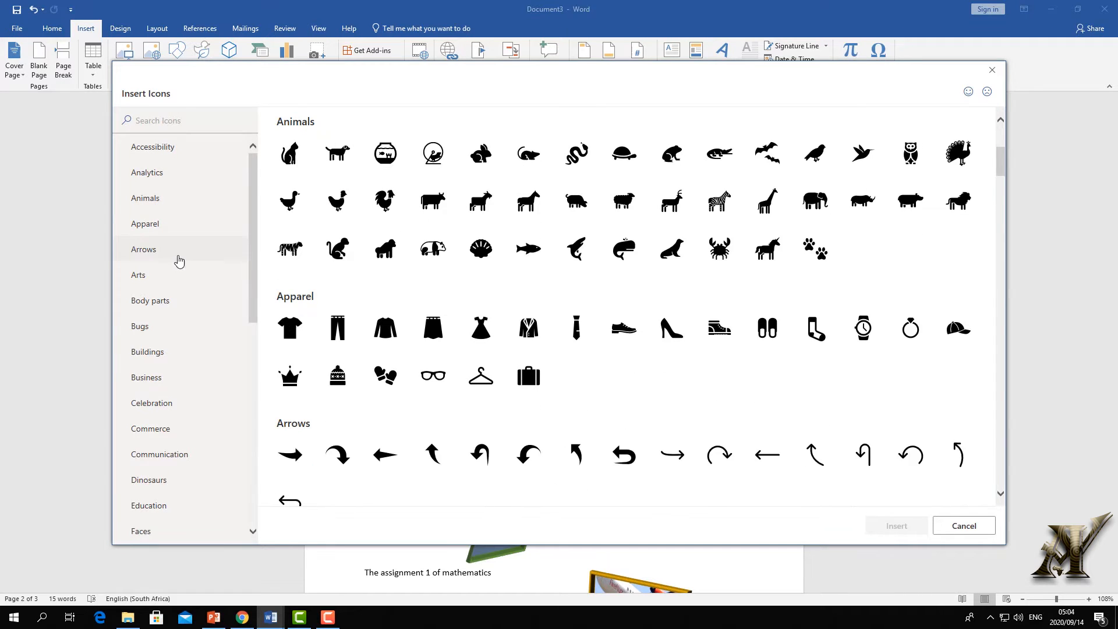
left_click(155, 233)
left_click(146, 258)
left_click(143, 279)
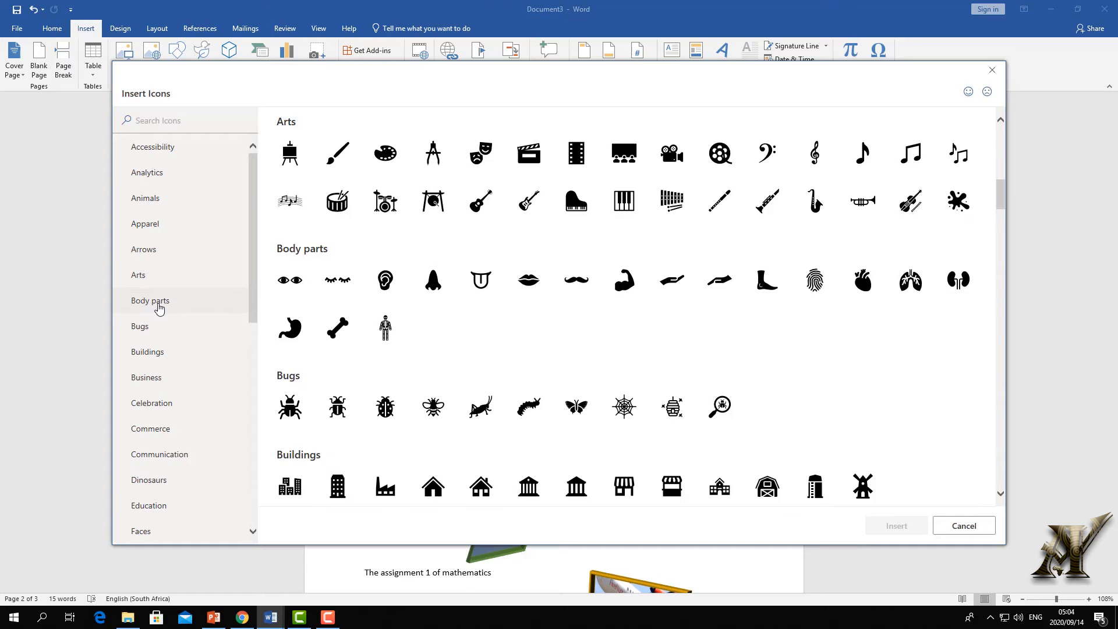
left_click(161, 307)
left_click(149, 336)
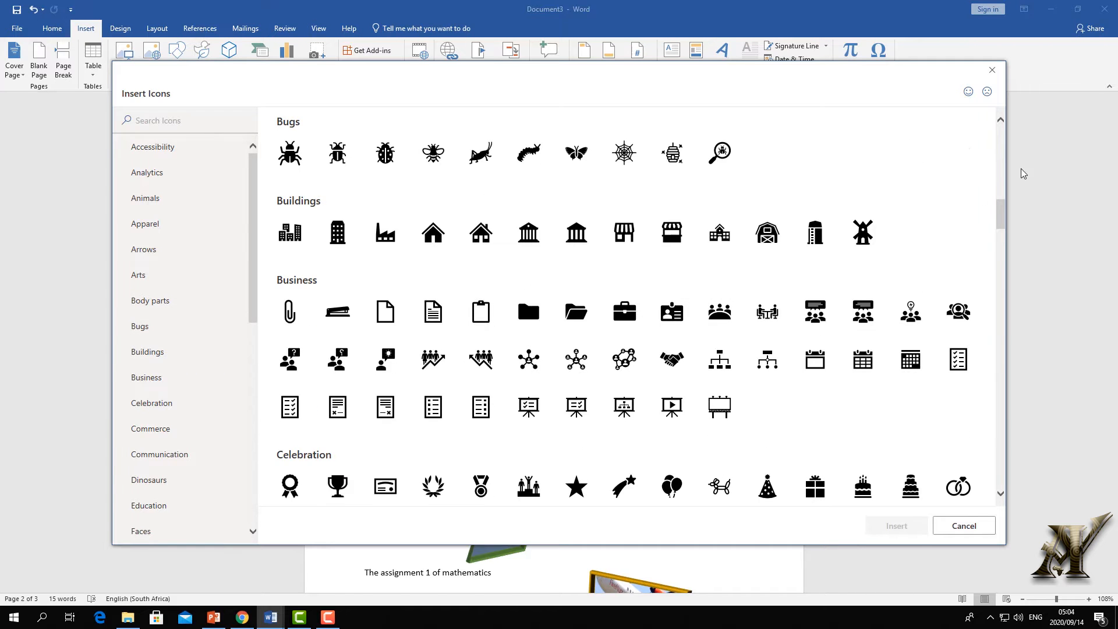
- Find the People family icon and insert it into the document
left_click_drag(1000, 219, 1014, 328)
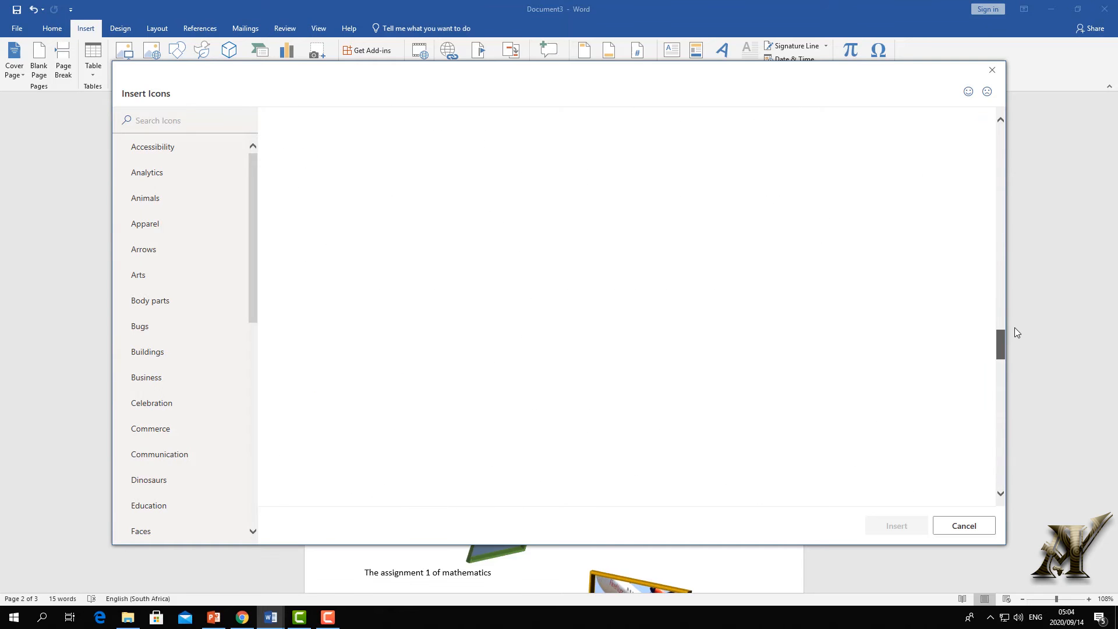
left_click_drag(1010, 279, 1007, 249)
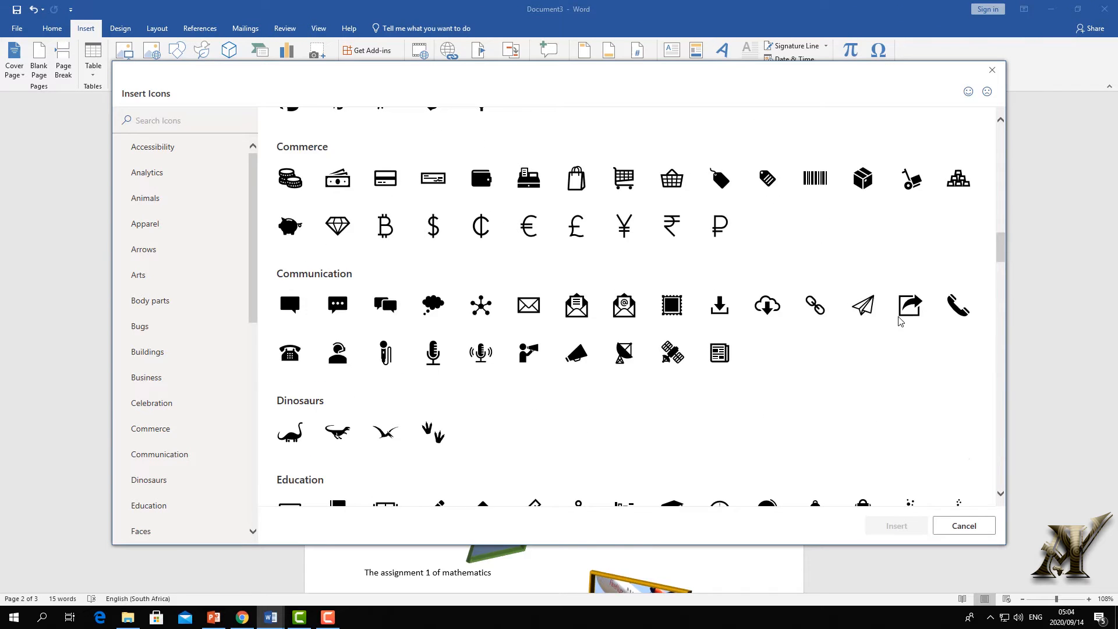
scroll(879, 325, "down", 5)
scroll(856, 317, "down", 6)
scroll(815, 326, "up", 10)
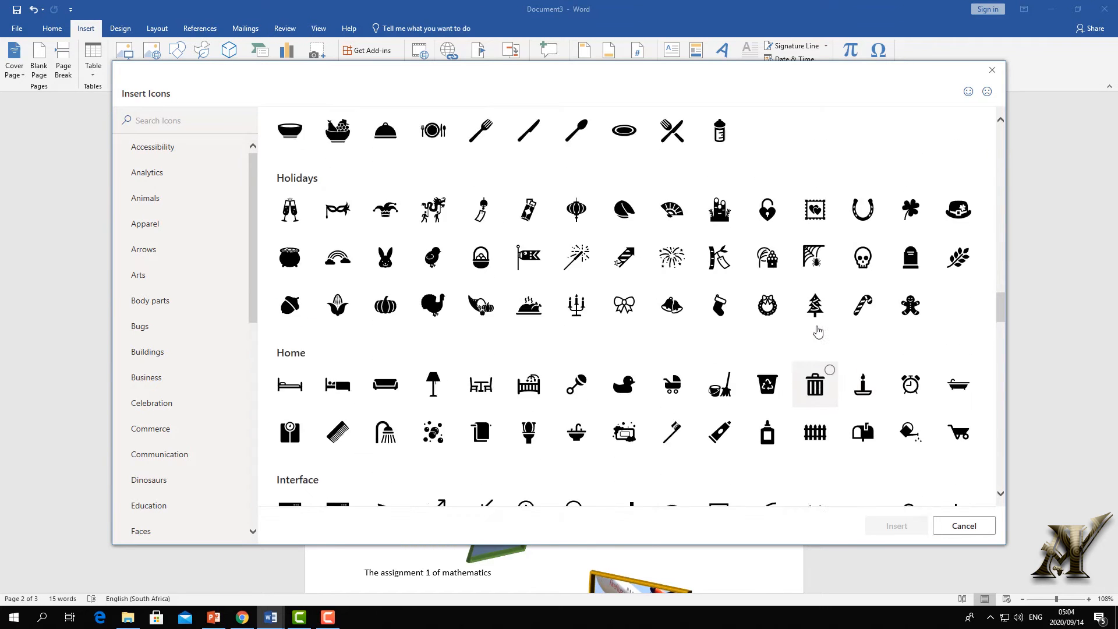
scroll(809, 323, "up", 15)
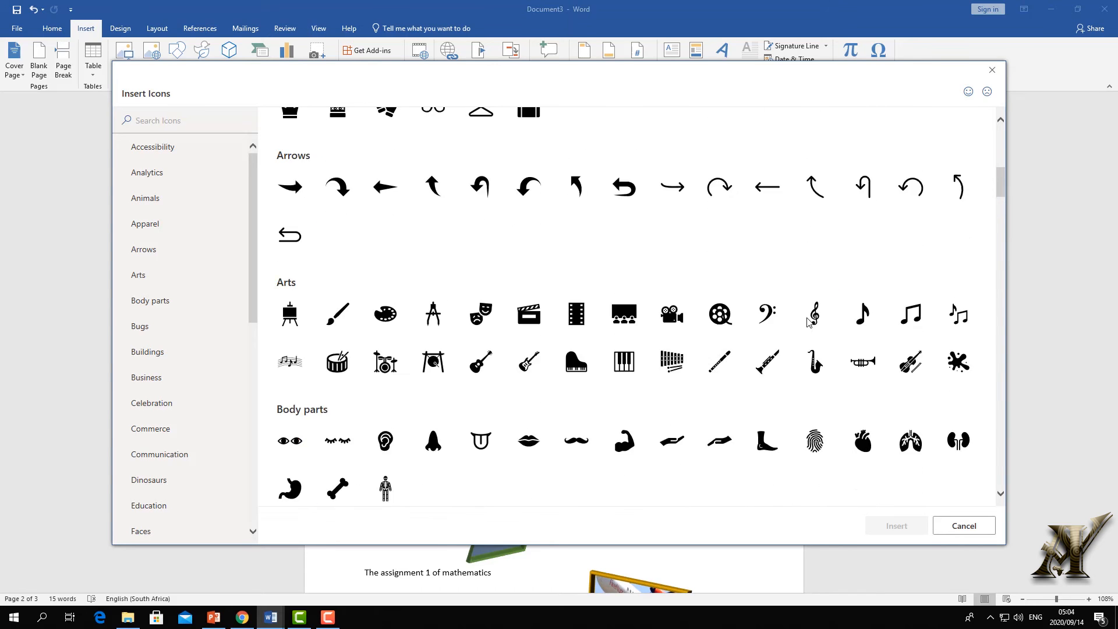
scroll(809, 321, "up", 3)
left_click_drag(1000, 140, 993, 385)
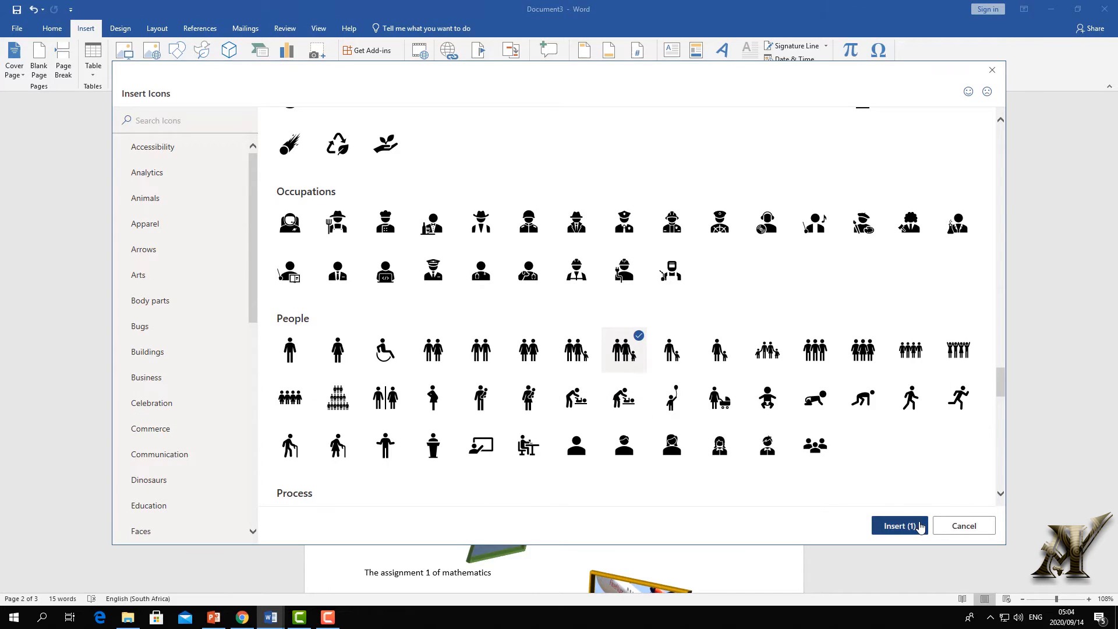
left_click(914, 526)
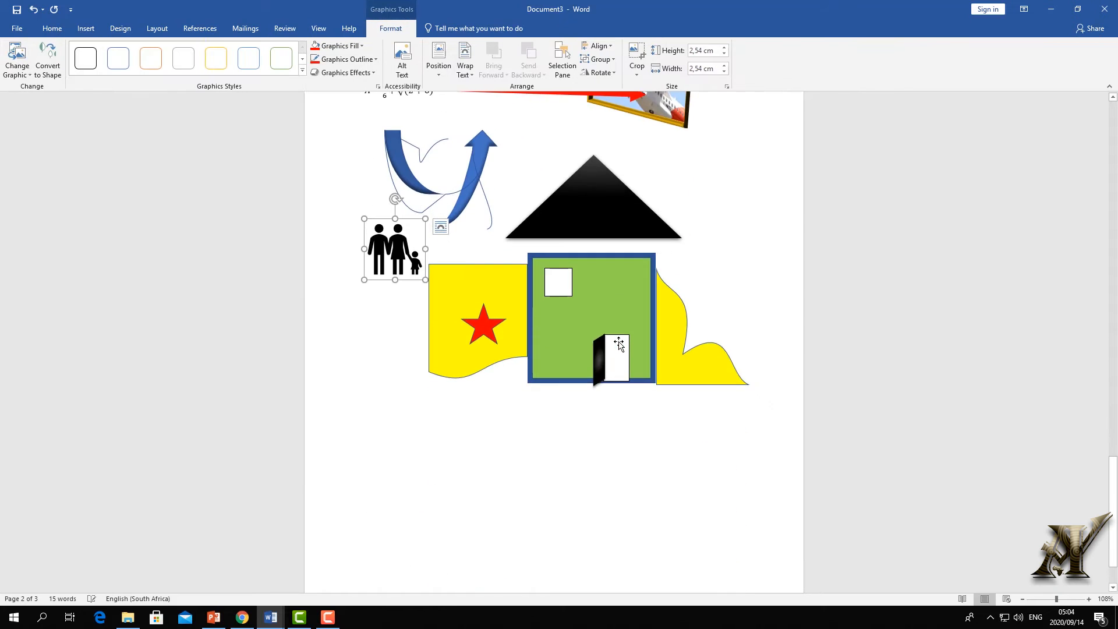
- Set the family icon's text wrapping and move it below the house, placing the caret there
scroll(611, 344, "up", 3)
left_click(386, 415)
left_click(391, 359)
left_click(440, 316)
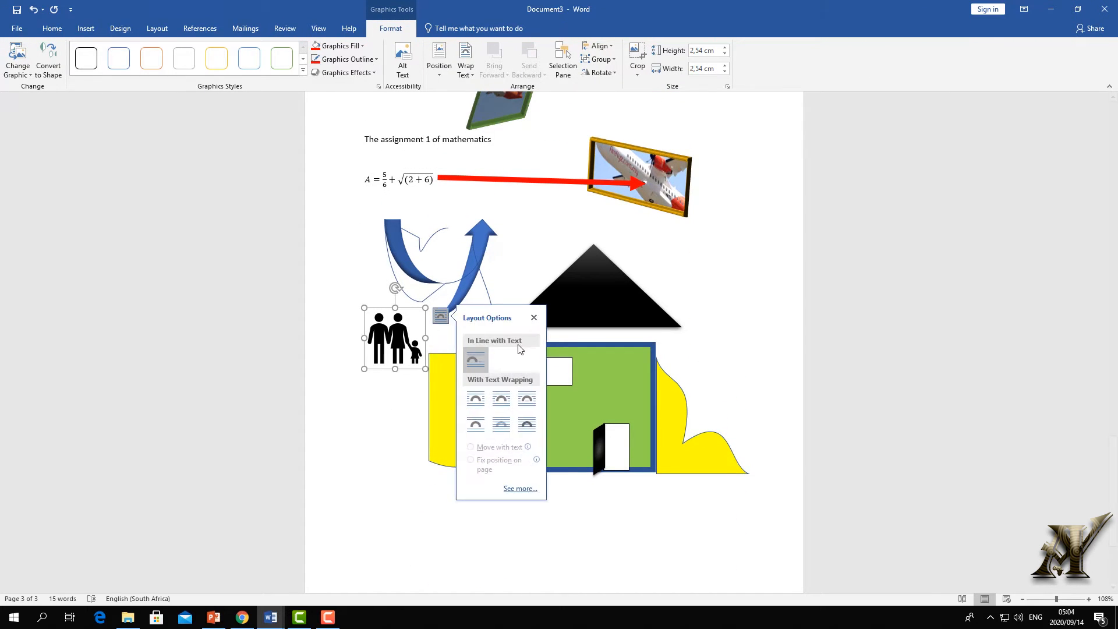
left_click_drag(406, 334, 488, 558)
scroll(500, 351, "down", 5)
left_click_drag(465, 379, 582, 402)
left_click(473, 386)
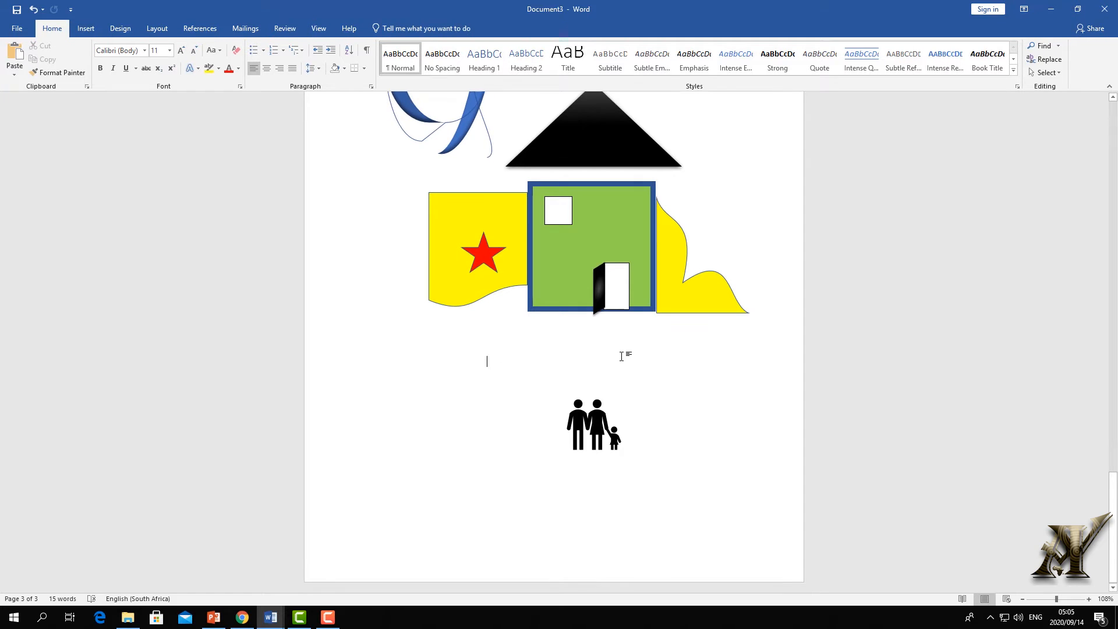
- Type 'My' at the left margin and move the family icon beside the My family line
type("My")
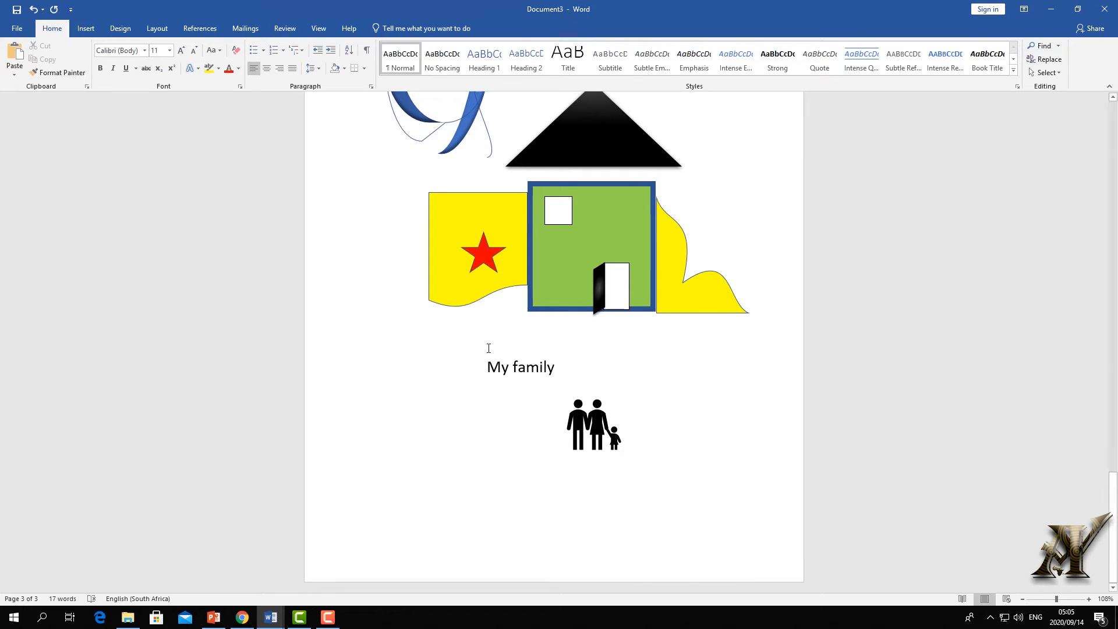
key("BackSpace")
left_click(525, 391)
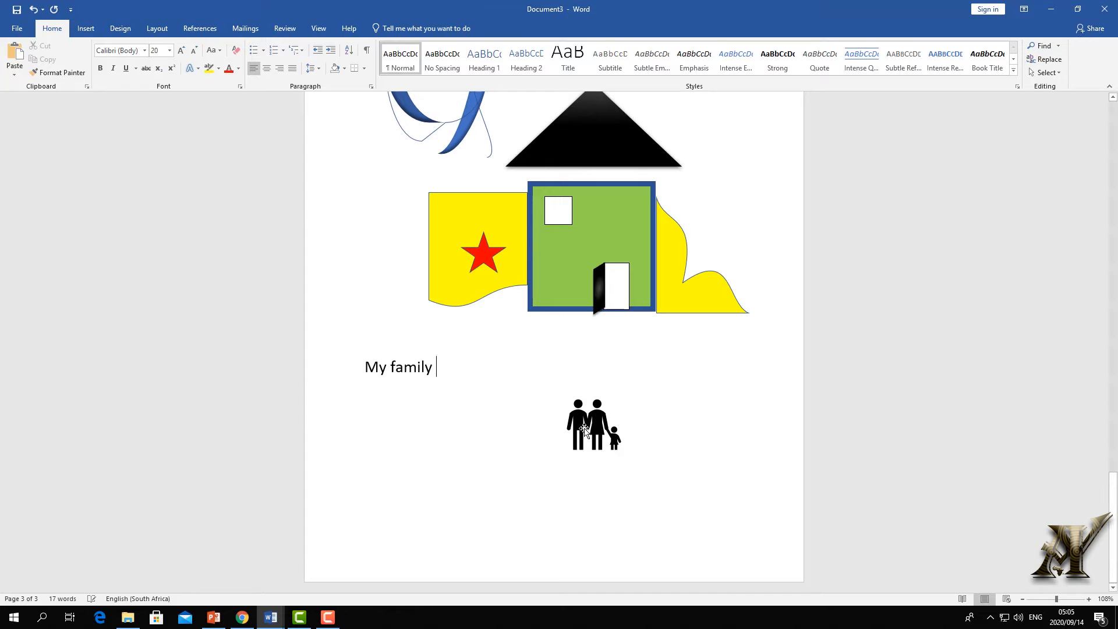
left_click(584, 431)
left_click_drag(583, 431, 474, 372)
left_click(526, 394)
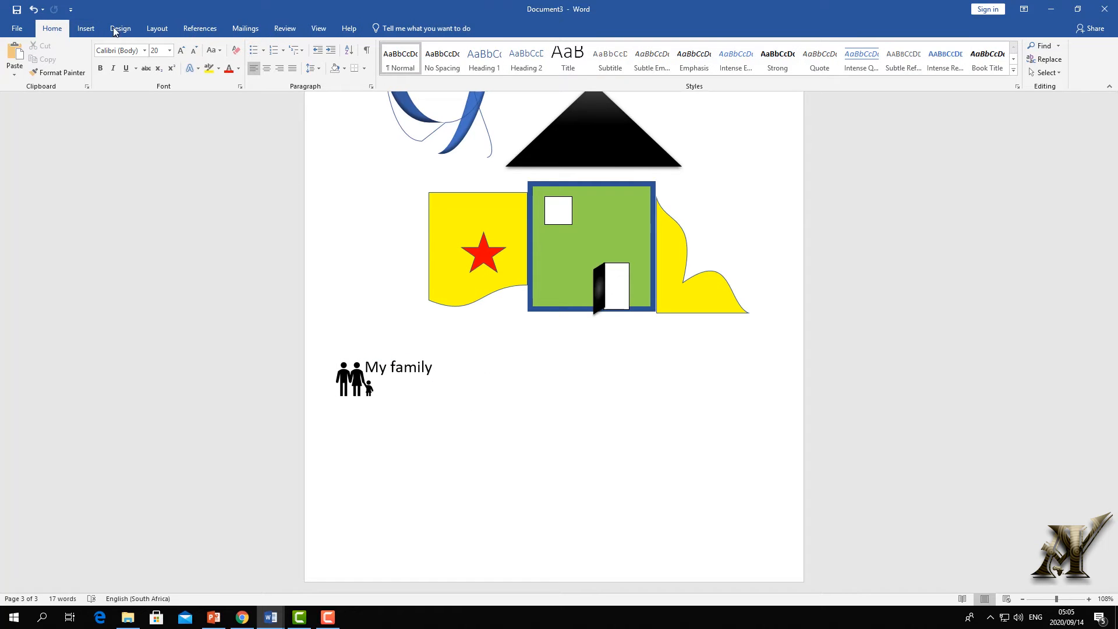
- Insert a winking face icon and a teacher icon from the icon library
left_click(85, 29)
left_click(199, 65)
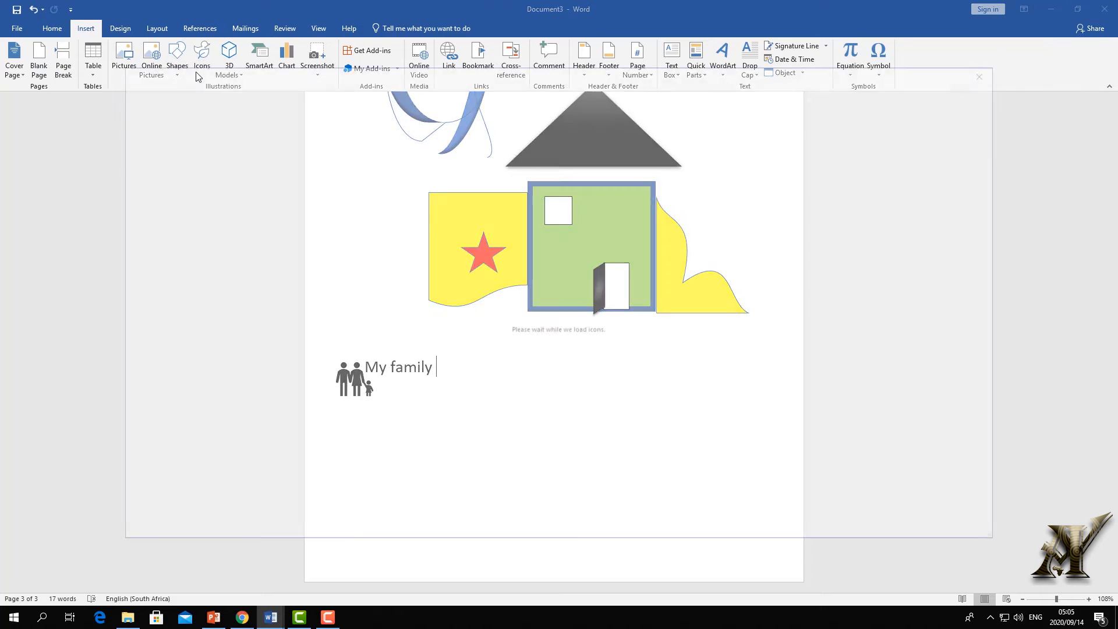
scroll(451, 200, "down", 15)
left_click(910, 334)
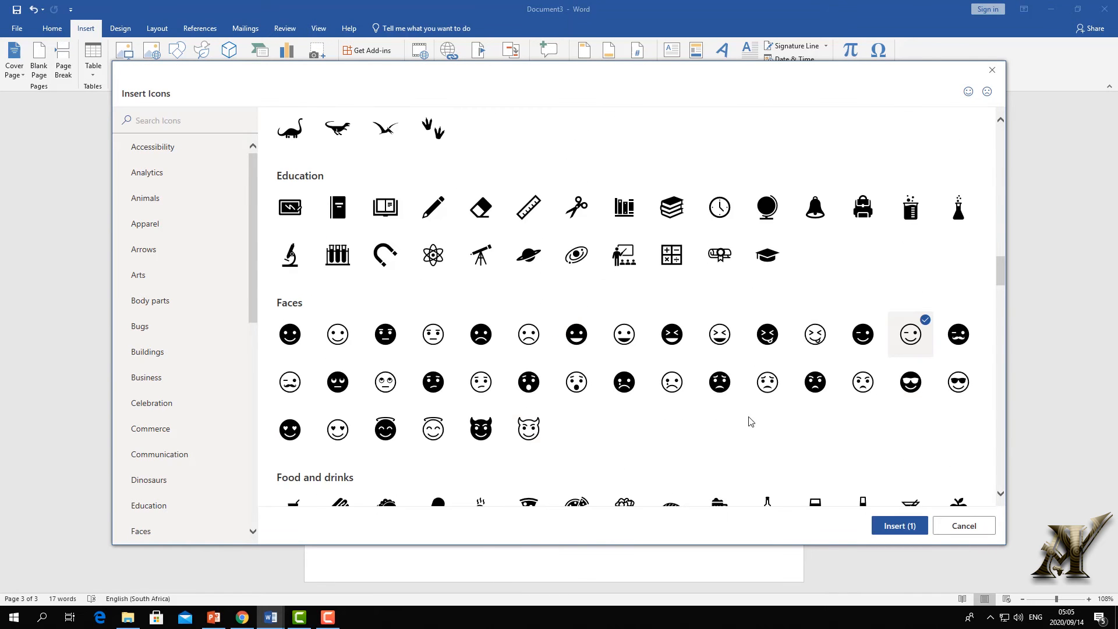
scroll(715, 421, "down", 1)
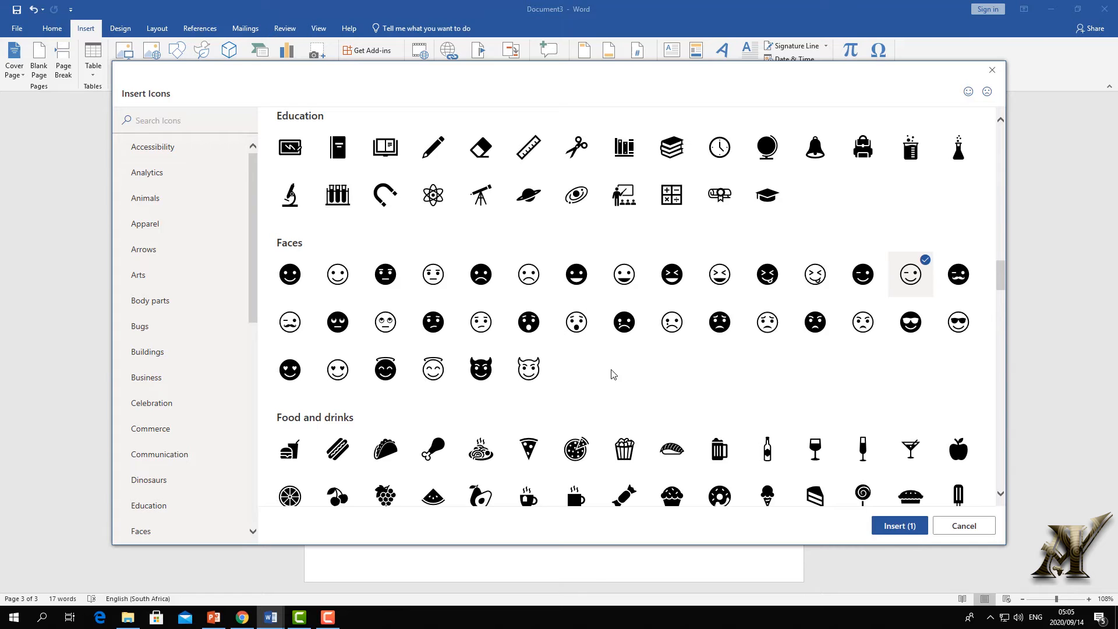
left_click(624, 194)
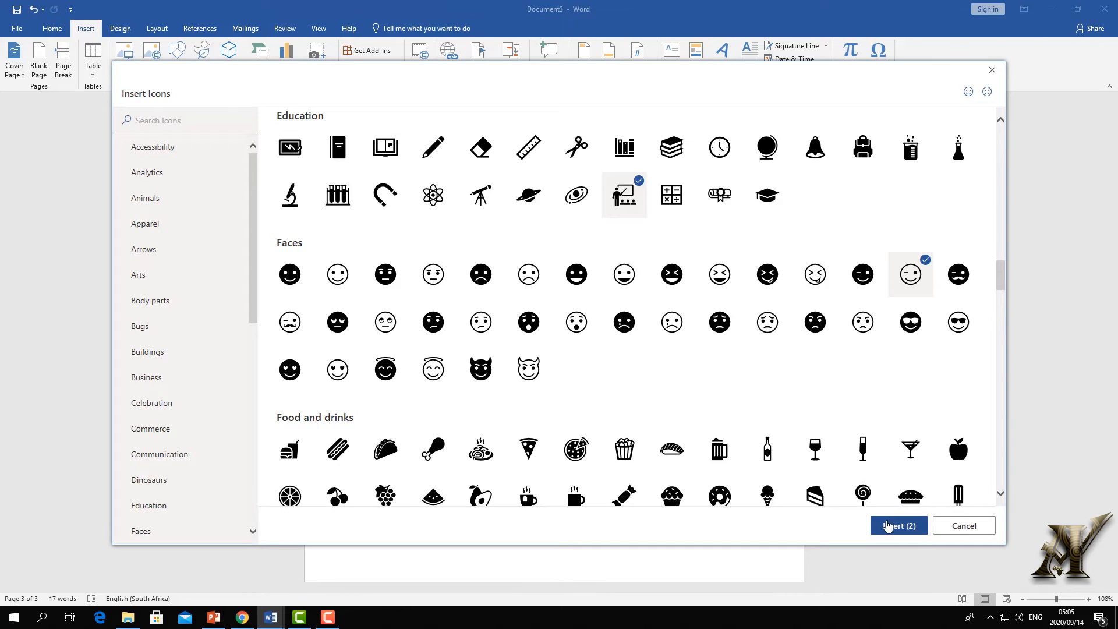
left_click(886, 525)
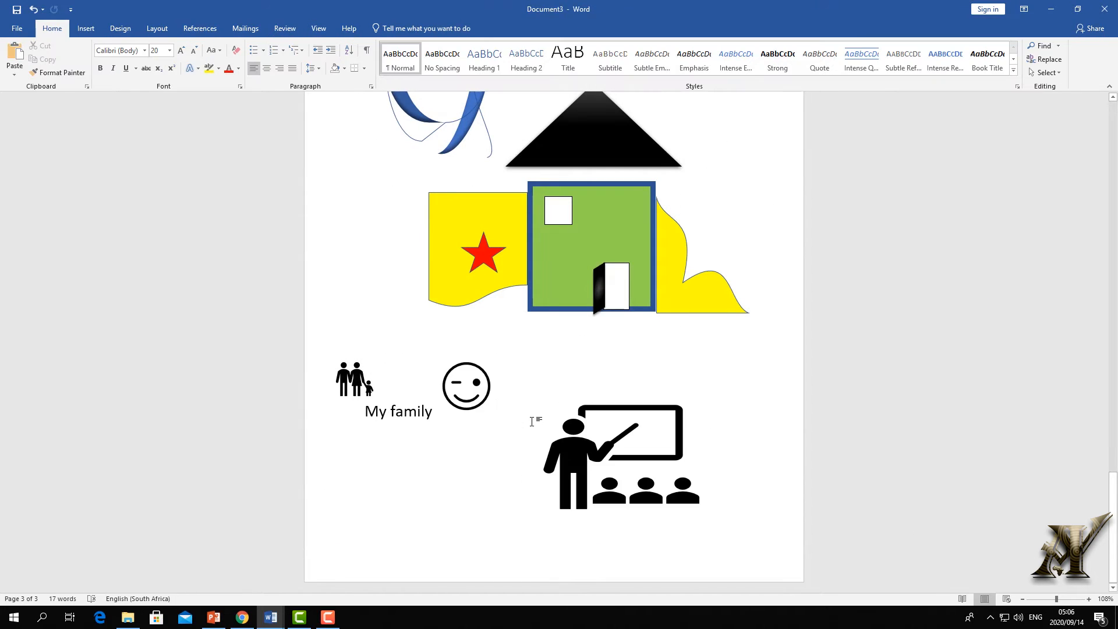
- Drag the teacher icon down onto the next page
scroll(367, 466, "down", 4)
left_click(592, 339)
left_click_drag(593, 339, 563, 591)
scroll(586, 501, "down", 15)
scroll(599, 402, "up", 6)
left_click_drag(570, 261, 615, 338)
left_click(92, 29)
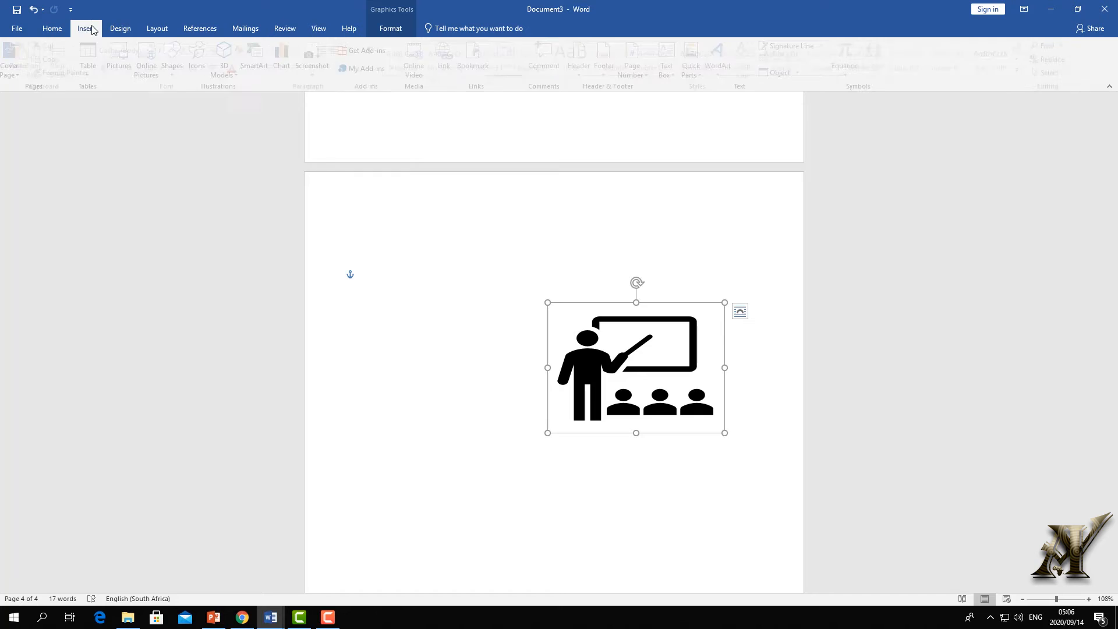
- Type the AYI TRAINING CENTRE heading and course line on page 4 beside the teacher icon
left_click(52, 29)
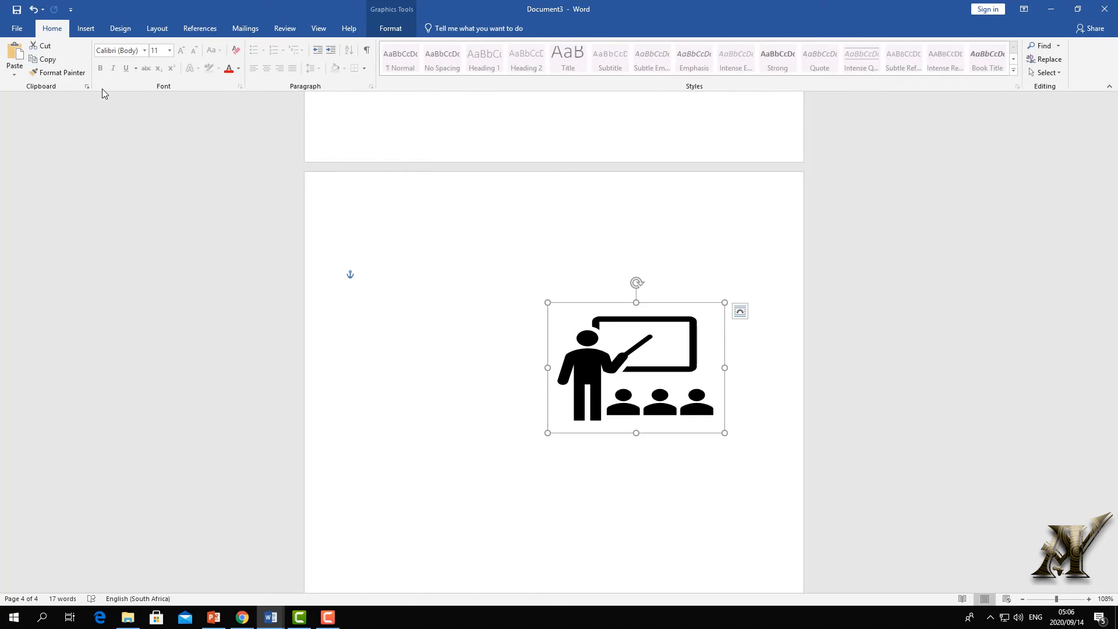
left_click(425, 274)
type("AYI TRAINING CENTRE")
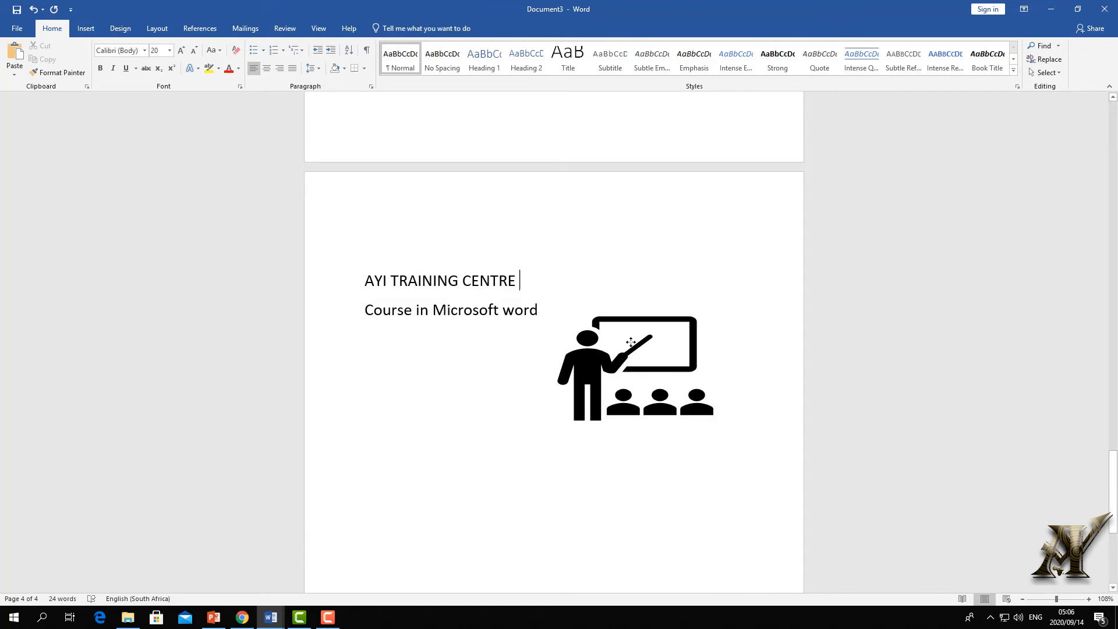
left_click_drag(626, 344, 625, 282)
left_click(502, 311)
left_click(583, 311)
left_click(538, 310)
- Centre the heading, reposition the teacher icon, and colour the course line light blue
left_click_drag(527, 281, 362, 279)
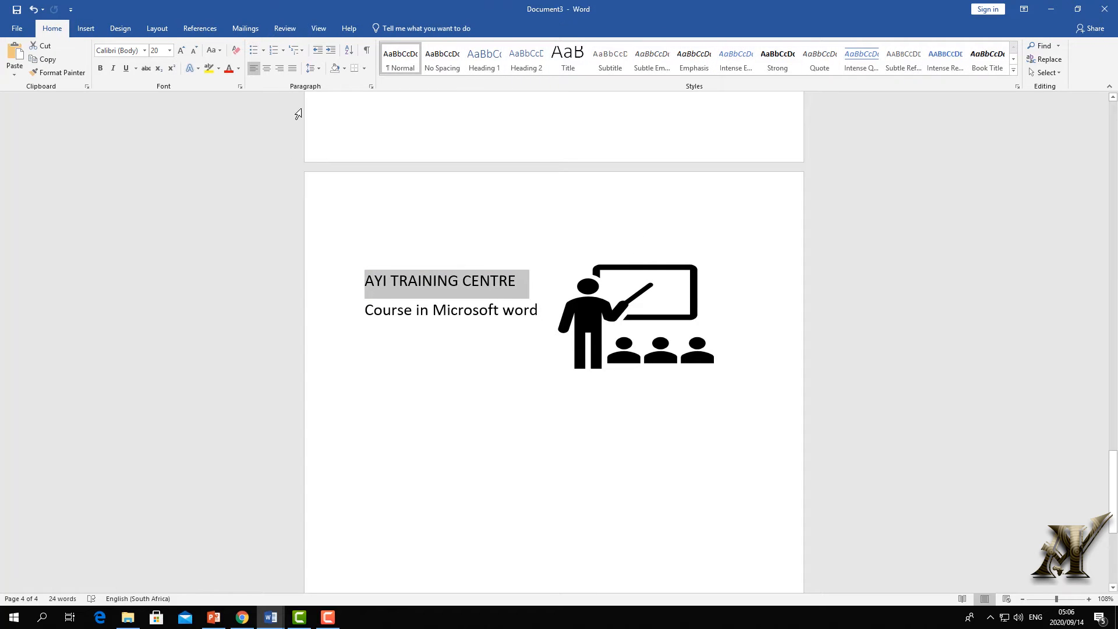
left_click(266, 68)
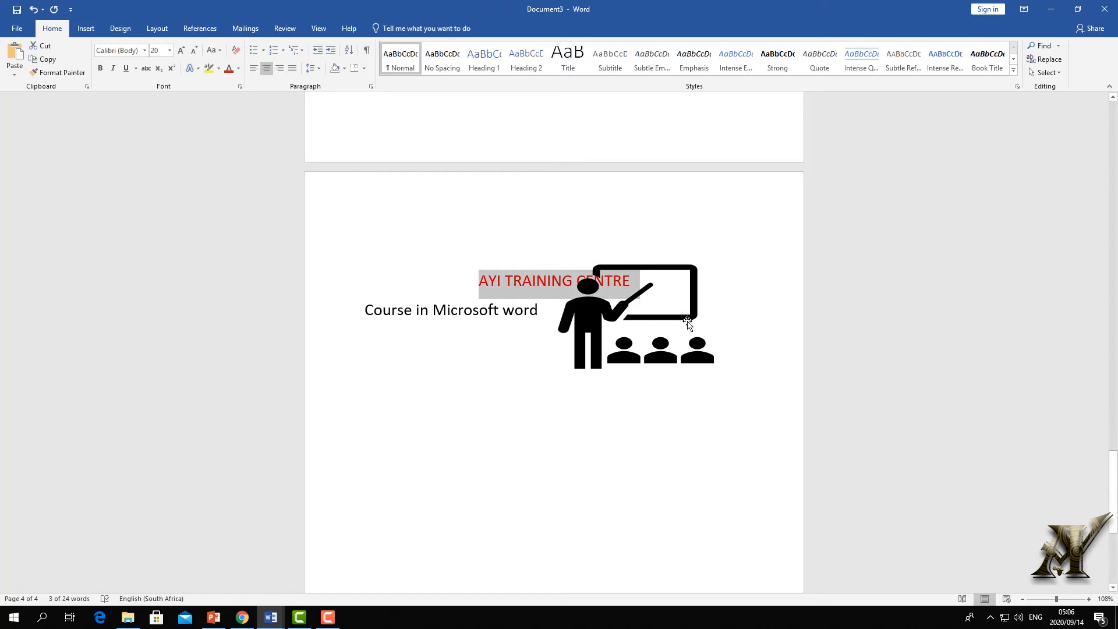
left_click(549, 278)
left_click_drag(549, 278, 362, 310)
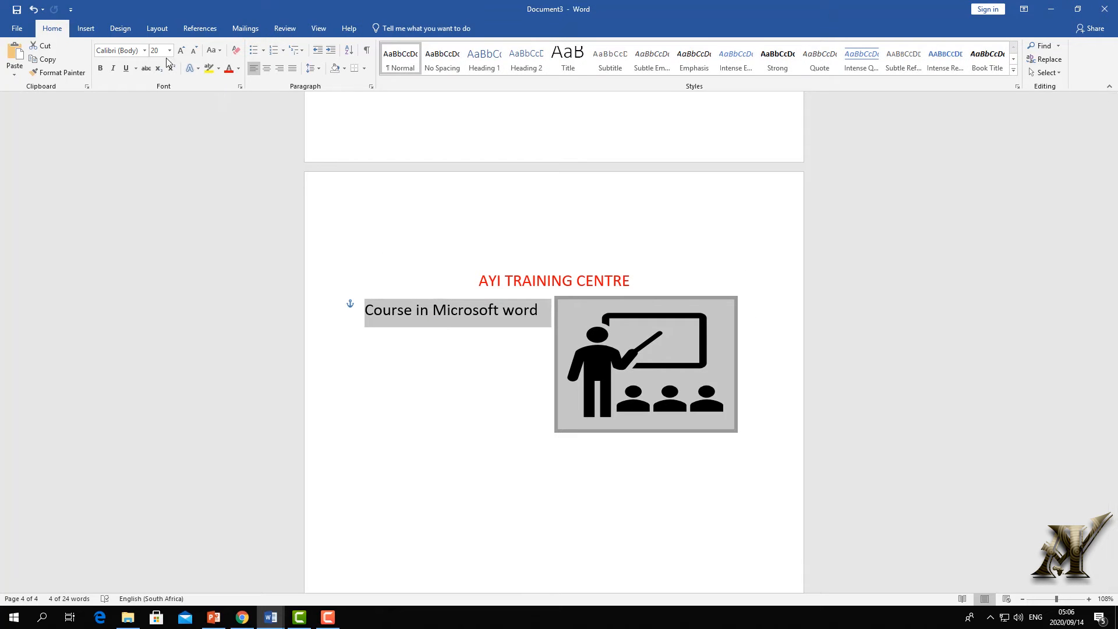
left_click(236, 73)
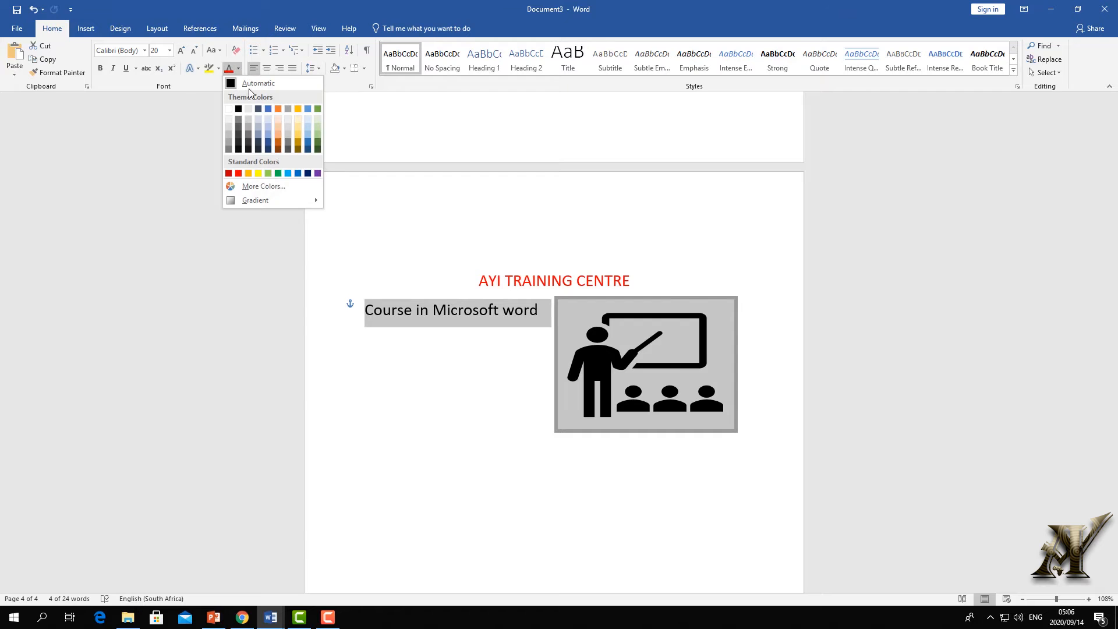
left_click(286, 173)
left_click(255, 180)
- Place the caret after the course line and open the 3D Models source choices
left_click(93, 32)
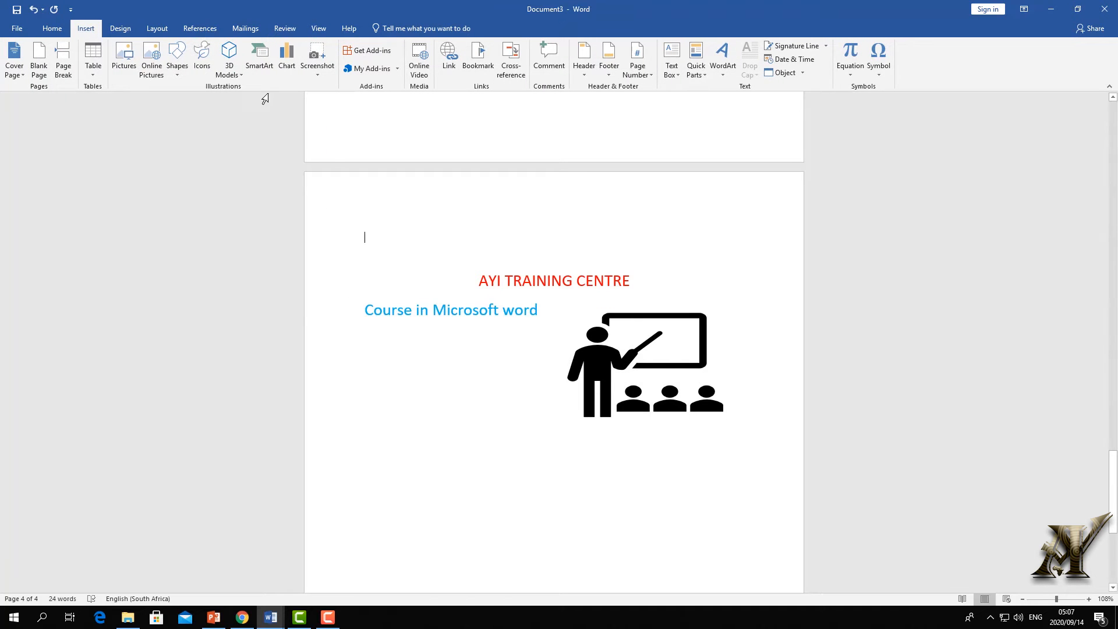
scroll(288, 108, "down", 3)
left_click(581, 324)
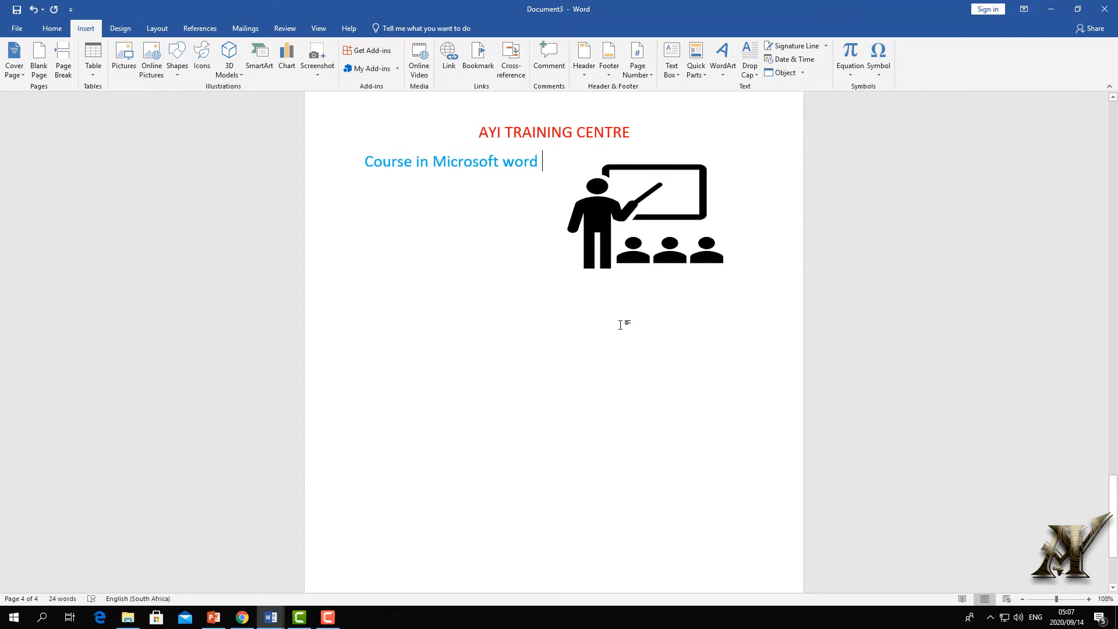
scroll(581, 256, "up", 7)
scroll(605, 263, "up", 2)
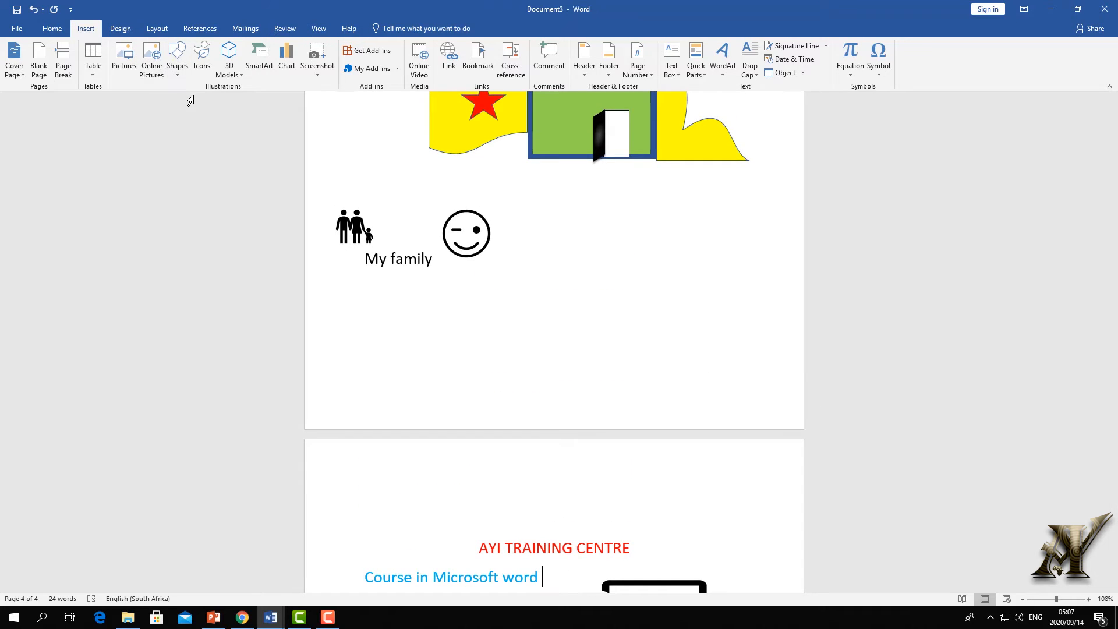
scroll(189, 99, "down", 10)
left_click(229, 75)
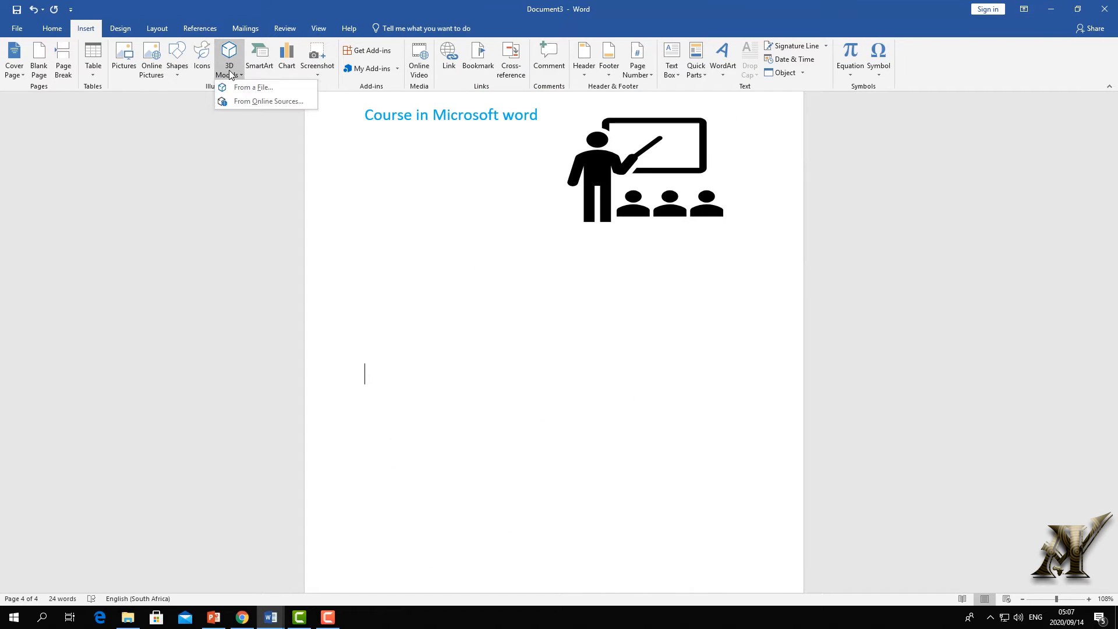
- Search online 3D models for 'car' and insert the red sedan model
left_click(262, 102)
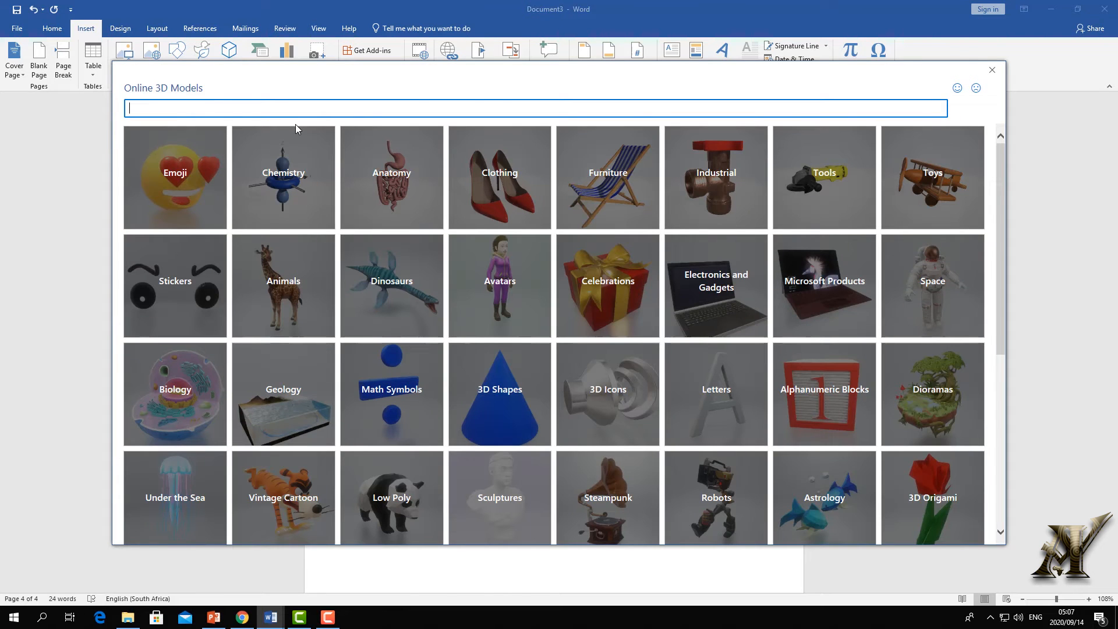
type("car")
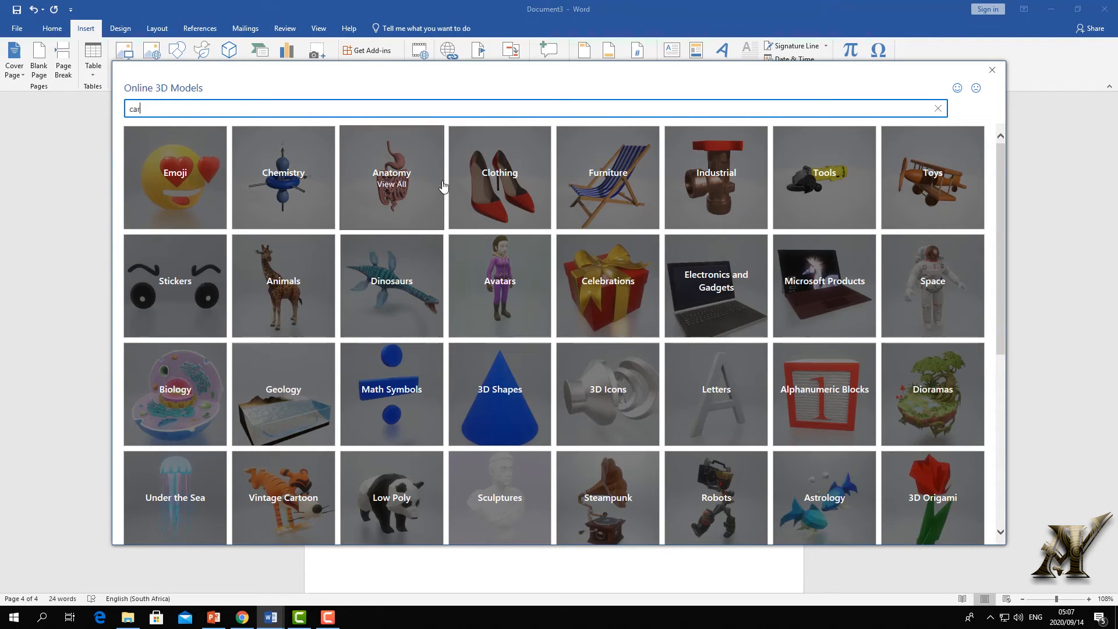
scroll(555, 389, "down", 5)
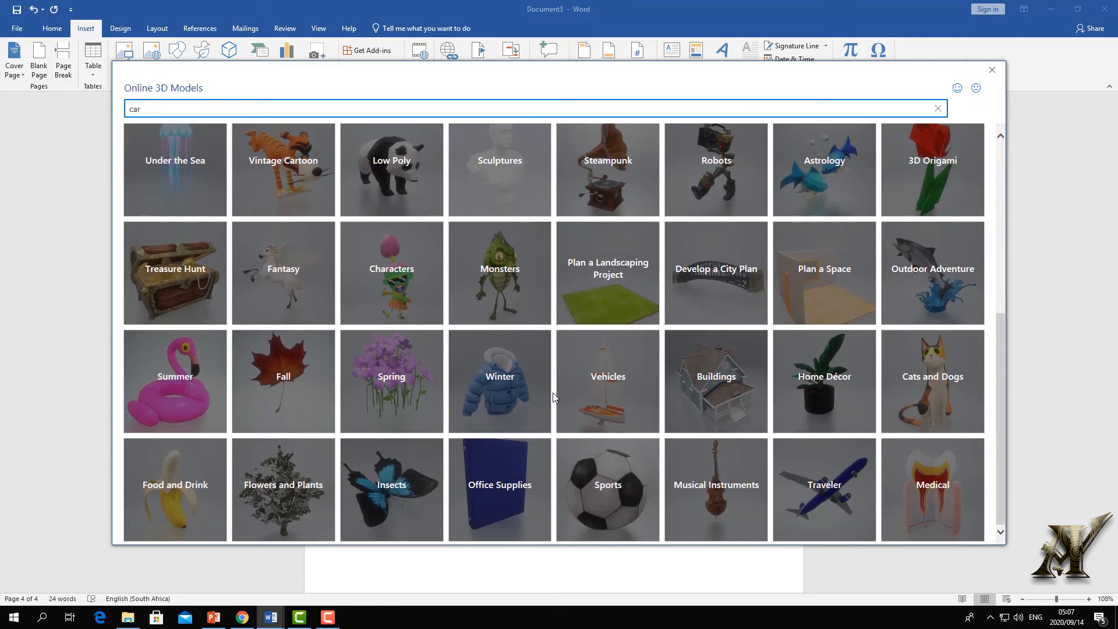
key("Return")
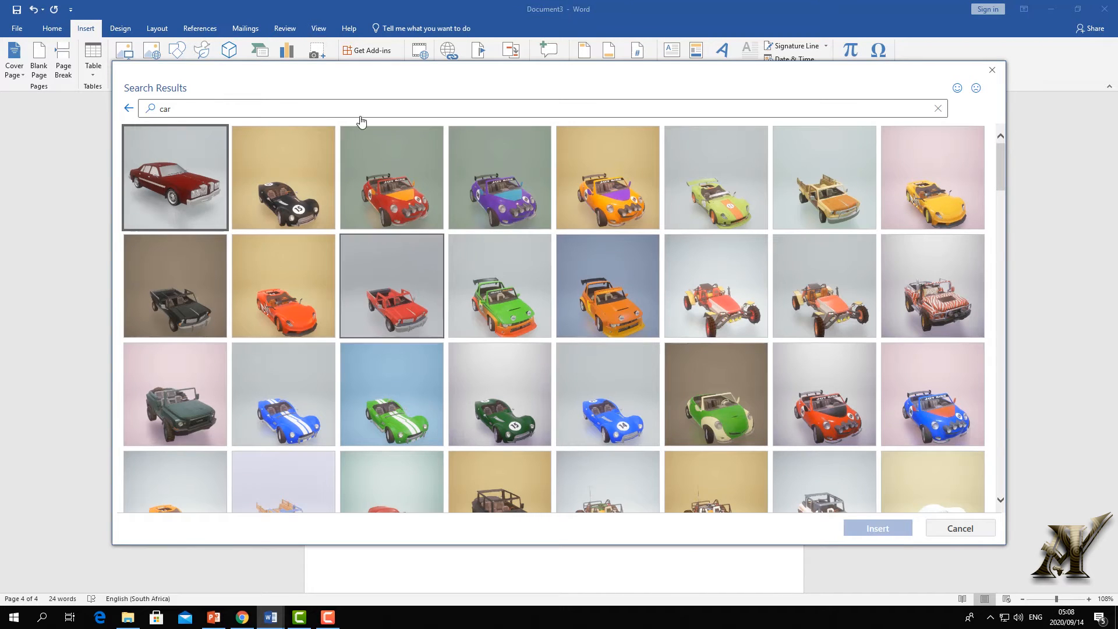
left_click(198, 181)
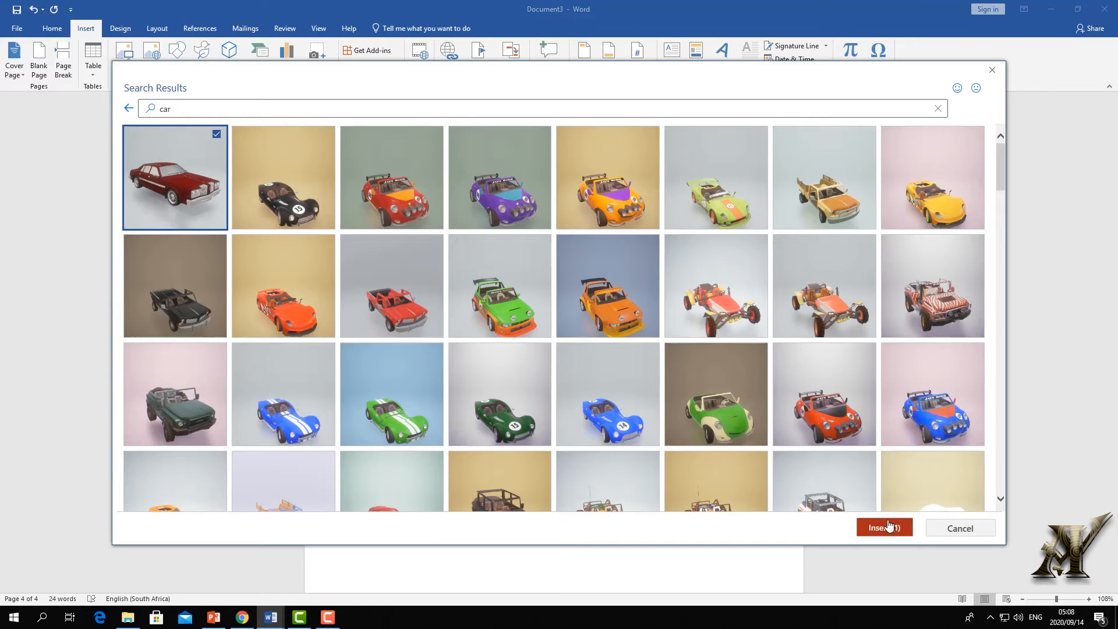
left_click(884, 527)
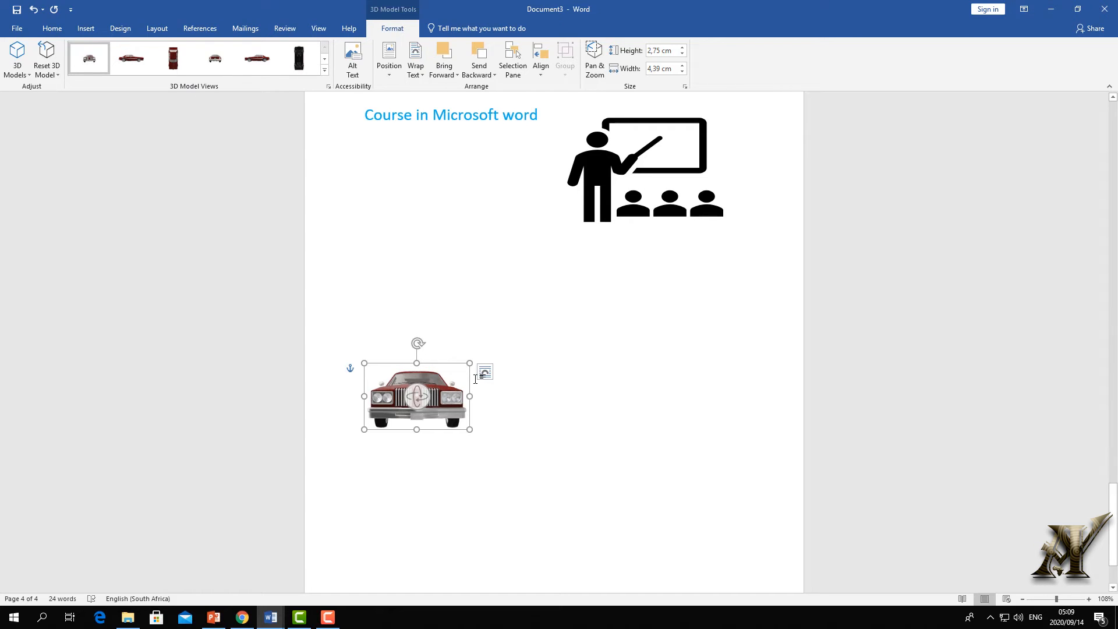
- Rotate the red car to a side-on view and move it up beside the teacher icon
left_click_drag(422, 390, 476, 421)
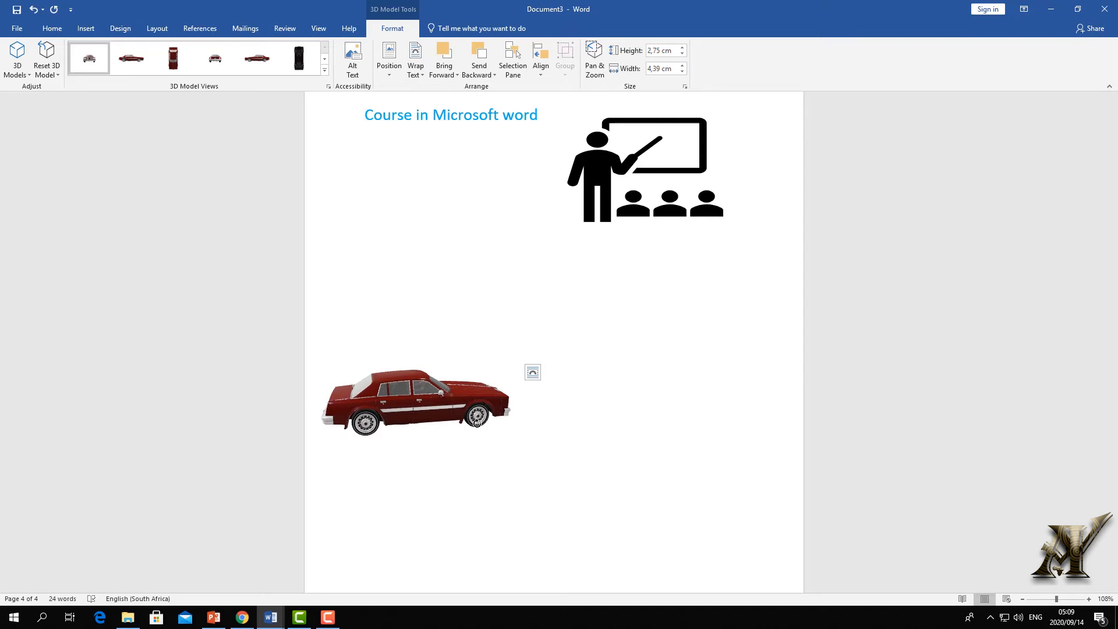
left_click_drag(476, 421, 478, 425)
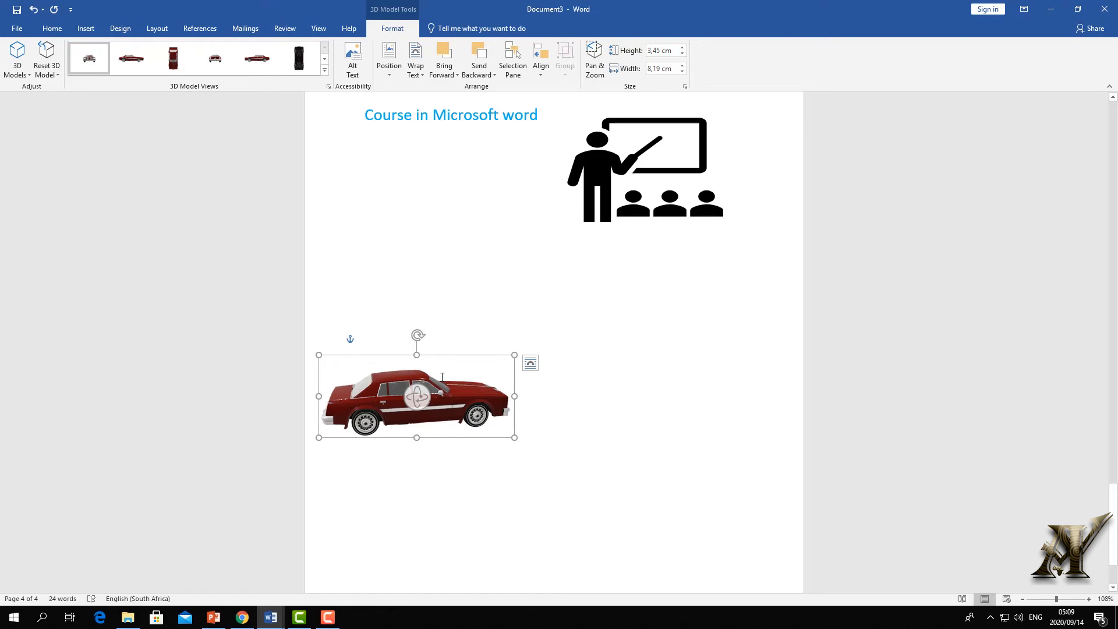
left_click_drag(457, 402, 436, 215)
left_click_drag(488, 188, 406, 167)
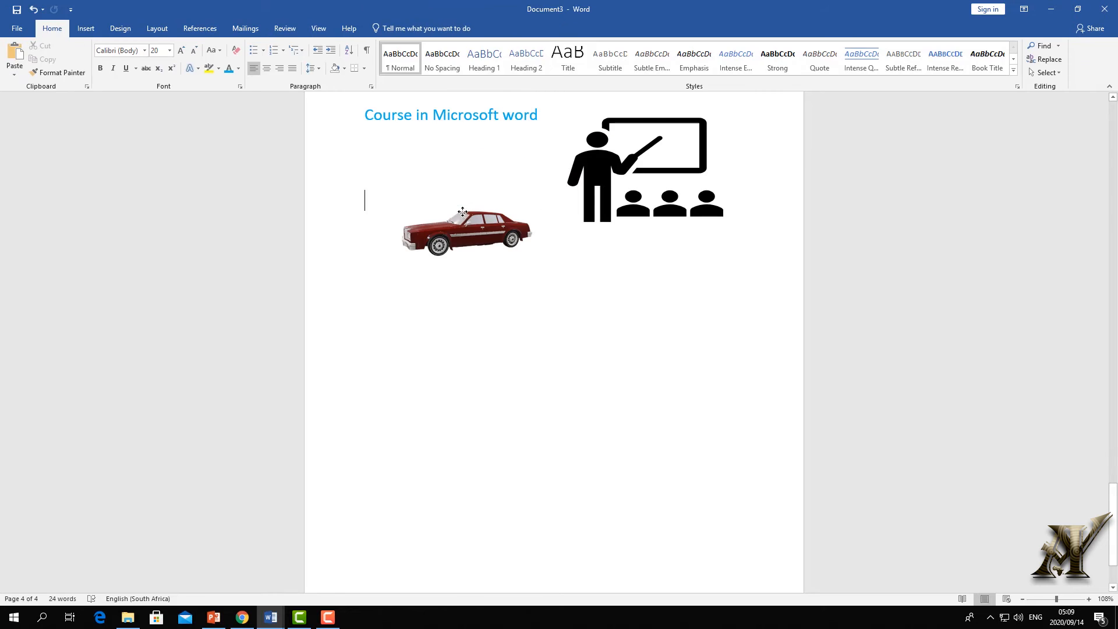
- Review the car's 3D preset views without changing them, then place the caret below it
left_click(466, 215)
left_click(392, 28)
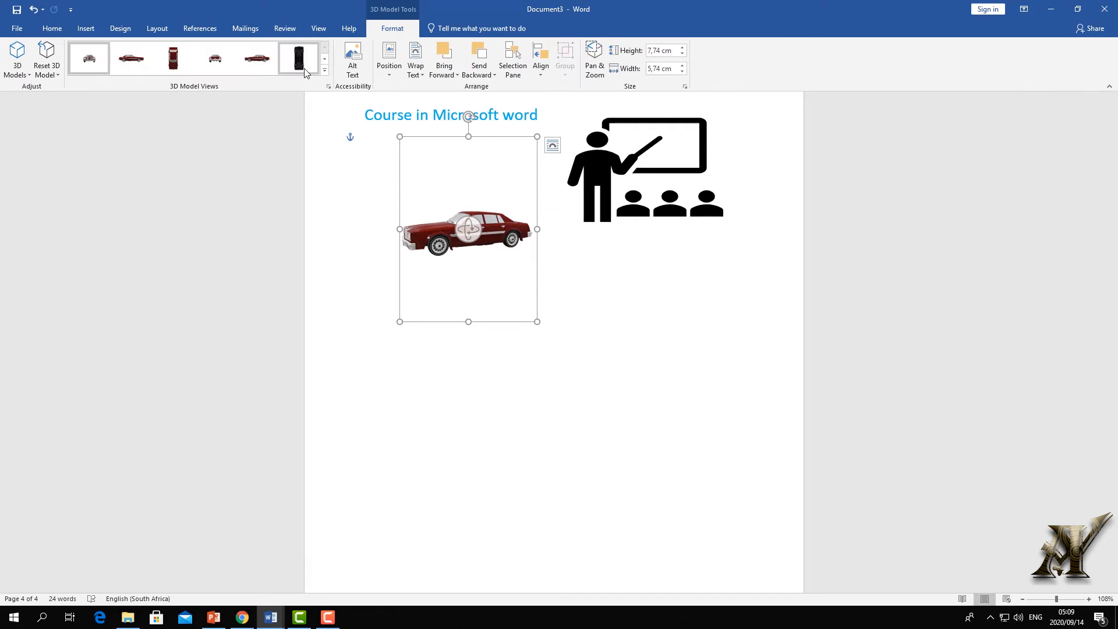
left_click(324, 70)
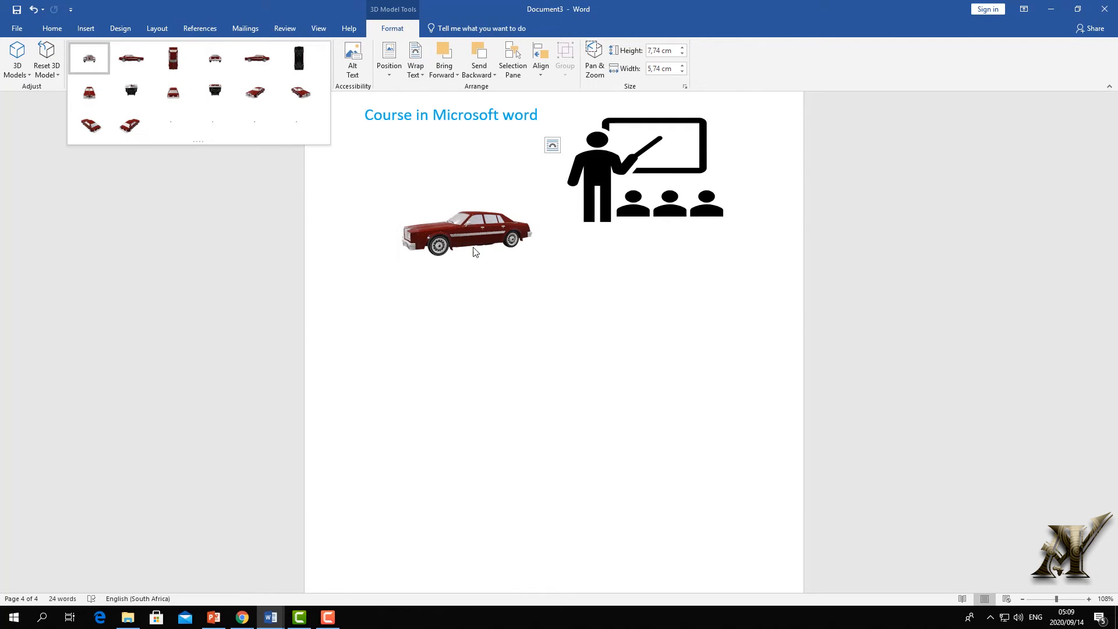
left_click(625, 284)
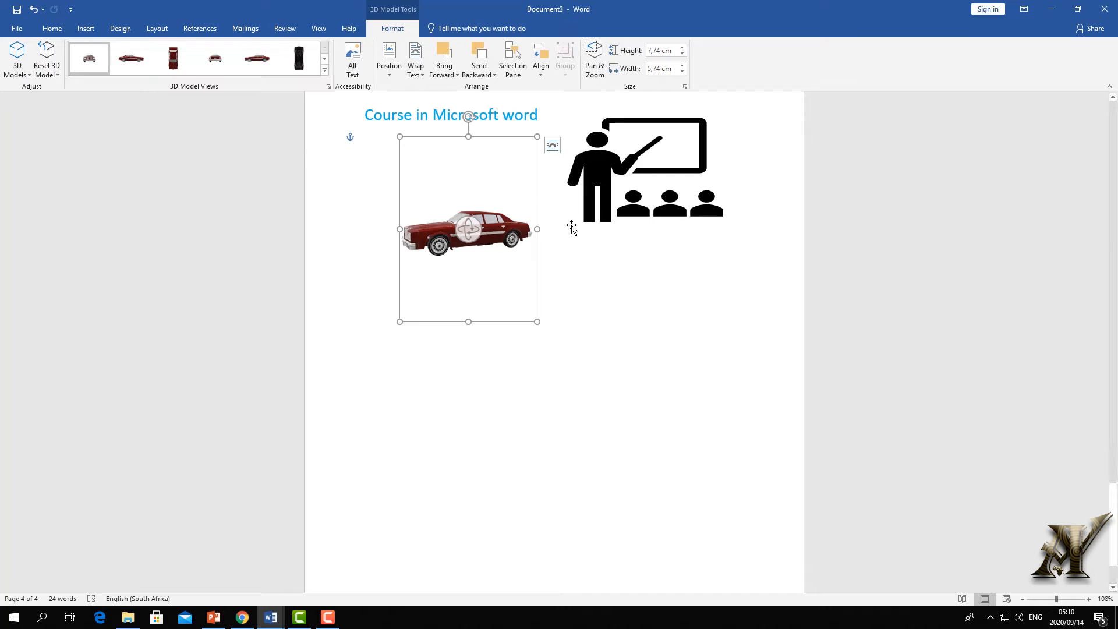
left_click(674, 298)
left_click(86, 28)
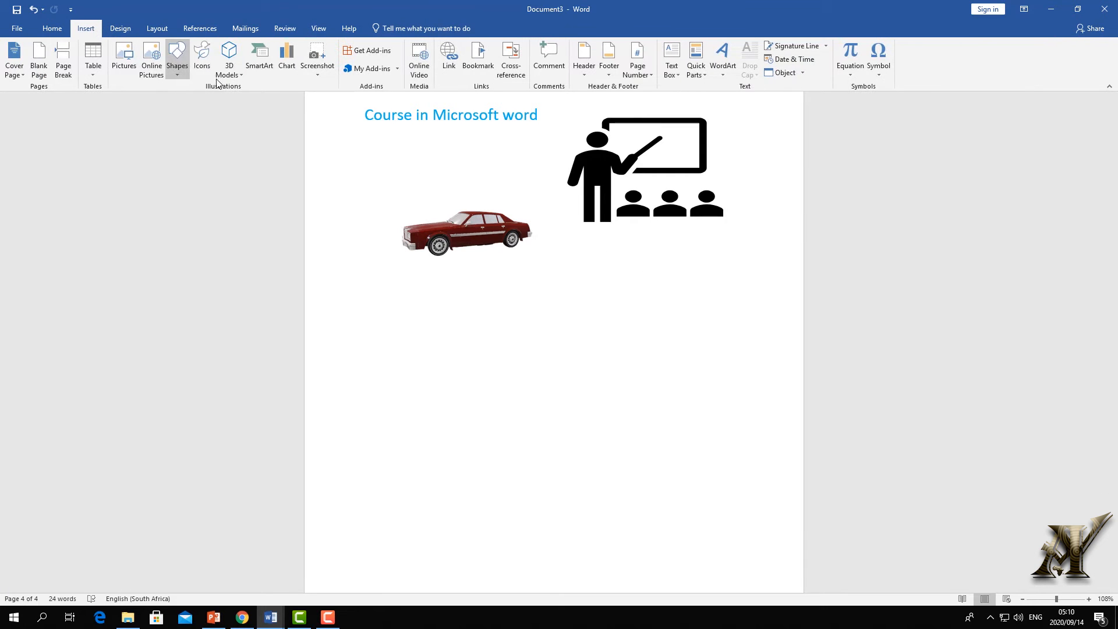
- Insert a Hierarchy Picture Organization Chart SmartArt, close its text pane, and add lines above it
left_click(264, 71)
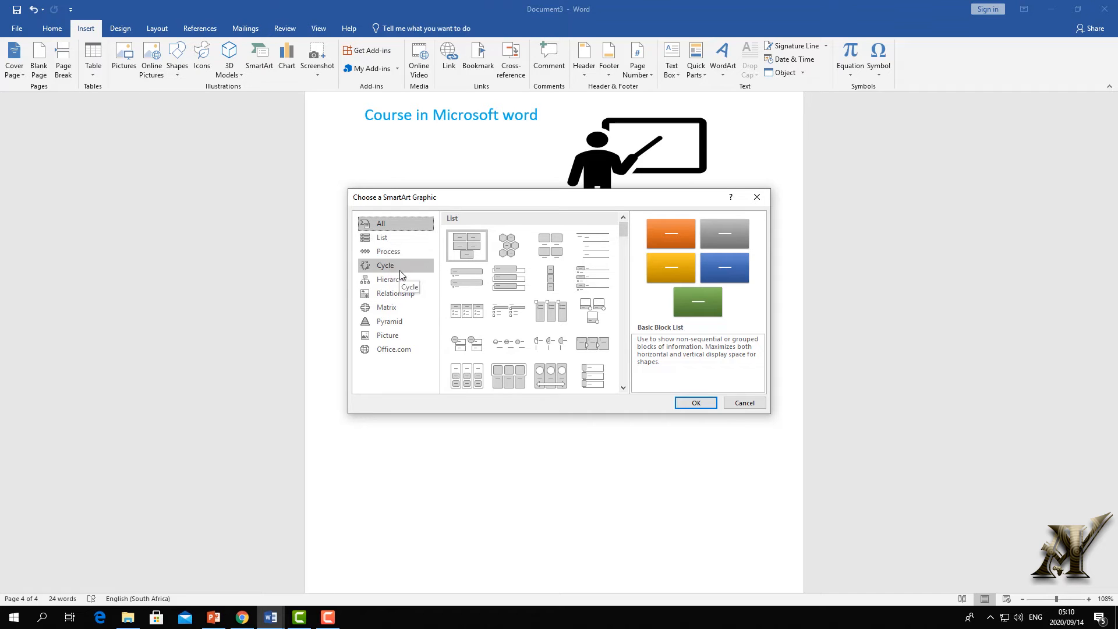
left_click(380, 241)
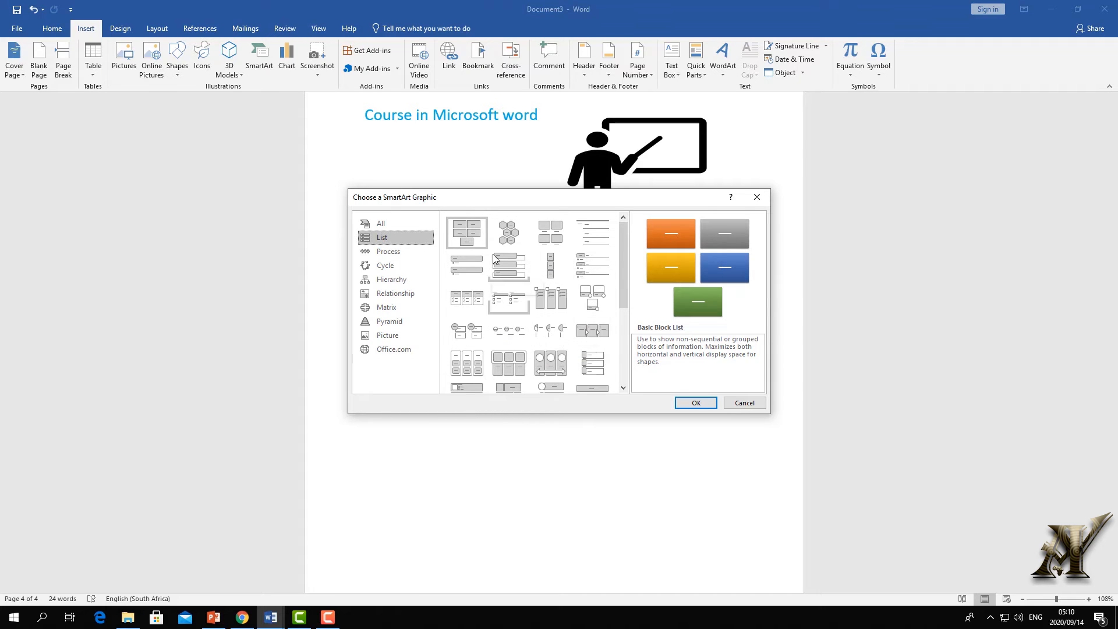
left_click(399, 283)
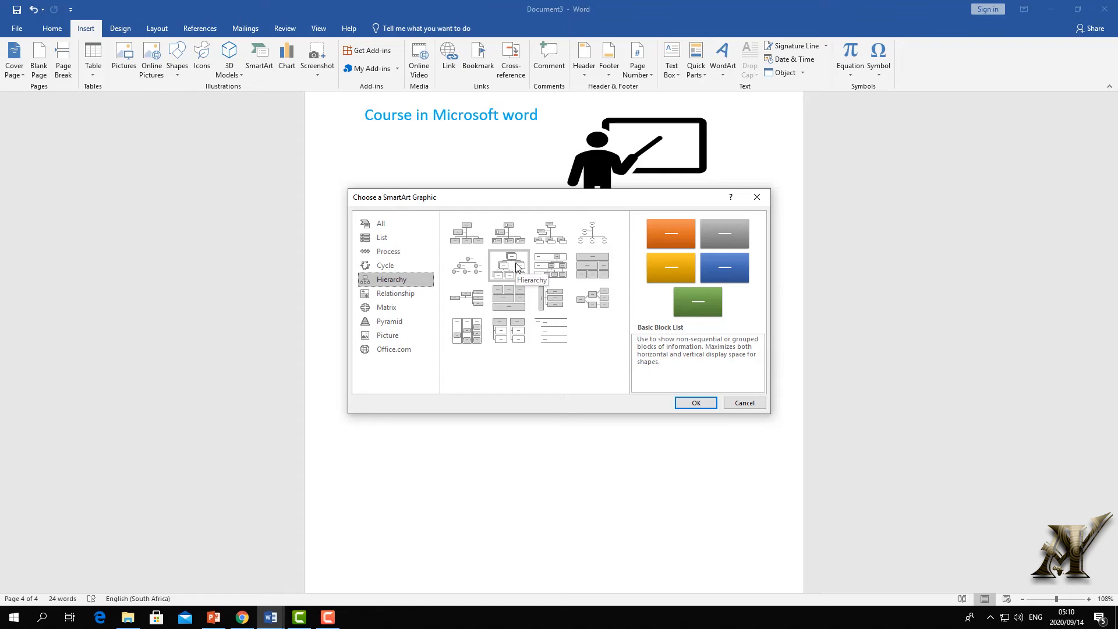
left_click(508, 233)
left_click(696, 402)
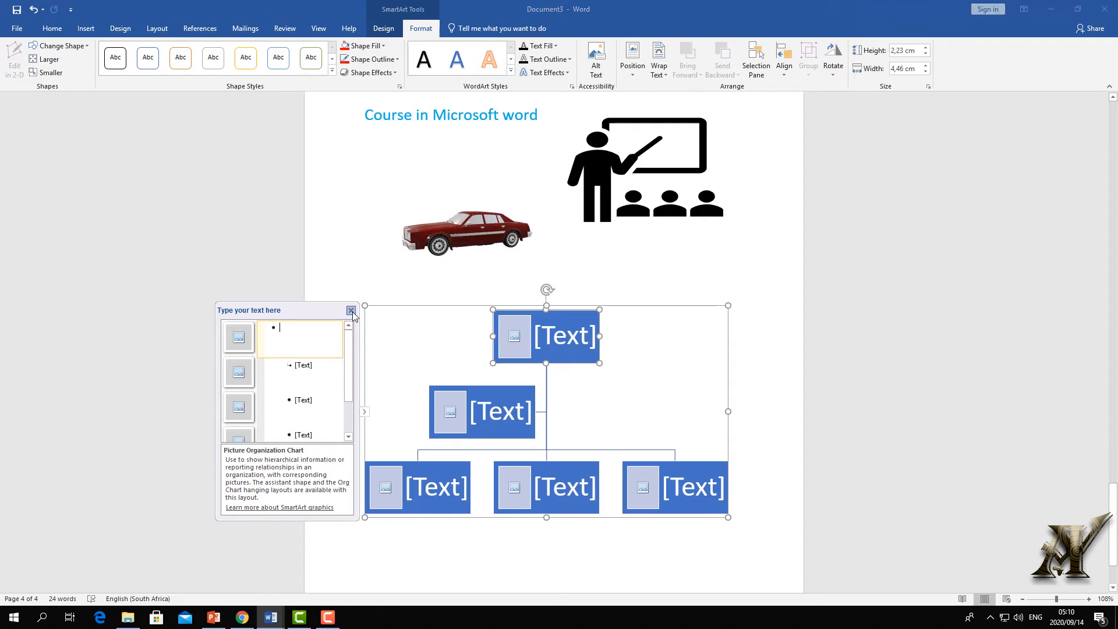
left_click(351, 310)
left_click(536, 275)
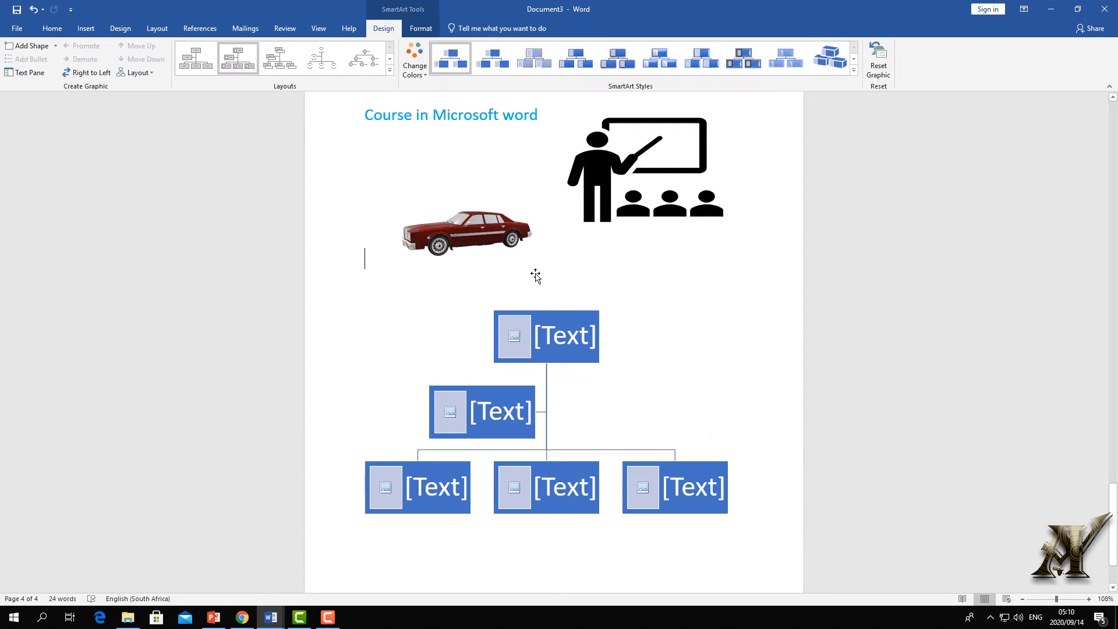
key("Return")
key("Return")
- Type the 'South Africa Government' heading and choose online pictures for the President box
type("South Africa Governm")
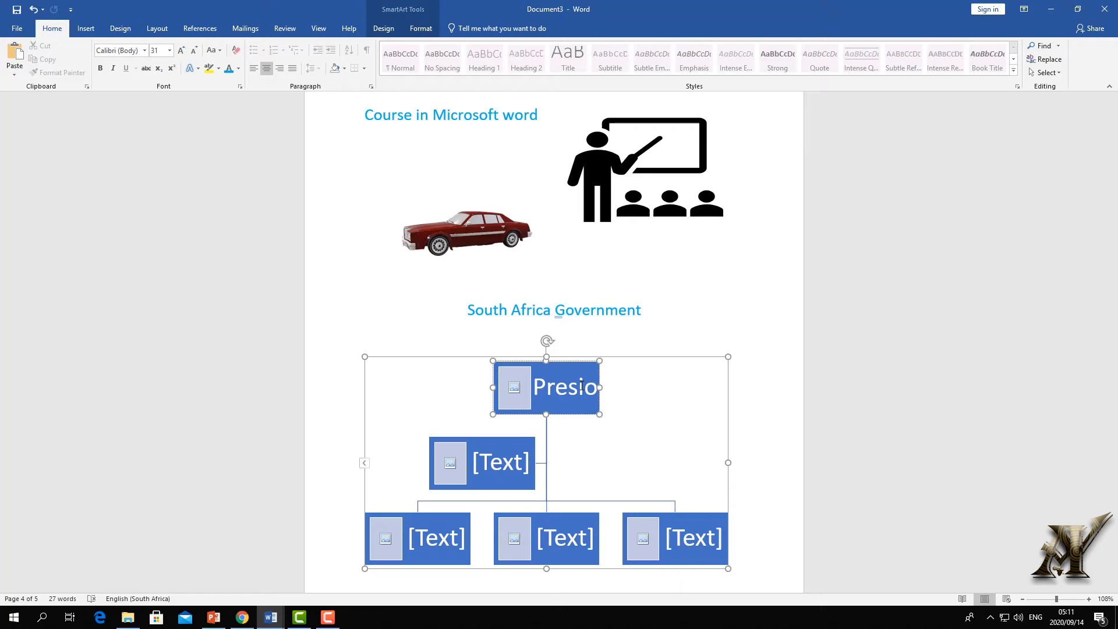
type("ent")
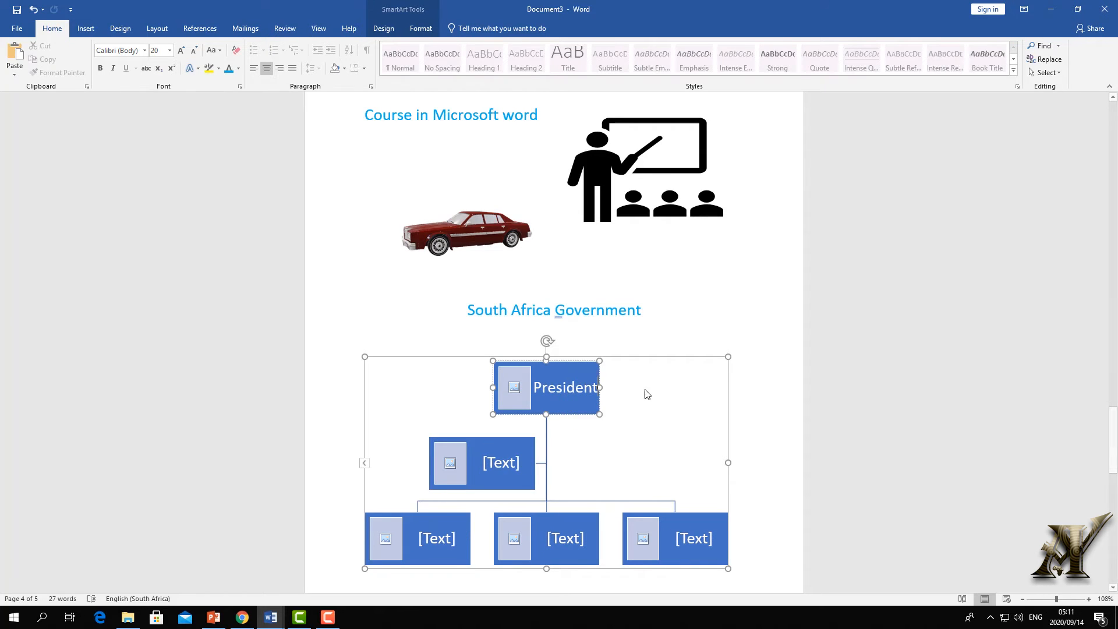
left_click(514, 387)
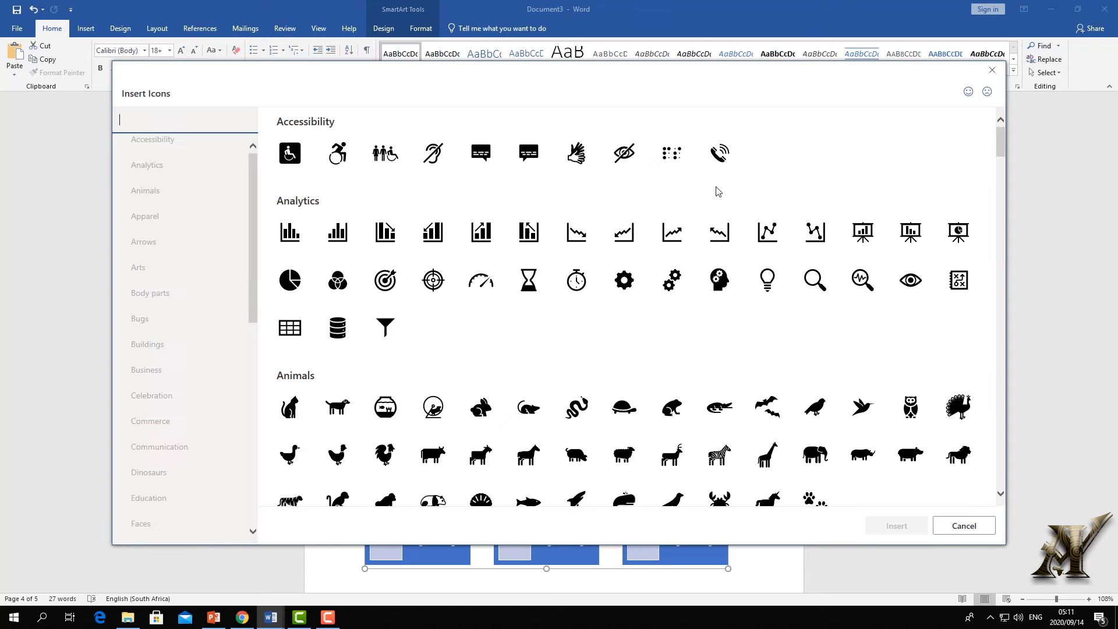
left_click(991, 70)
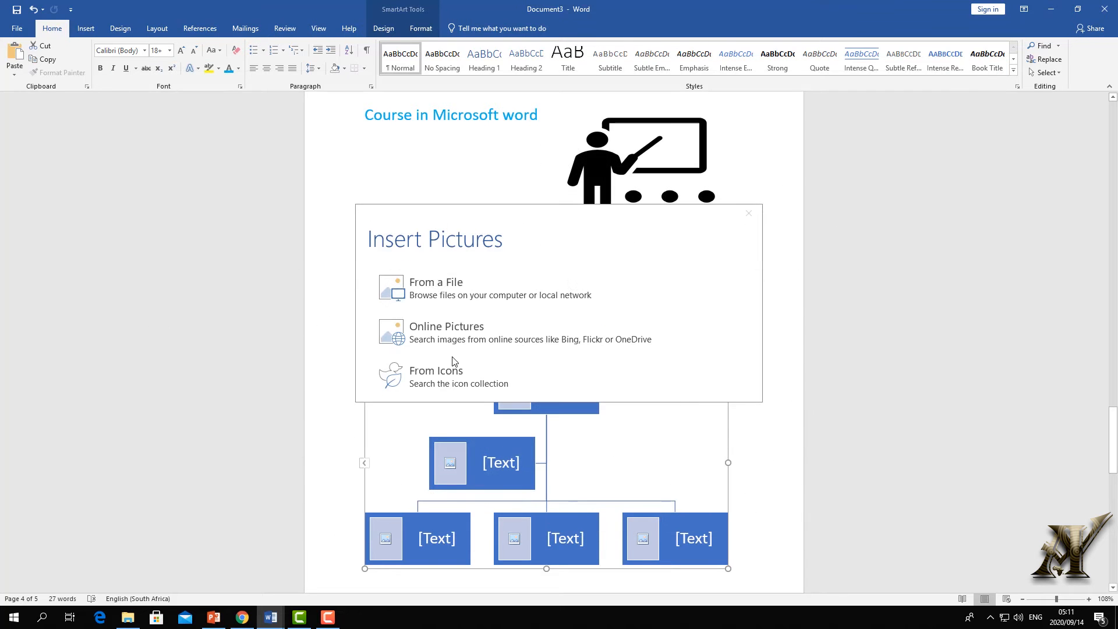
left_click(426, 330)
- Search online and insert a portrait photo into the President box
type("pres")
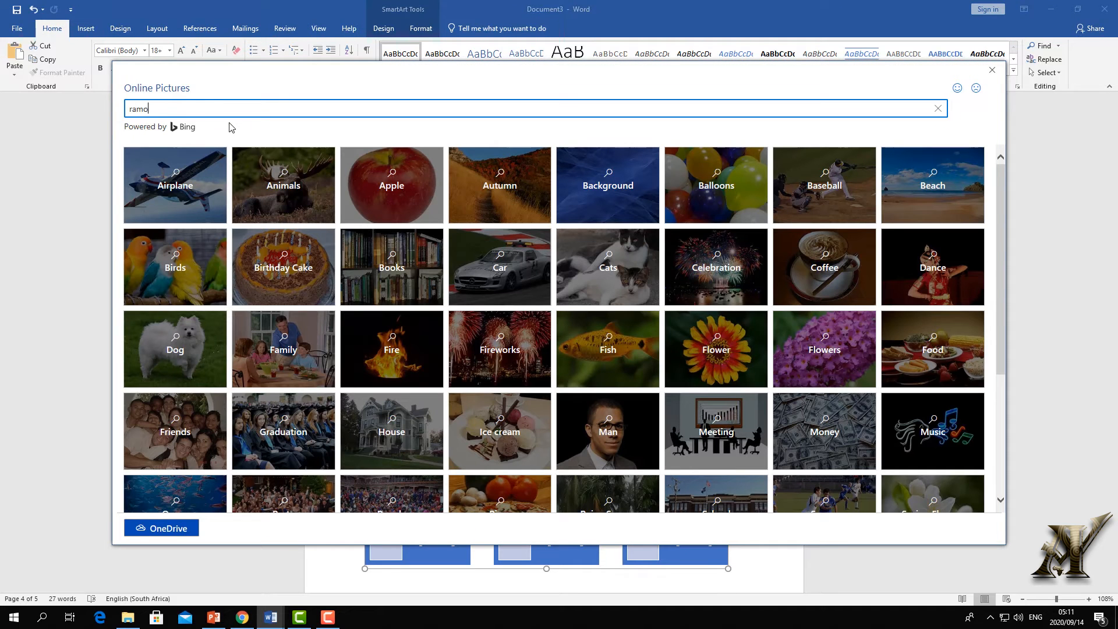
key("BackSpace")
type("apossa")
key("Return")
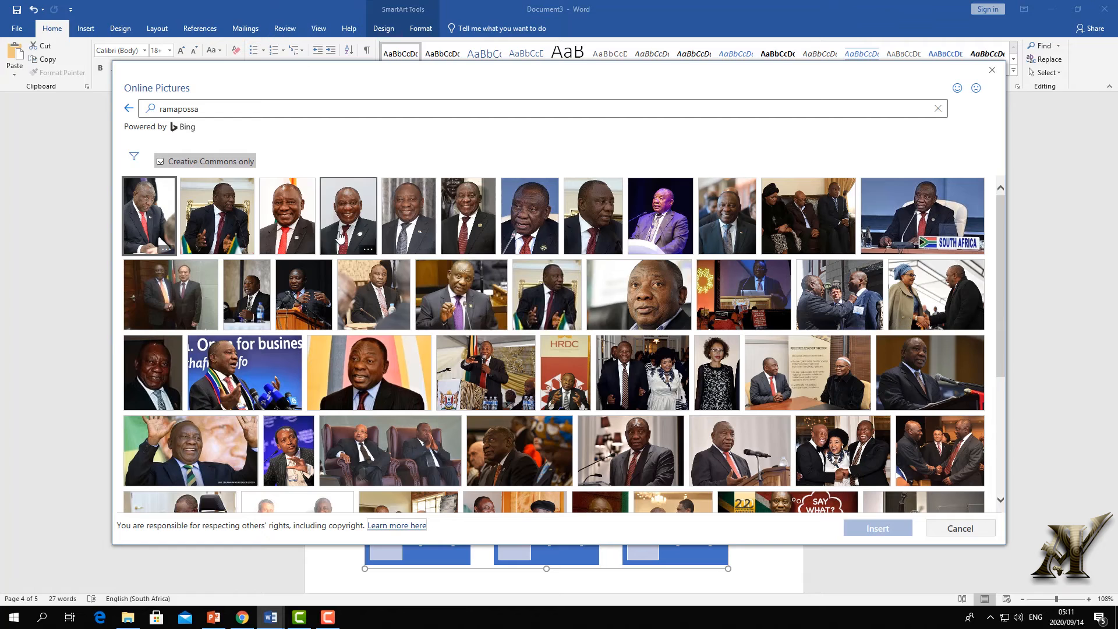
left_click(465, 233)
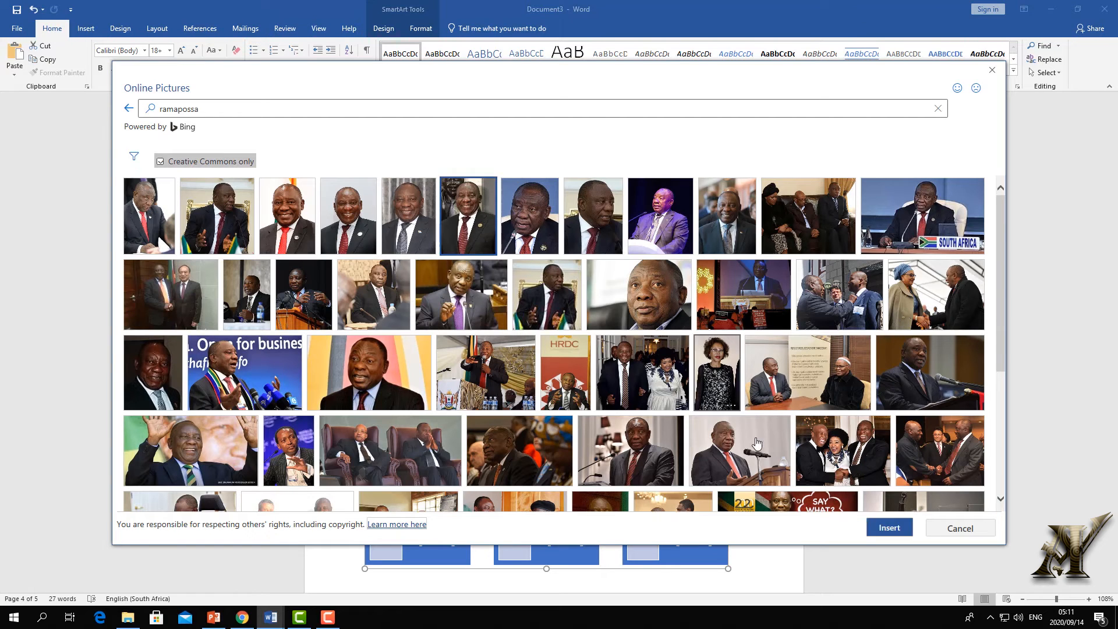
left_click(888, 527)
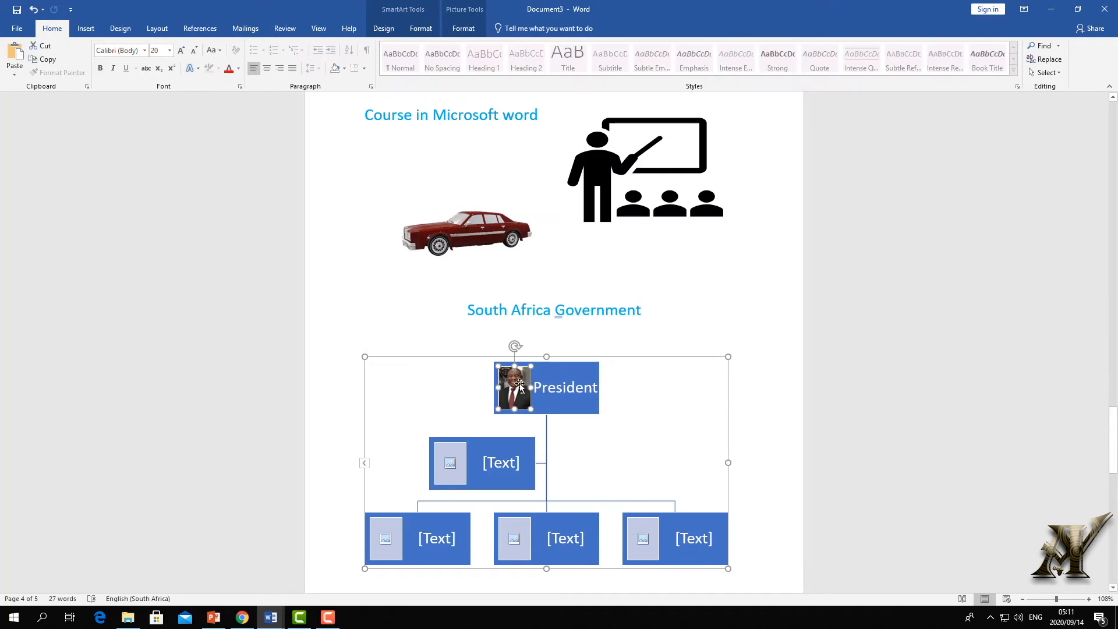
left_click(606, 416)
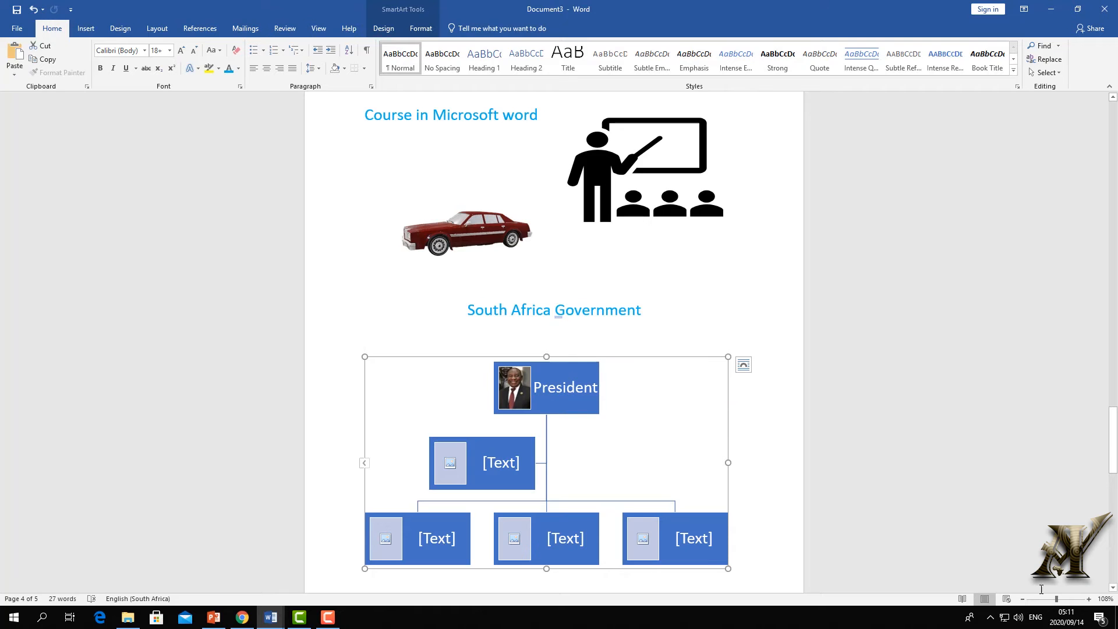
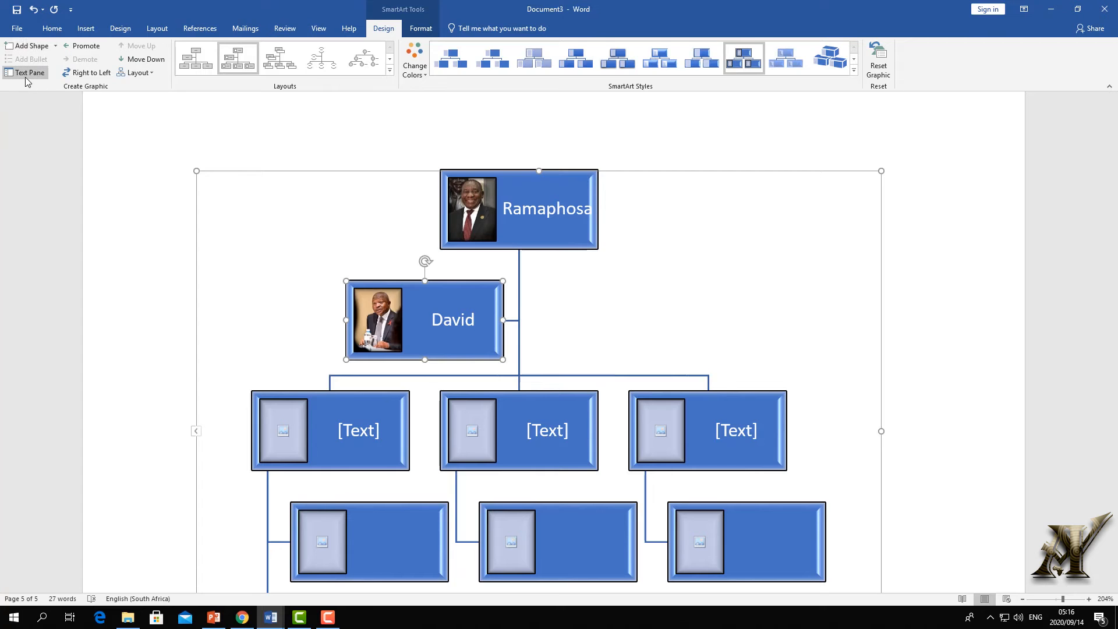
- Insert the logo image from a file into the lower-left picture box of the org chart
scroll(523, 386, "down", 3)
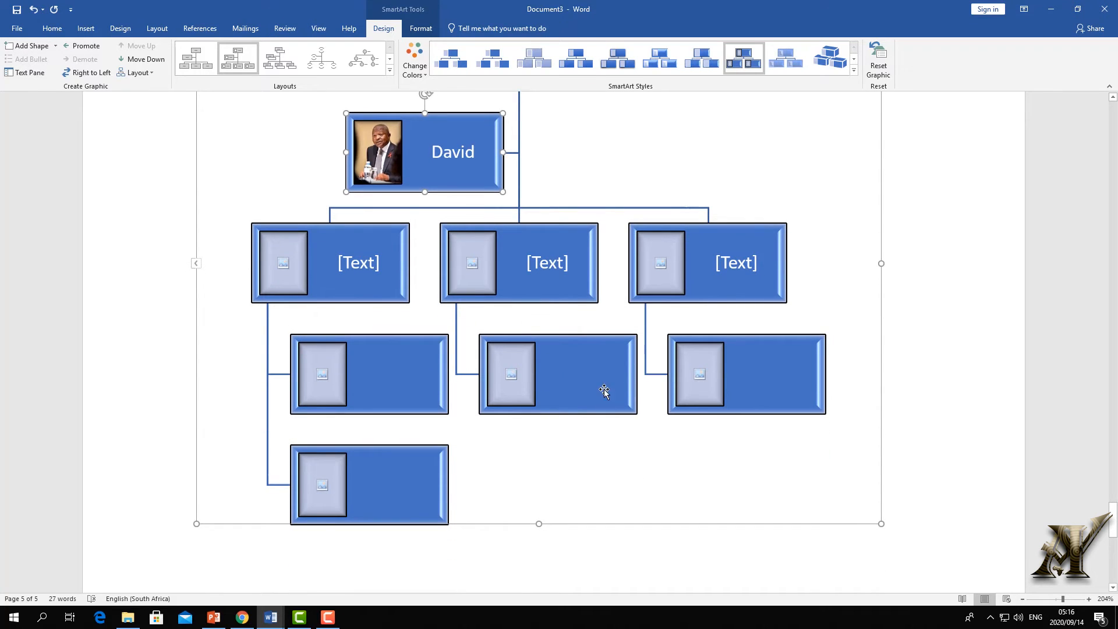
left_click(604, 391)
left_click(26, 72)
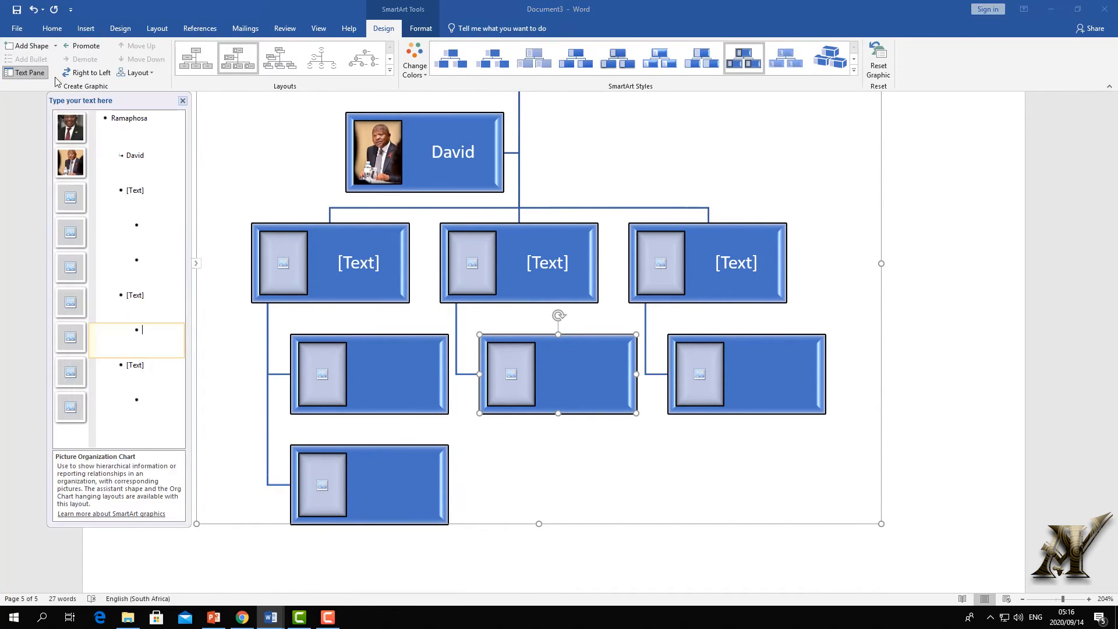
left_click(70, 312)
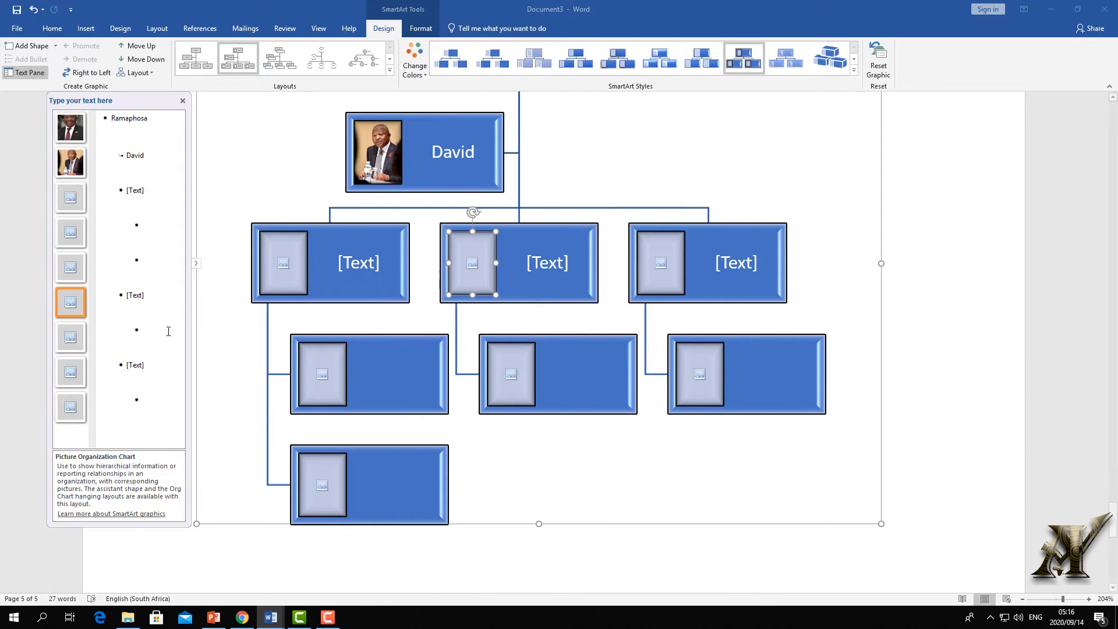
left_click(80, 233)
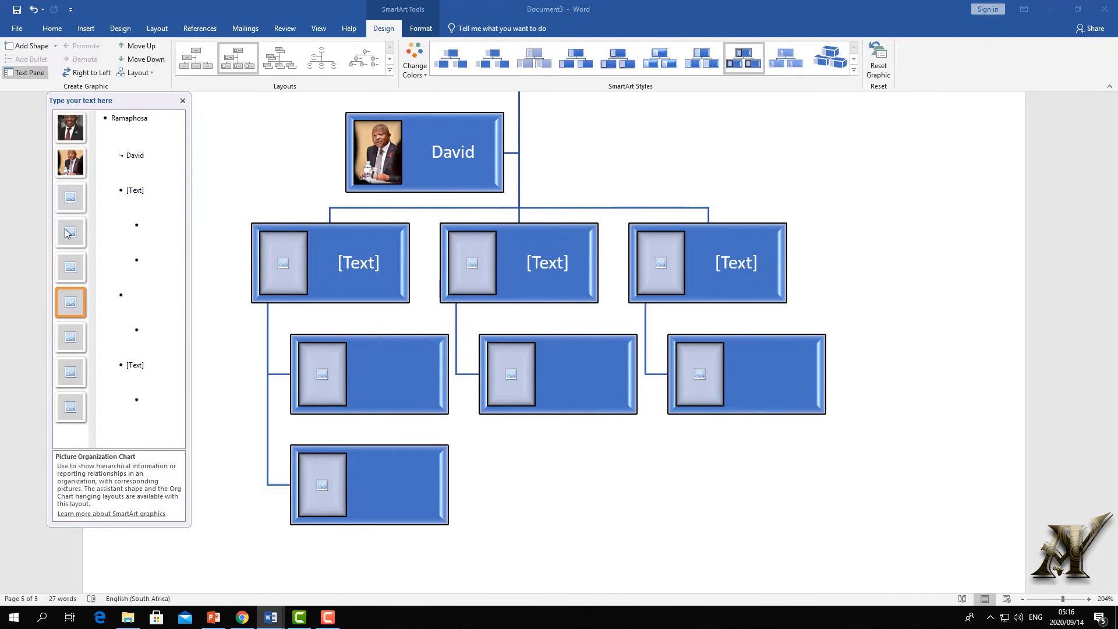
left_click(455, 285)
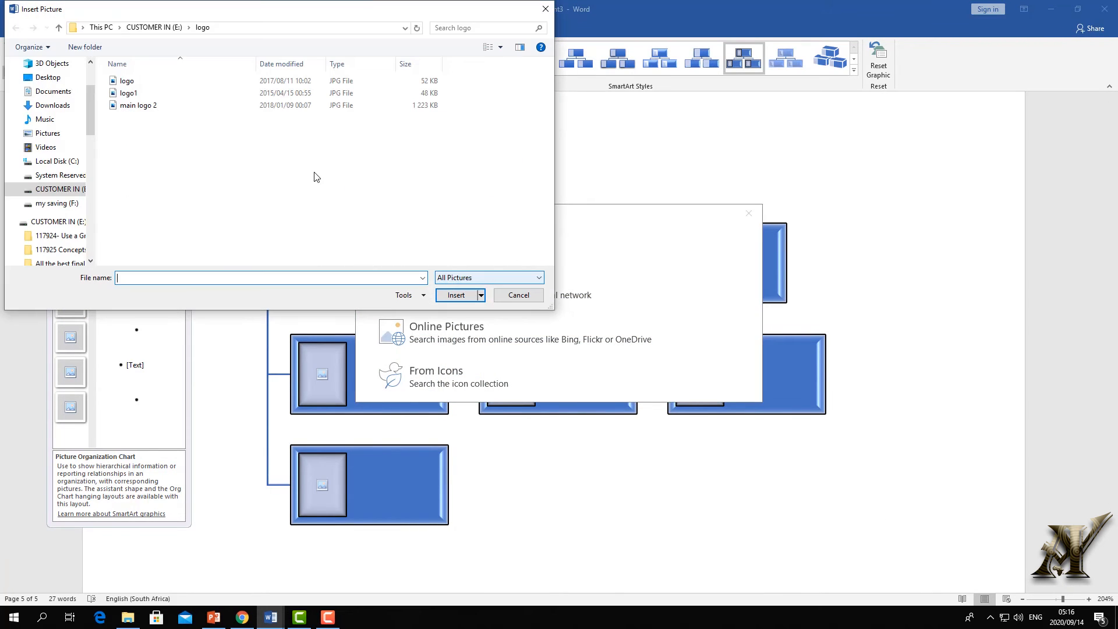
left_click(125, 81)
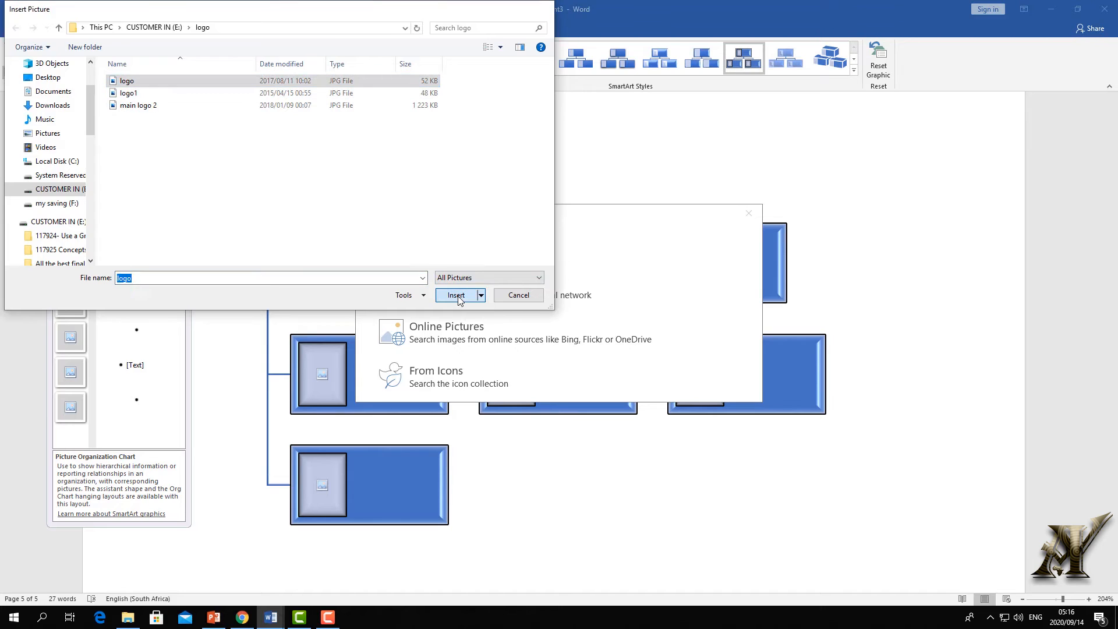
left_click(458, 295)
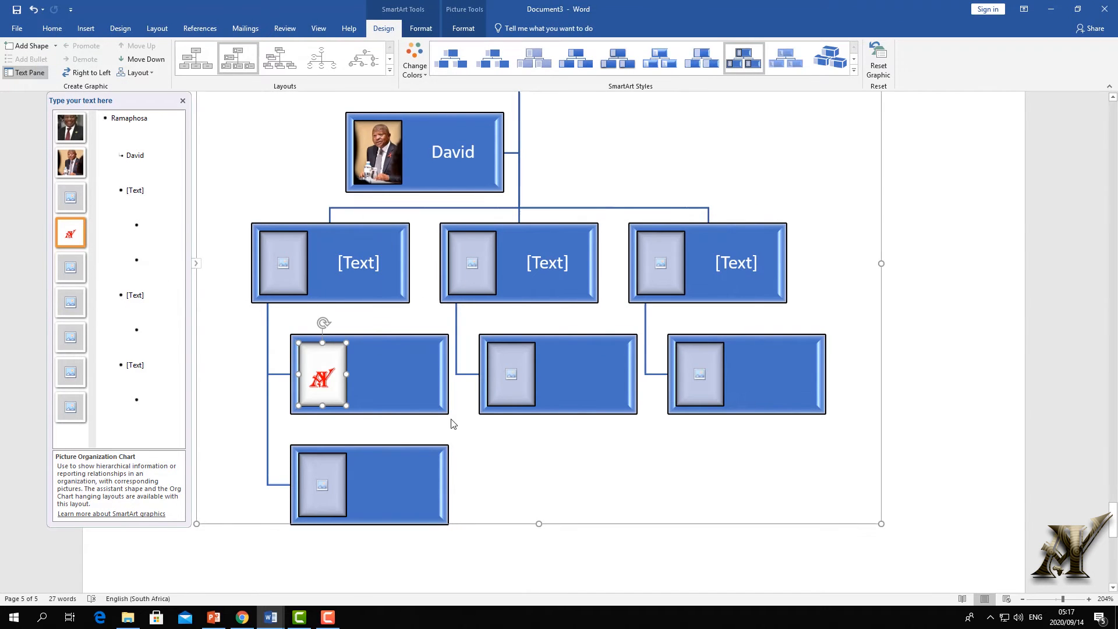
- Label the logo box 'xchdhdh', undo an accidental deletion, and close the text pane
left_click(401, 379)
left_click(127, 234)
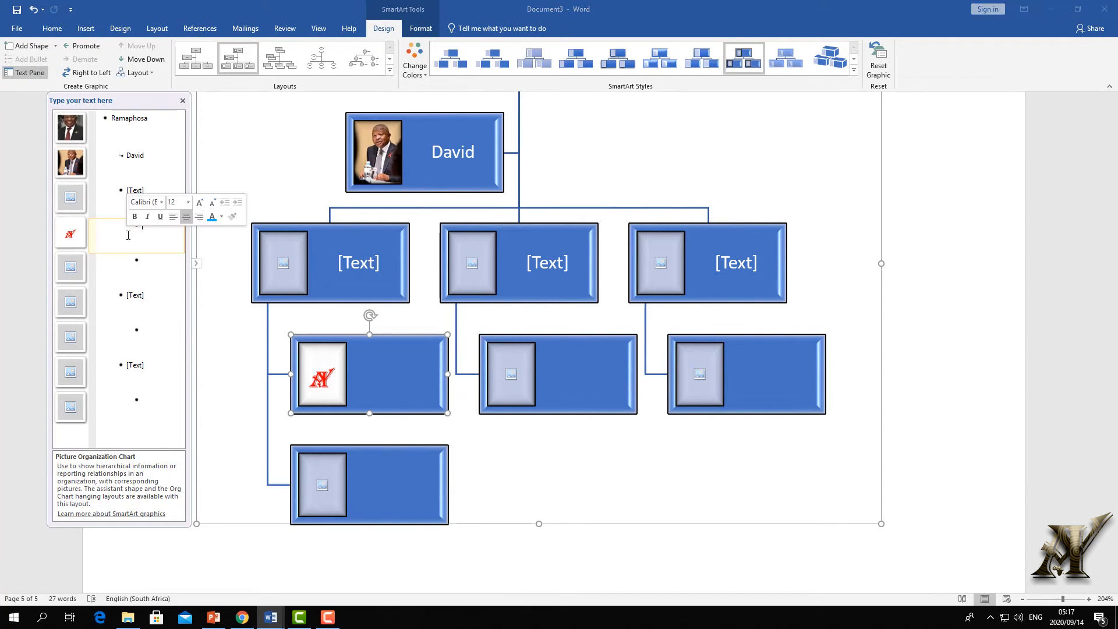
type("xchdhdh")
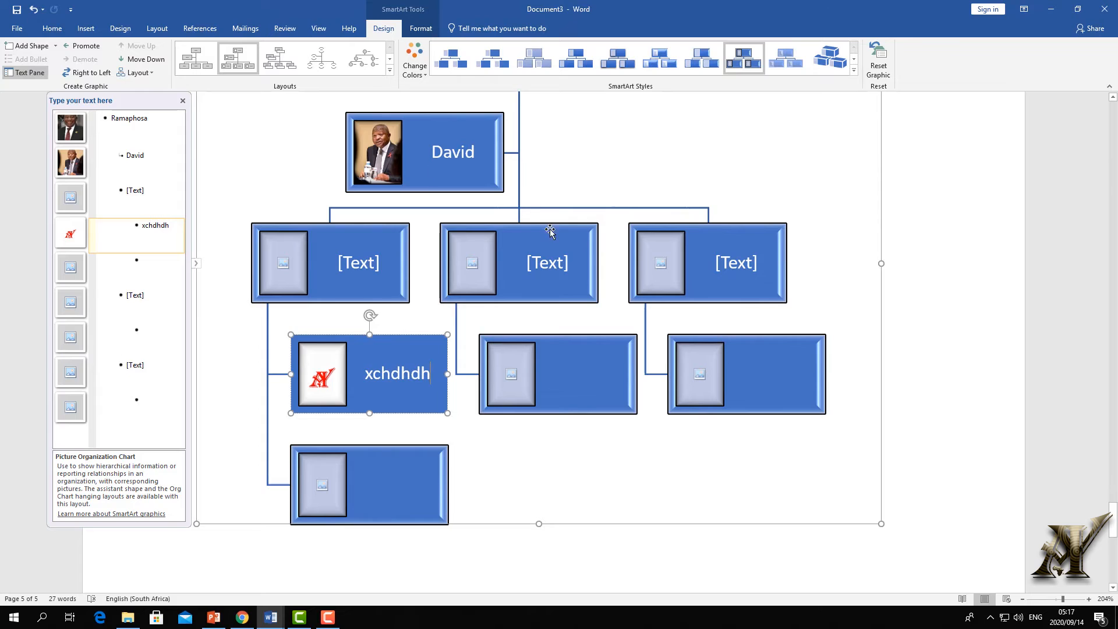
left_click(544, 260)
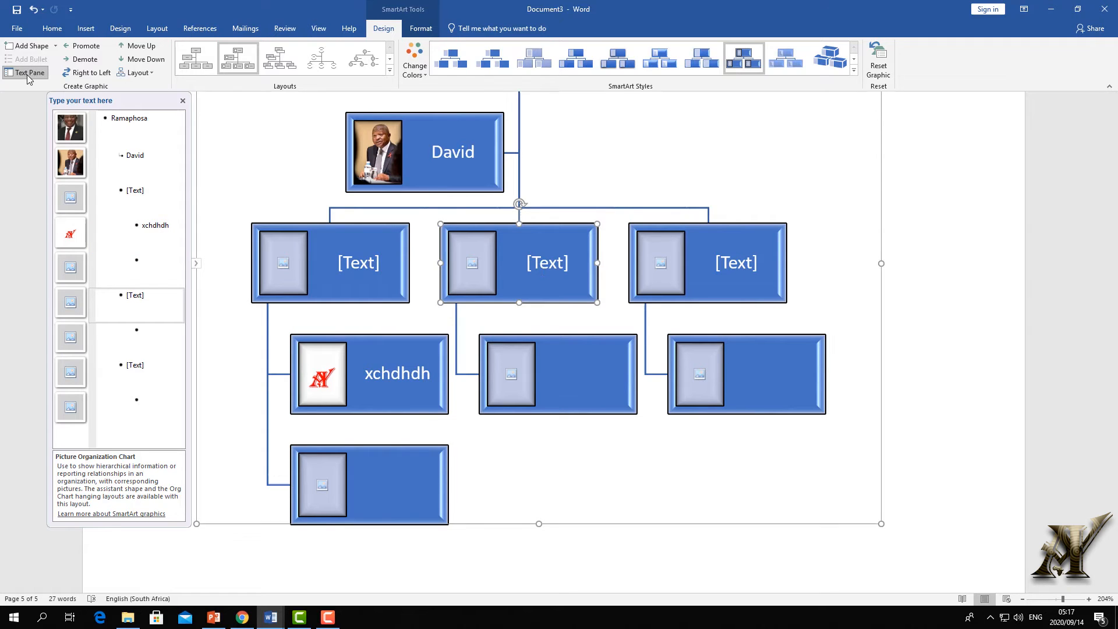
left_click(67, 239)
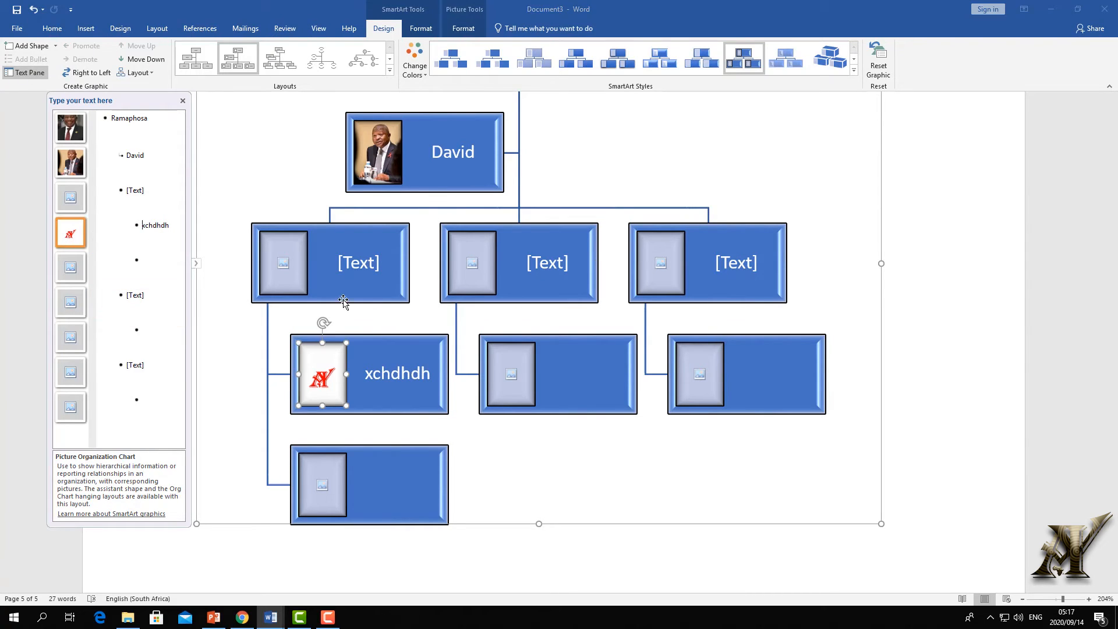
left_click(171, 226)
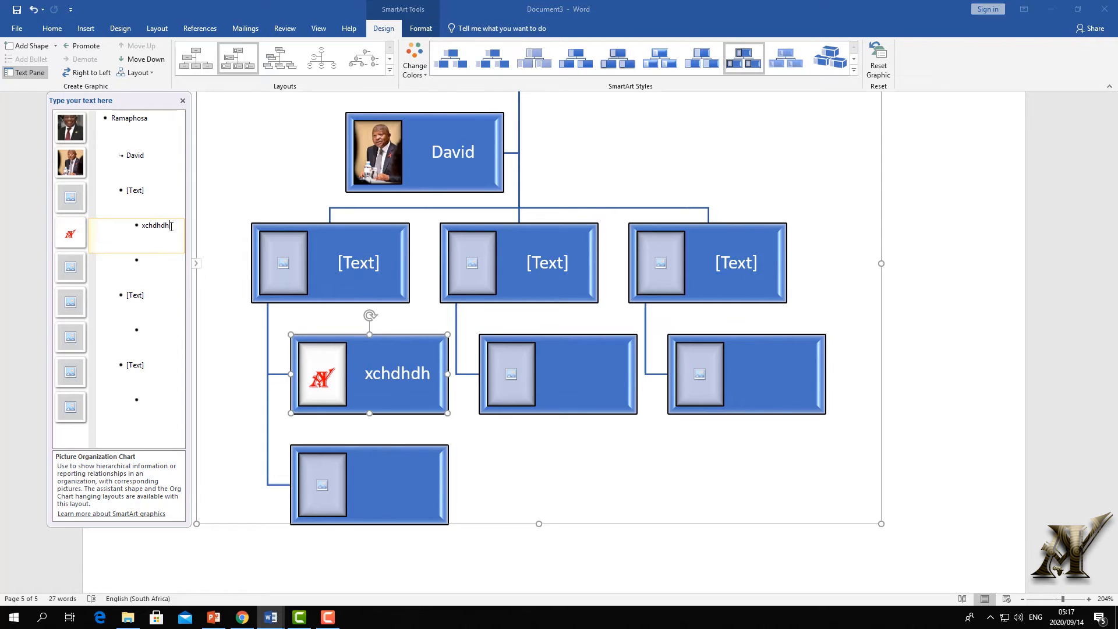
double_click(103, 224)
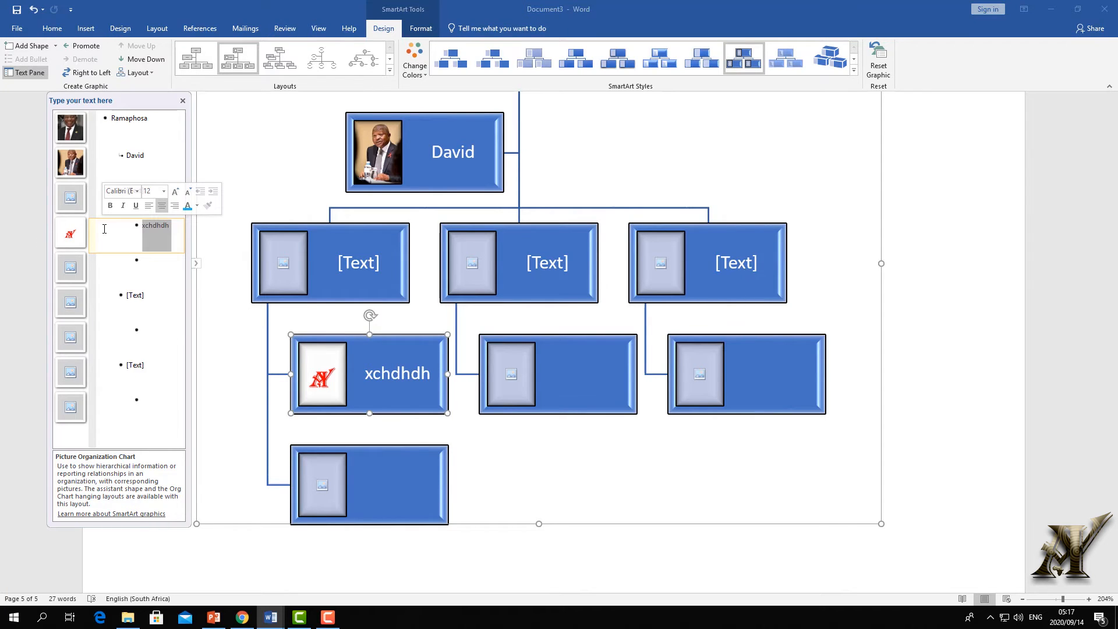
key("BackSpace")
key("BackSpace")
key("BackSpace")
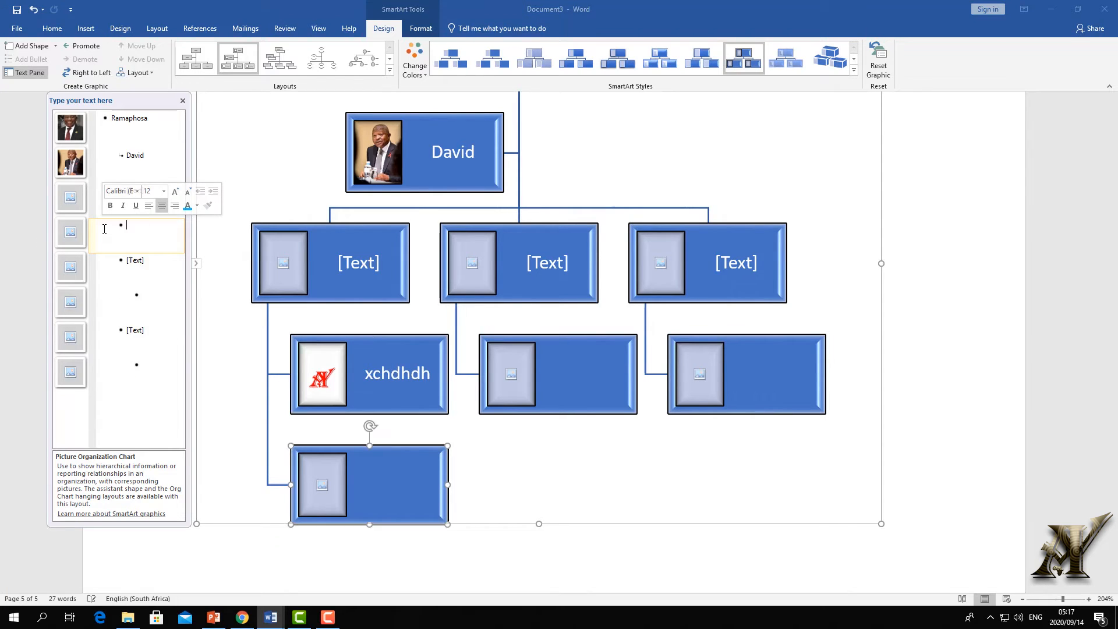
key("ctrl+z")
key("ctrl+z")
key("ctrl+z")
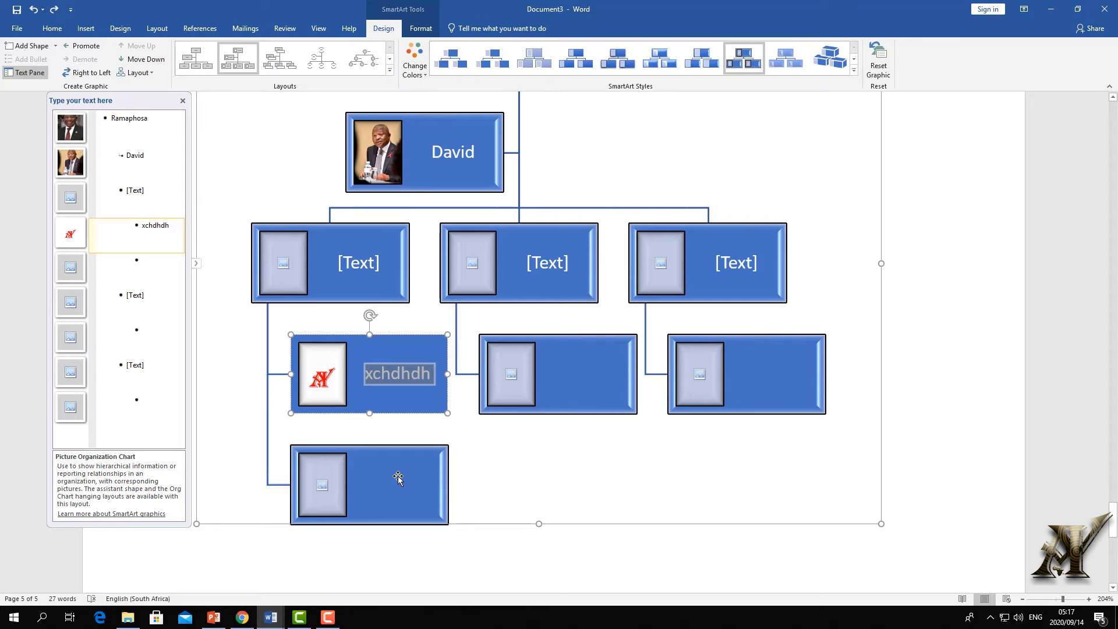
left_click(181, 103)
- Delete the empty bottom box from the org chart and preview the shape styles
left_click(364, 498)
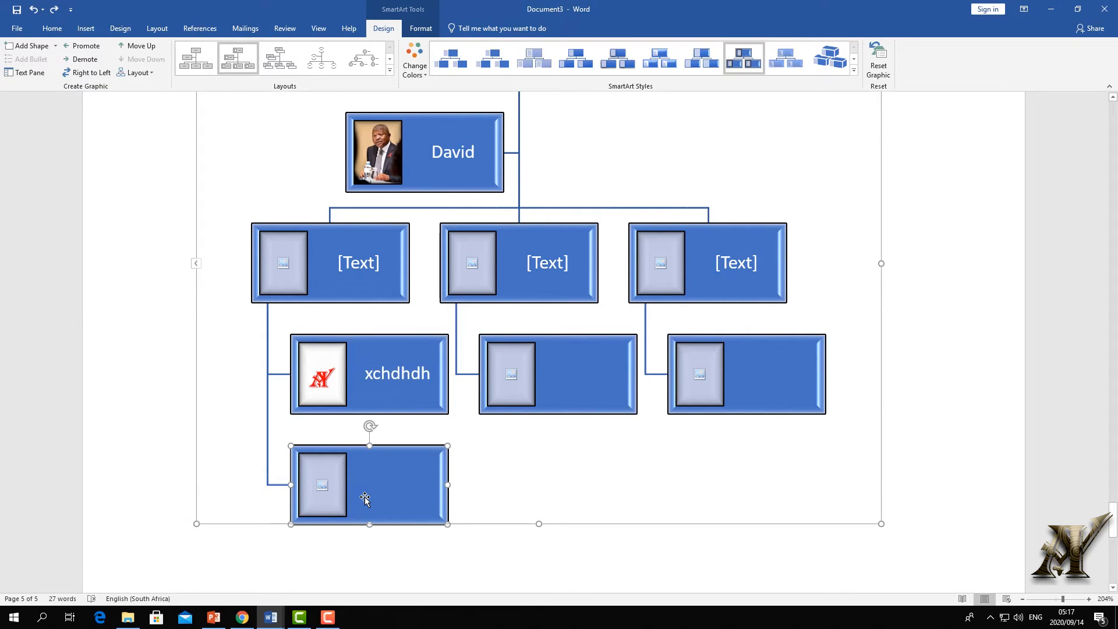
key("Delete")
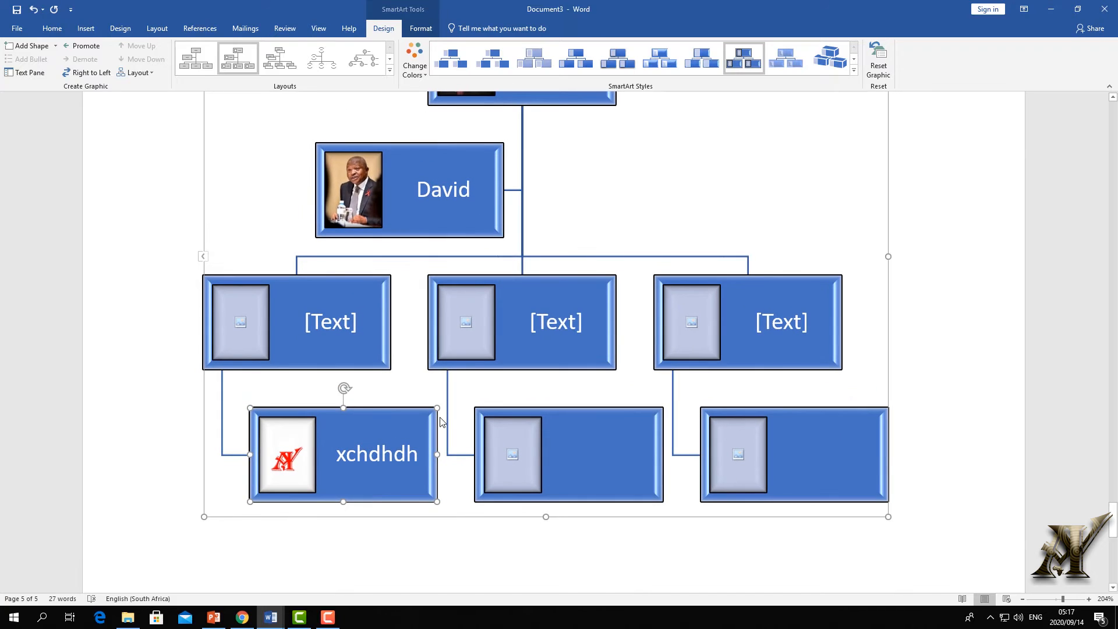
left_click(433, 342)
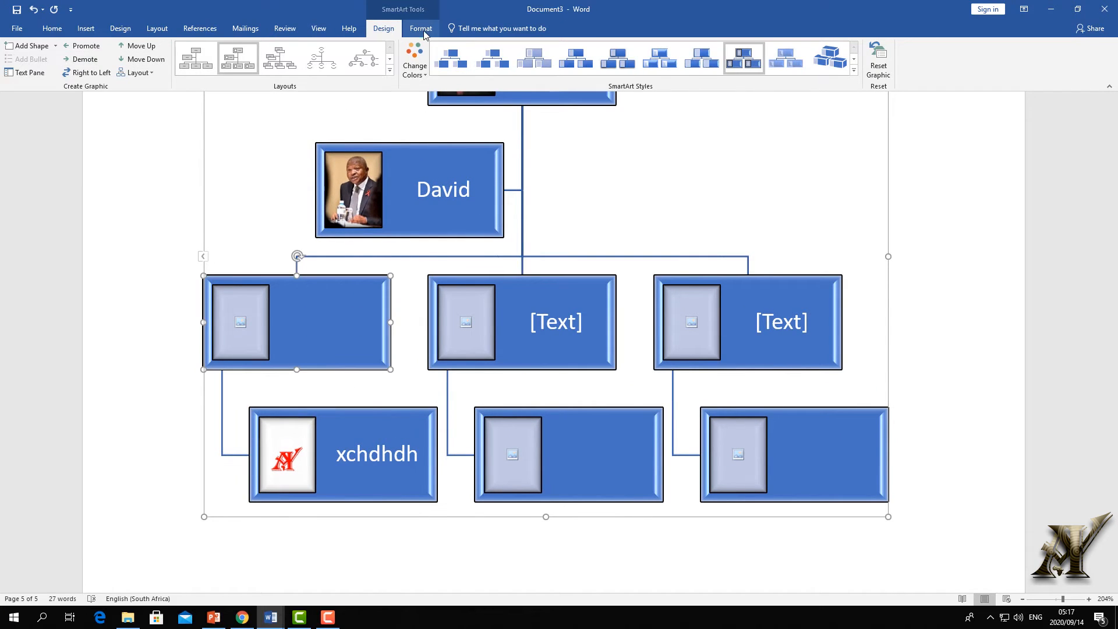
left_click(422, 29)
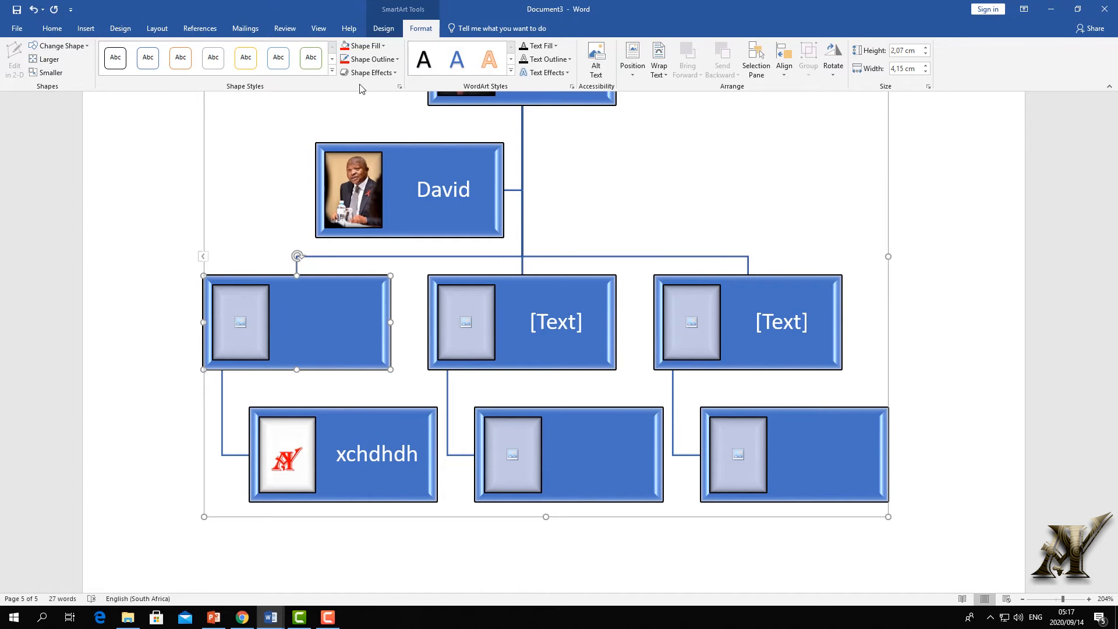
left_click(332, 70)
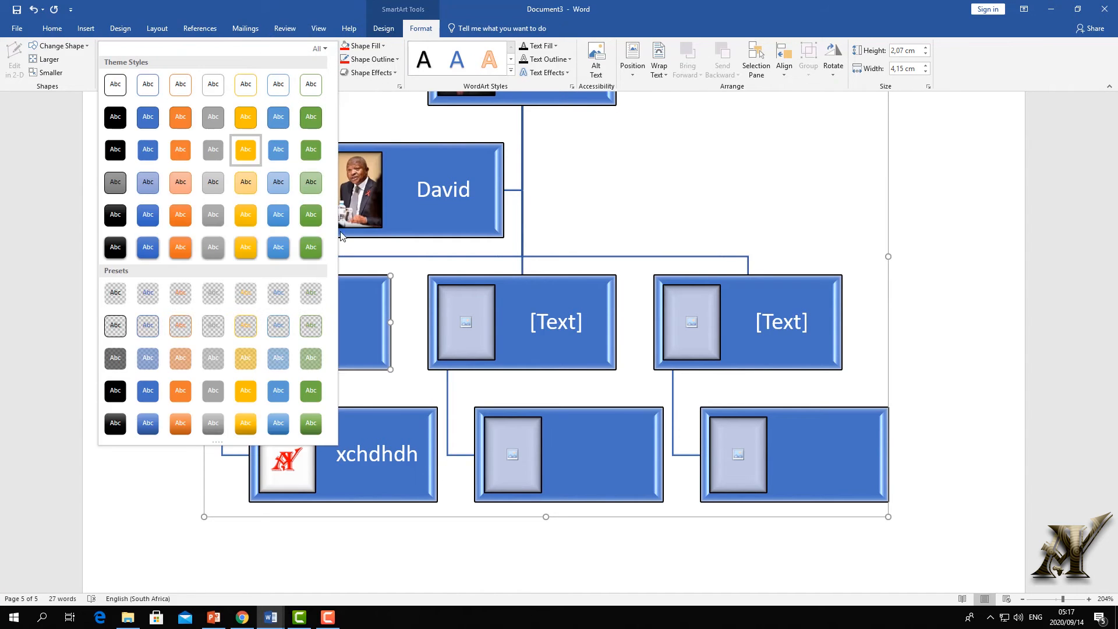
left_click(431, 213)
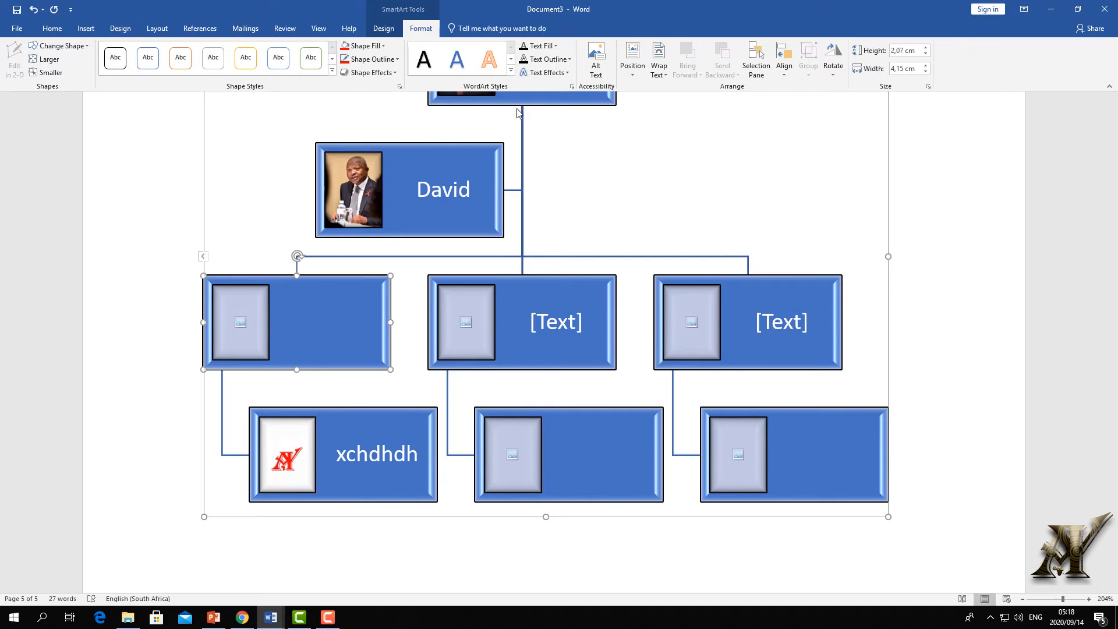
scroll(547, 205, "up", 5)
- Give the Ramaphosa box a green style and the David box a yellow style
left_click(547, 252)
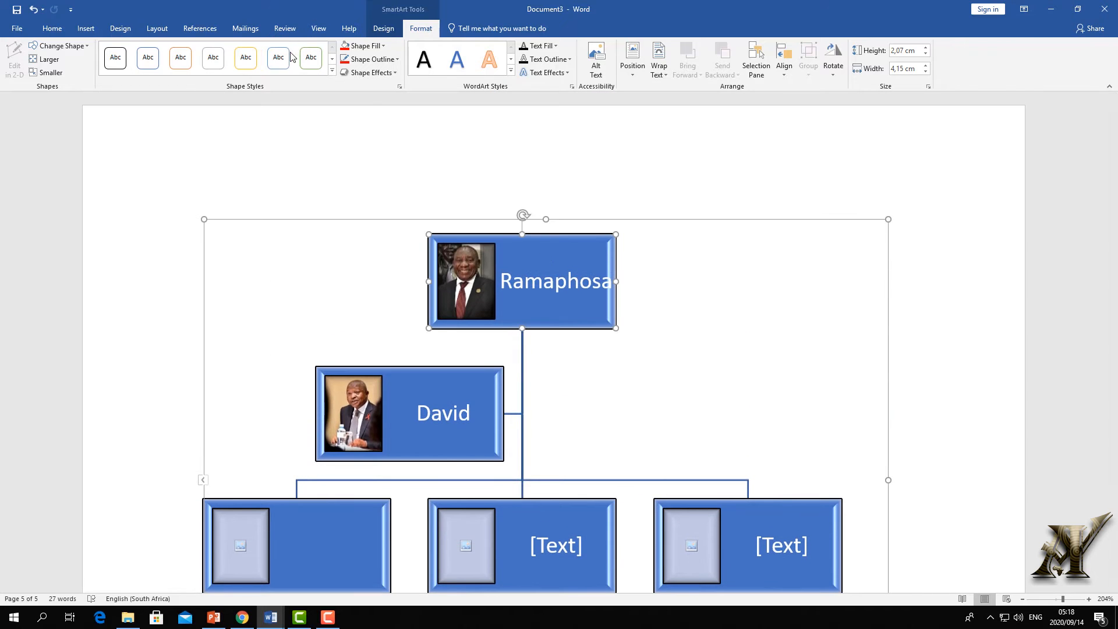
left_click(332, 71)
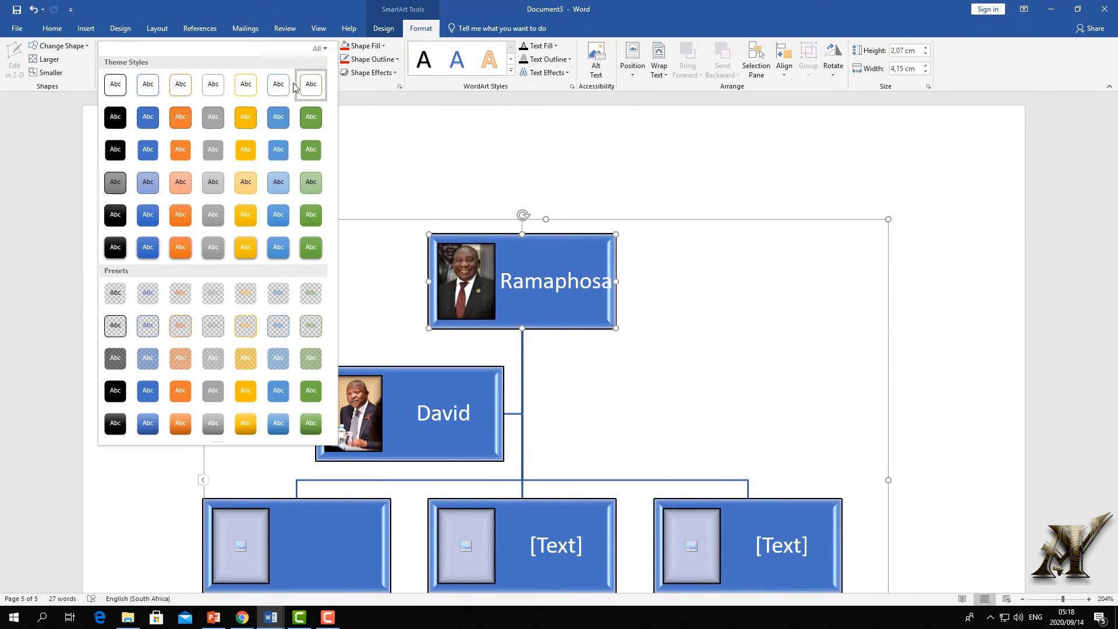
left_click(310, 248)
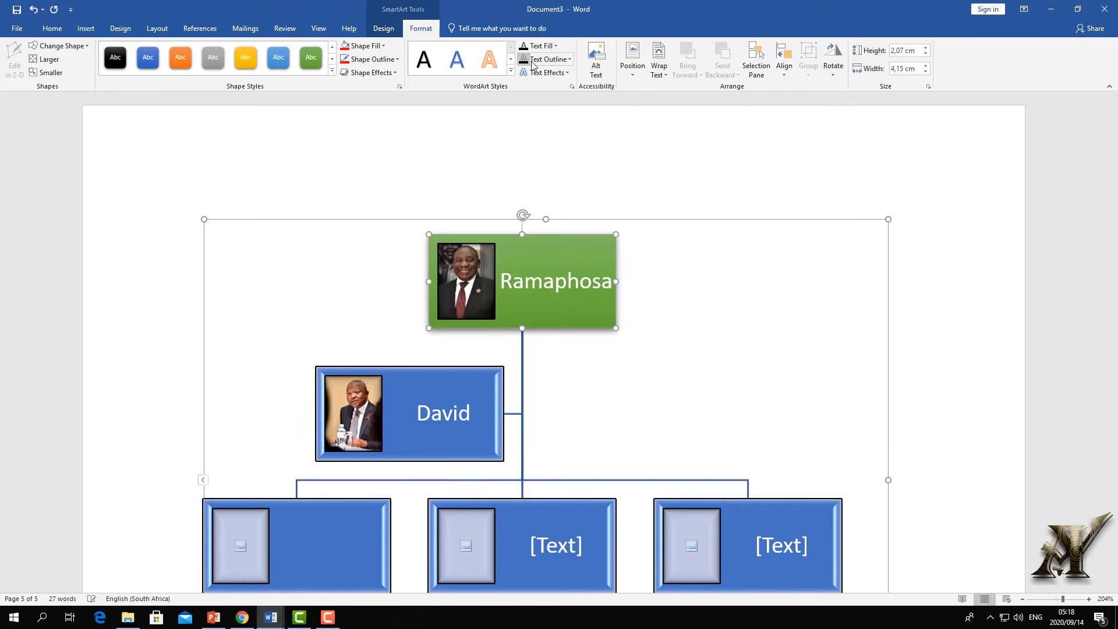
scroll(443, 316, "down", 3)
left_click(453, 247)
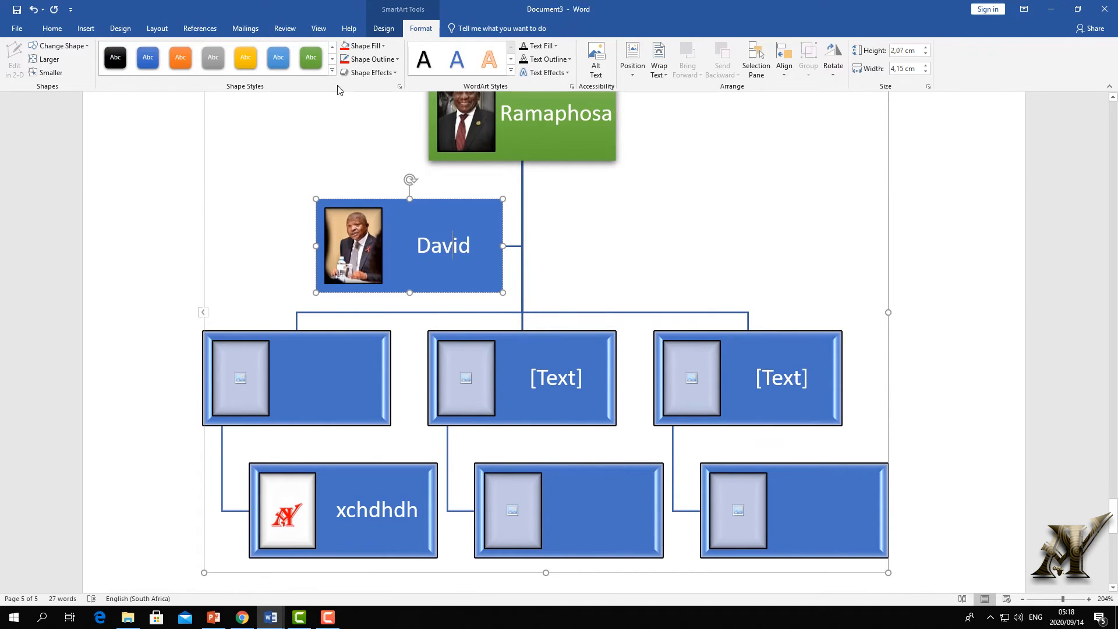
left_click(331, 70)
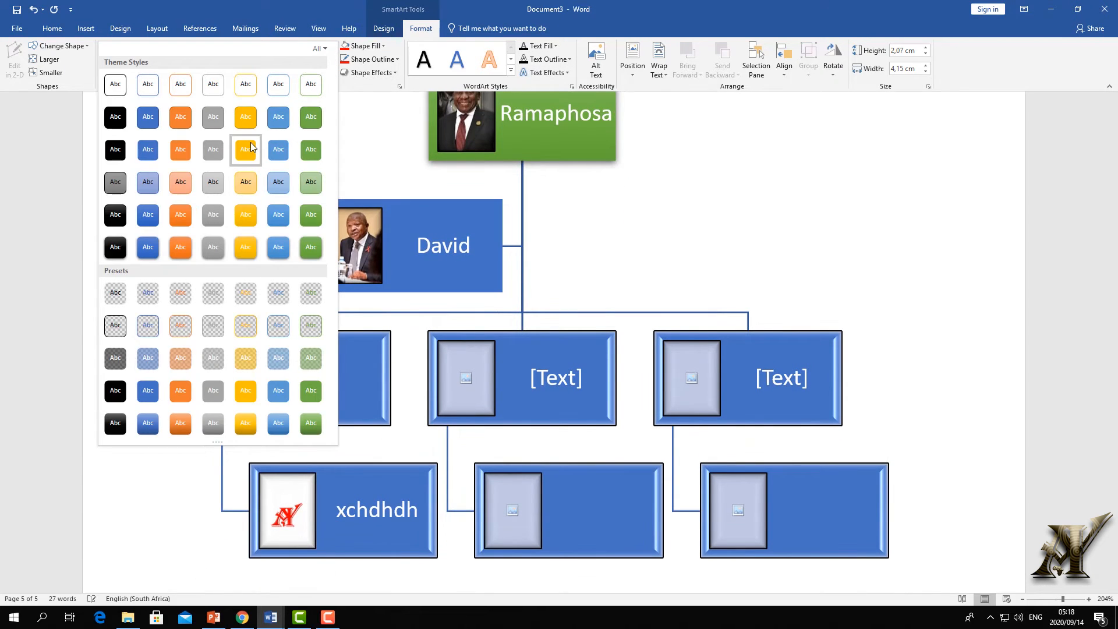
left_click(255, 143)
- Make the left second-row box orange, then switch to the Insert tab
left_click(347, 362)
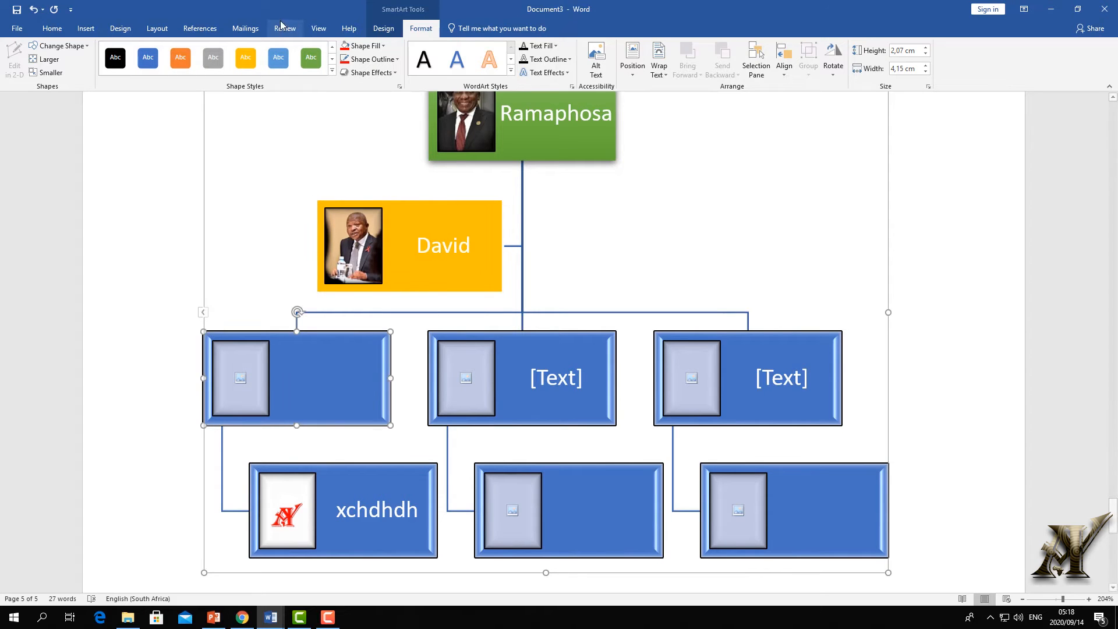
left_click(311, 58)
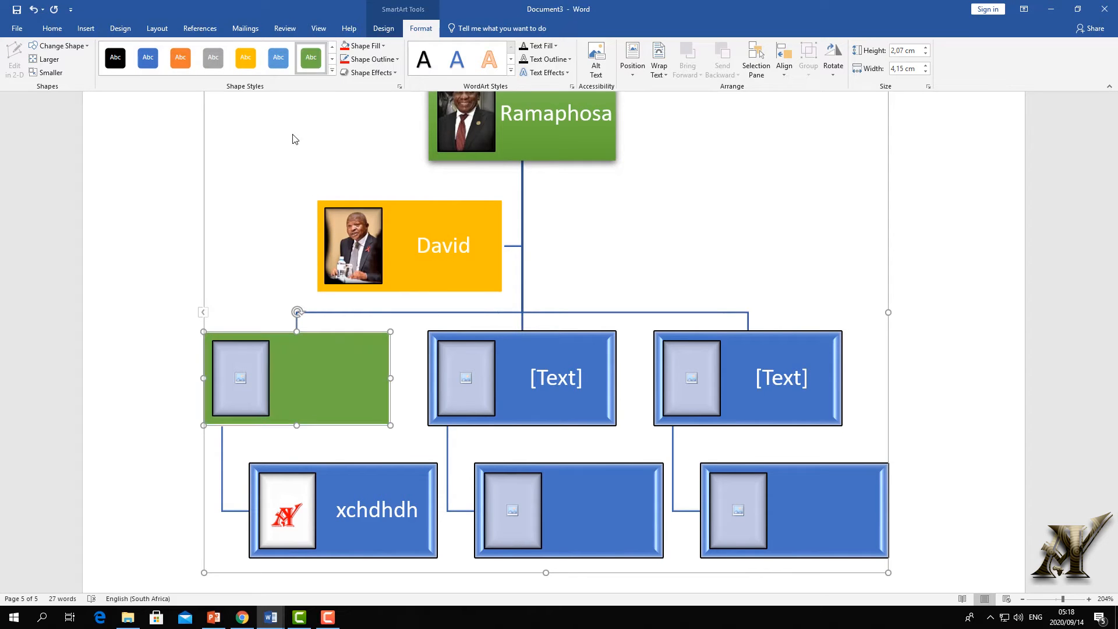
left_click(332, 71)
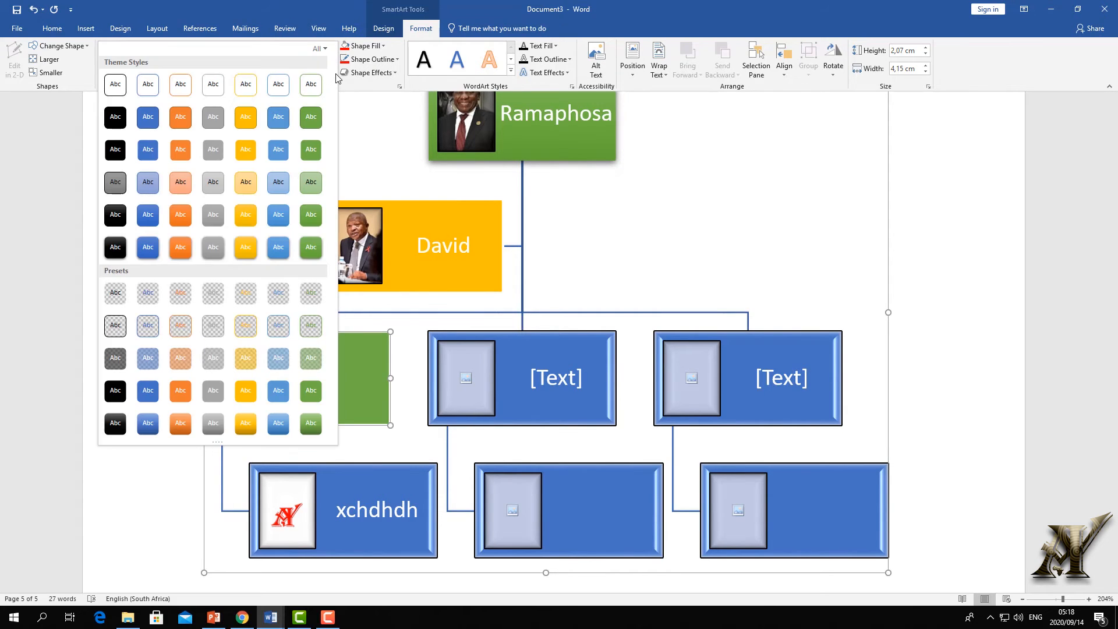
left_click(183, 249)
left_click(551, 365)
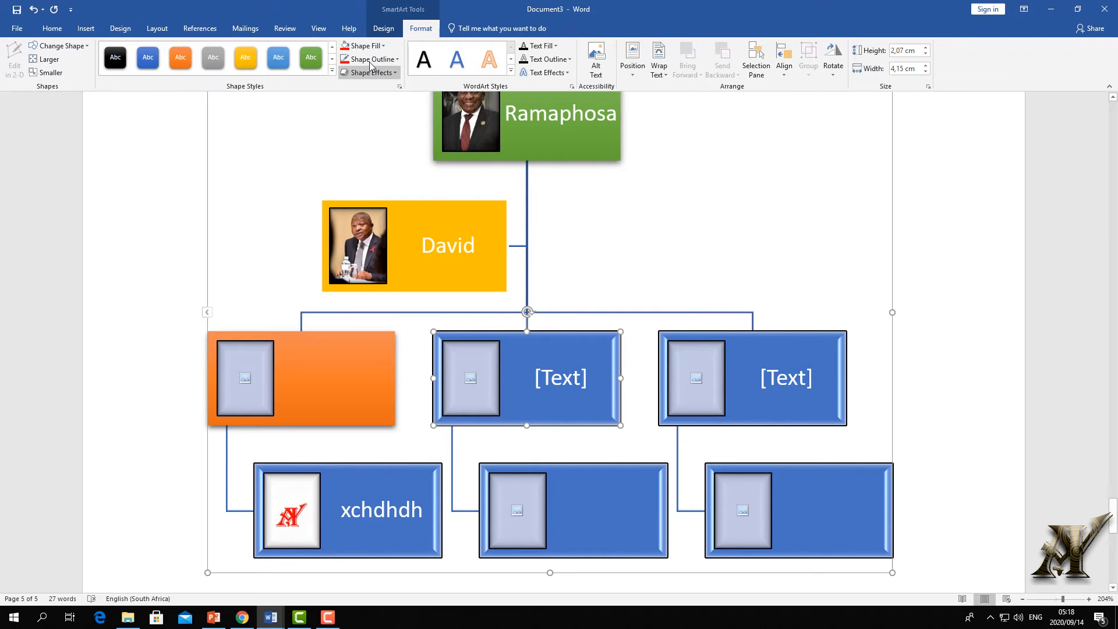
scroll(744, 314, "up", 4)
scroll(584, 344, "down", 2)
scroll(584, 344, "down", 3)
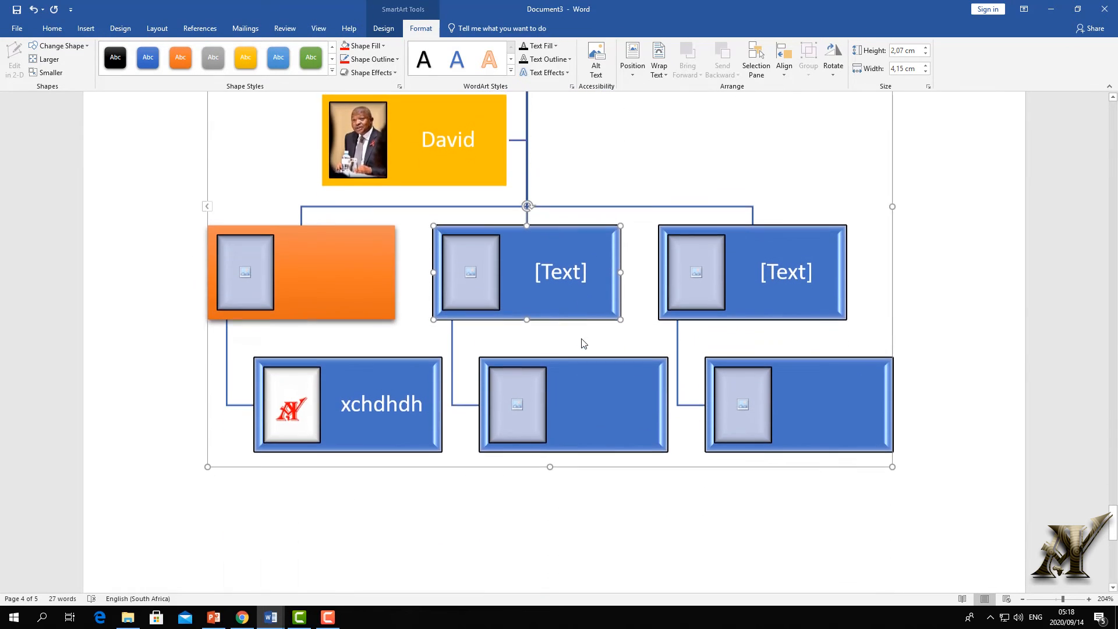
left_click(85, 28)
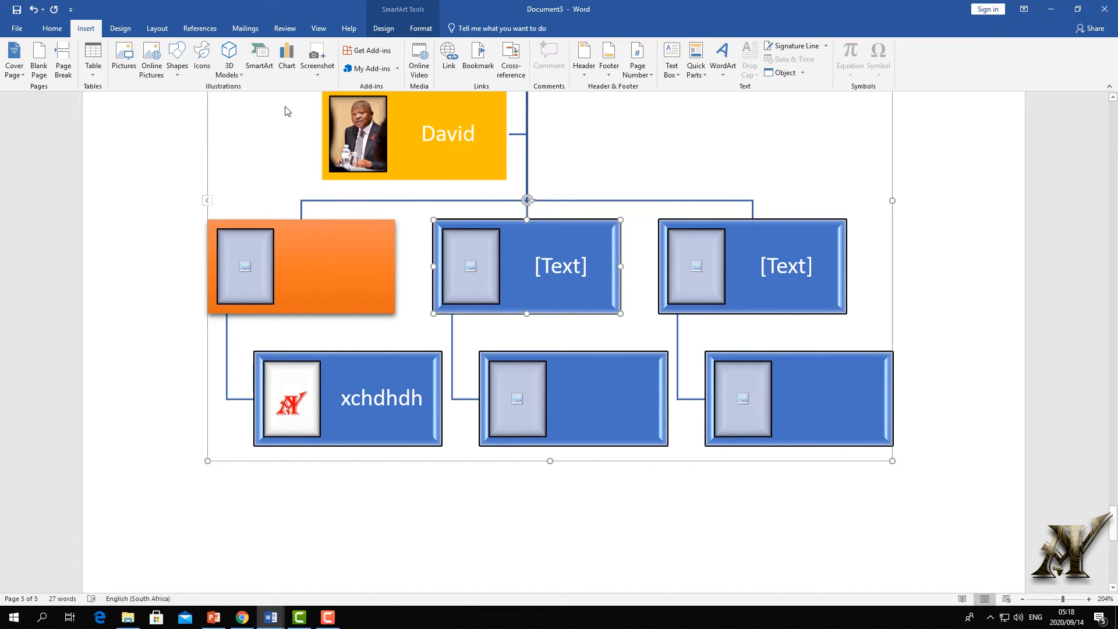
- Add a new line below the org chart and open the Insert Chart dialog
scroll(466, 262, "down", 1)
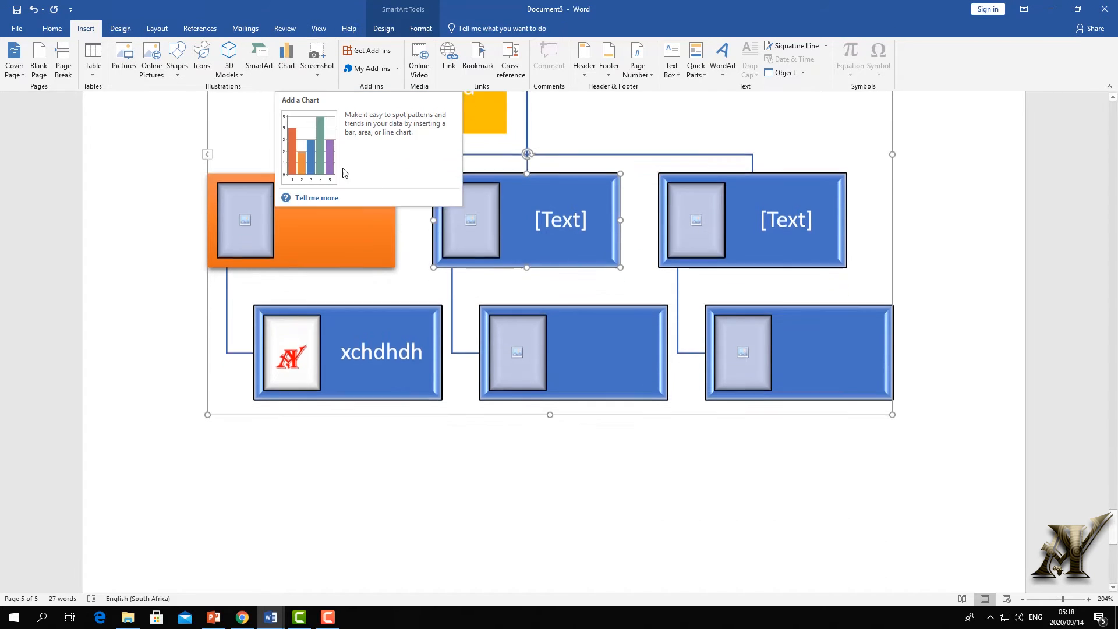
left_click(912, 411)
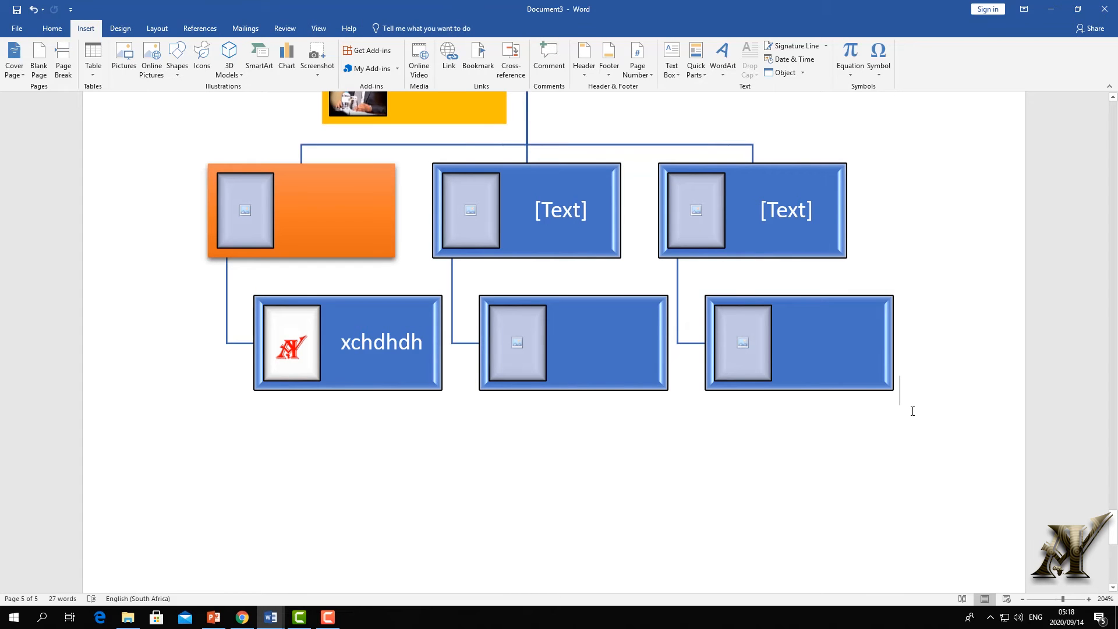
key("Return")
scroll(751, 420, "up", 3)
scroll(740, 428, "down", 4)
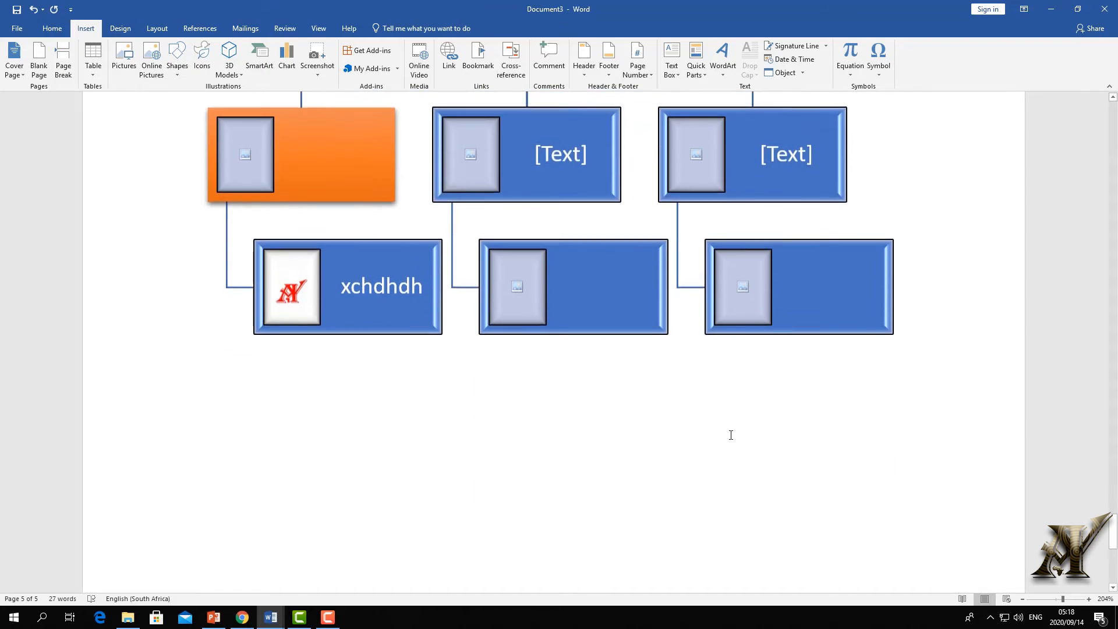
scroll(730, 434, "down", 4)
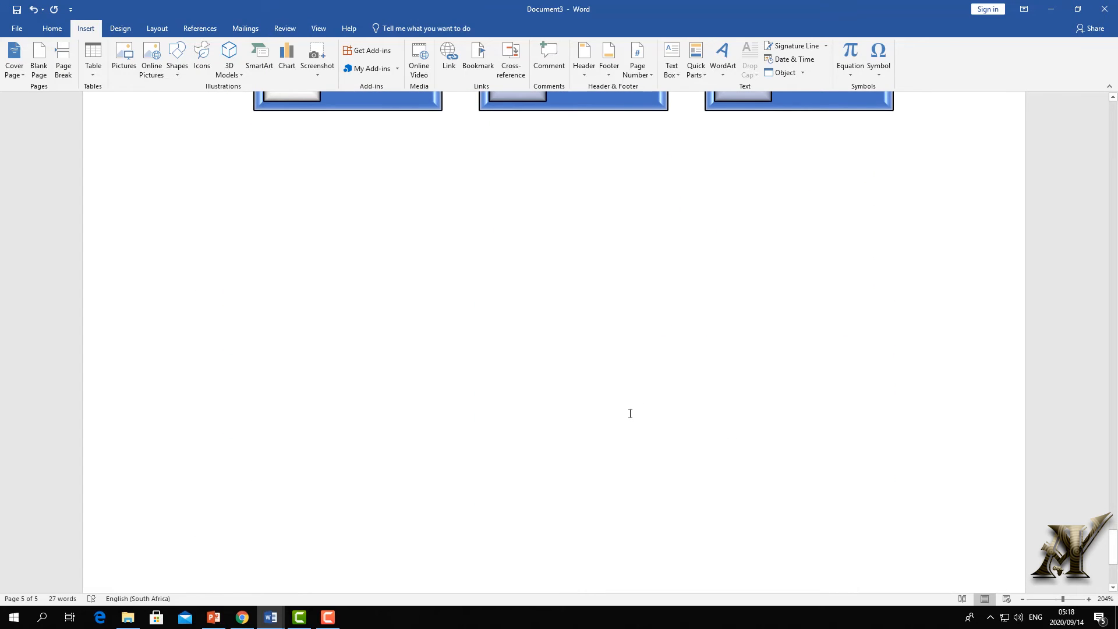
scroll(629, 413, "up", 2)
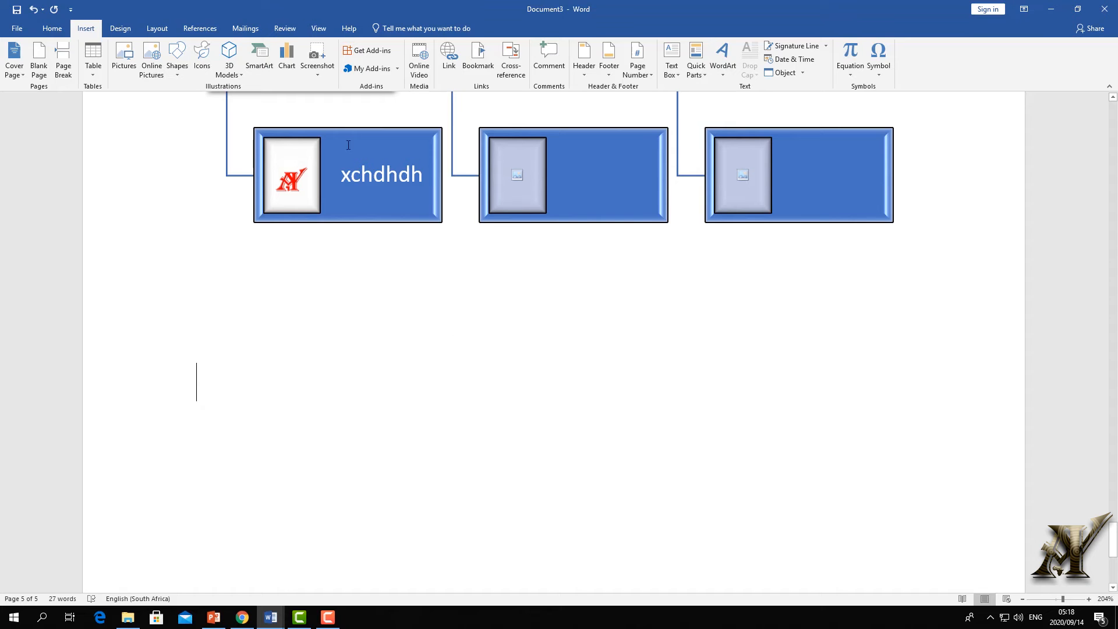
left_click(291, 61)
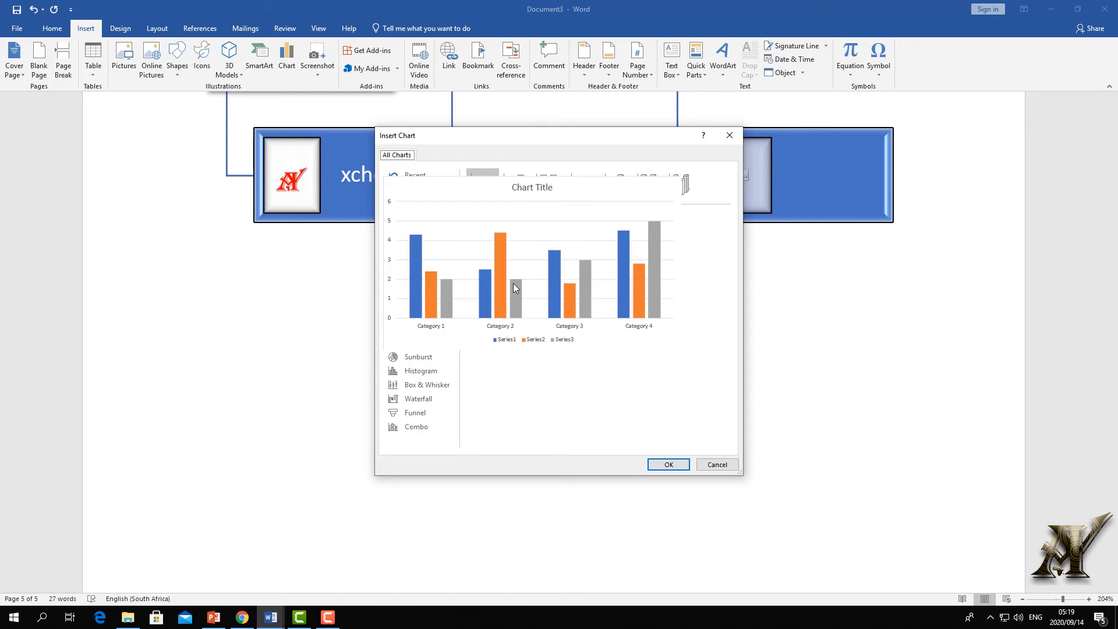
- Insert a clustered column chart and rename categories to Word course, Excel course, Outlok course, Powerpoint
left_click(512, 283)
left_click(669, 465)
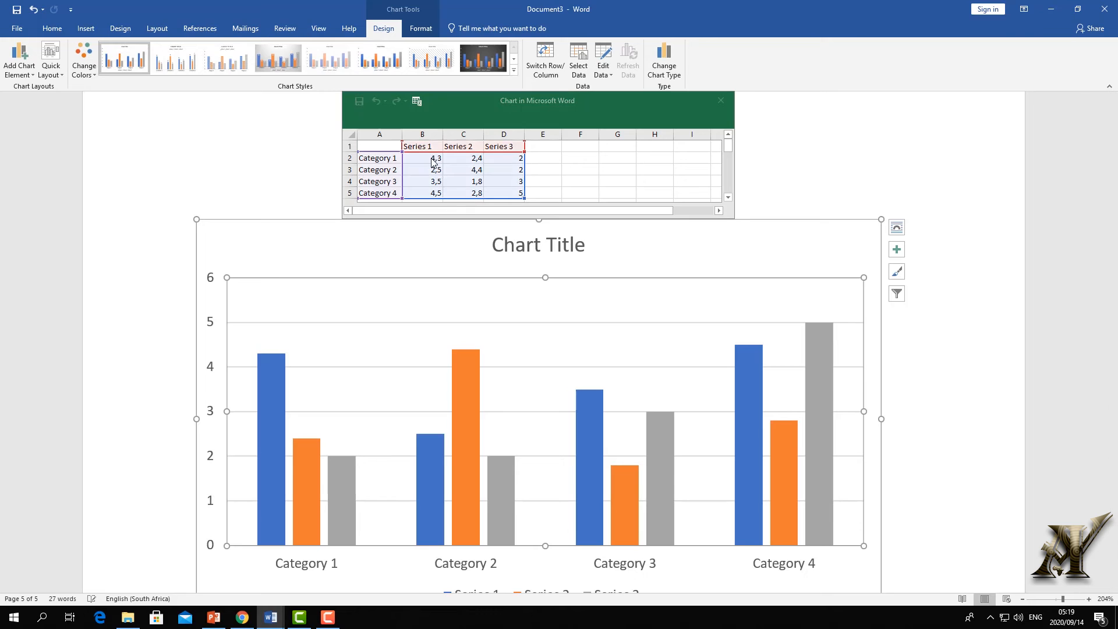
left_click(398, 158)
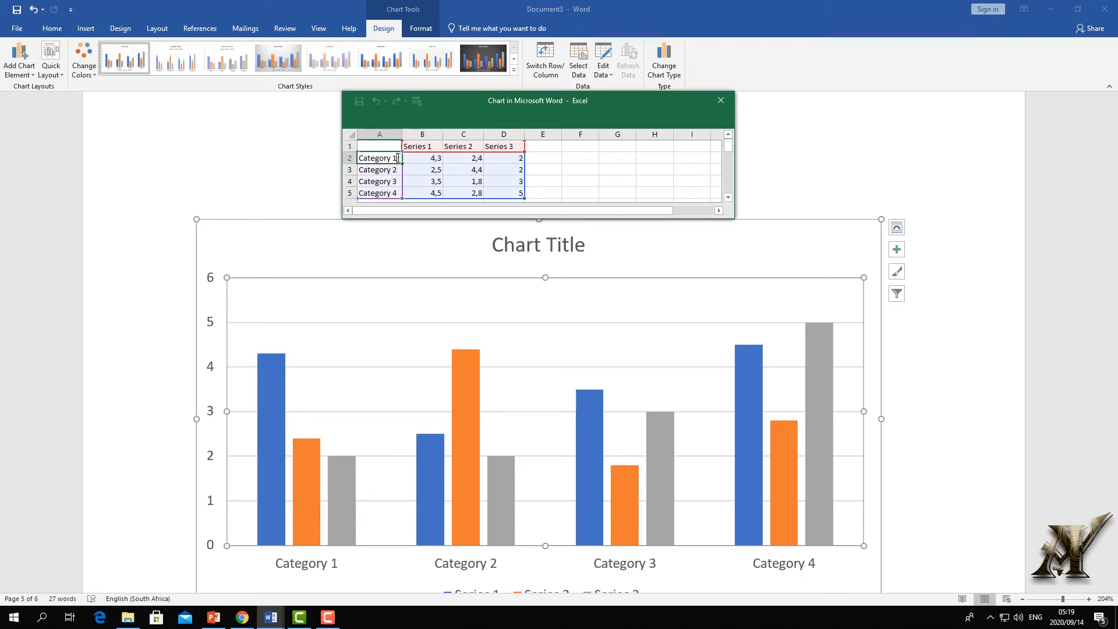
left_click_drag(397, 157, 294, 158)
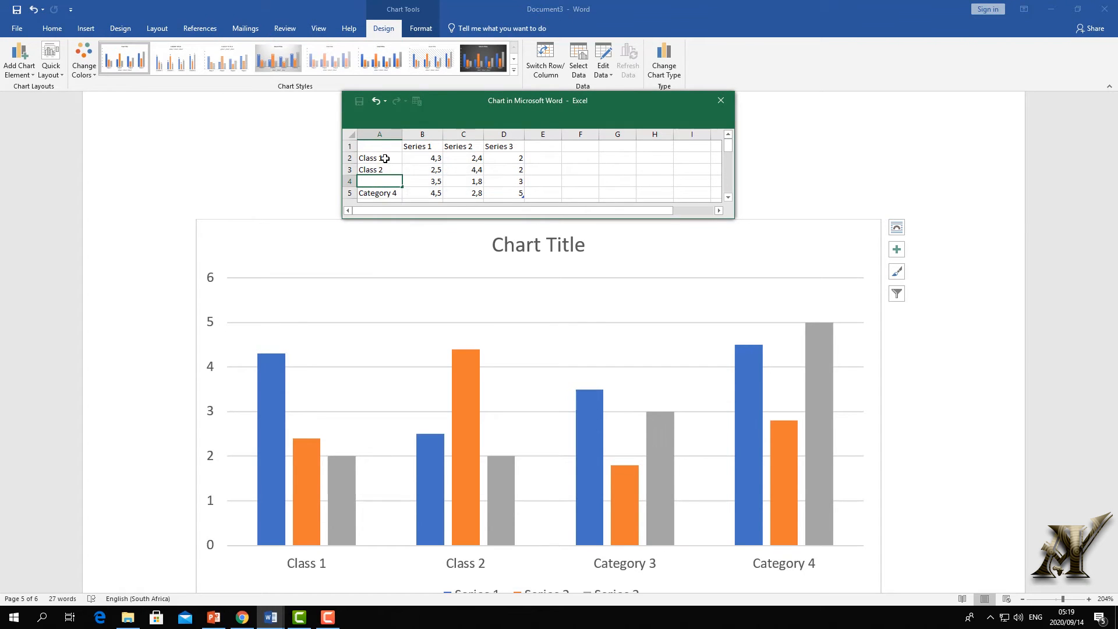
double_click(386, 158)
left_click_drag(387, 158, 291, 152)
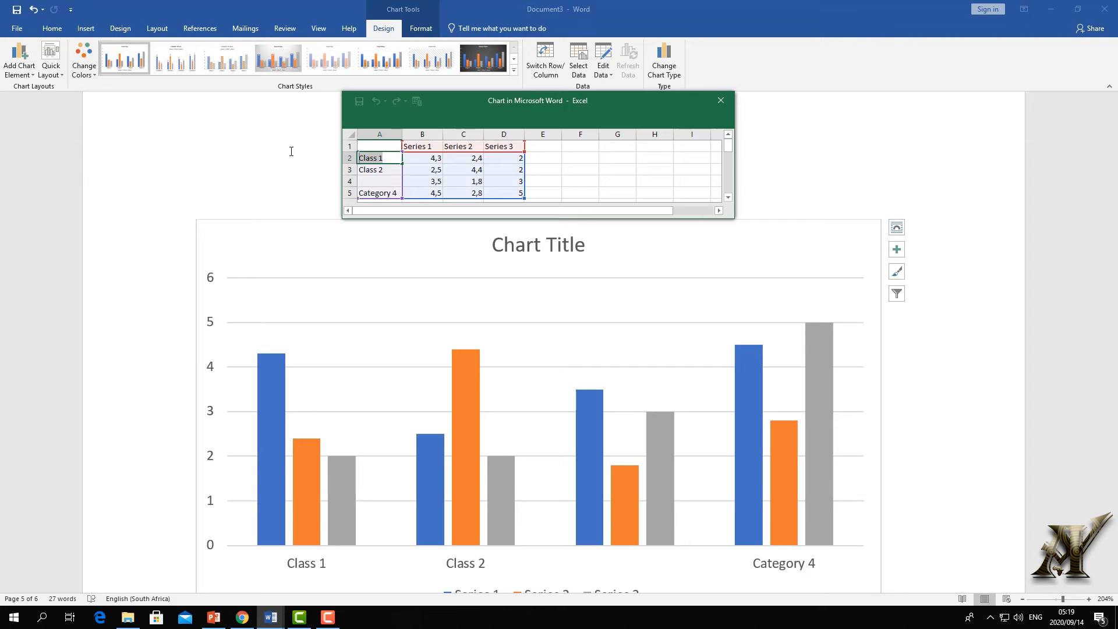
type("Word")
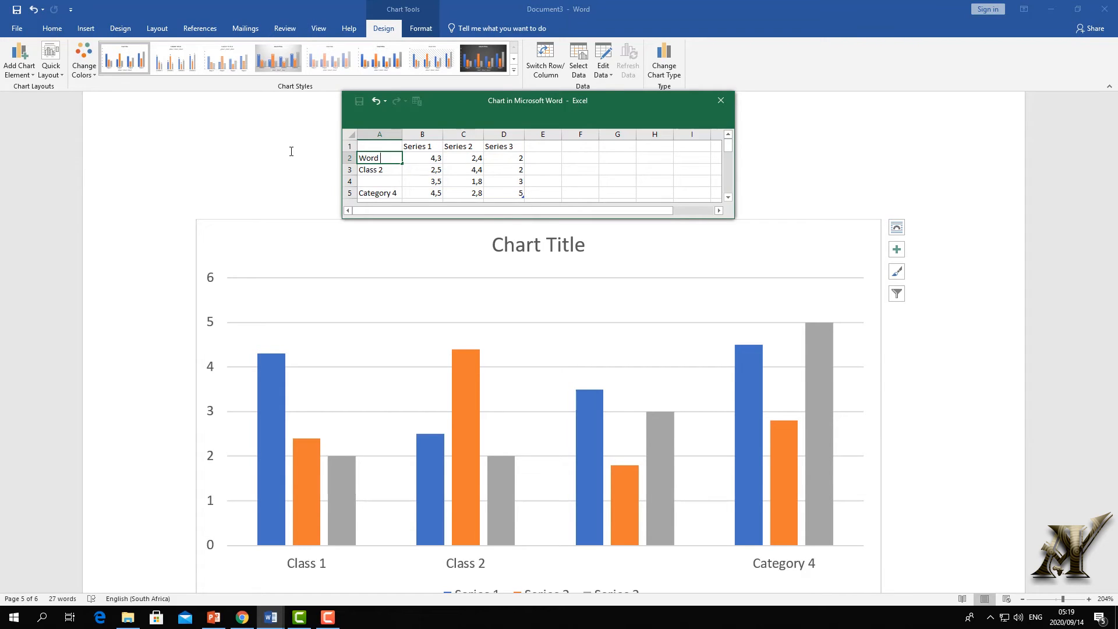
type(" course")
left_click(364, 168)
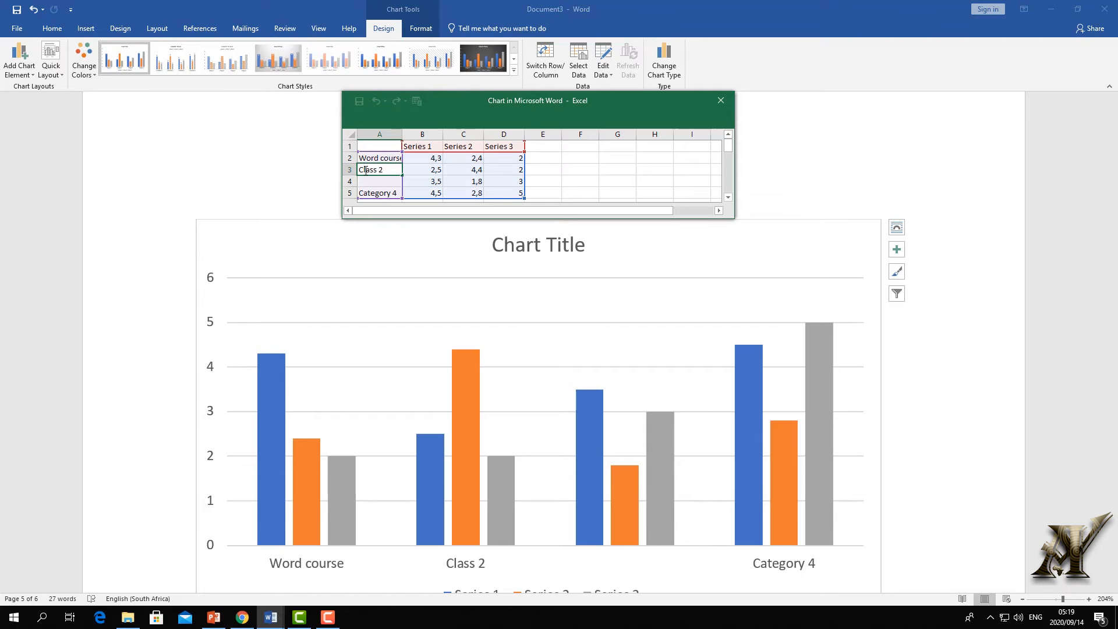
type("Excel course")
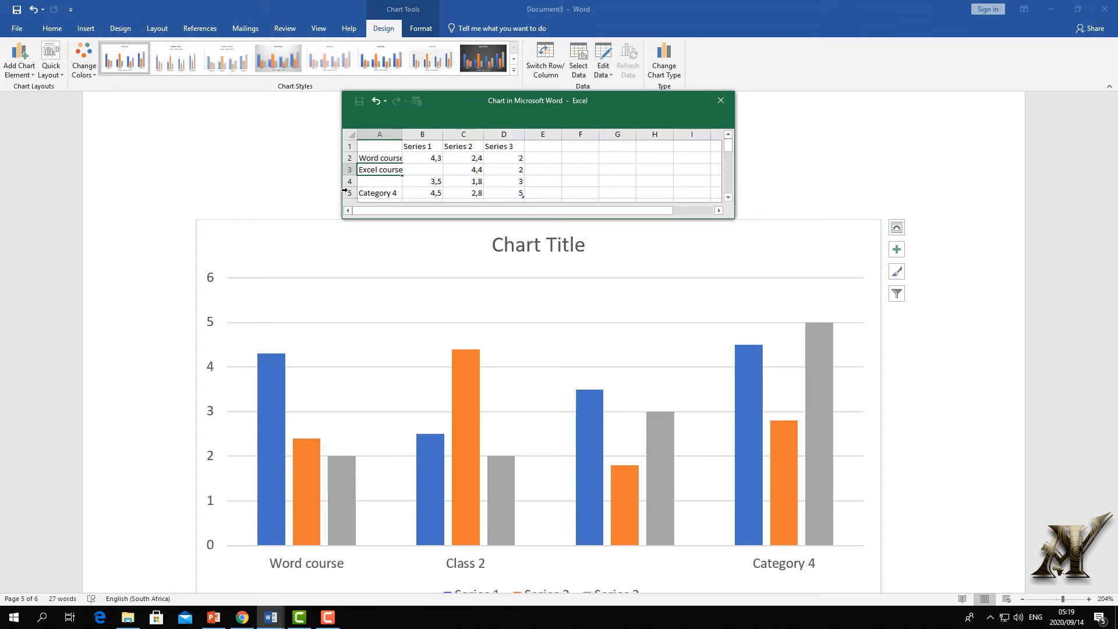
left_click(395, 182)
type("Outlok")
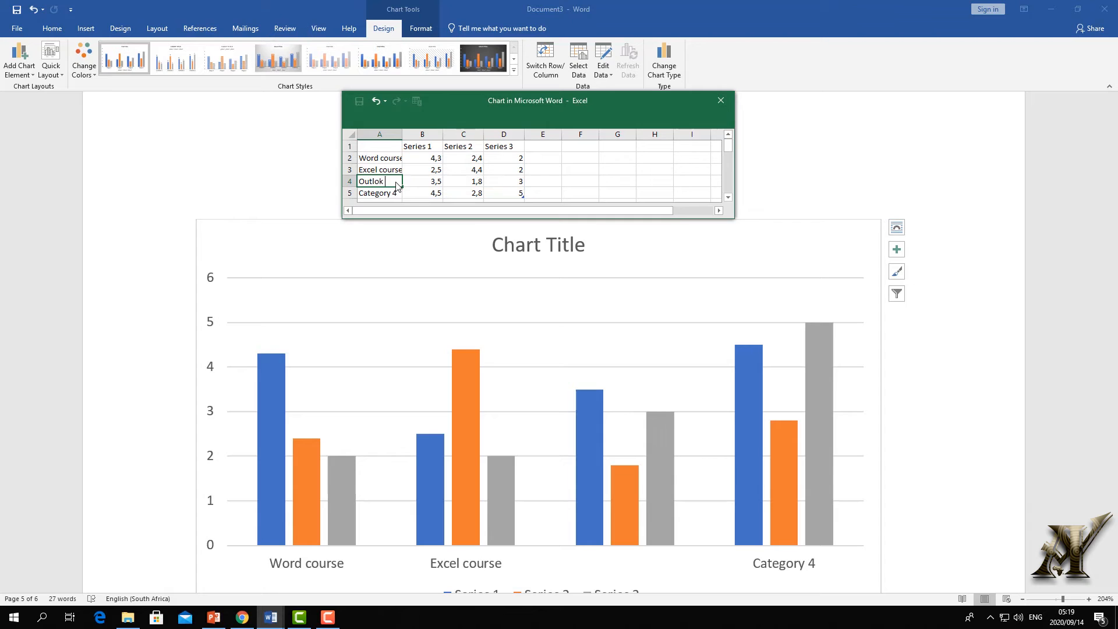
type(" course")
key("Return")
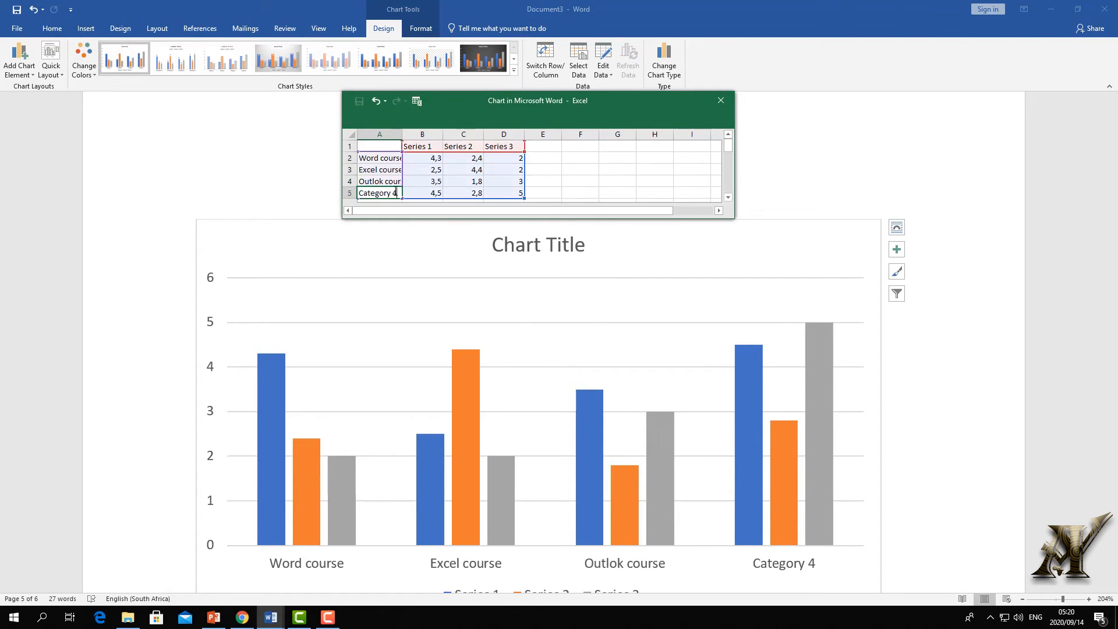
left_click_drag(398, 193, 315, 192)
type("Powerpoi")
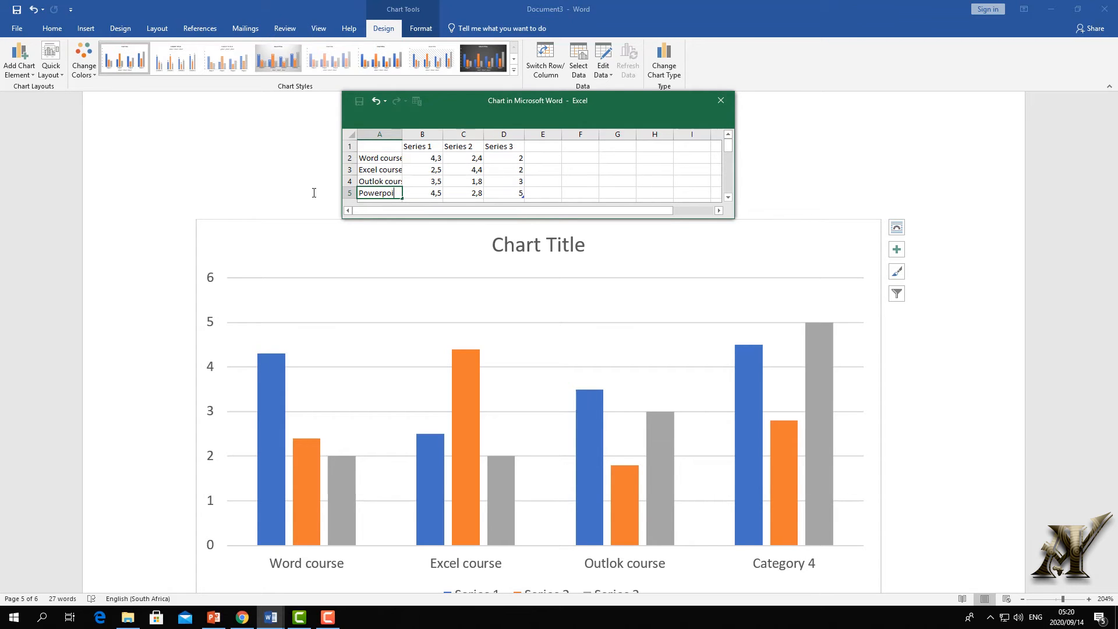
type("nt")
key("Return")
- Rename the series headings to Jan, Feb, Mar and Apr
left_click(434, 145)
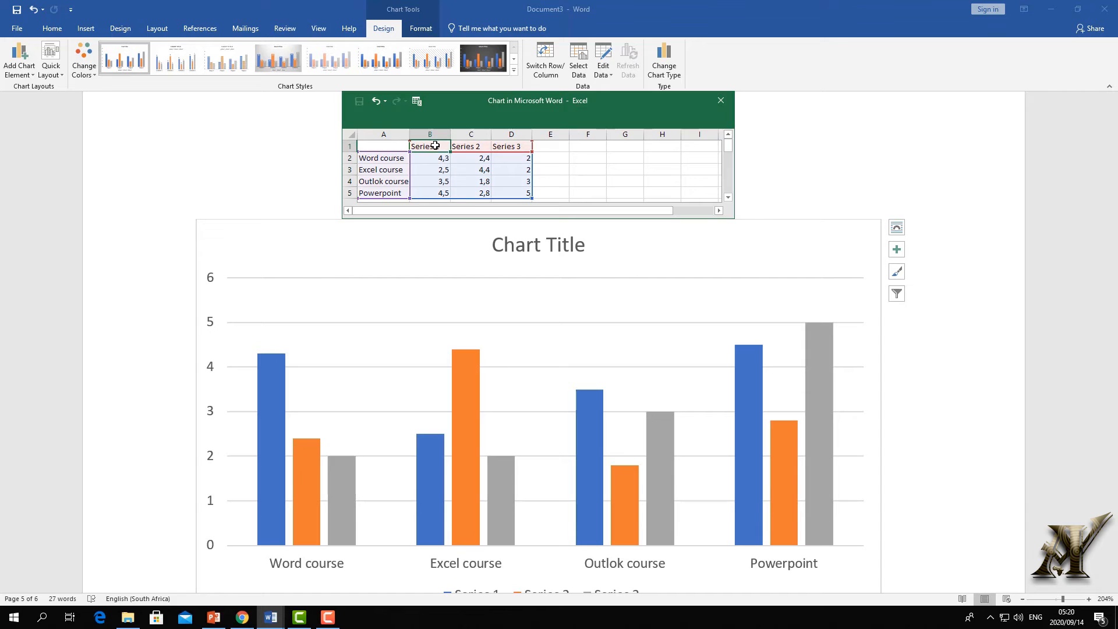
double_click(440, 147)
left_click_drag(446, 147, 385, 139)
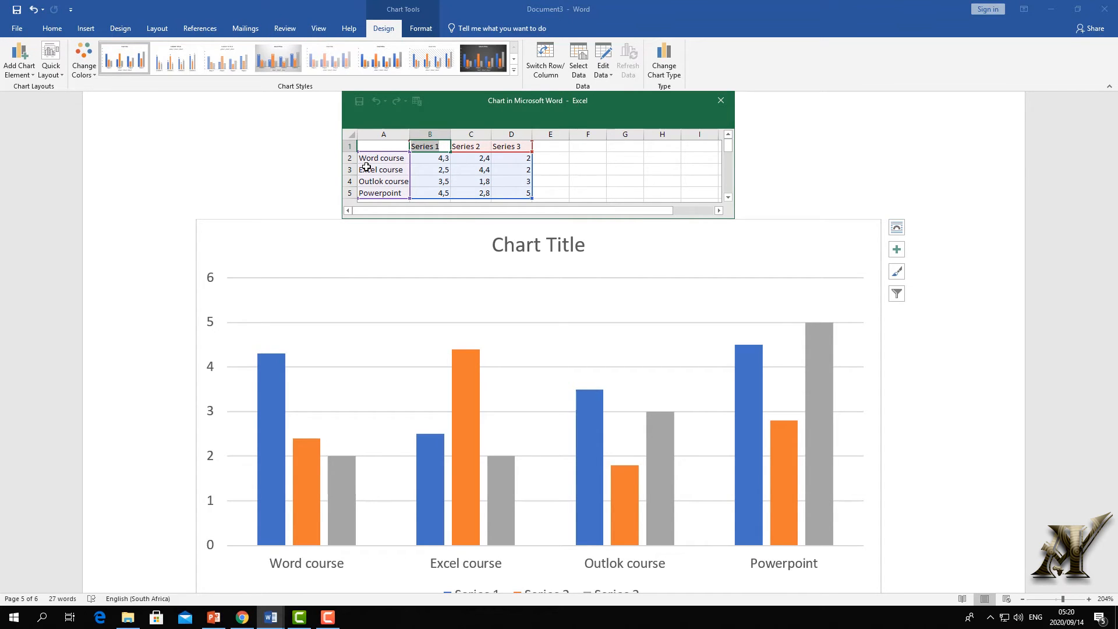
type("Jan")
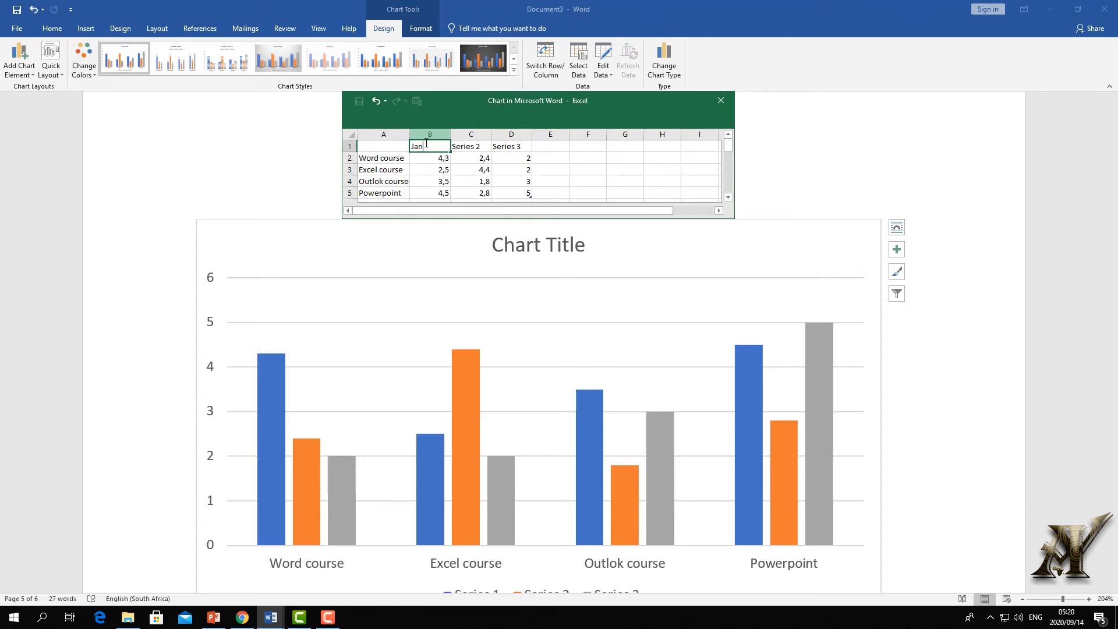
left_click_drag(450, 151, 564, 152)
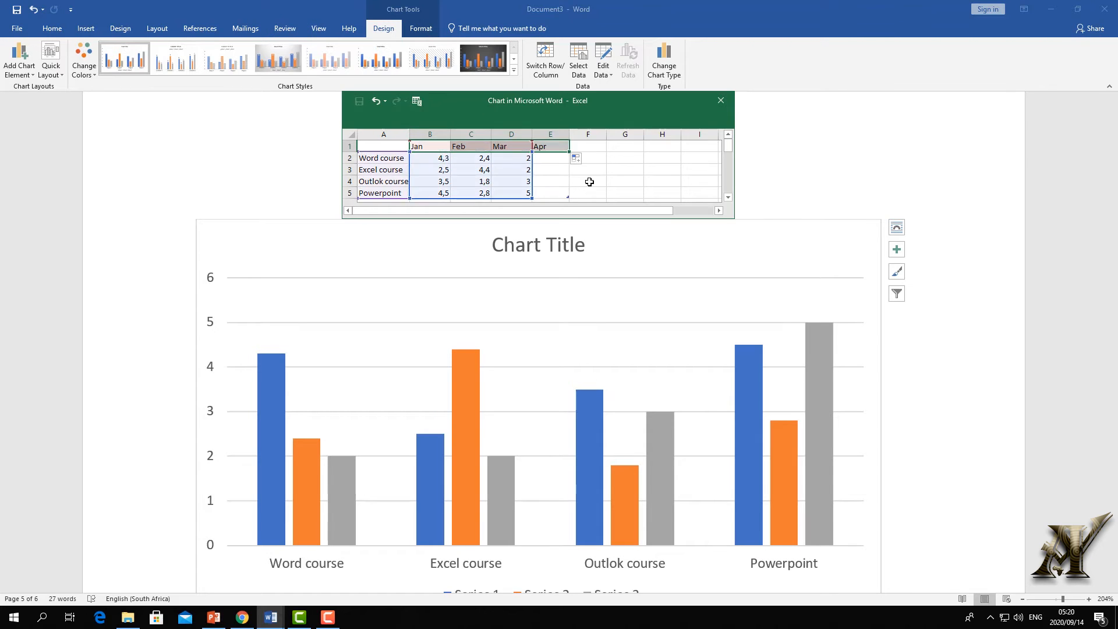
left_click(587, 180)
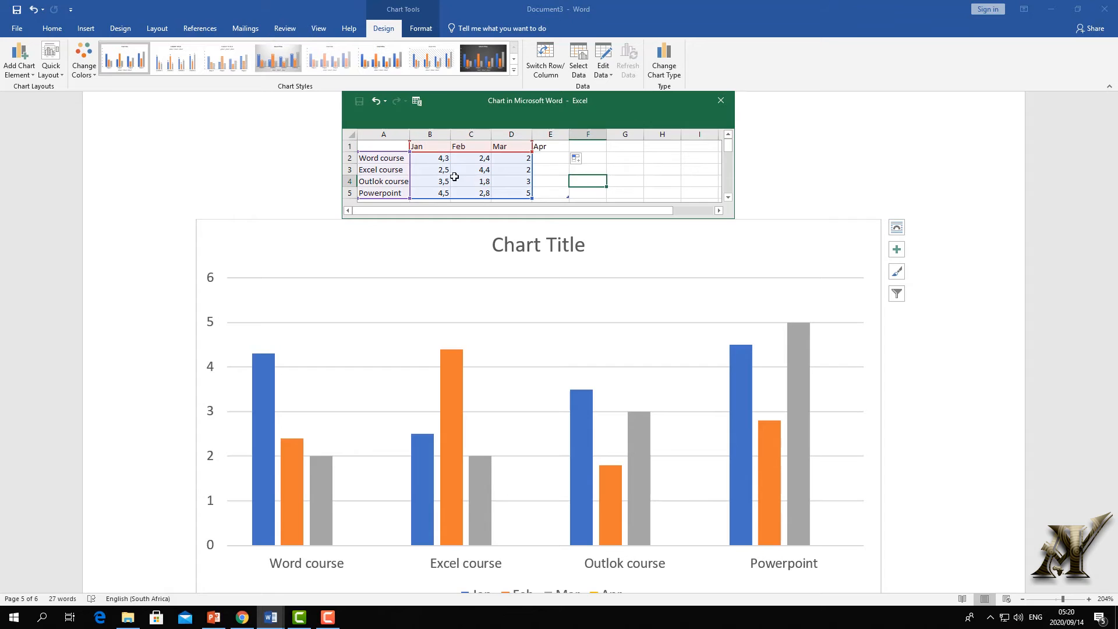
- Enter Word course values 10, 20, 5 and 6 for Jan to Apr
double_click(429, 162)
left_click(420, 158)
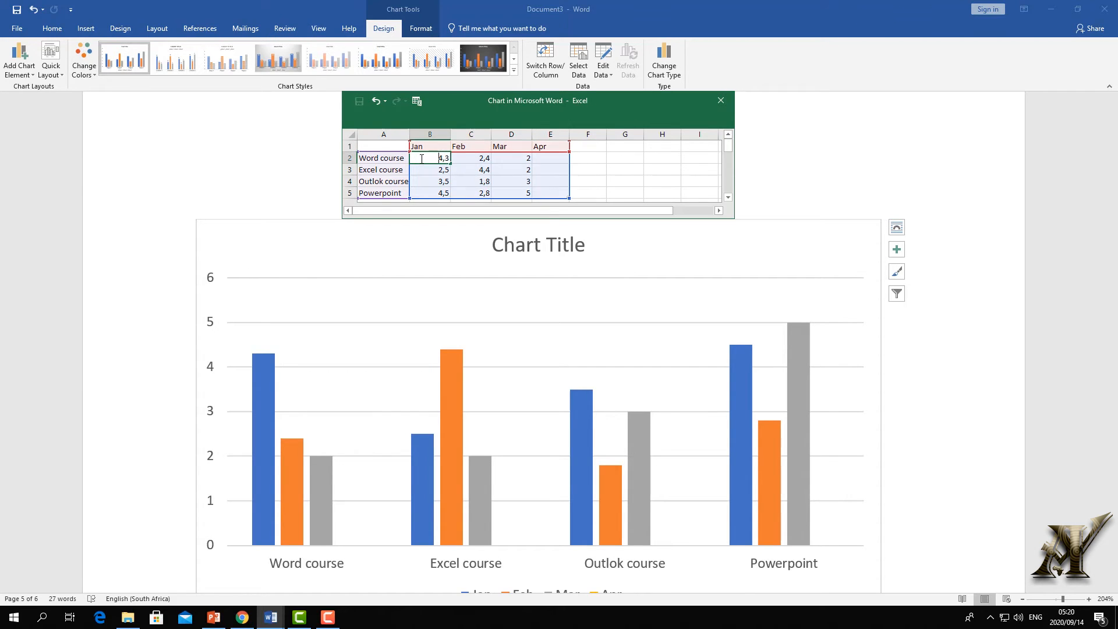
type("10")
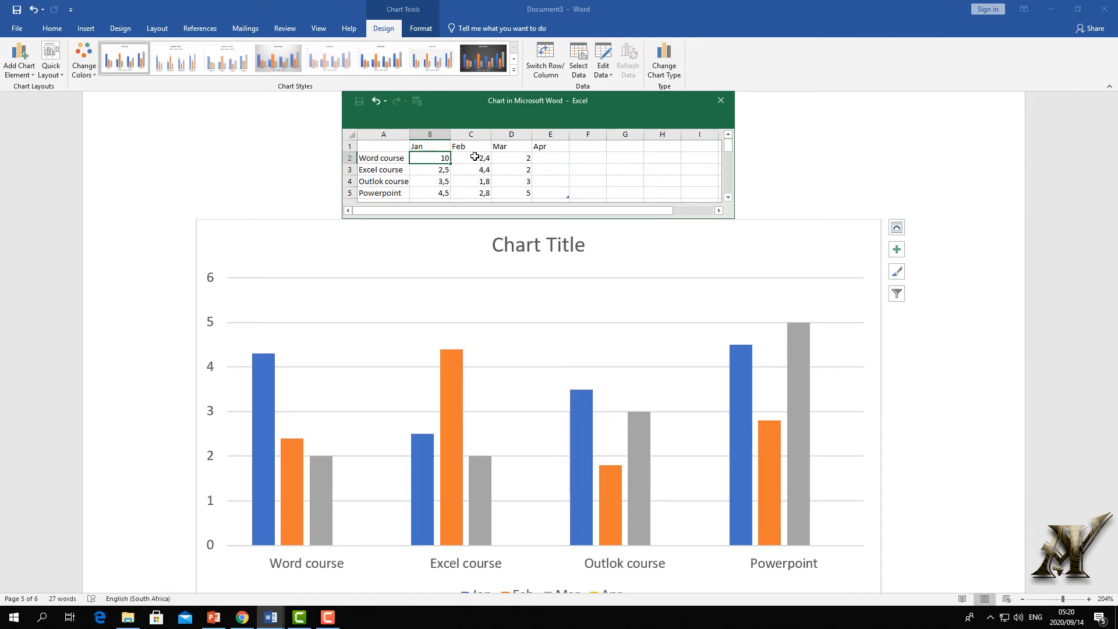
left_click(475, 157)
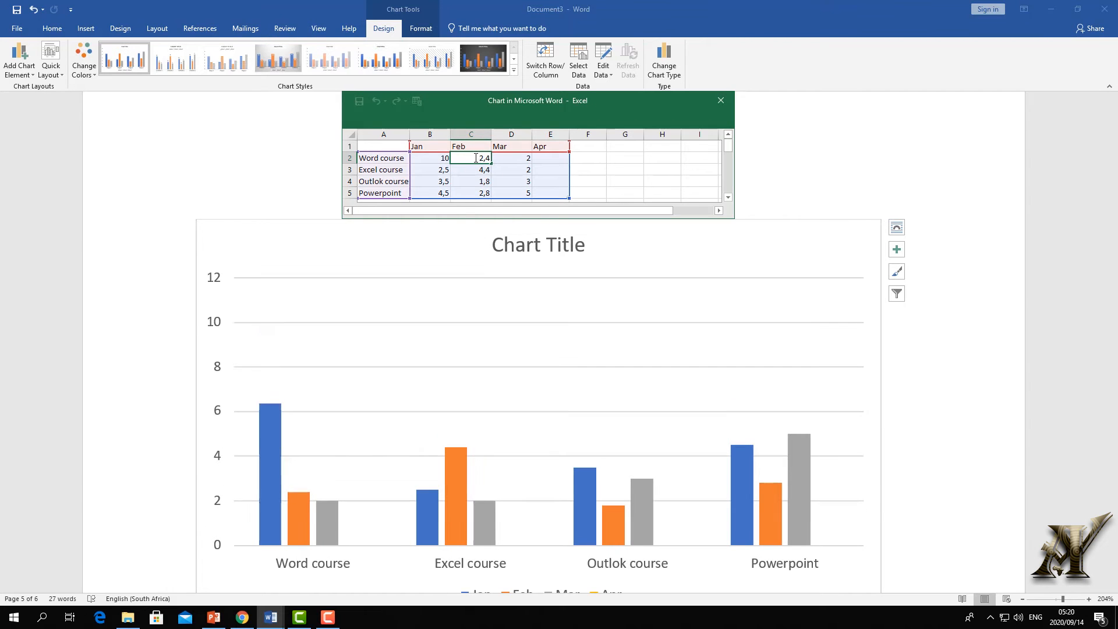
type("20")
left_click(507, 158)
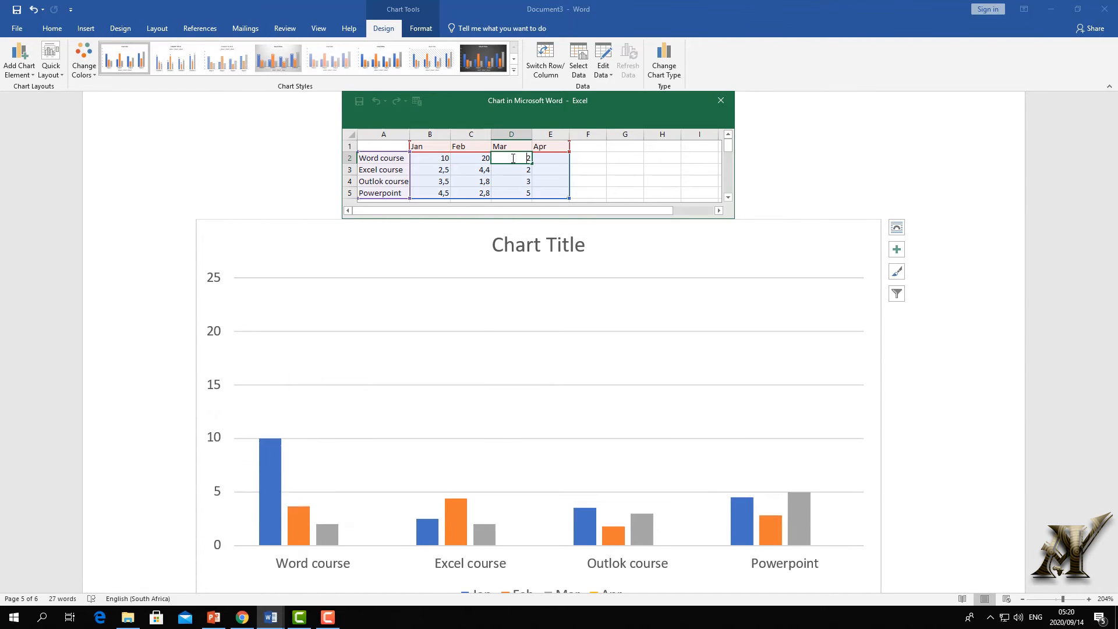
left_click_drag(515, 159, 536, 159)
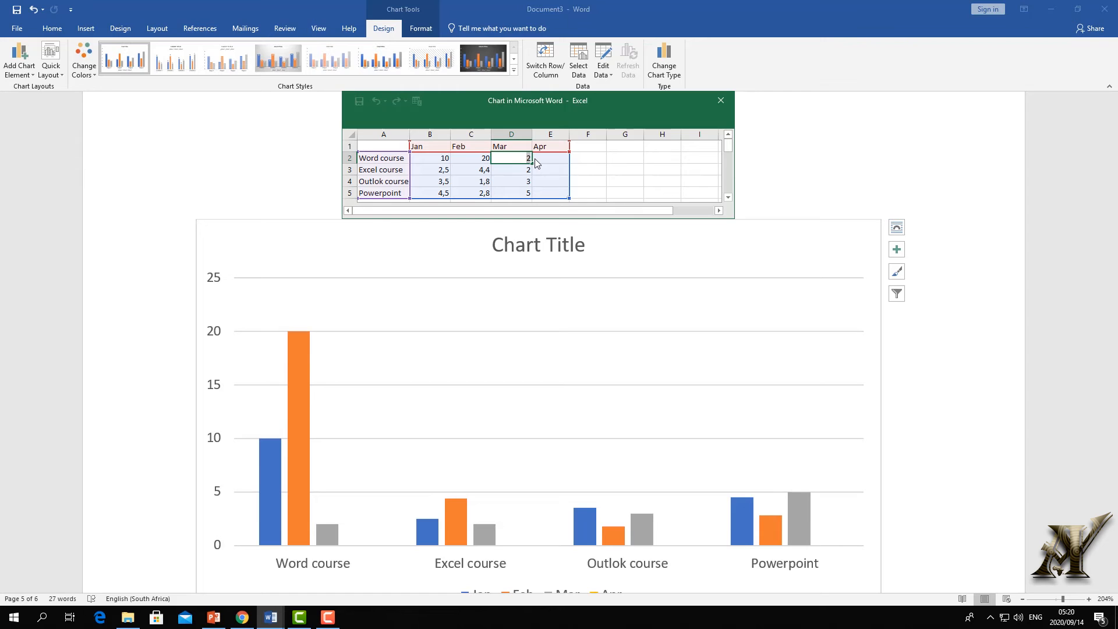
type("5")
left_click(535, 158)
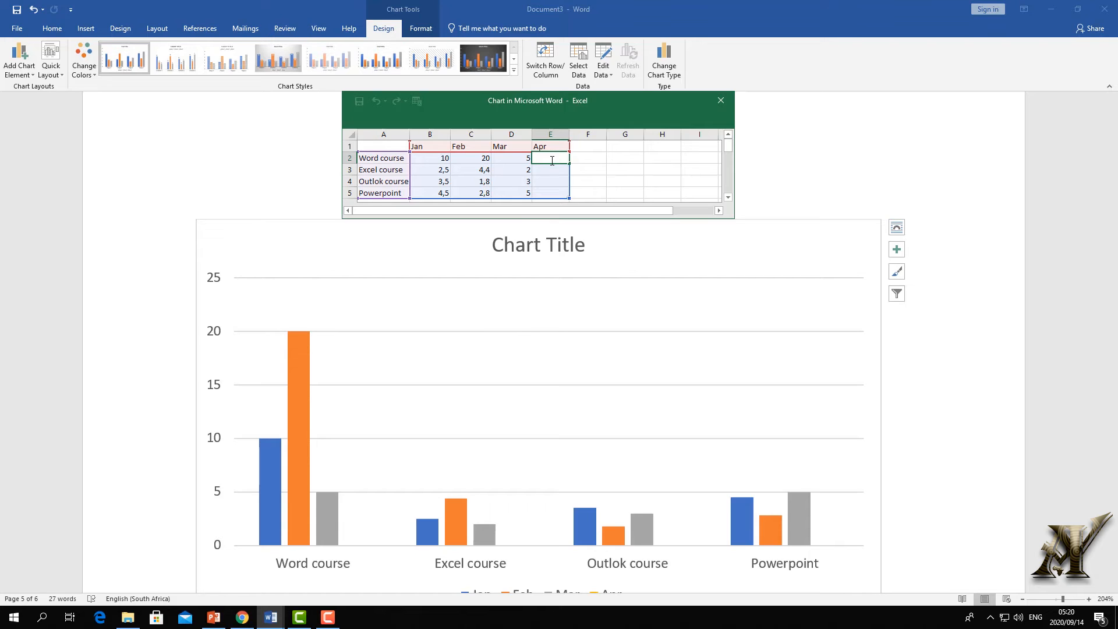
type("6")
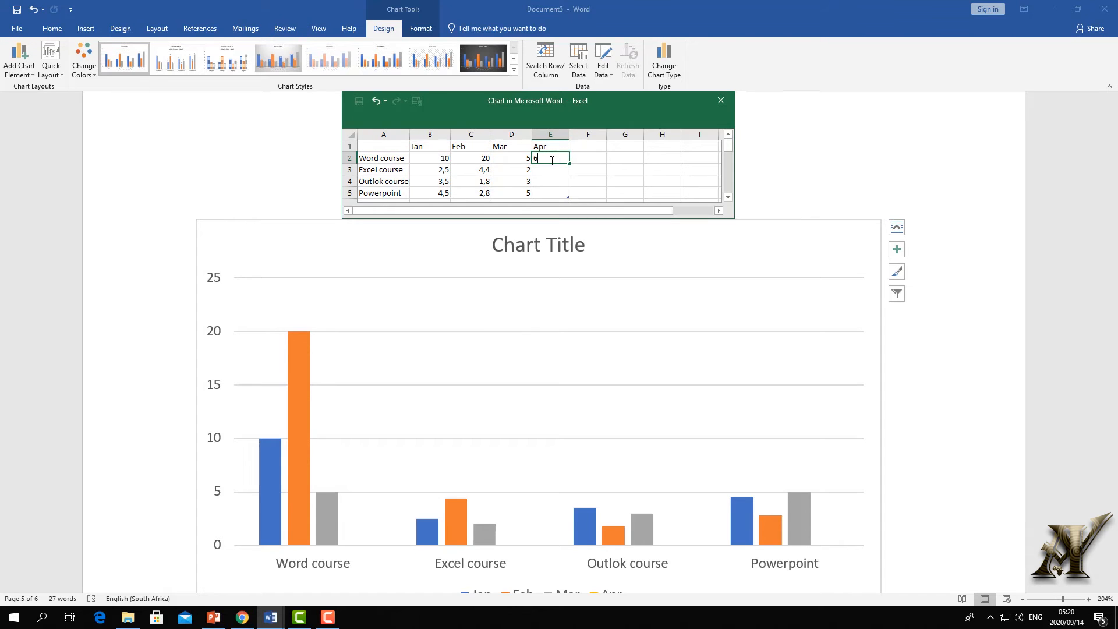
left_click(433, 174)
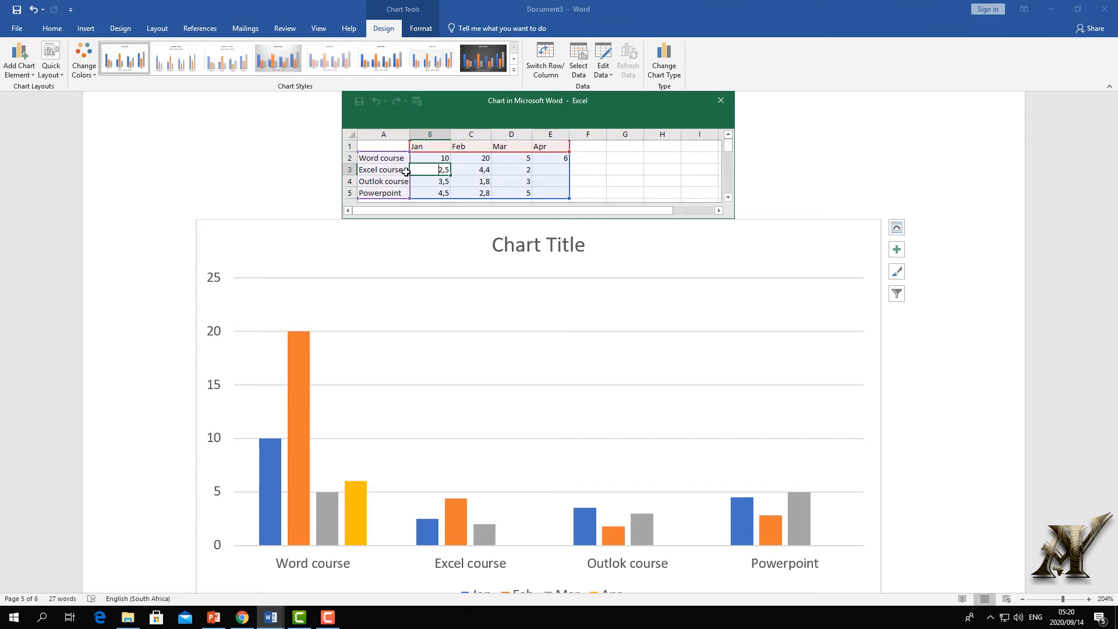
- Update the Excel course values to 20 and 25
double_click(434, 170)
type("20")
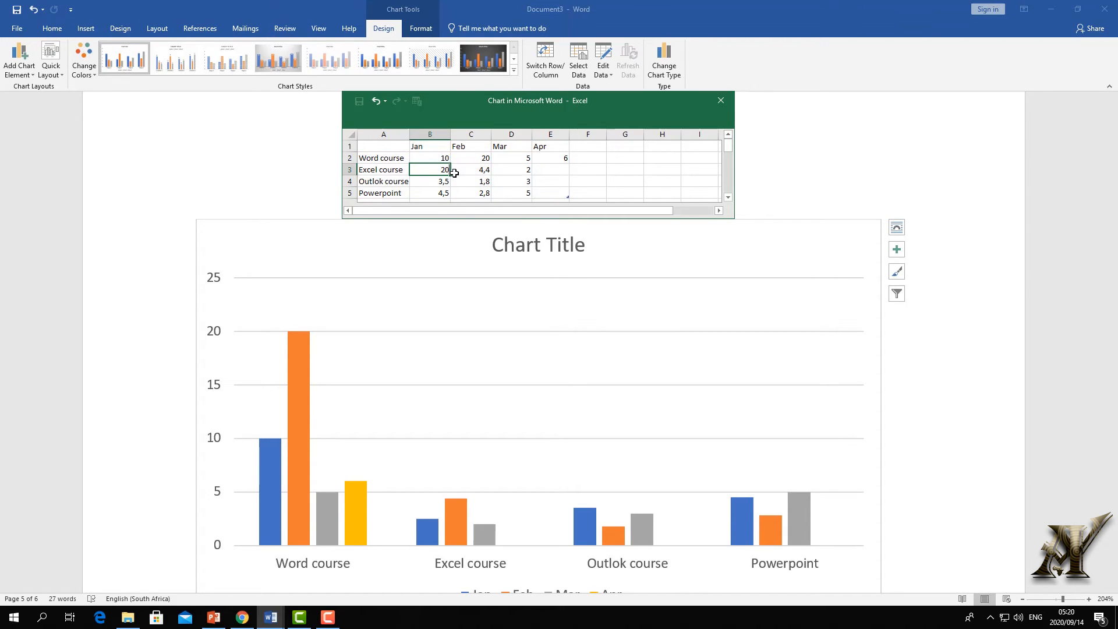
double_click(485, 169)
type("25")
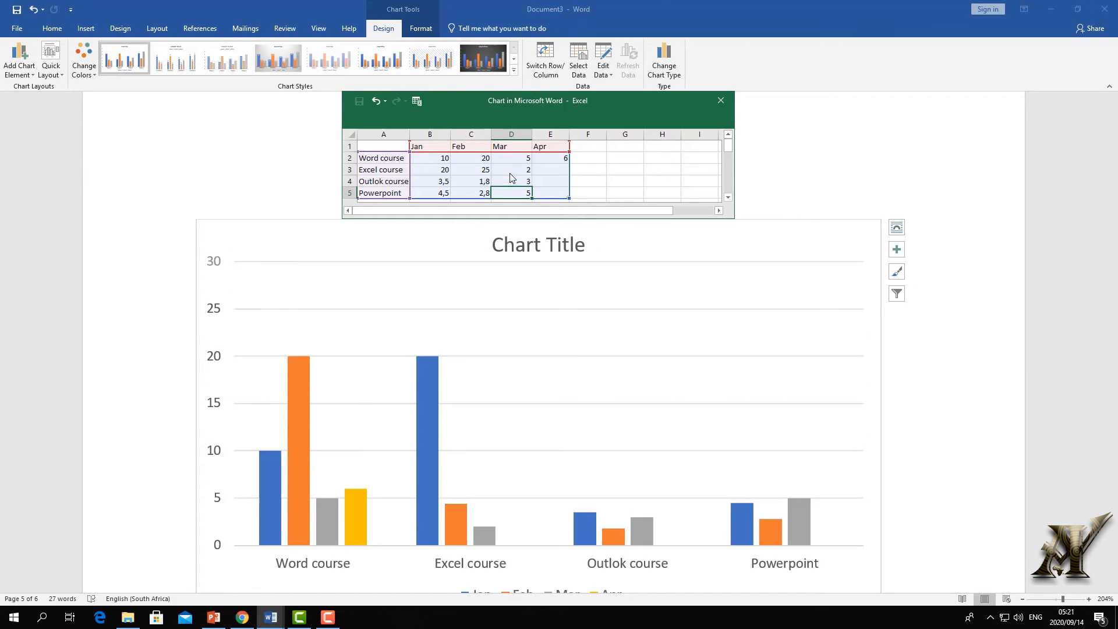
left_click(511, 171)
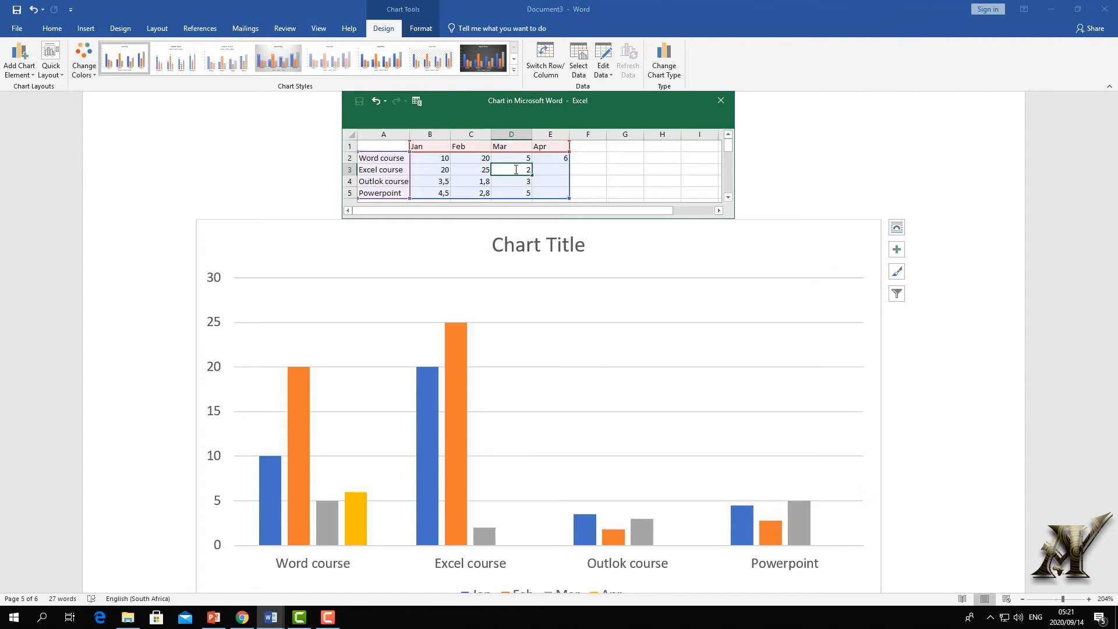
type("5")
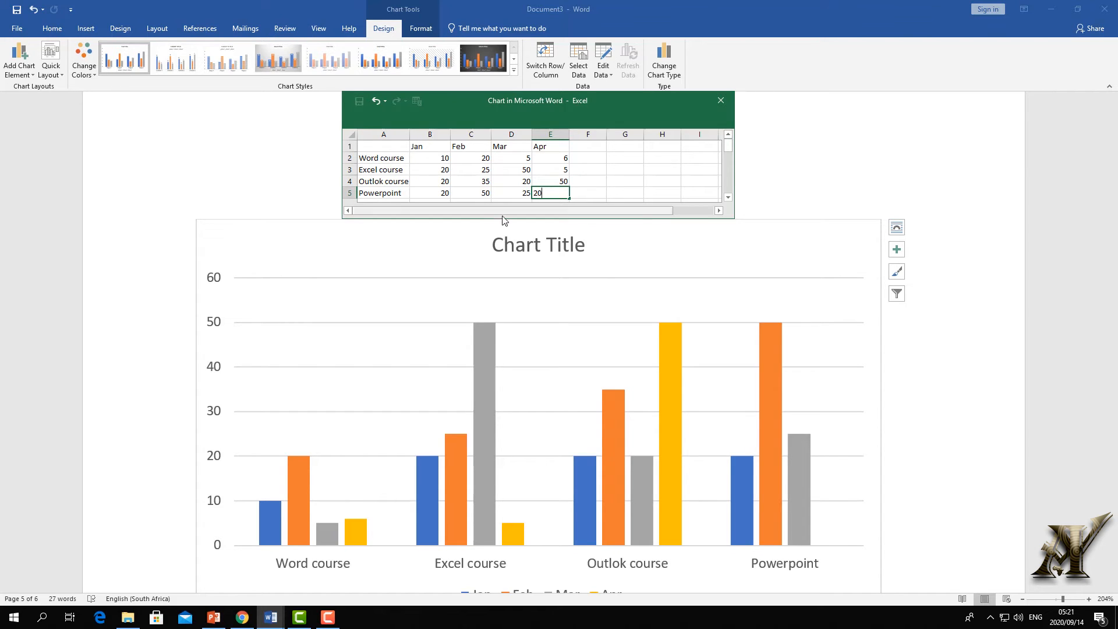
- Close the chart's data sheet and select the Mar data series in the chart
left_click(722, 102)
scroll(726, 219, "down", 6)
scroll(673, 243, "up", 6)
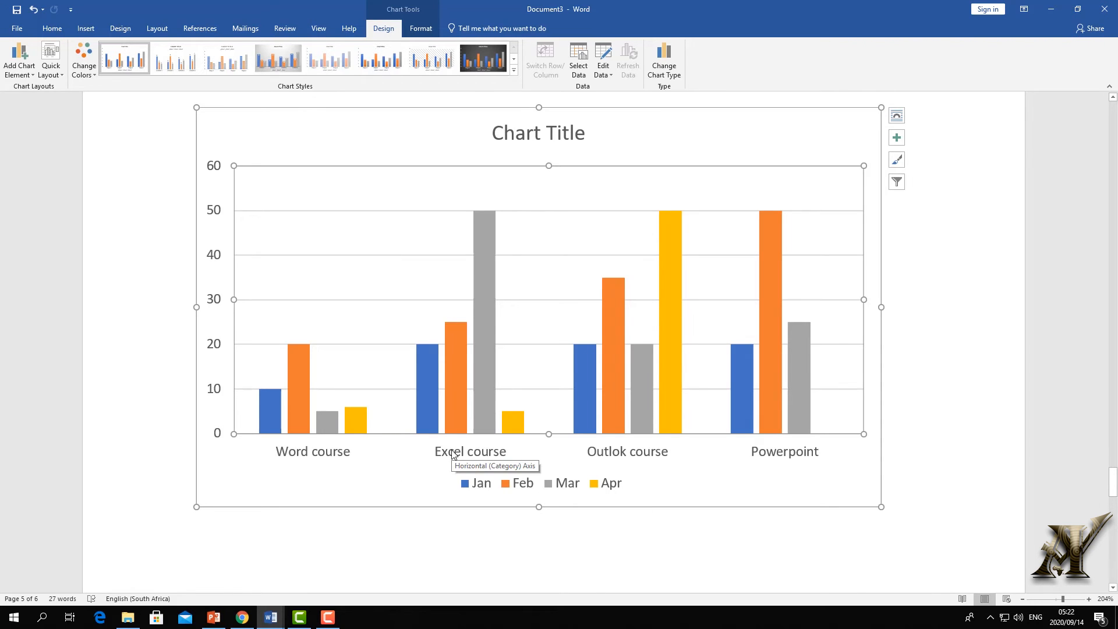
left_click(483, 272)
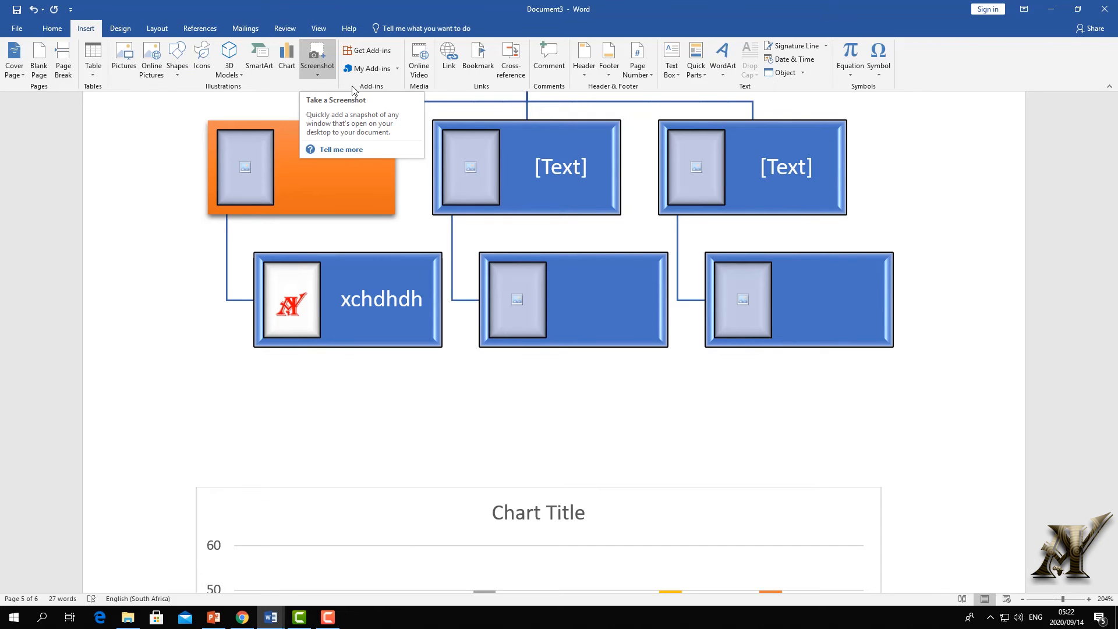
- Capture the desktop logo area as a picture and place the cursor below it
scroll(330, 116, "down", 8)
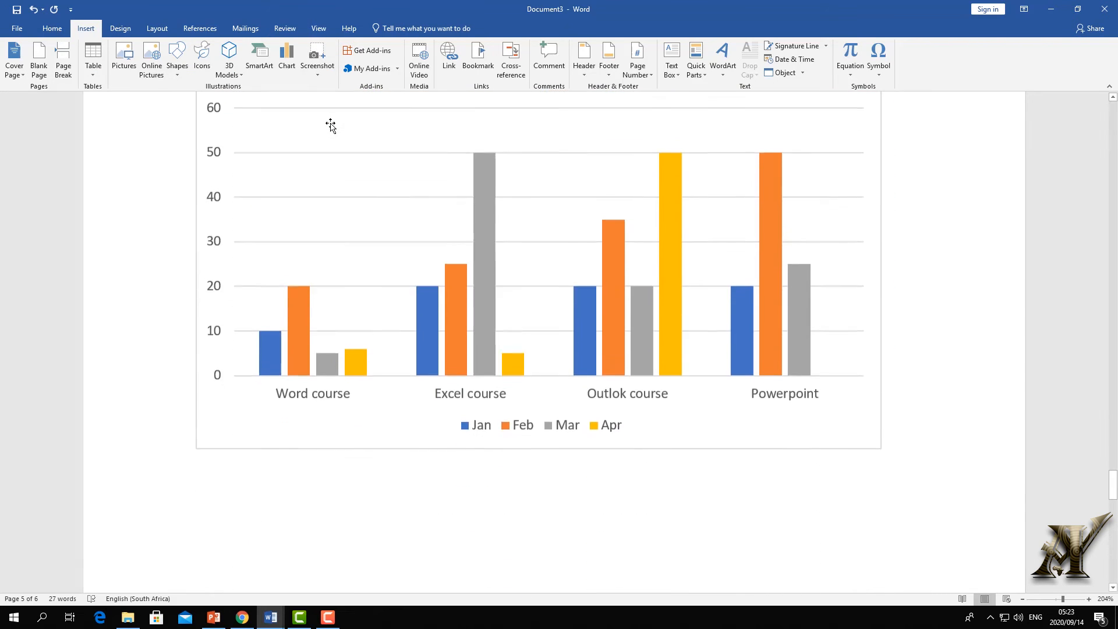
scroll(339, 145, "up", 3)
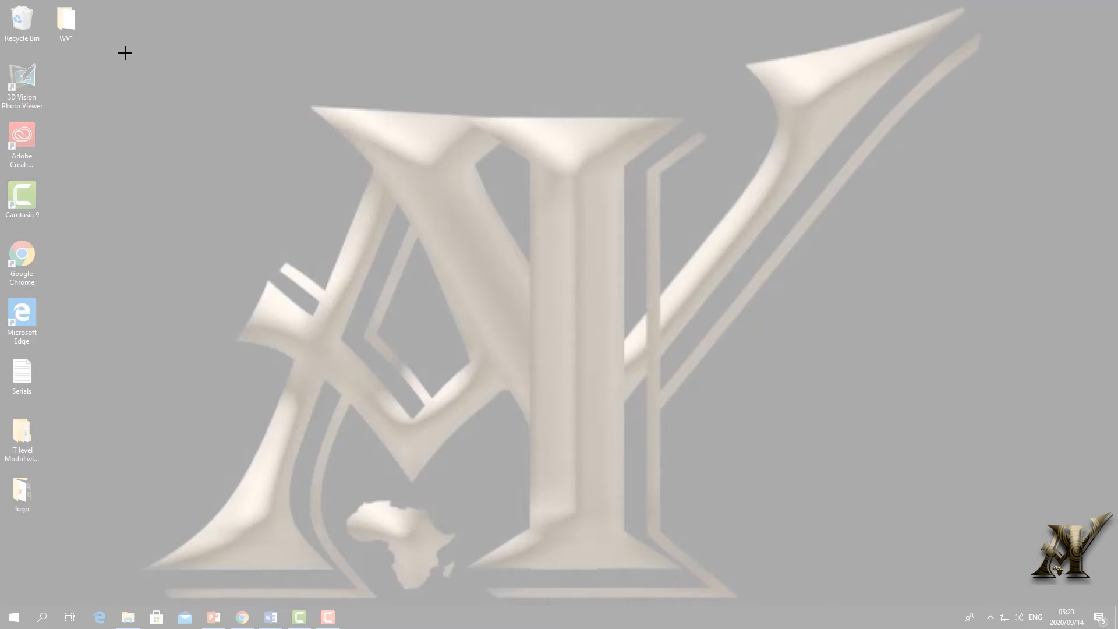
left_click_drag(89, 32, 1070, 612)
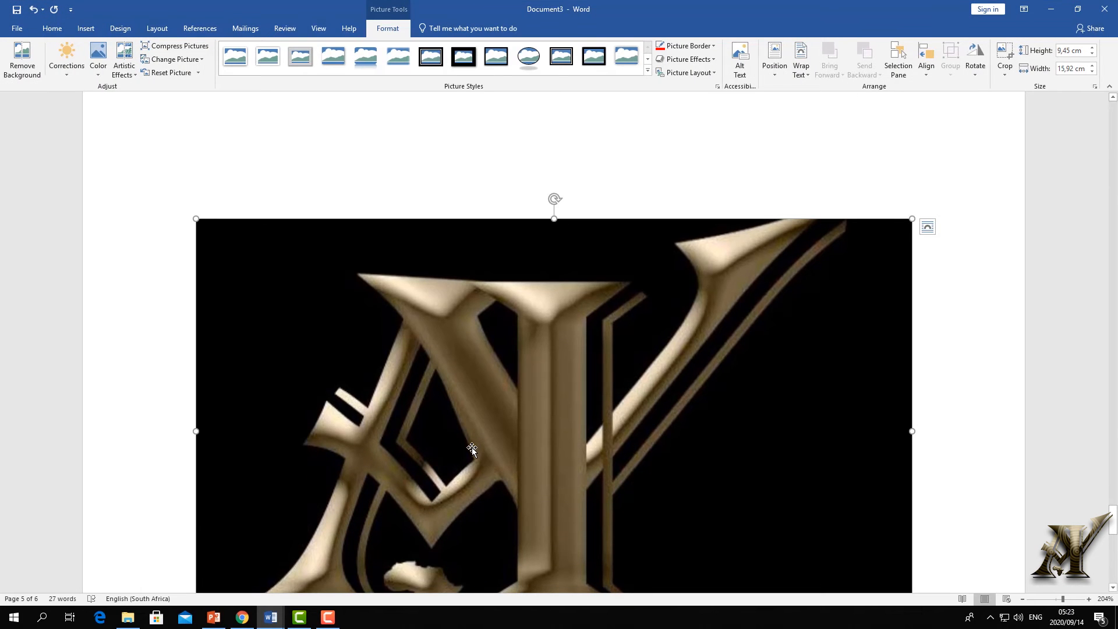
scroll(408, 518, "down", 5)
left_click(501, 435)
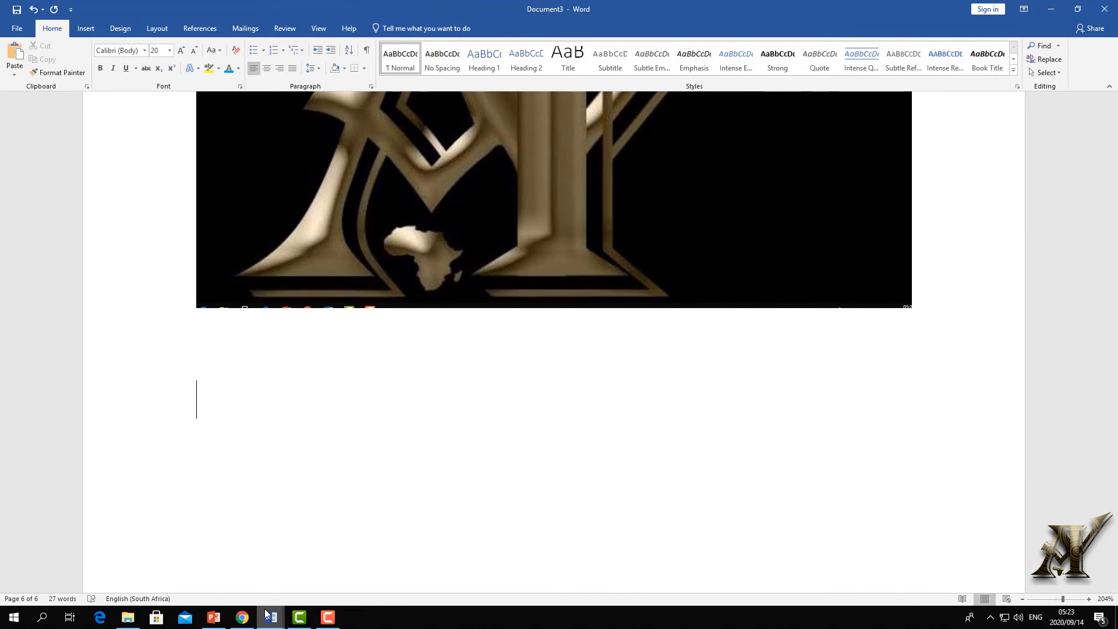
- Show the deputy president of South Africa image results in Chrome, then return to Document3
left_click(242, 616)
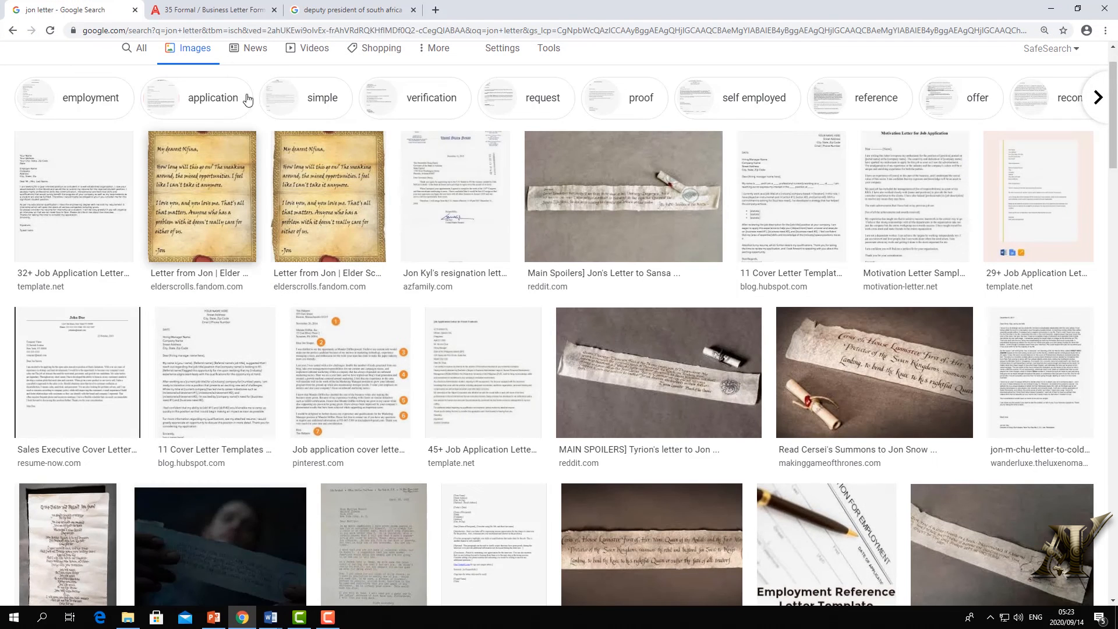
left_click(212, 10)
left_click(352, 11)
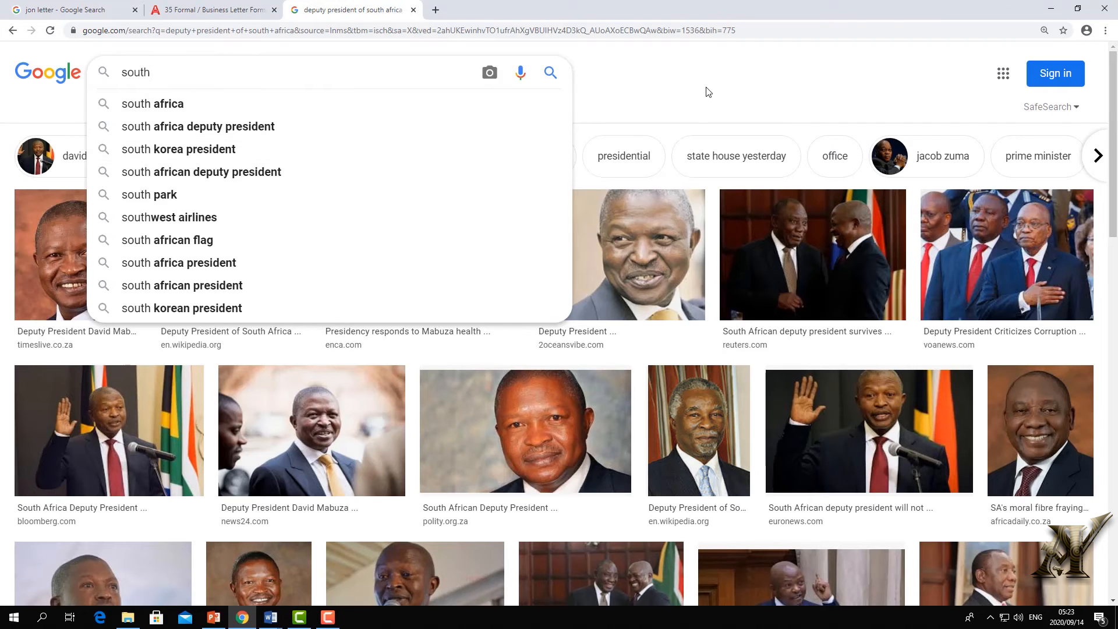
left_click(551, 140)
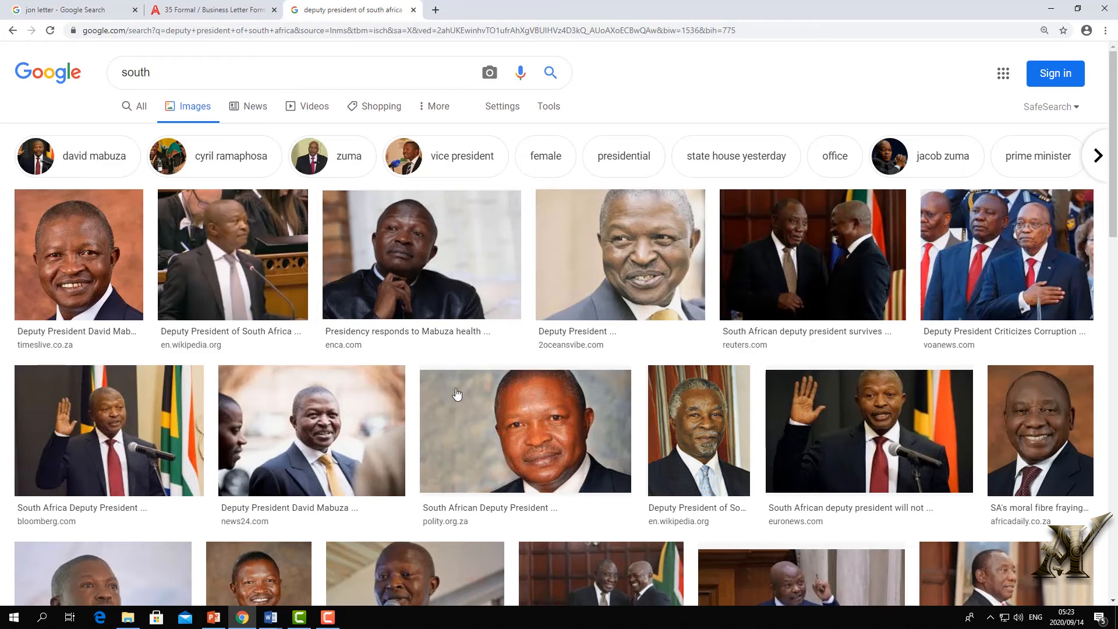
mouse_move(270, 618)
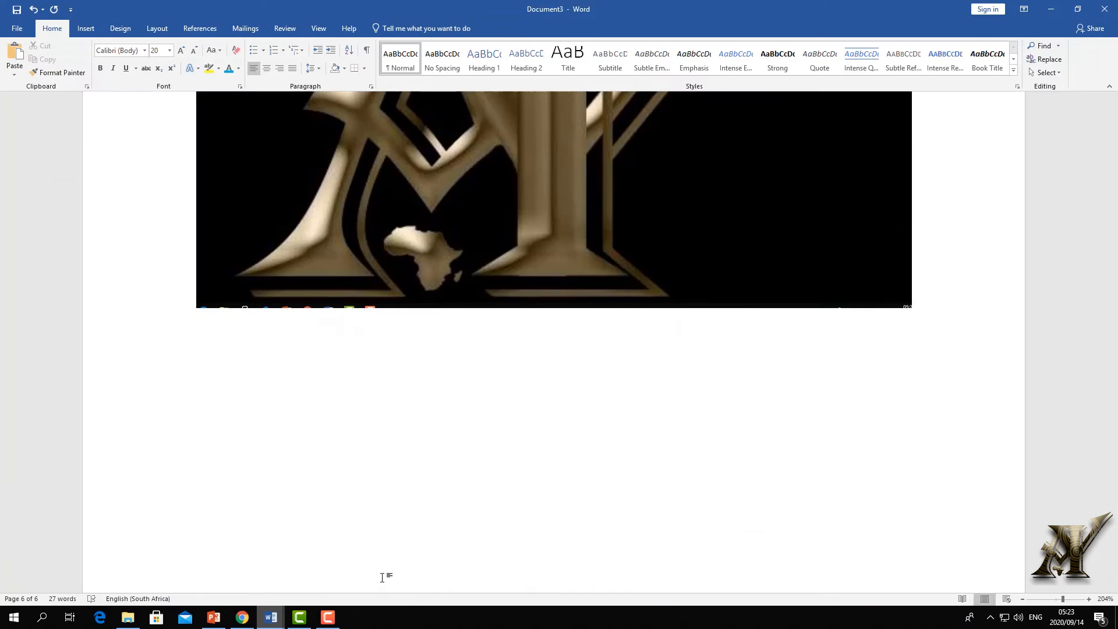
scroll(382, 578, "down", 2)
left_click(381, 578)
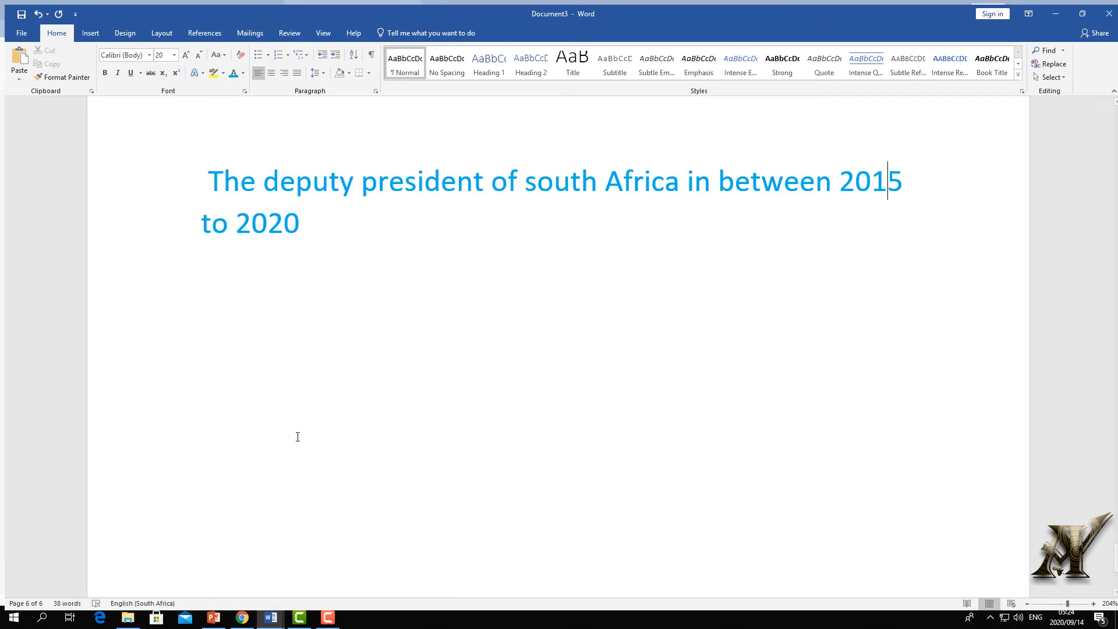
- Insert a screen clipping of the Chrome deputy president image grid
left_click(87, 26)
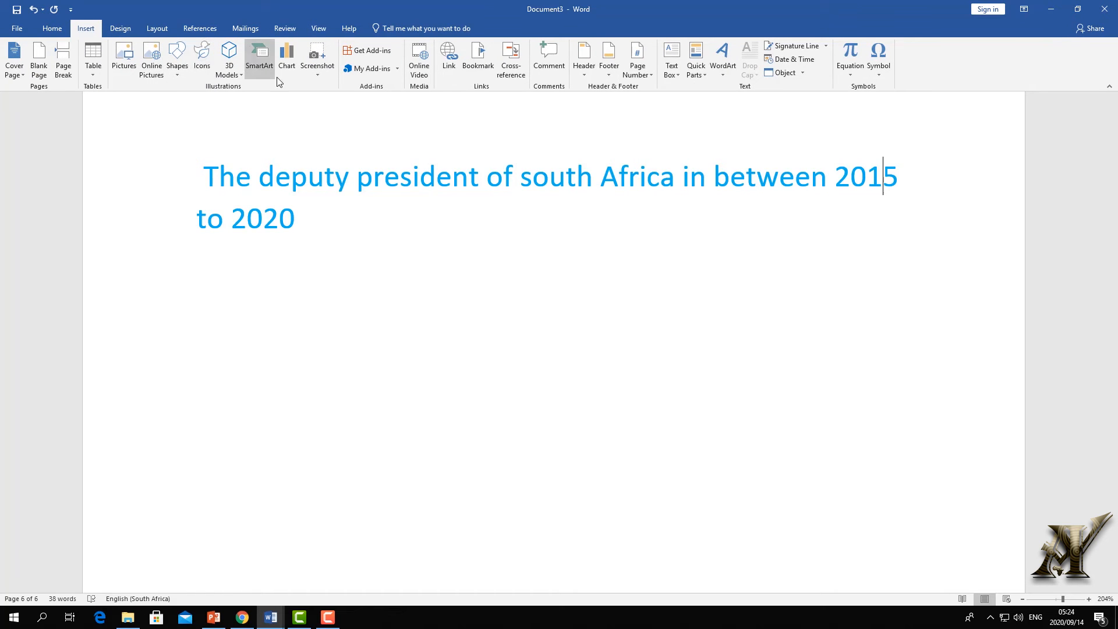
left_click(318, 72)
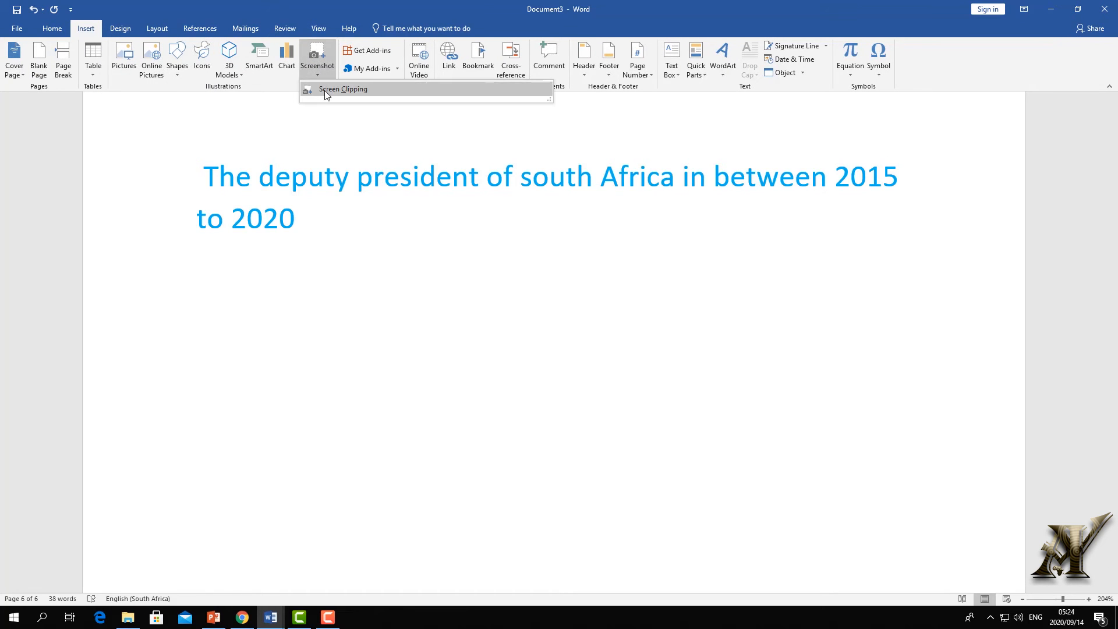
left_click(326, 93)
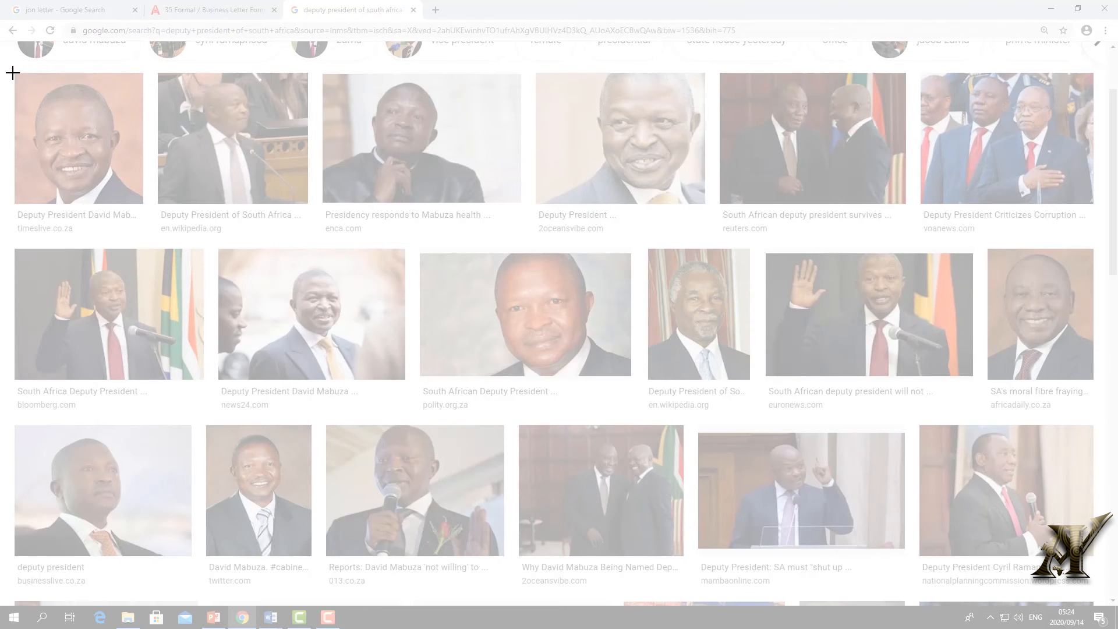
left_click_drag(7, 69, 1111, 578)
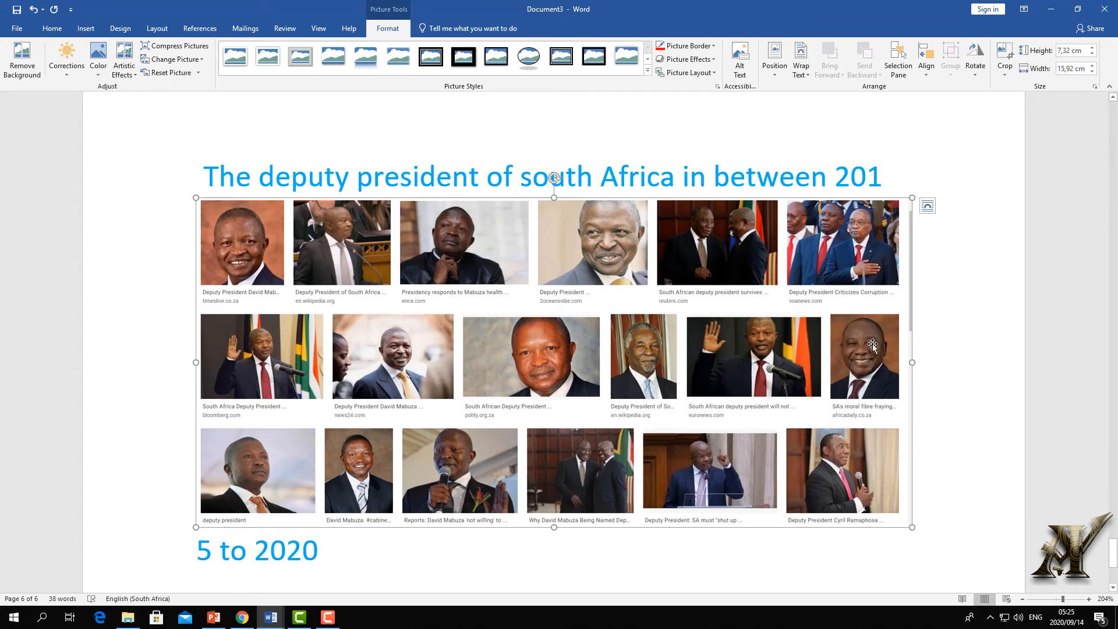
- Narrow the image-grid picture to 10,47 cm, set Through wrapping, and move it into place
left_click_drag(913, 360, 735, 362)
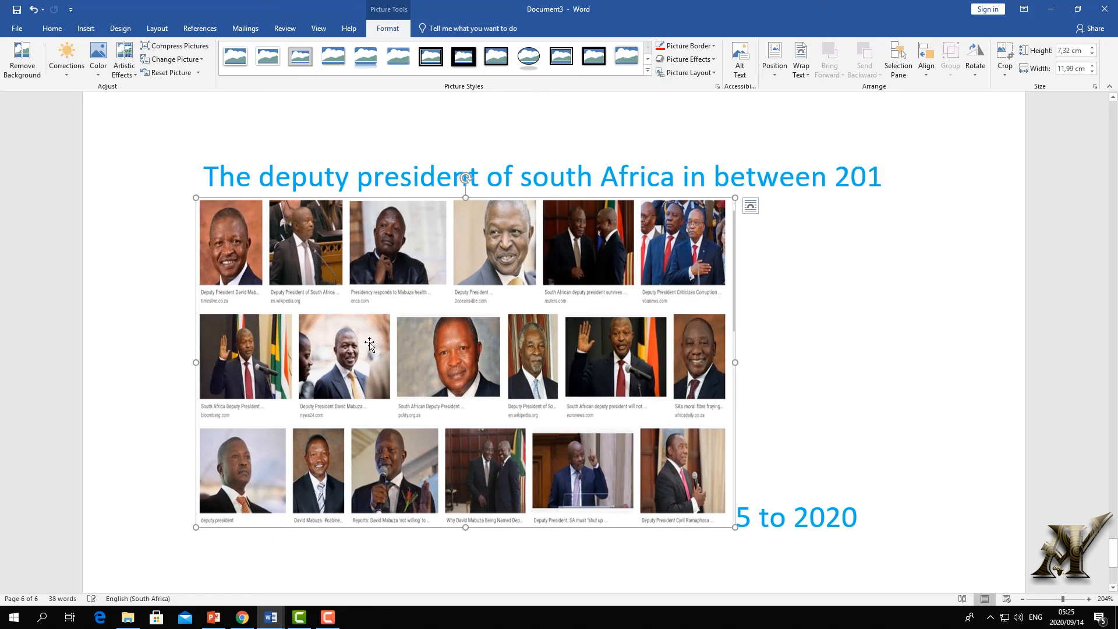
left_click_drag(196, 363, 264, 361)
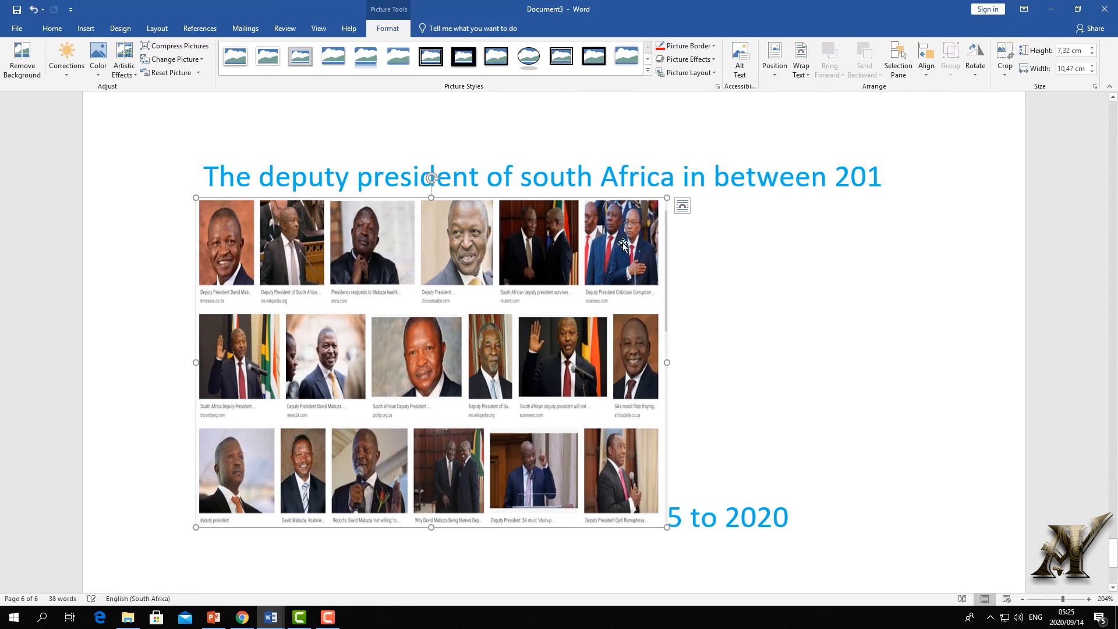
left_click(684, 213)
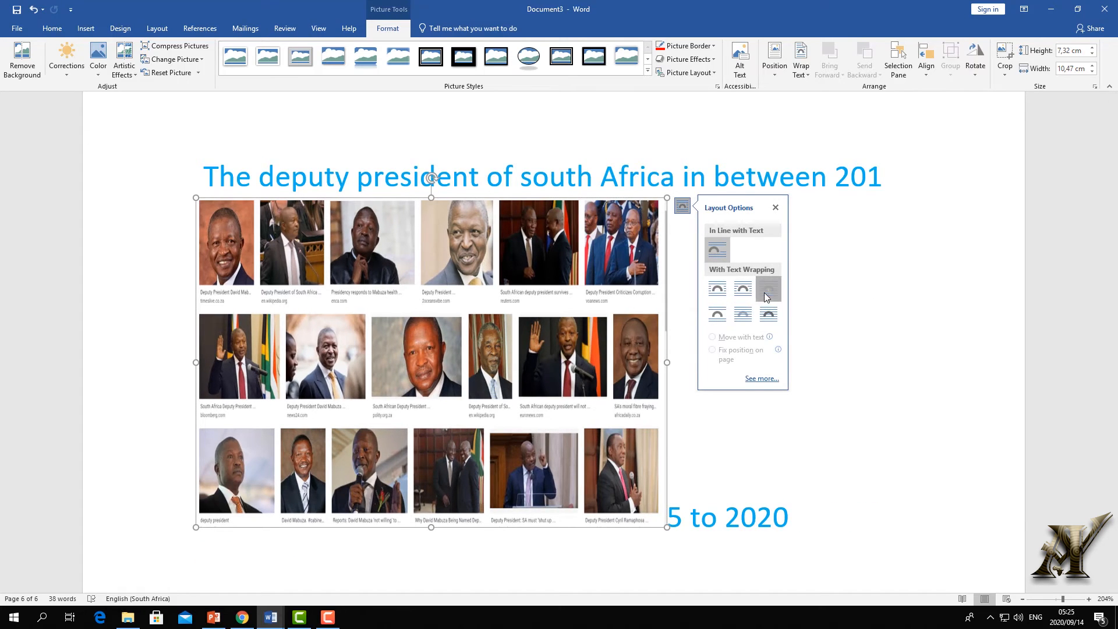
left_click(769, 288)
left_click_drag(597, 246, 685, 285)
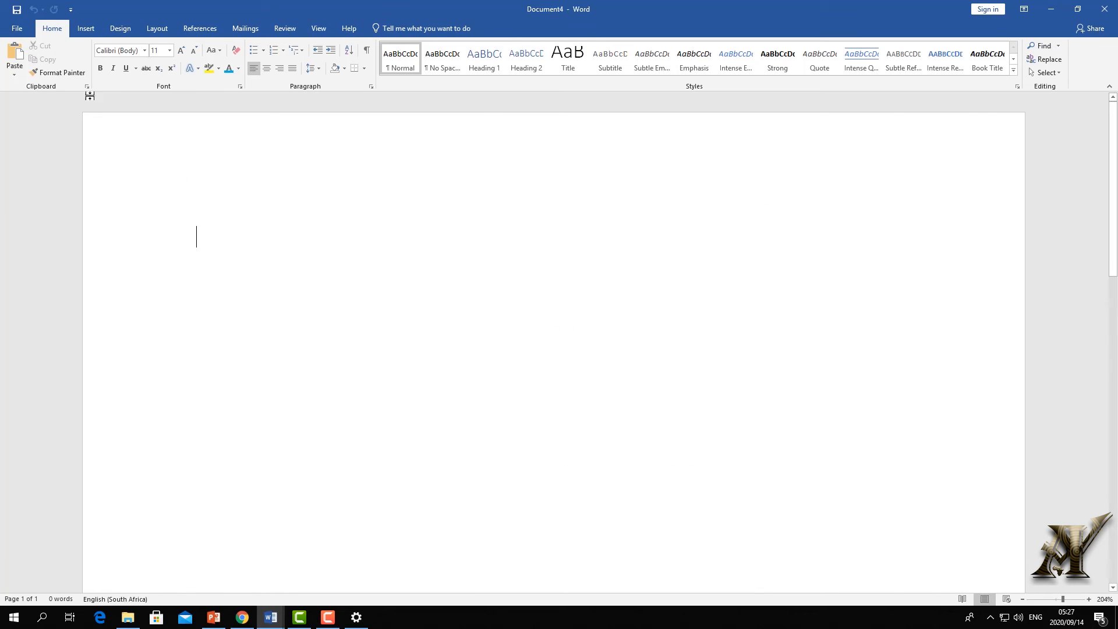
left_click(16, 28)
left_click(21, 76)
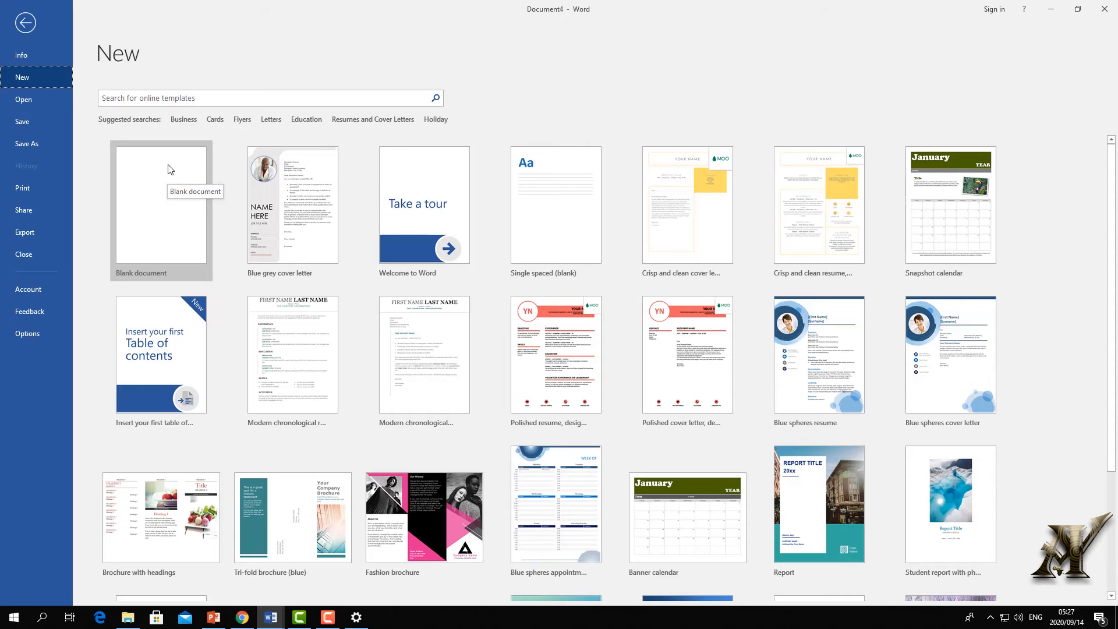
left_click(158, 99)
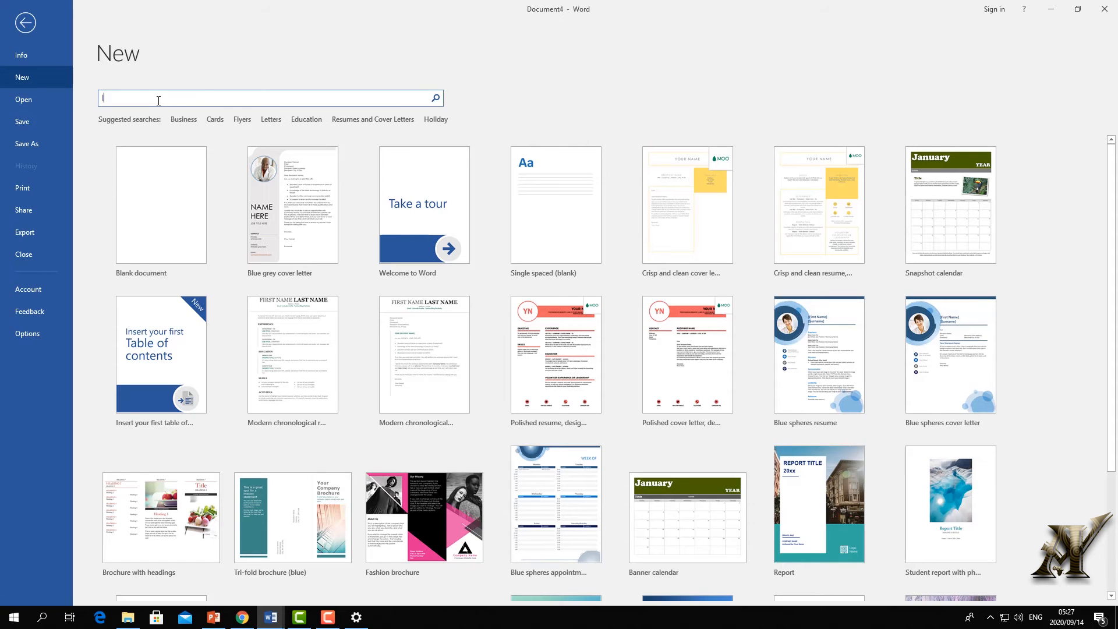
type("letter")
key("Return")
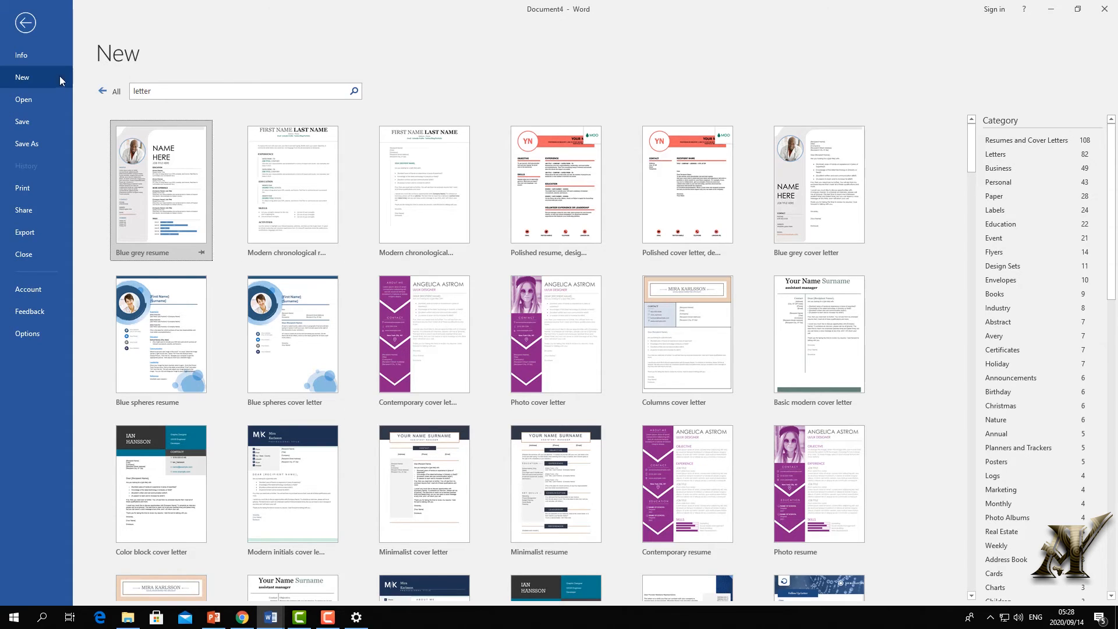
left_click(27, 78)
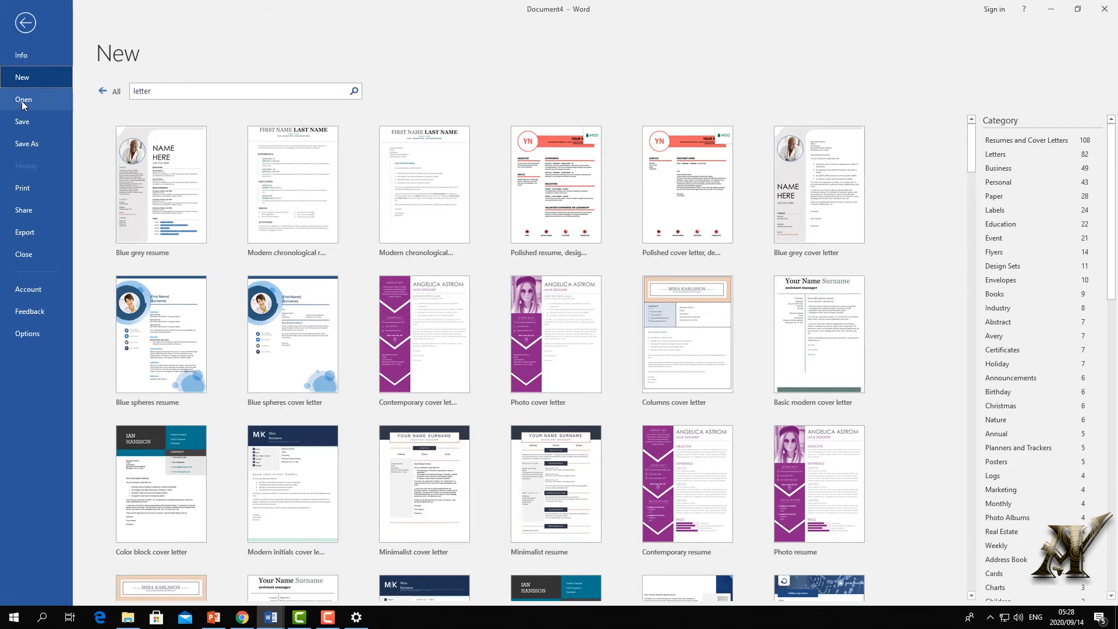
key("Escape")
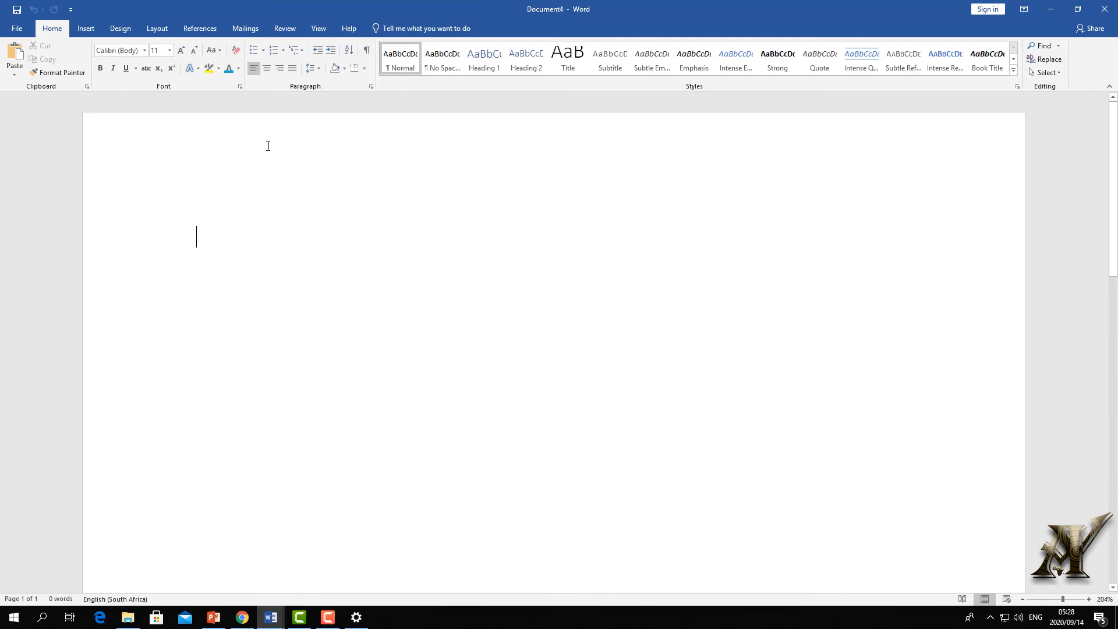
- Draw a rectangle shape in the upper middle of the blank page
left_click(86, 28)
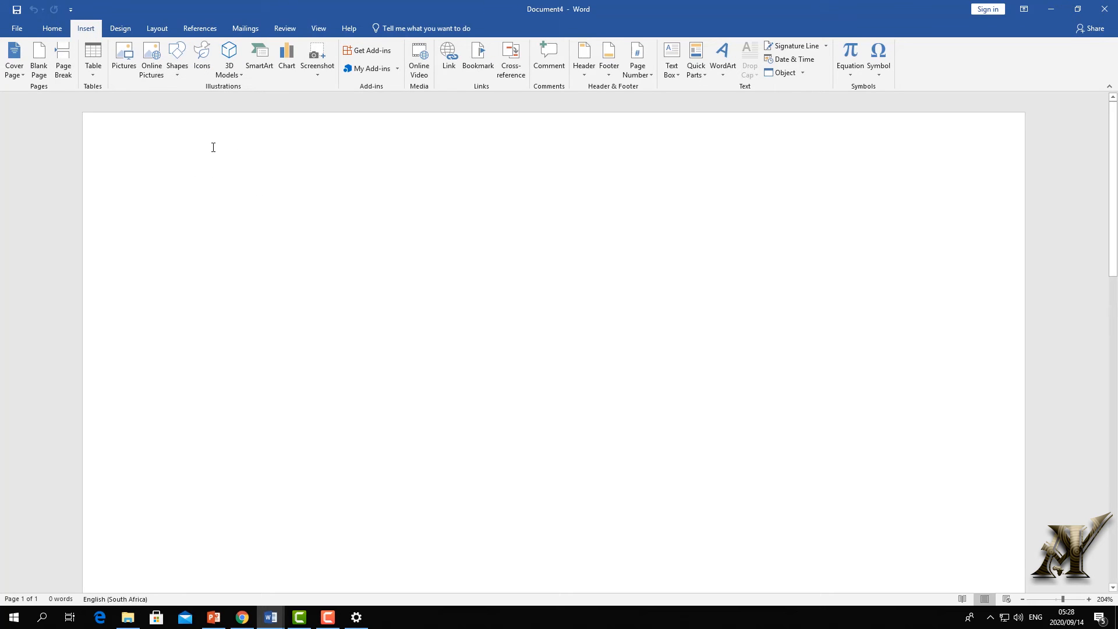
left_click(180, 76)
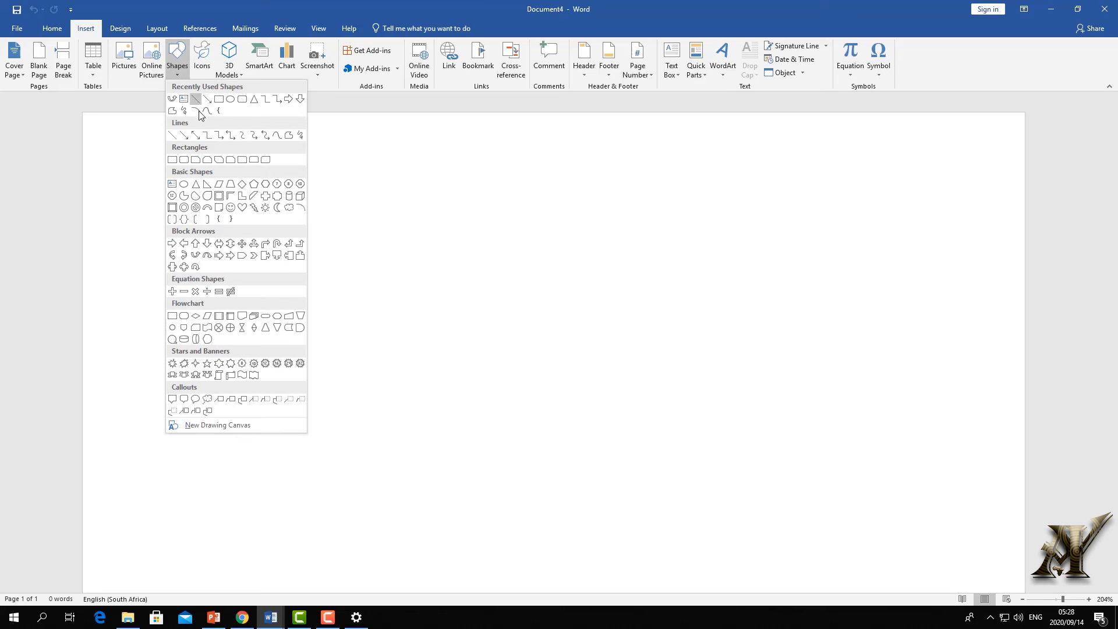
left_click(215, 103)
mouse_move(541, 228)
left_mouse_down()
mouse_move(681, 312)
mouse_move(817, 372)
left_mouse_up()
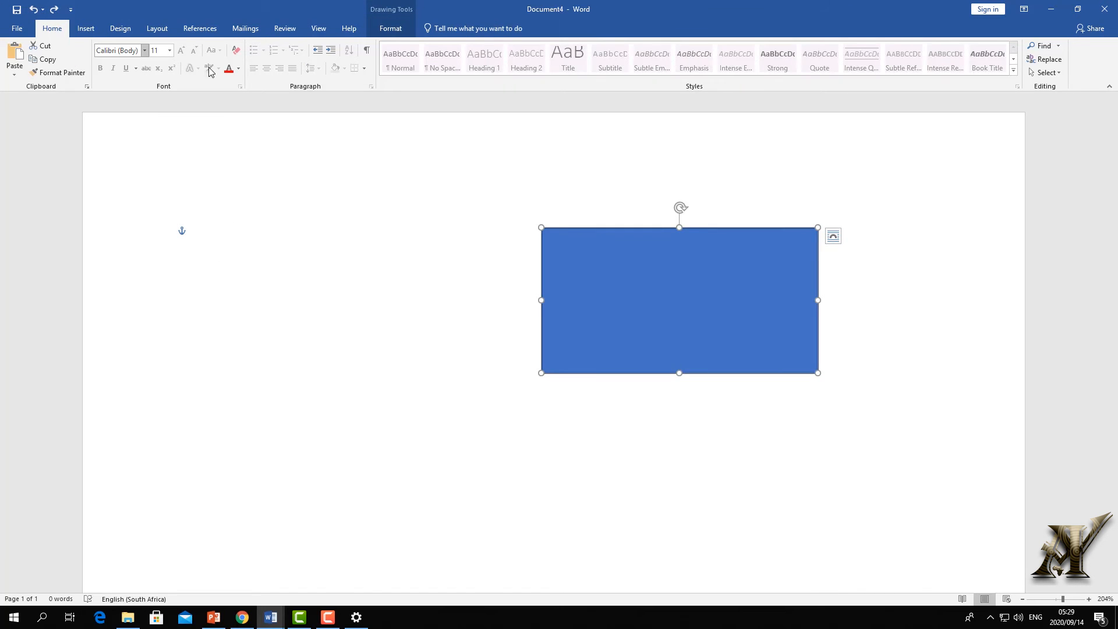
- Give the rectangle the black shape style and type the sender's name and telephone number inside
left_click(390, 28)
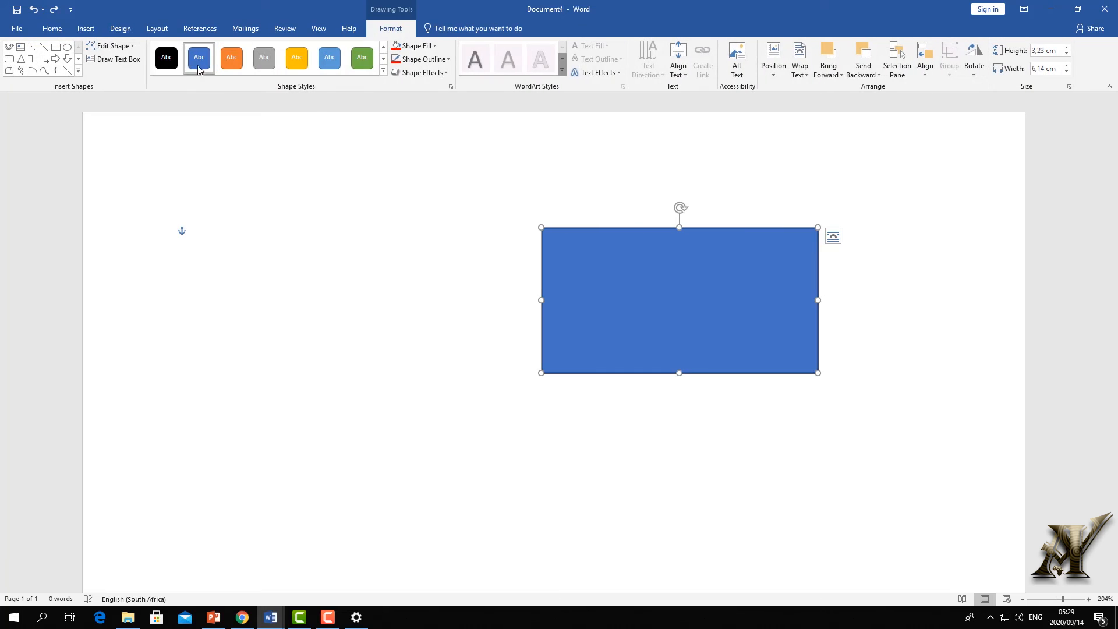
left_click(167, 57)
type("dssd")
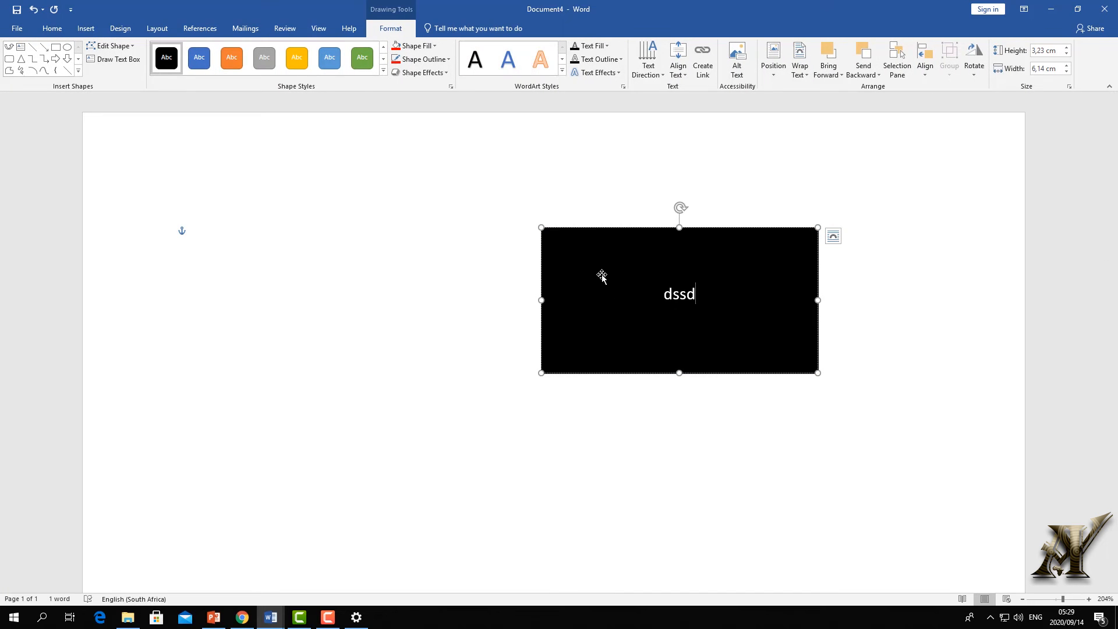
key("BackSpace")
key("BackSpace")
key("BackSpace")
key("BackSpace")
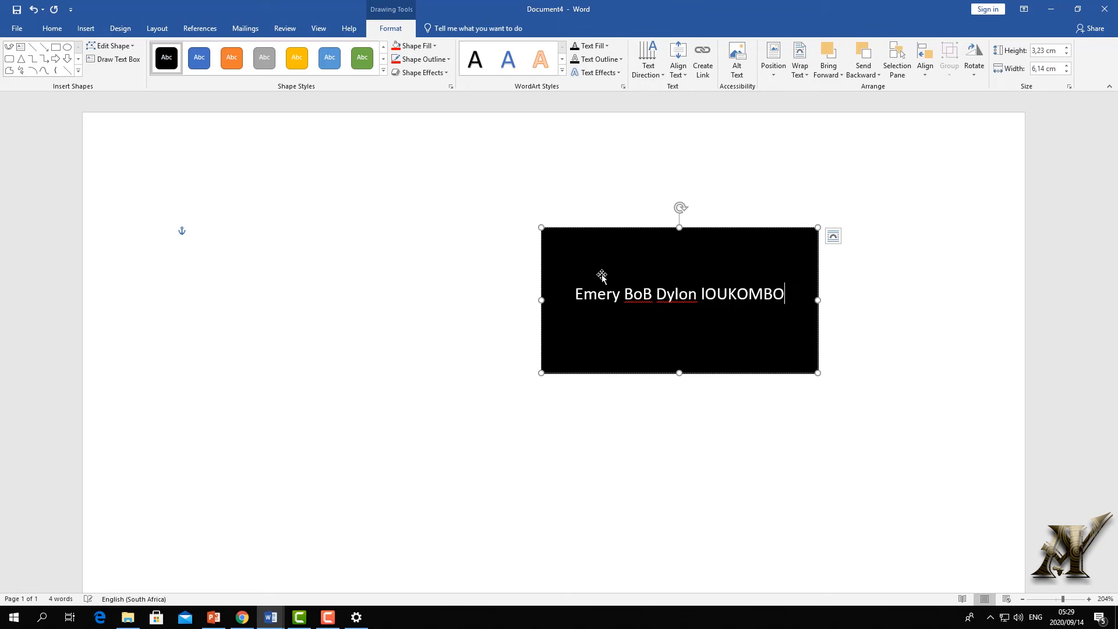
key("Return")
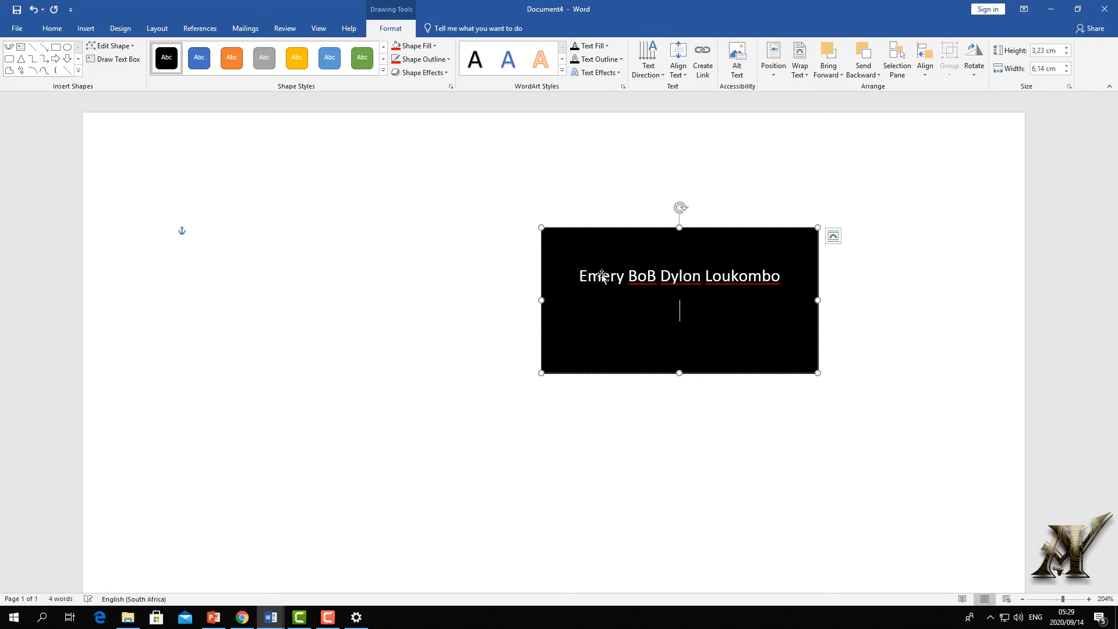
type("Tel:021")
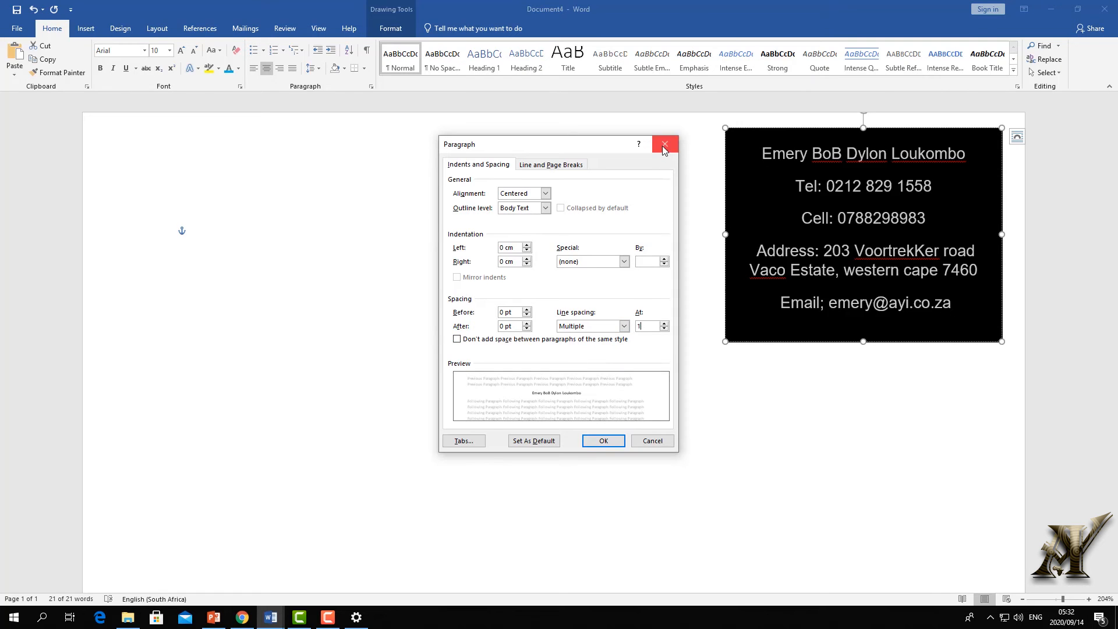
- Close the Paragraph dialog and move the contact card back to the top right
left_click(665, 141)
left_click(699, 441)
left_click(755, 170)
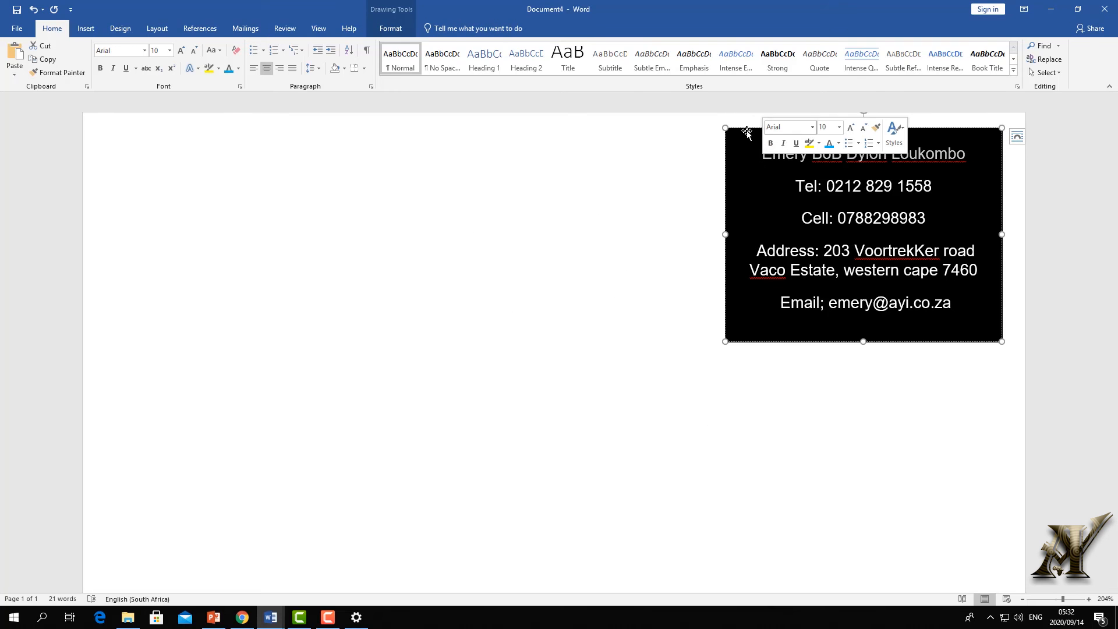
left_click_drag(734, 139, 577, 209)
left_click_drag(553, 181, 404, 320)
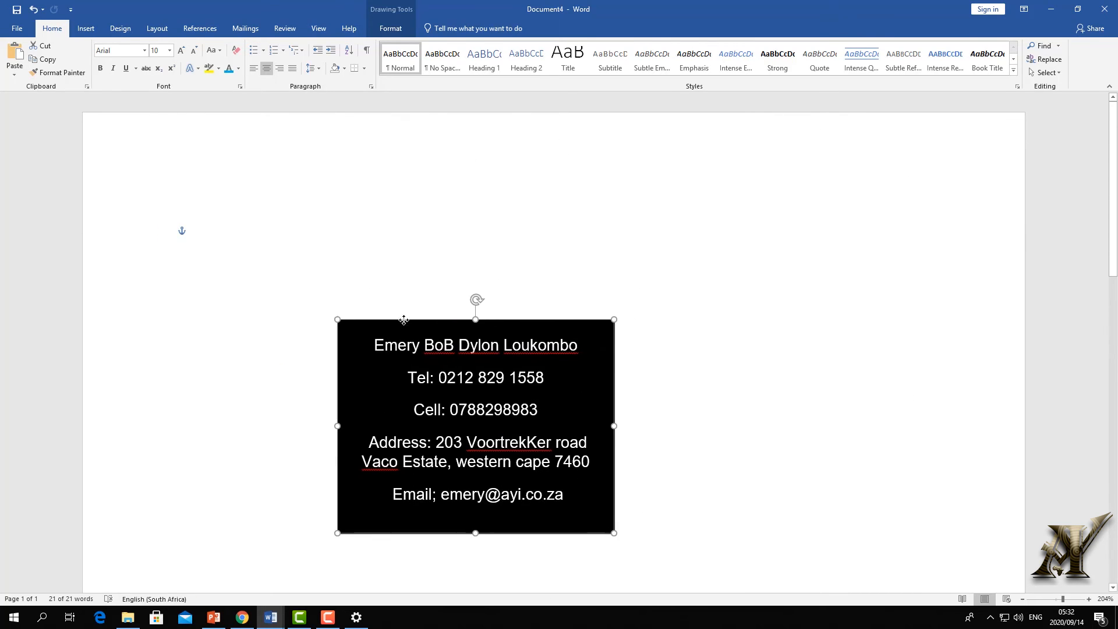
- Delete the stray typed text except a lone X, then reposition the card at the top right
left_click(312, 236)
type("X clljkn")
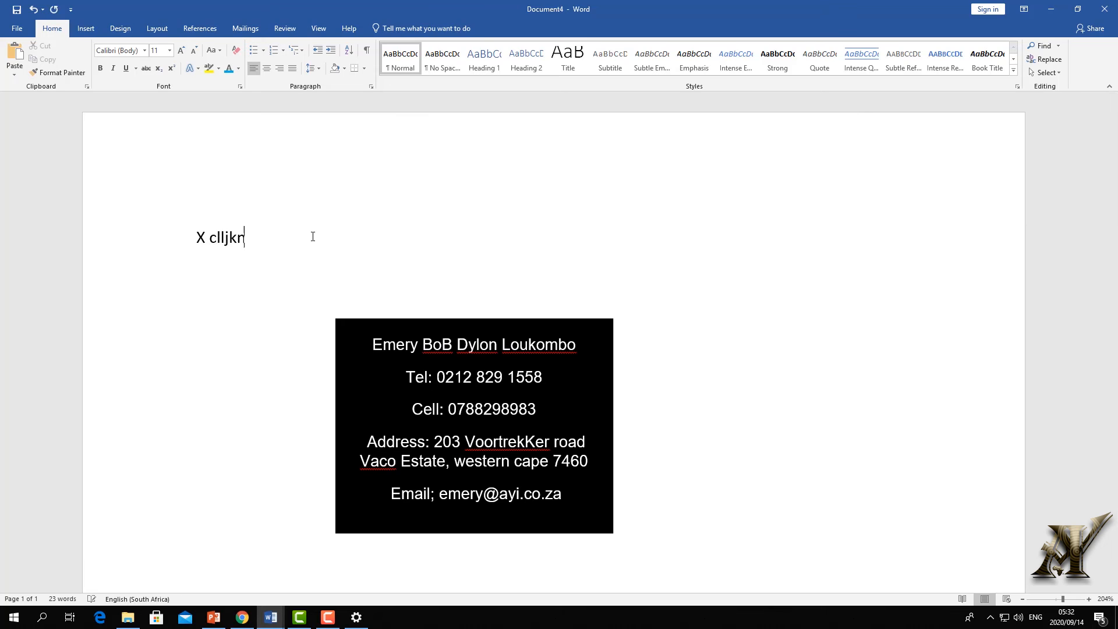
type("lxhhhhhhhhhhhhhhhhhhhhhhhhhhhhhhhhhhhhhhhhhhhhhhhhhhhhhhhhhhhhhhhhhhhhhhhhhhhhhhhhh")
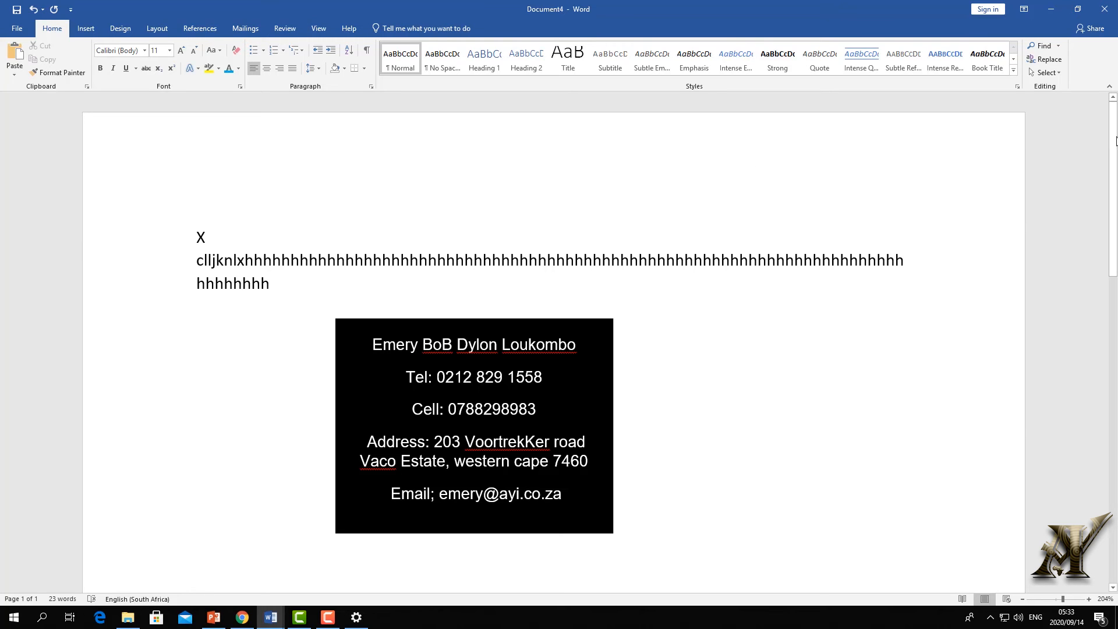
left_click_drag(291, 292, 163, 237)
key("Delete")
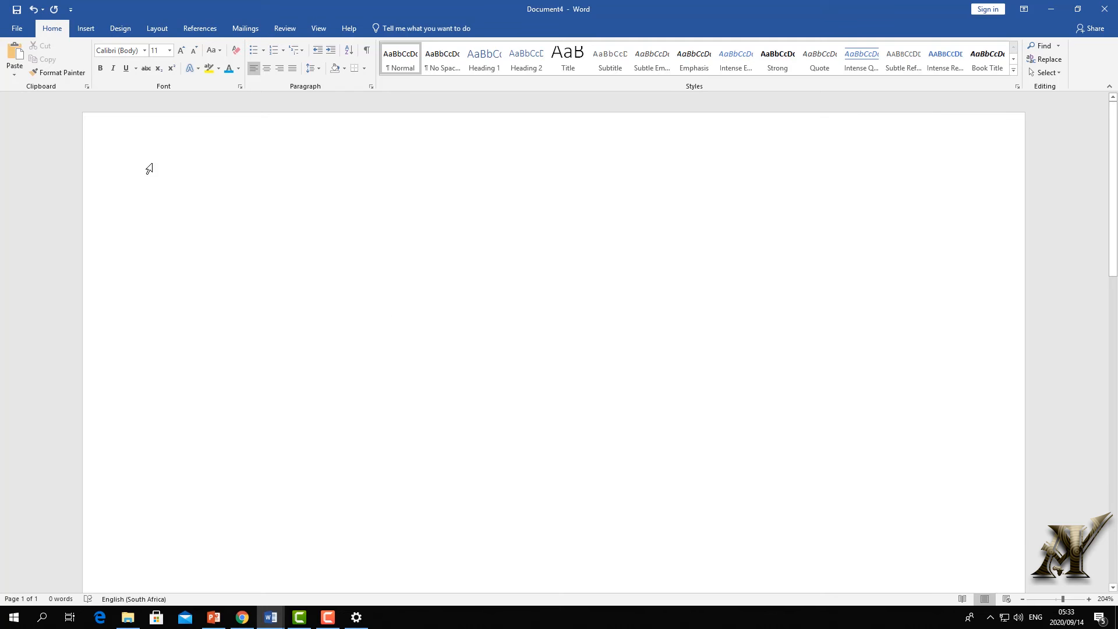
key("ctrl+z")
key("Delete")
left_click(415, 326)
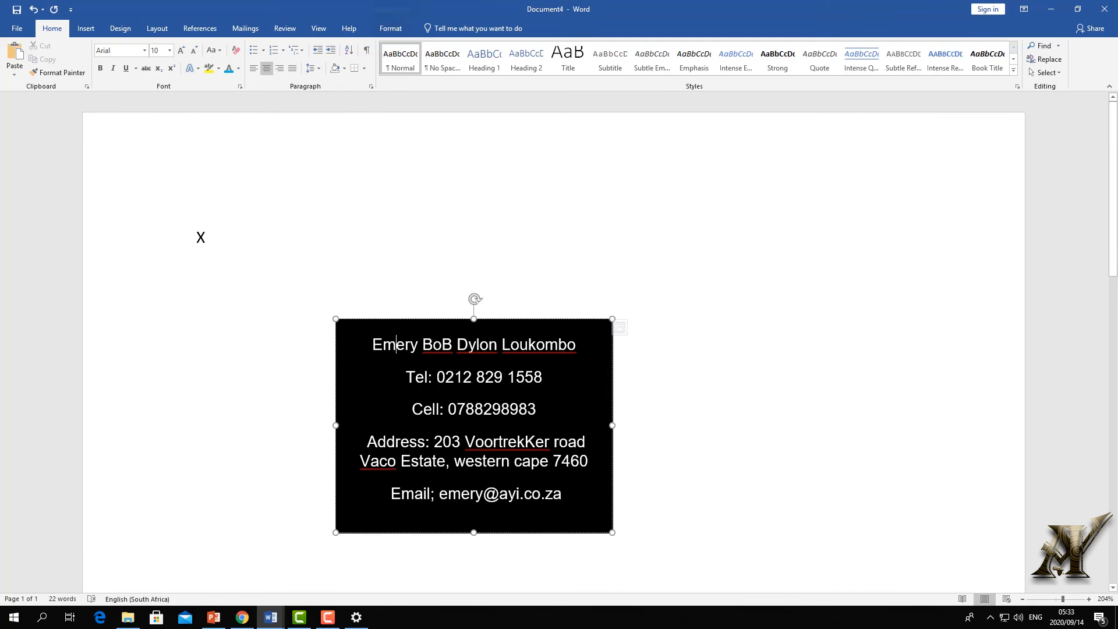
mouse_move(415, 326)
left_mouse_down()
mouse_move(779, 189)
mouse_move(768, 128)
mouse_move(391, 252)
mouse_move(743, 165)
mouse_move(741, 113)
mouse_move(799, 136)
left_mouse_up()
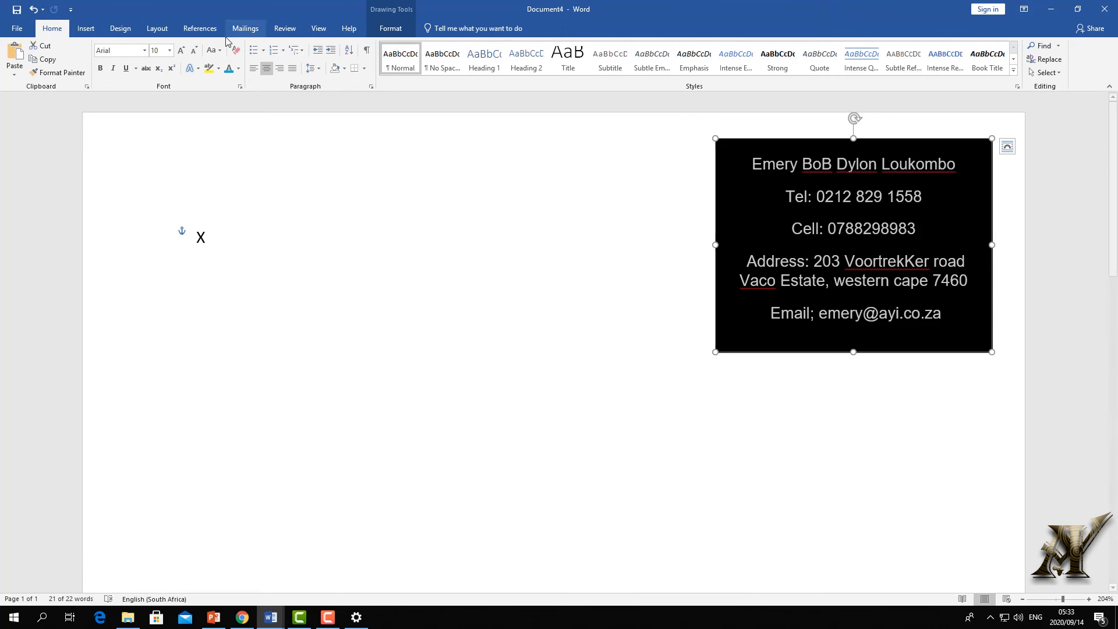
- Set the contact card text to Arial, size 10
left_click(145, 51)
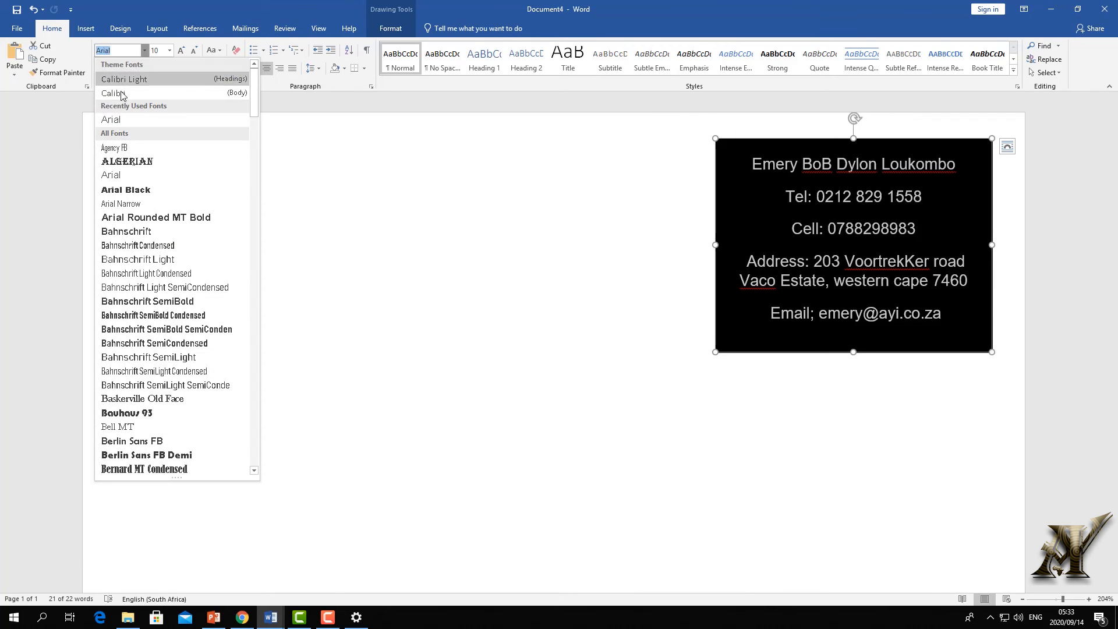
left_click(114, 120)
left_click(170, 51)
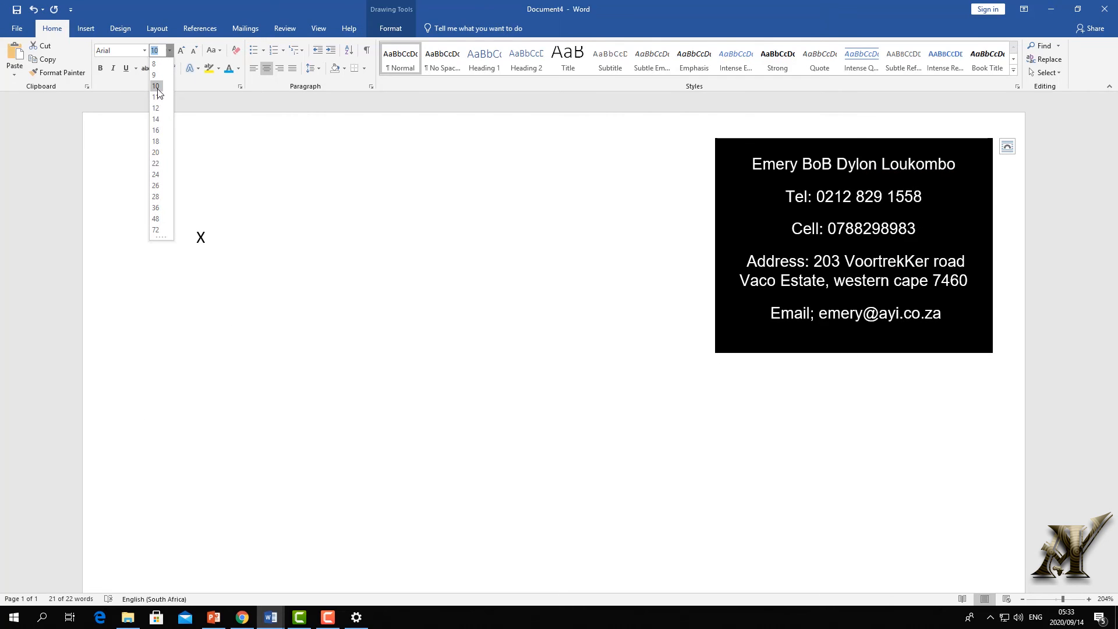
left_click(158, 87)
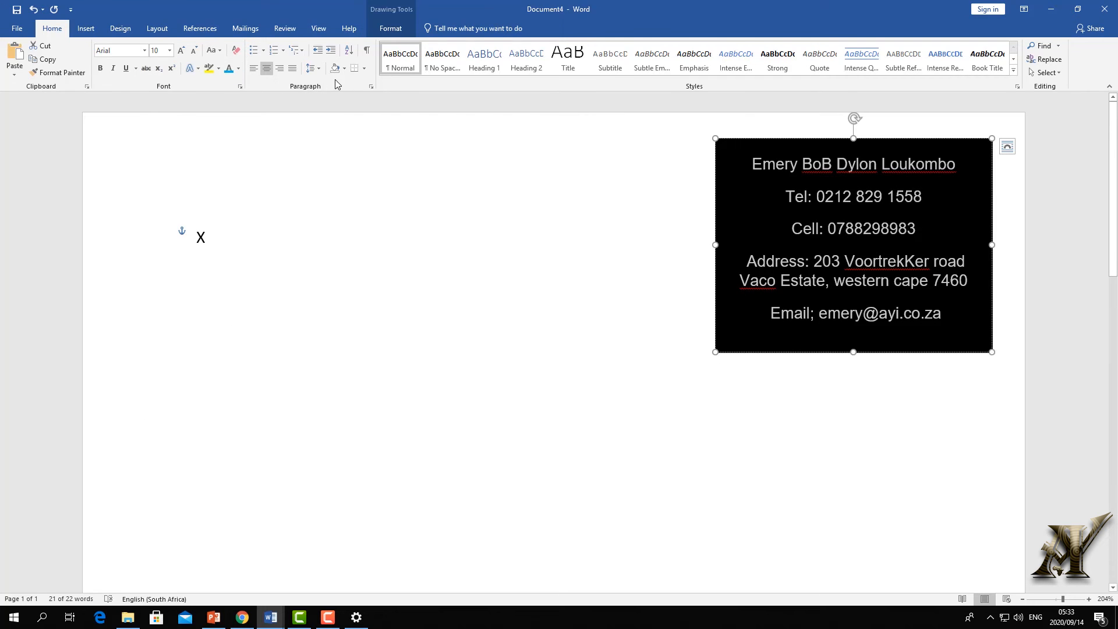
- Set spacing after to 0 pt with single line spacing, shorten the card and left-align it
left_click(312, 68)
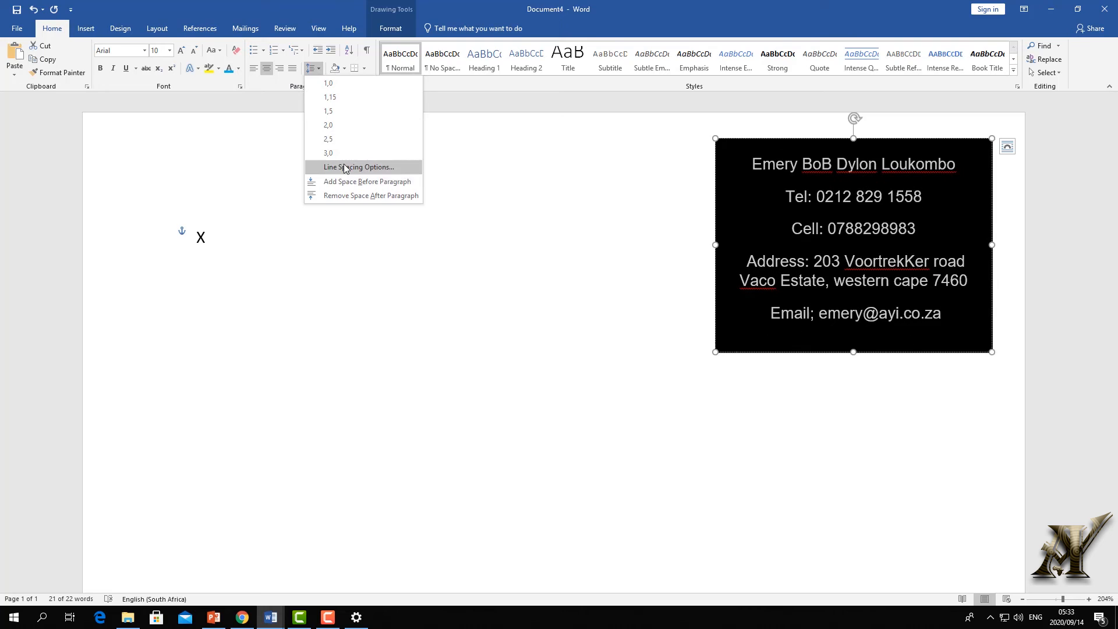
left_click(344, 168)
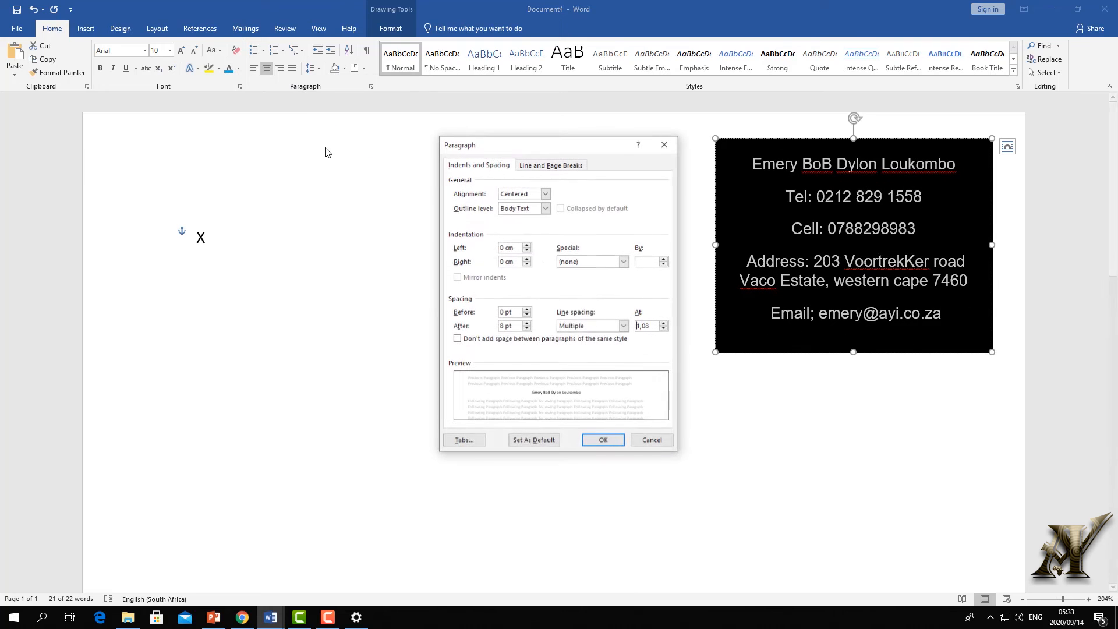
left_click(527, 329)
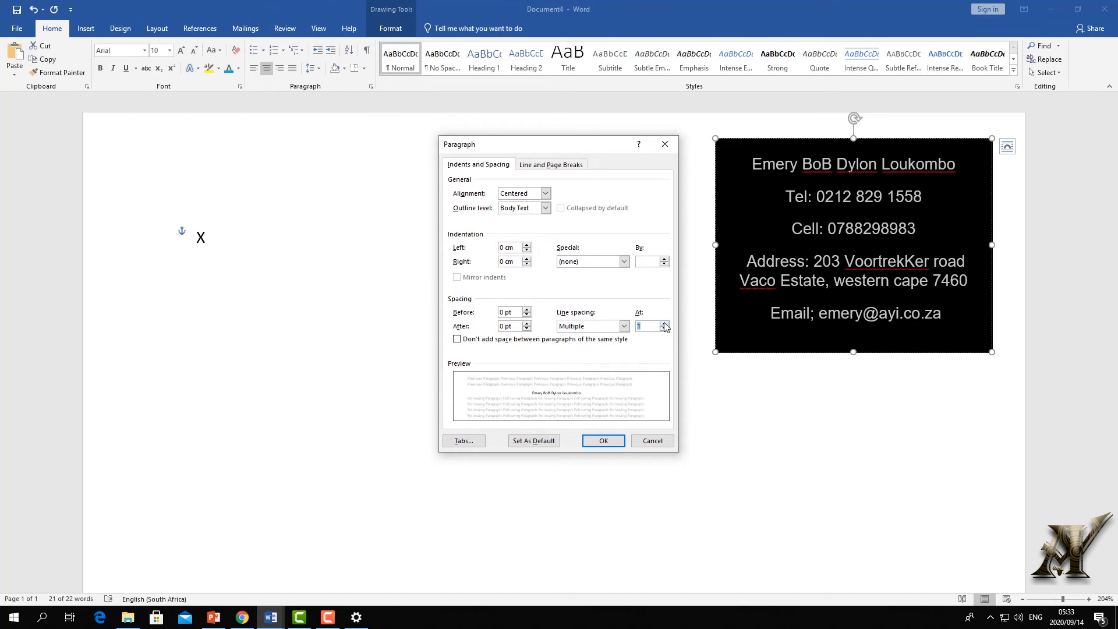
left_click(604, 440)
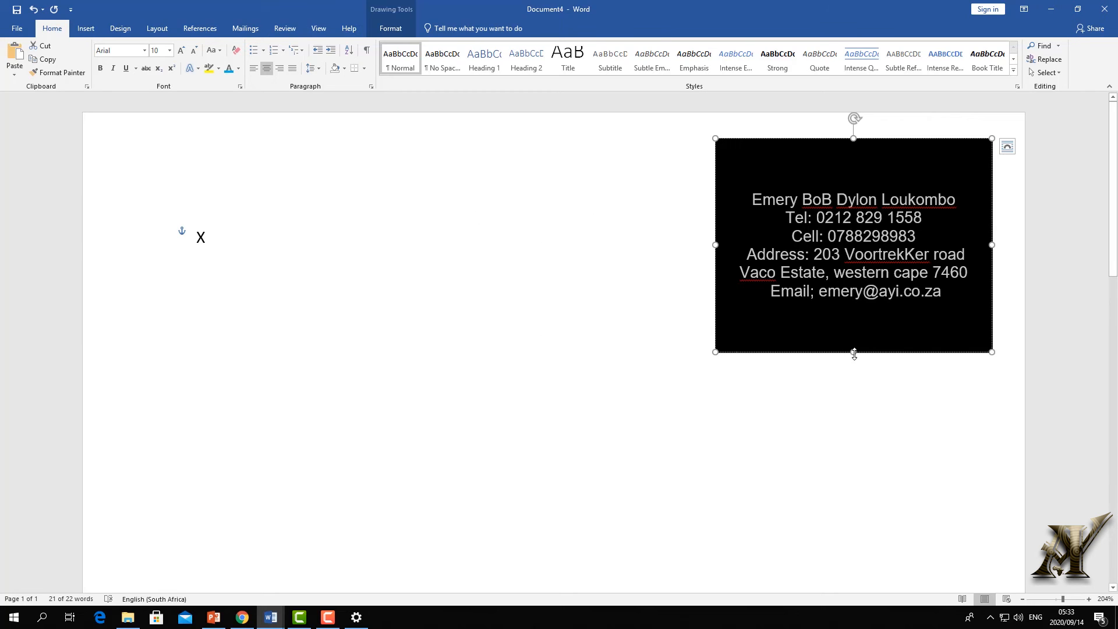
left_click_drag(853, 354, 854, 312)
key("ctrl+l")
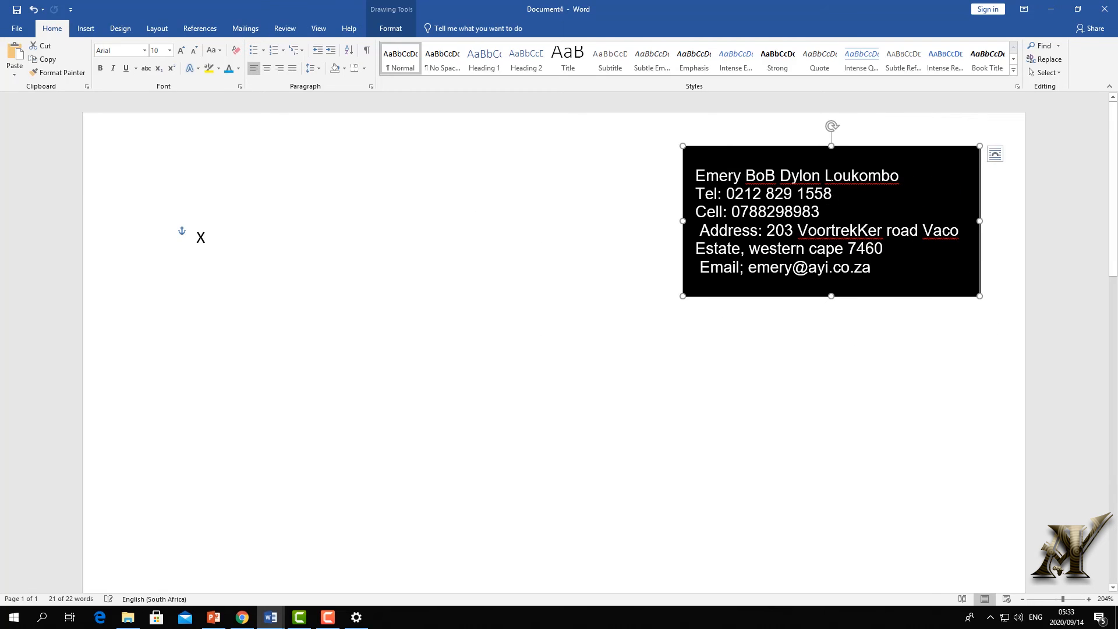
- Apply the first transparent preset shape style to the contact card
left_click(390, 28)
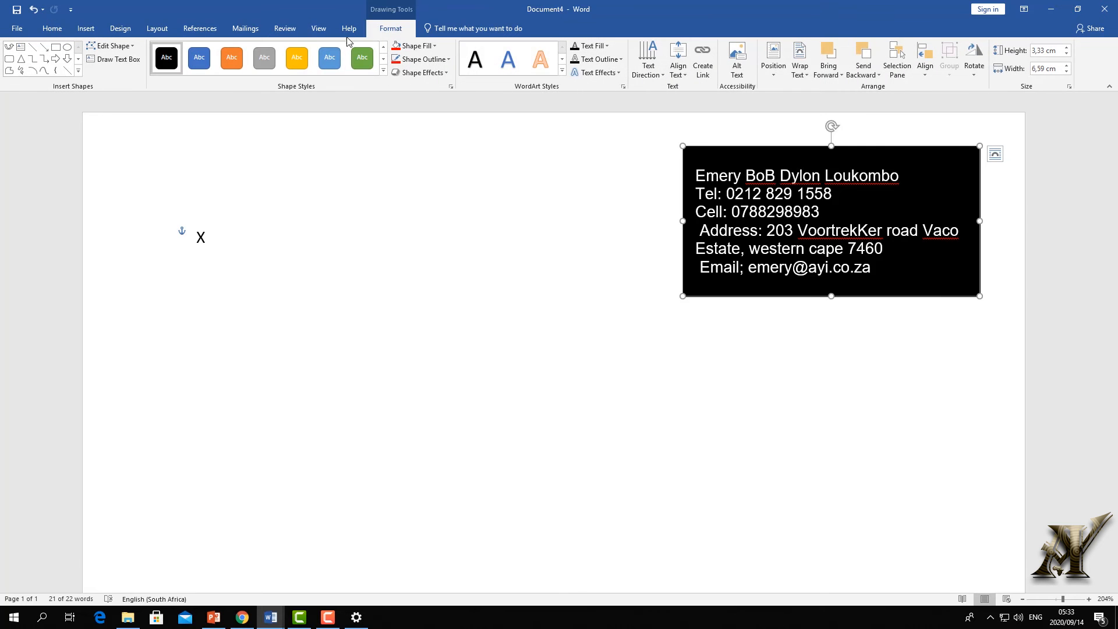
left_click(383, 70)
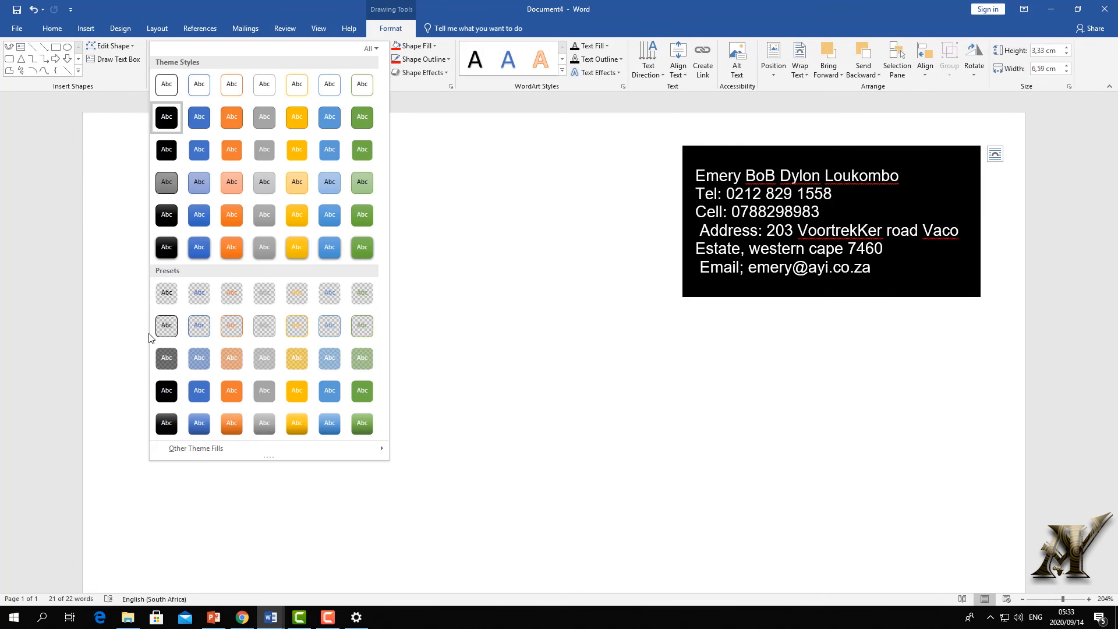
left_click(173, 295)
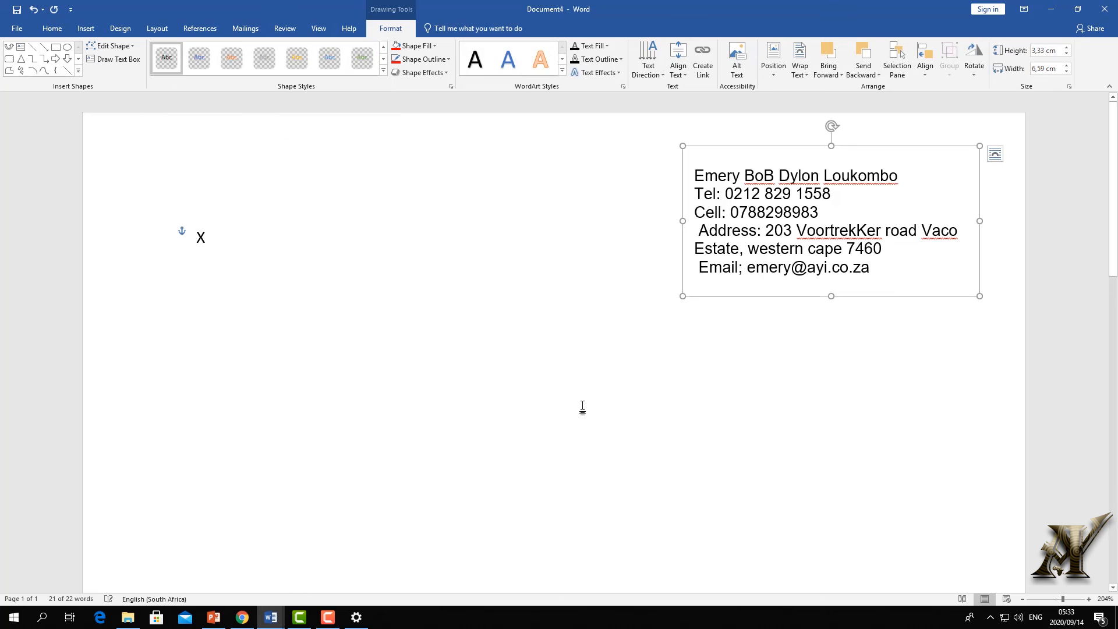
left_click(737, 330)
left_click(755, 267)
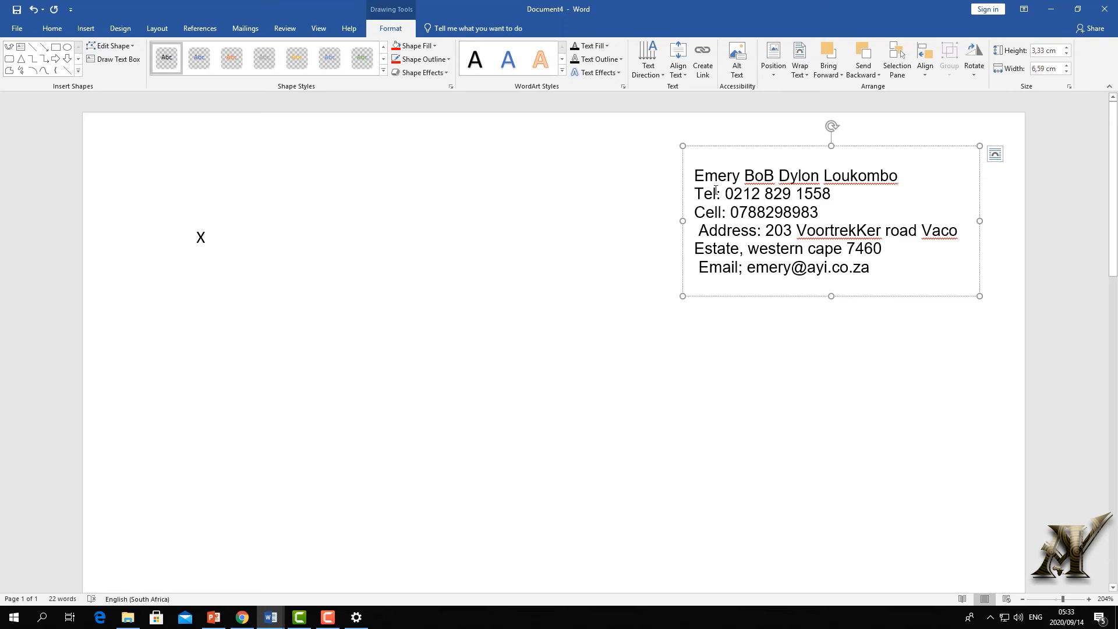
left_click(87, 29)
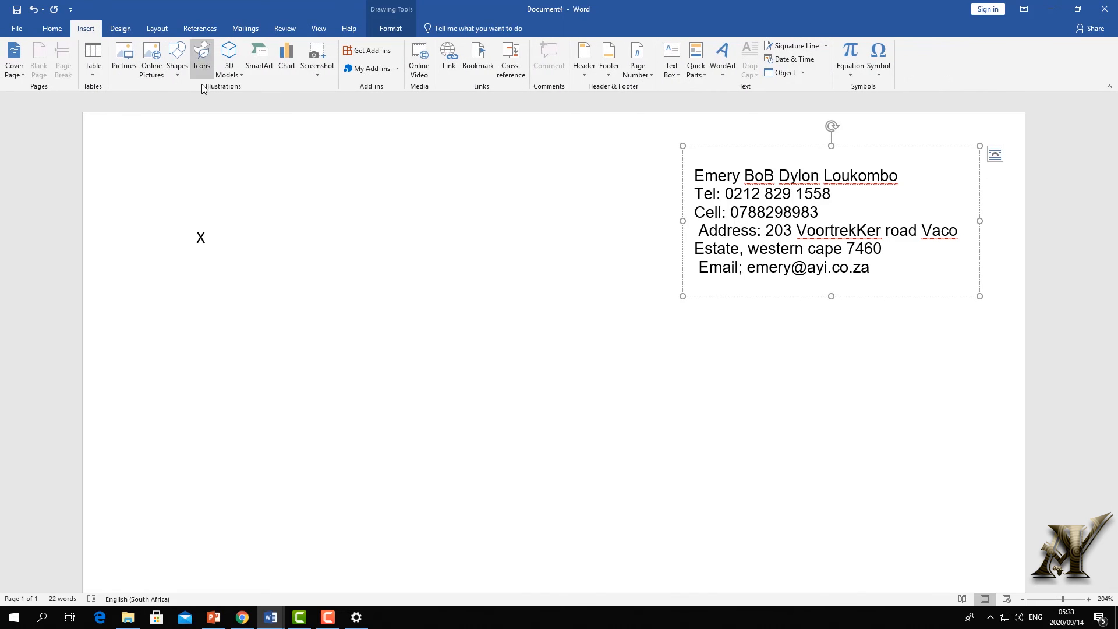
- Insert the envelope e-mail icon and the phone icon from the Communication icons
left_click(201, 51)
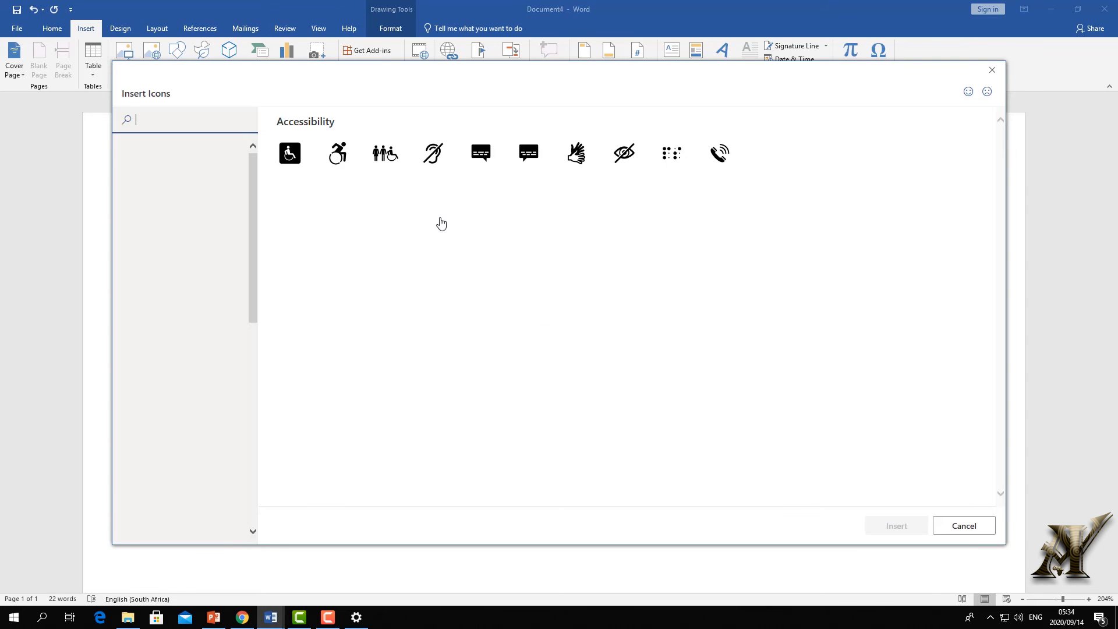
scroll(414, 300, "down", 5)
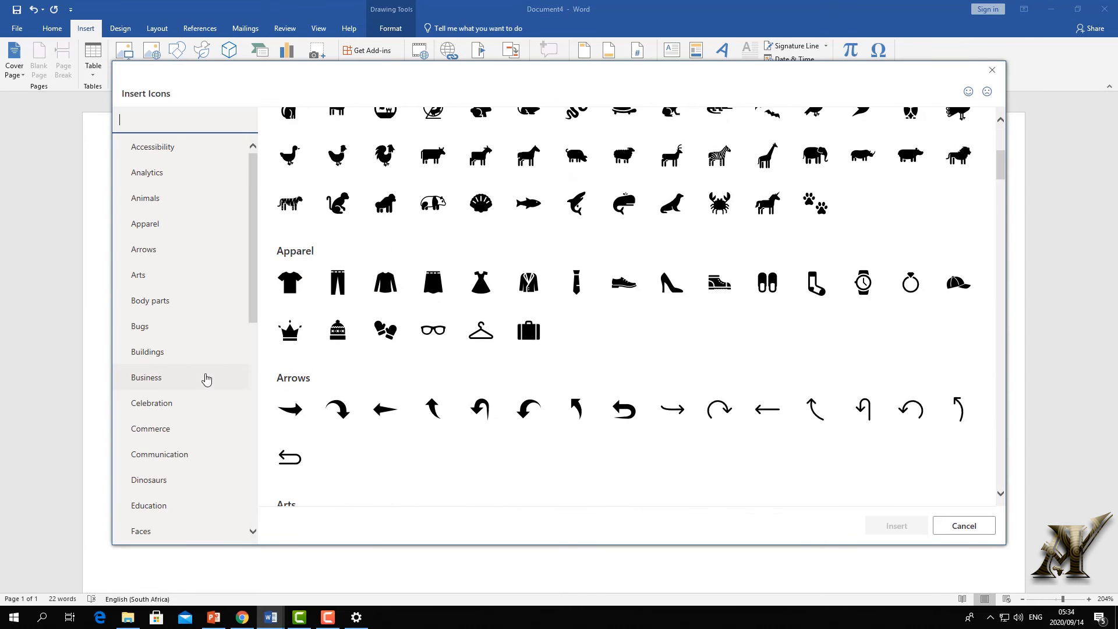
left_click(174, 455)
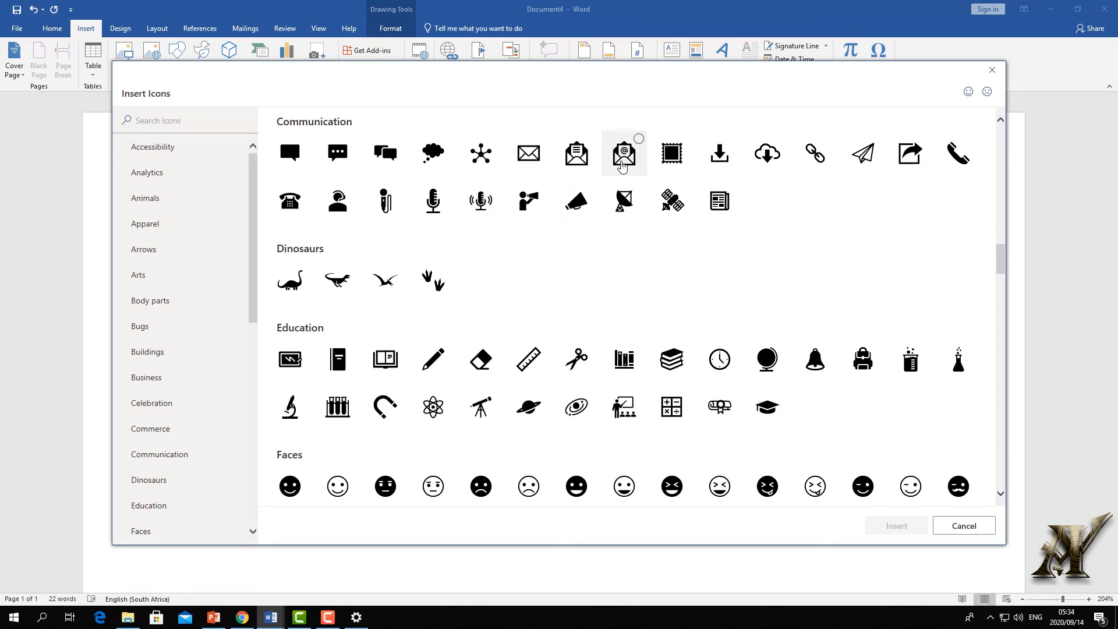
left_click(633, 158)
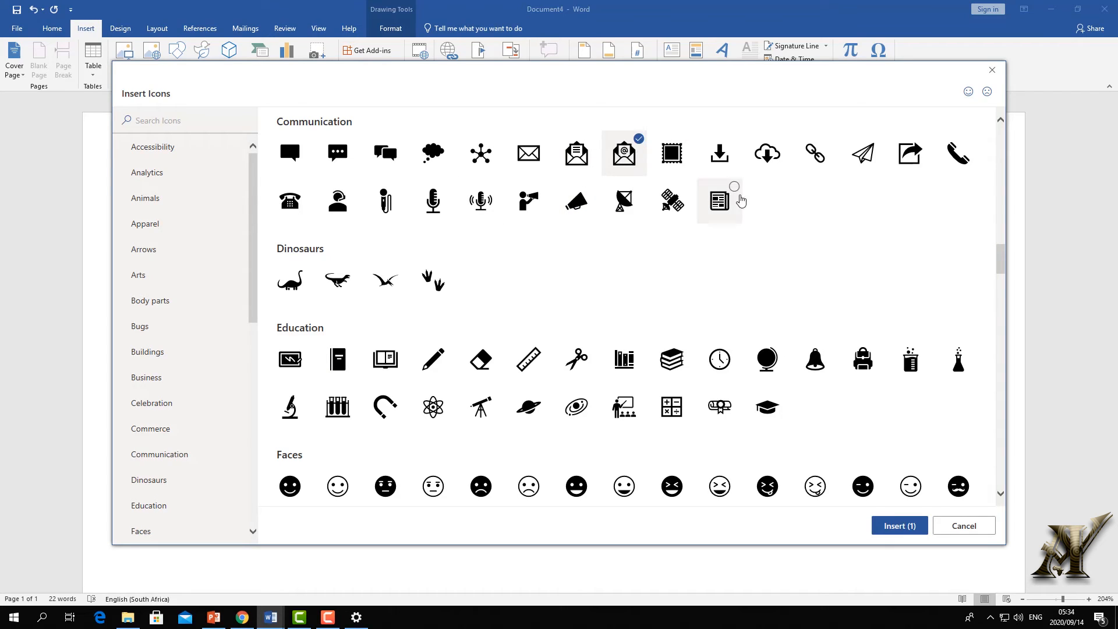
left_click(959, 158)
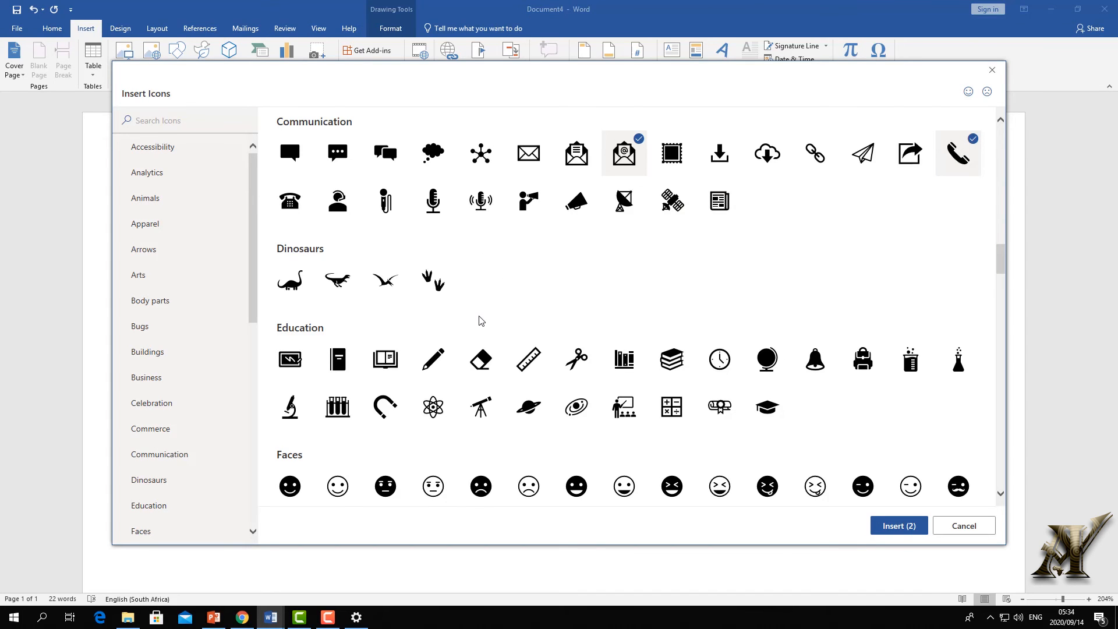
scroll(412, 225, "up", 15)
scroll(553, 319, "down", 10)
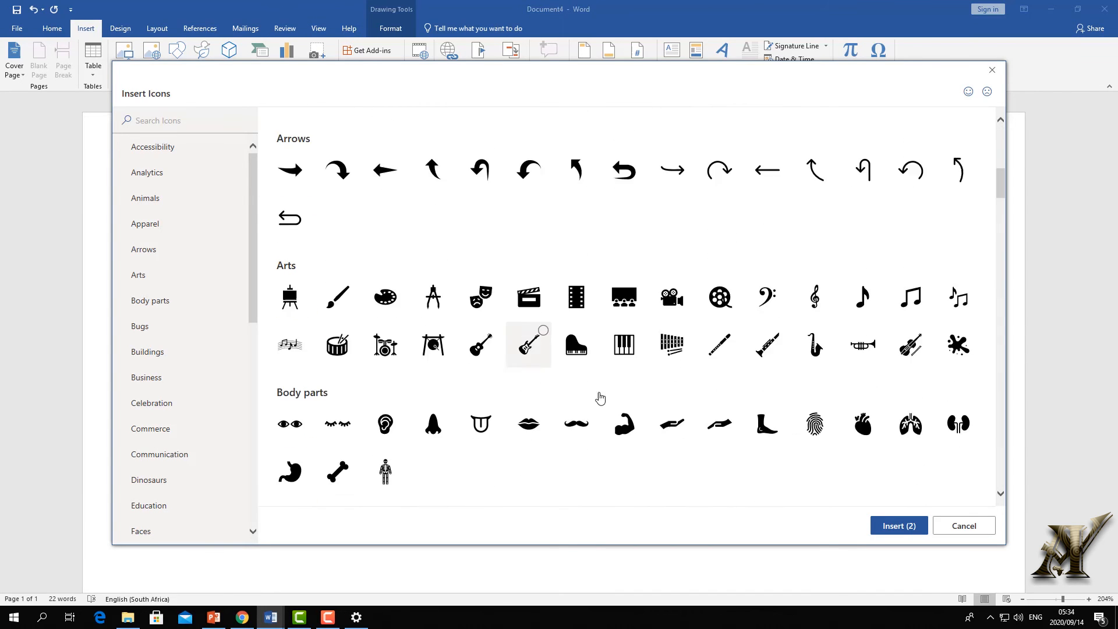
scroll(600, 398, "down", 20)
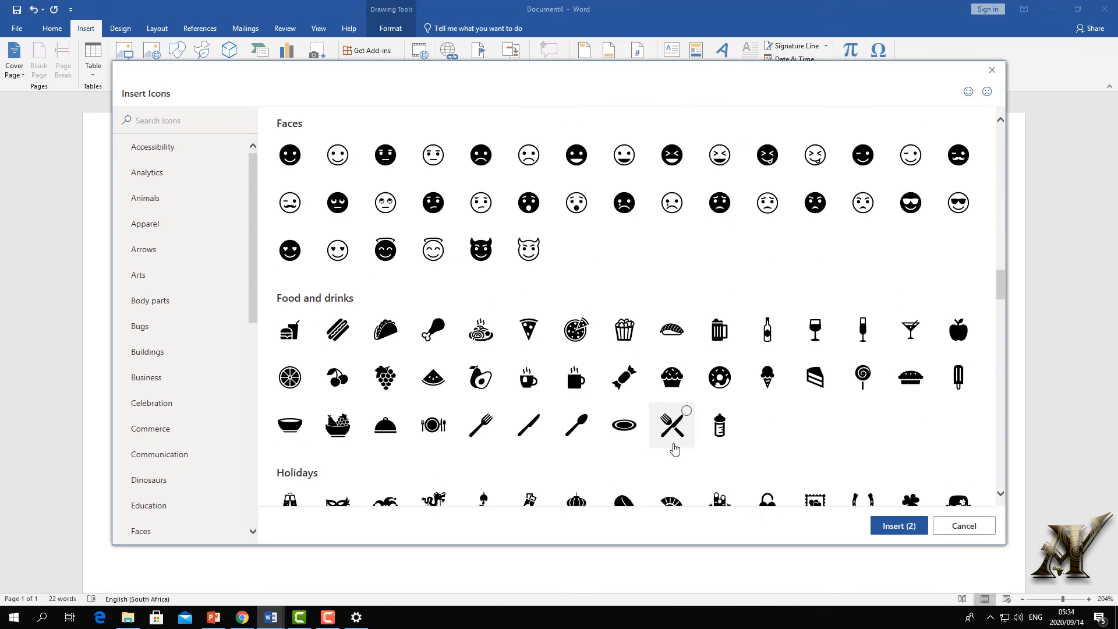
scroll(674, 449, "down", 5)
left_click(896, 525)
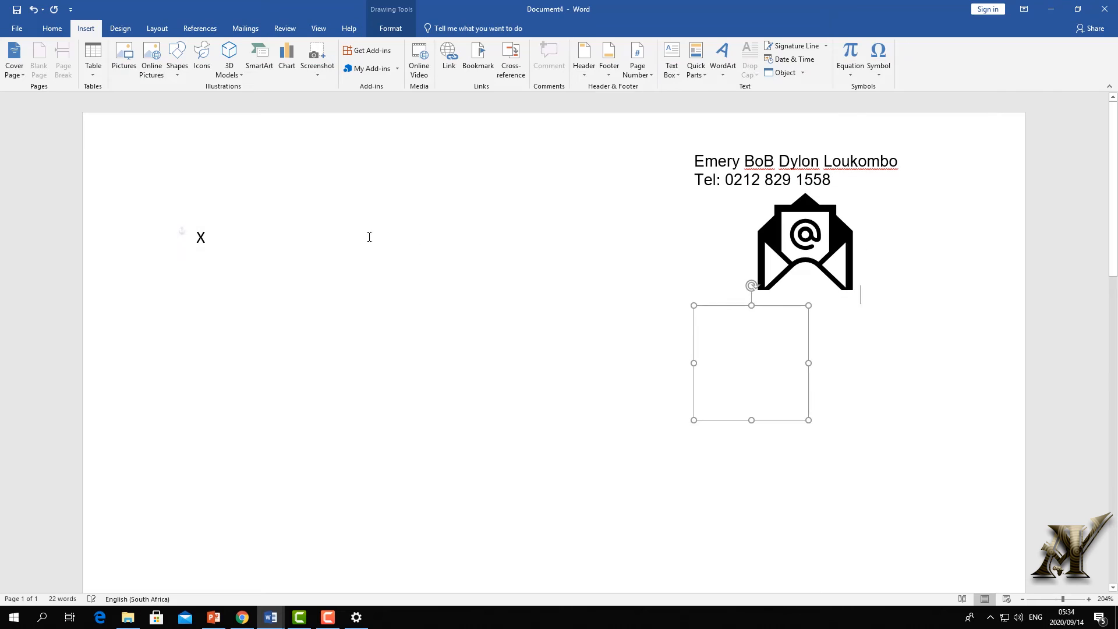
- Move both icons near the card, add a line above the telephone and delete the 'Tel:' label
left_click_drag(807, 250, 568, 291)
left_click_drag(812, 266, 692, 329)
left_click(459, 301)
left_click(684, 218)
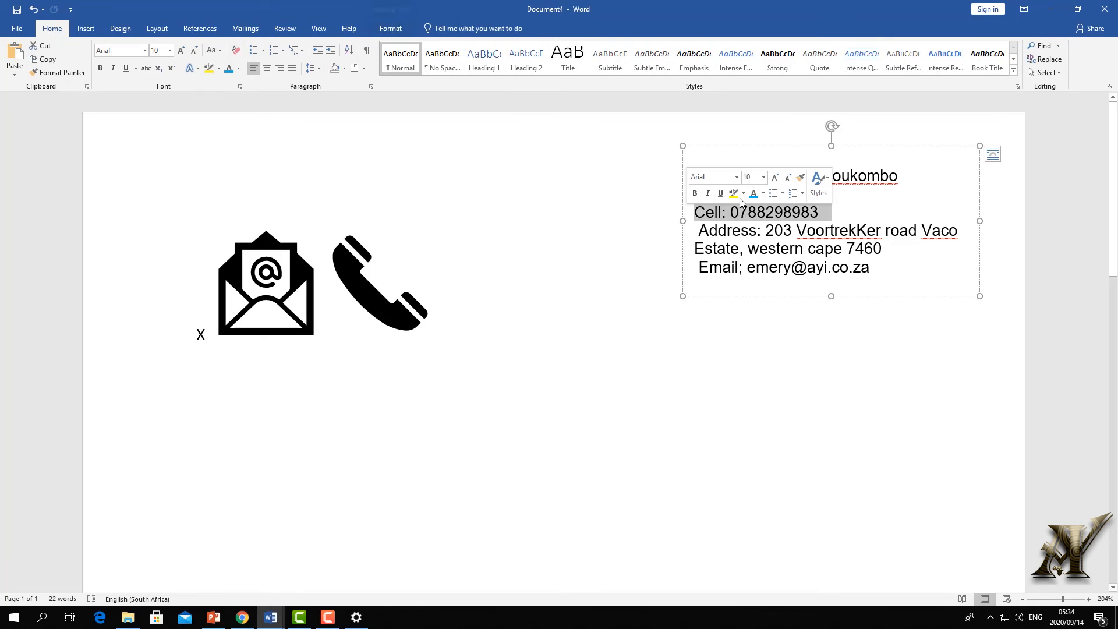
left_click(755, 268)
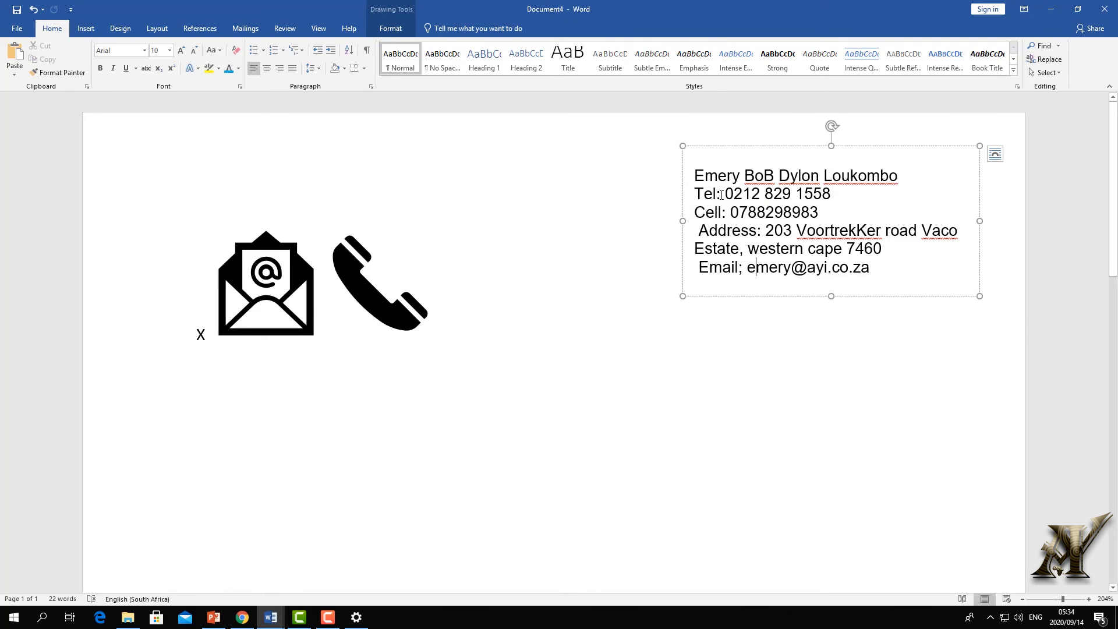
key("Return")
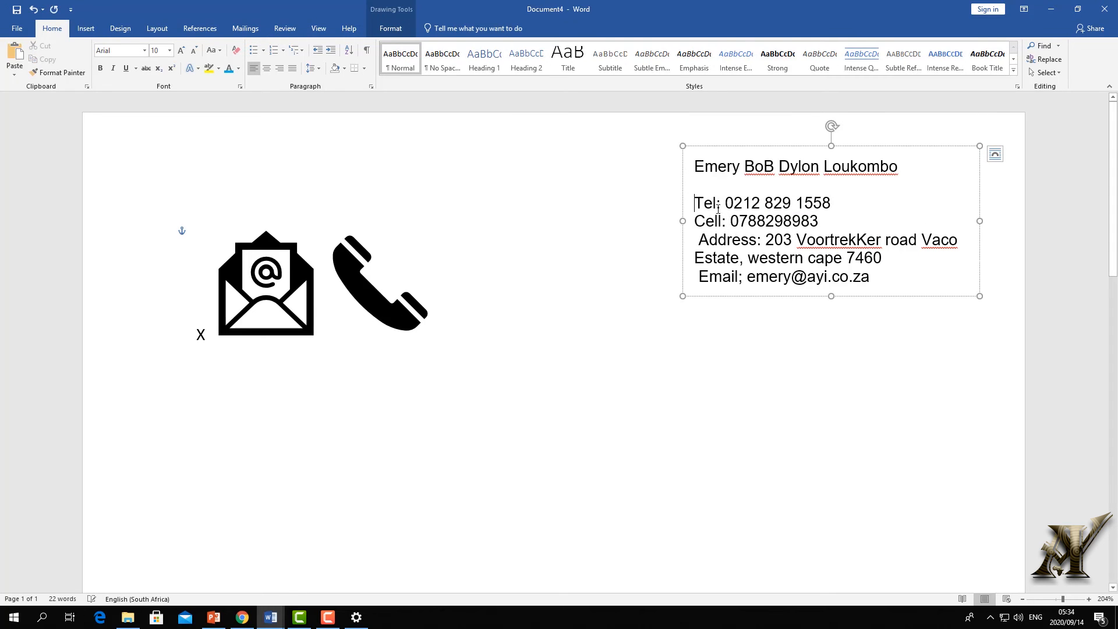
left_click_drag(724, 204, 693, 203)
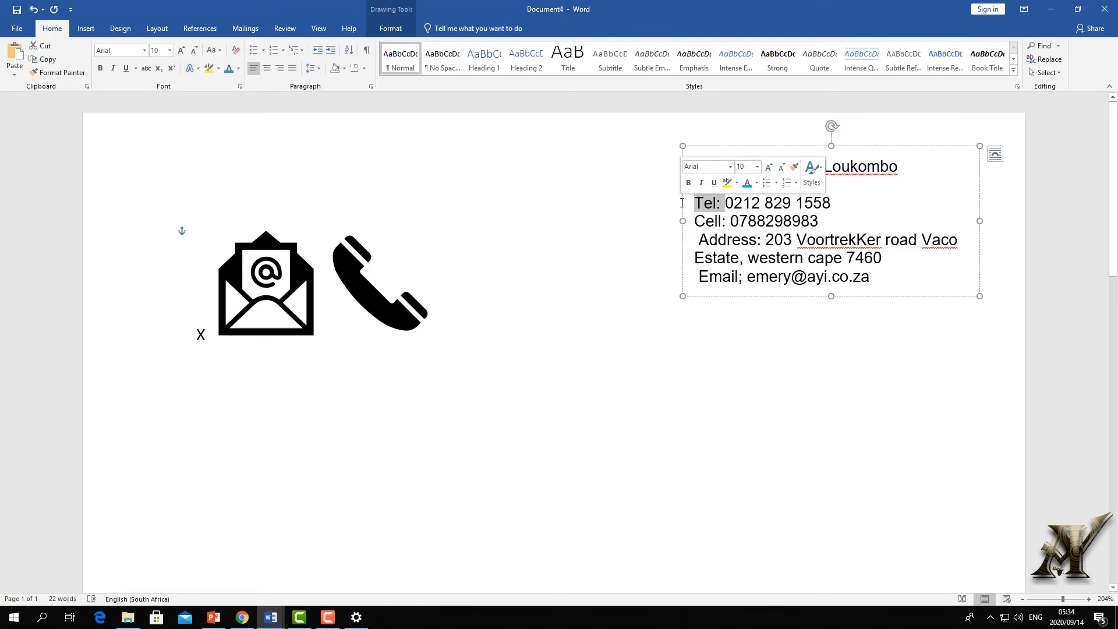
key("BackSpace")
- Shrink the phone icon, give it text wrapping and move it onto the phone lines
left_click(392, 298)
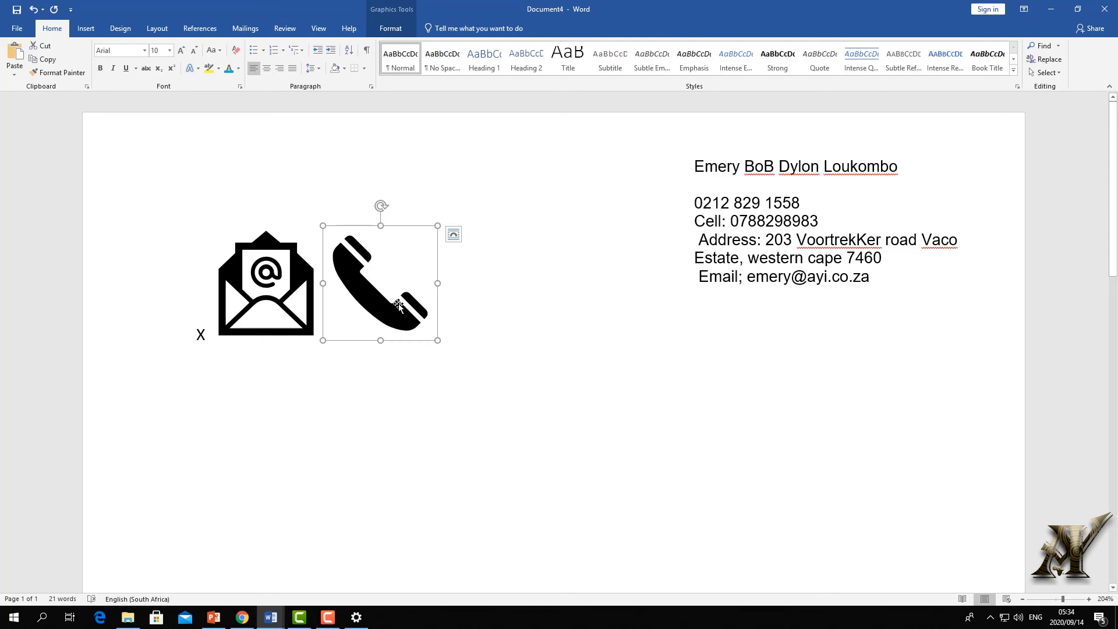
left_click_drag(381, 343, 381, 278)
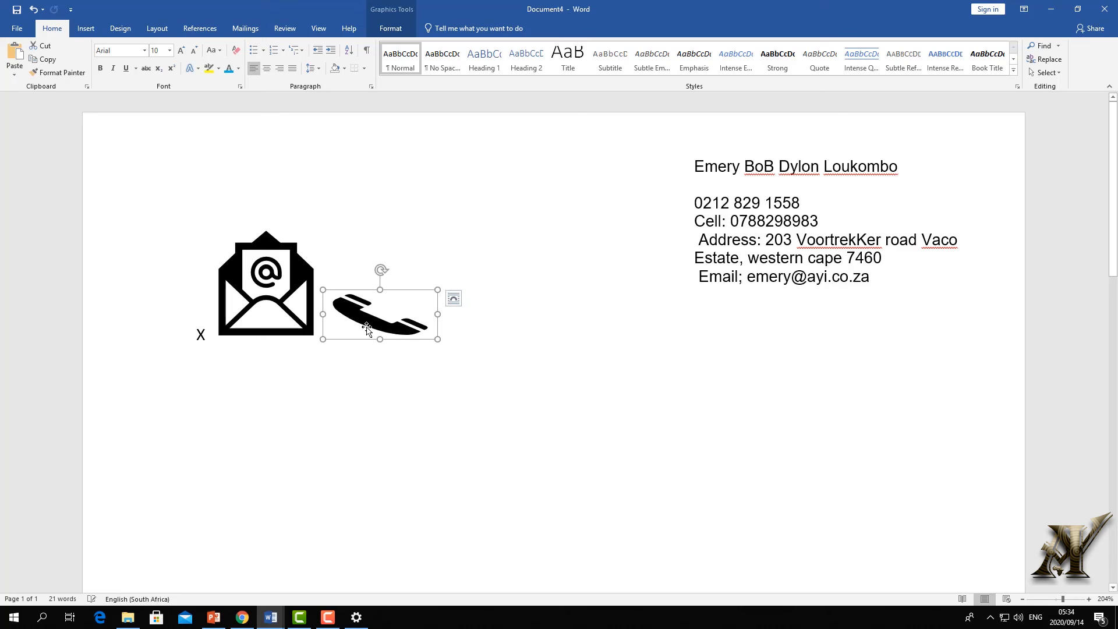
left_click_drag(323, 316, 387, 317)
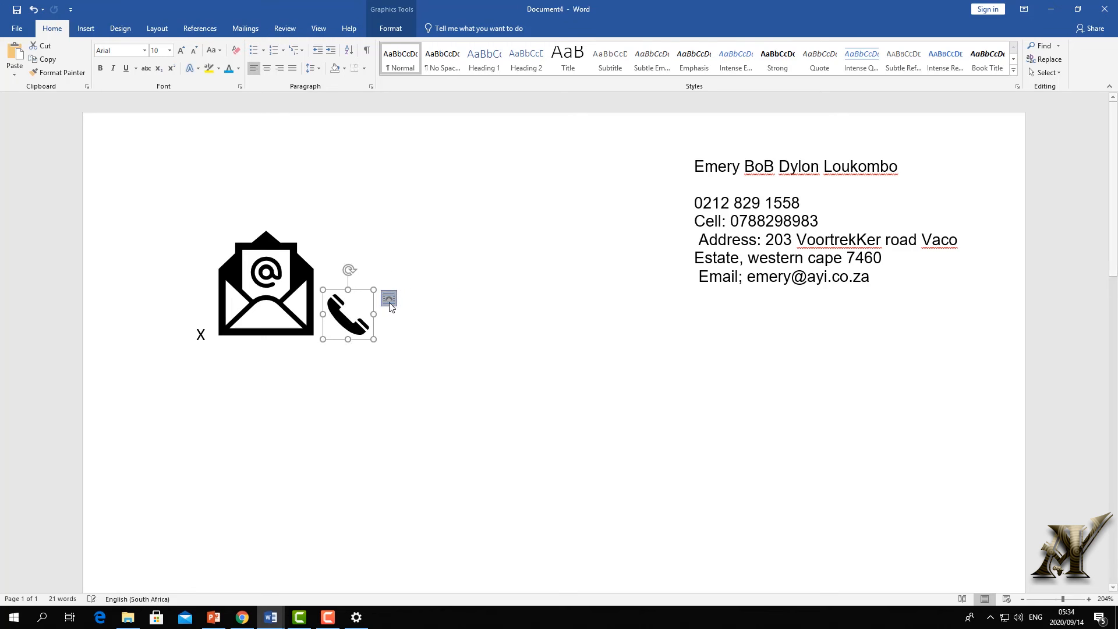
left_click(389, 298)
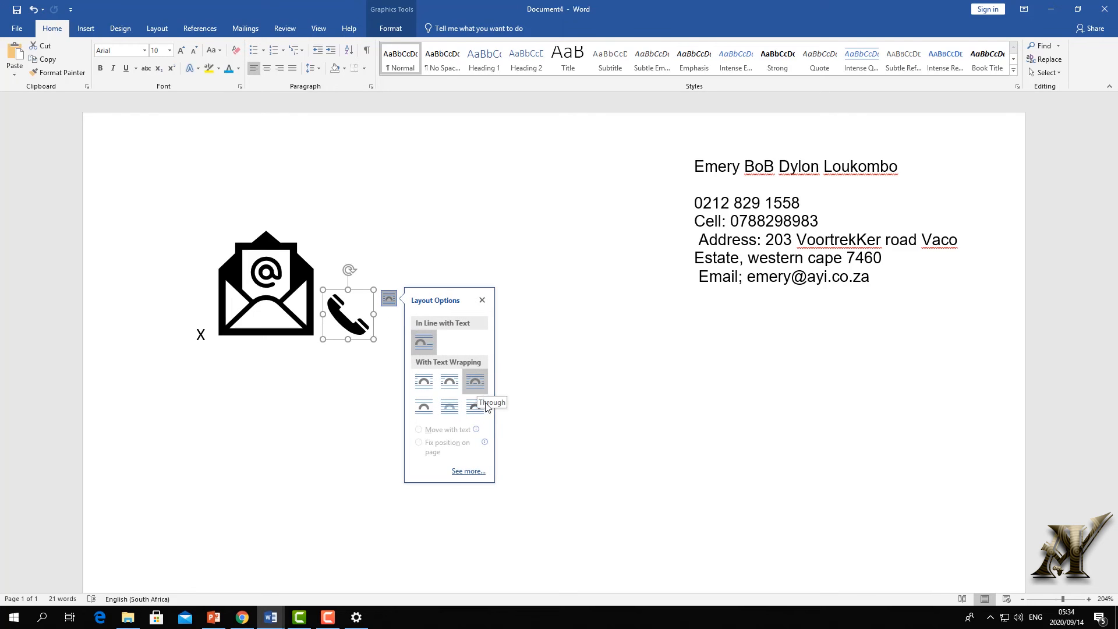
left_click(486, 406)
left_click_drag(349, 322, 589, 267)
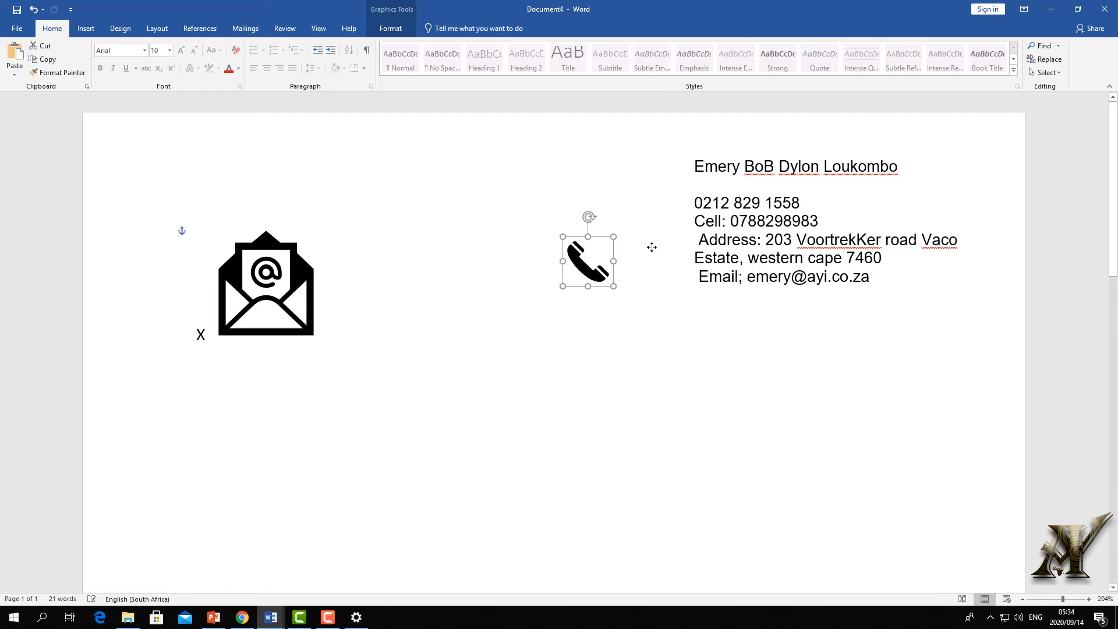
left_click_drag(651, 246, 677, 196)
- Place the phone icon in front of the telephone number and add an empty line below the cell number
left_click(718, 240)
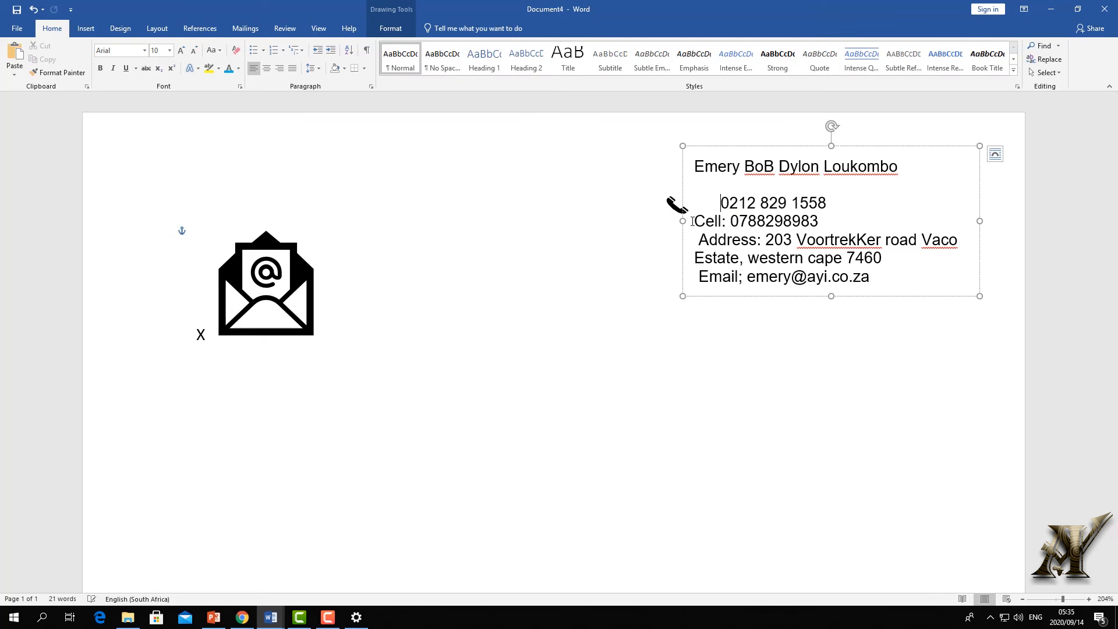
left_click(684, 203)
left_click_drag(685, 203, 705, 202)
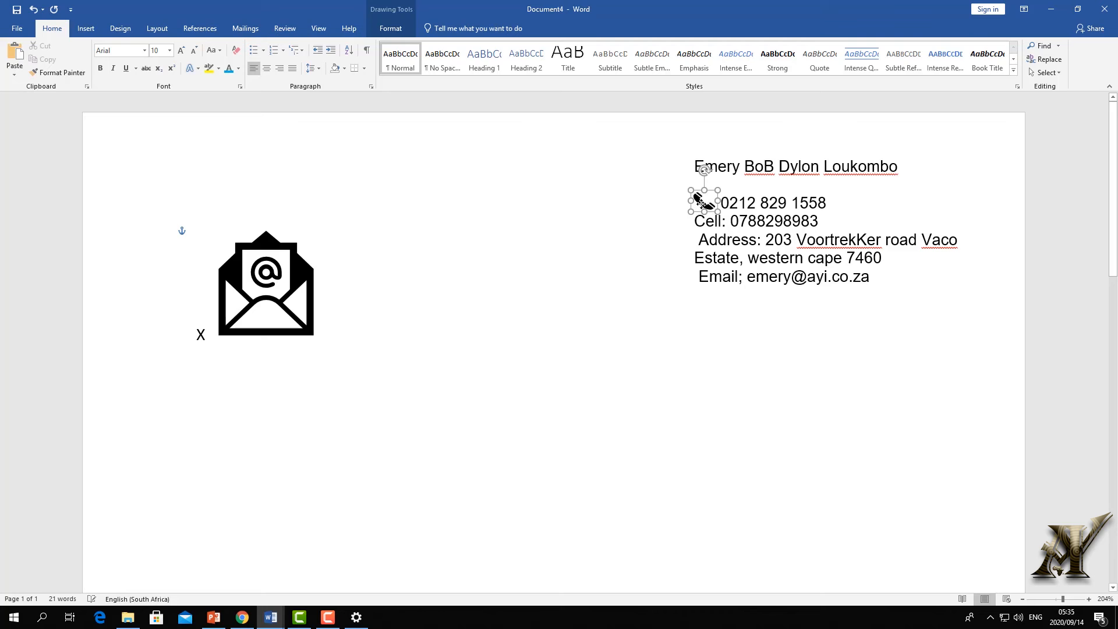
left_click(646, 229)
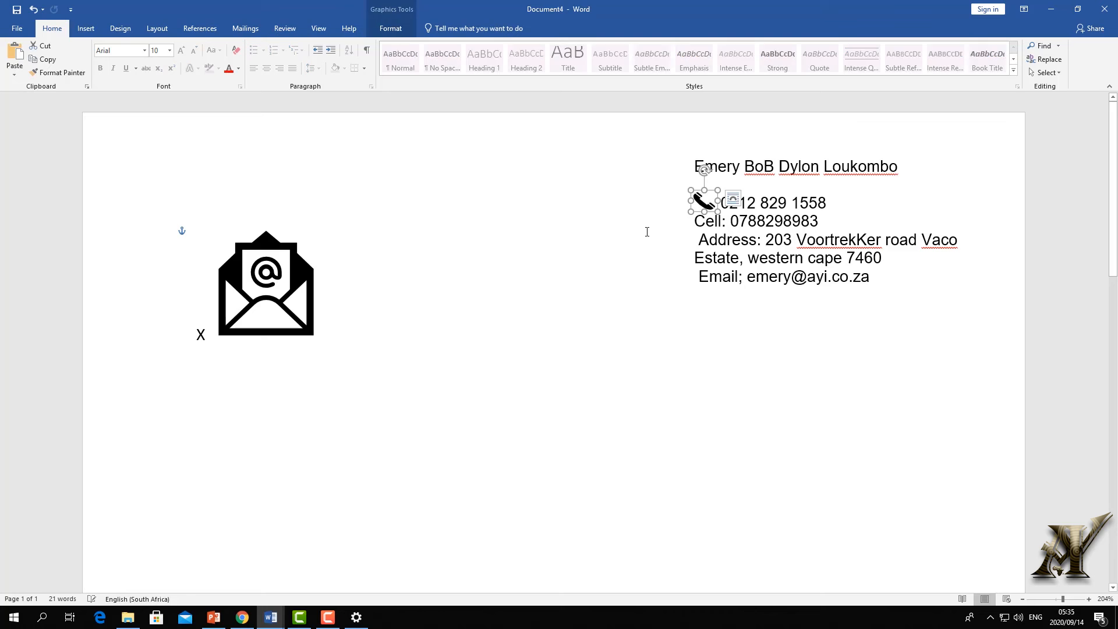
left_click(821, 238)
key("Return")
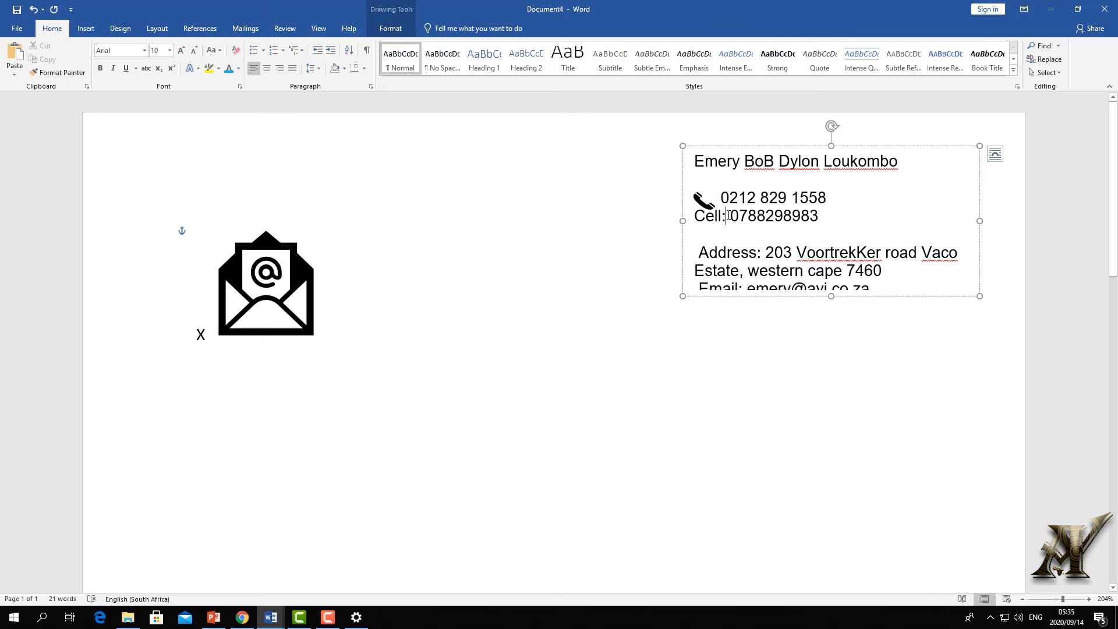
- Delete the 'Cell:' label and adjust the empty line's font size
key("Return")
left_click_drag(727, 215, 675, 219)
key("Delete")
key("Delete")
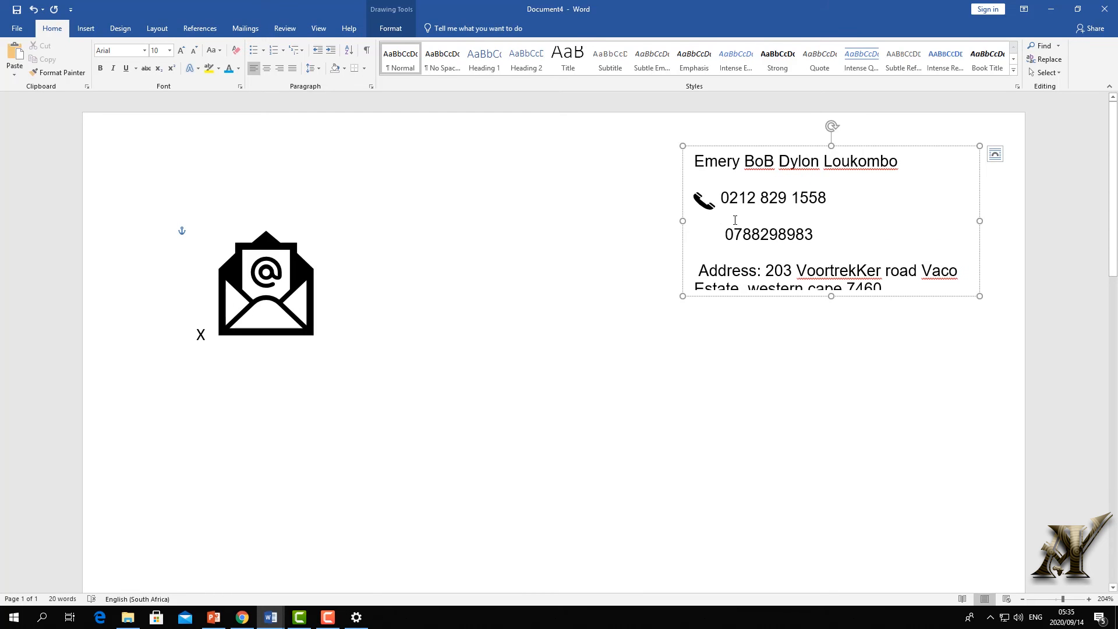
left_click(192, 51)
left_click(192, 51)
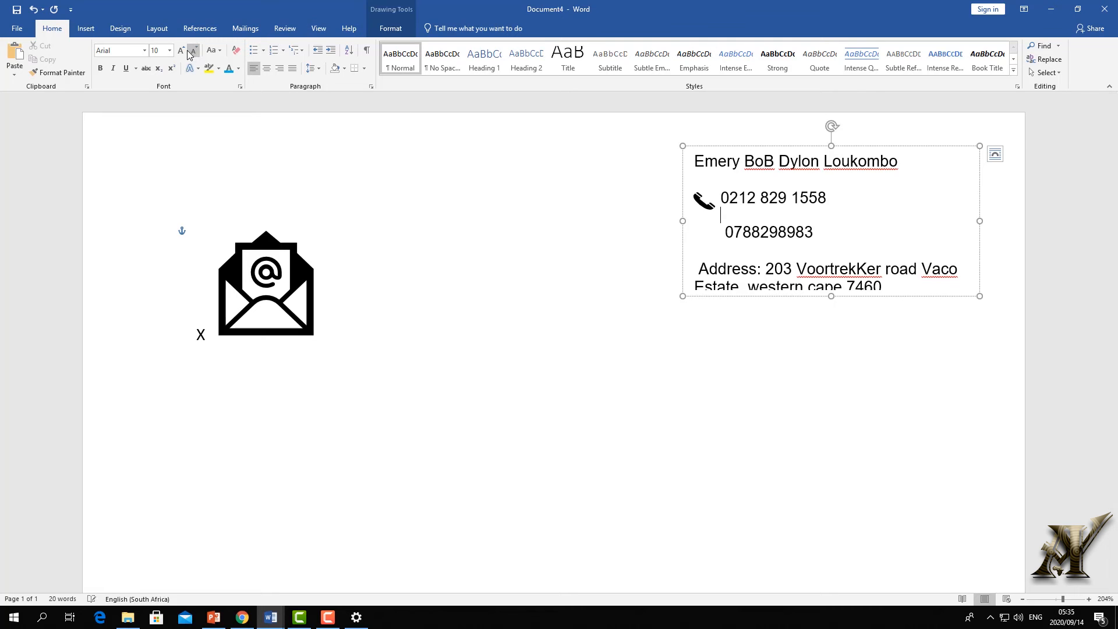
left_click(192, 51)
left_click(192, 51)
left_click(192, 51)
left_click(192, 52)
left_click(192, 51)
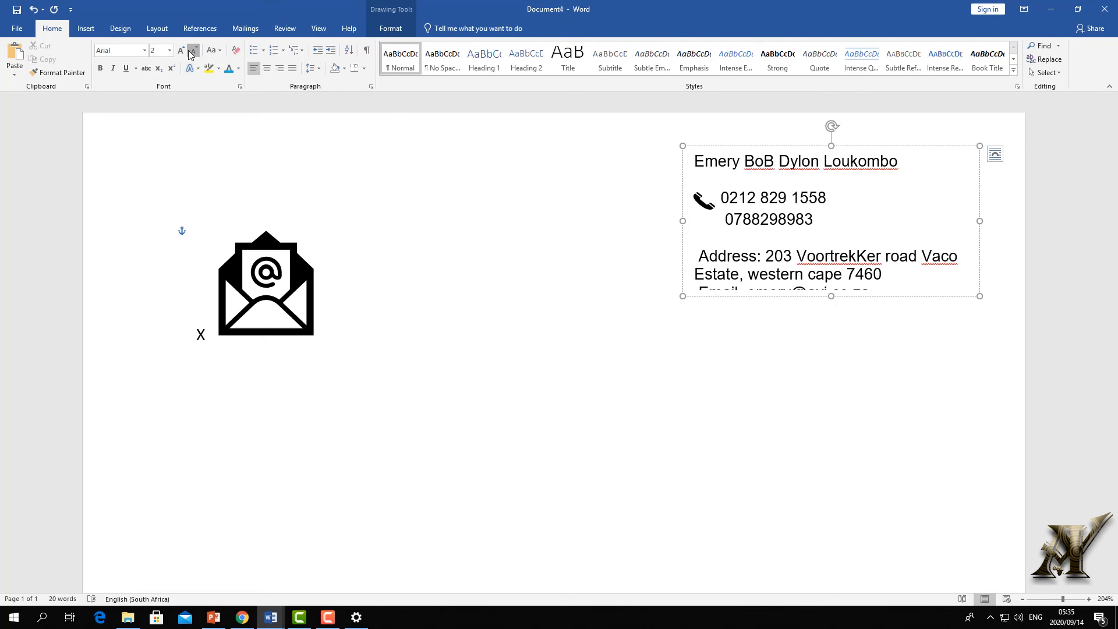
left_click(182, 51)
left_click(182, 51)
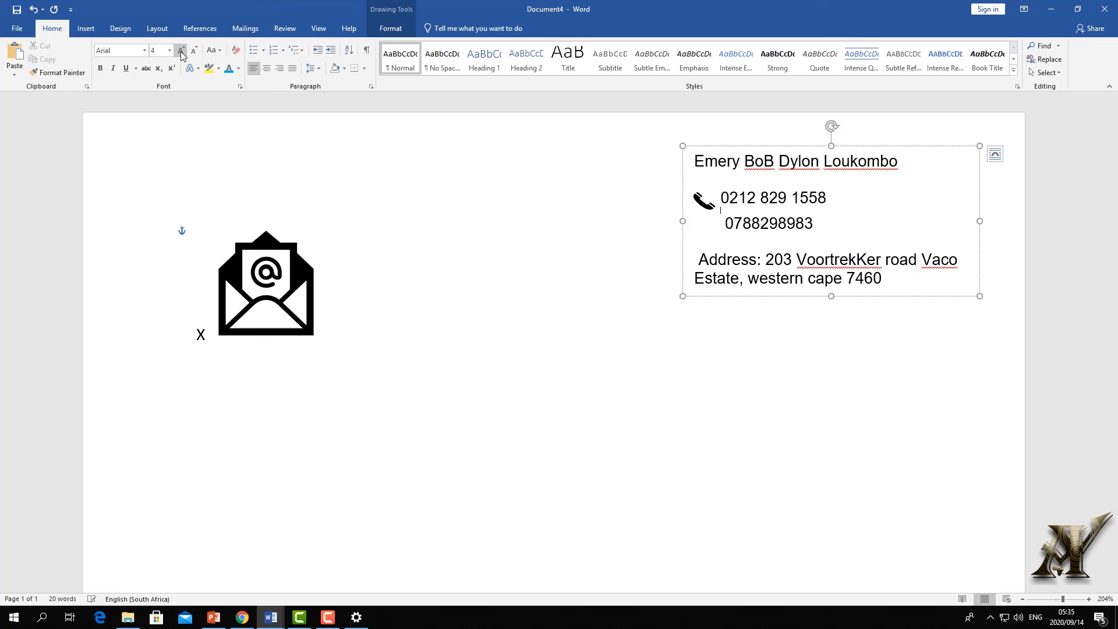
left_click(181, 51)
- Set the envelope icon to In Front of Text and drag it beside the contact details
left_click(704, 199)
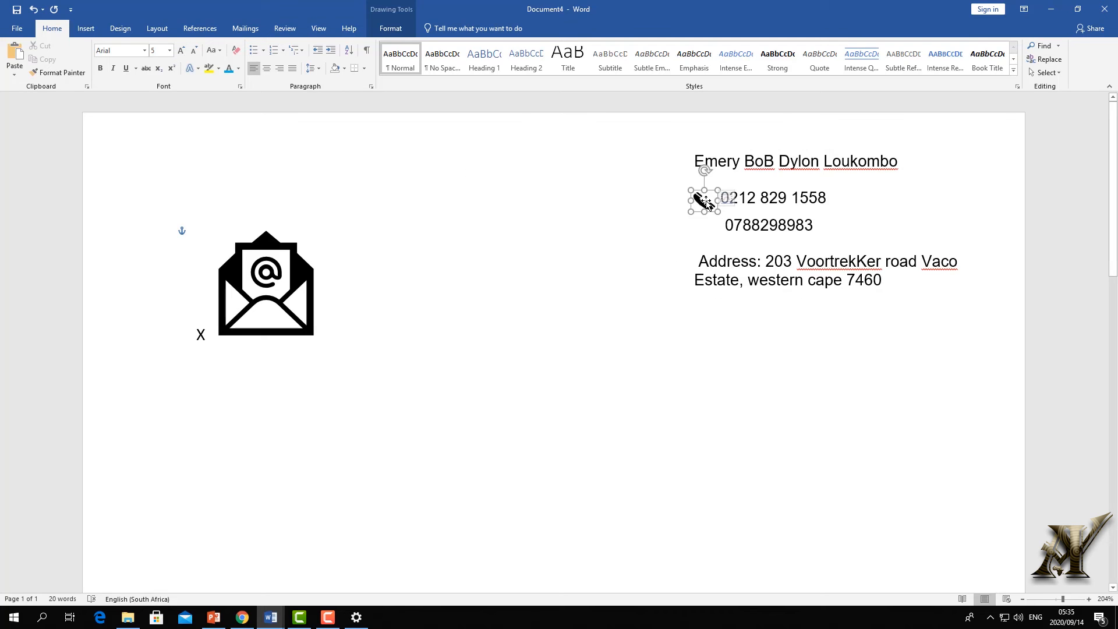
left_click(581, 267)
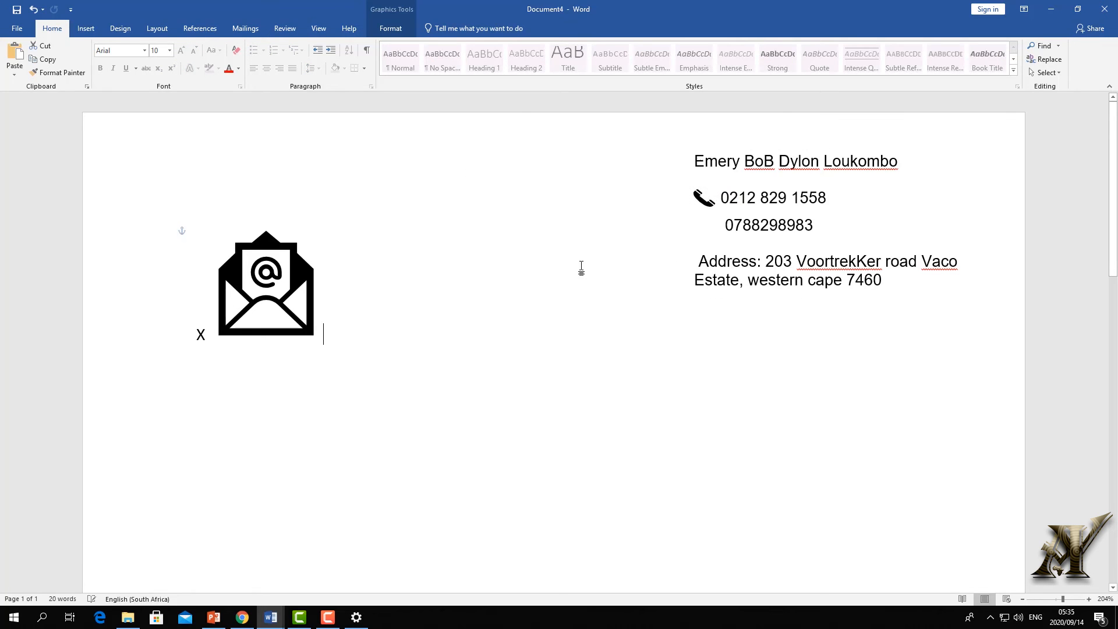
left_click(296, 290)
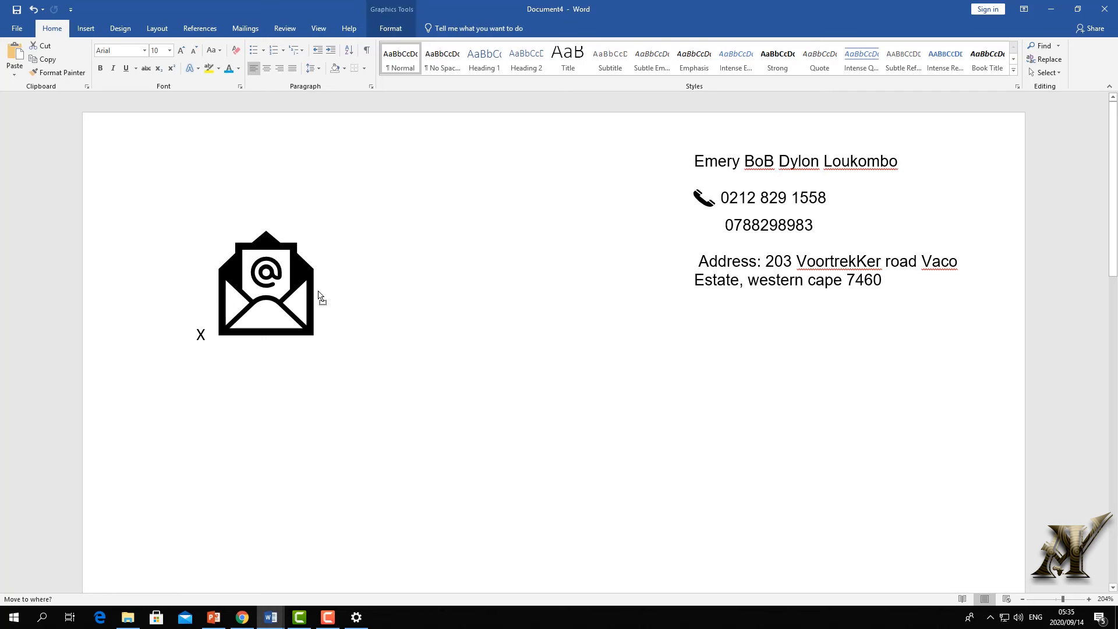
left_click(339, 234)
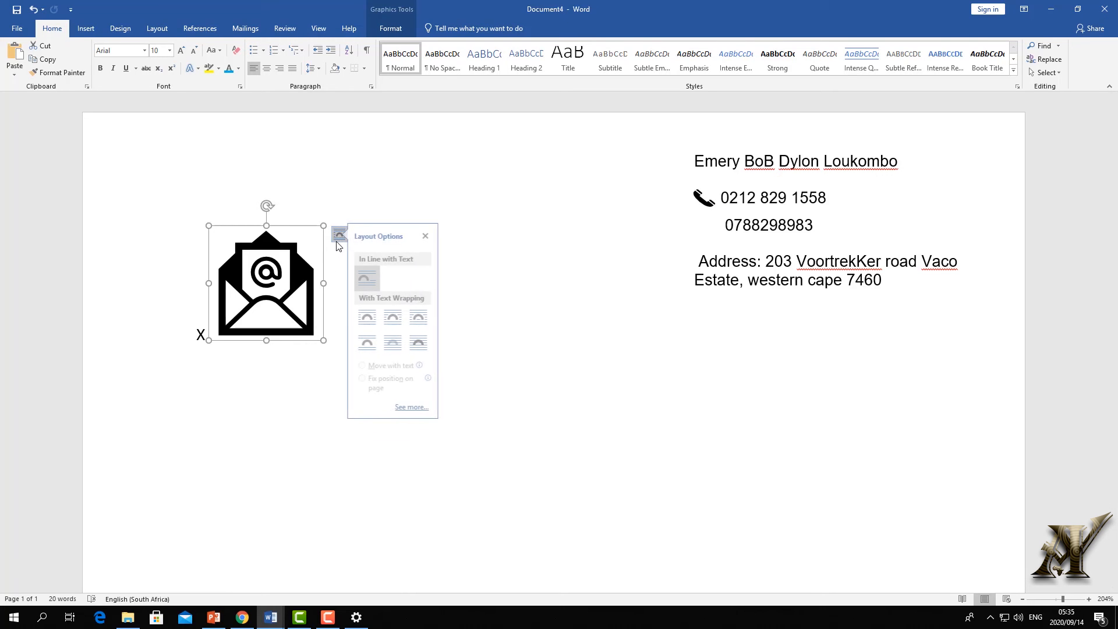
left_click(425, 342)
left_click_drag(268, 285, 557, 286)
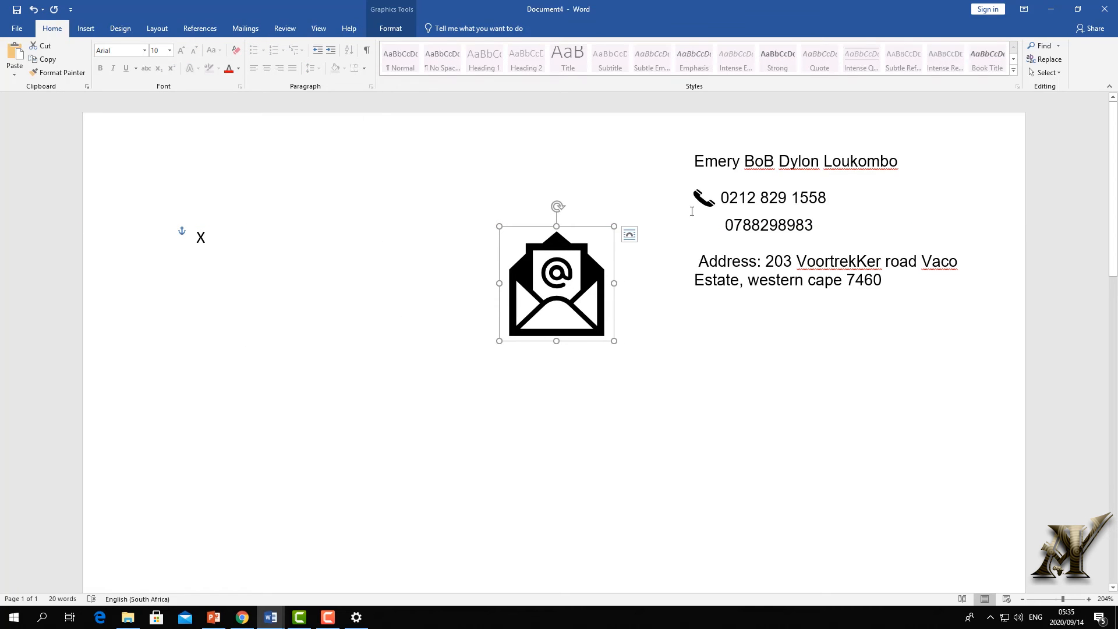
left_click(85, 28)
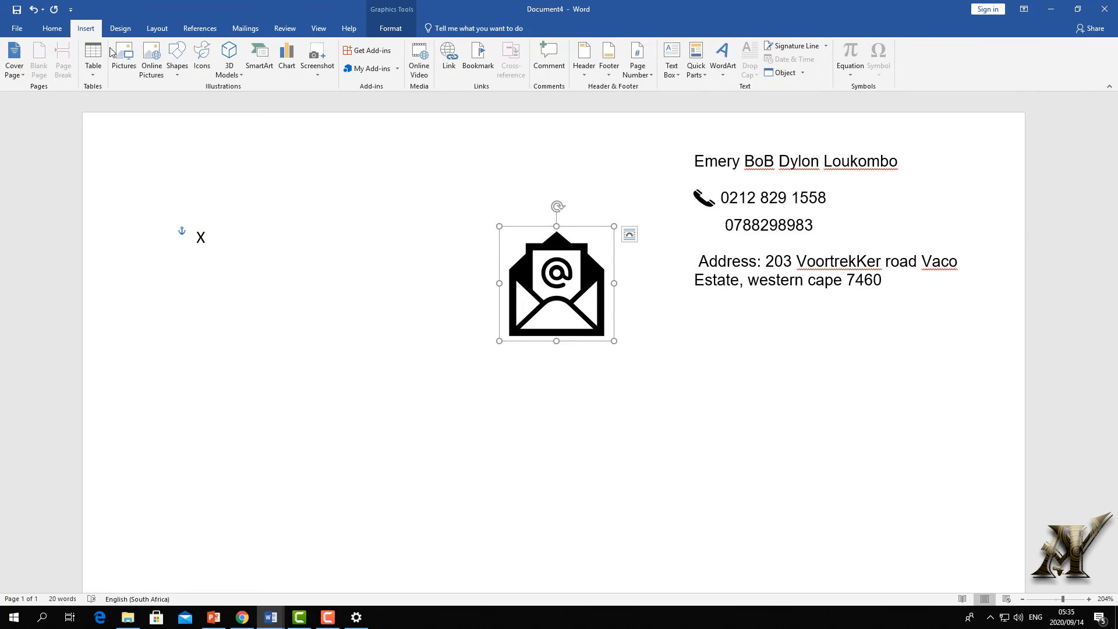
- Search online pictures for 'cell symbol' and insert the black phone picture
left_click(152, 68)
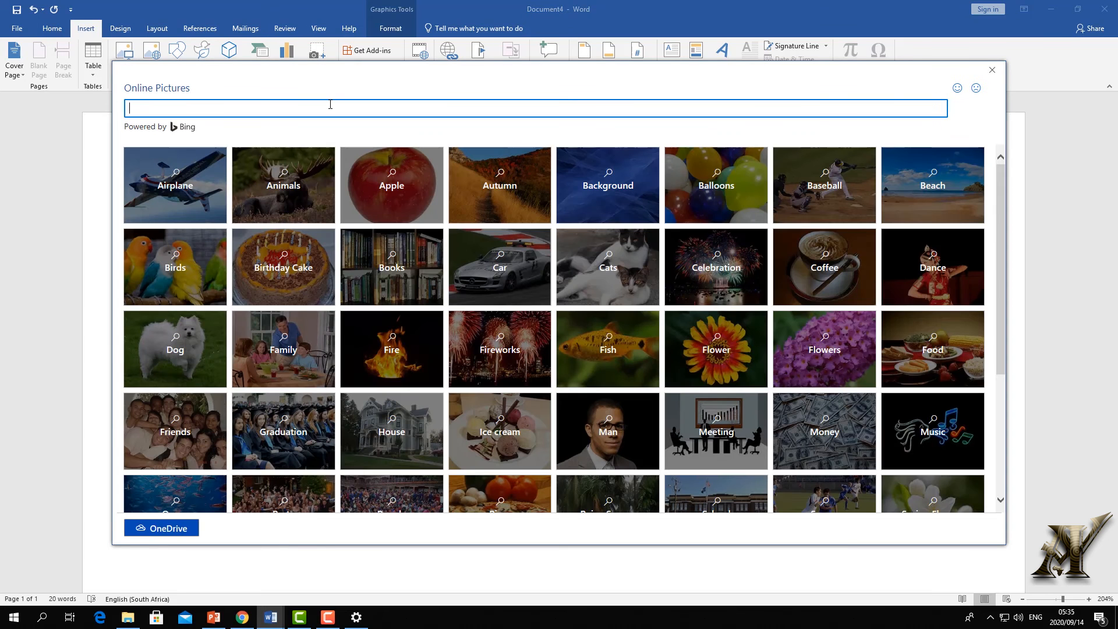
key("Return")
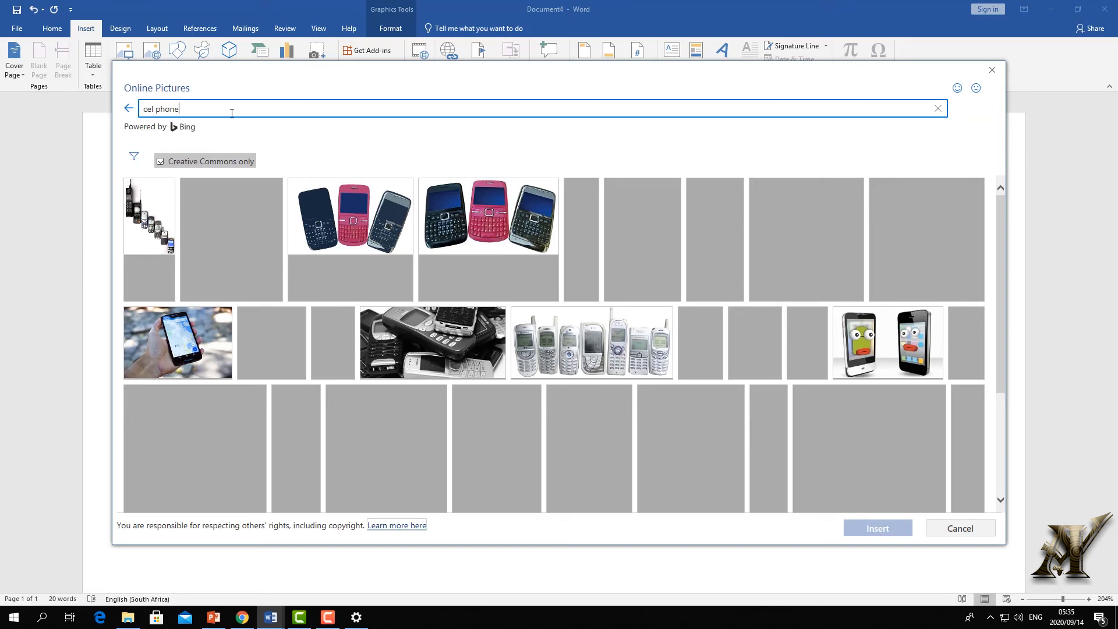
key("BackSpace")
key("BackSpace")
key("BackSpace")
key("BackSpace")
key("BackSpace")
key("BackSpace")
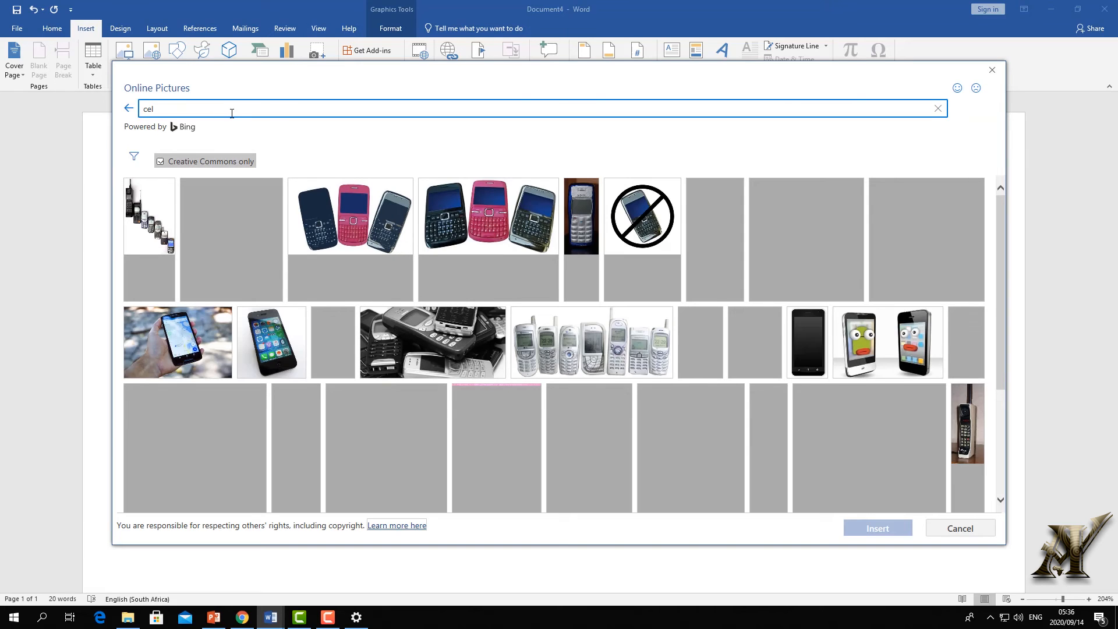
type("l sym")
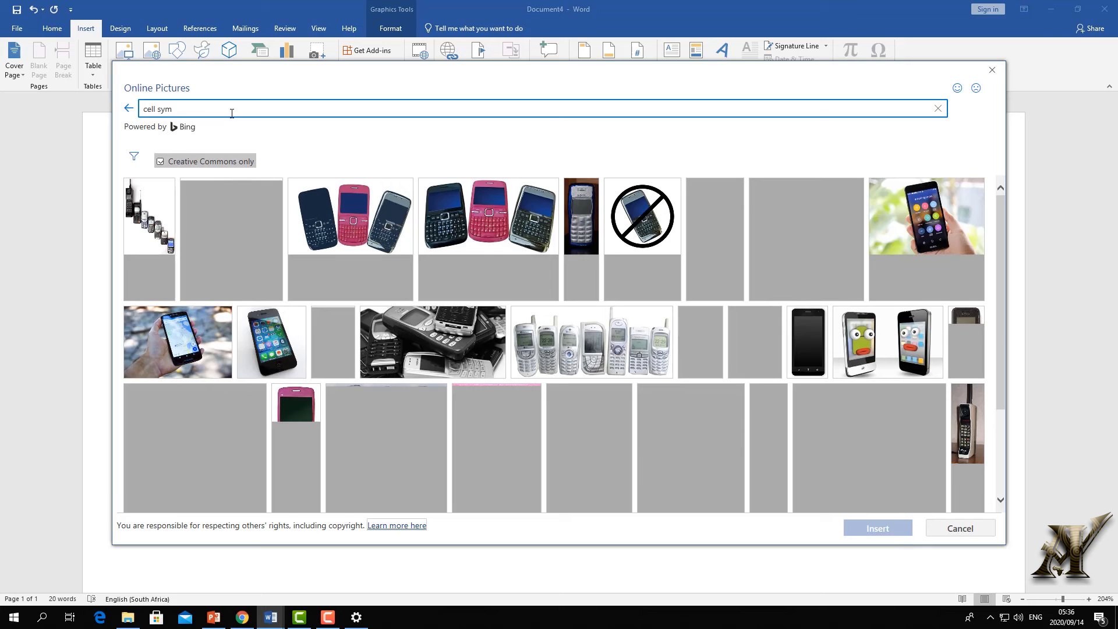
type("bol")
key("Return")
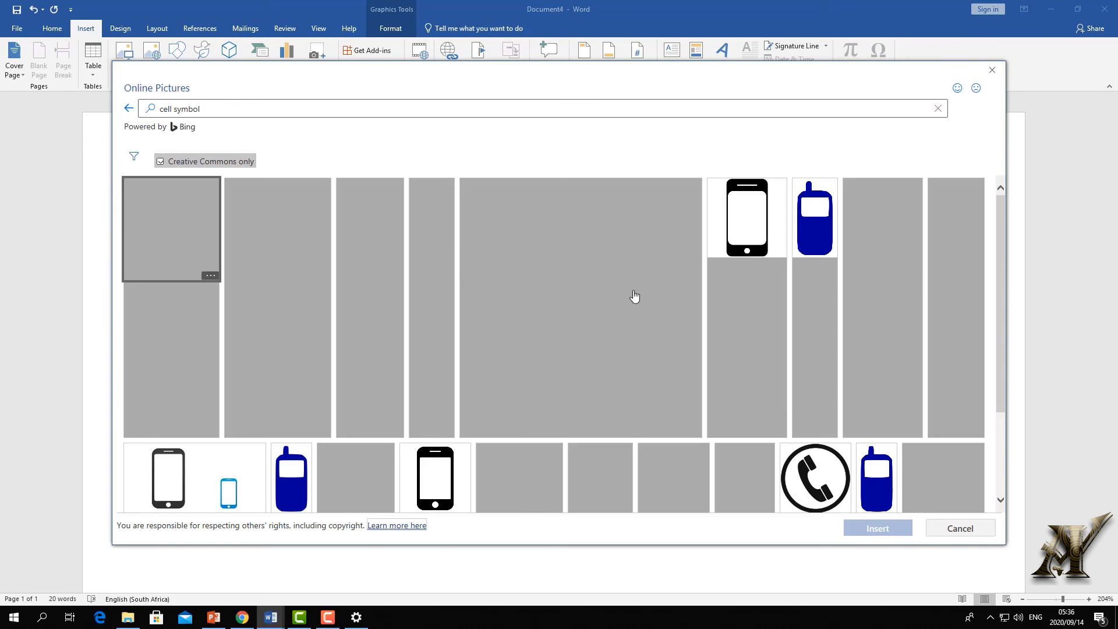
left_click(746, 233)
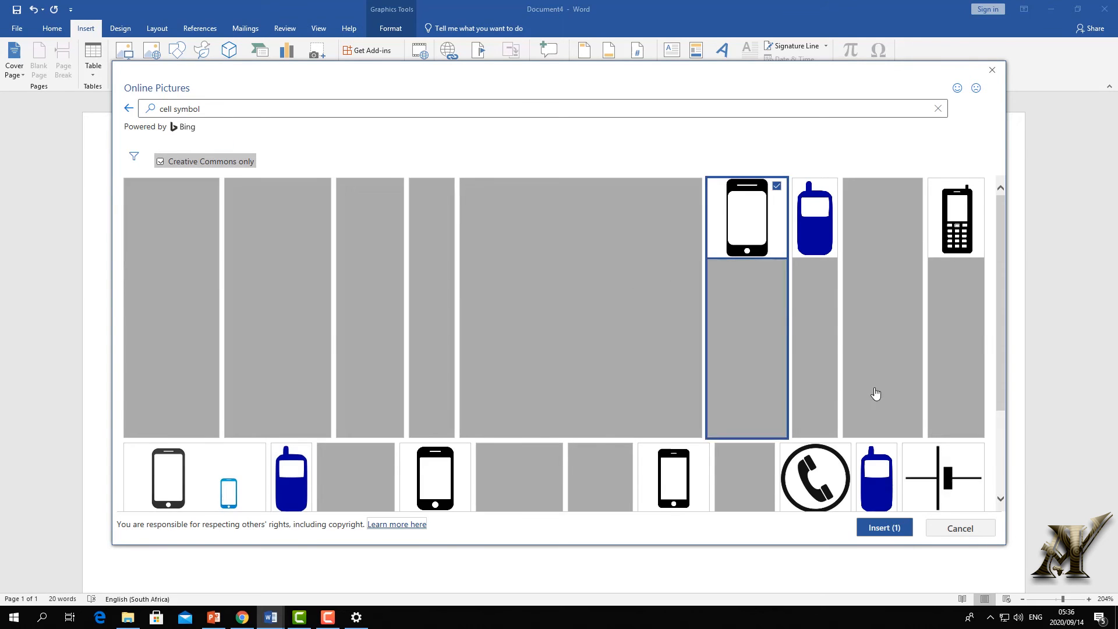
left_click(883, 527)
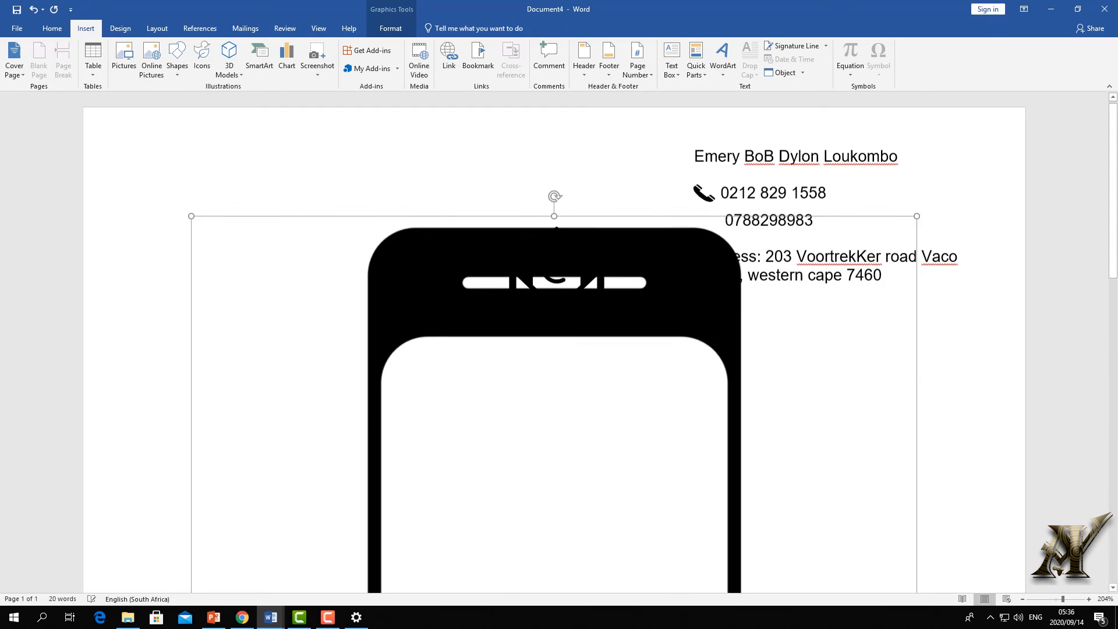
- Crop the phone picture's right, left and bottom edges to a small icon and delete the stray x
scroll(612, 309, "down", 4)
left_click(652, 344)
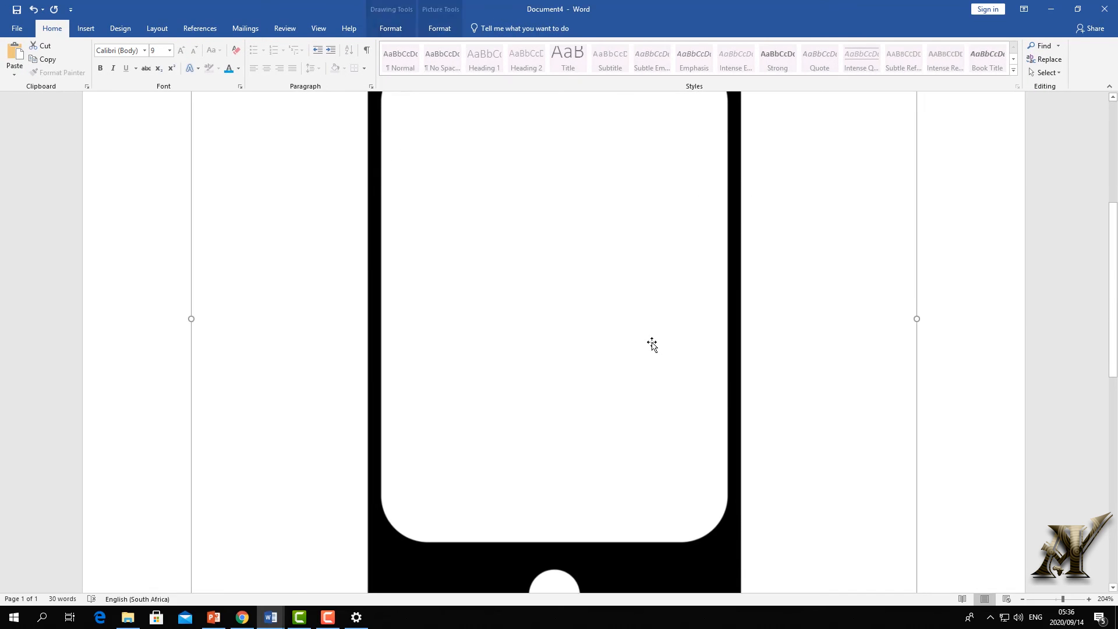
left_click(645, 304)
left_click(384, 29)
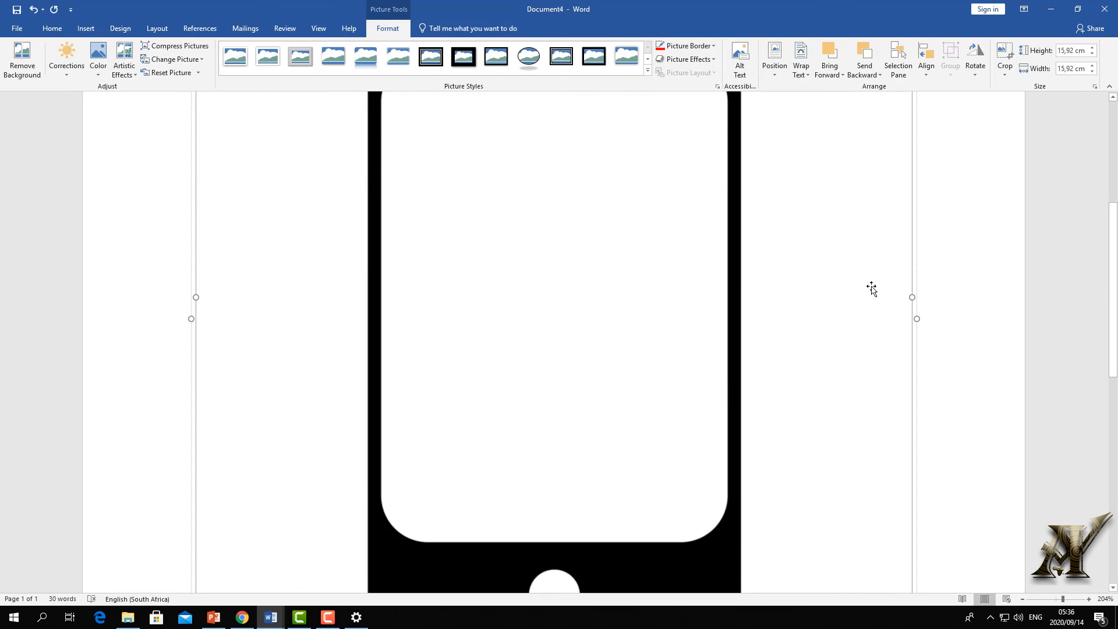
scroll(884, 215, "up", 3)
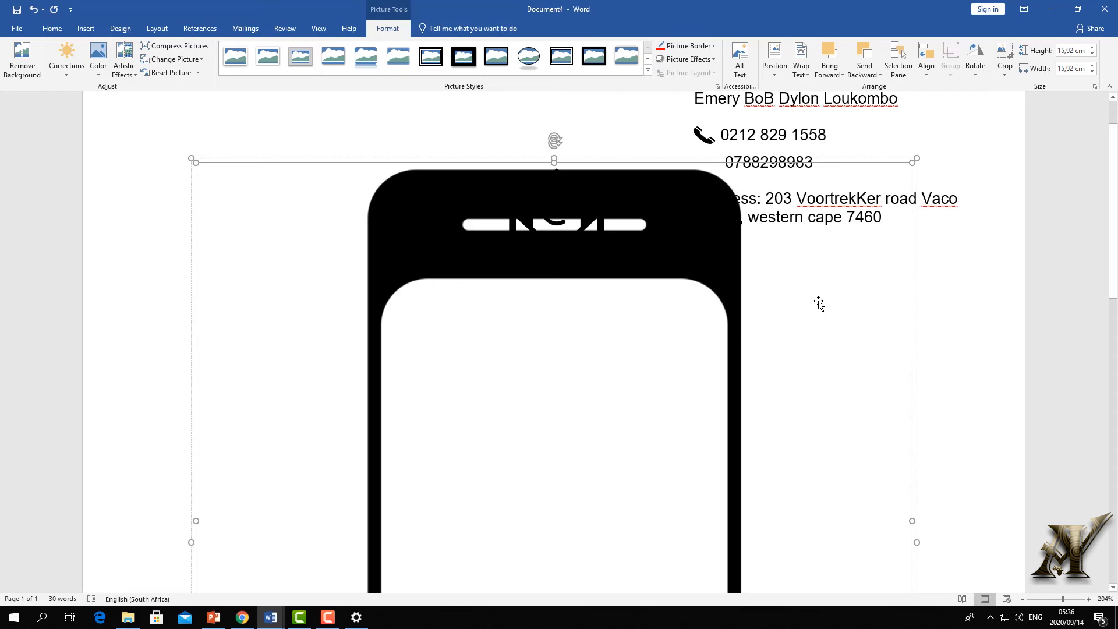
left_click(1005, 58)
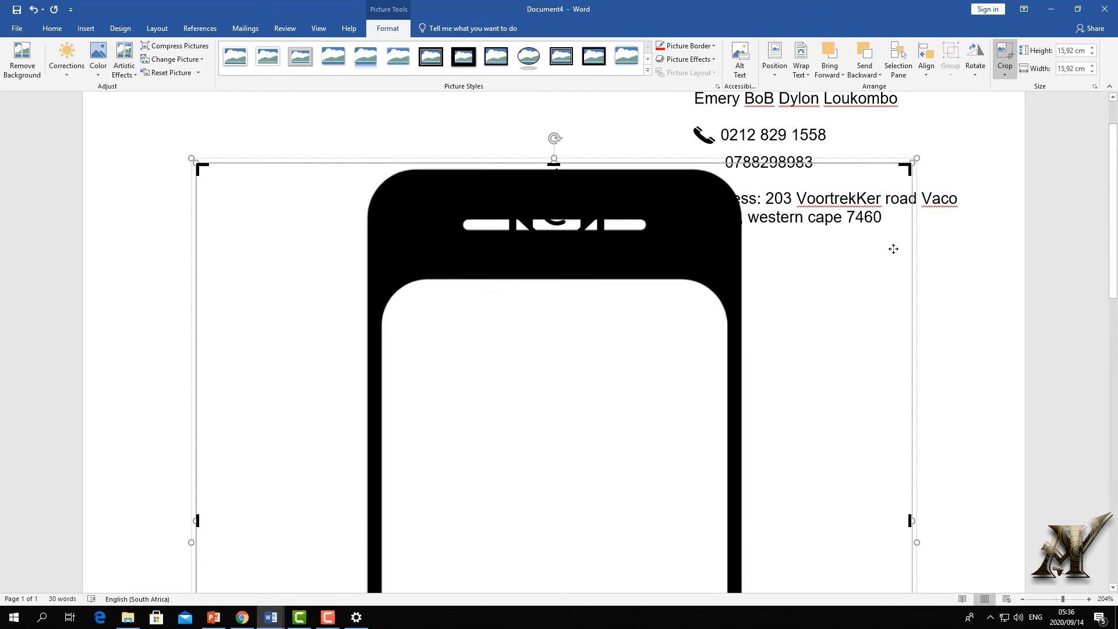
scroll(908, 312, "down", 3)
left_click_drag(910, 297, 743, 297)
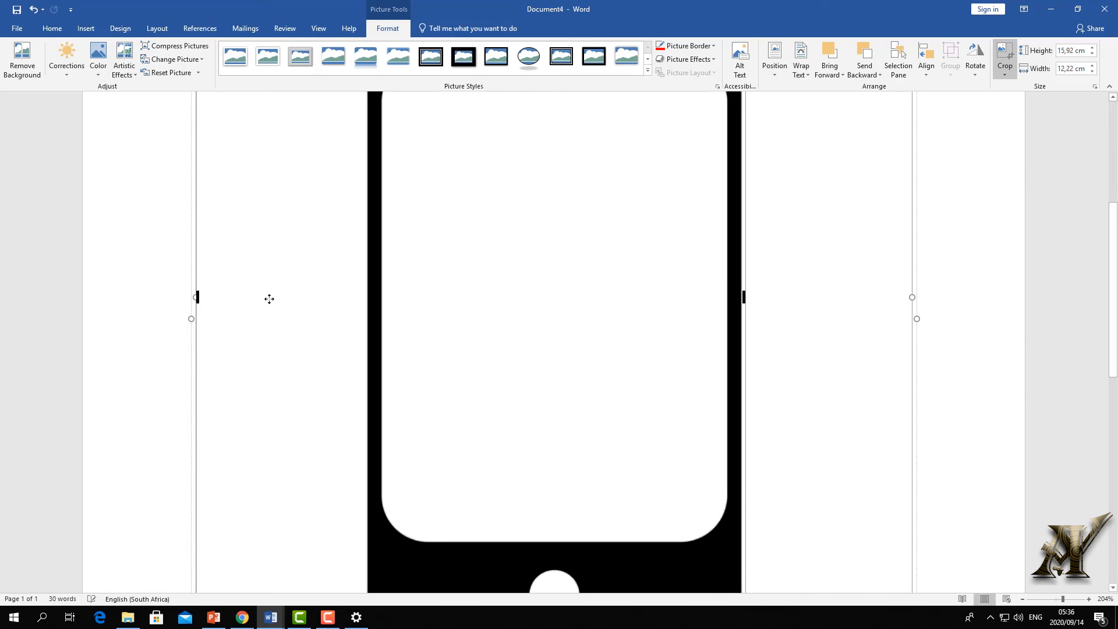
left_click_drag(239, 297, 355, 287)
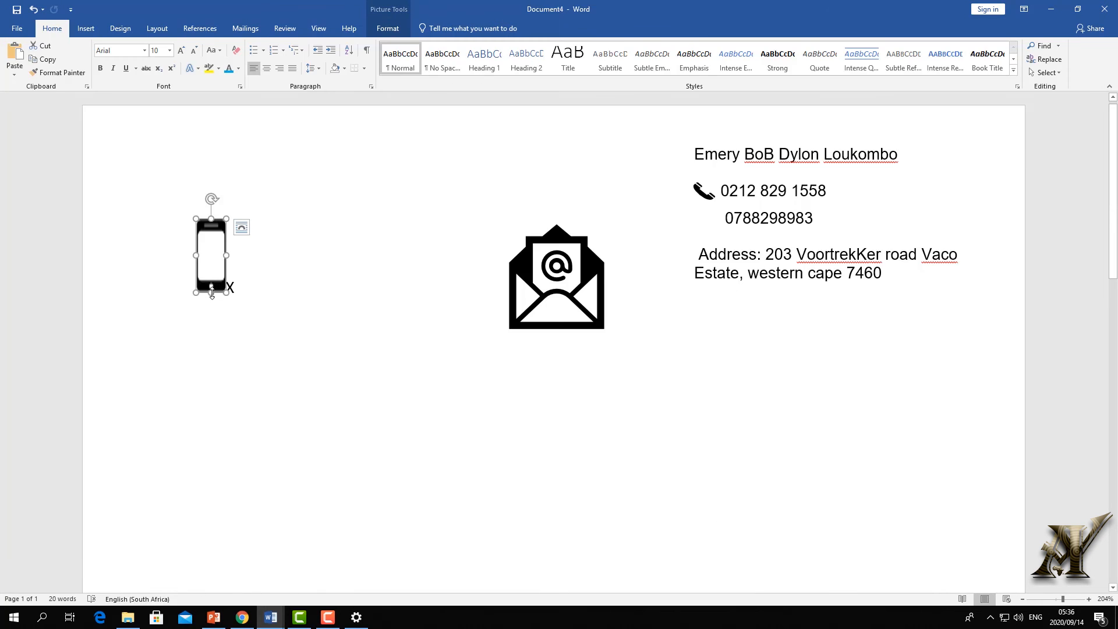
left_click_drag(212, 292, 212, 256)
left_click(241, 250)
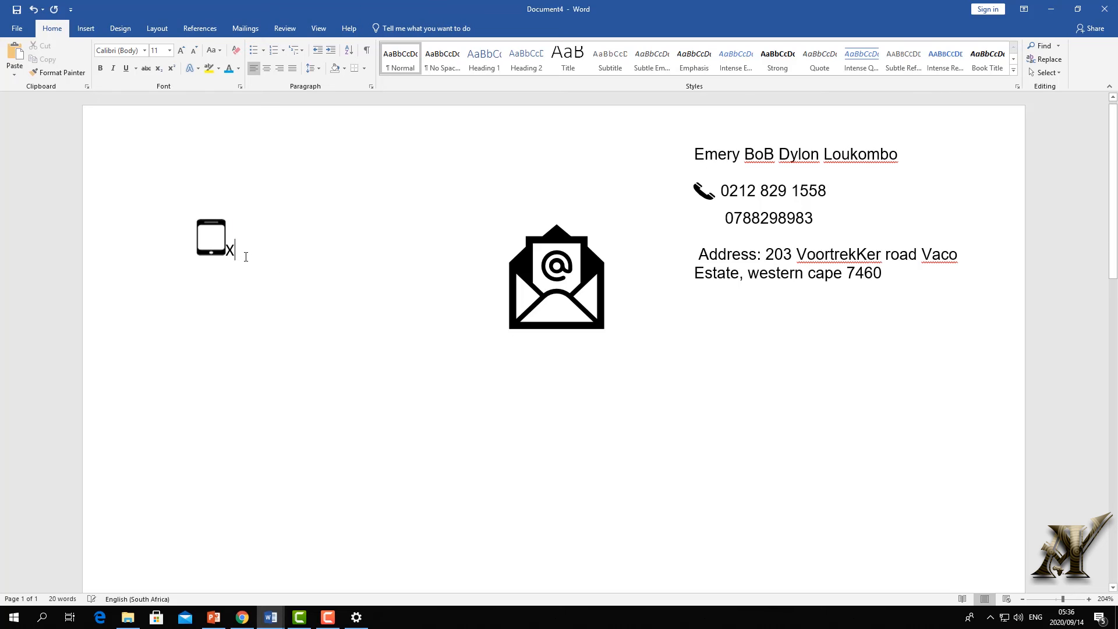
key("BackSpace")
- Set the phone icon to In Front of Text and shrink it beside the cell number
left_click(213, 235)
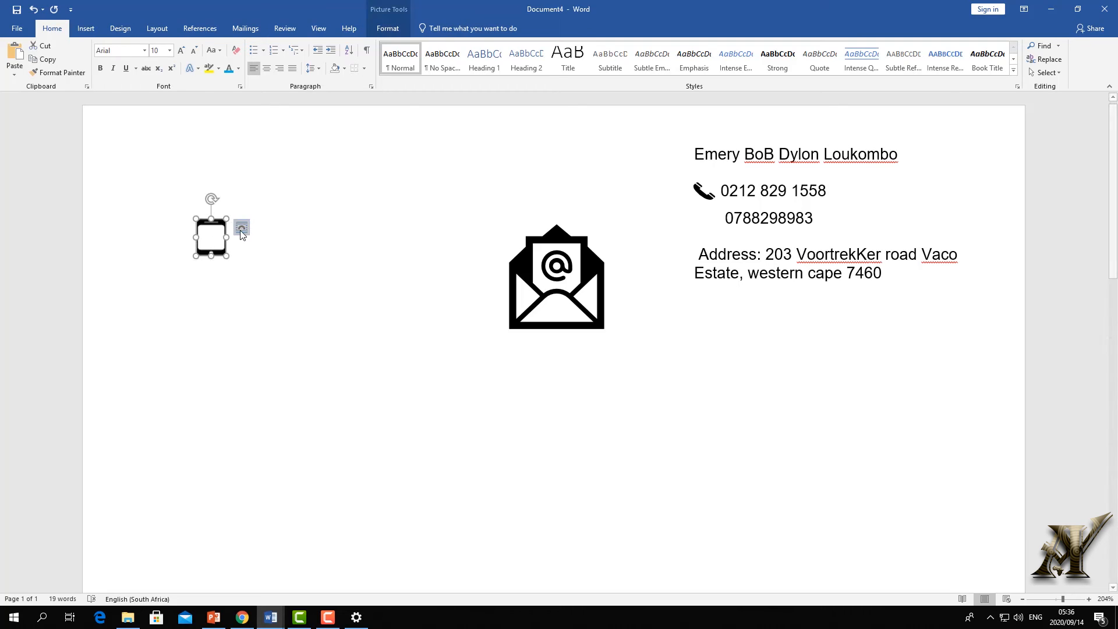
left_click(242, 227)
left_click(327, 319)
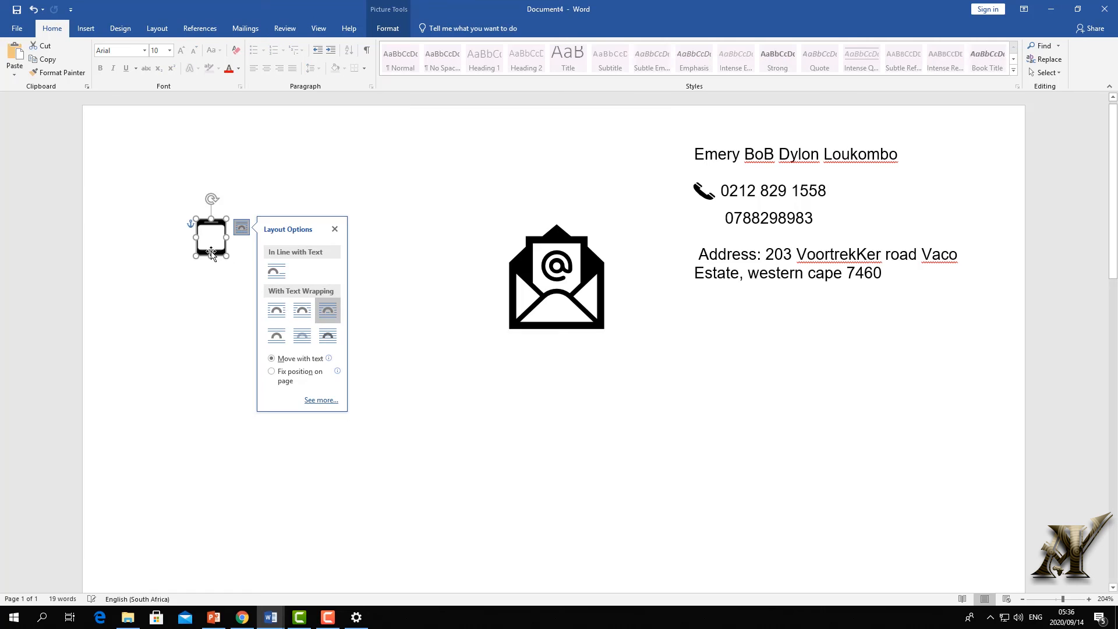
left_click_drag(213, 237, 718, 238)
left_click(738, 228)
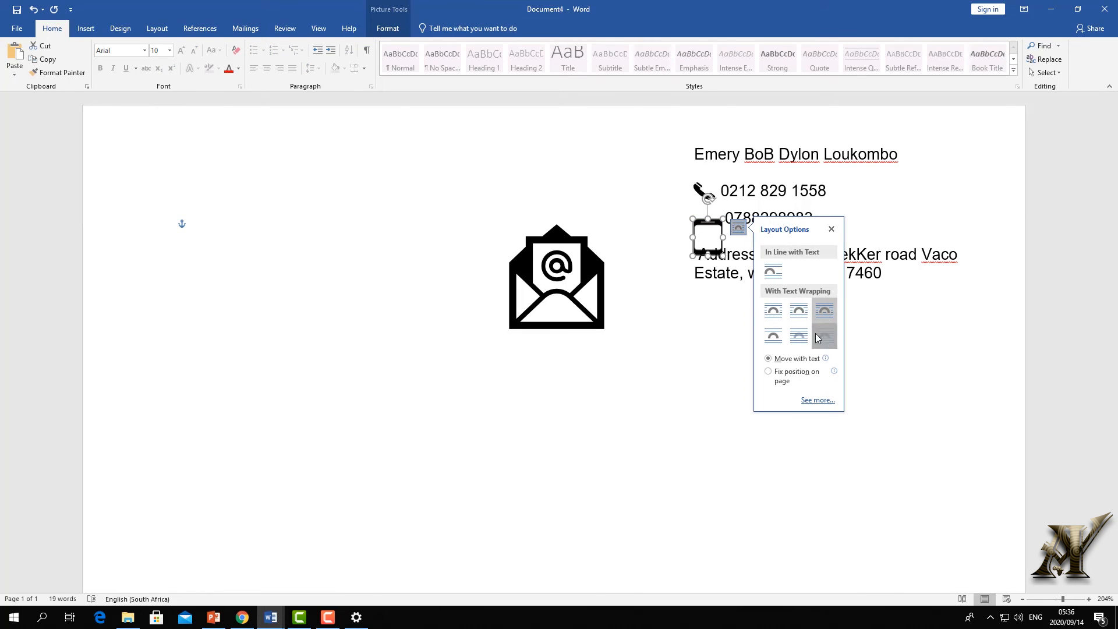
left_click_drag(708, 256, 707, 245)
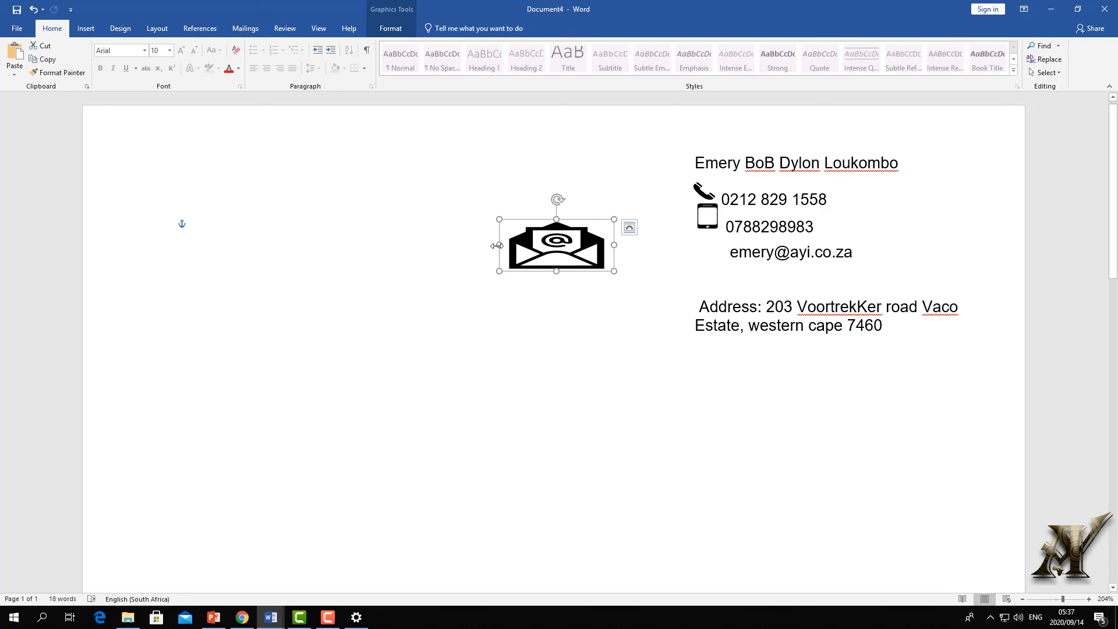
- Narrow the envelope icon to fit beside the e-mail line
left_click_drag(497, 246, 710, 252)
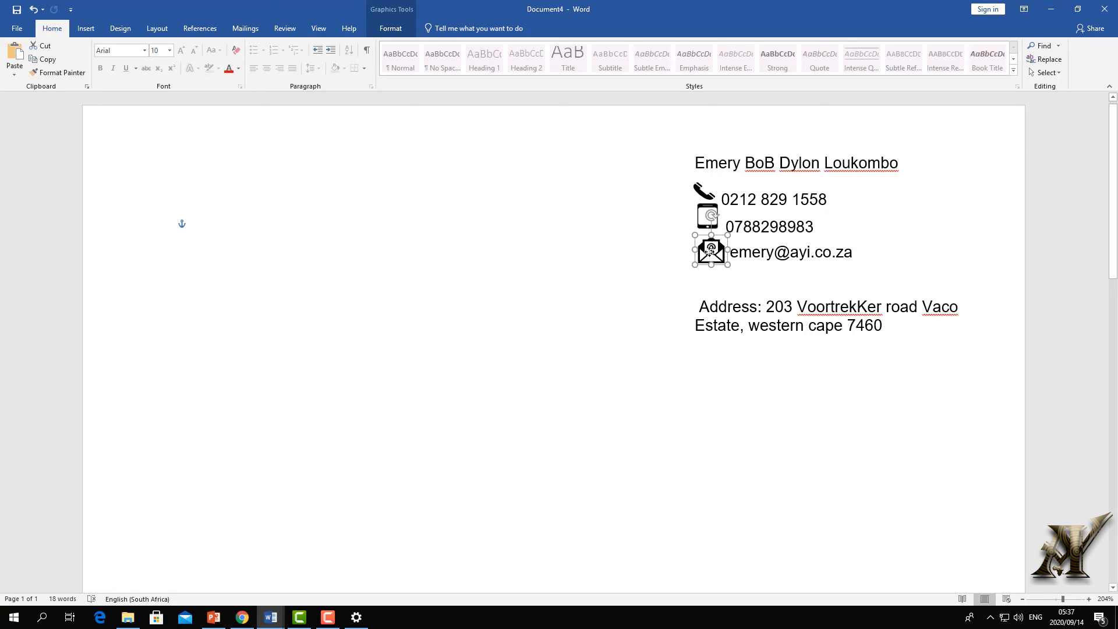
left_click(571, 243)
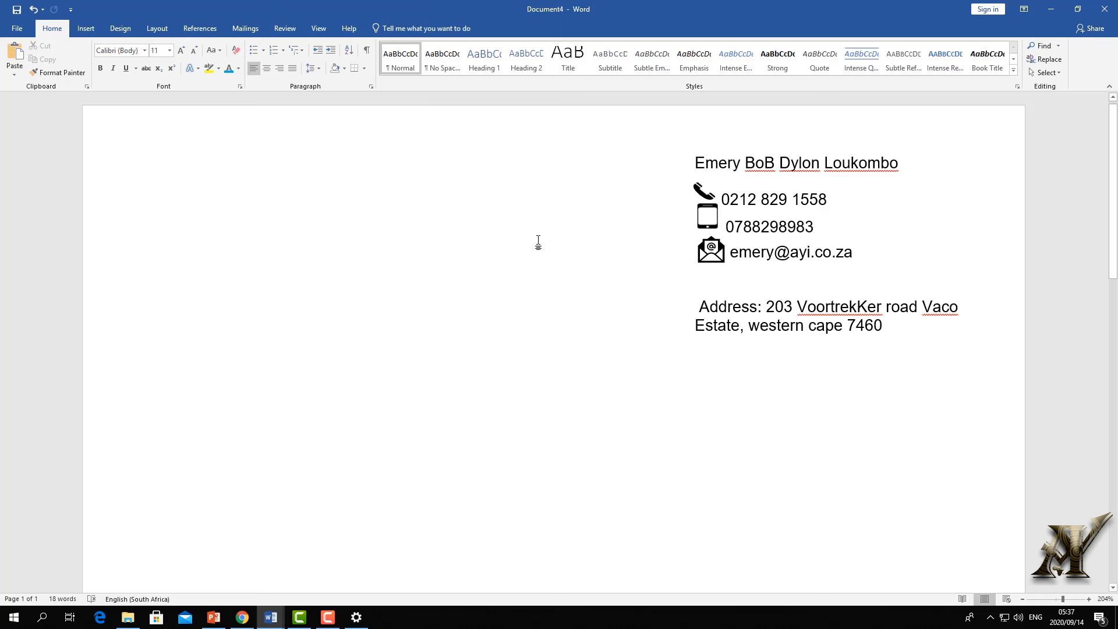
left_click(737, 201)
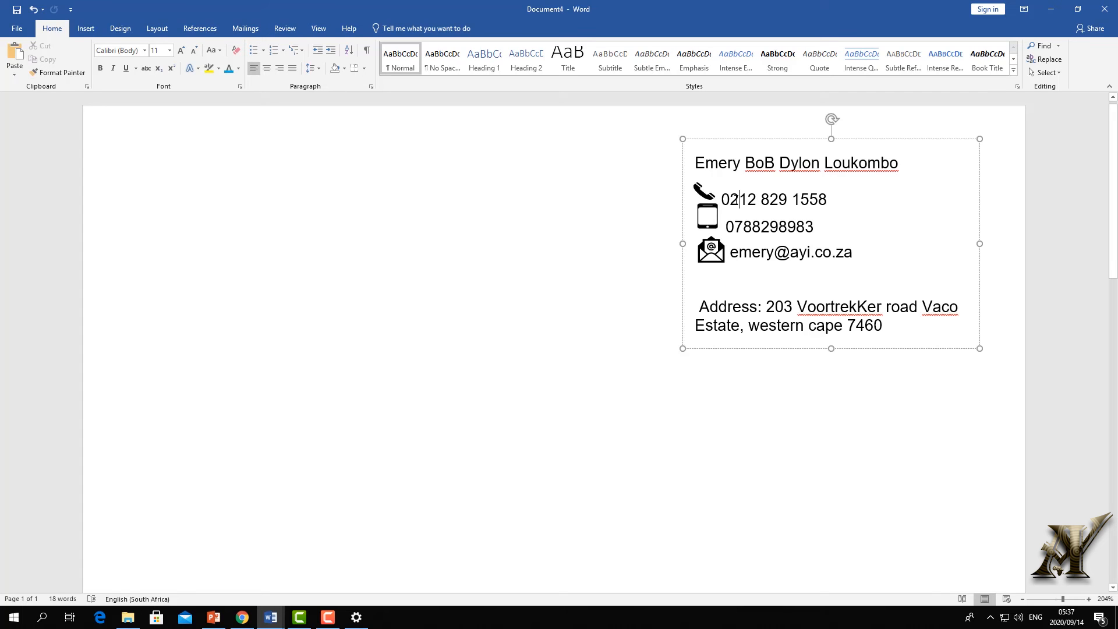
- Search online pictures for 'address symbol' and insert the black location-pin image
left_click(717, 210)
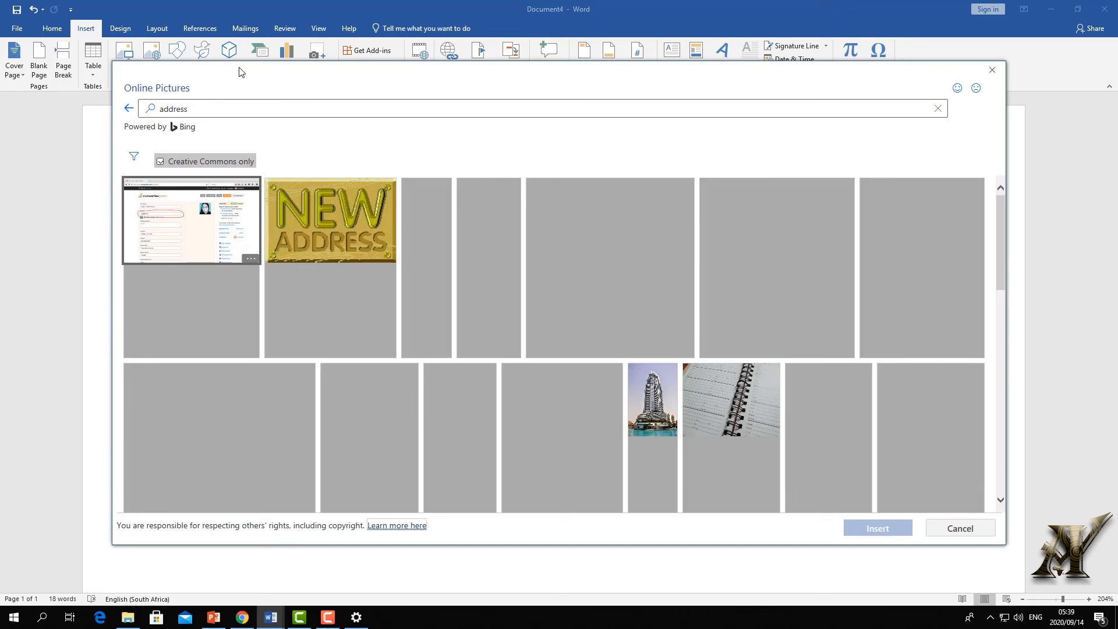
left_click(203, 105)
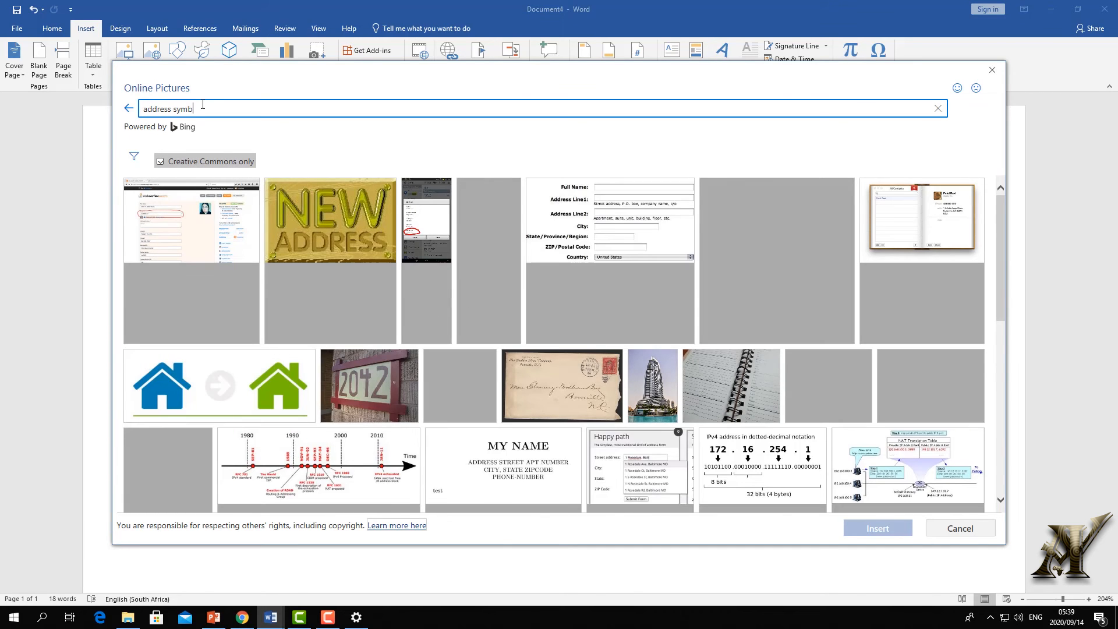
type("symbol")
key("Return")
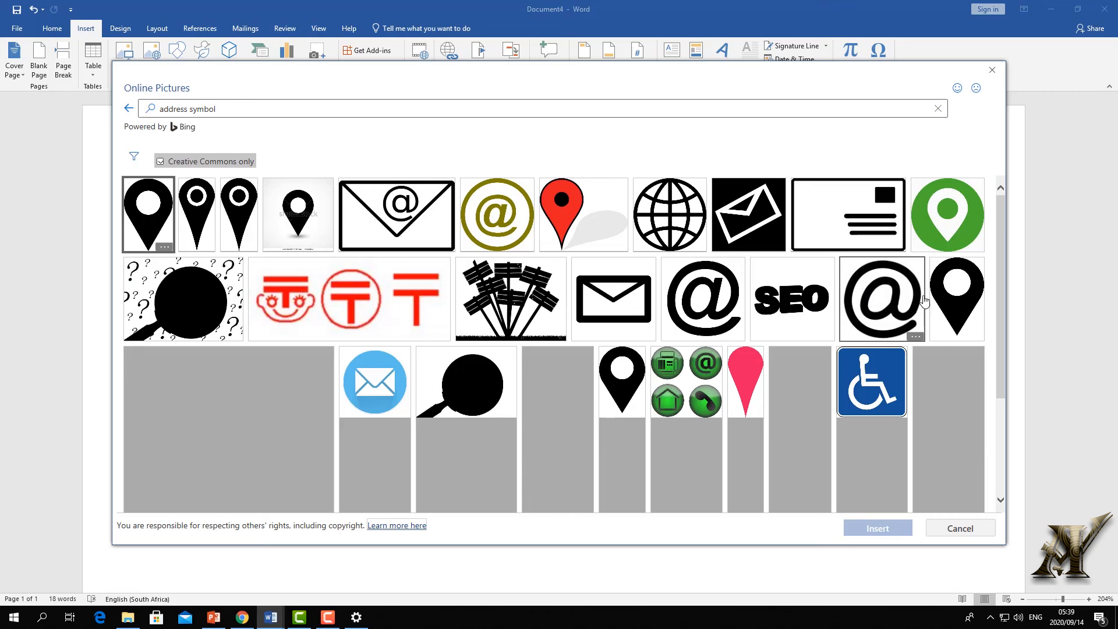
left_click(956, 299)
left_click(878, 530)
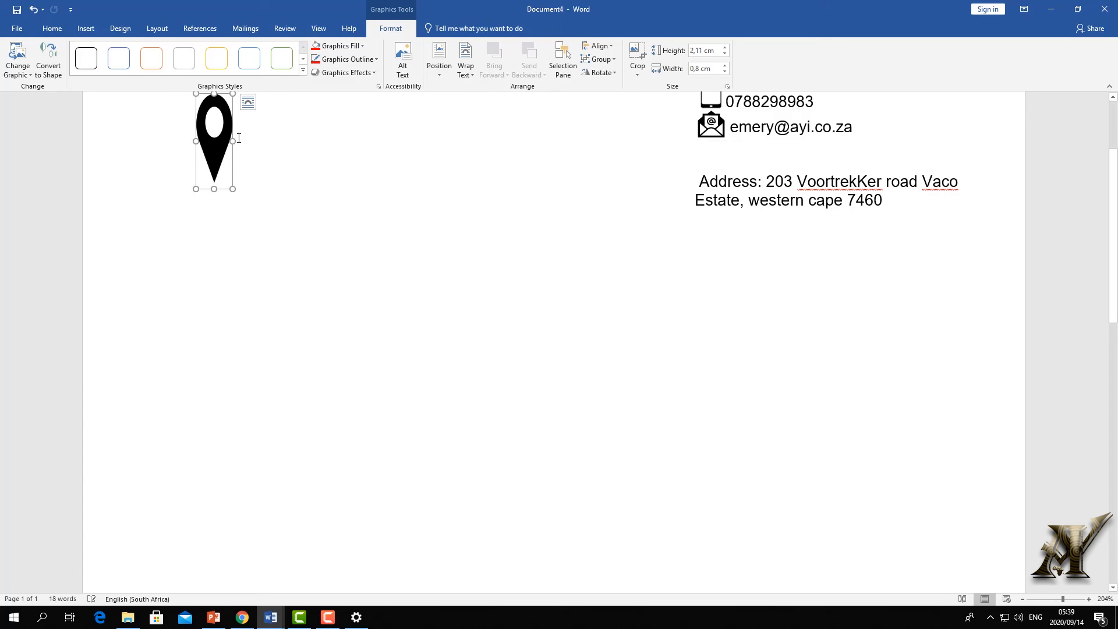
- Float the location pin in front of text, sized 1,57 cm, beside the address line
left_click(248, 103)
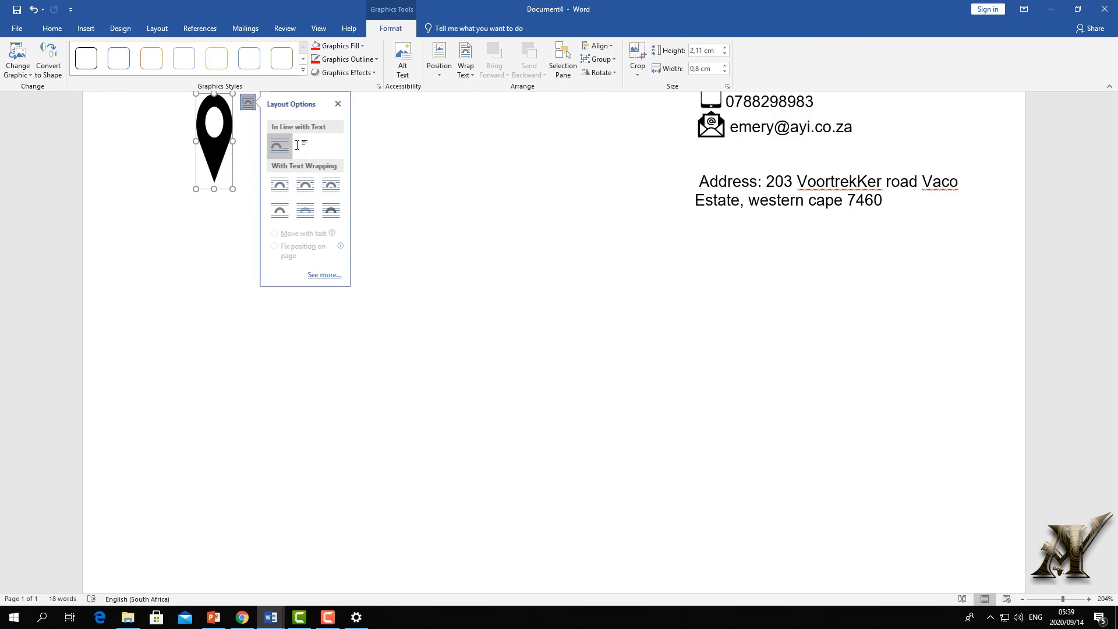
left_click(328, 215)
left_click_drag(225, 143, 707, 180)
left_click_drag(680, 233, 680, 208)
mouse_move(674, 151)
left_mouse_down()
mouse_move(661, 172)
mouse_move(683, 170)
mouse_move(663, 167)
left_mouse_up()
left_click(726, 299)
scroll(662, 262, "up", 3)
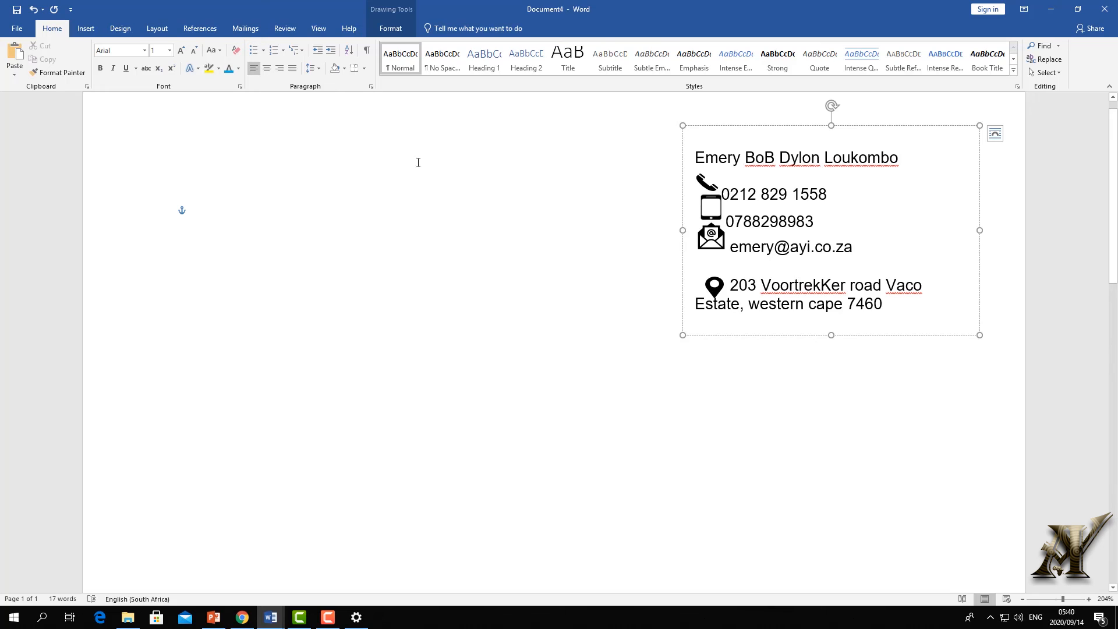
left_click_drag(713, 288, 711, 282)
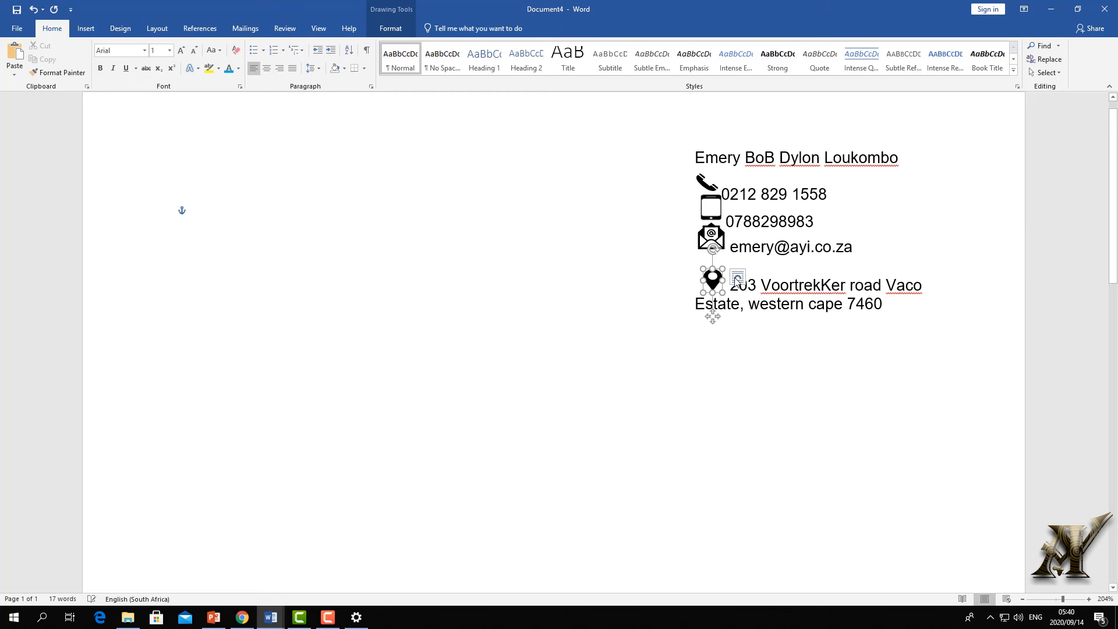
- Shrink the font size of the empty line above the address
left_click(756, 271)
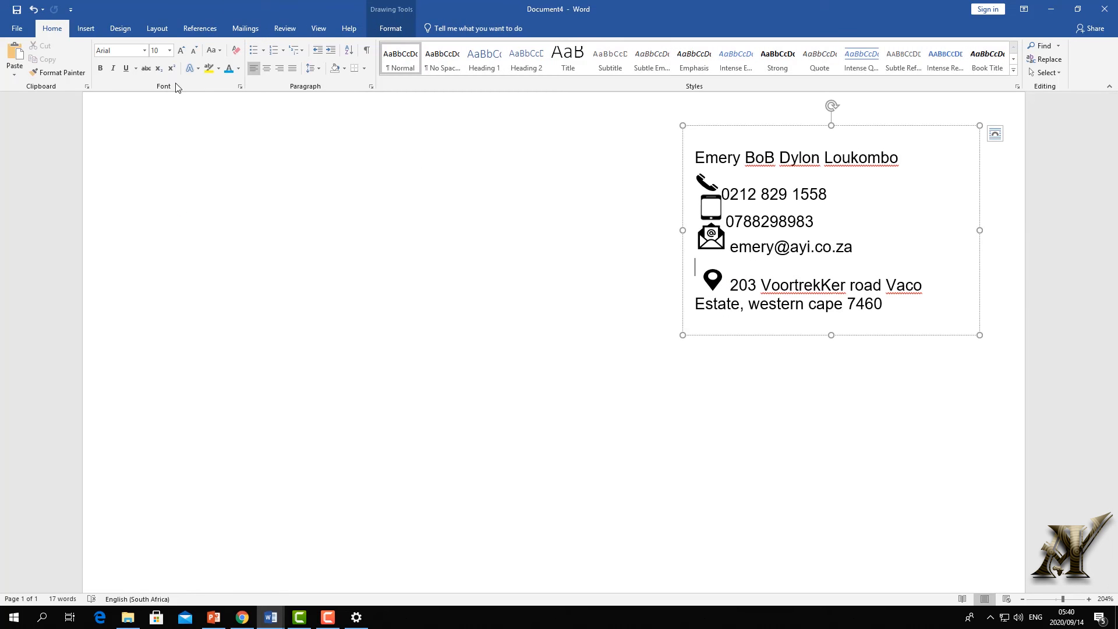
left_click(195, 51)
left_click(196, 51)
left_click(195, 51)
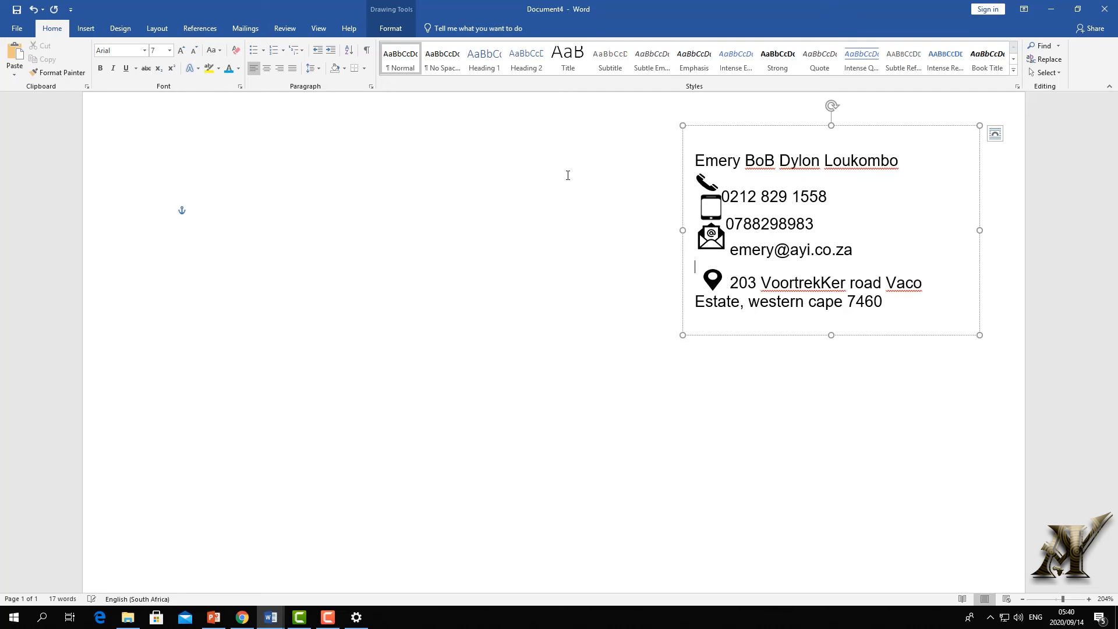
left_click(707, 310)
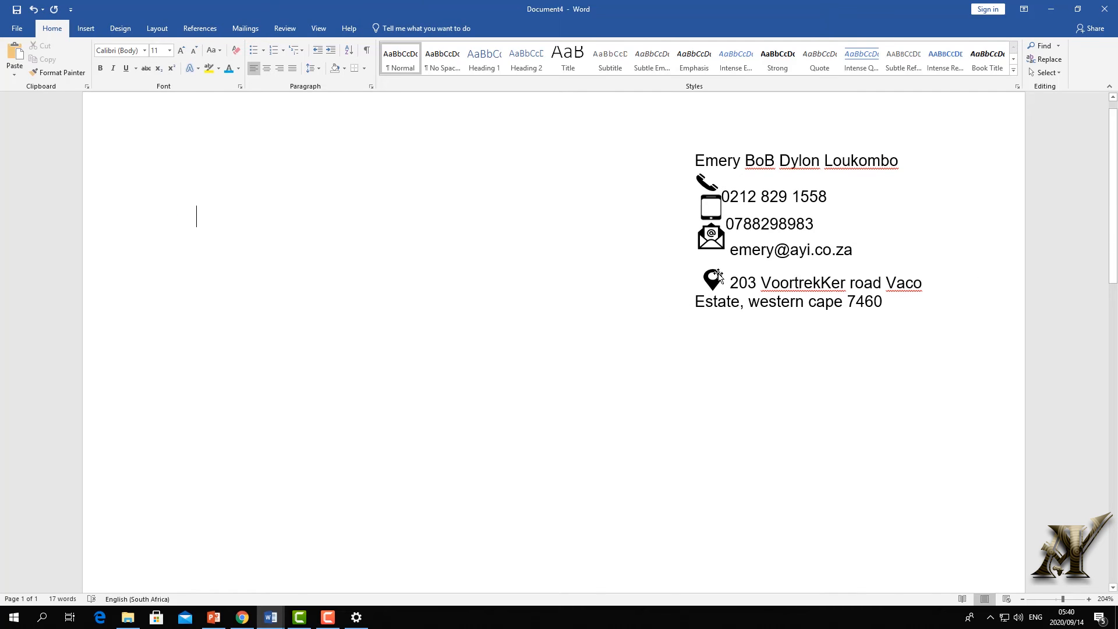
- Select the pin, envelope, mobile and telephone icons together and ungroup them
left_click(717, 274)
left_click(721, 236, "shift")
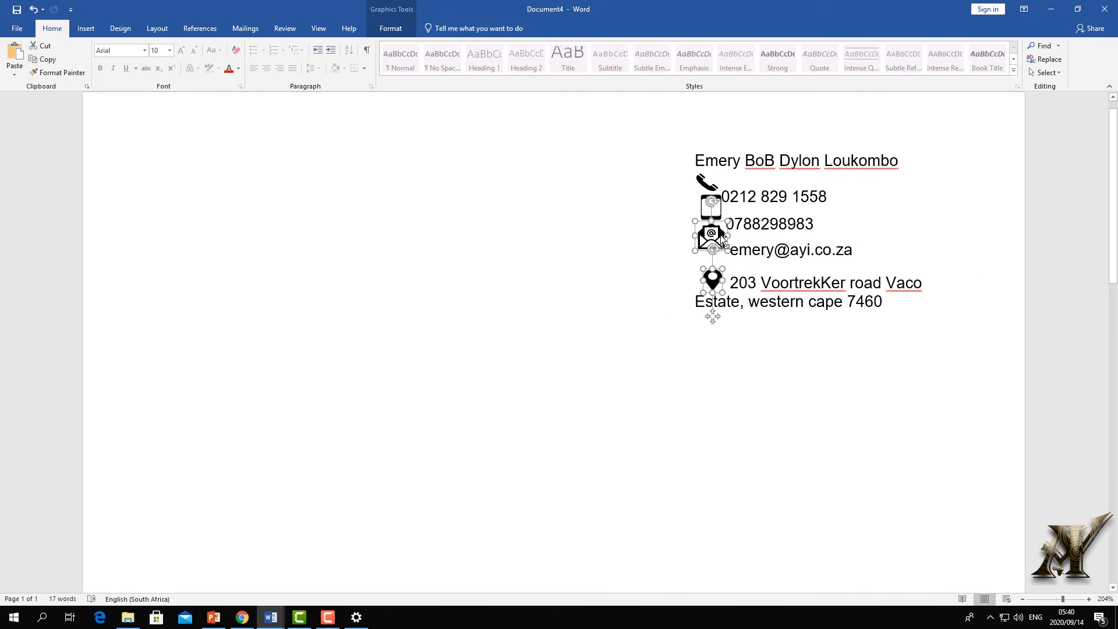
left_click(706, 185, "shift")
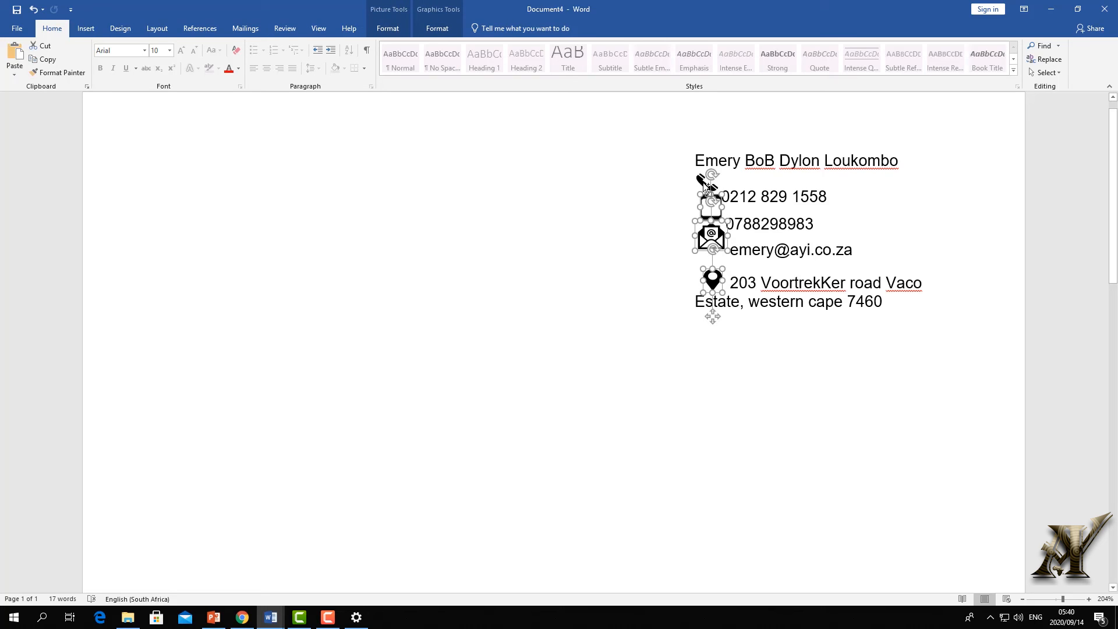
left_click(921, 237)
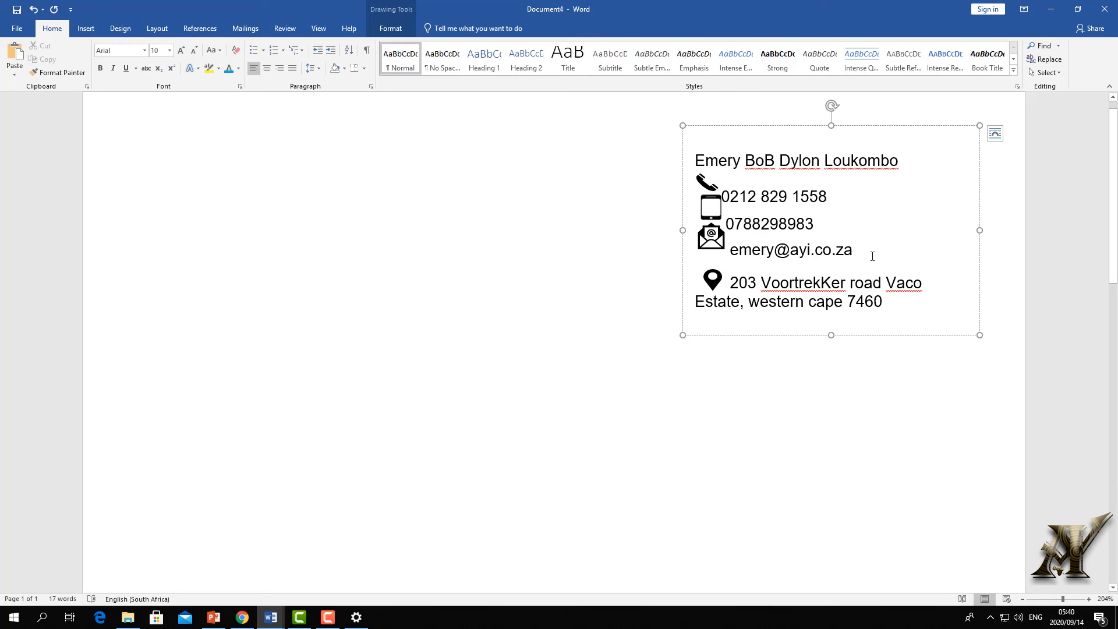
left_click(722, 284)
left_click(715, 239, "shift")
left_click(713, 207, "shift")
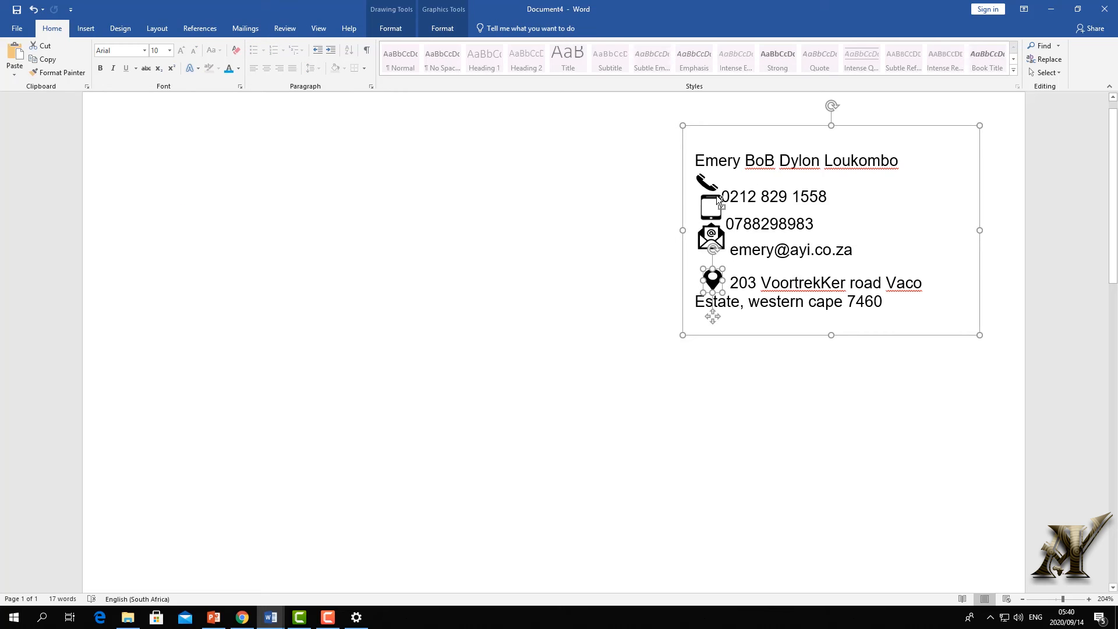
left_click(715, 194, "shift")
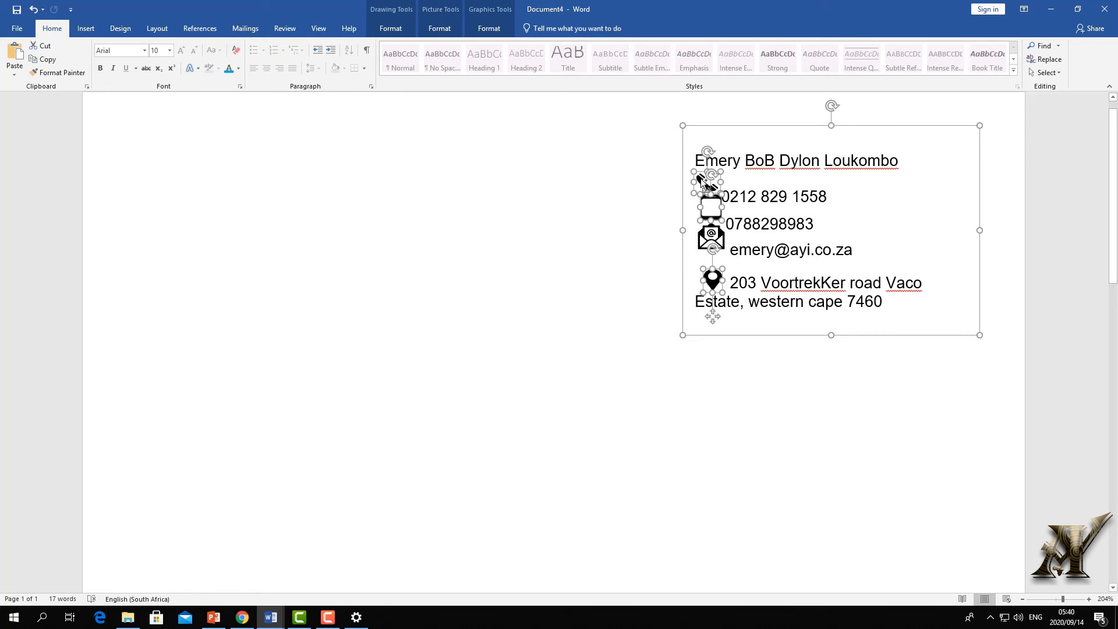
left_click(489, 28)
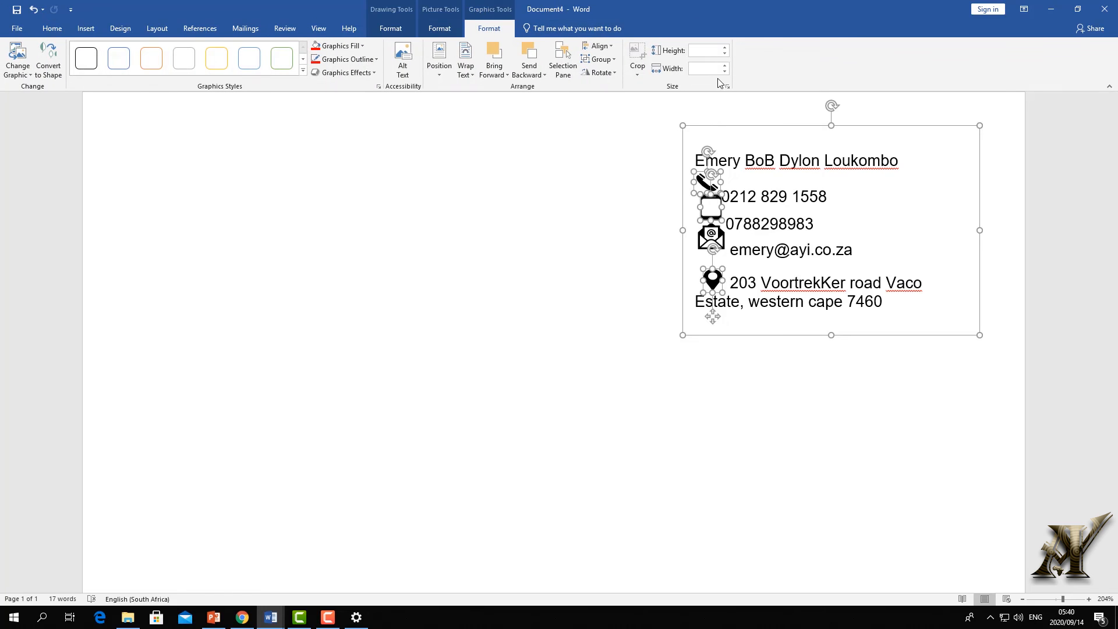
left_click(599, 61)
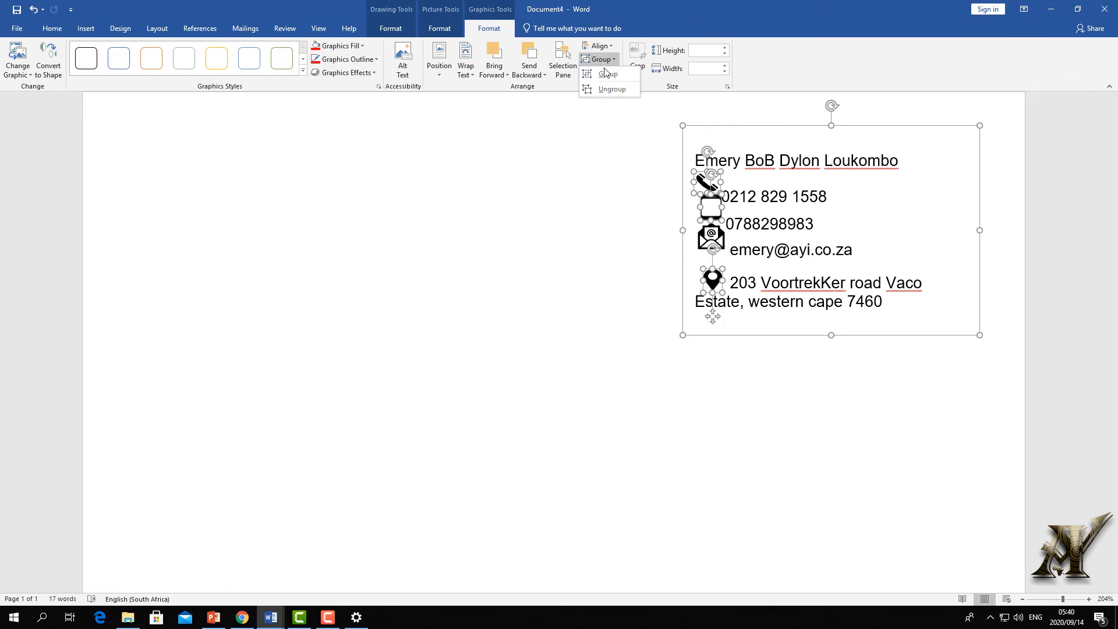
left_click(608, 87)
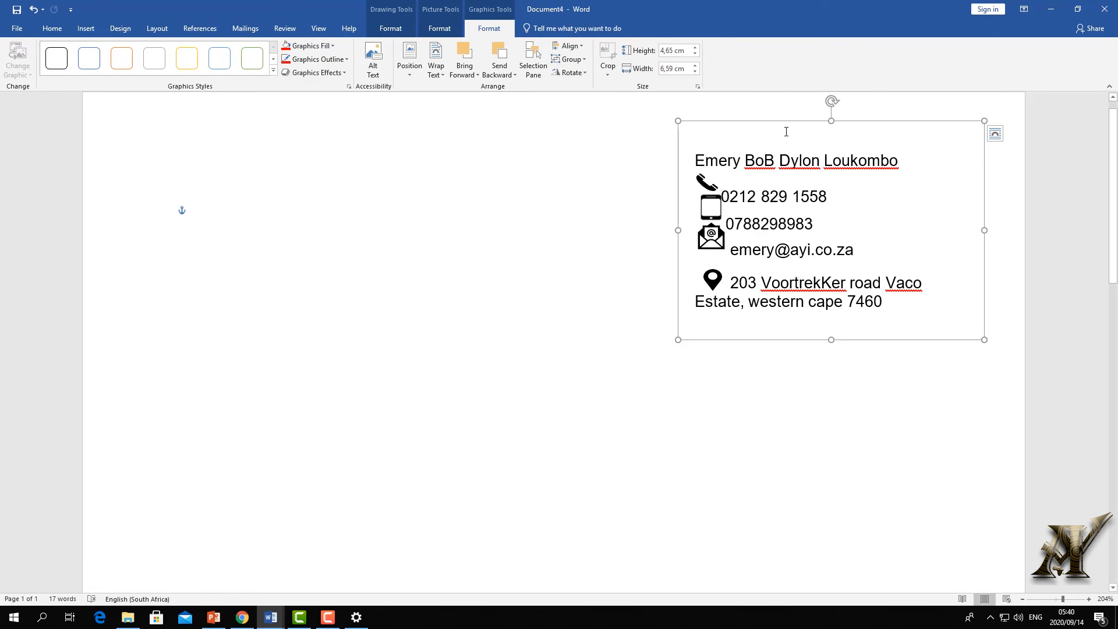
- Nudge the envelope icon left so it sits beside the email line
mouse_move(784, 125)
left_mouse_down()
mouse_move(629, 129)
mouse_move(562, 272)
mouse_move(885, 142)
mouse_move(546, 106)
mouse_move(615, 323)
mouse_move(772, 216)
mouse_move(778, 224)
left_mouse_up()
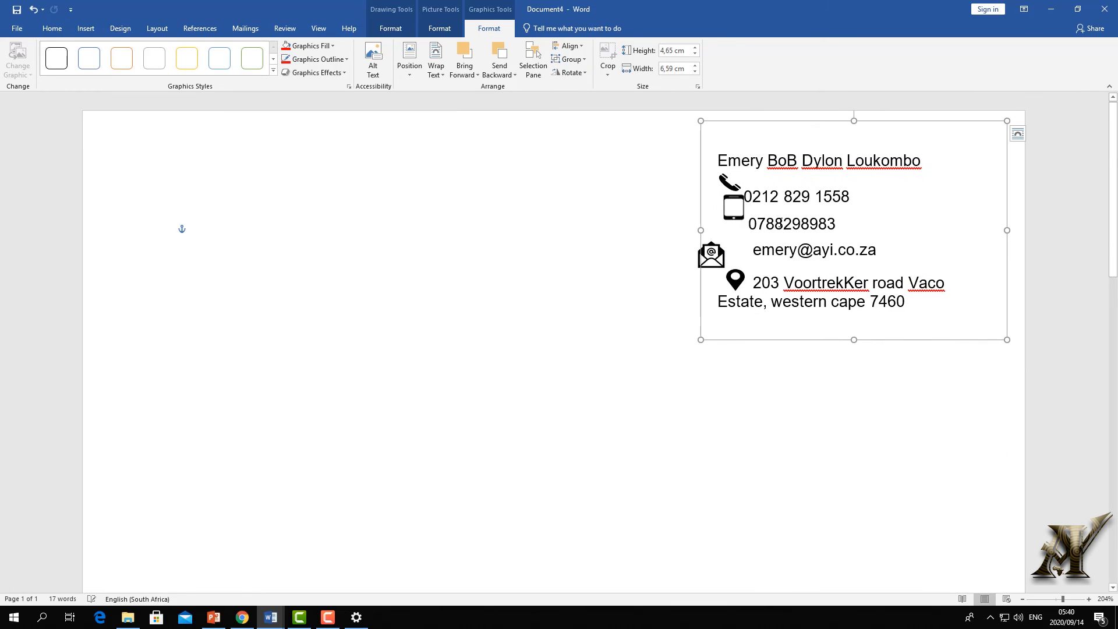
left_click(711, 263)
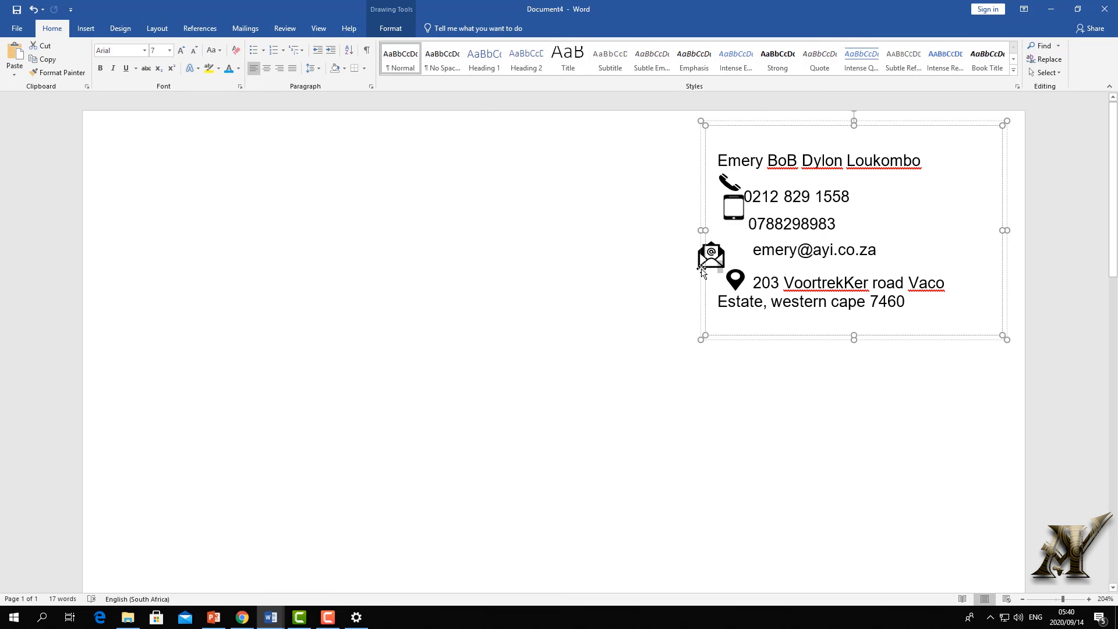
left_click(700, 268)
left_click(726, 250)
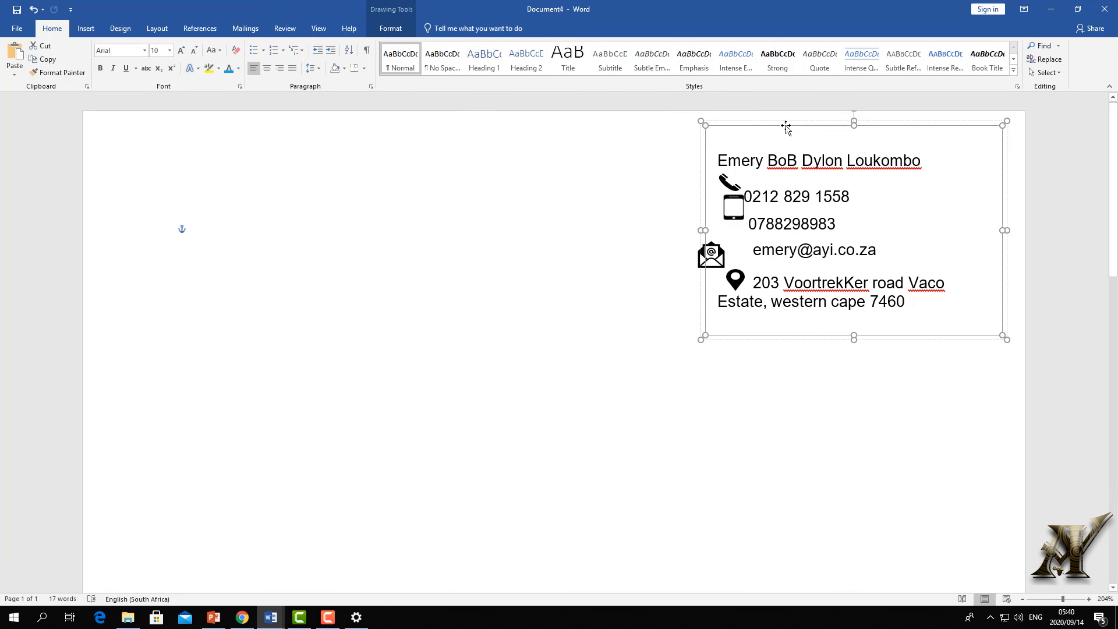
key("ctrl+z")
right_click(714, 255)
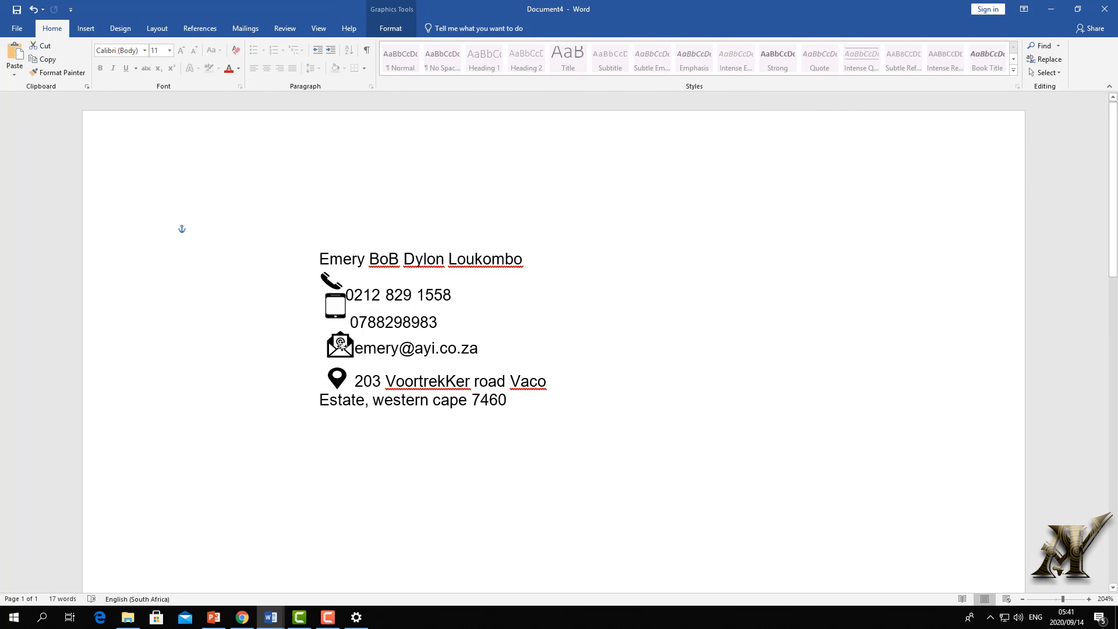
key("Left")
key("Left")
key("Left")
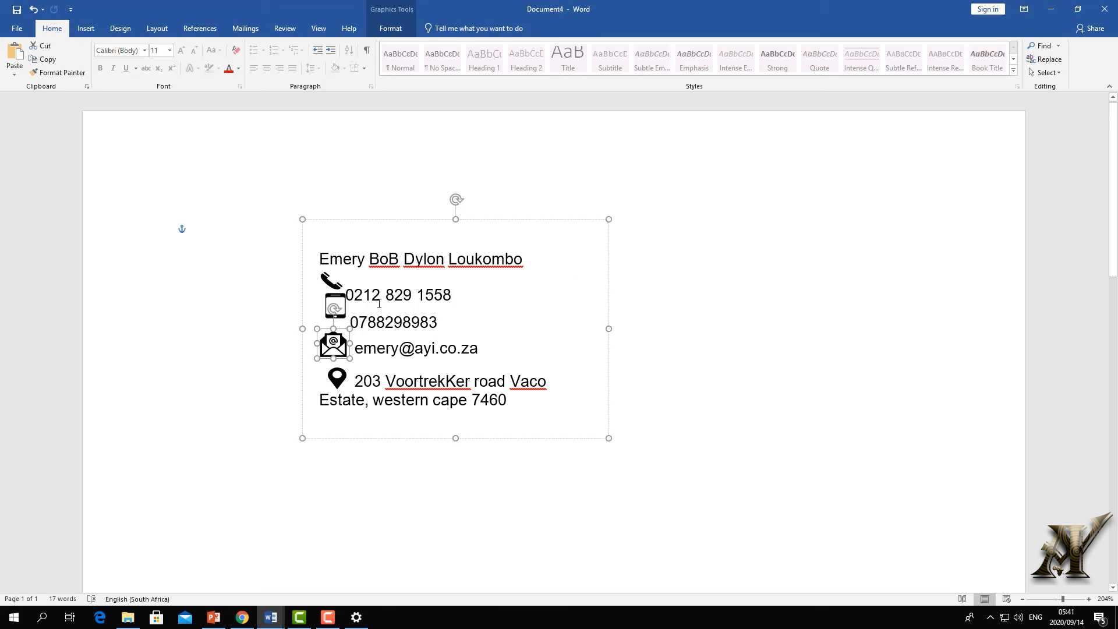
- Move the contact box to the page's top-right corner and shorten it to fit
left_click(449, 327)
left_click_drag(542, 226, 540, 220)
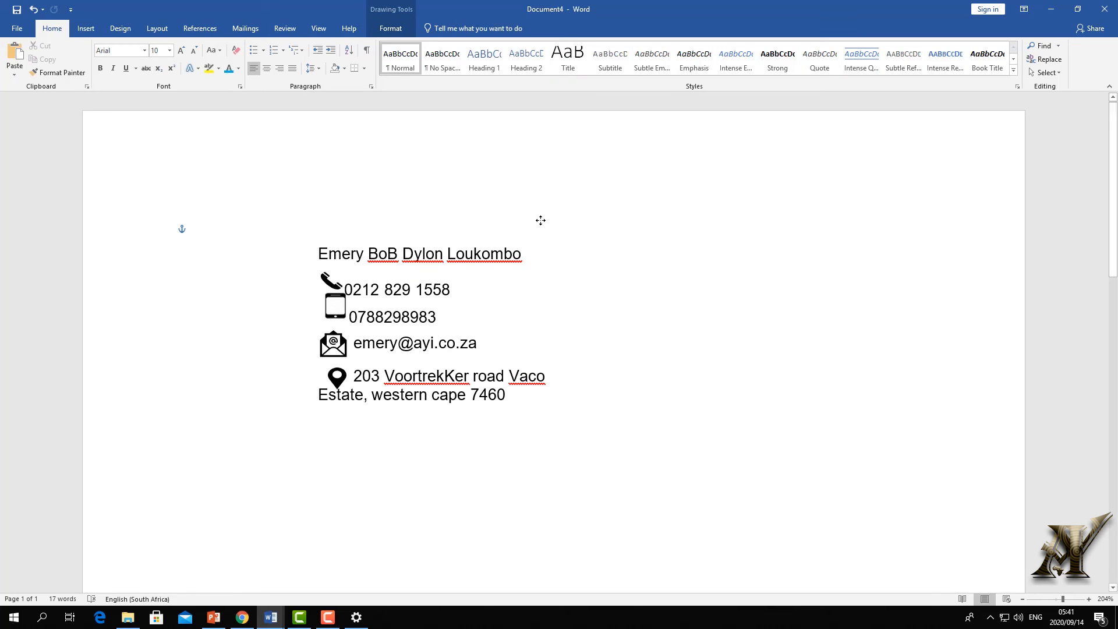
left_click(602, 212)
left_click(566, 220)
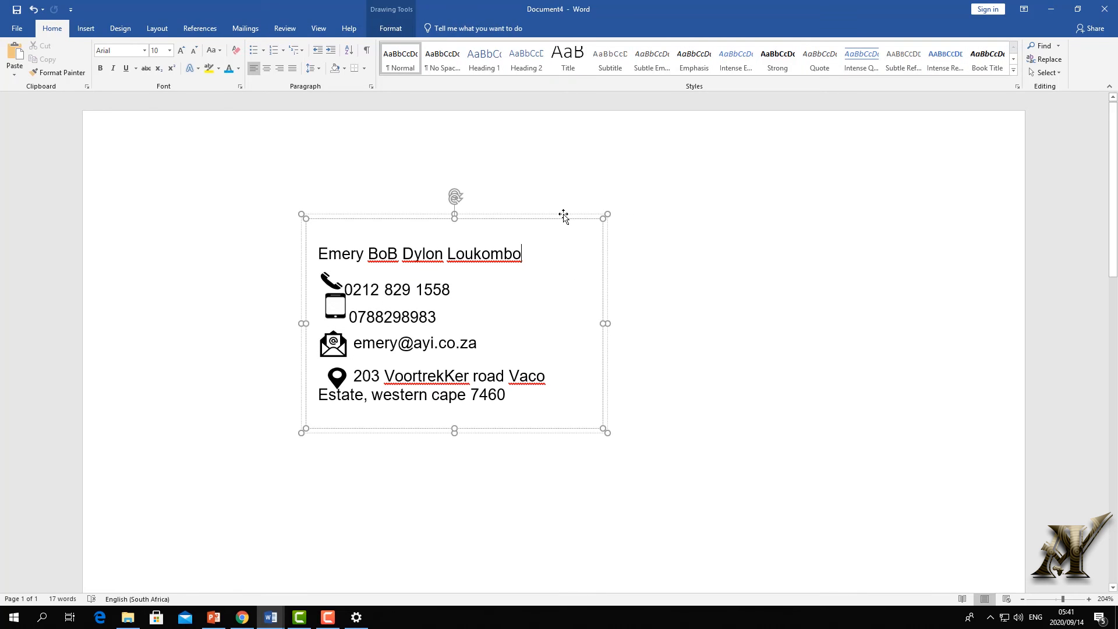
left_click(563, 216)
left_click_drag(563, 214, 921, 147)
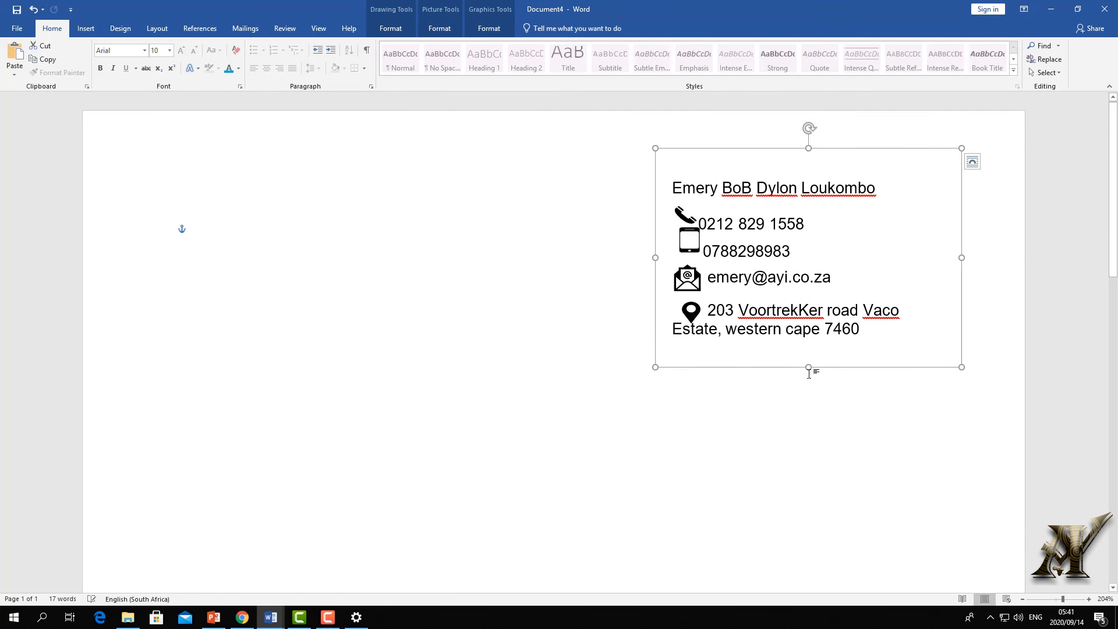
mouse_move(809, 368)
left_mouse_down()
mouse_move(809, 297)
mouse_move(809, 365)
left_mouse_up()
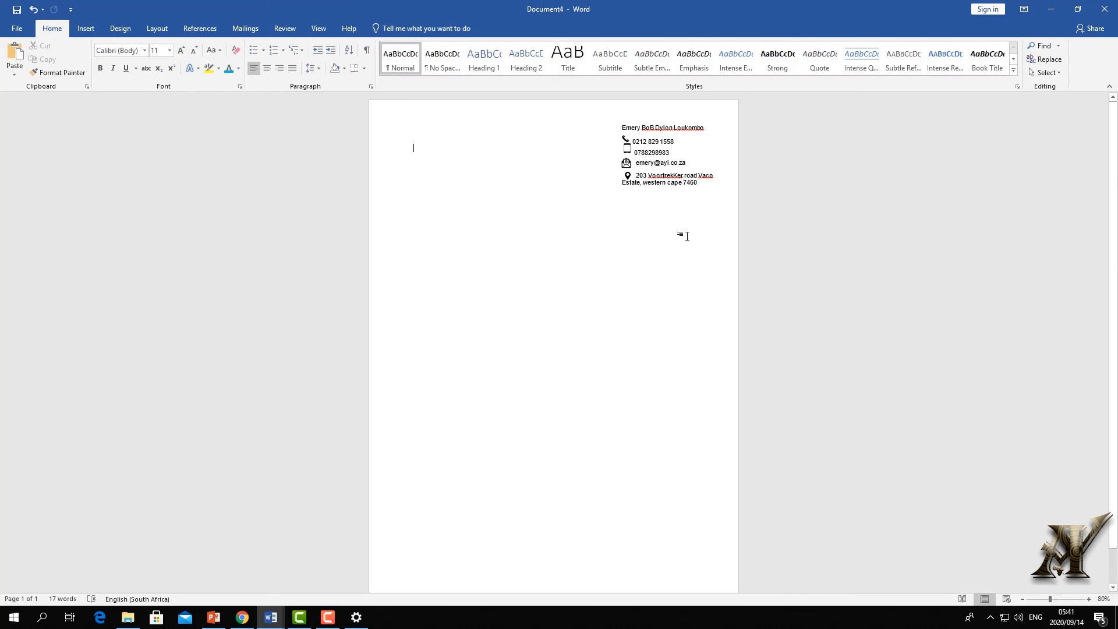
- Select the contact box as a shape and copy it
left_click(398, 207)
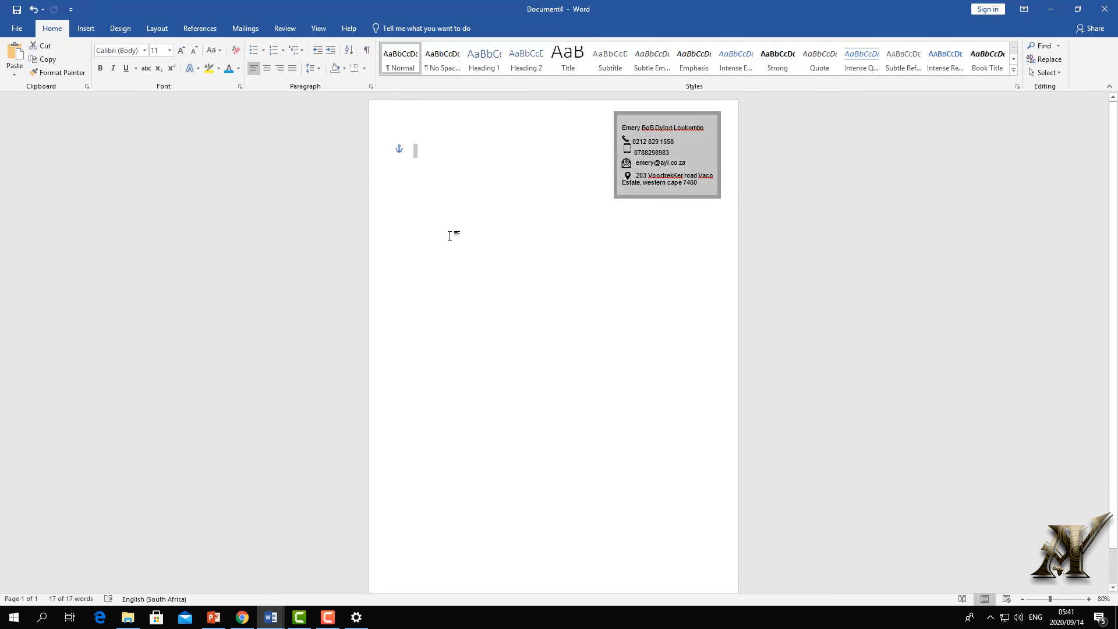
left_click(415, 167)
key("Return")
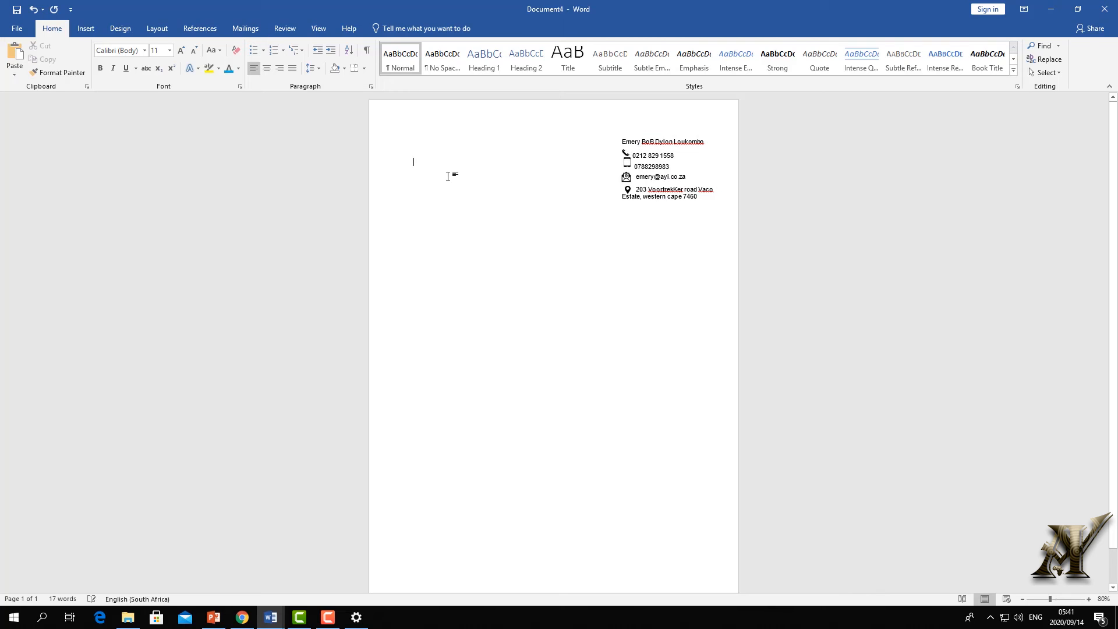
left_click(33, 10)
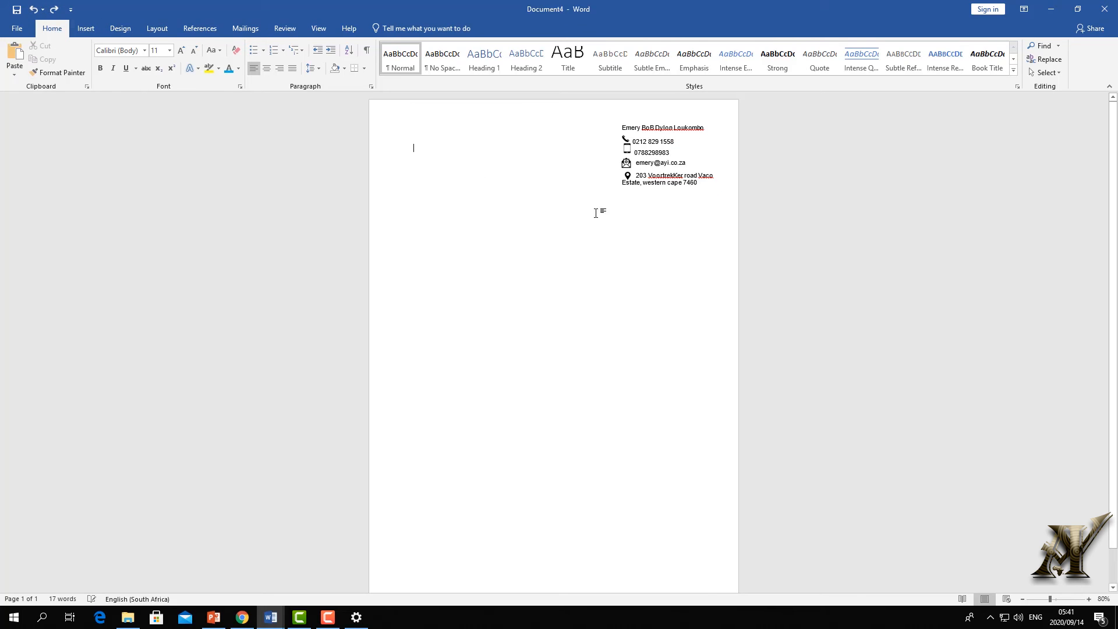
left_click(620, 165)
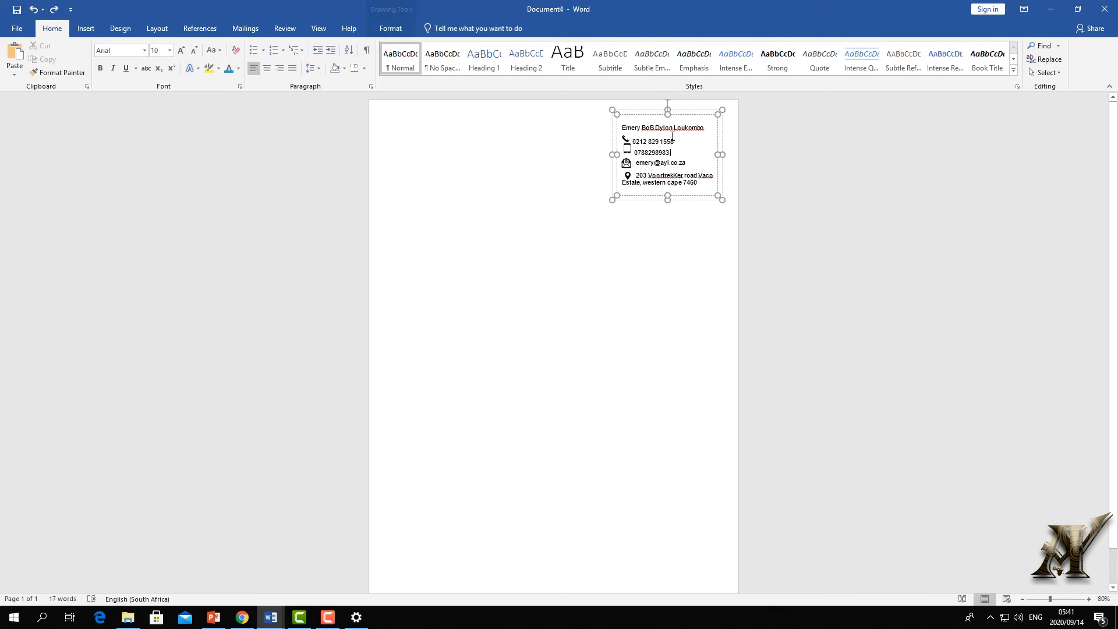
left_click(647, 110)
right_click(648, 110)
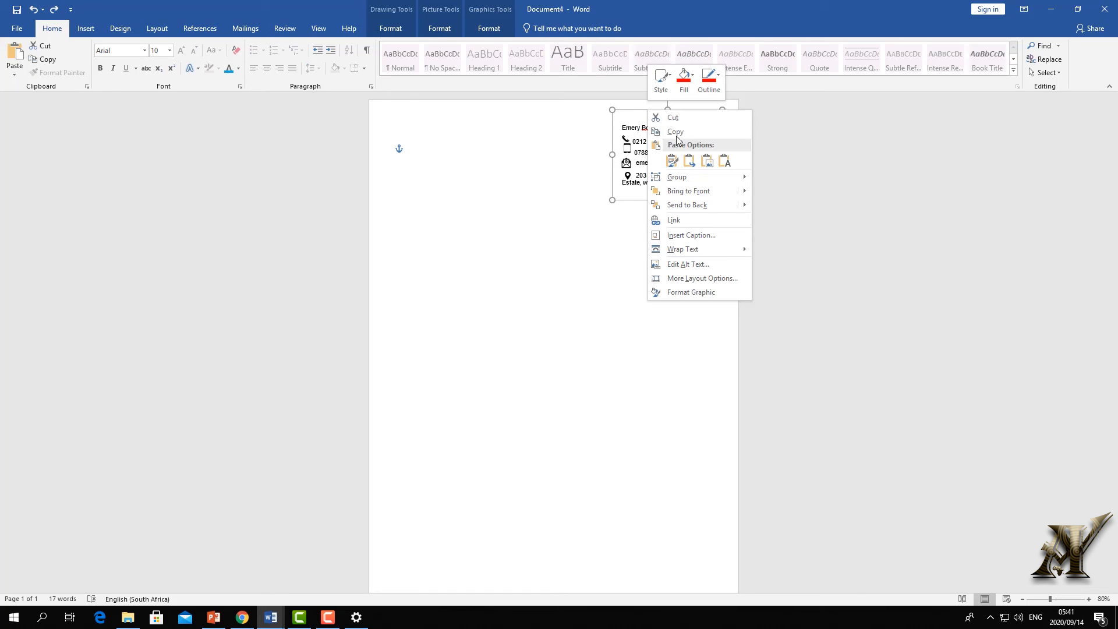
left_click(483, 329)
- Paste the copy as a floating box and move it left and down
left_click(483, 365)
right_click(501, 346)
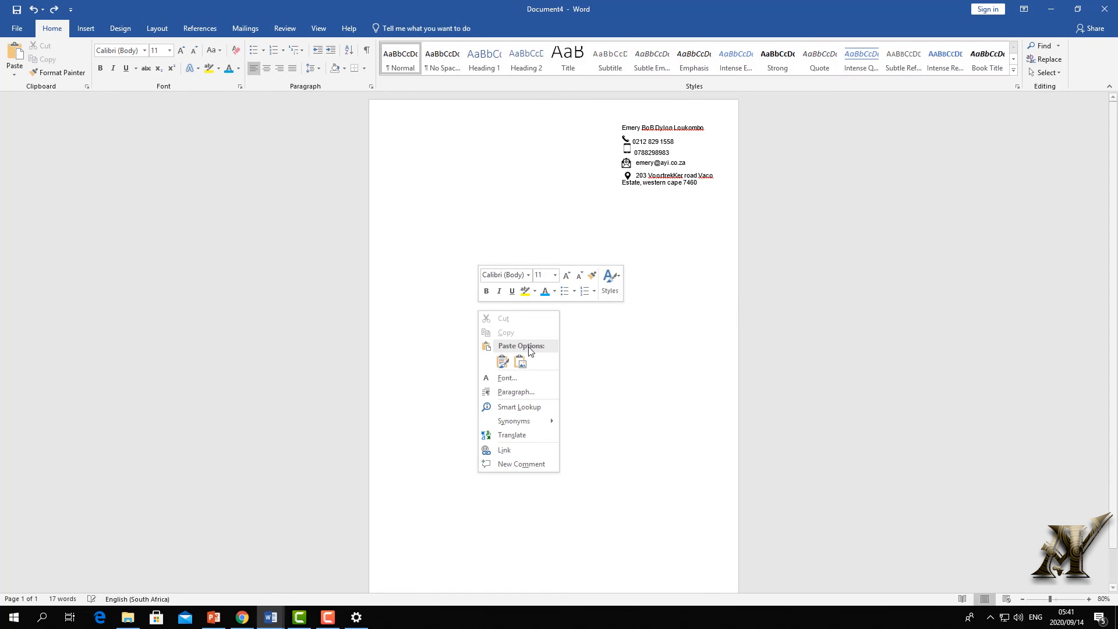
left_click(521, 360)
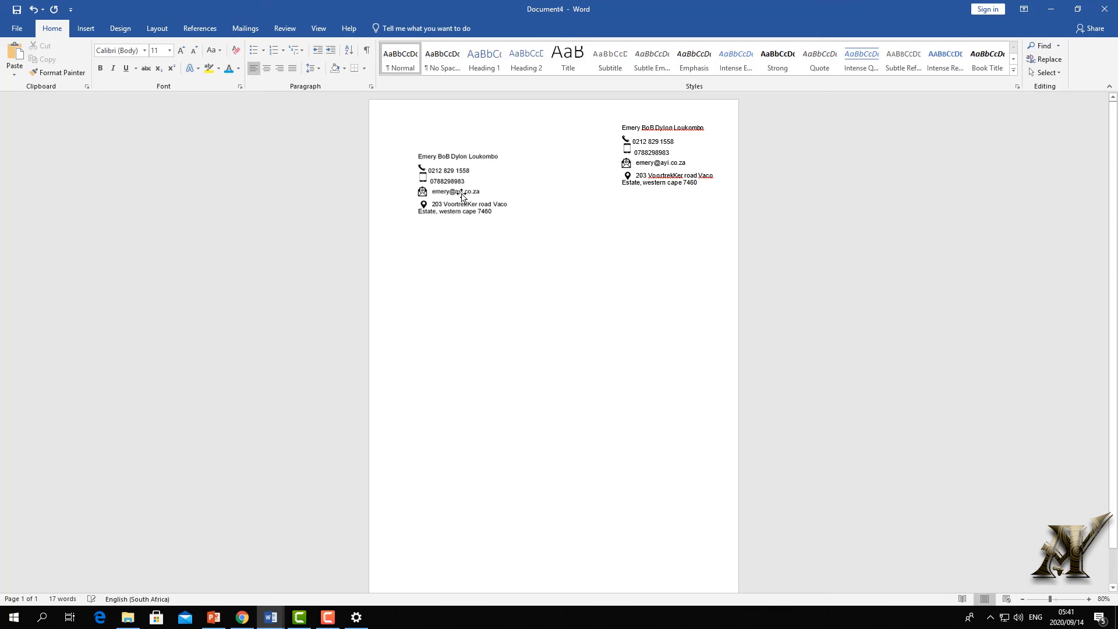
left_click(37, 10)
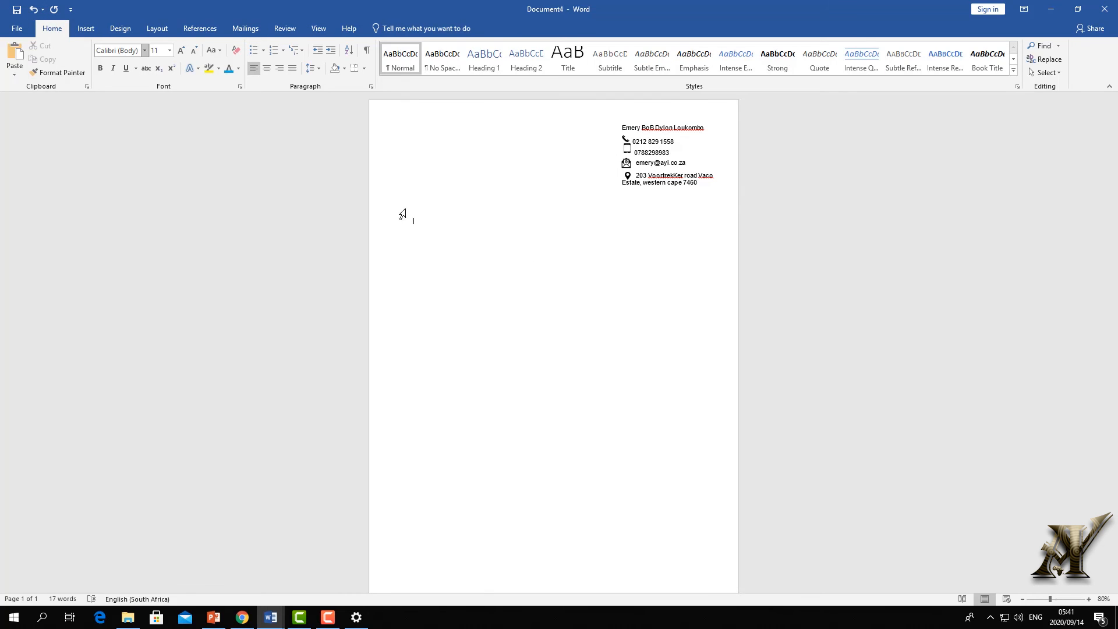
right_click(414, 218)
left_click(436, 269)
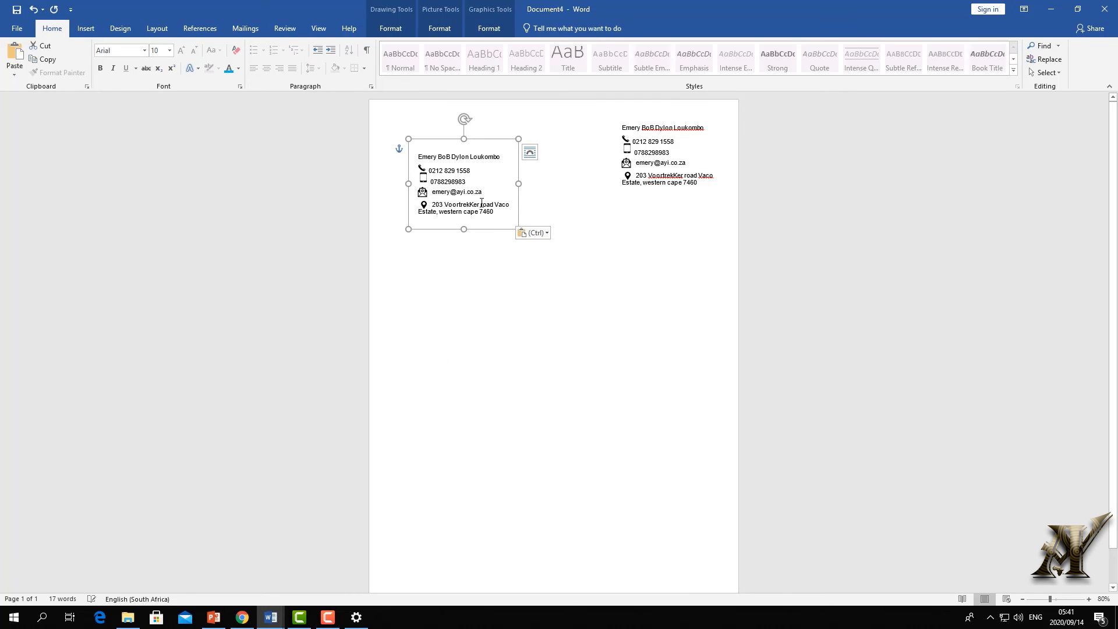
left_click_drag(443, 140, 404, 176)
- Replace the copy's name line with 'African youth inventions' and zoom in on it
type("African youth inventions")
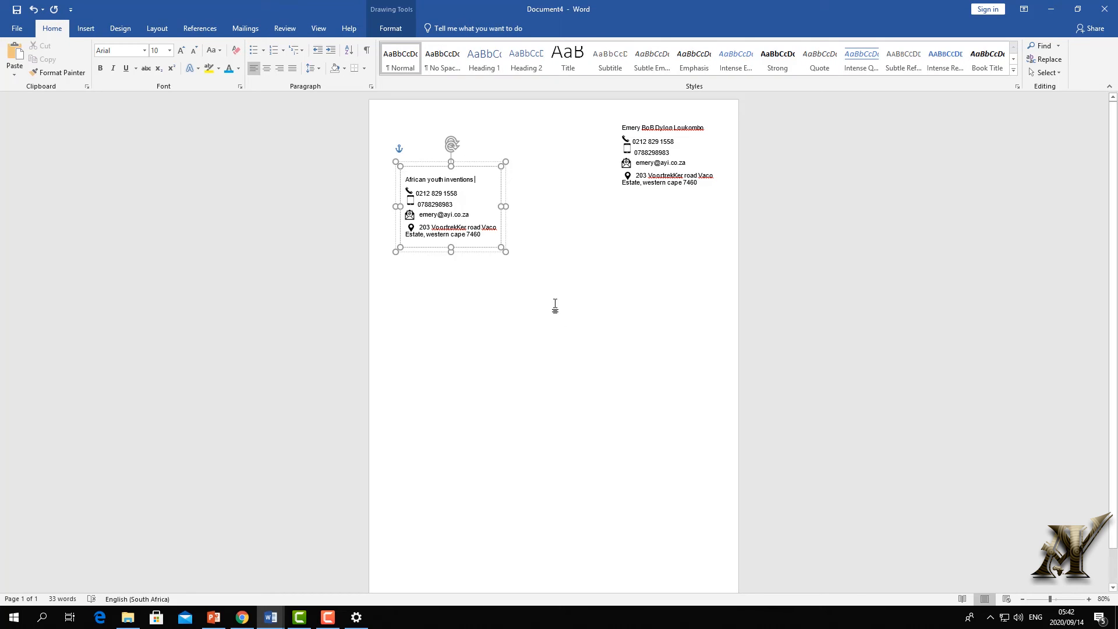
left_click_drag(1049, 599, 1042, 600)
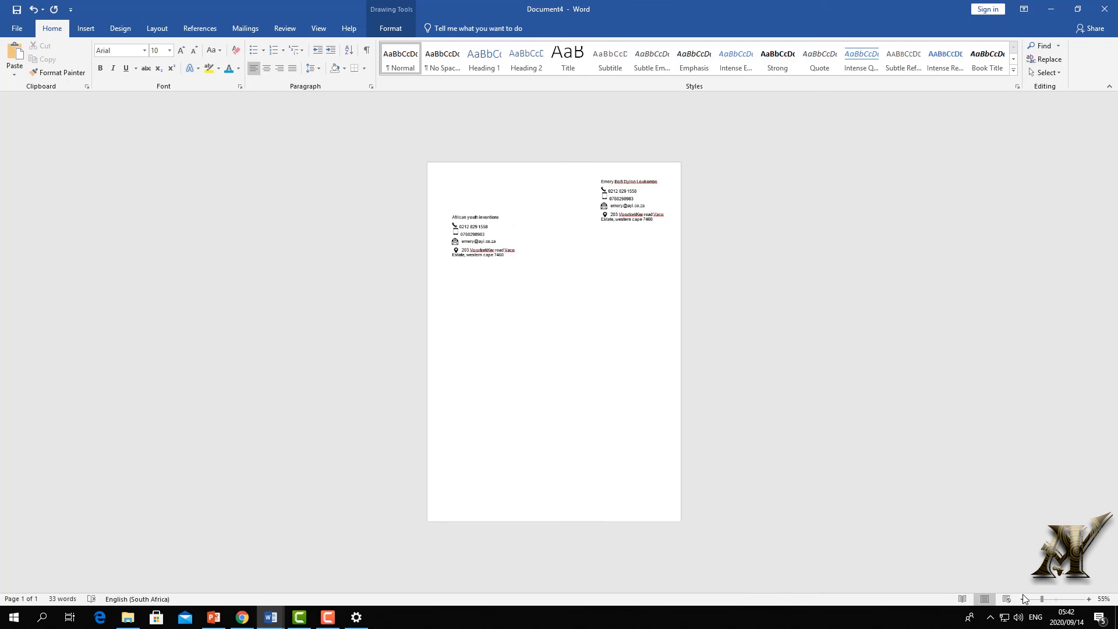
left_click(1066, 599)
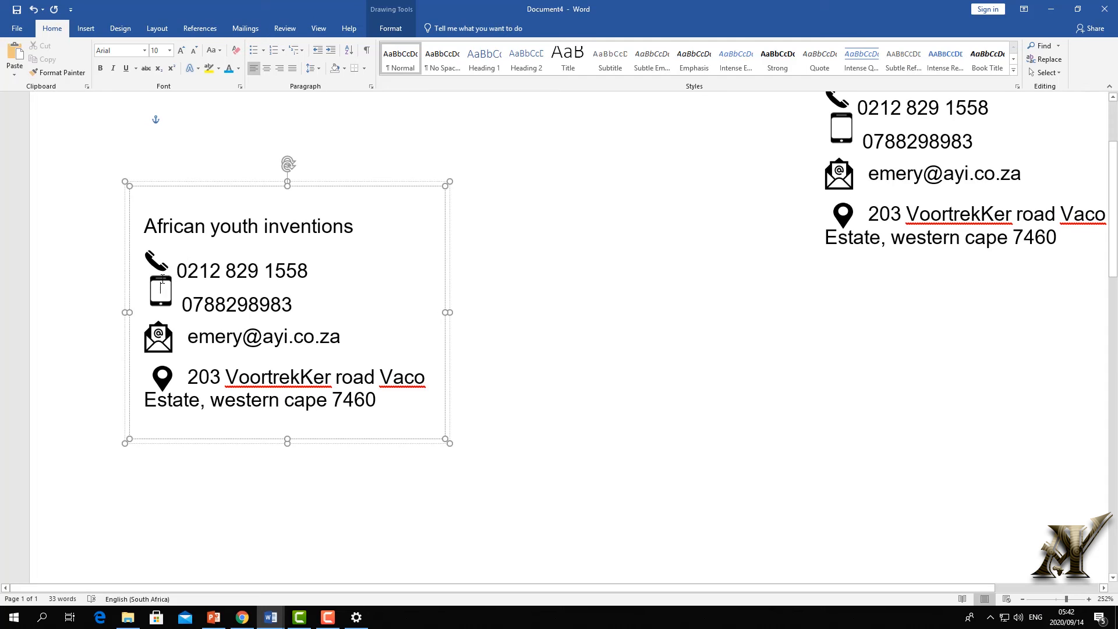
- Delete the mobile number line from the African youth inventions box
left_click_drag(314, 304, 92, 295)
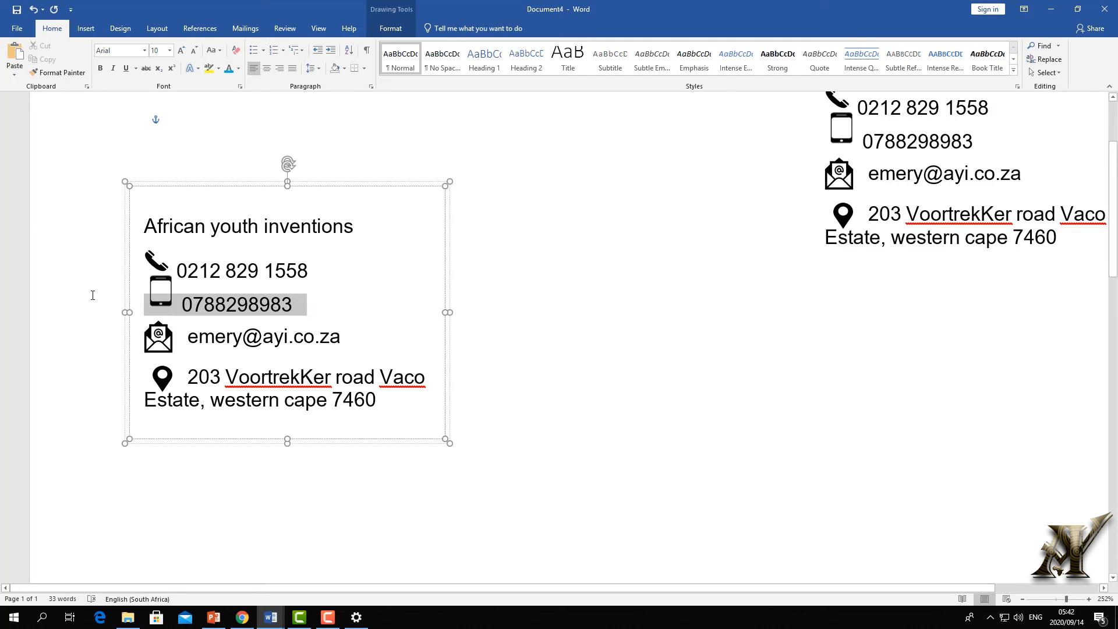
key("BackSpace")
left_click(129, 289)
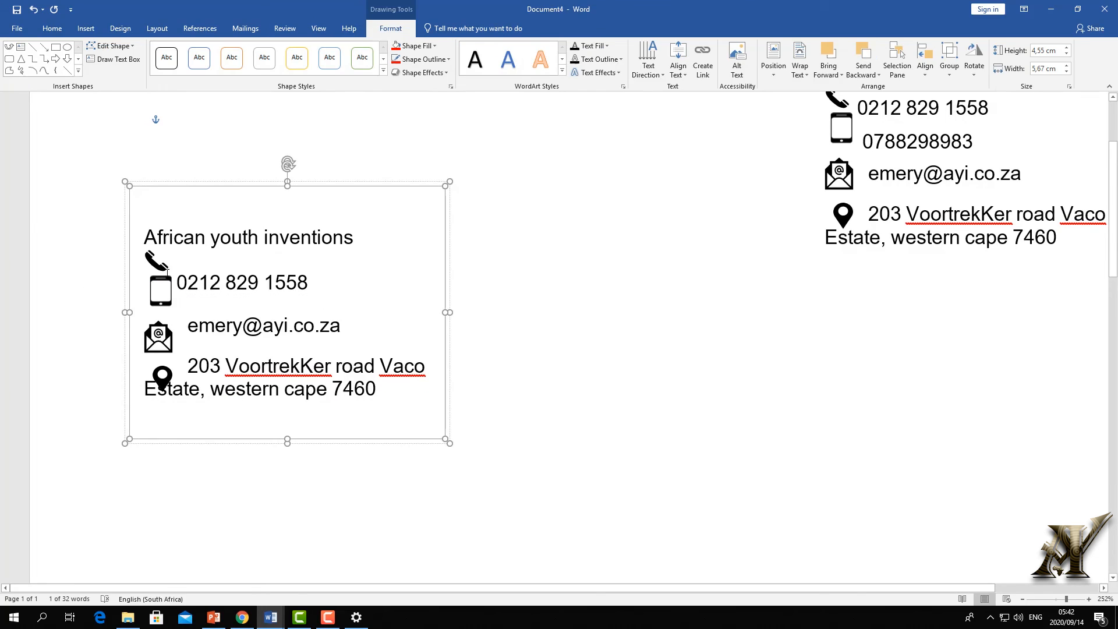
left_click(154, 286)
- Remove the personal part of the email address and delete the blank lines
left_click(242, 325)
key("BackSpace")
key("BackSpace")
key("BackSpace")
key("BackSpace")
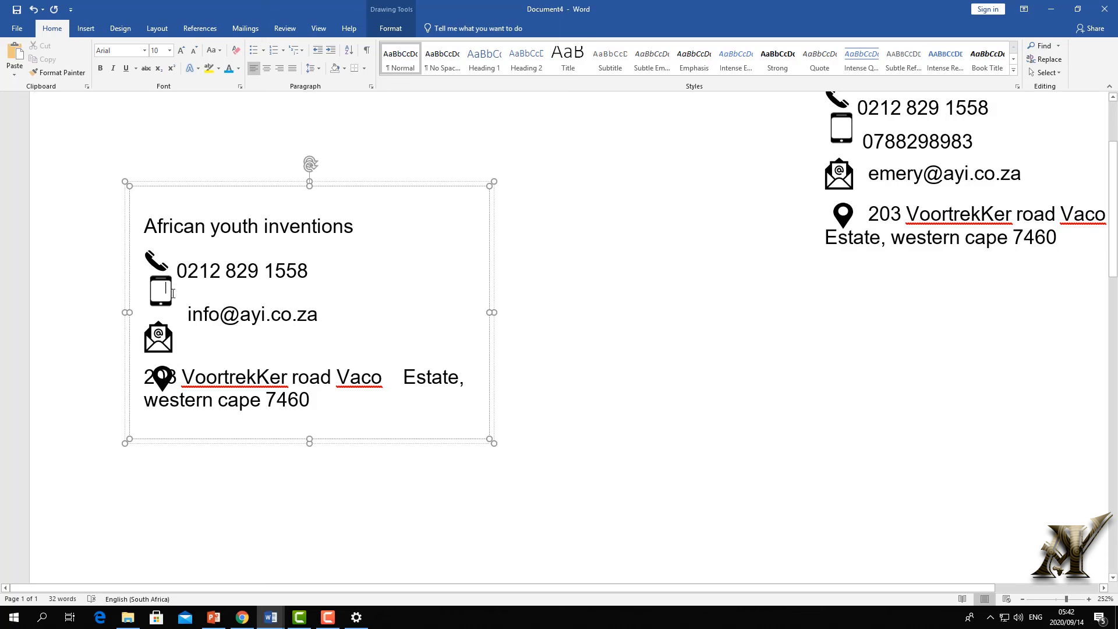
left_click_drag(178, 306, 137, 261)
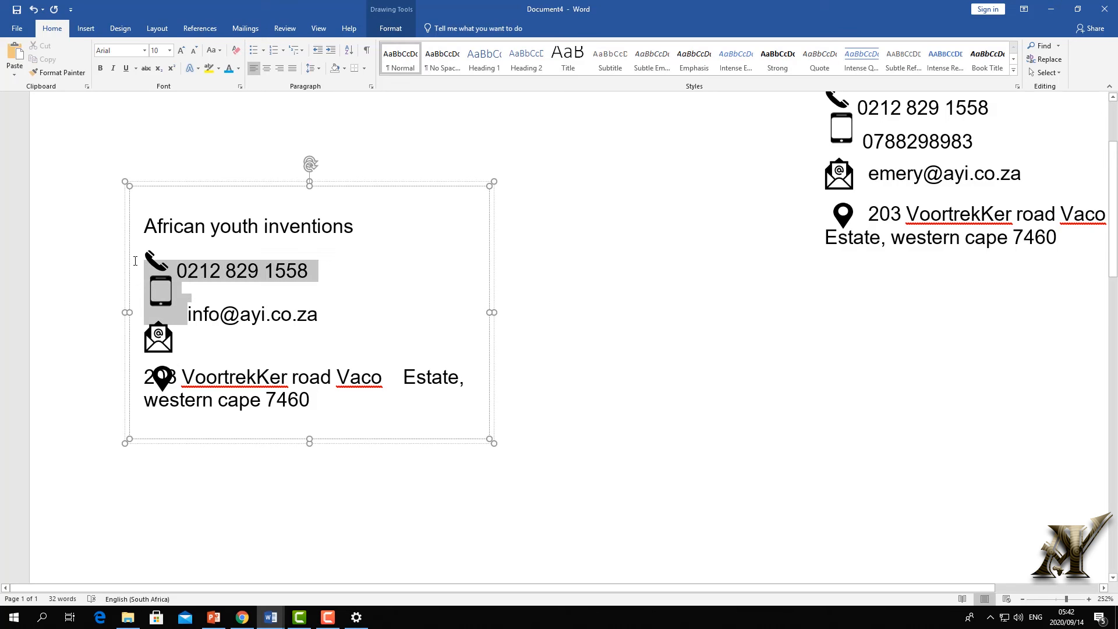
left_click(219, 315)
left_click(168, 306)
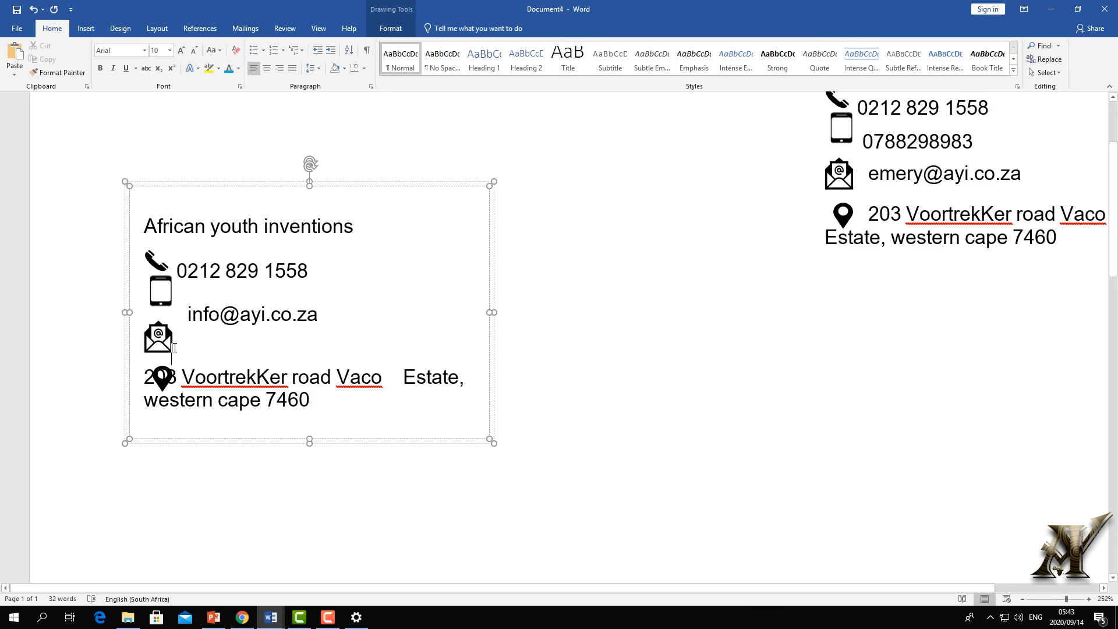
left_click_drag(155, 340, 132, 336)
key("BackSpace")
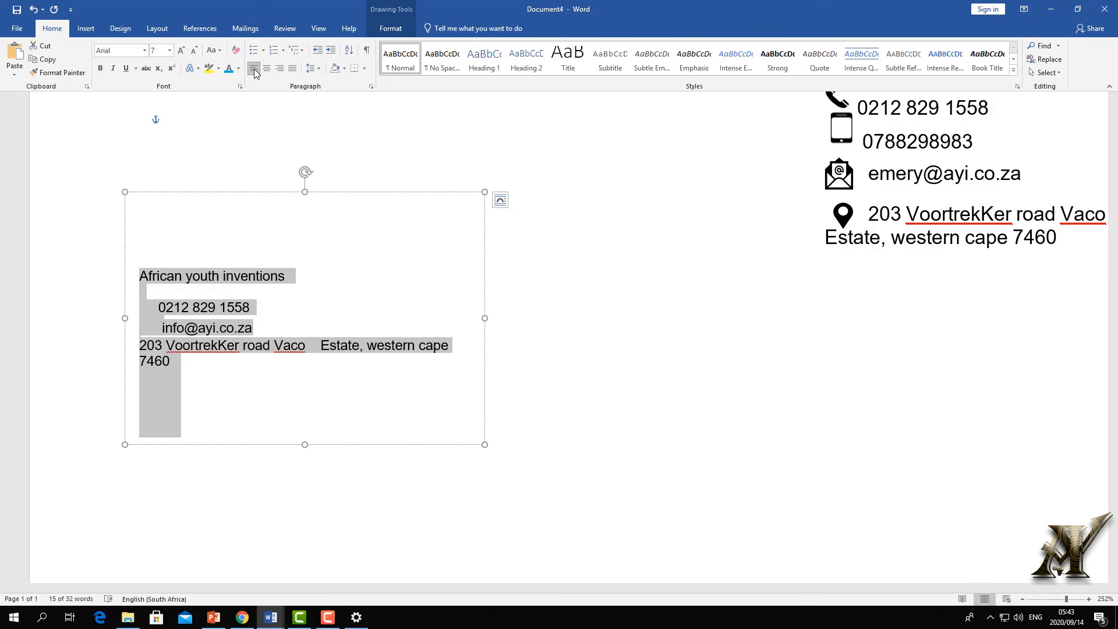
- Remove the indents before the email and phone lines, typing the 'i' of the info prefix
left_click(163, 325)
key("BackSpace")
key("BackSpace")
key("BackSpace")
key("BackSpace")
key("BackSpace")
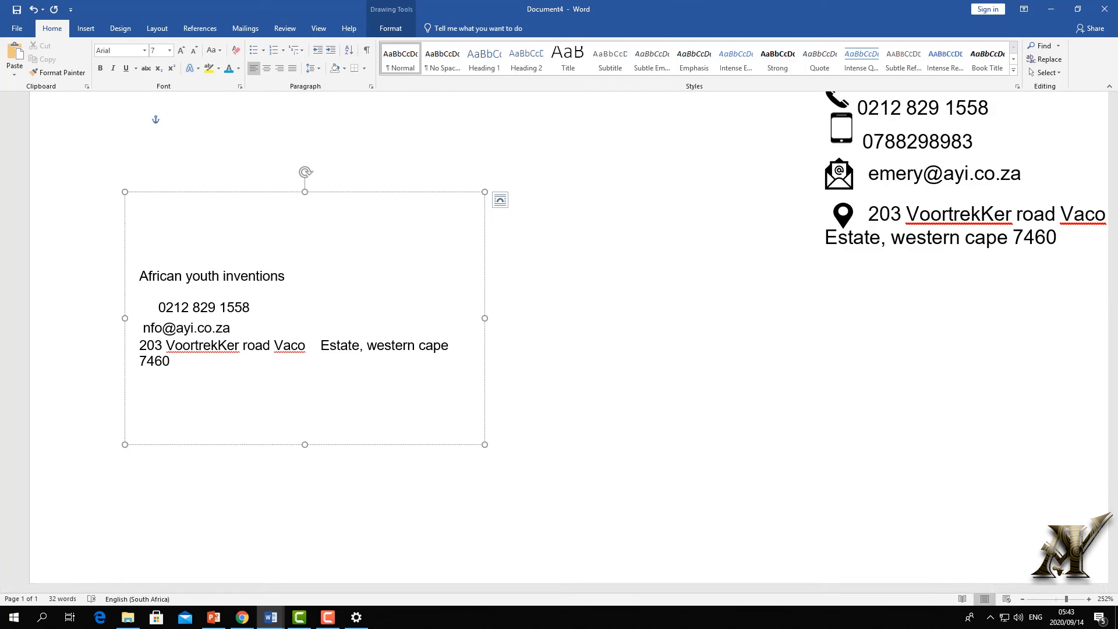
type("i")
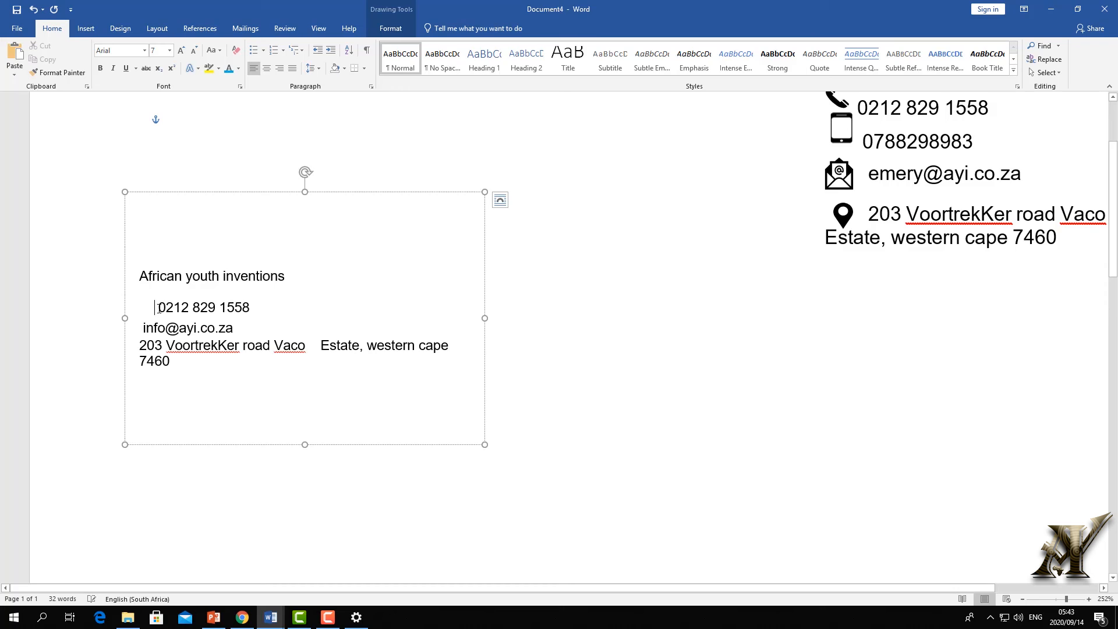
key("BackSpace")
key("BackSpace")
key("BackSpace")
key("BackSpace")
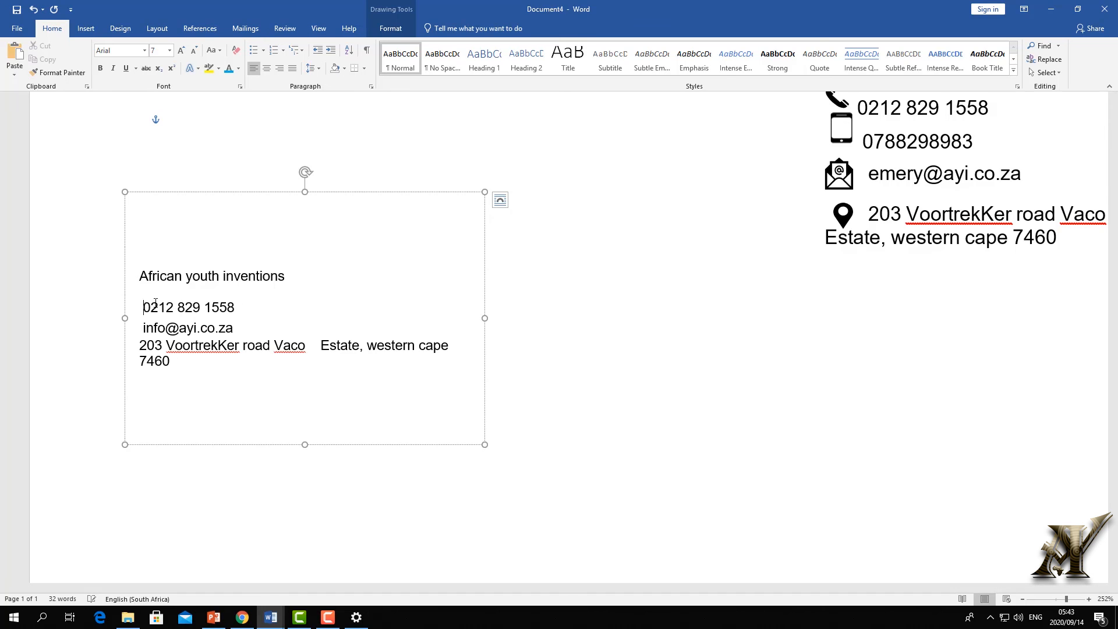
- Enlarge the company name, make it UPPERCASE, and delete the empty line beneath it
left_click(271, 287)
triple_click(146, 282)
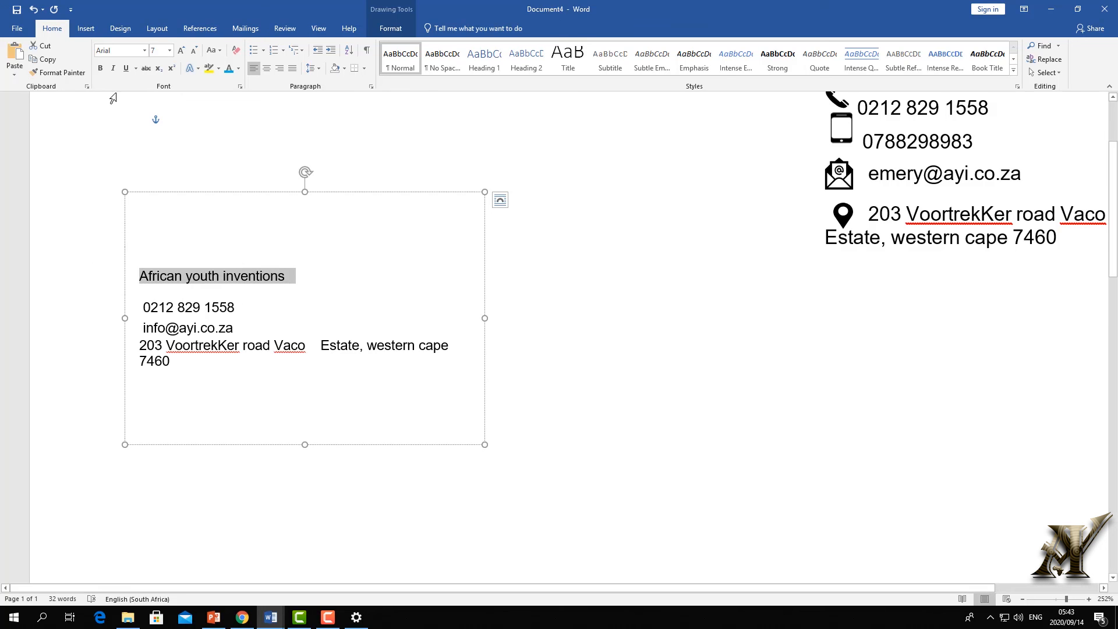
left_click(184, 53)
left_click(184, 52)
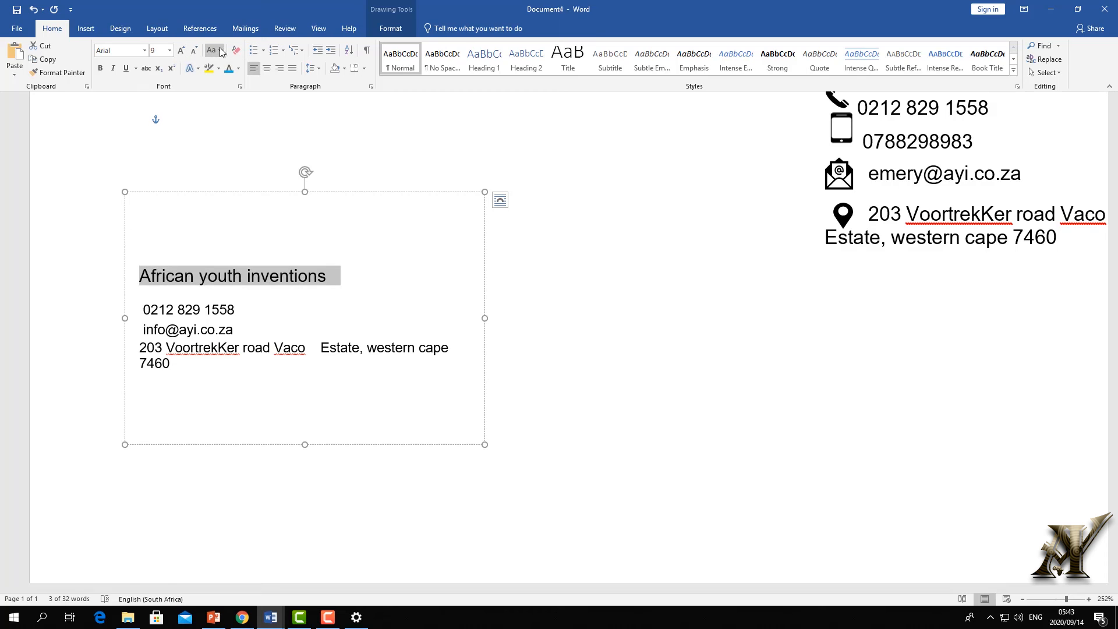
left_click(213, 50)
left_click(255, 93)
left_click(214, 295)
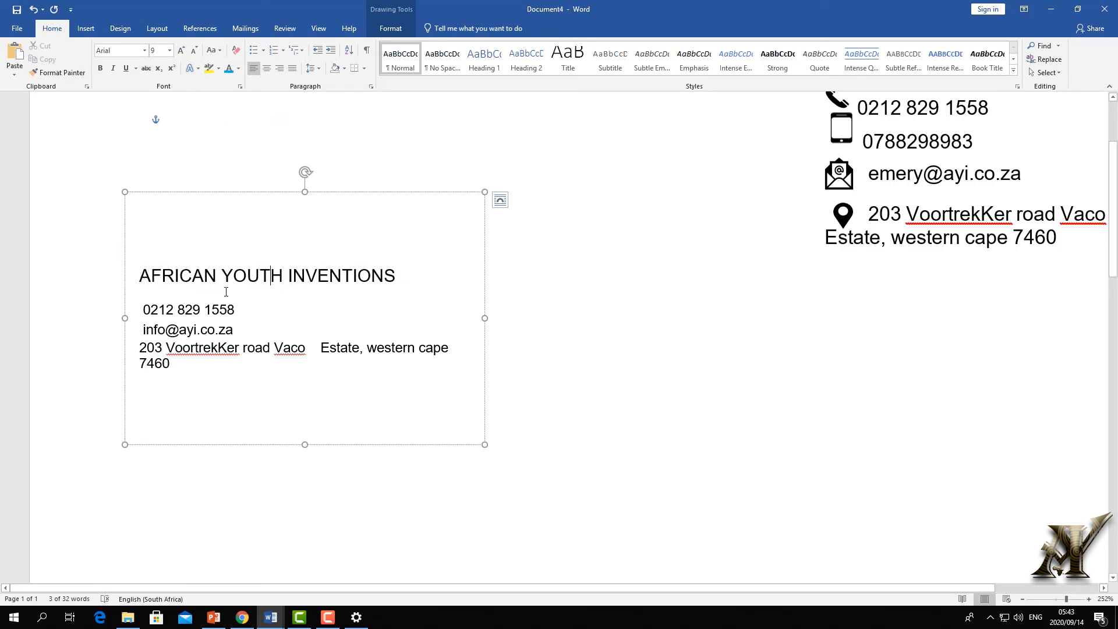
key("Delete")
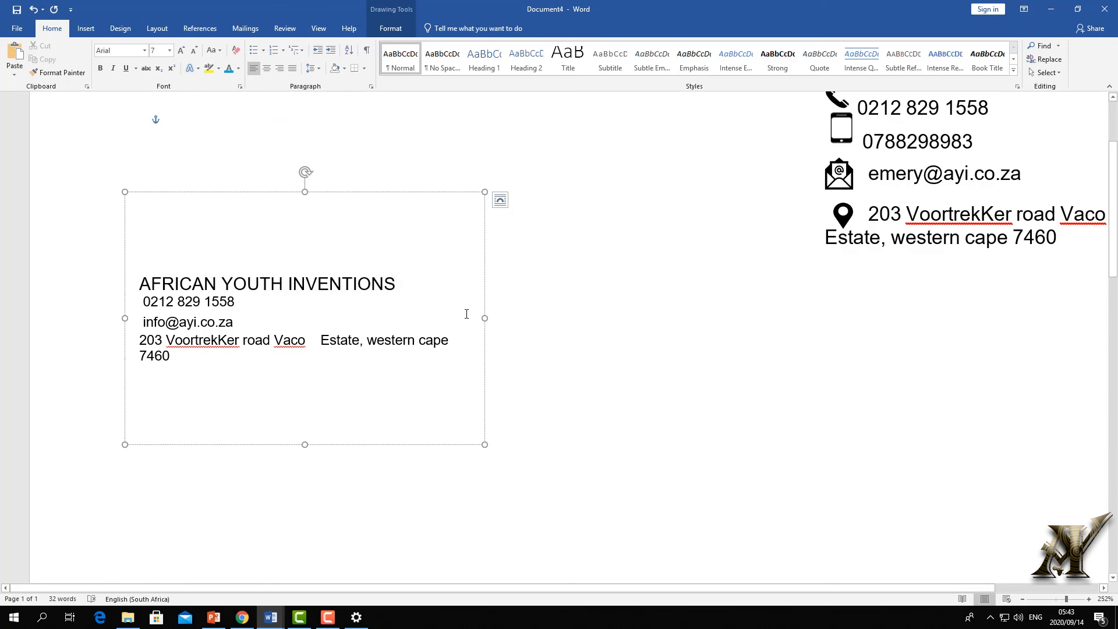
- Shorten the company box to fit its four lines and move it lower
left_click(470, 169)
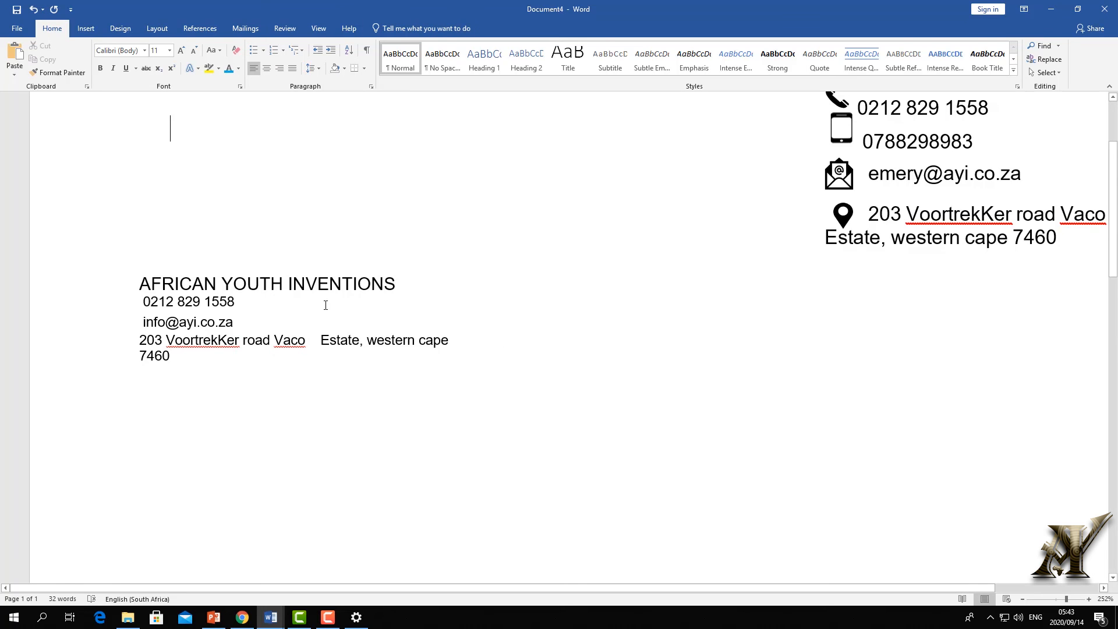
scroll(327, 305, "down", 3)
scroll(327, 305, "up", 3)
scroll(284, 331, "down", 2)
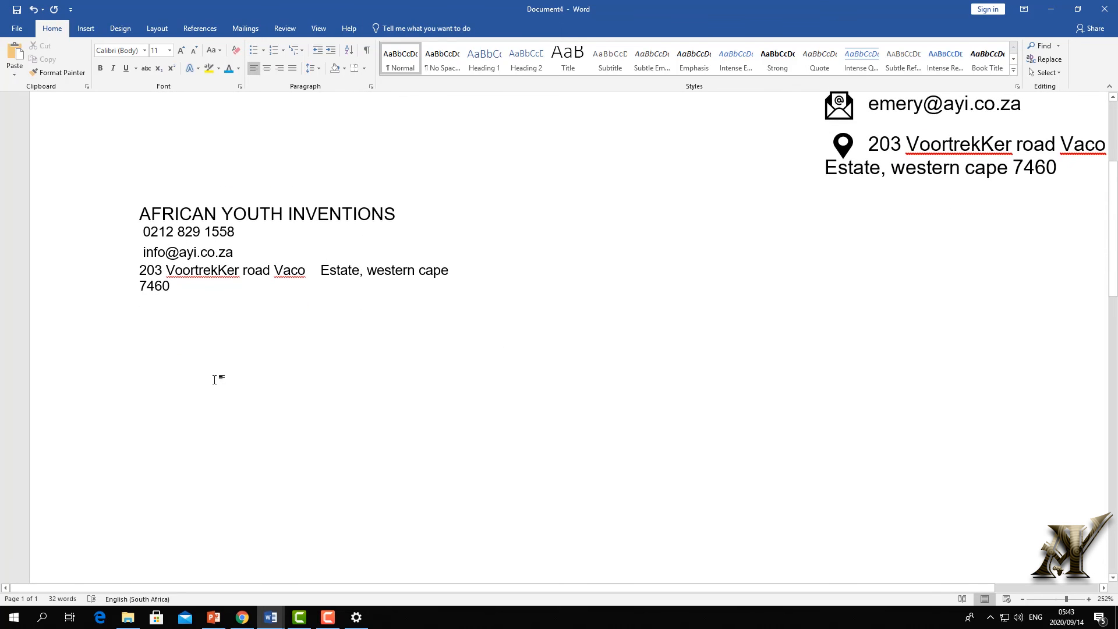
left_click(271, 307)
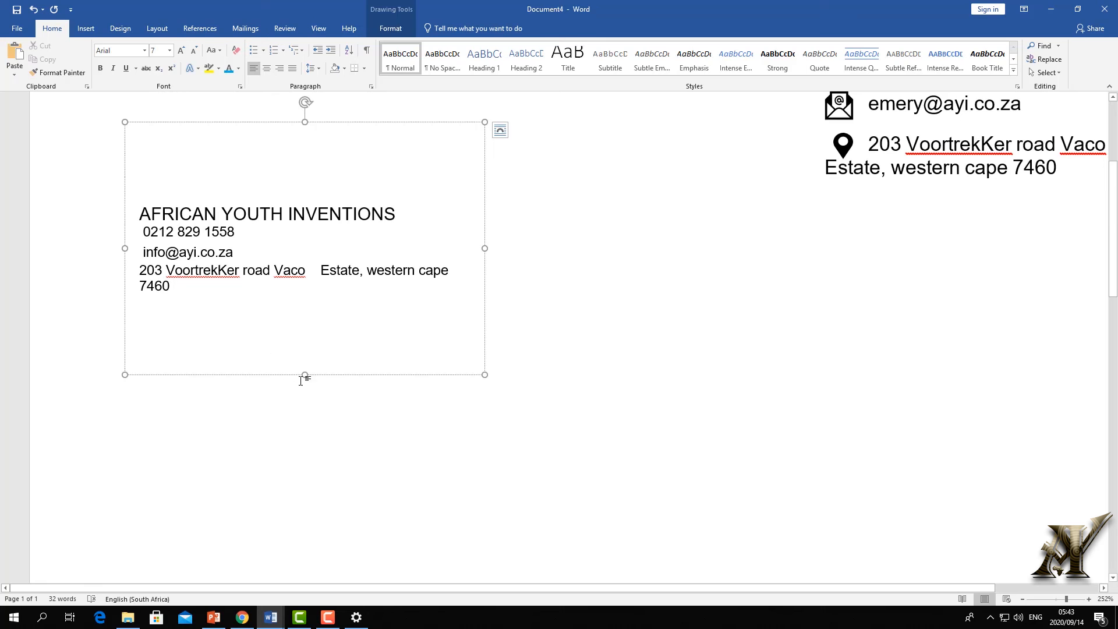
left_click_drag(304, 376, 309, 259)
left_click_drag(287, 122, 281, 170)
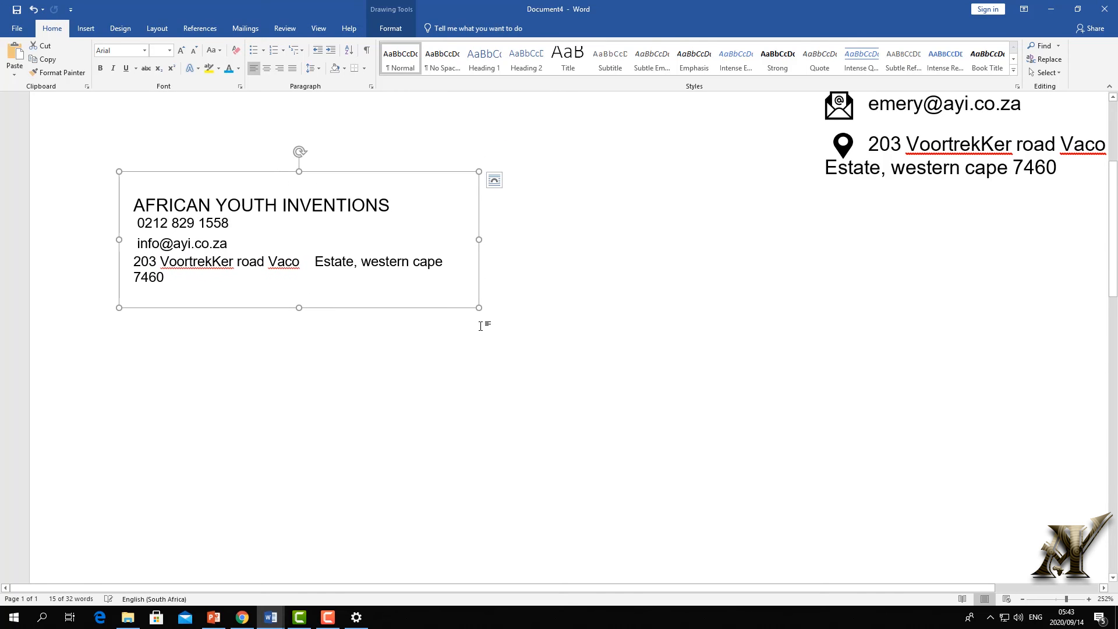
left_click(496, 303)
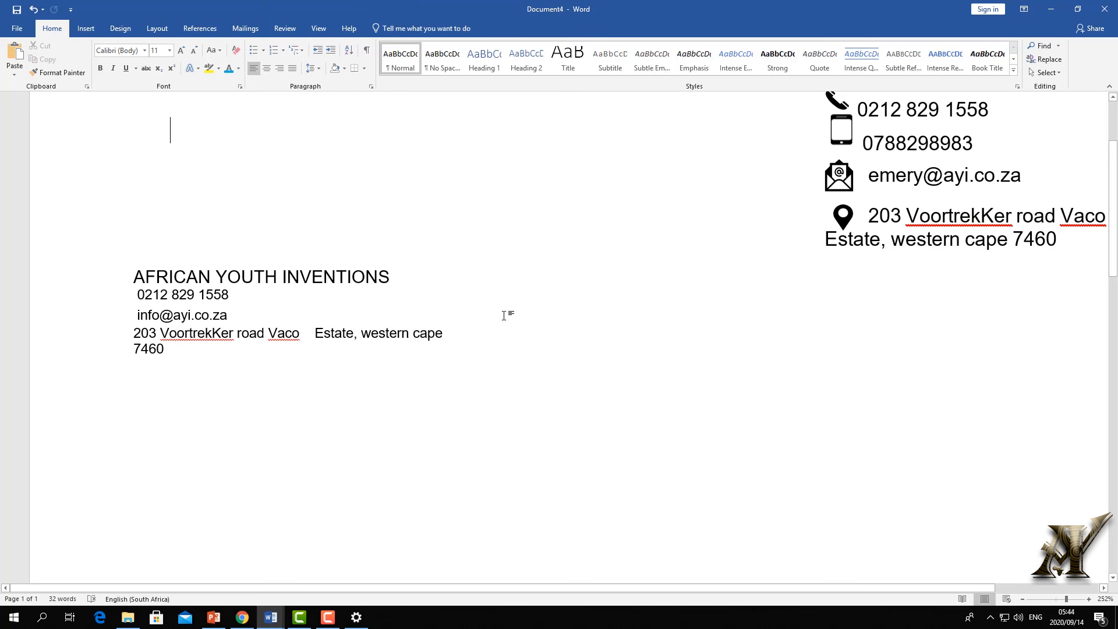
scroll(504, 315, "down", 18)
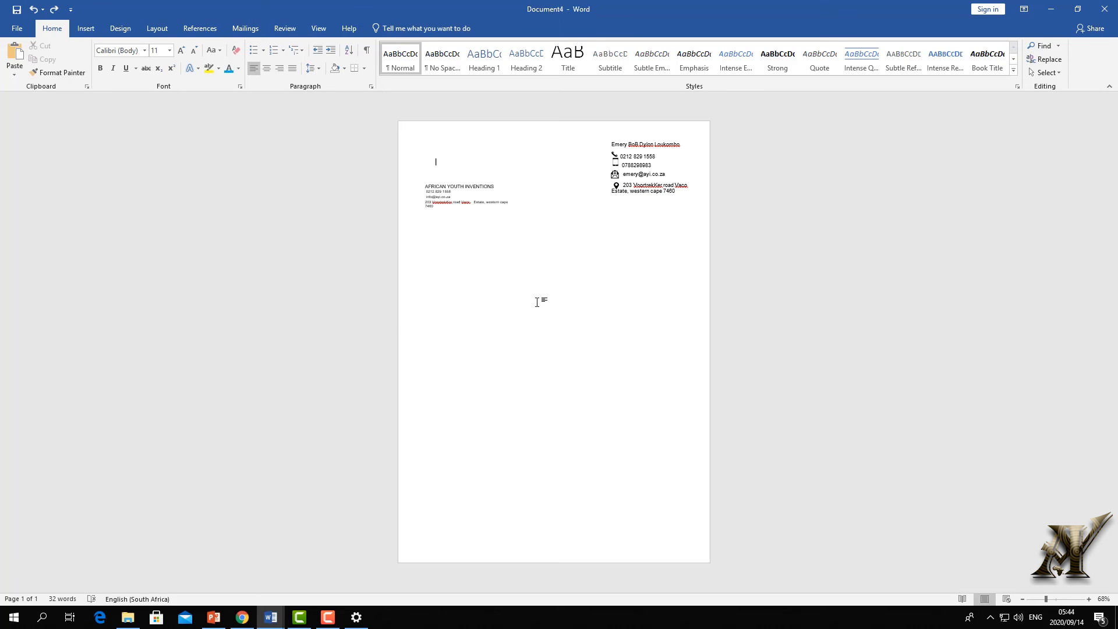
key("ctrl+a")
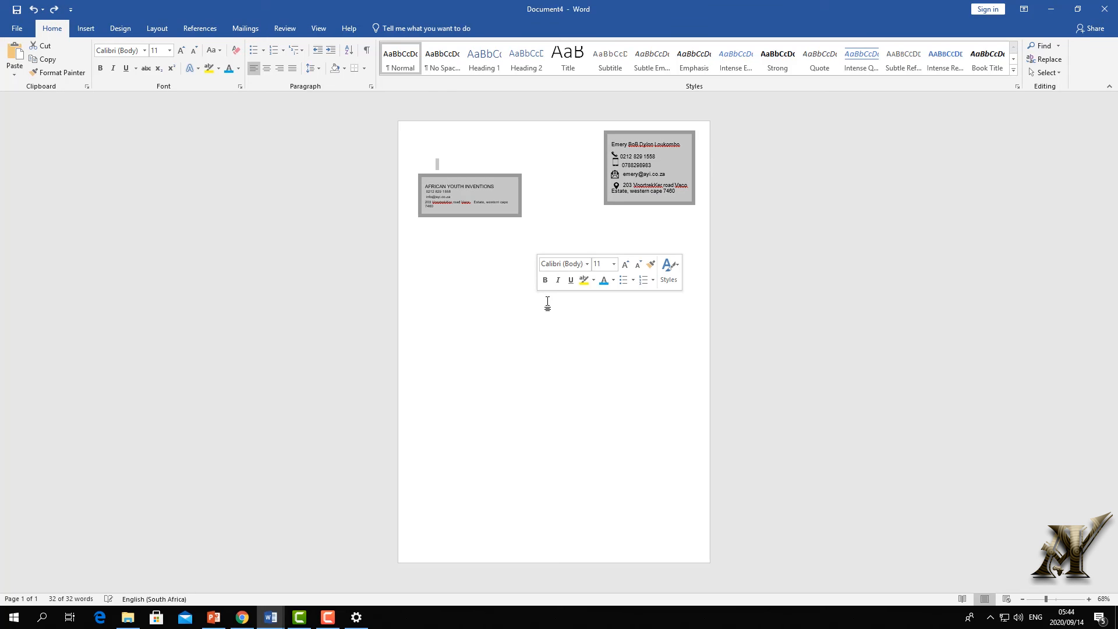
left_click(547, 304)
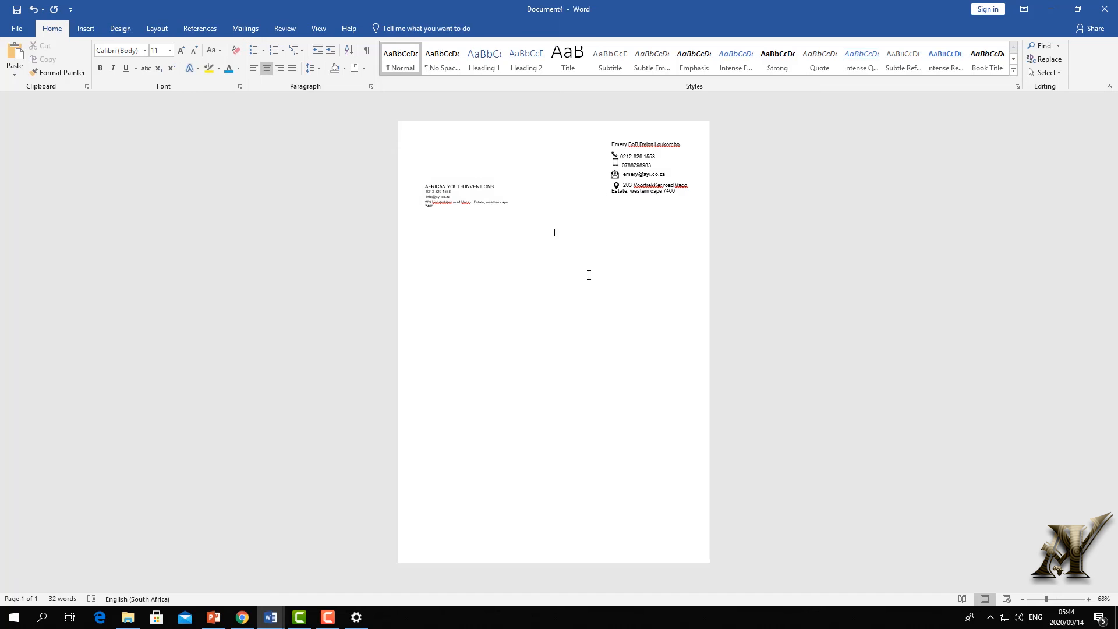
- Type a centred 'Employer letter' heading mid-page and make it bold and underlined
left_click(1066, 599)
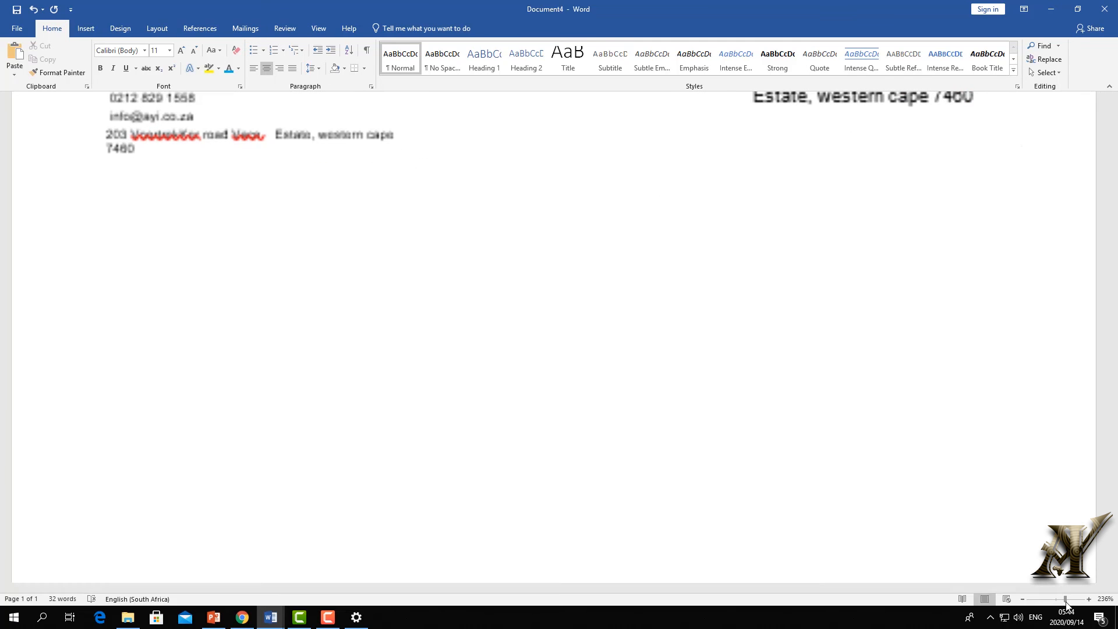
scroll(885, 463, "up", 5)
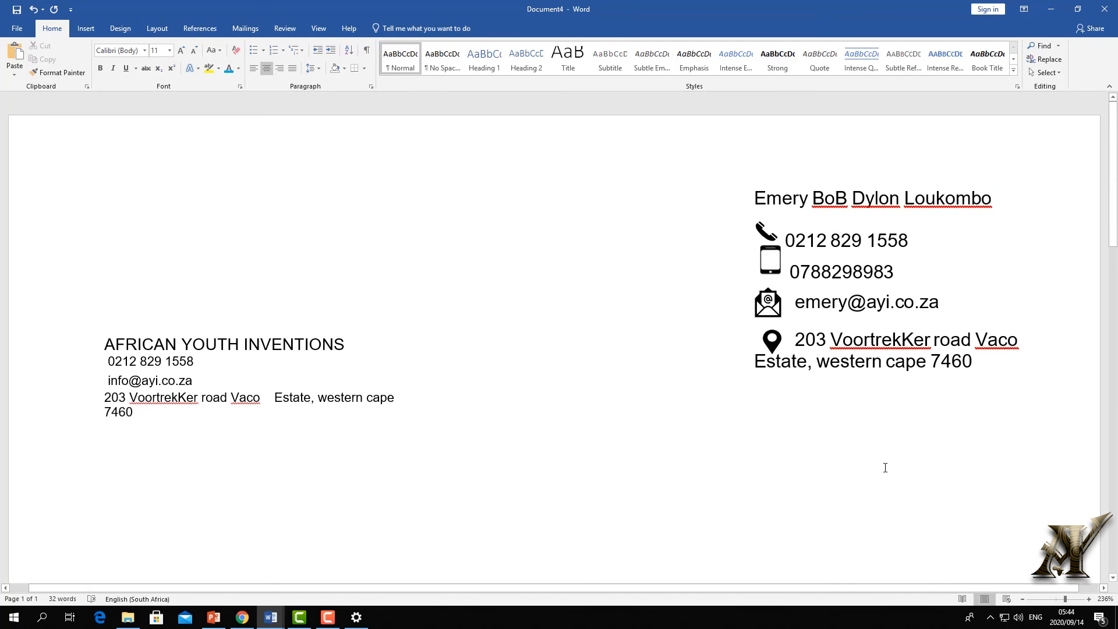
scroll(867, 498, "down", 2)
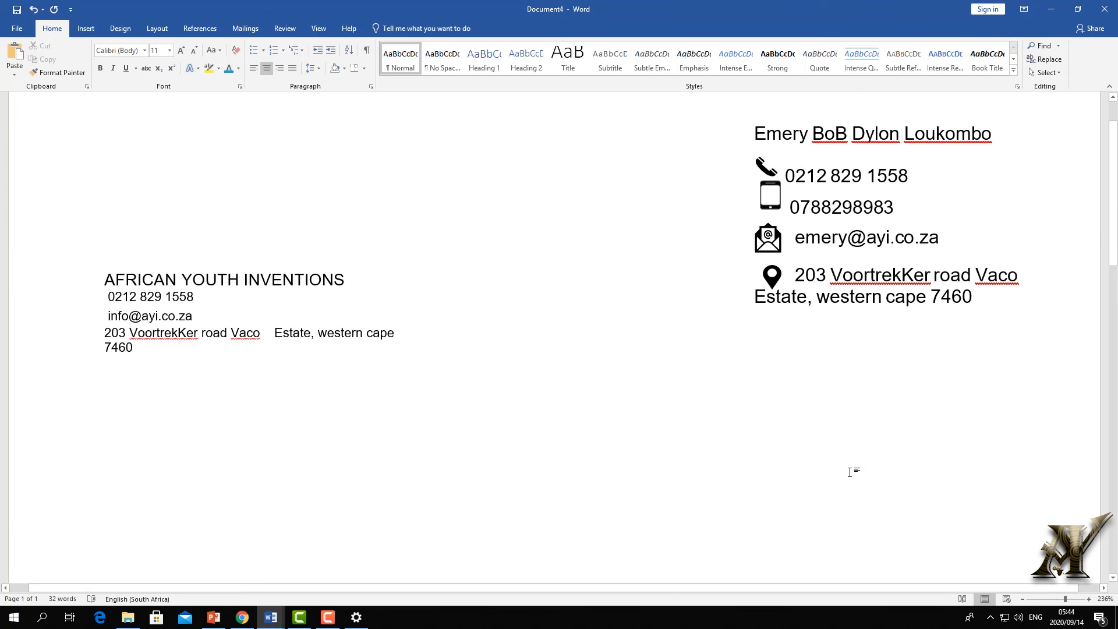
double_click(821, 466)
type("emplo")
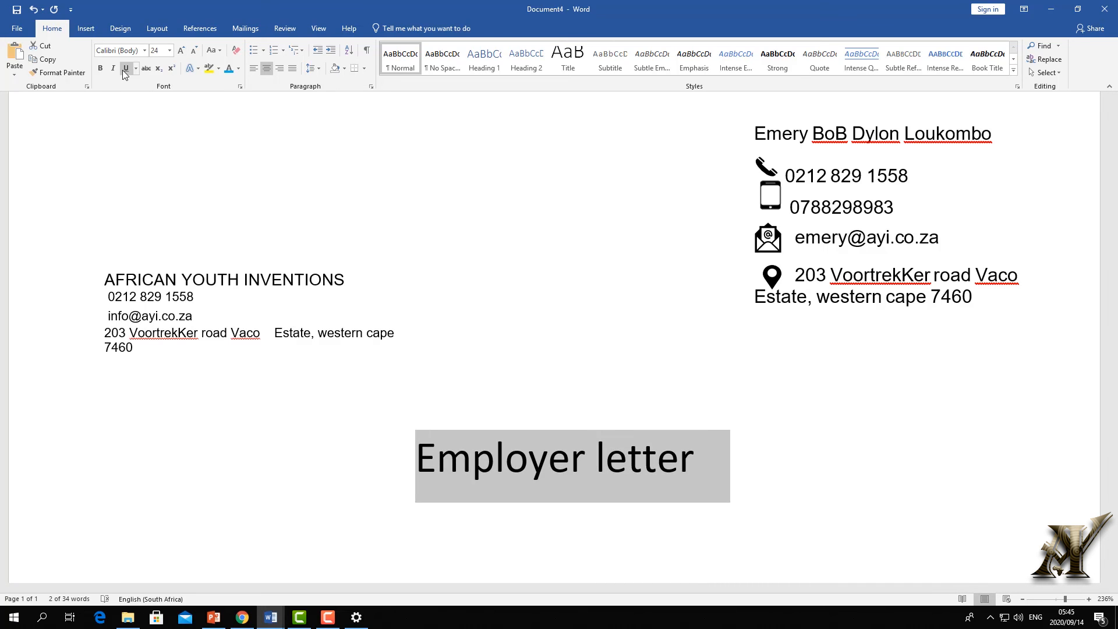
left_click(101, 70)
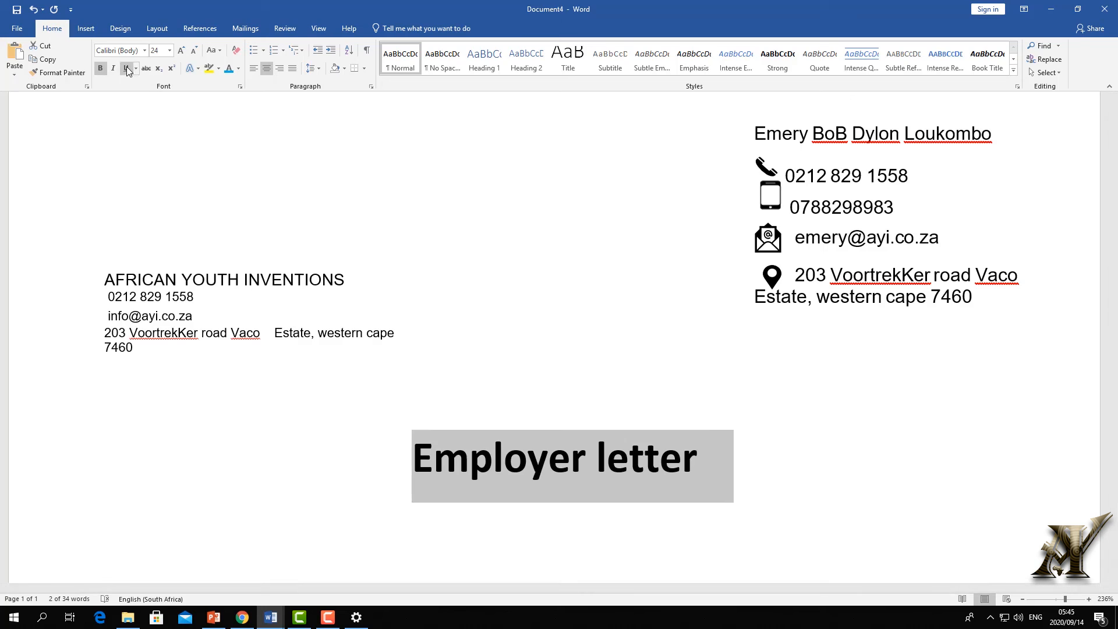
key("ctrl+u")
- Add one empty line above the Employer letter heading
left_click(474, 367)
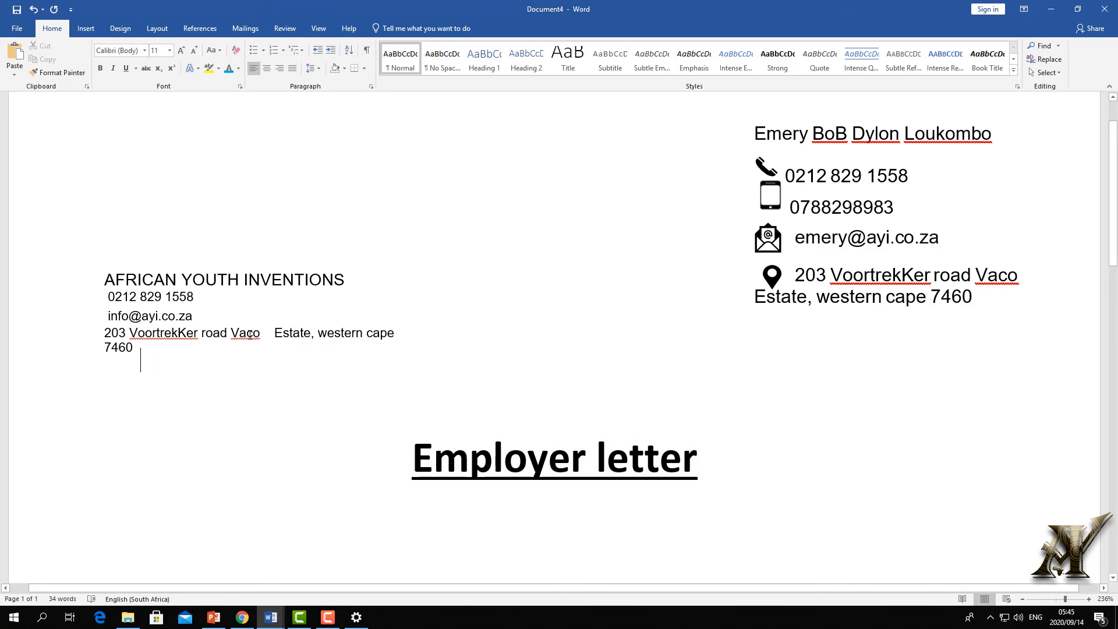
key("Return")
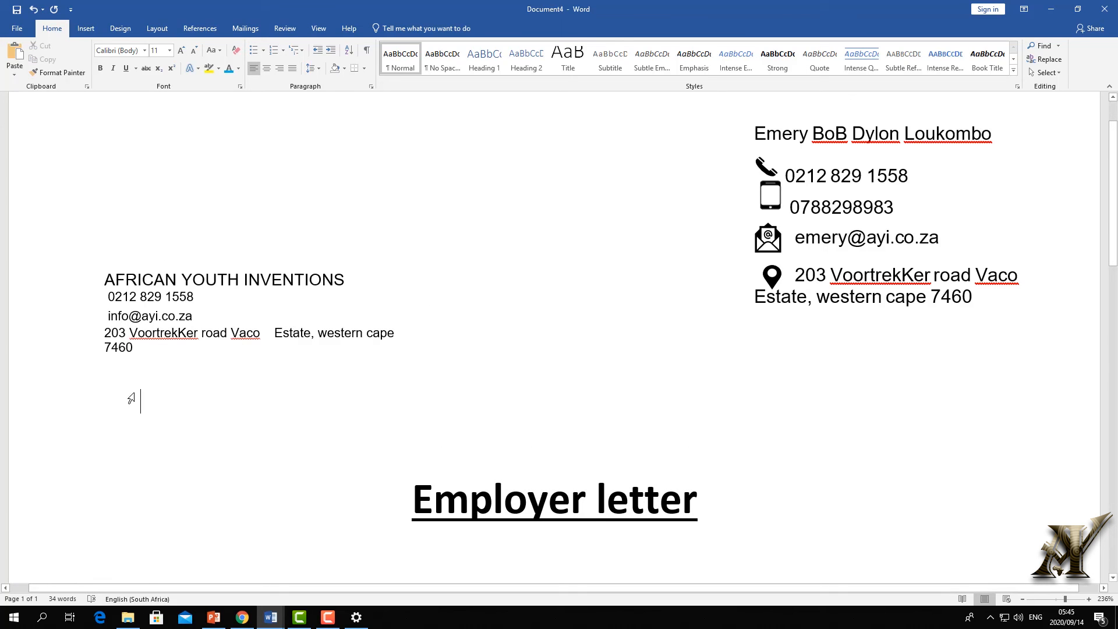
key("BackSpace")
key("Return")
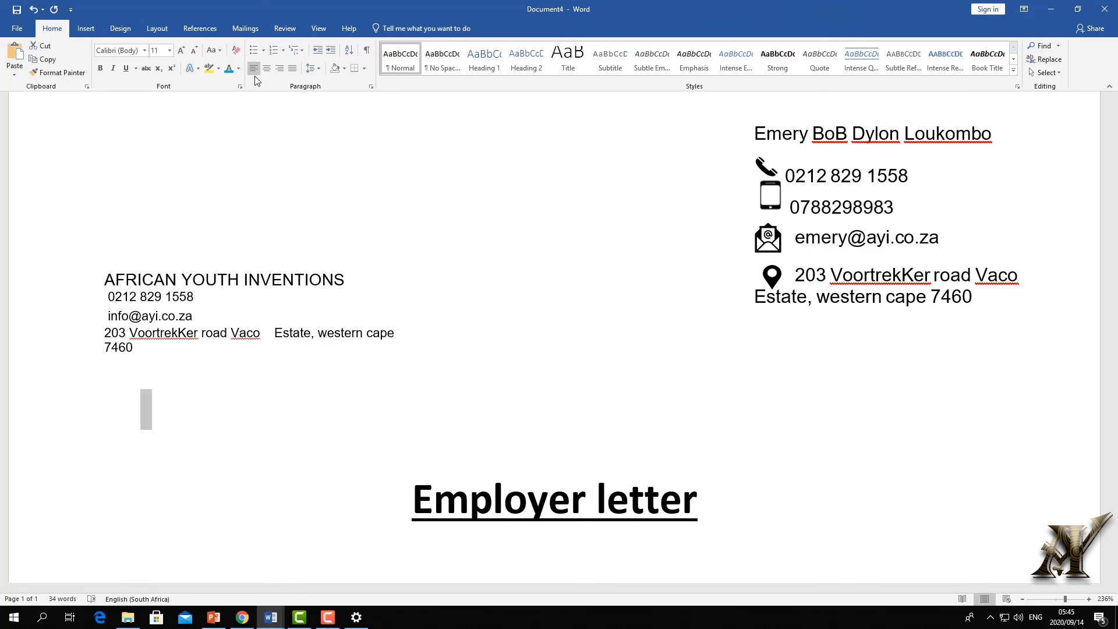
- Insert the date as 14 September 2020 via Date & Time, above the heading
left_click(86, 31)
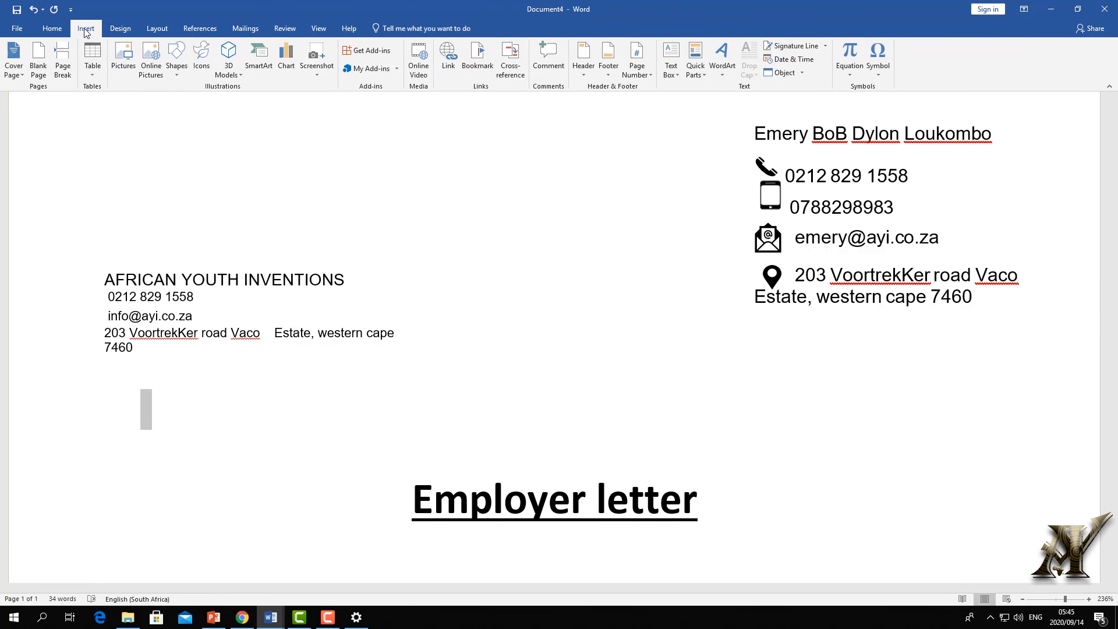
left_click(802, 66)
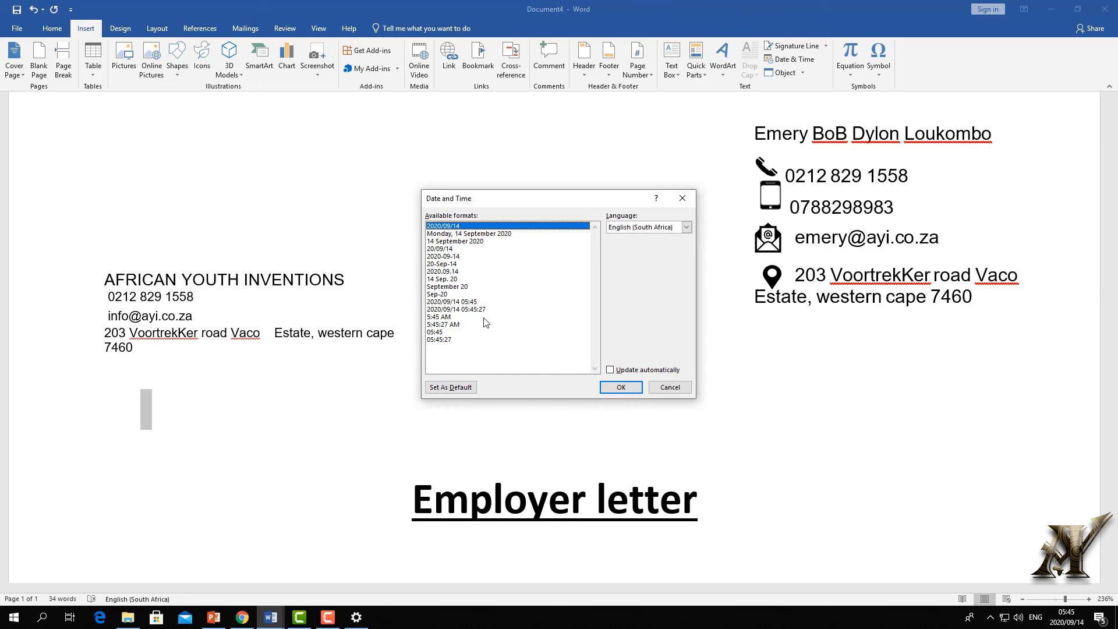
left_click(459, 241)
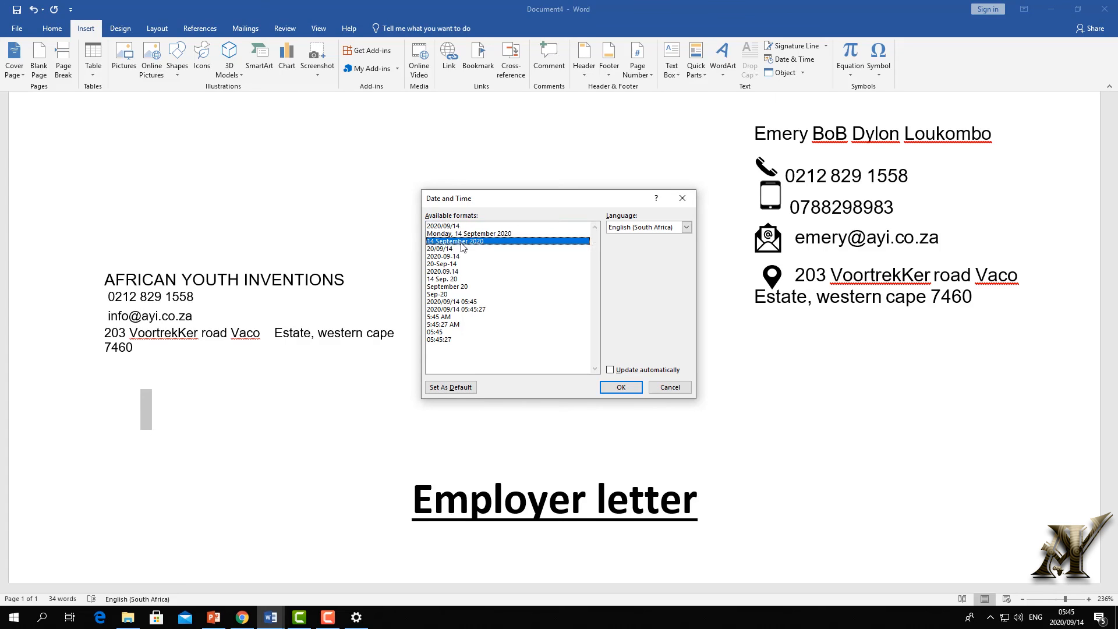
left_click(620, 388)
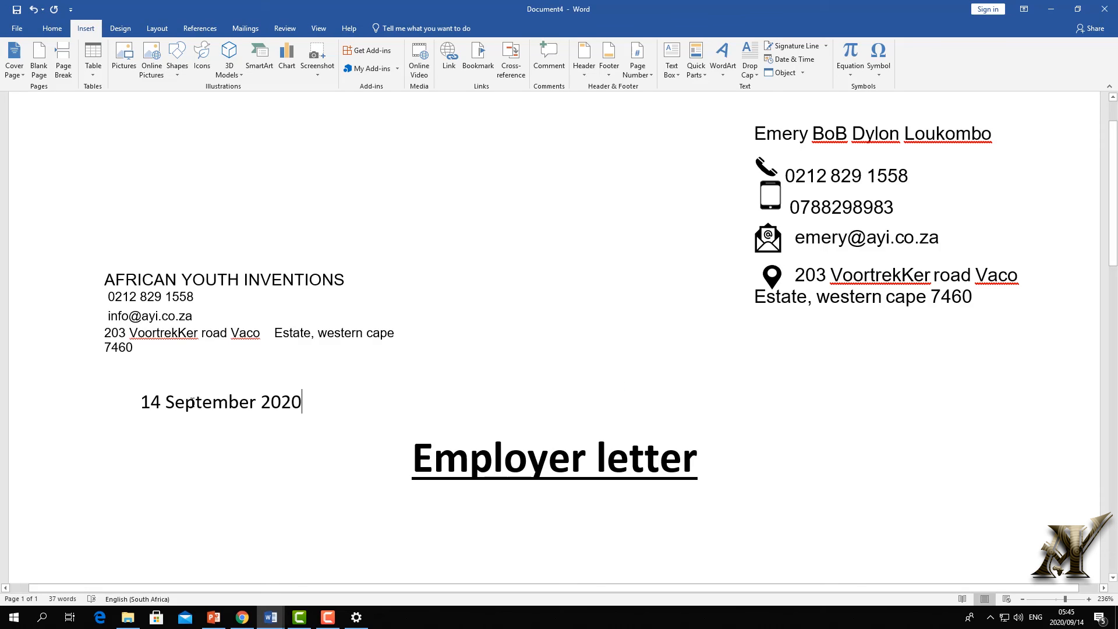
left_click_drag(303, 411, 87, 385)
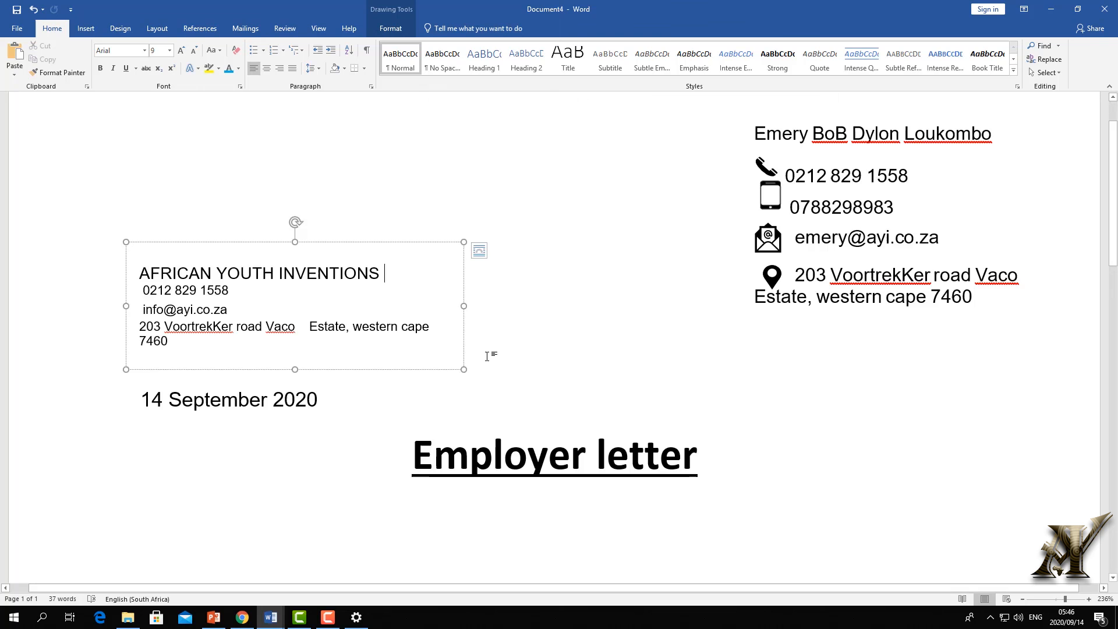
- Retype the heading as 'to whom it may concern', fixing the typo
scroll(532, 289, "down", 4)
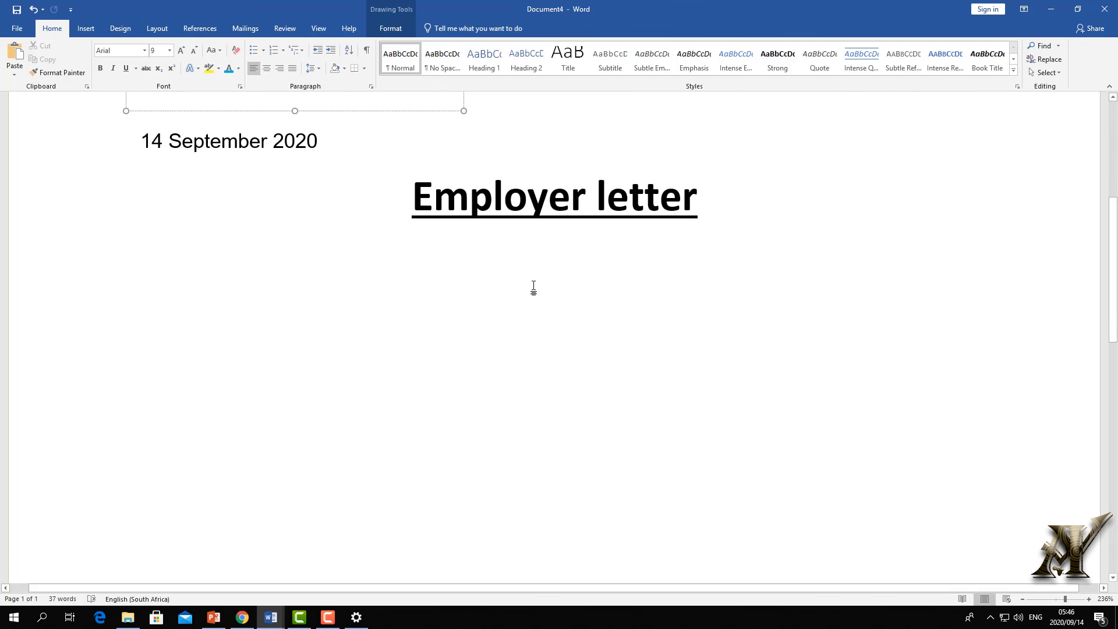
scroll(601, 421, "up", 5)
left_click(600, 421)
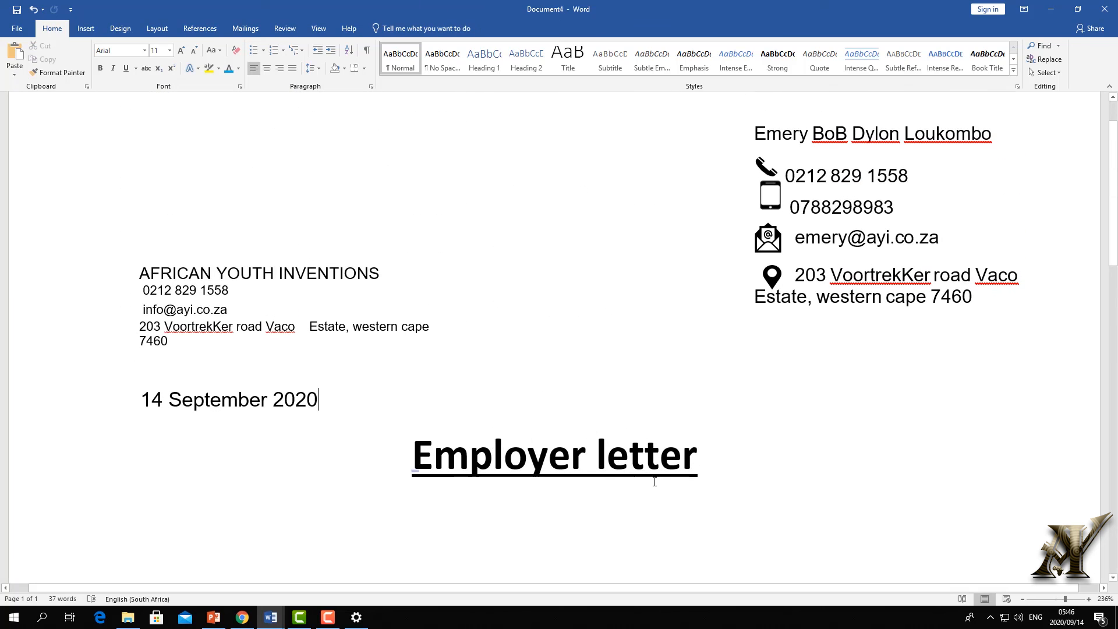
left_click(702, 457)
left_click_drag(632, 466, 377, 459)
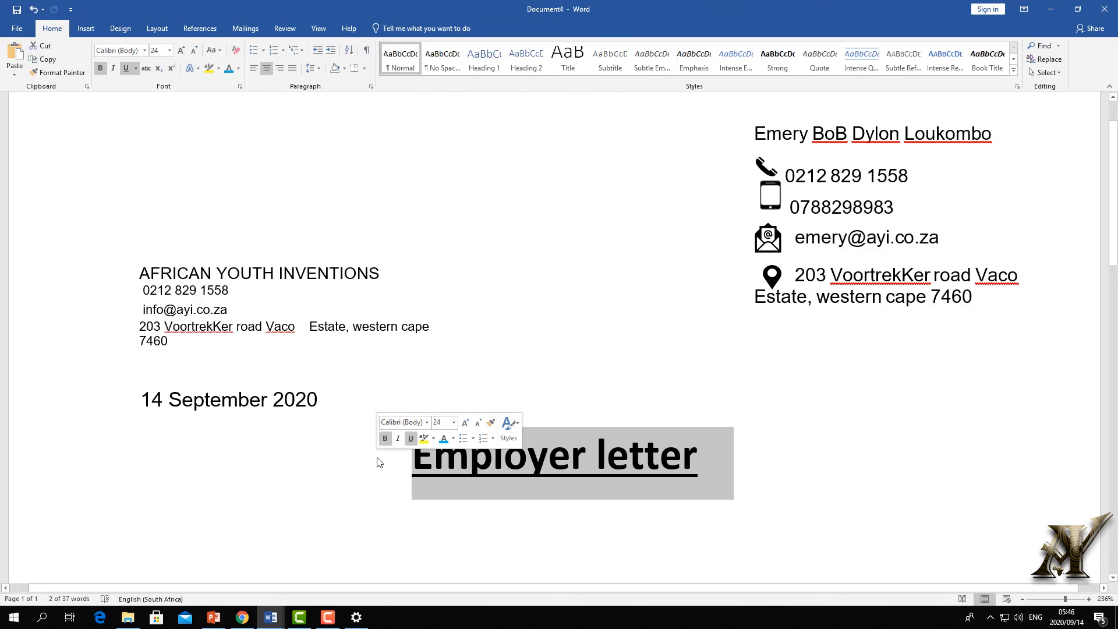
type("to wh")
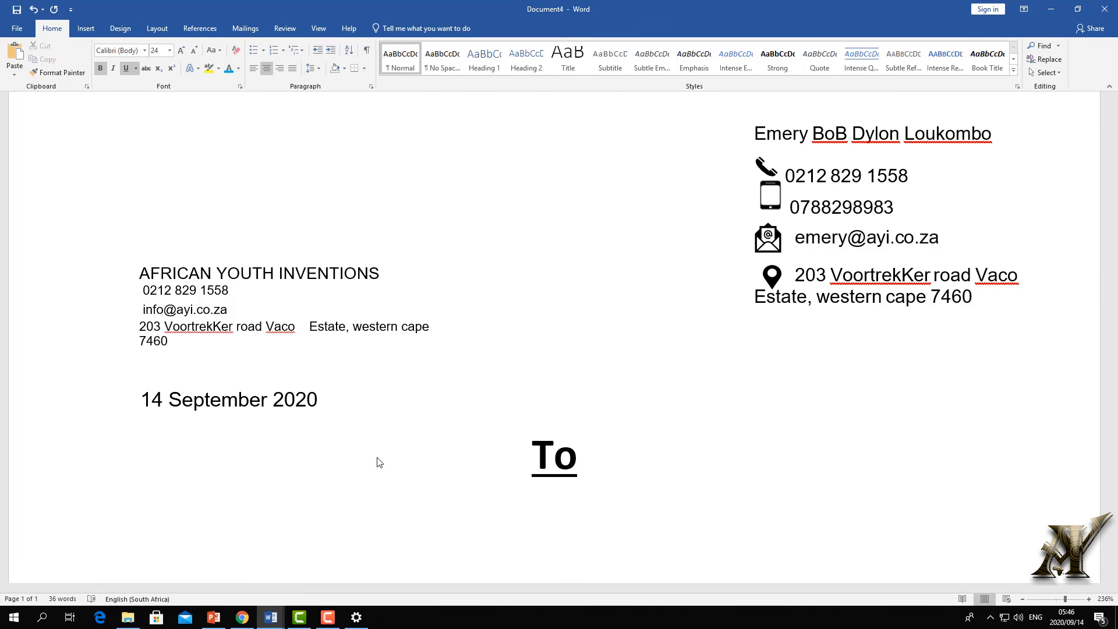
type("om it")
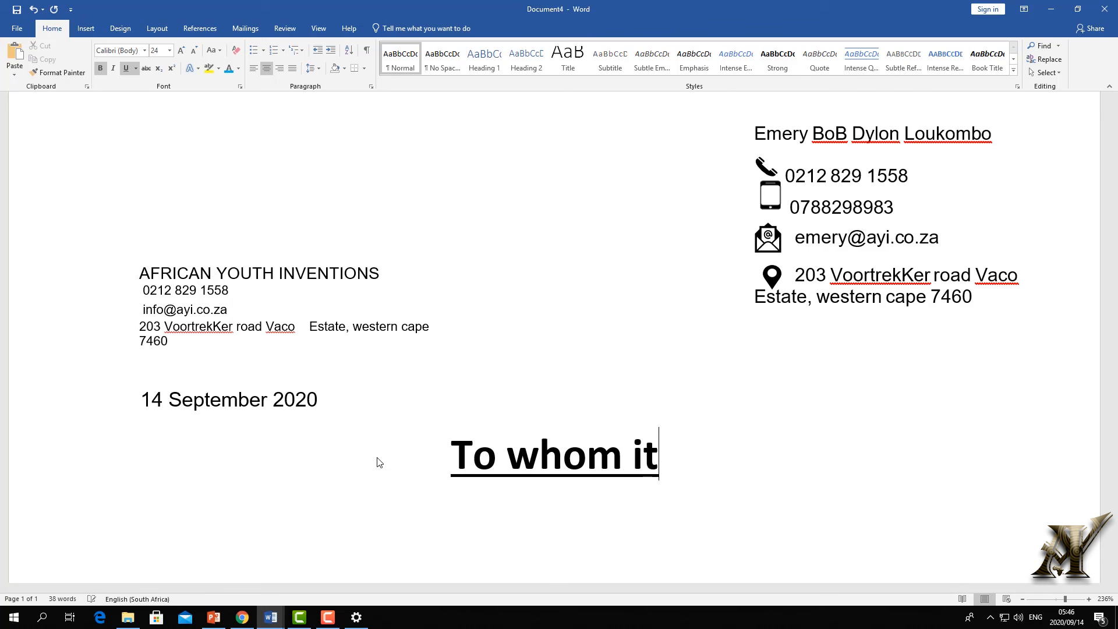
type(" may co")
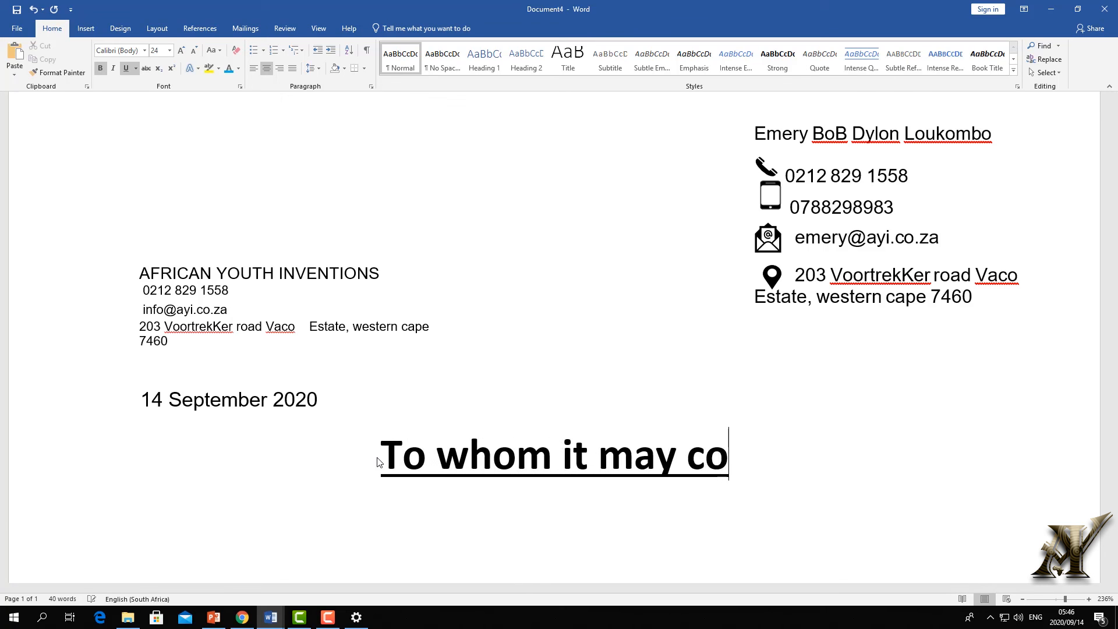
type("ncerm")
key("BackSpace")
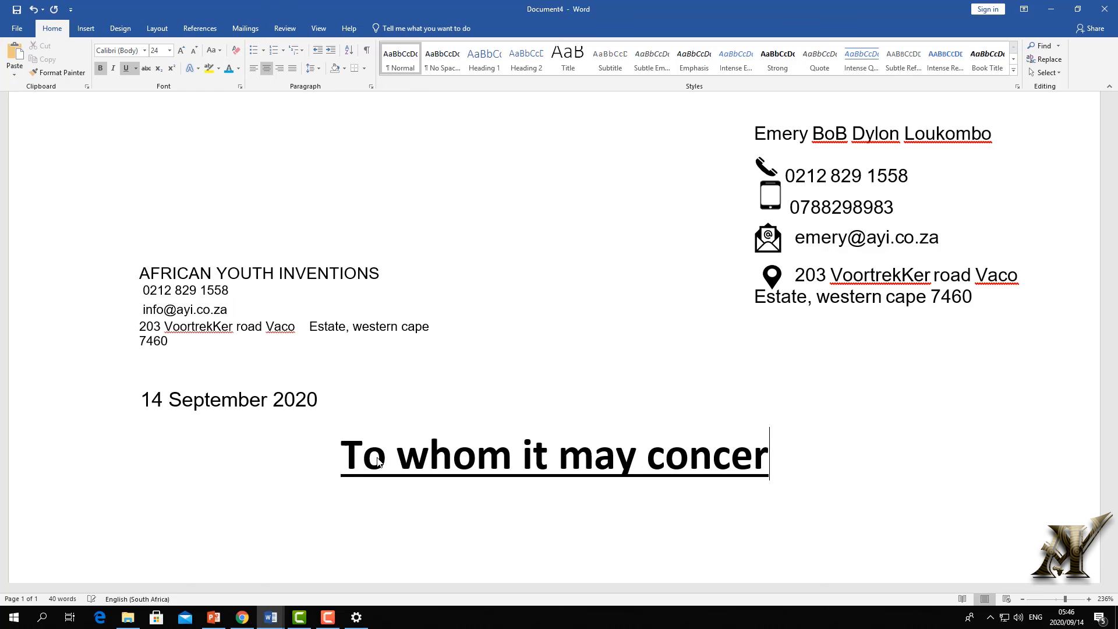
type("n")
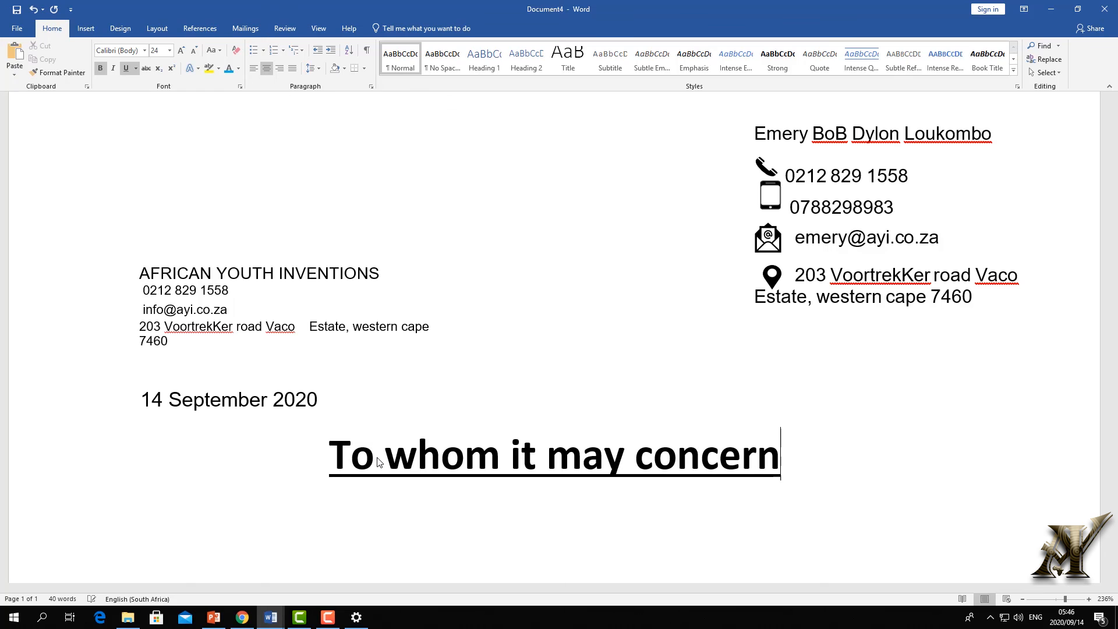
- Add a blank line above the heading, then select both and delete them
left_click(328, 445)
key("Return")
scroll(468, 423, "down", 3)
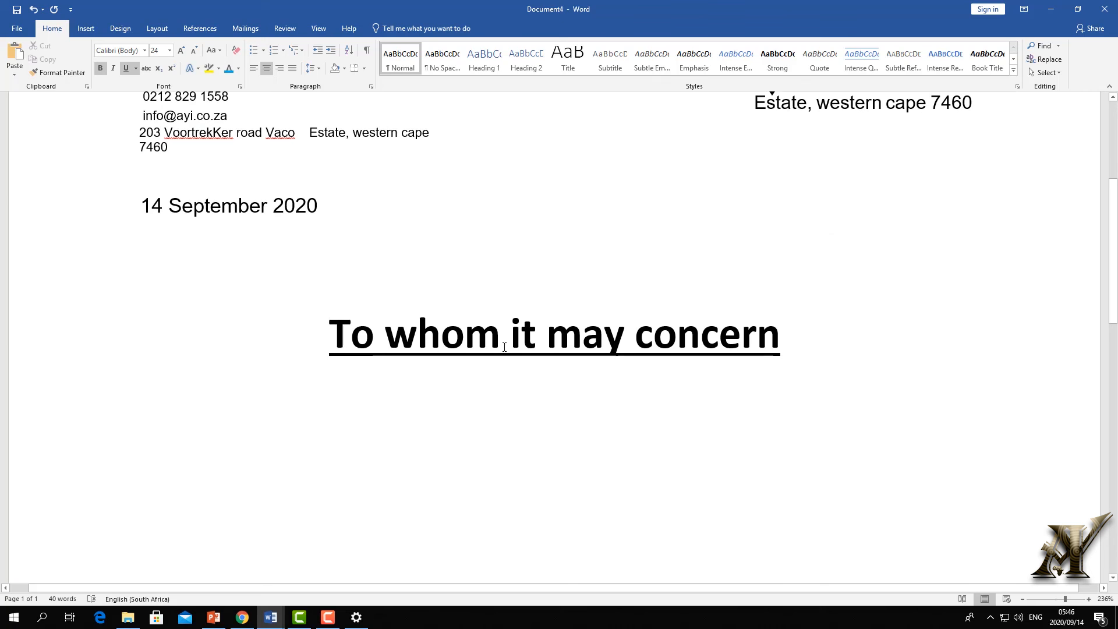
left_click(821, 343)
left_click(287, 439)
left_click_drag(803, 361, 329, 353)
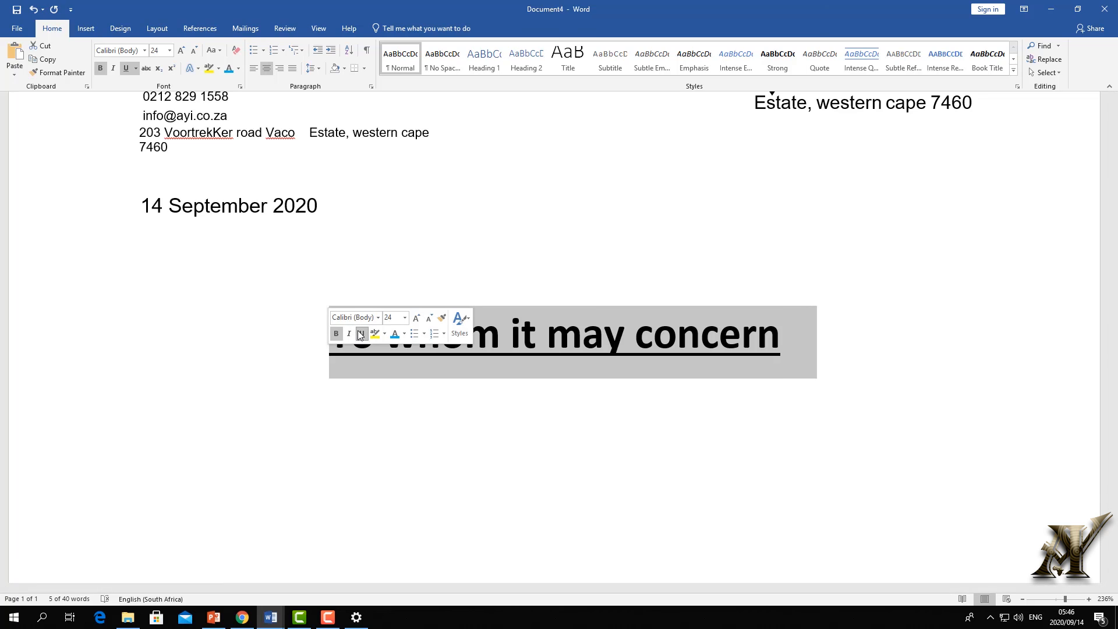
key("Delete")
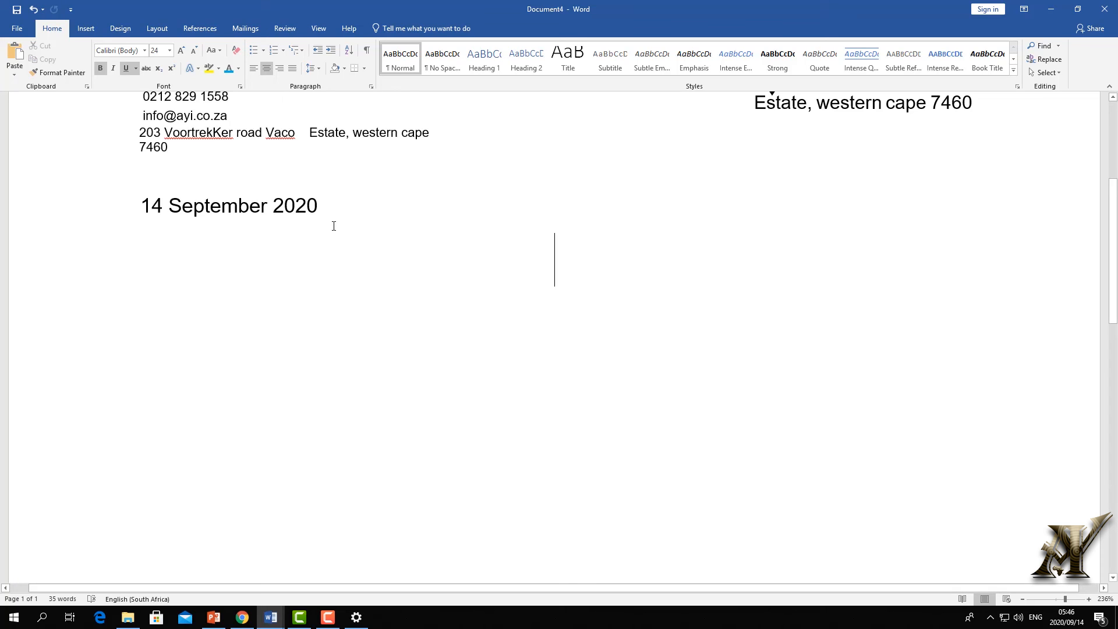
- Below the date, type 'Dear sir/madam', then trim it back to 'Dear'
left_click(337, 220)
key("Return")
key("Return")
type("Dear ")
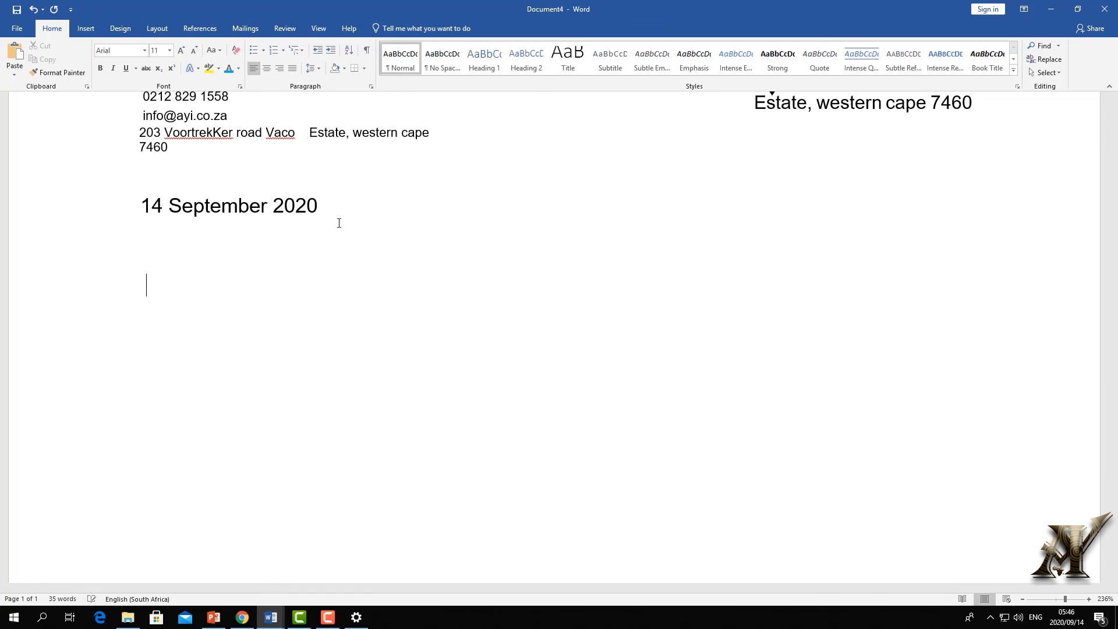
type("sir/")
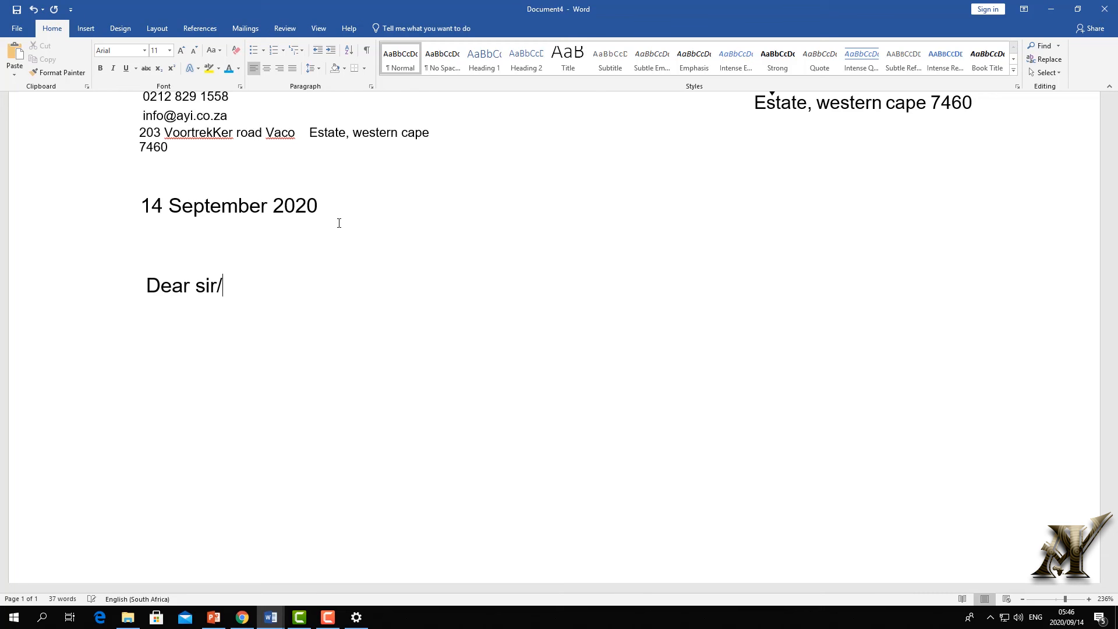
type("maf")
key("BackSpace")
type("dam")
key("BackSpace")
key("BackSpace")
key("BackSpace")
key("BackSpace")
key("BackSpace")
key("BackSpace")
key("BackSpace")
key("BackSpace")
key("BackSpace")
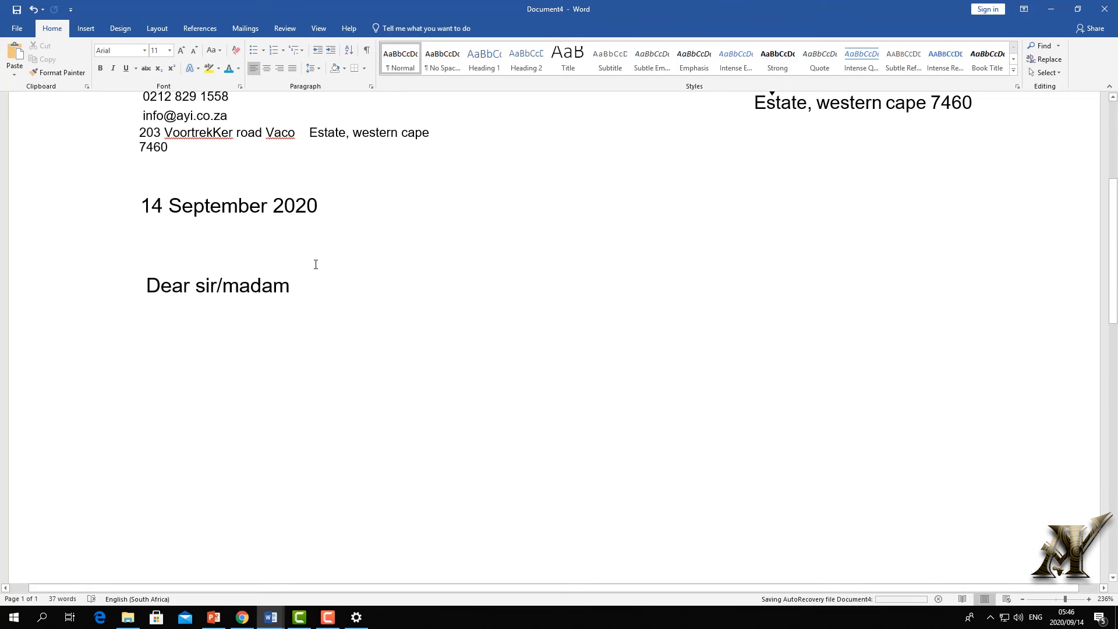
key("BackSpace")
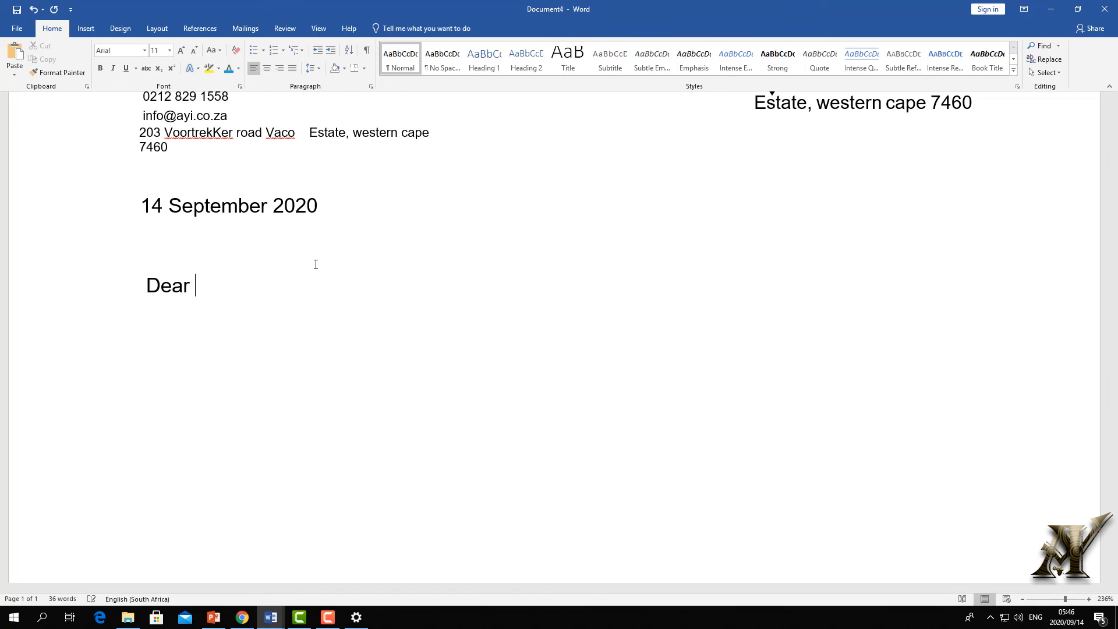
- Complete the salutation with 'Mr.' and the recipient's surname, fixing typos and capitalising the M
type("mr. locksb")
key("BackSpace")
type("oon")
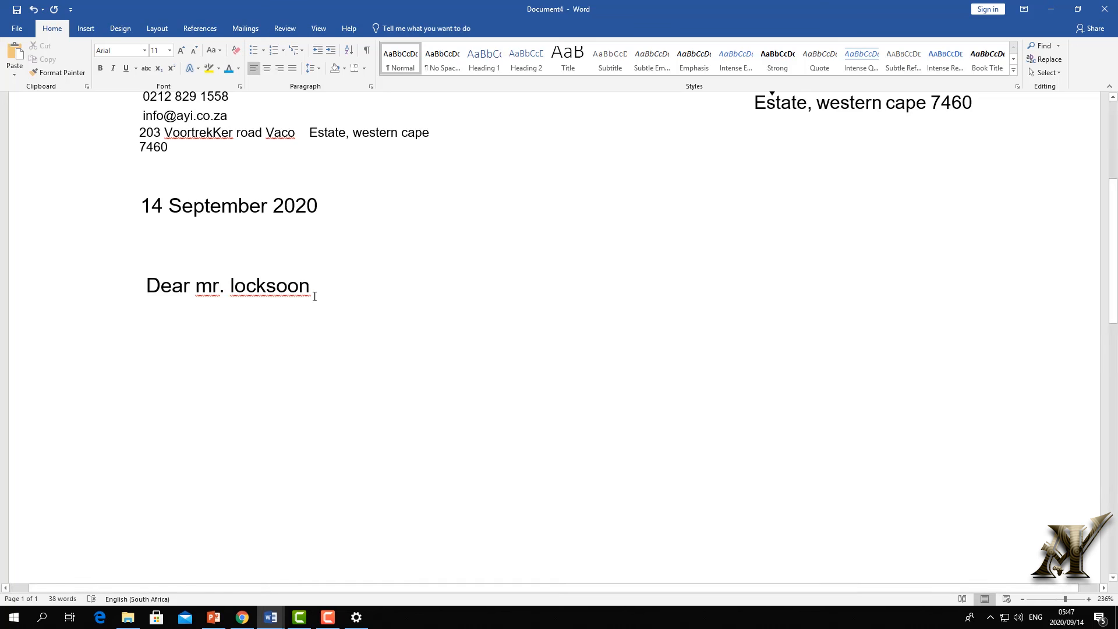
left_click(299, 285)
key("BackSpace")
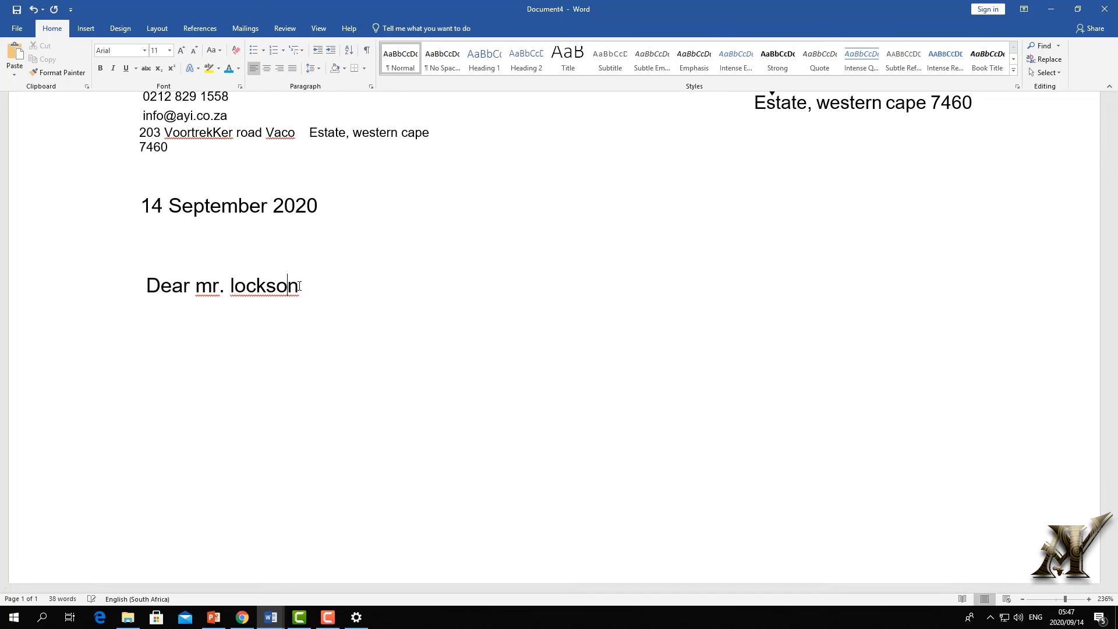
left_click(337, 289)
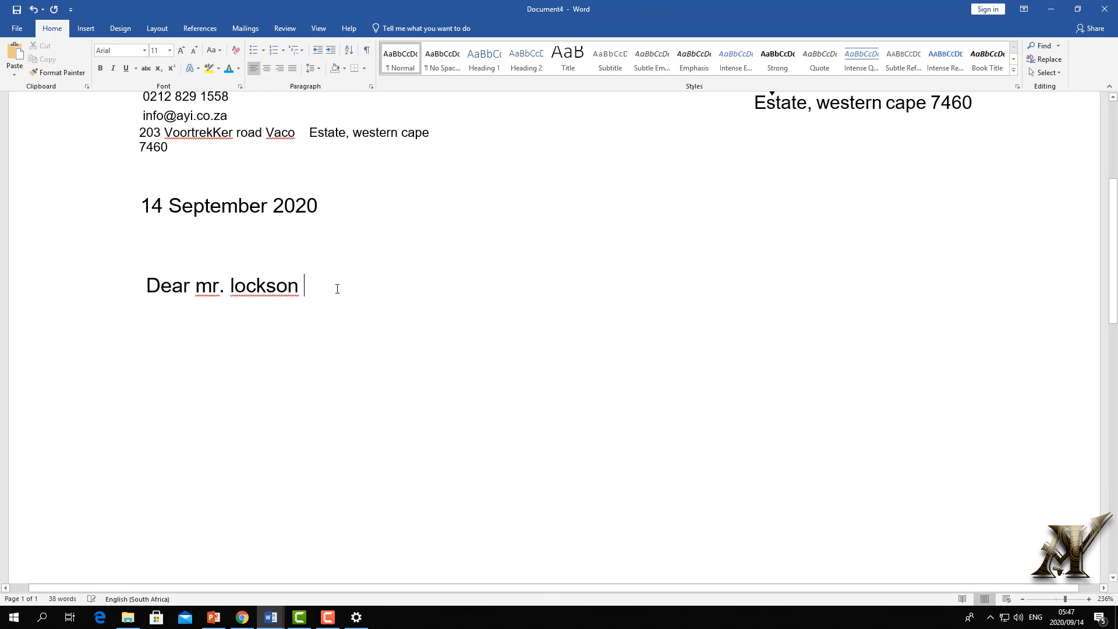
left_click(213, 285)
key("BackSpace")
type("M")
- Delete the salutation line and set the 'To whom it may concern' heading to size 14
left_click_drag(342, 295, 125, 285)
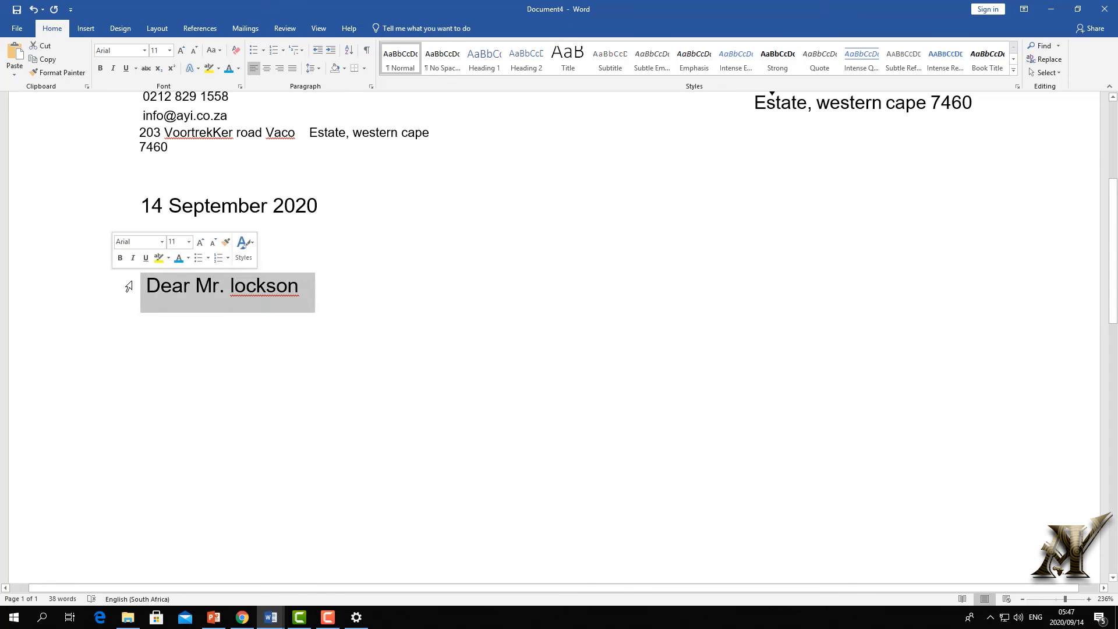
key("BackSpace")
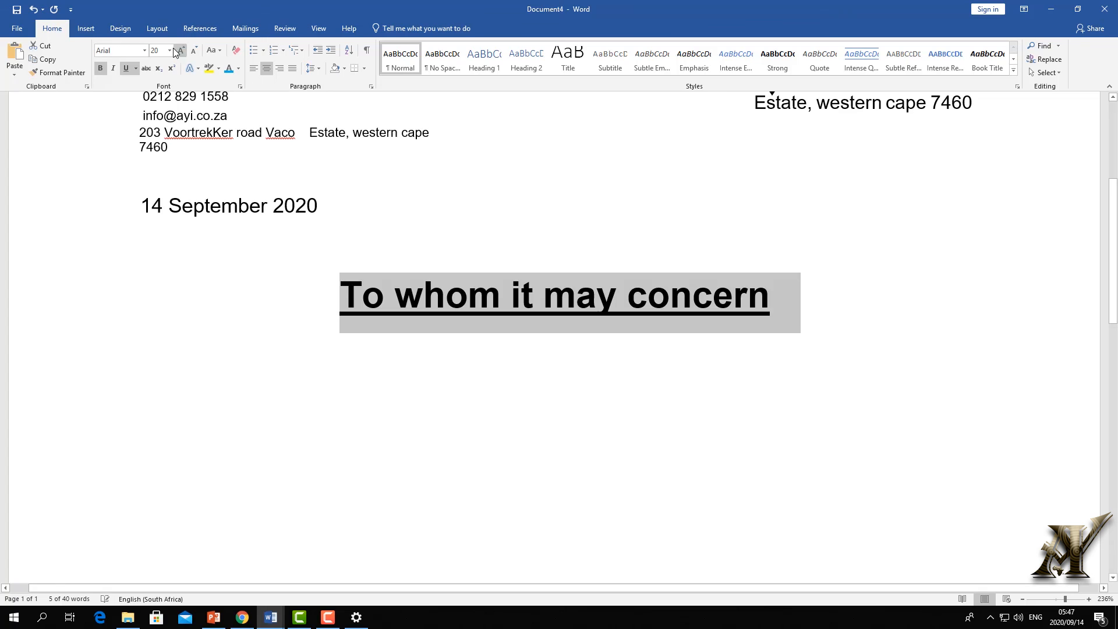
left_click(169, 50)
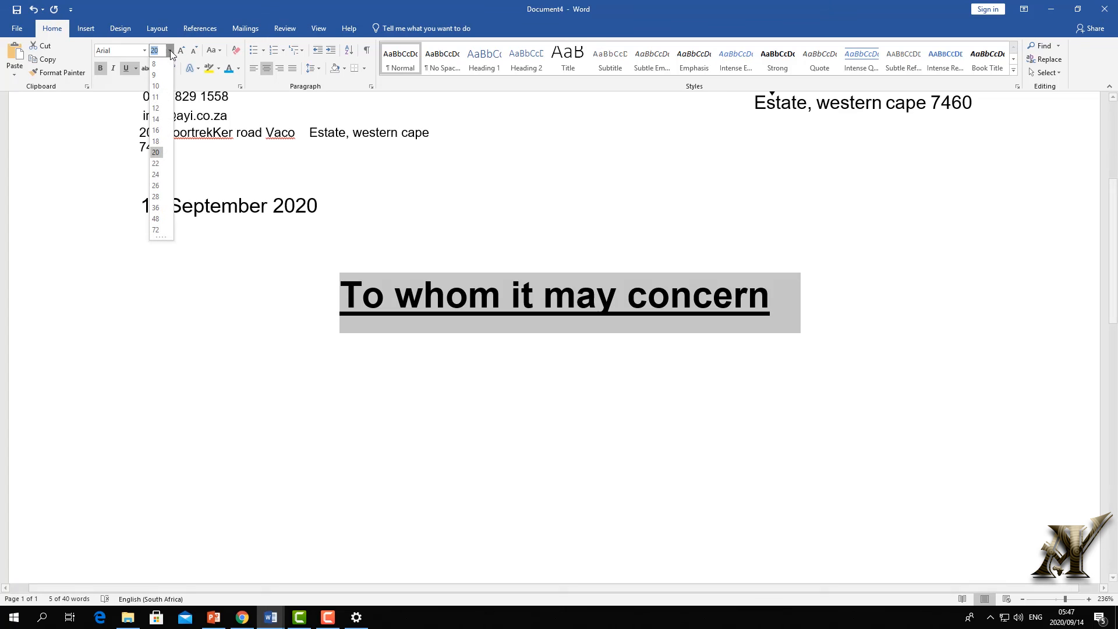
left_click(160, 121)
left_click(271, 337)
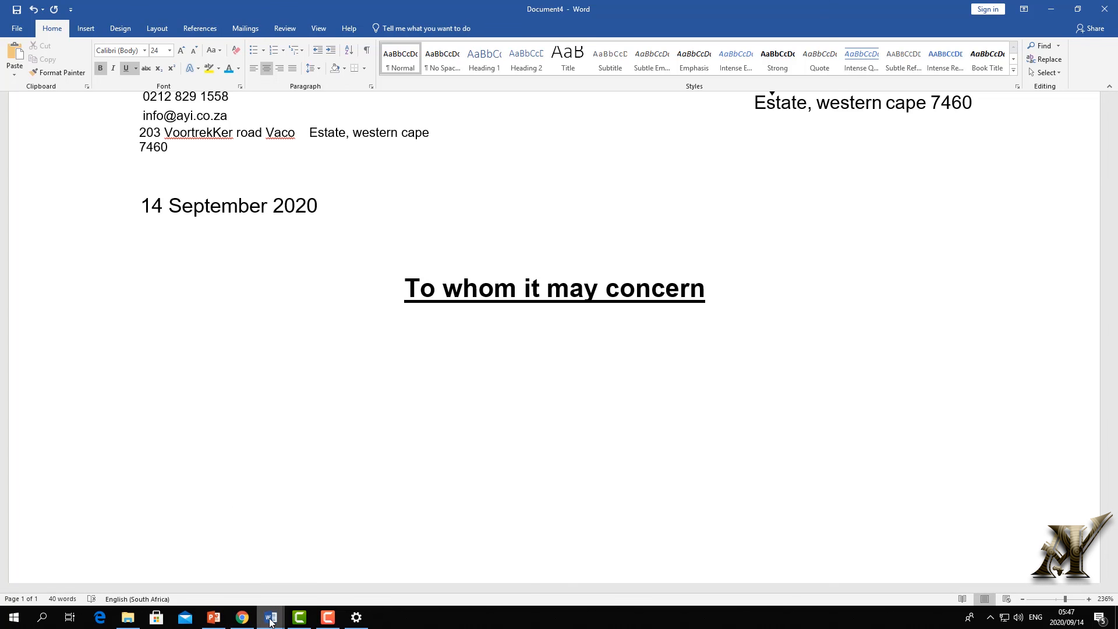
- Bring the letter document to the front and select its whole text
mouse_move(270, 616)
left_click(99, 573)
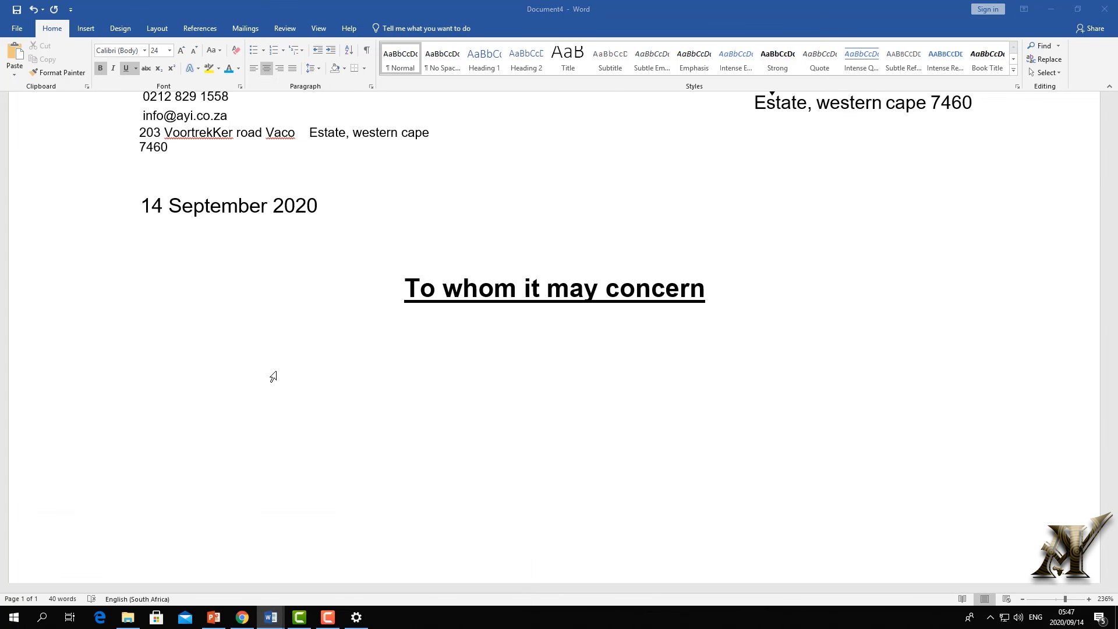
left_click_drag(477, 376, 379, 195)
- Copy the letter text and bring it in below the heading
right_click(438, 247)
left_click(428, 238)
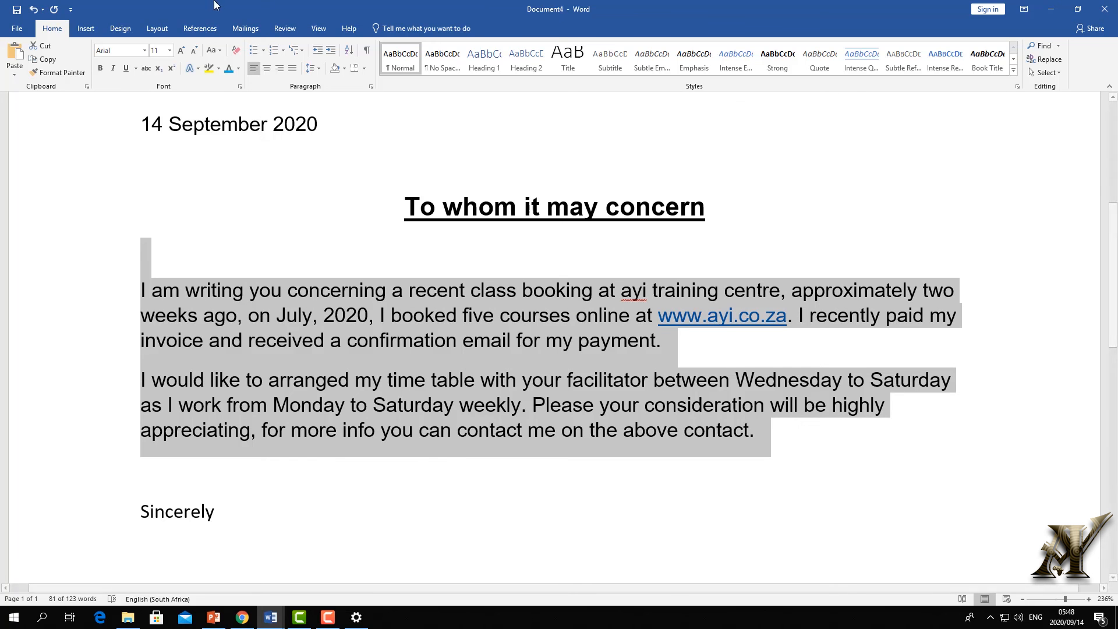
left_click(363, 271)
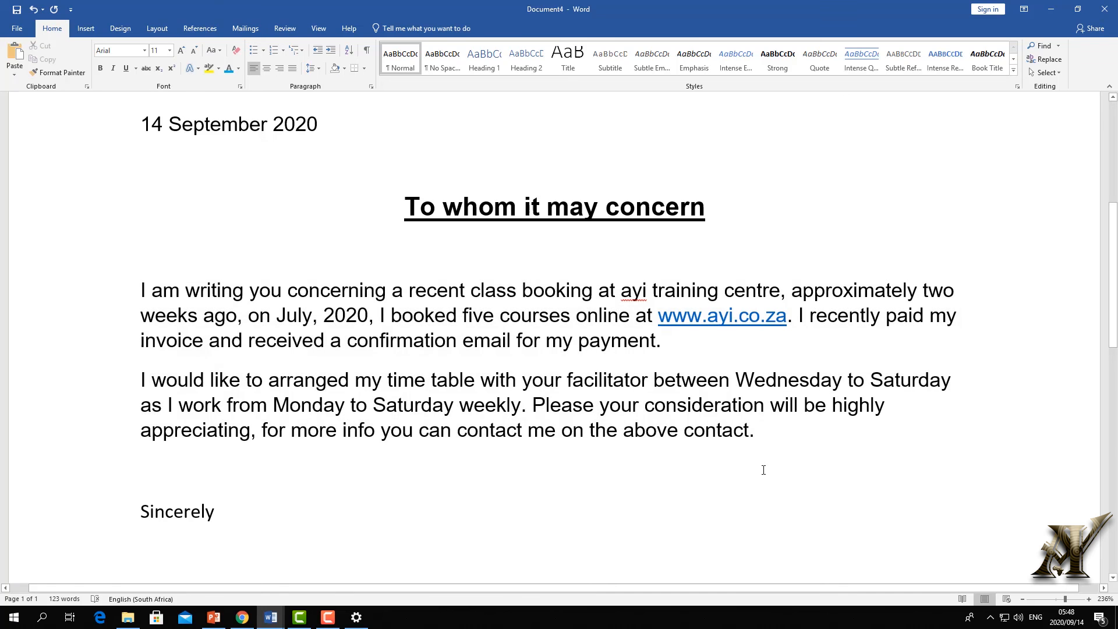
- Keep both body paragraphs in Arial and make them justified
left_click_drag(763, 470, 103, 254)
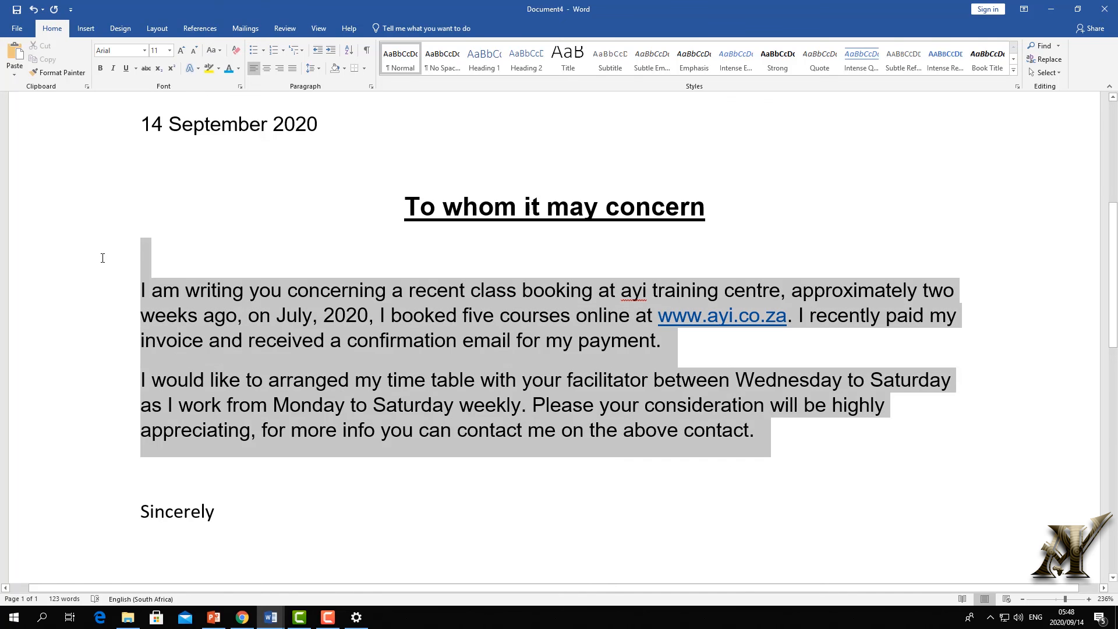
left_click(145, 51)
left_click(114, 118)
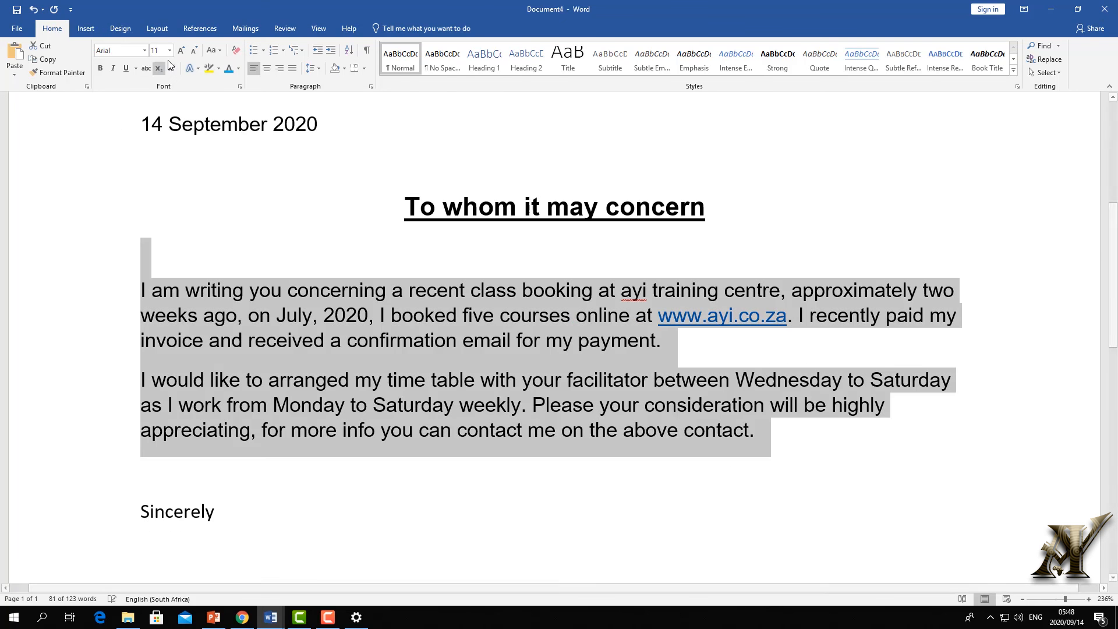
left_click(169, 51)
left_click(291, 69)
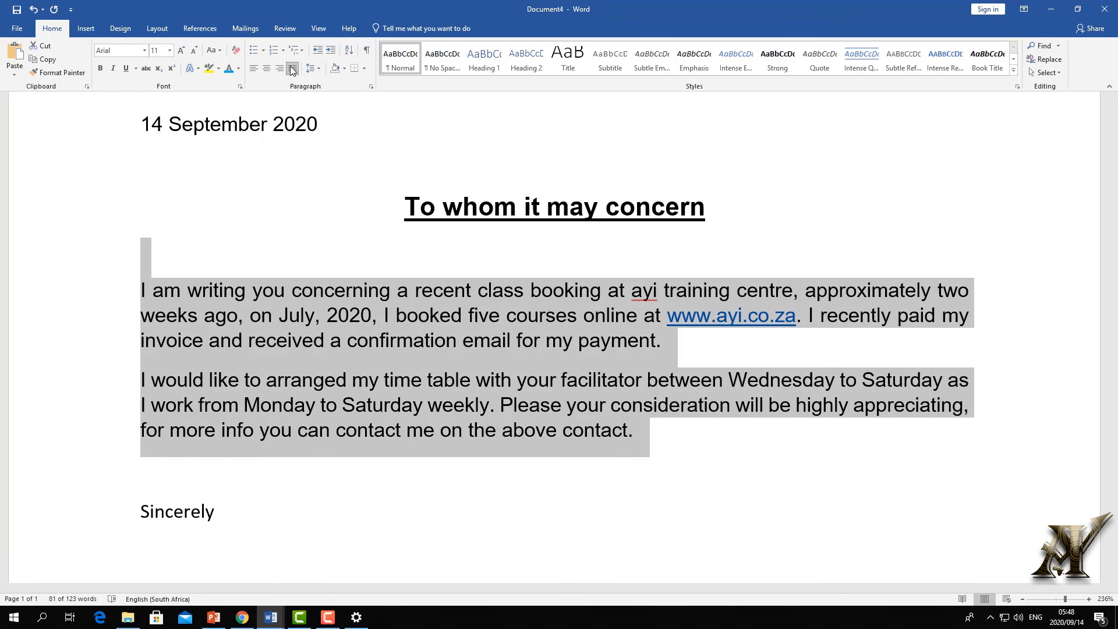
left_click(292, 69)
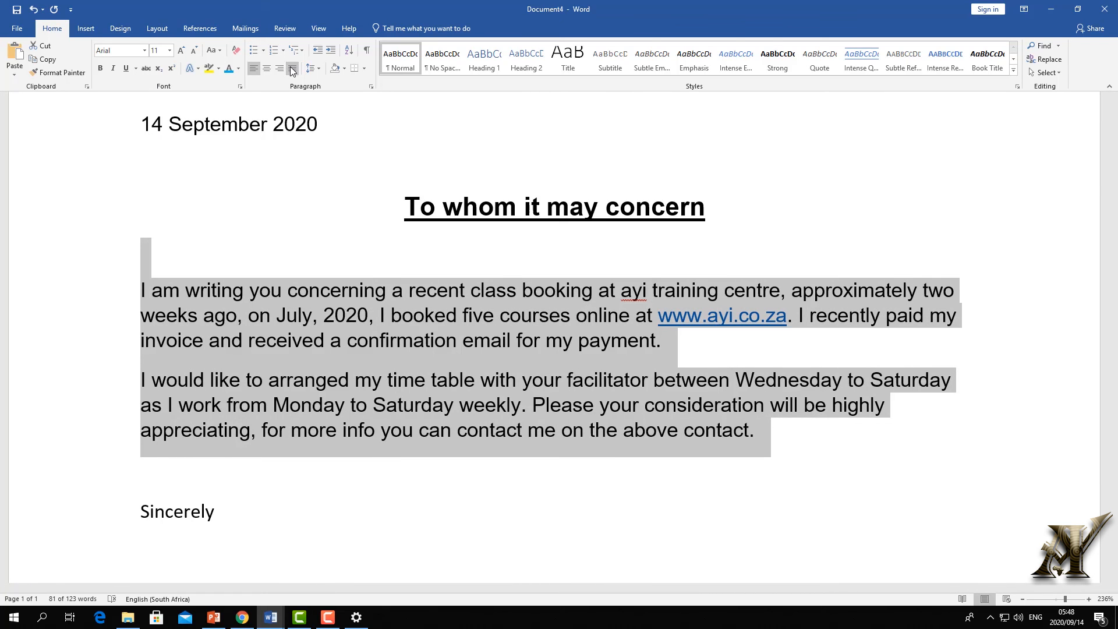
left_click(292, 70)
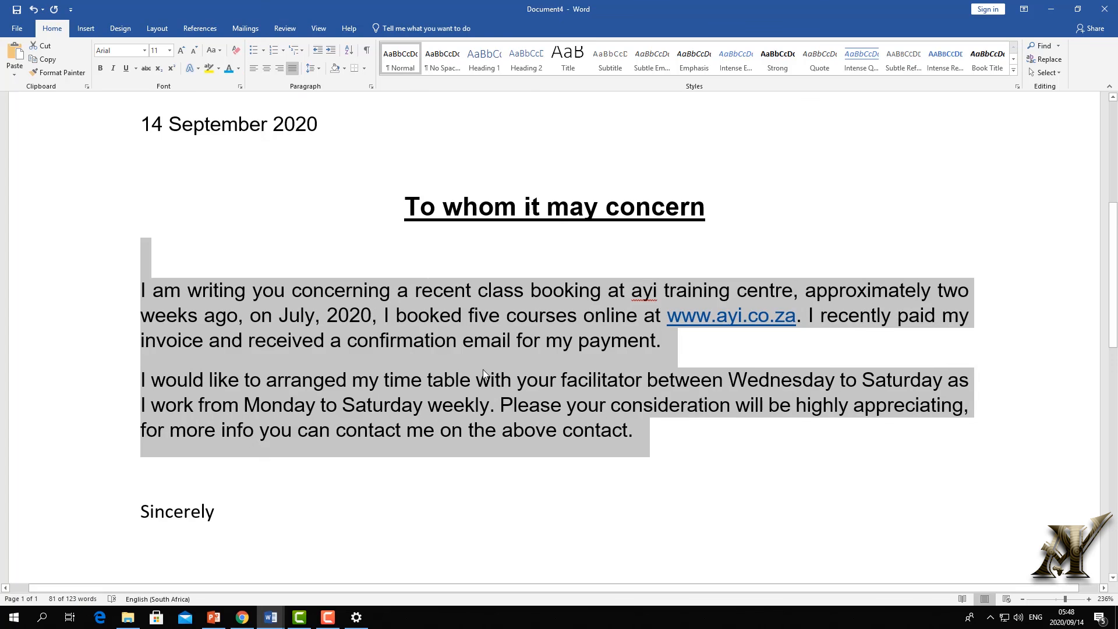
left_click(722, 335)
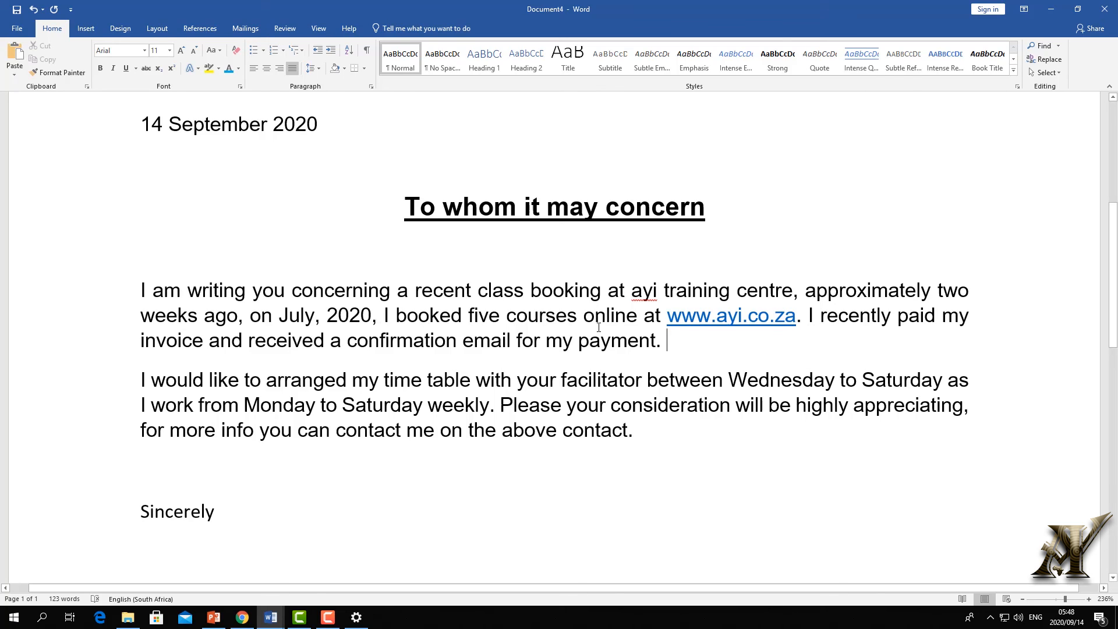
- Change 'appreciating' to 'appreciate' in the second paragraph
left_click(964, 404)
key("BackSpace")
key("BackSpace")
key("BackSpace")
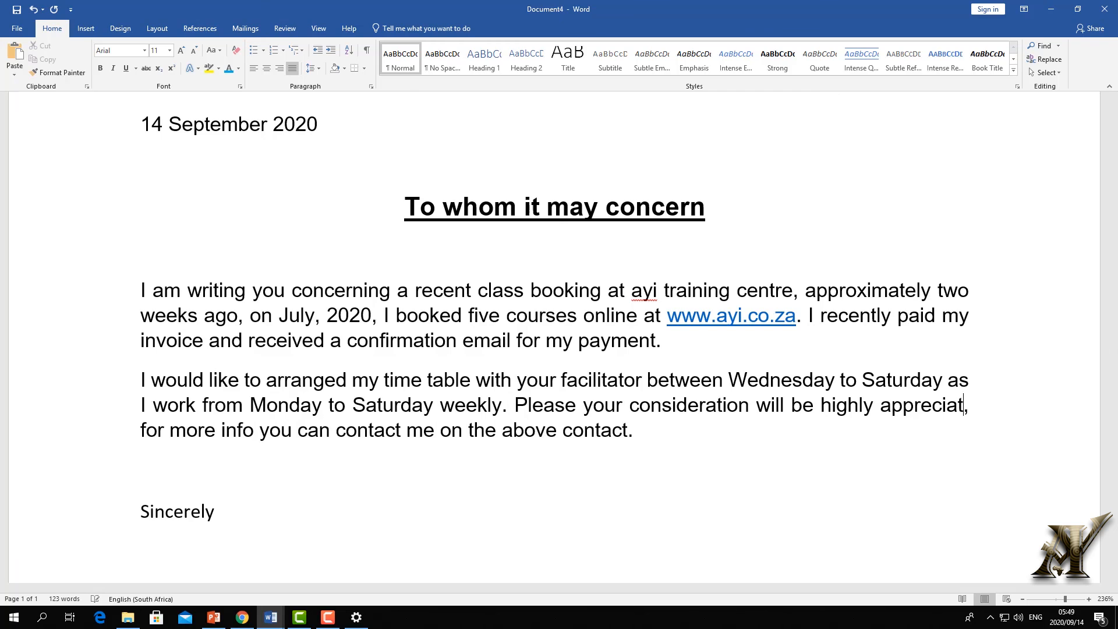
type("e")
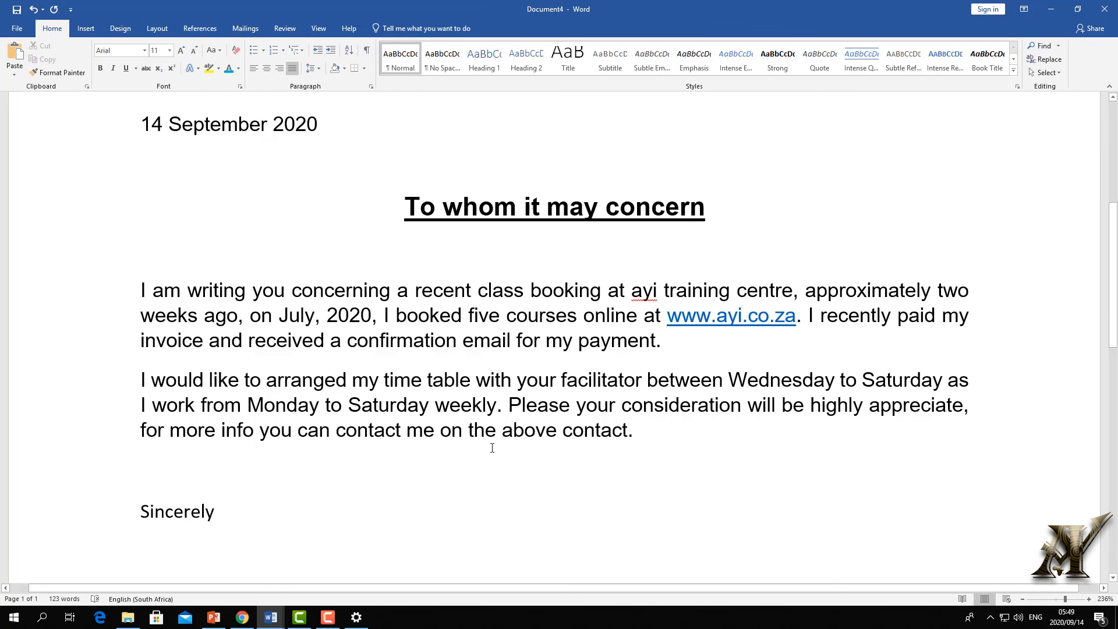
- Replace the closing name under Sincerely with the sender's first name
scroll(492, 448, "down", 5)
left_click(228, 449)
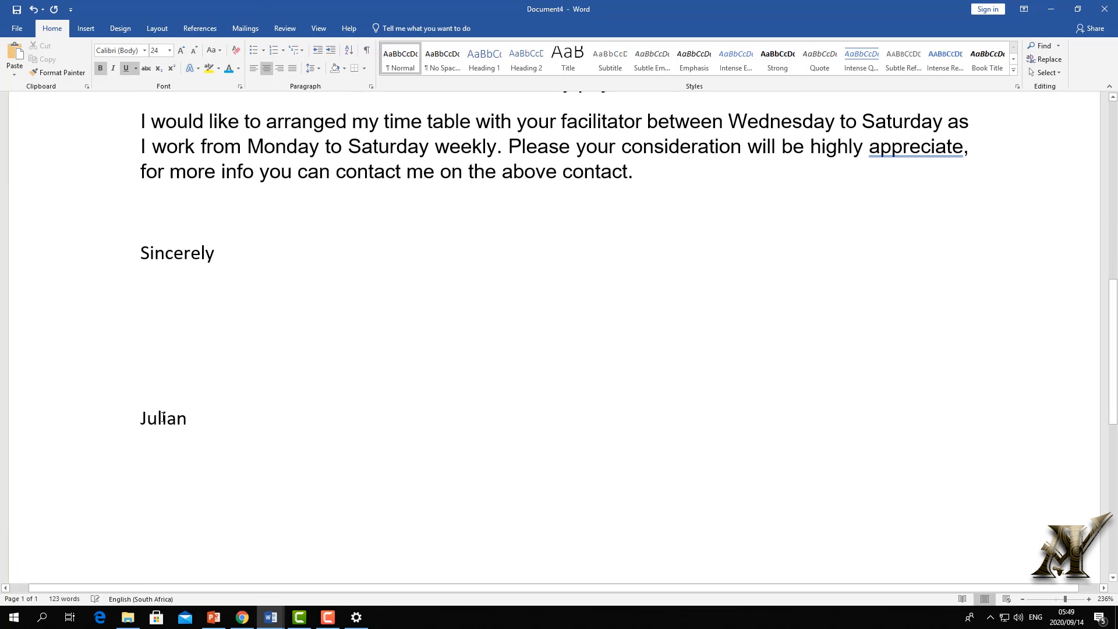
left_click(92, 415)
type("emery")
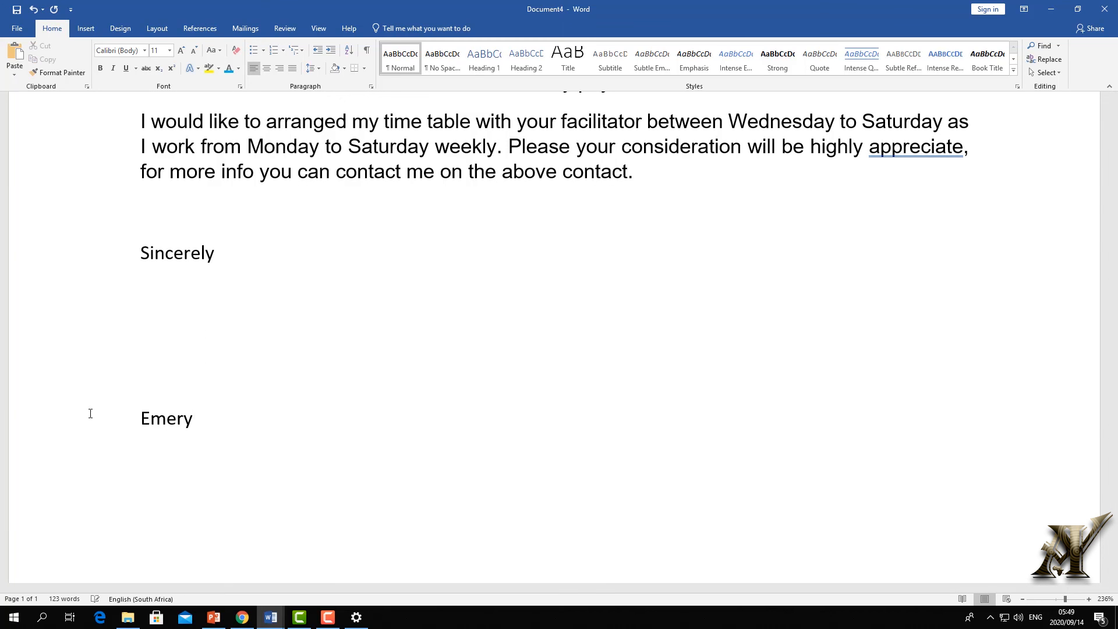
scroll(160, 430, "up", 7)
scroll(166, 425, "up", 4)
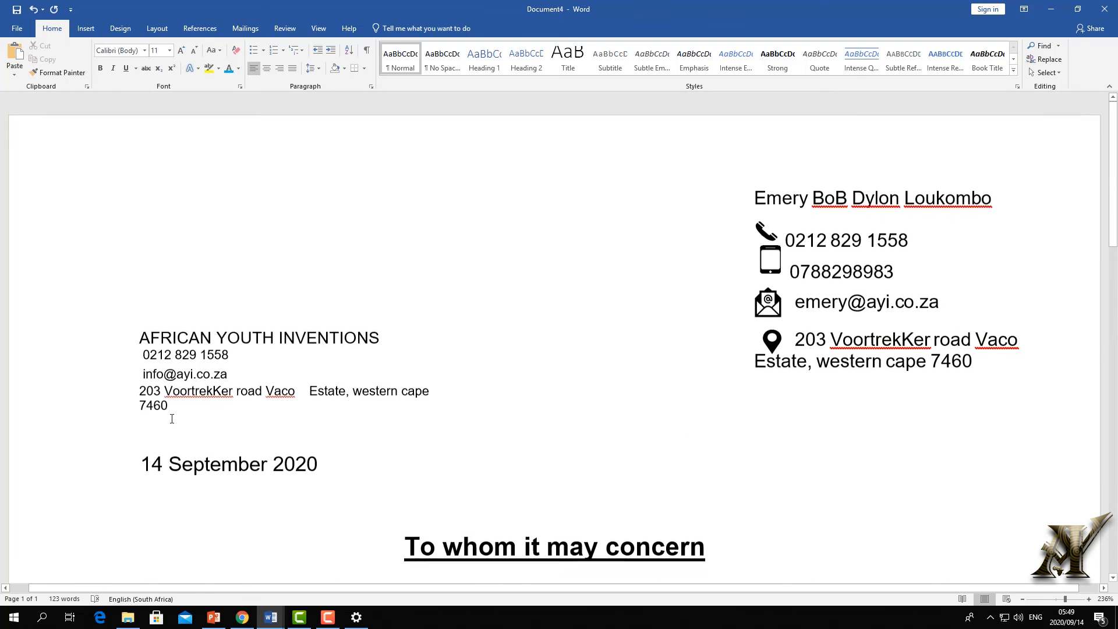
scroll(209, 431, "down", 3)
left_click(211, 342)
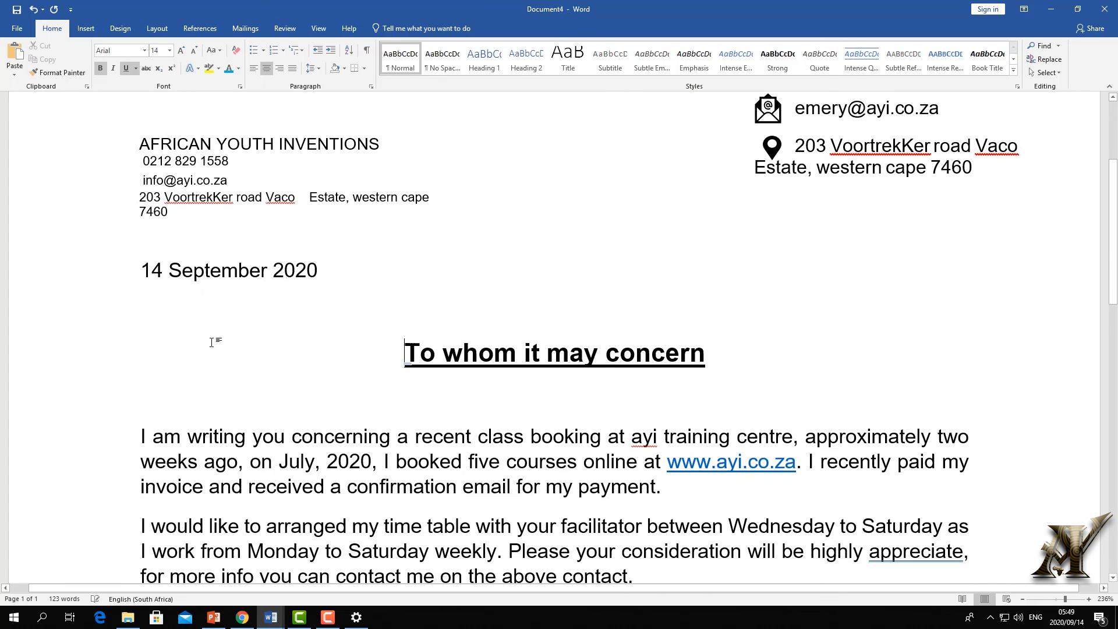
scroll(235, 451, "down", 12)
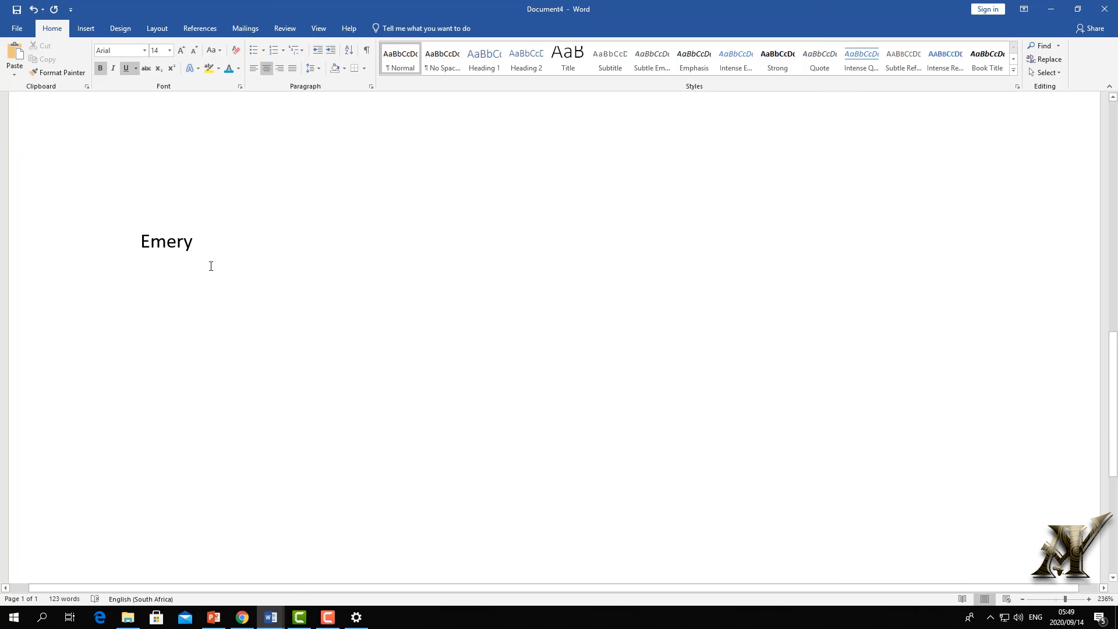
left_click(204, 240)
left_click(90, 35)
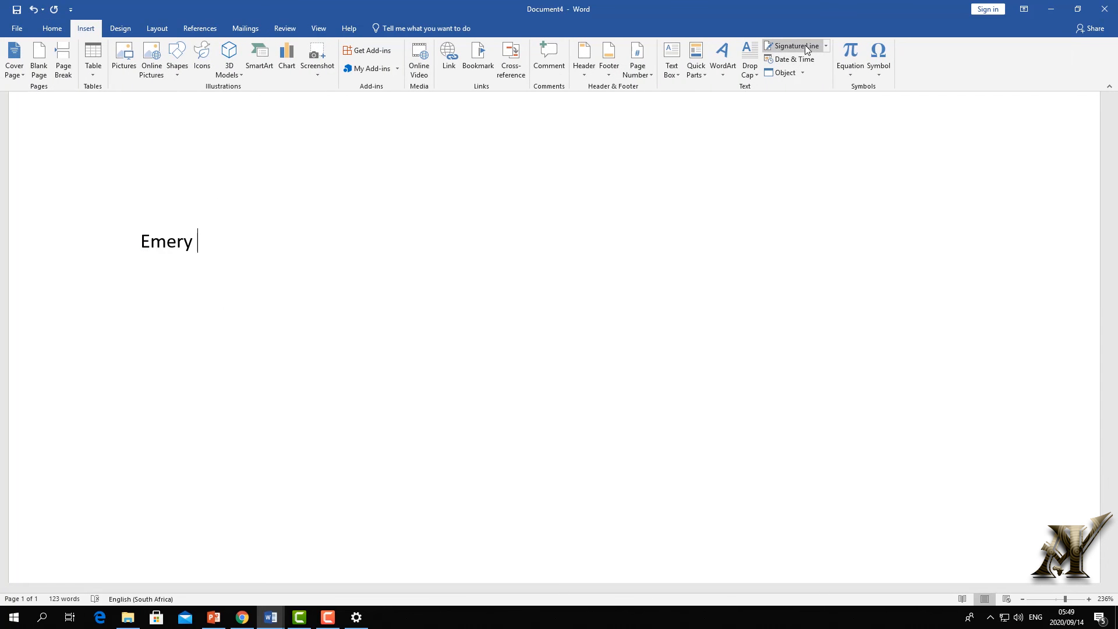
- Insert a Microsoft Office signature line with 'student' as the suggested signer
left_click(826, 46)
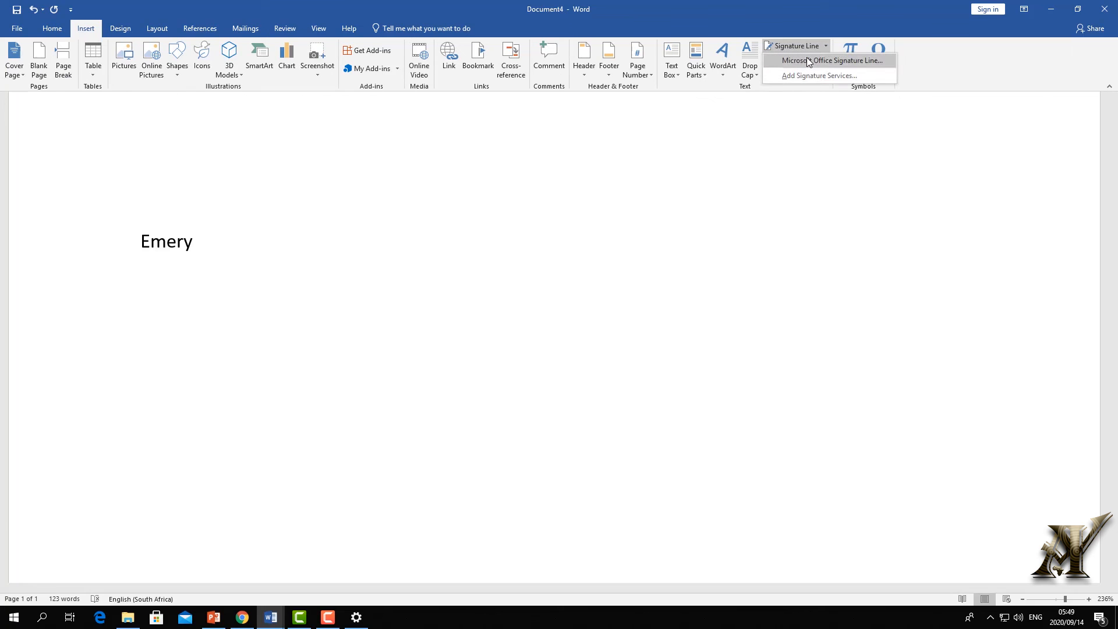
left_click(808, 61)
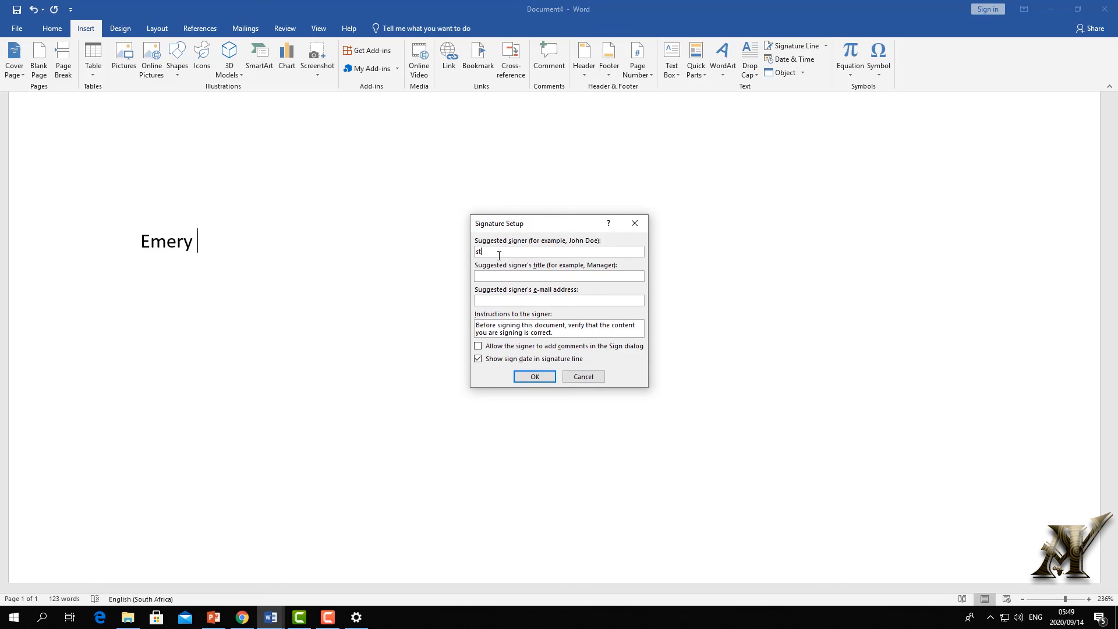
type("student")
left_click(534, 377)
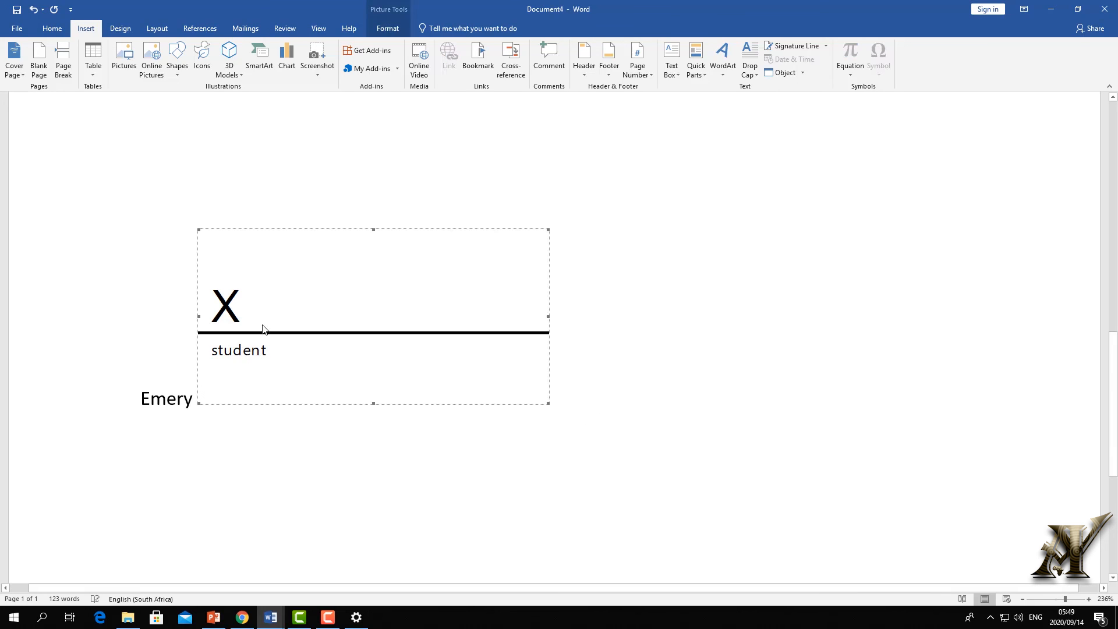
- Delete the signature line together with the closing name
left_click(614, 376)
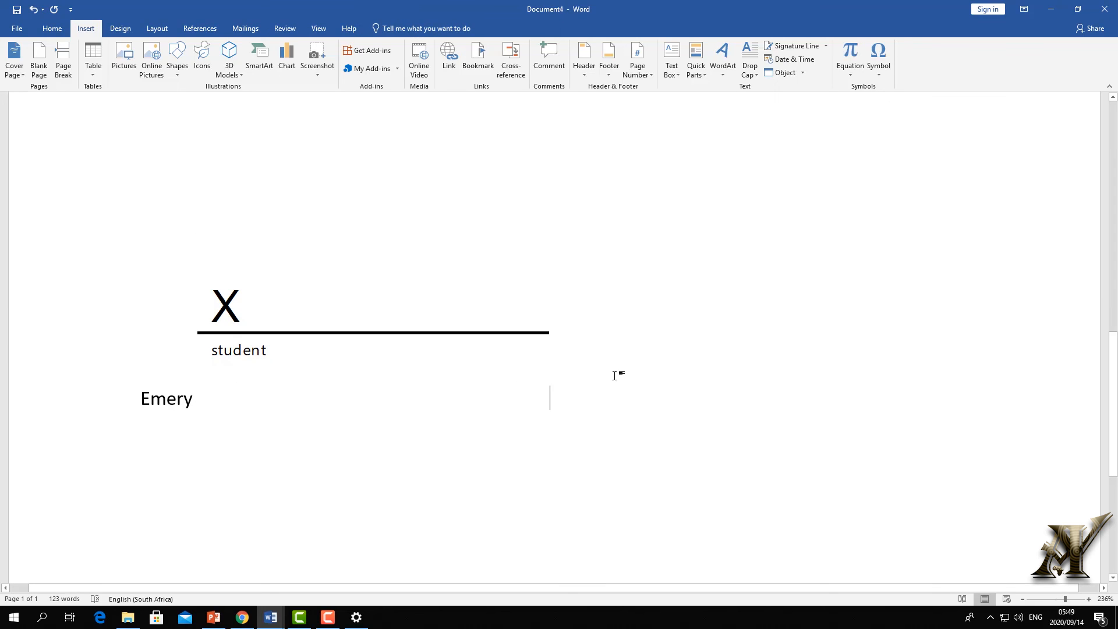
left_click(208, 298, "shift")
key("Delete")
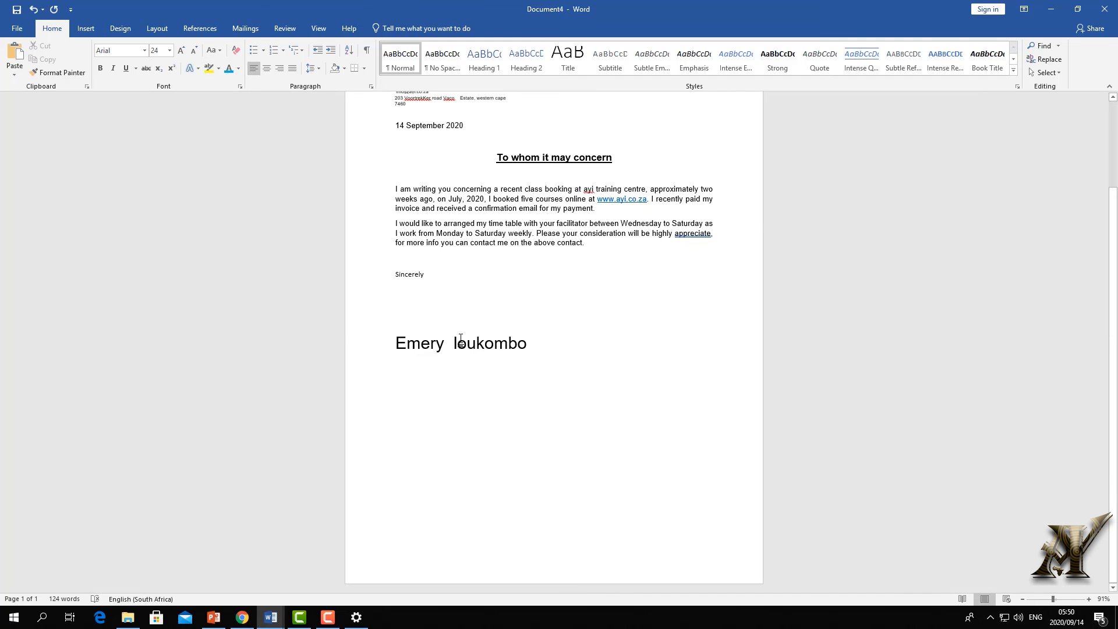
- Shrink the full-name closing line to 14 pt and add a blank line above it
triple_click(460, 339)
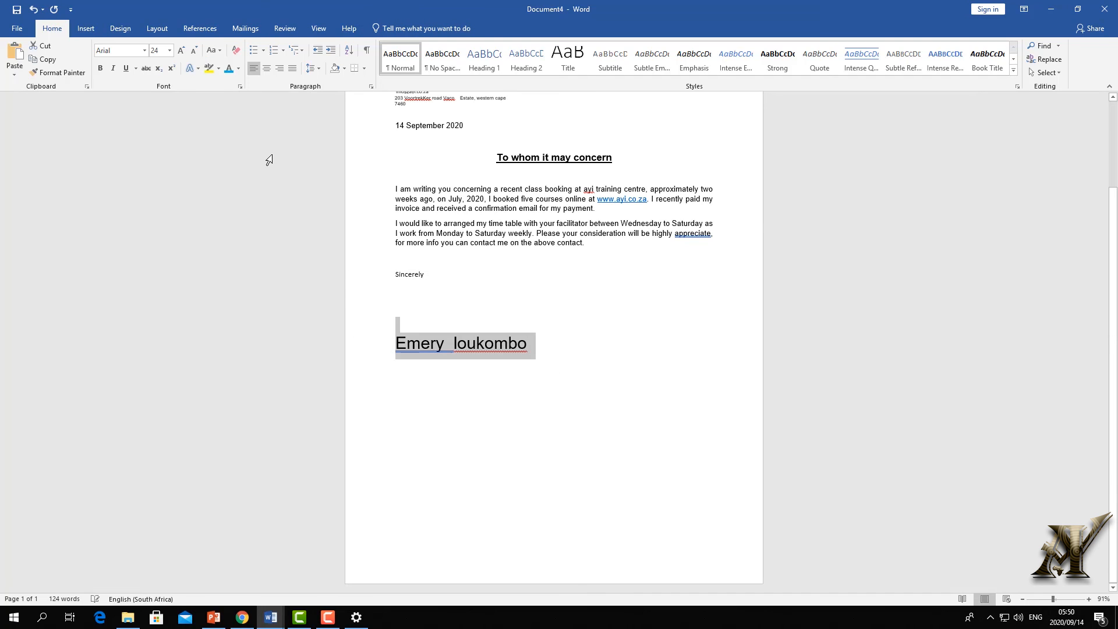
left_click(192, 53)
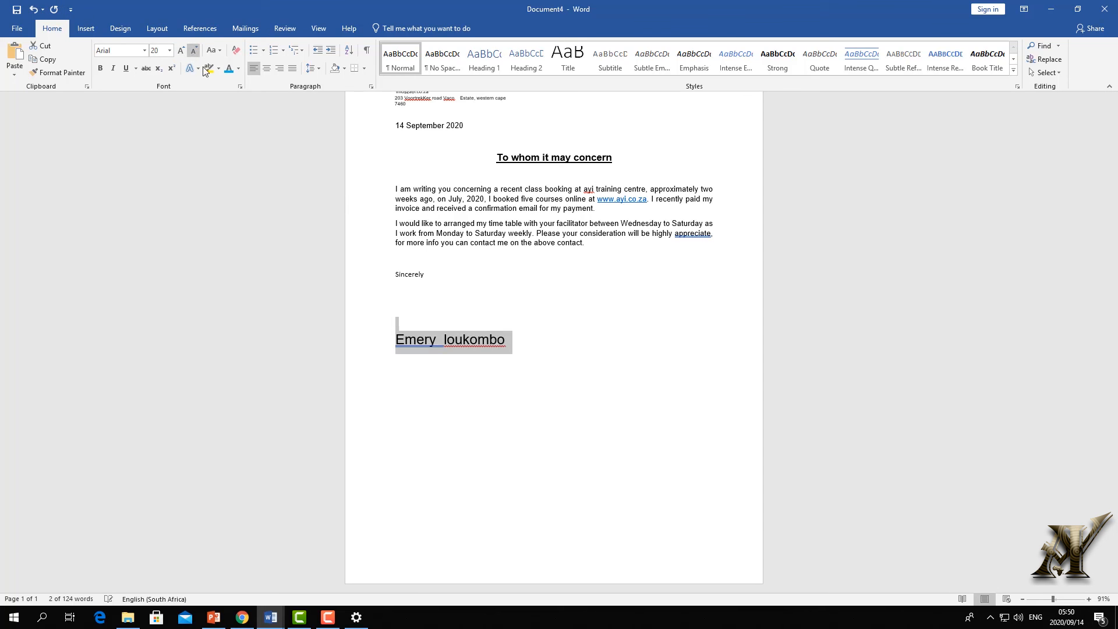
left_click(422, 317)
key("Return")
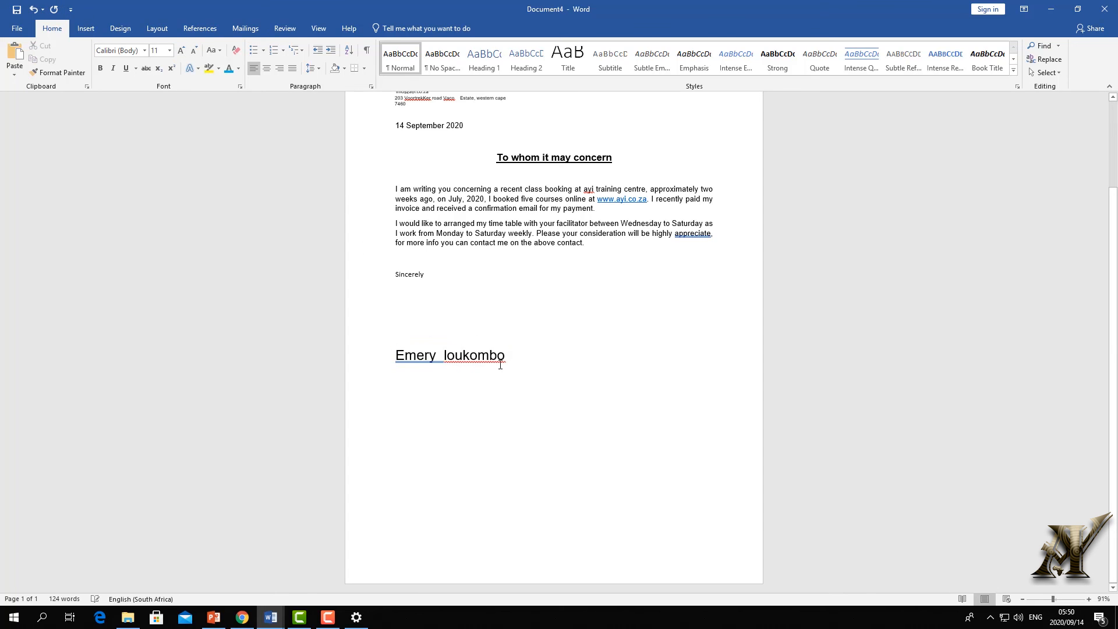
left_click_drag(510, 355, 357, 350)
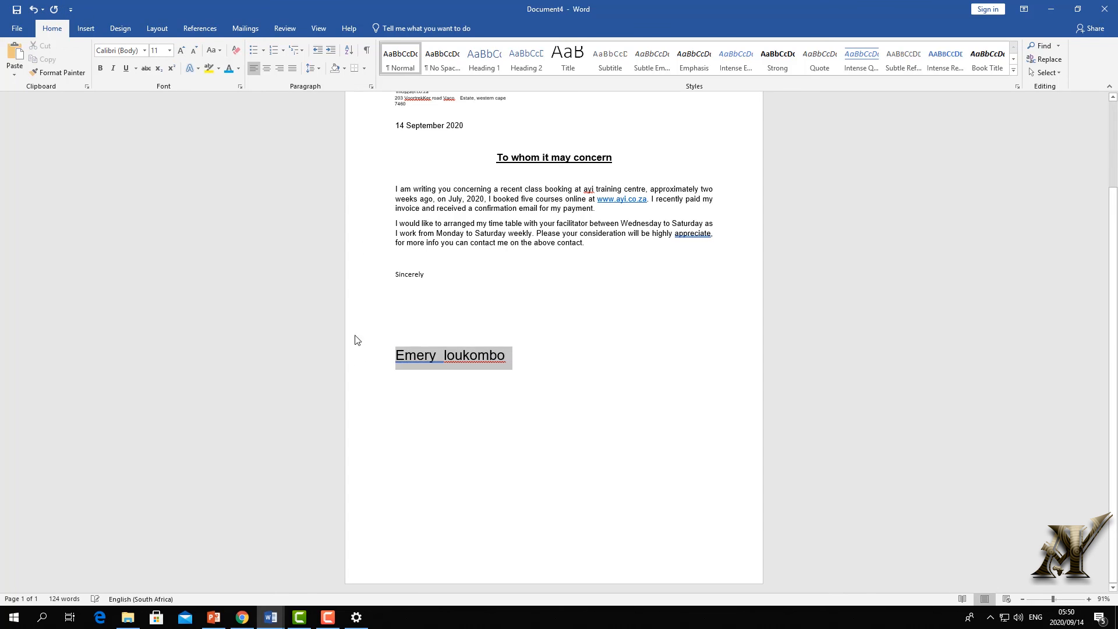
left_click(194, 50)
left_click(194, 50)
left_click(194, 51)
left_click(495, 321)
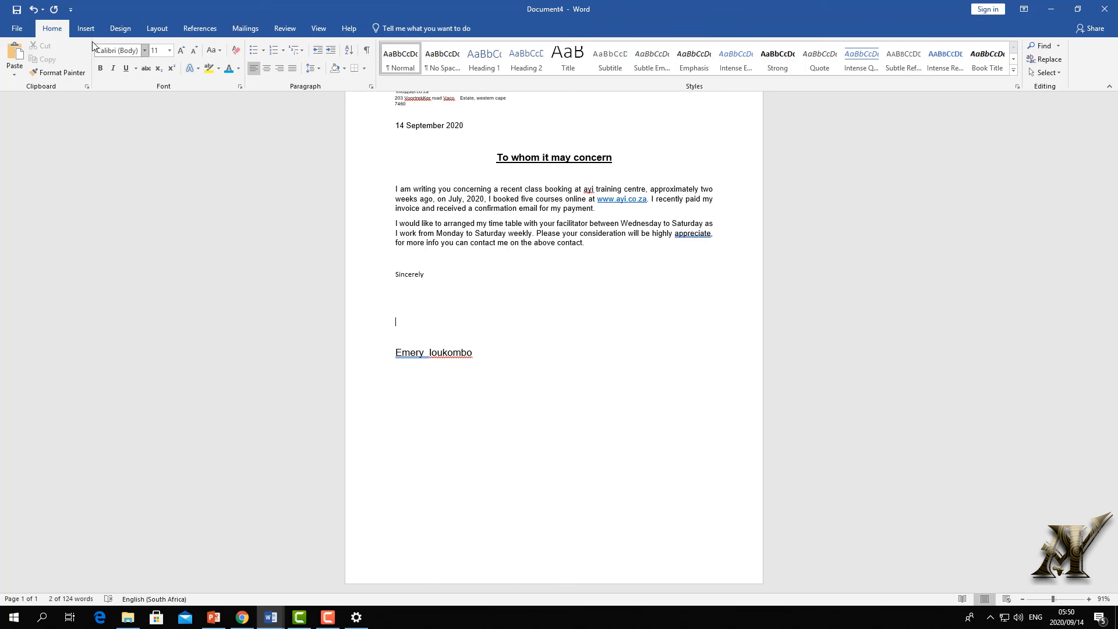
- Draw a straight line under the full name, then undo it
left_click(86, 29)
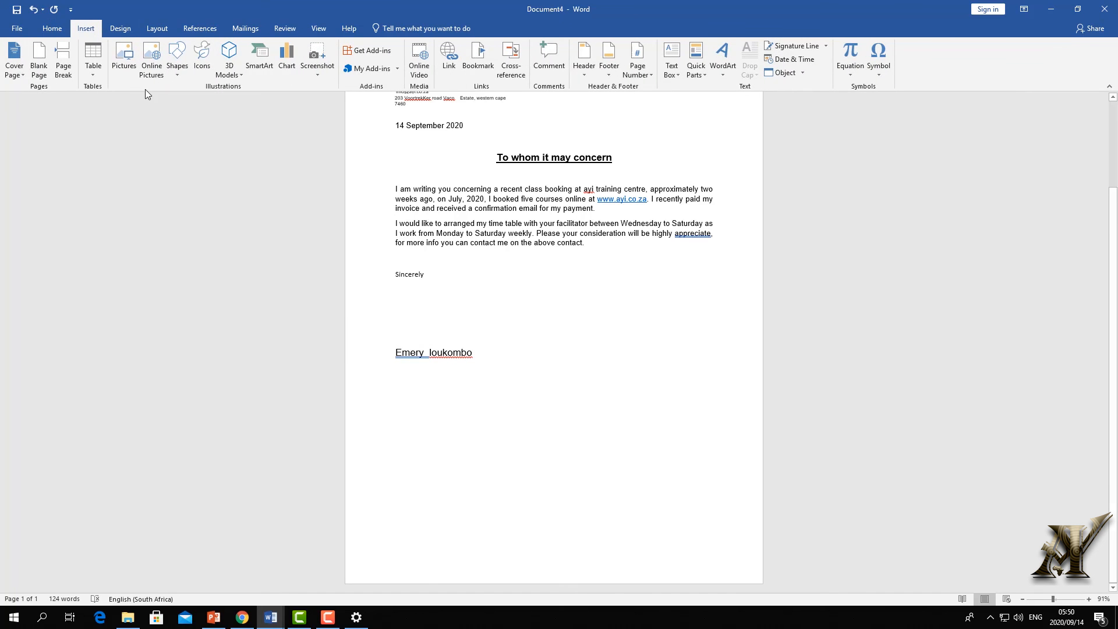
left_click(178, 69)
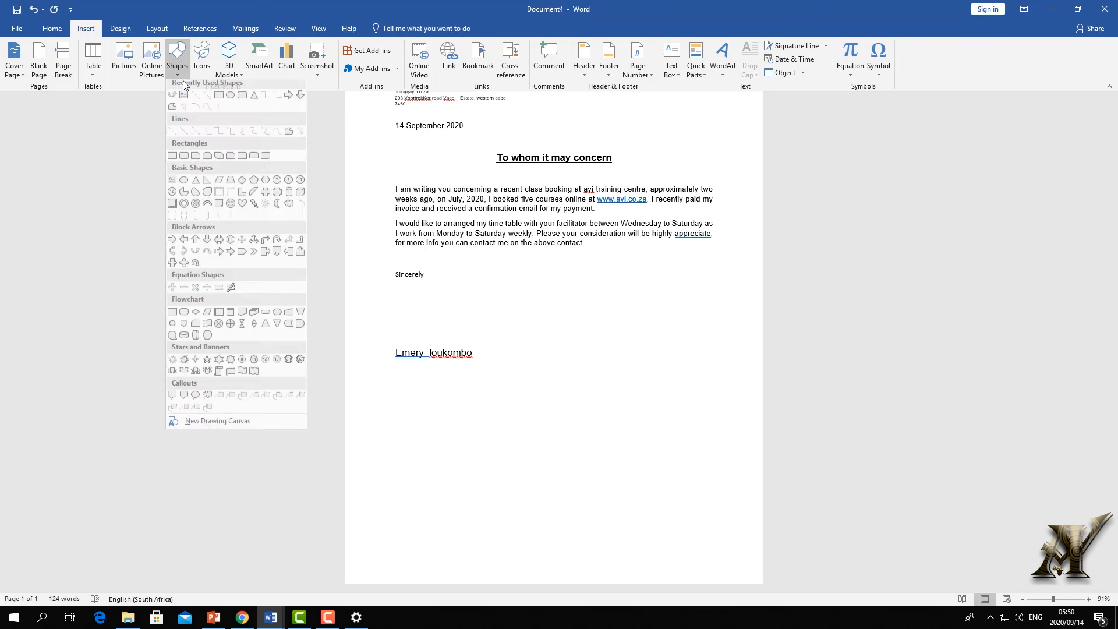
left_click(172, 135)
mouse_move(450, 368)
left_mouse_down()
mouse_move(652, 379)
mouse_move(721, 354)
mouse_move(730, 364)
left_mouse_up()
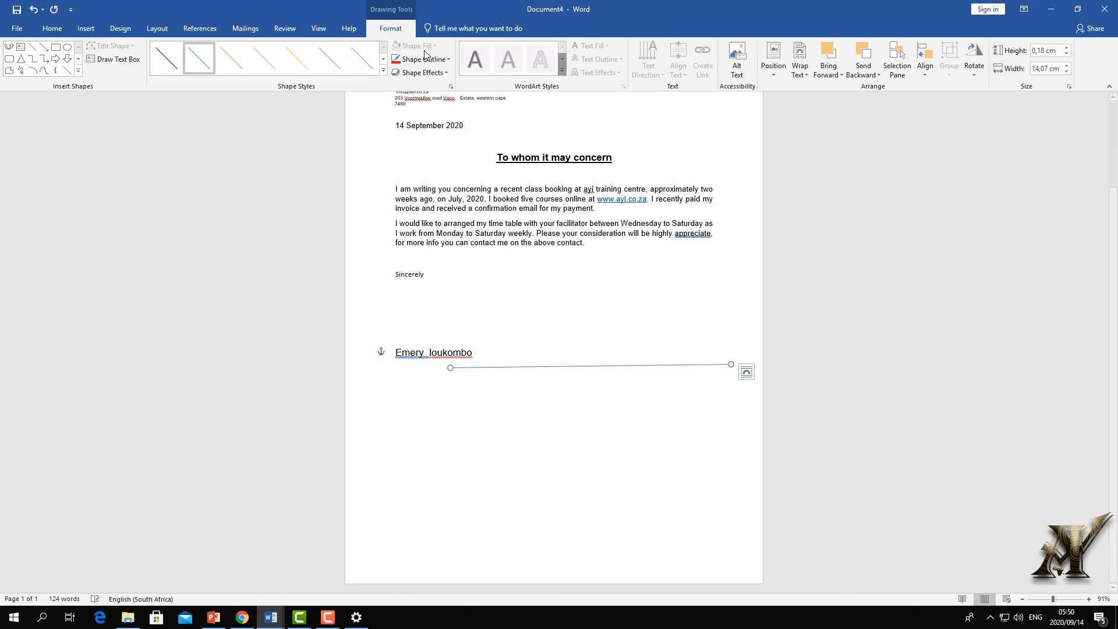
left_click(34, 9)
scroll(923, 532, "up", 12, "ctrl")
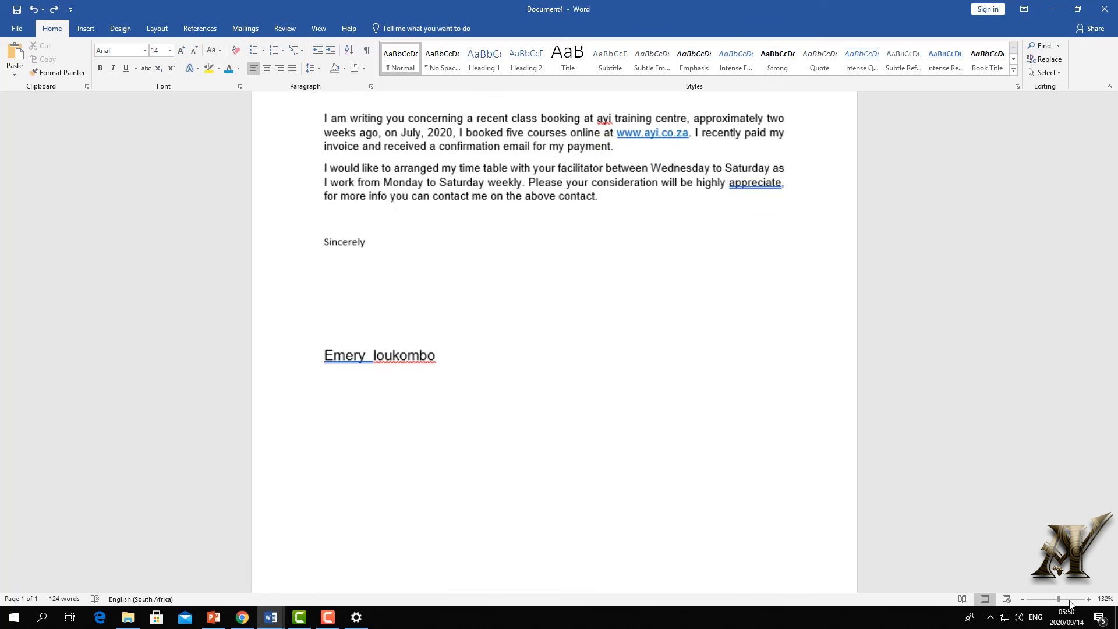
- Draw a thick black straight line beside the signer's name as the signing line
left_click(86, 29)
left_click(176, 75)
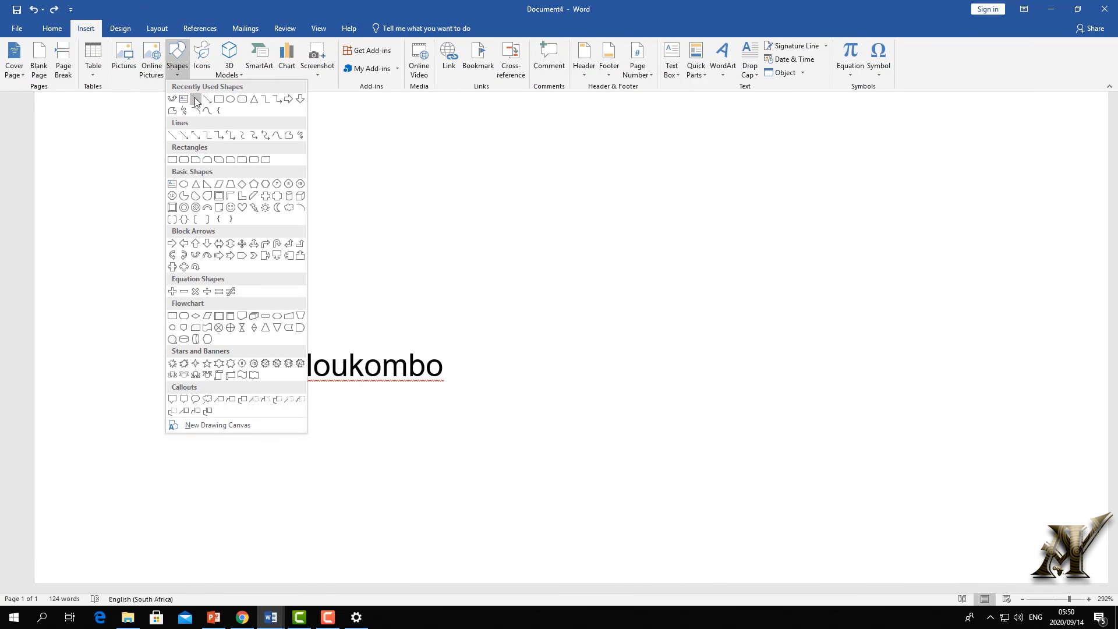
left_click(220, 122)
mouse_move(371, 399)
left_mouse_down()
mouse_move(890, 407)
mouse_move(949, 384)
mouse_move(958, 395)
left_mouse_up()
left_click(384, 71)
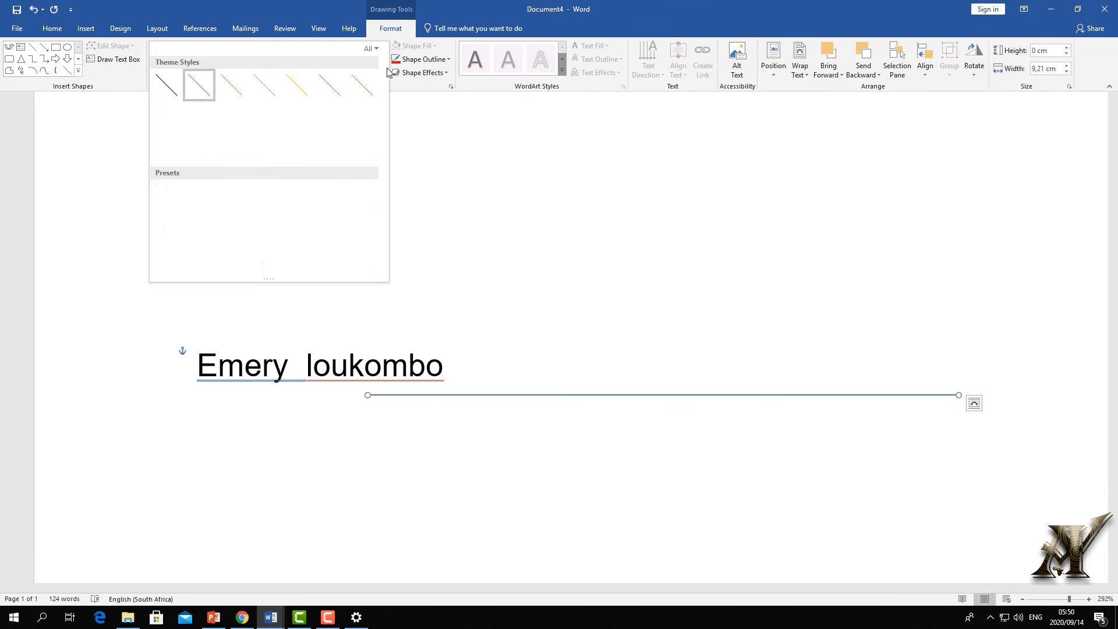
left_click(166, 147)
left_click(468, 411)
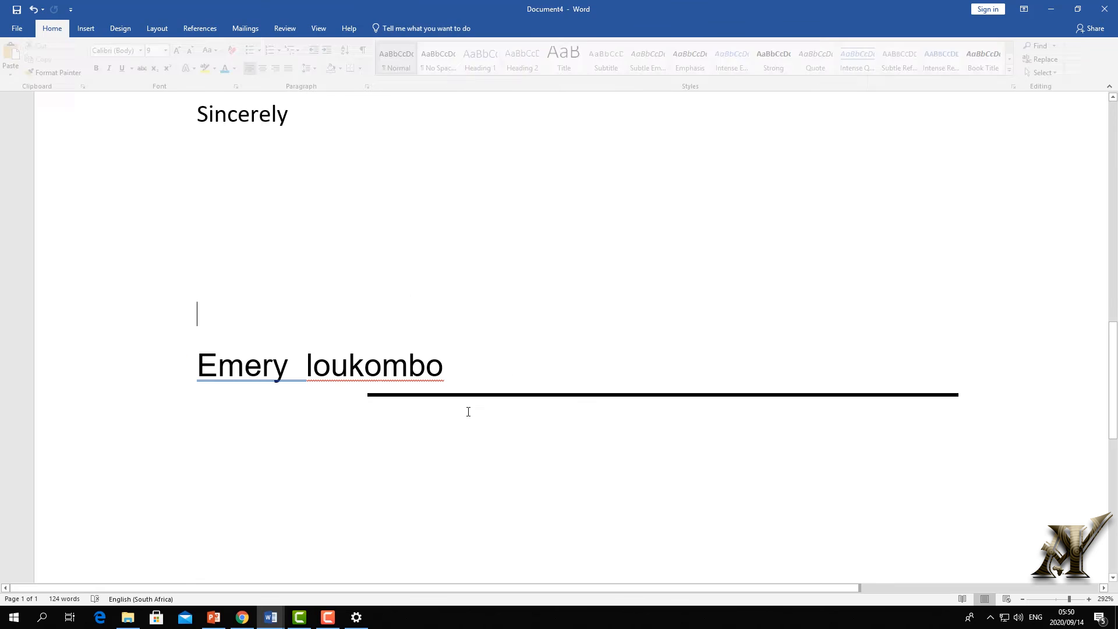
- Zoom out to check the whole one-page letter with the signing line in place
left_click(467, 371)
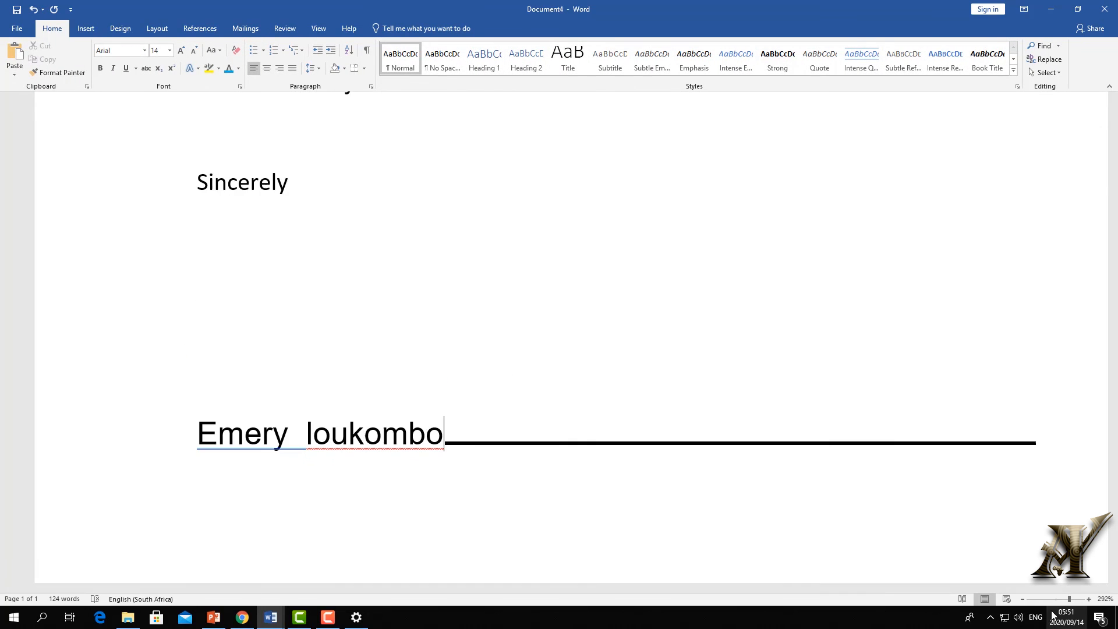
left_click_drag(1069, 600, 1046, 600)
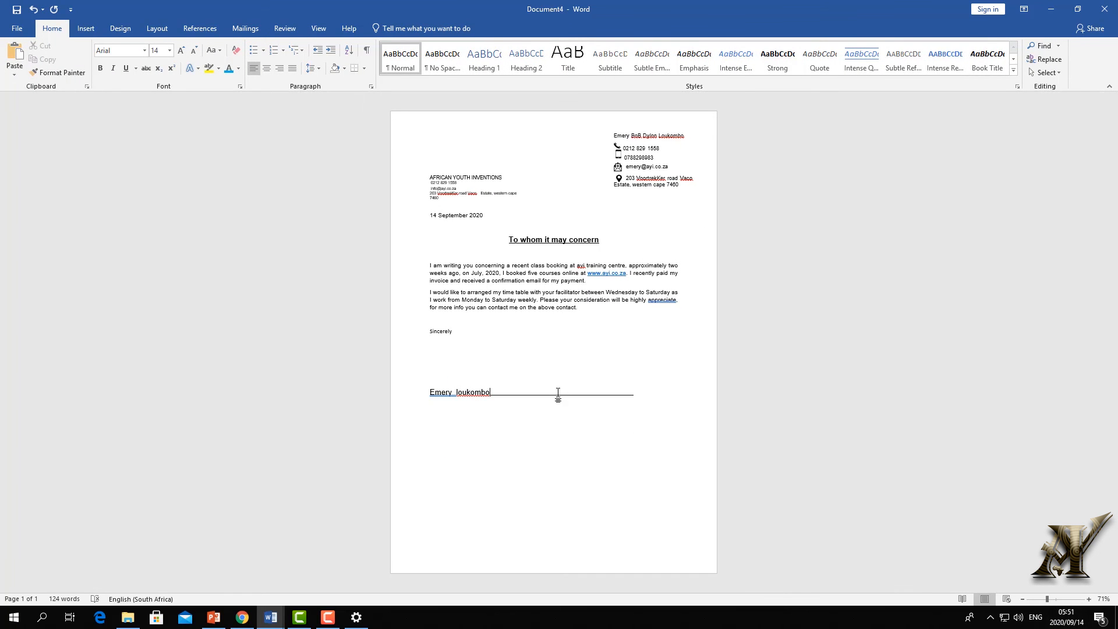
triple_click(554, 397)
left_click(554, 396)
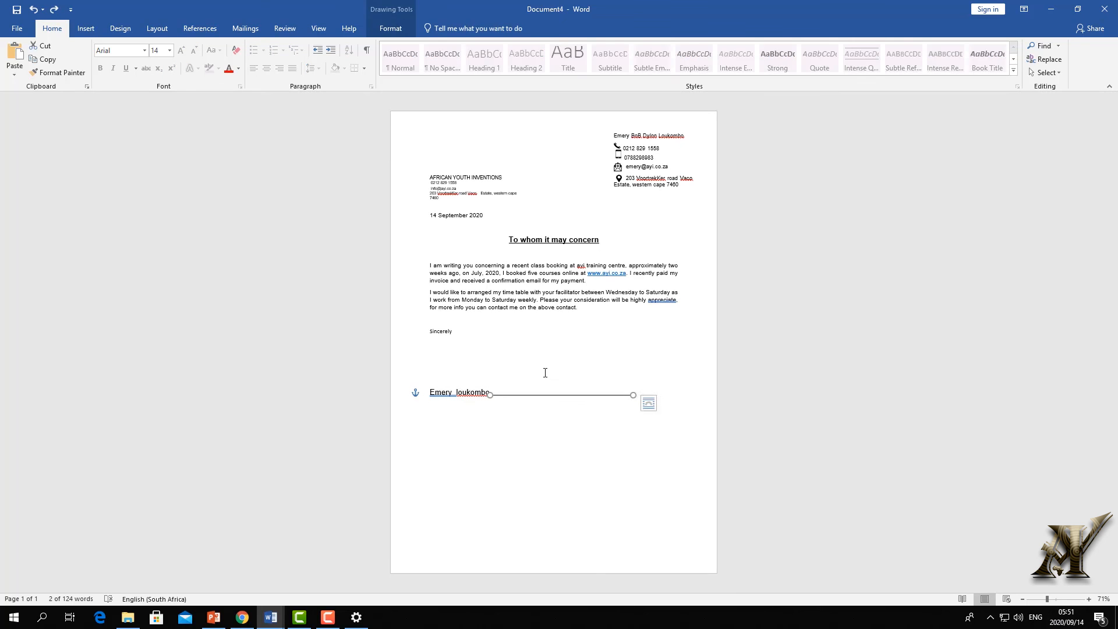
left_click(557, 370)
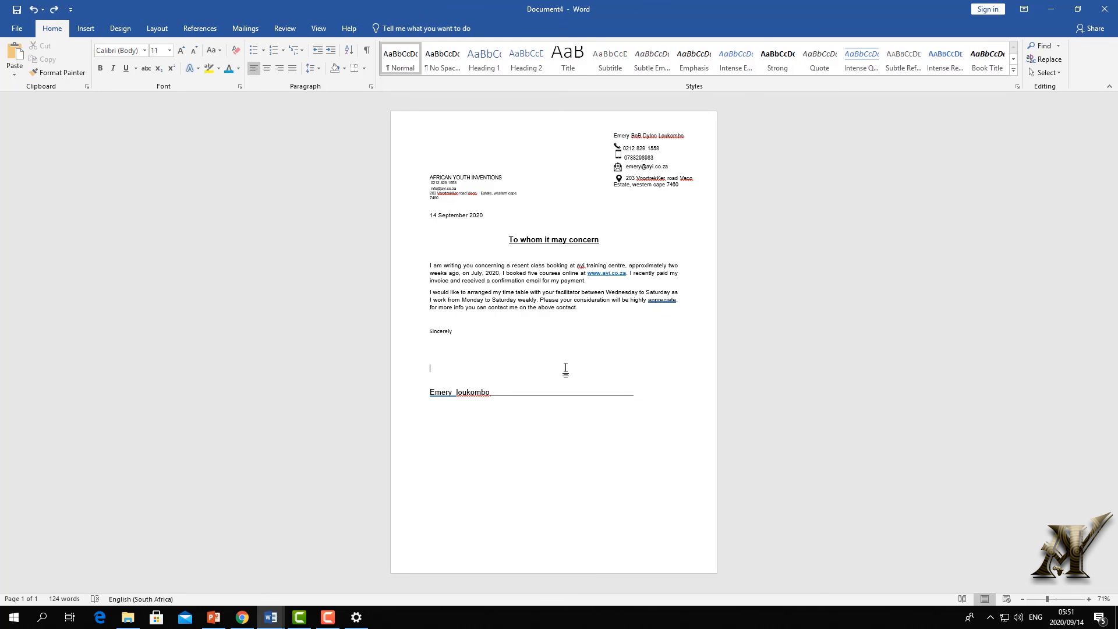
left_click(499, 390)
scroll(507, 307, "down", 7)
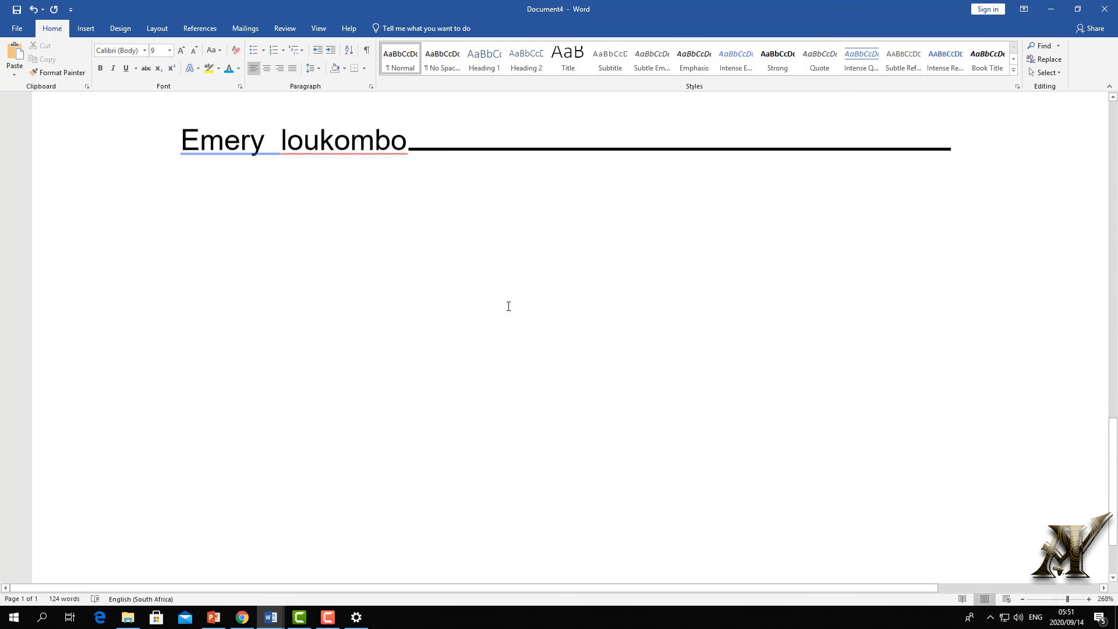
scroll(494, 281, "up", 4)
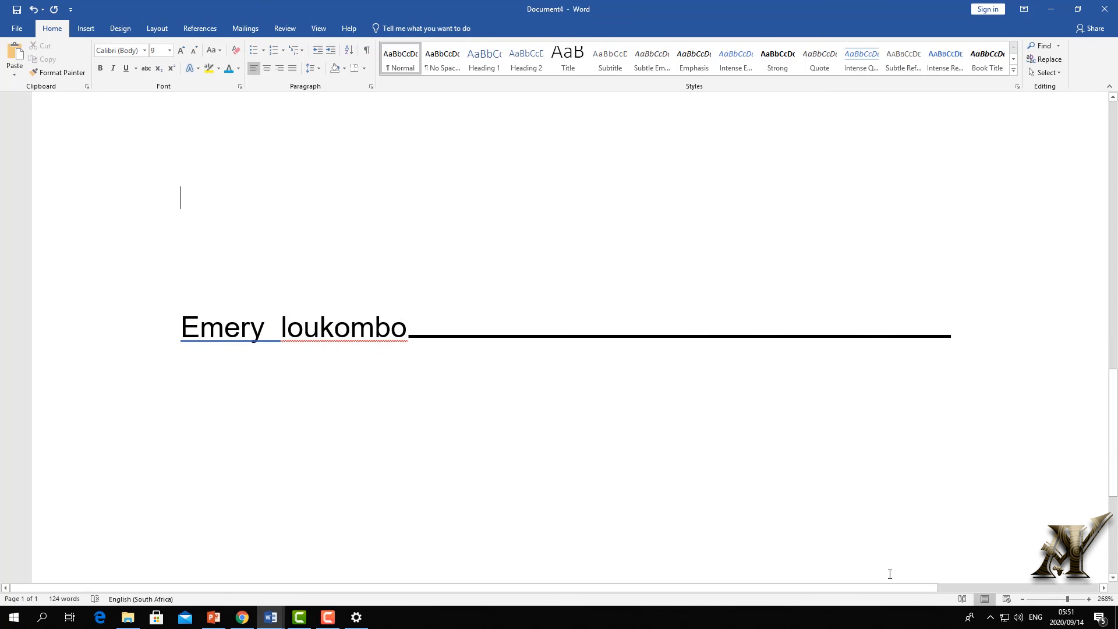
scroll(890, 574, "down", 20, "ctrl")
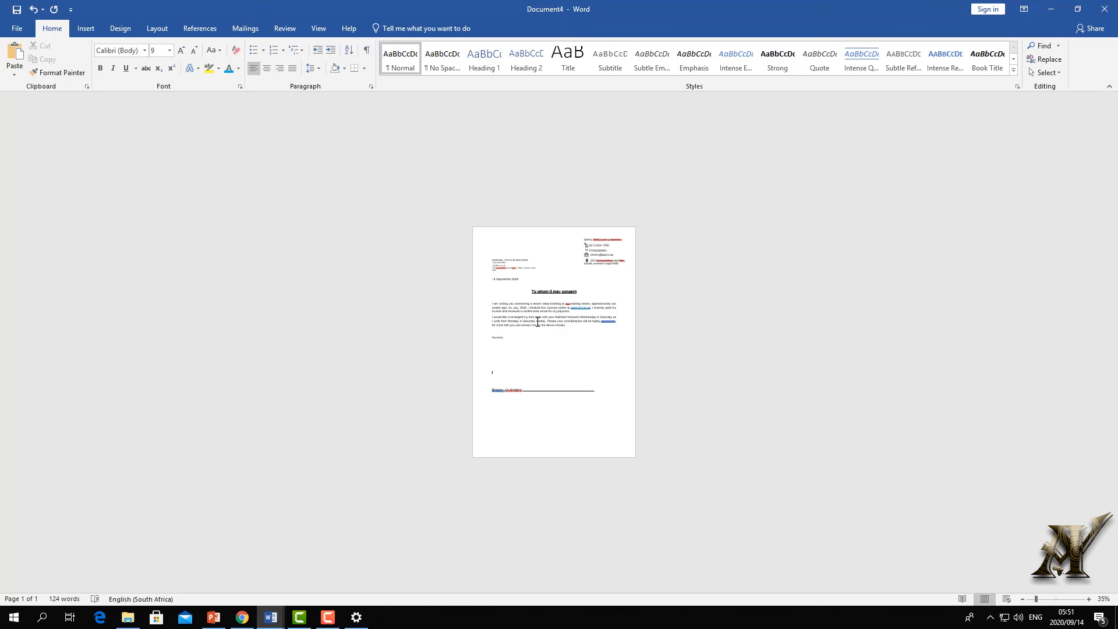
- Enable the Draw tab via Customize Ribbon options and pick the thin black pen
left_click(86, 30)
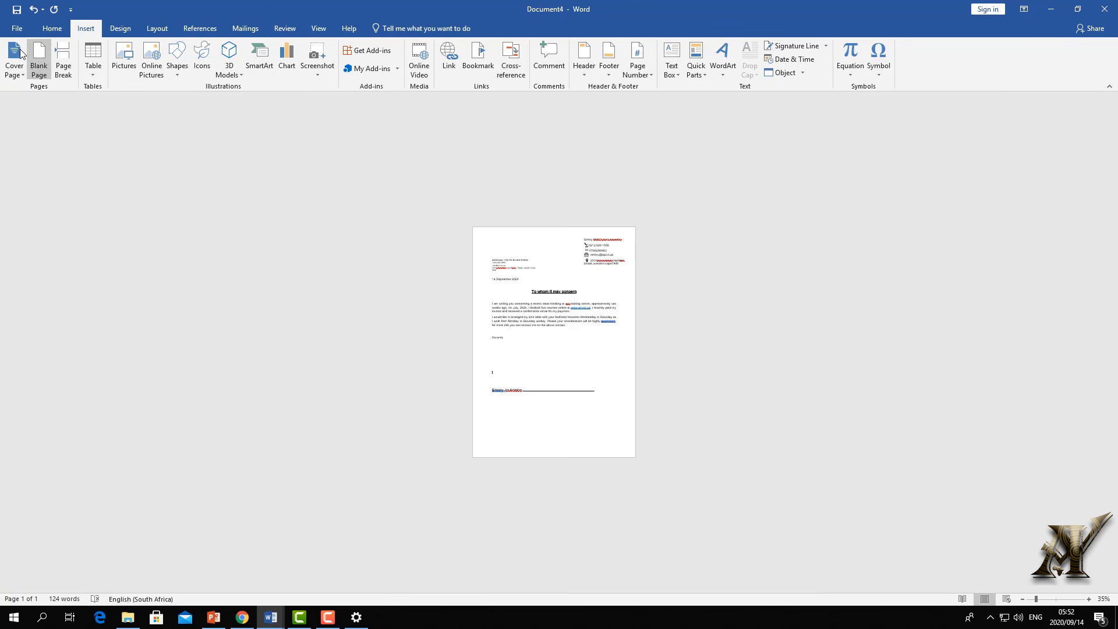
left_click(20, 28)
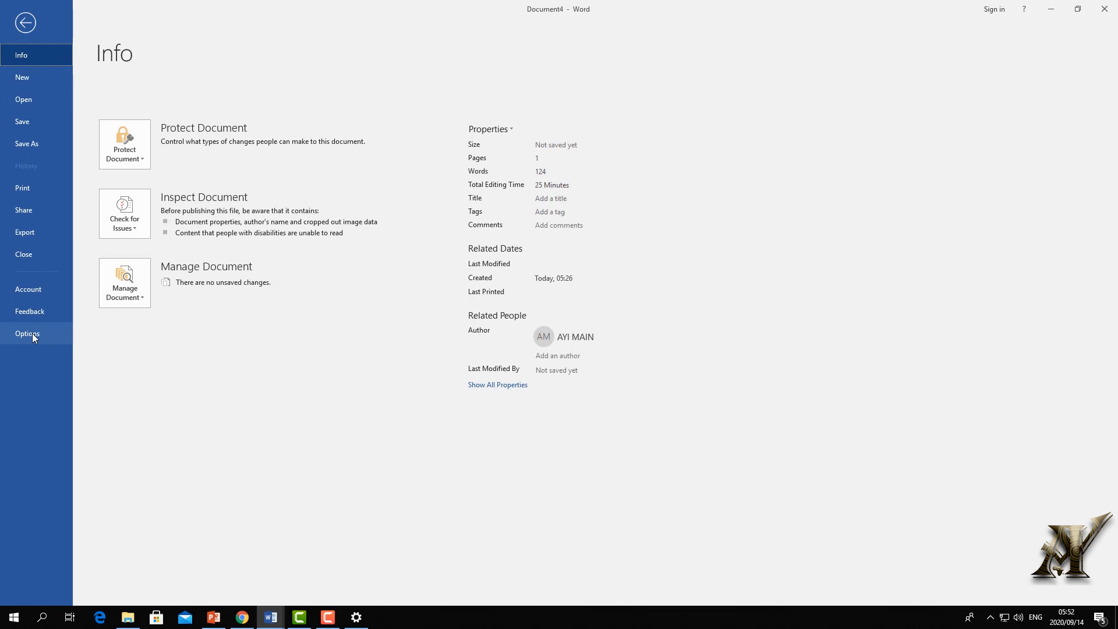
key("Escape")
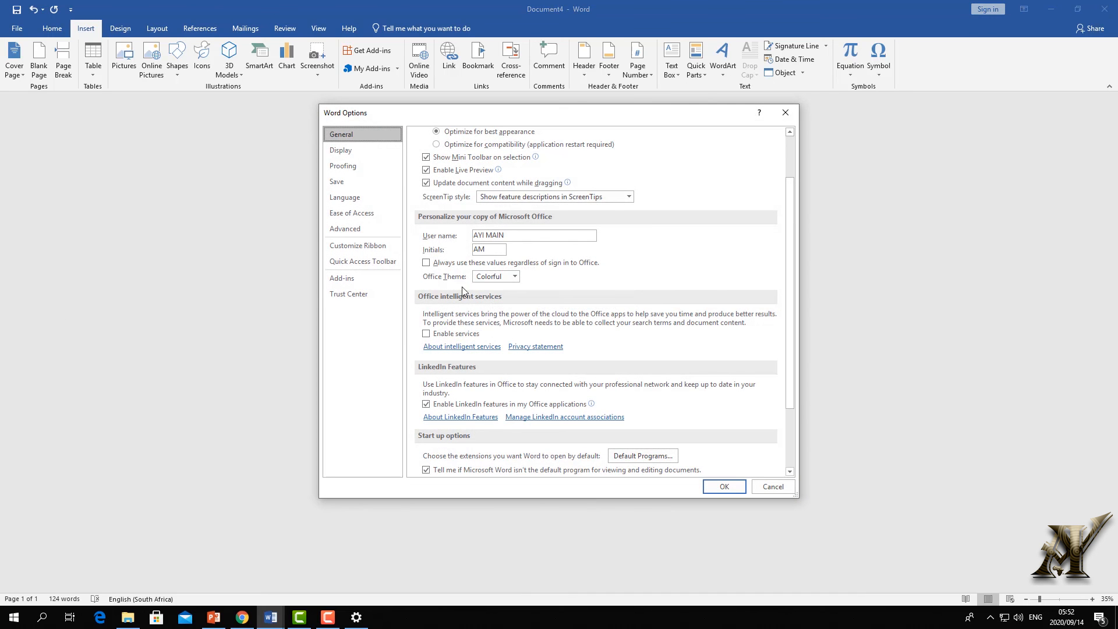
left_click(364, 246)
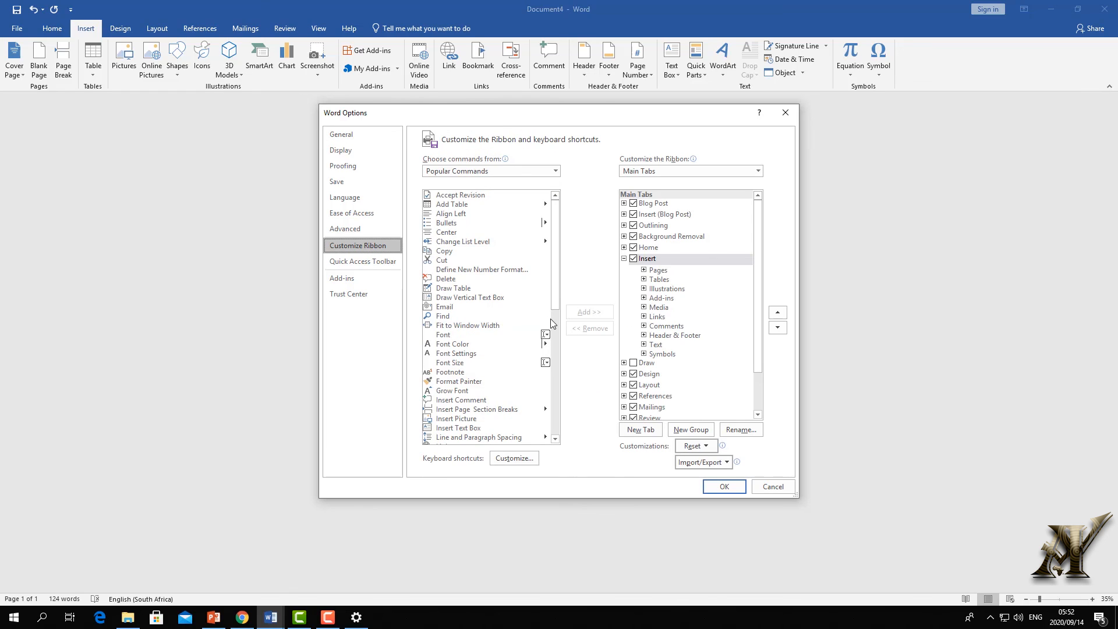
left_click(633, 364)
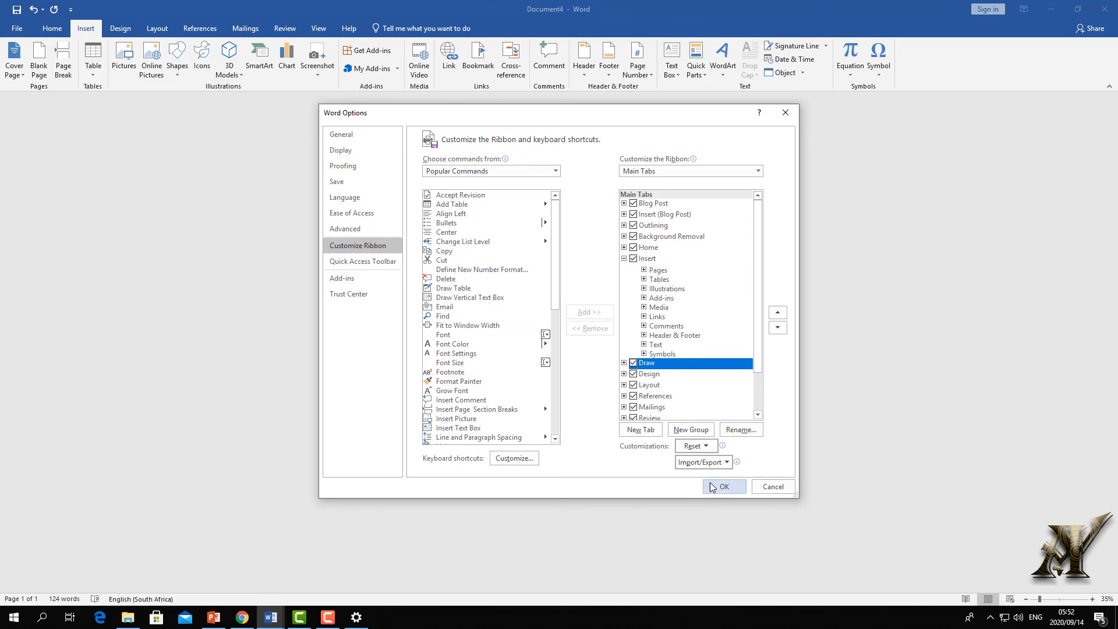
left_click(722, 486)
left_click(118, 28)
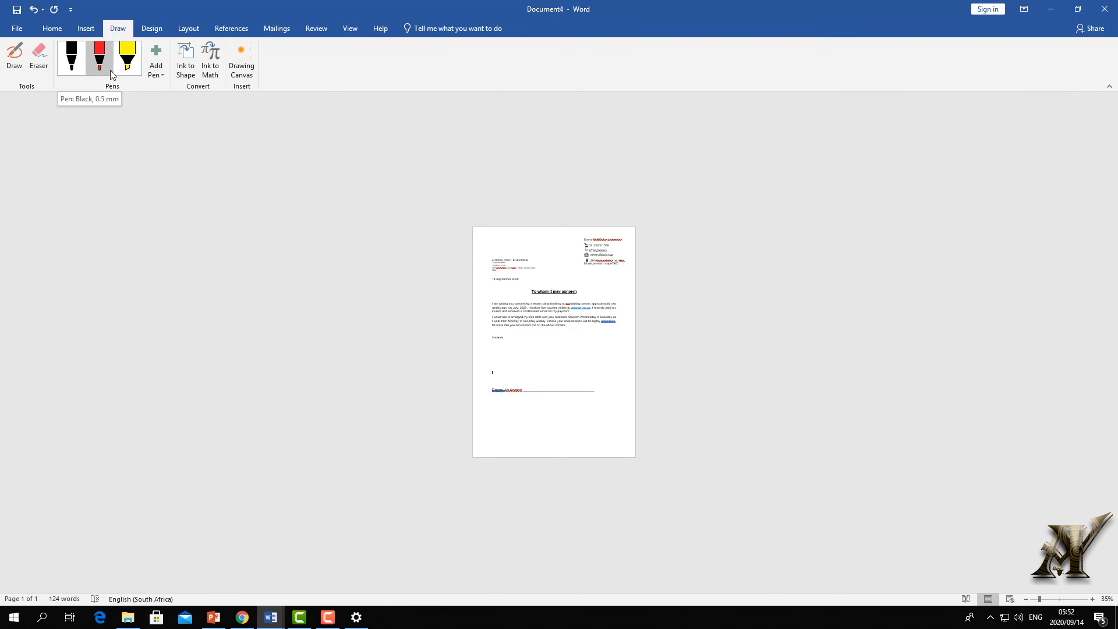
left_click(71, 57)
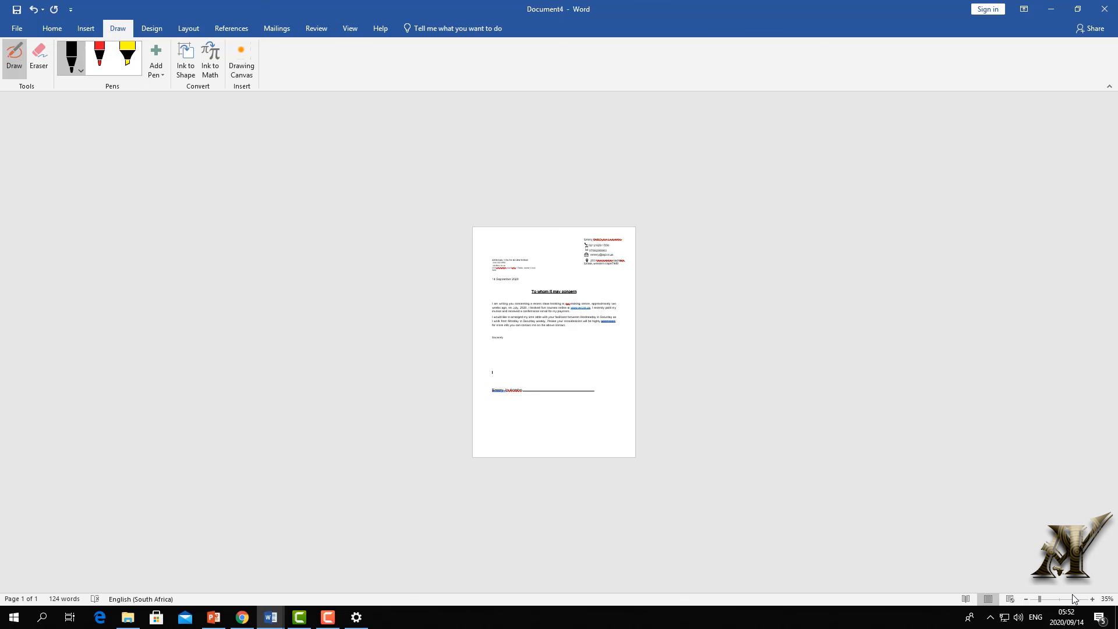
- Ink a handwritten signature over the signing line and erase the stray dot below Sincerely
mouse_move(1051, 599)
left_mouse_down()
mouse_move(1089, 594)
mouse_move(1060, 601)
left_mouse_up()
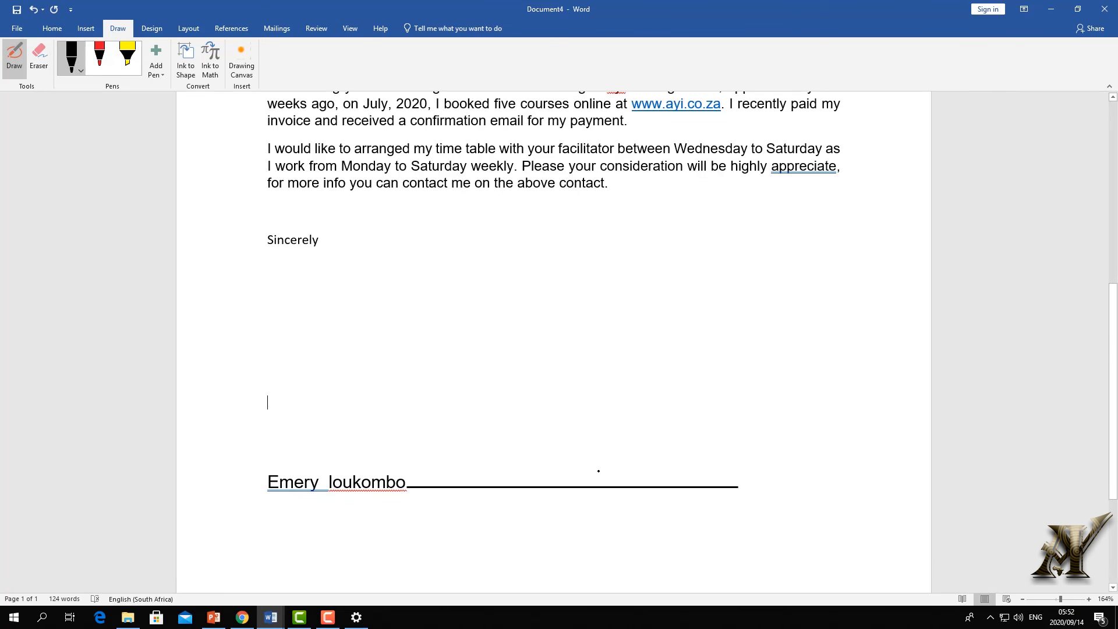
mouse_move(505, 454)
left_mouse_down()
mouse_move(564, 470)
mouse_move(693, 554)
mouse_move(649, 368)
mouse_move(628, 536)
left_mouse_up()
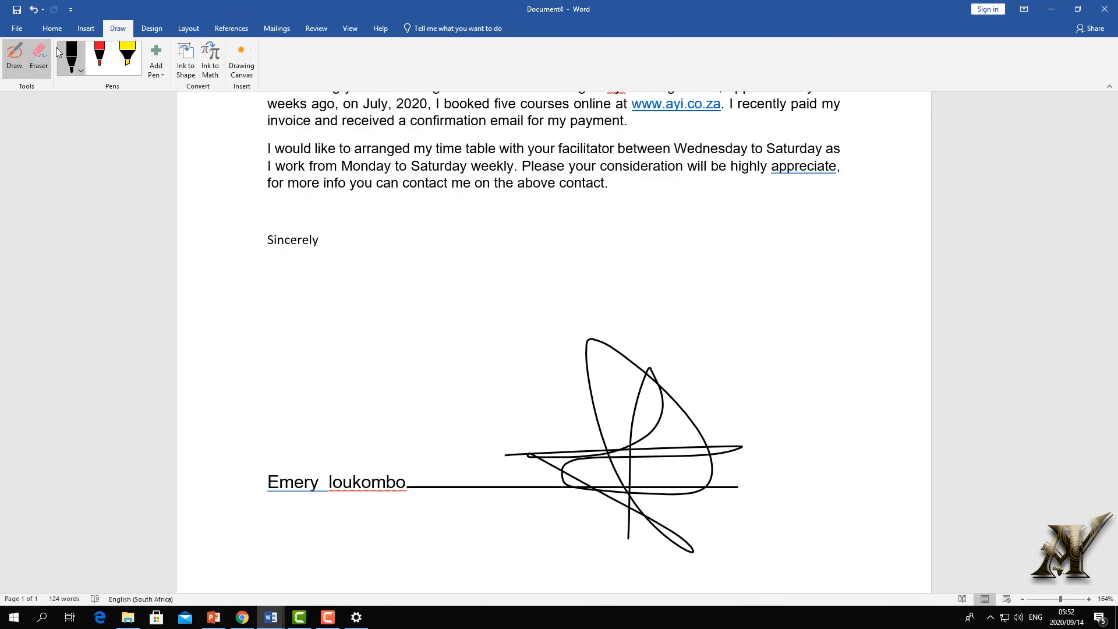
left_click(39, 58)
left_click(384, 267)
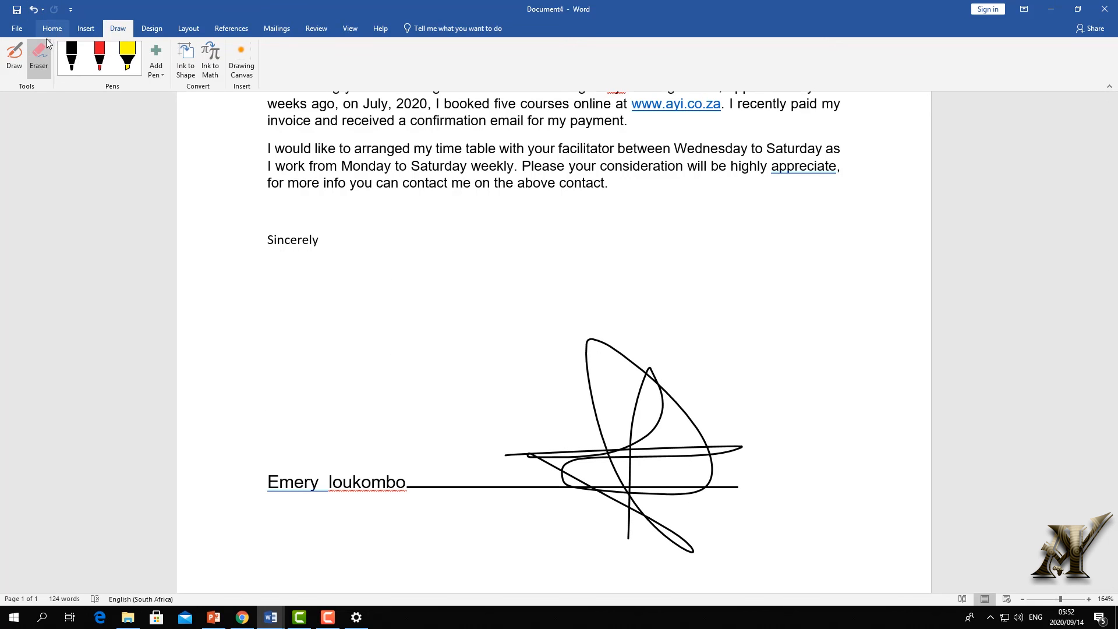
left_click(38, 58)
- Shorten the ink signature and move it left and up onto the signing line
left_click(681, 447)
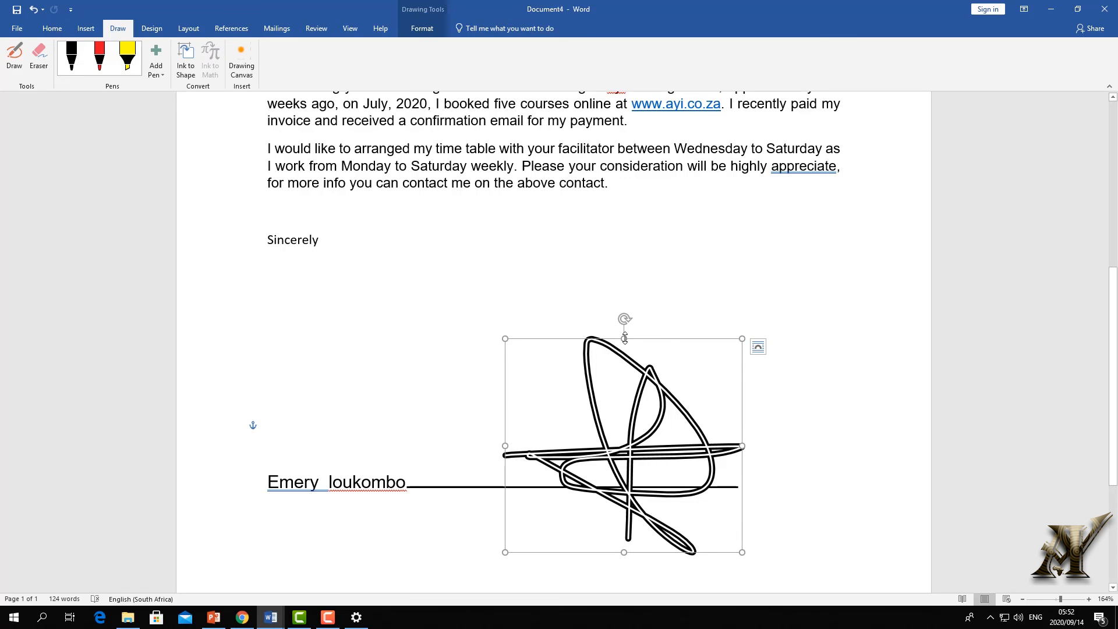
left_click_drag(624, 338, 623, 392)
mouse_move(638, 475)
left_mouse_down()
mouse_move(587, 437)
mouse_move(578, 466)
left_mouse_up()
left_click(707, 360)
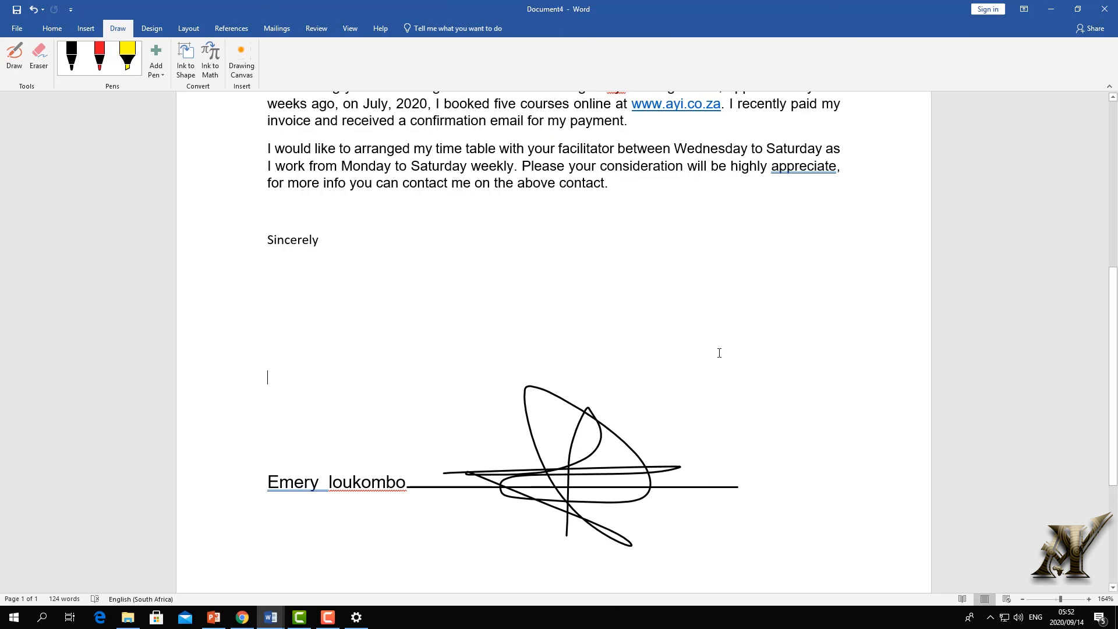
type("_")
scroll(829, 420, "down", 10)
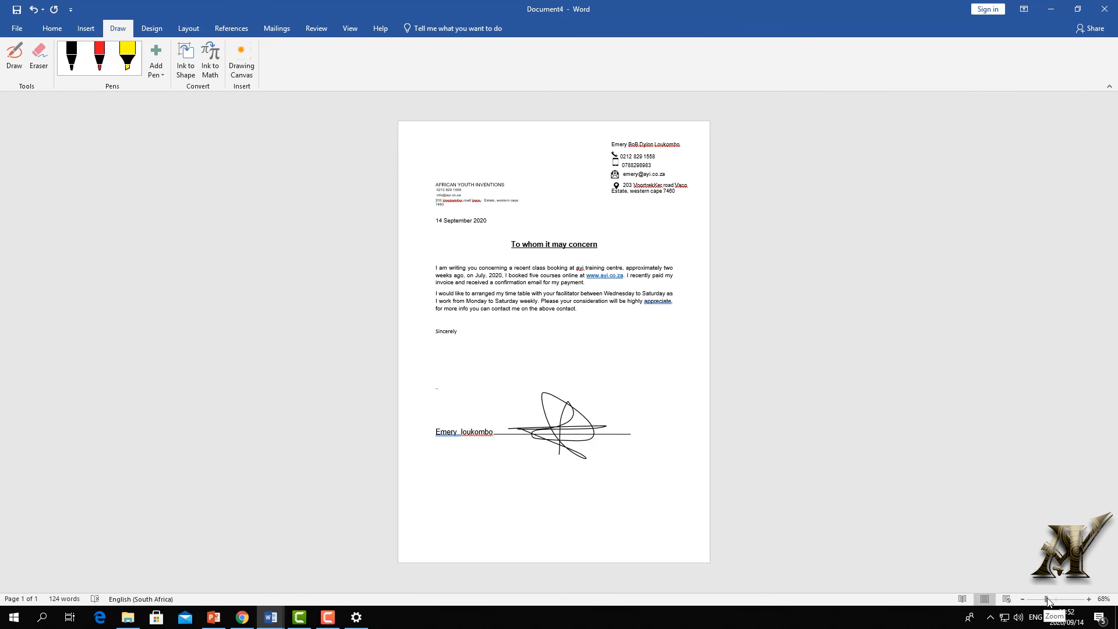
- Nudge the ink signature slightly lower on the signing line
mouse_move(1045, 600)
left_mouse_down()
mouse_move(1064, 602)
mouse_move(1028, 602)
left_mouse_up()
left_click_drag(536, 272, 535, 282)
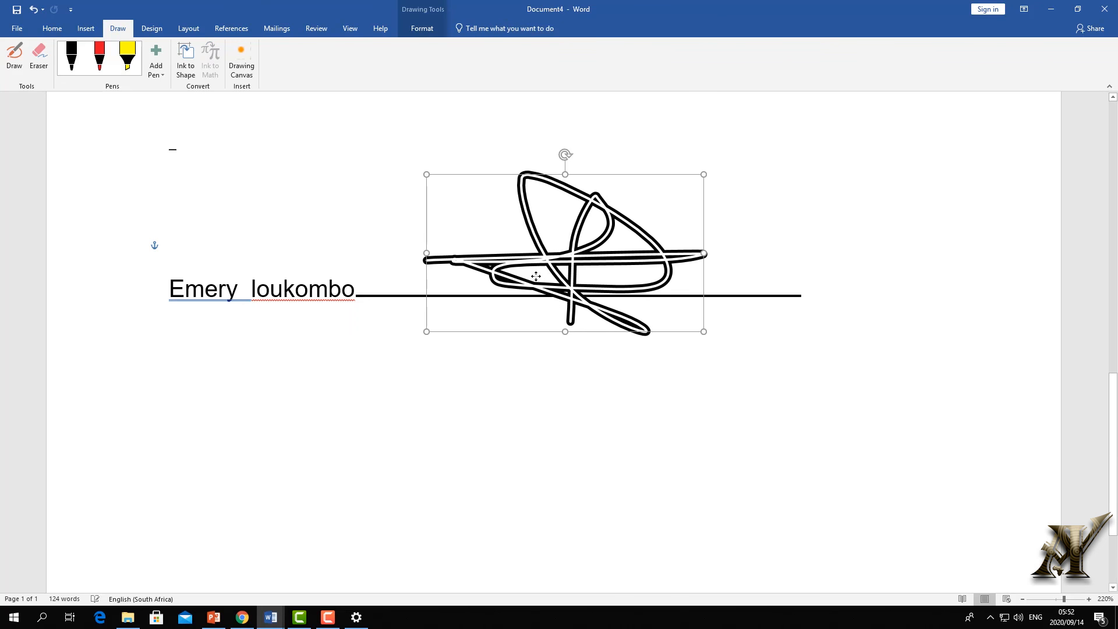
left_click(747, 270)
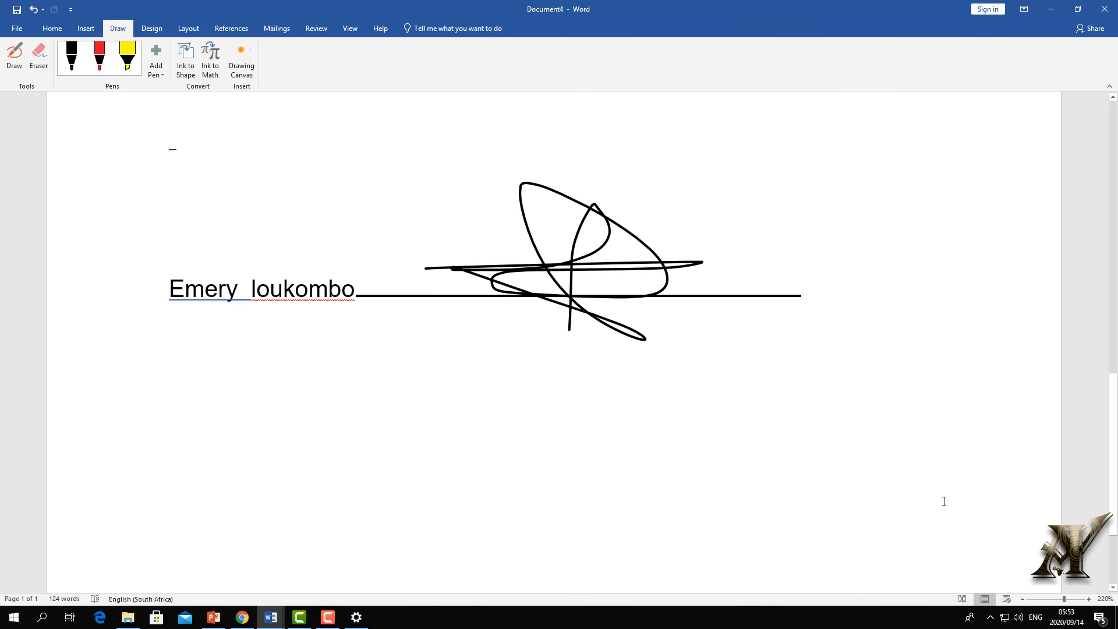
scroll(879, 424, "up", 6)
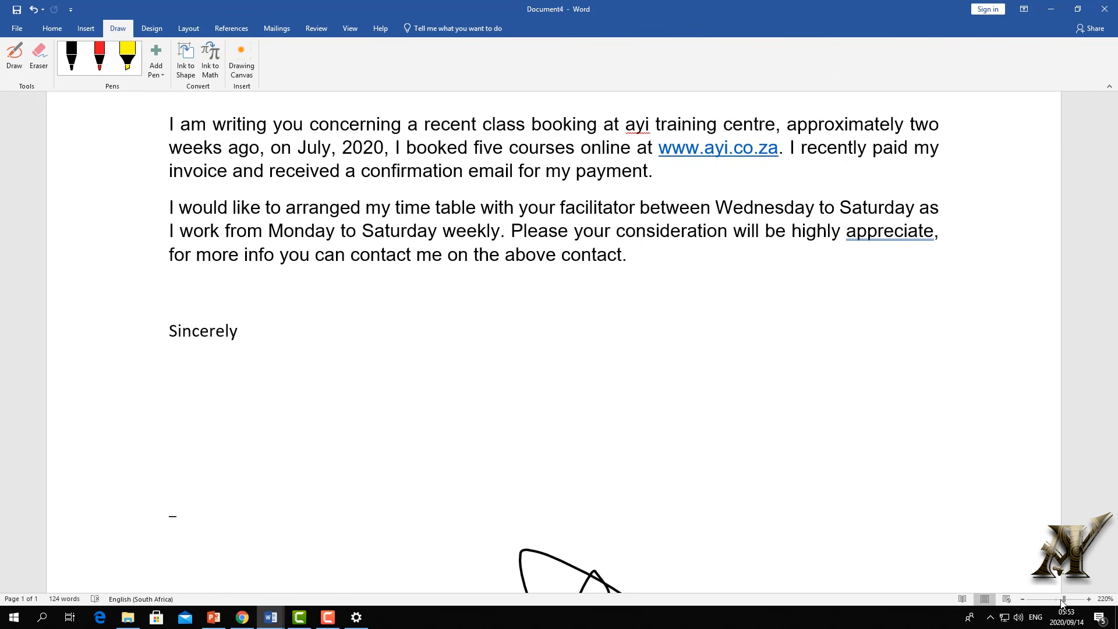
left_click_drag(1062, 601, 1055, 601)
scroll(800, 421, "up", 5)
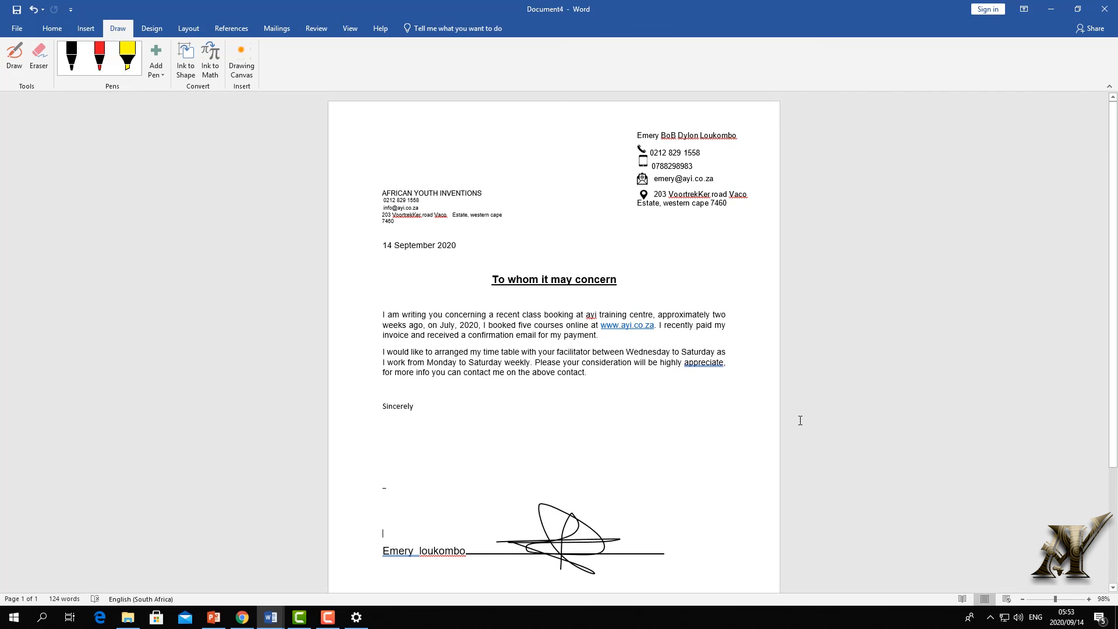
- Change 'appreciate' to the suggested 'appreciating' in the second paragraph
left_click(17, 28)
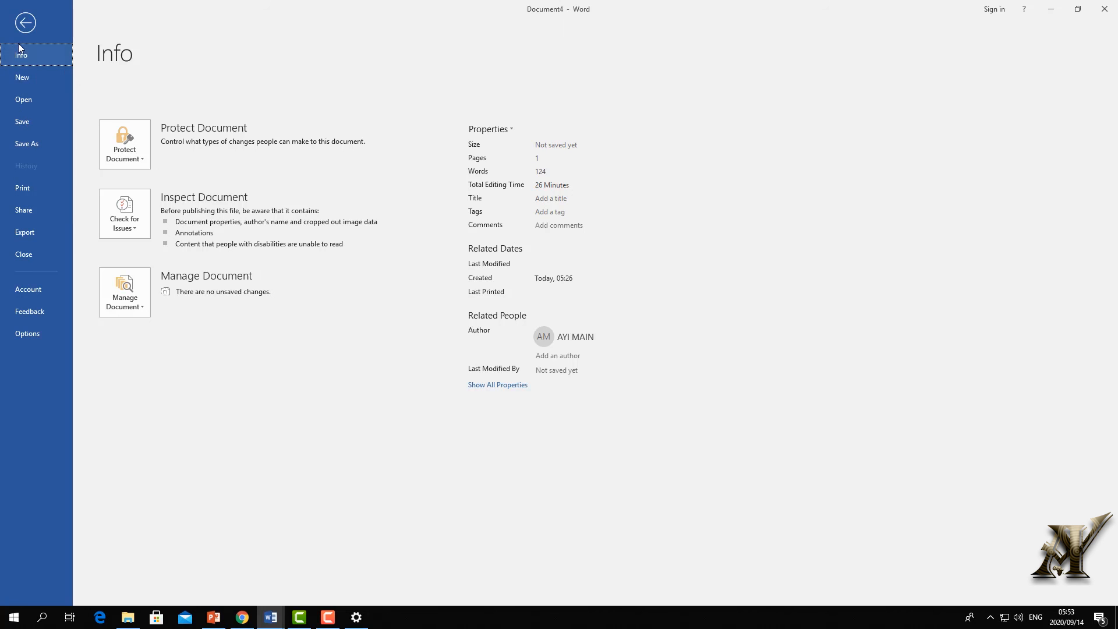
left_click(36, 40)
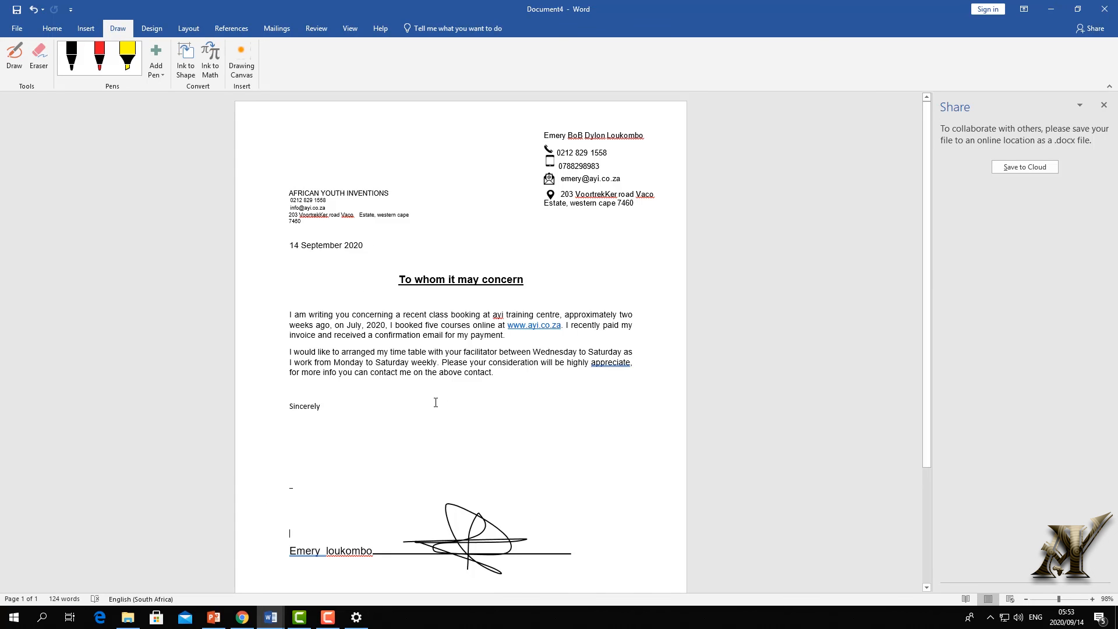
right_click(608, 365)
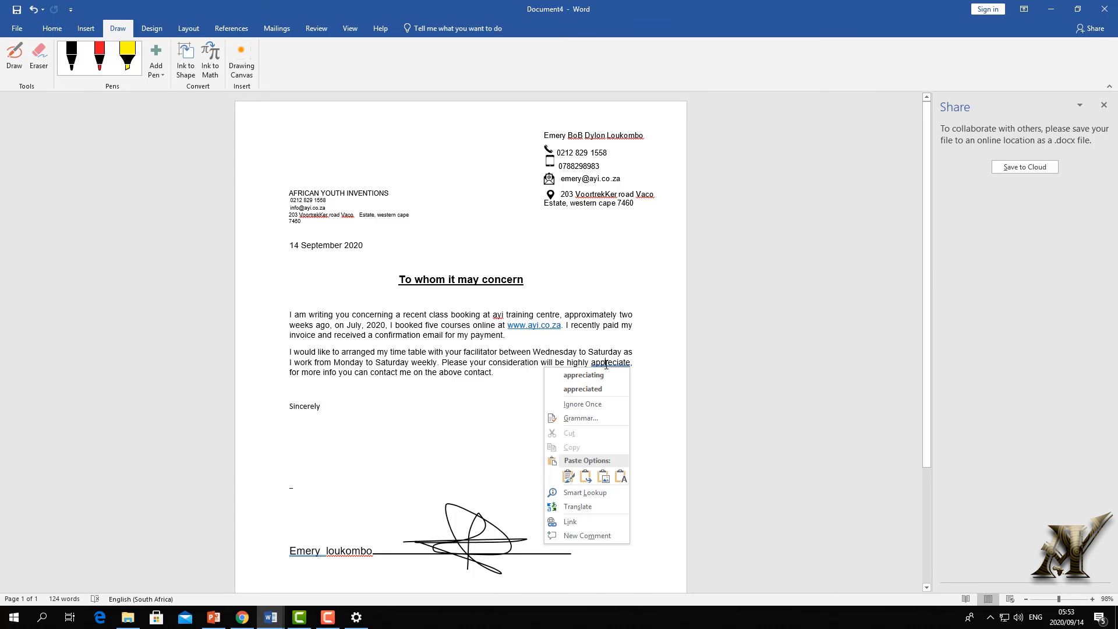
left_click(527, 374)
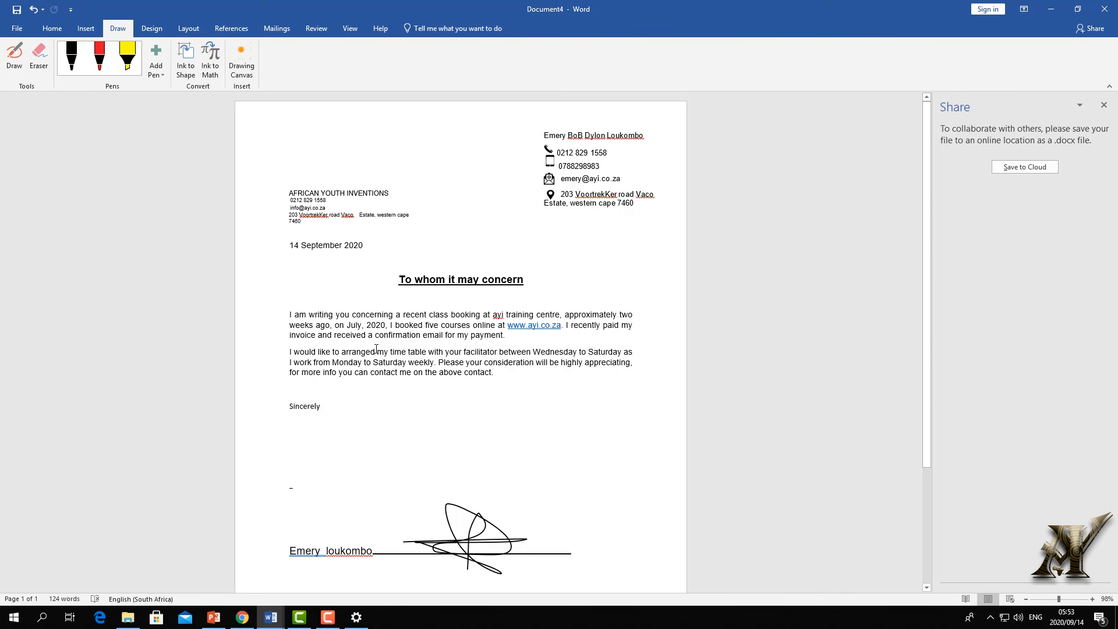
- Publish the letter as a PDF named 'letter' in the desktop WV2 folder
left_click(17, 28)
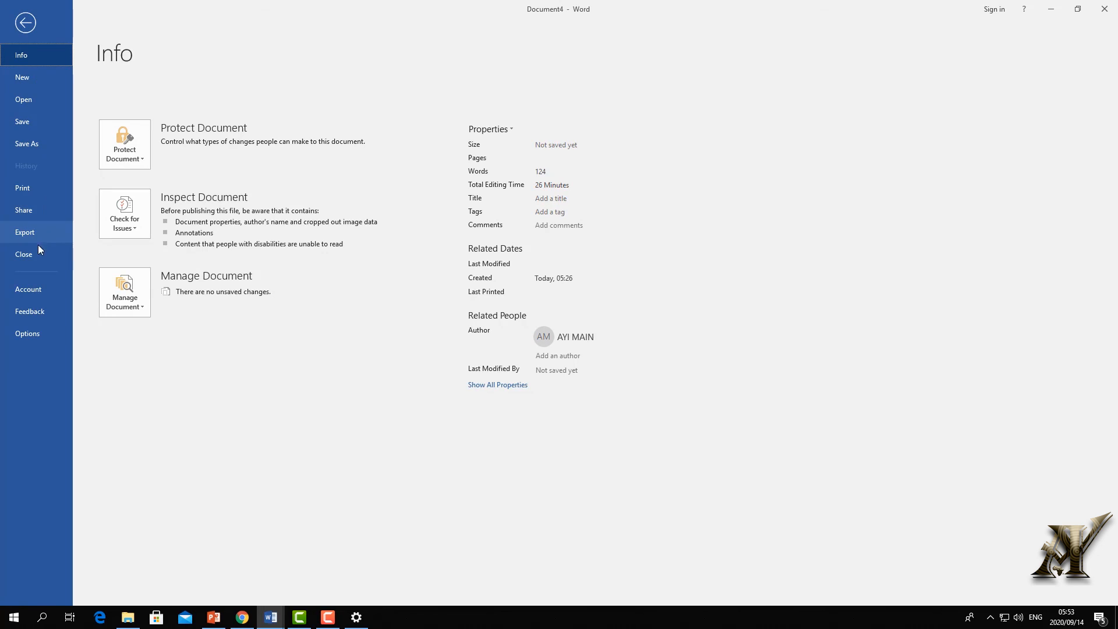
left_click(28, 144)
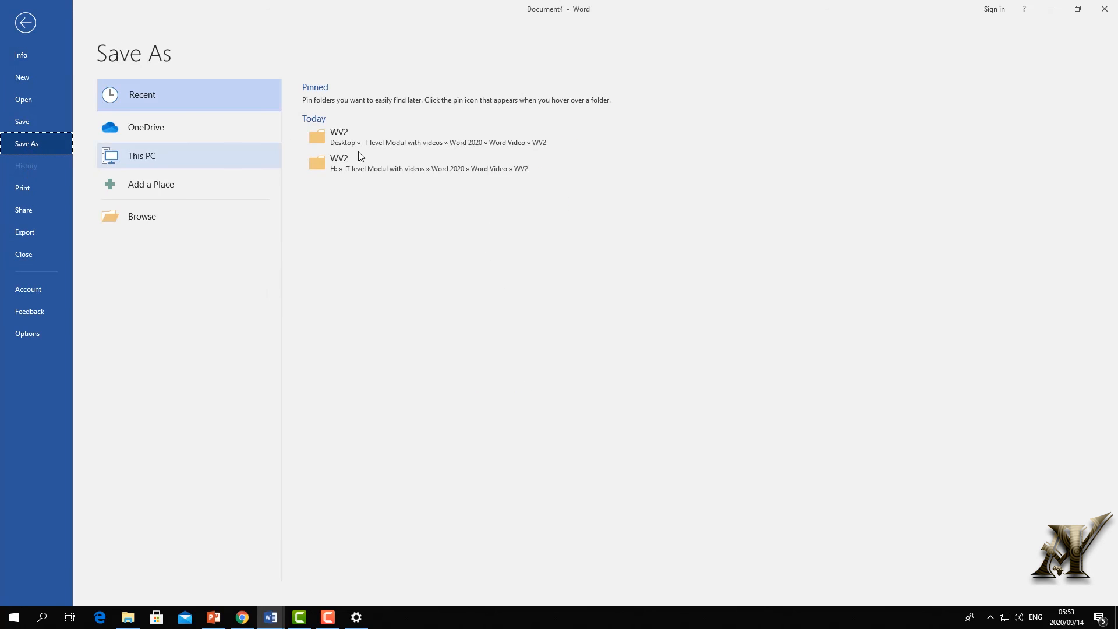
left_click(319, 135)
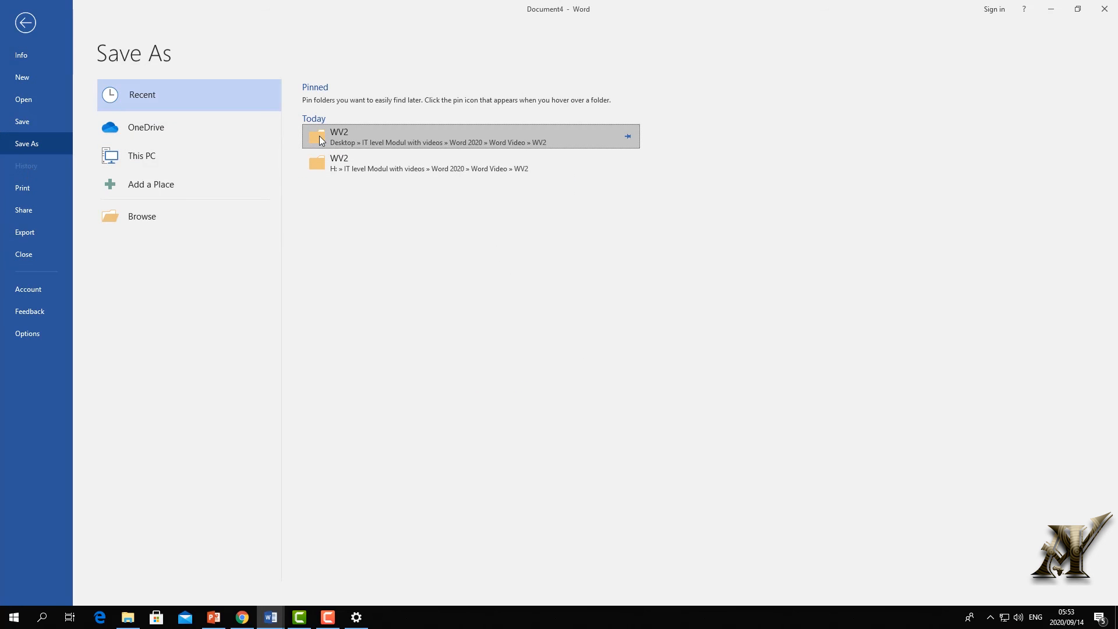
double_click(335, 142)
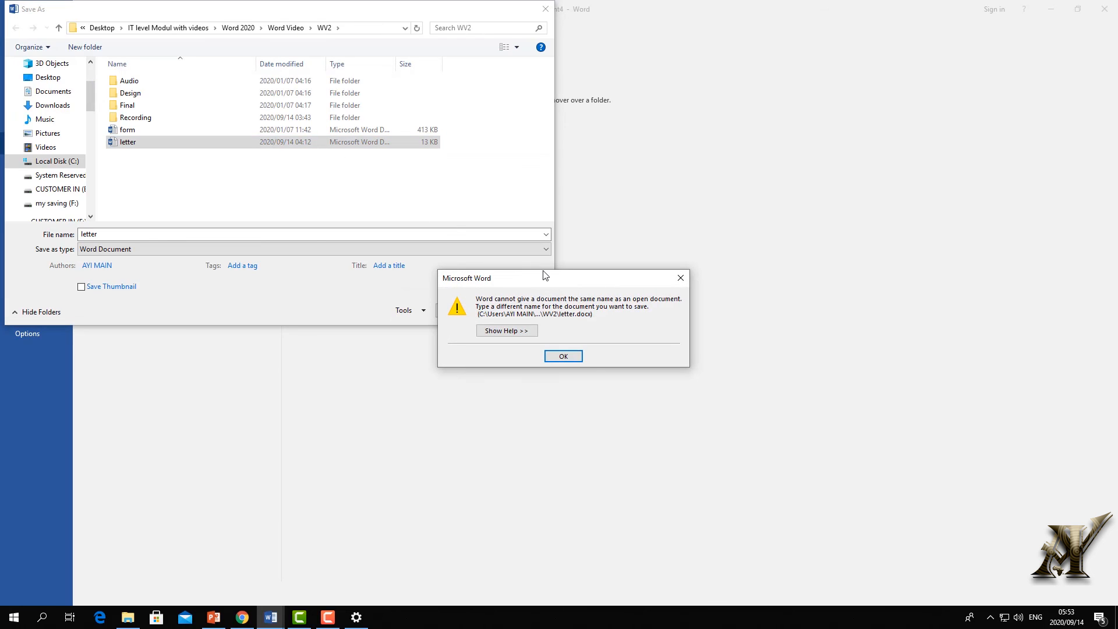
left_click(687, 282)
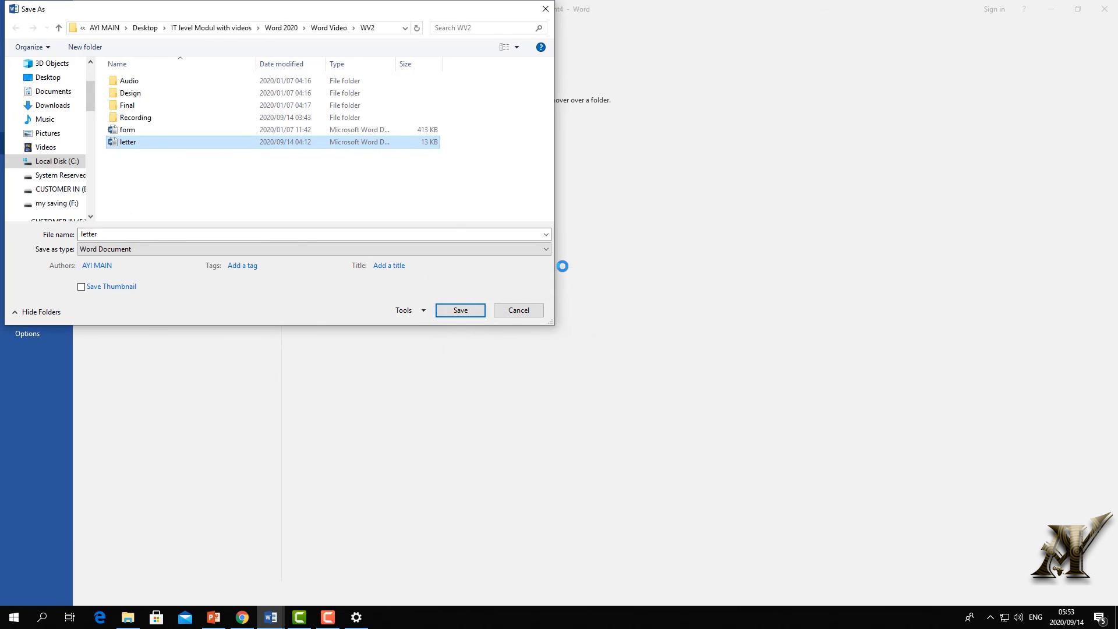
double_click(98, 235)
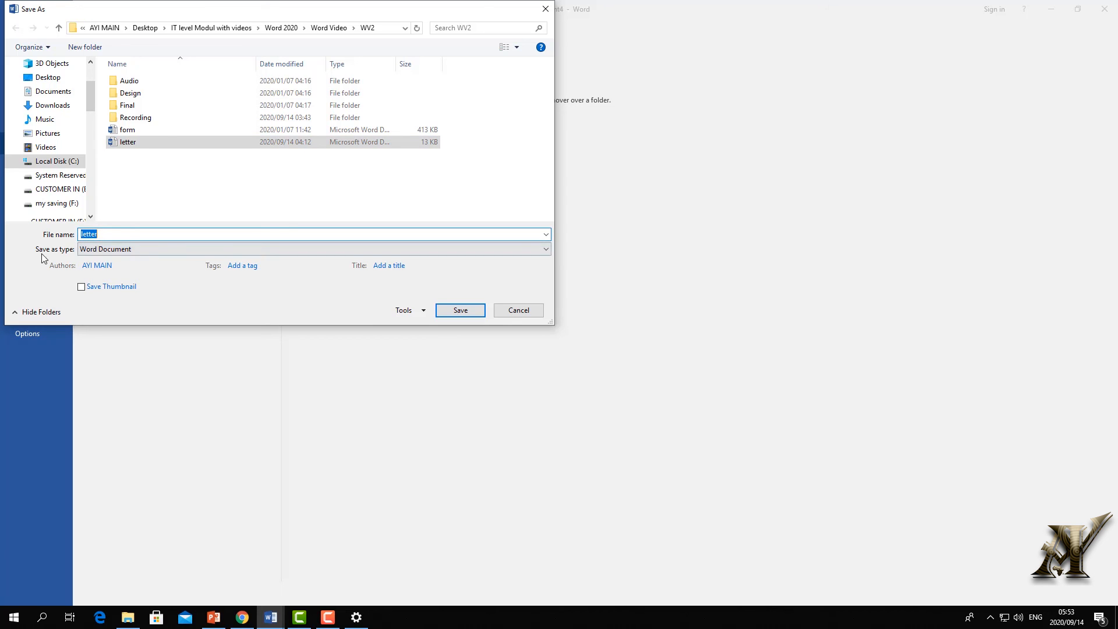
left_click(543, 249)
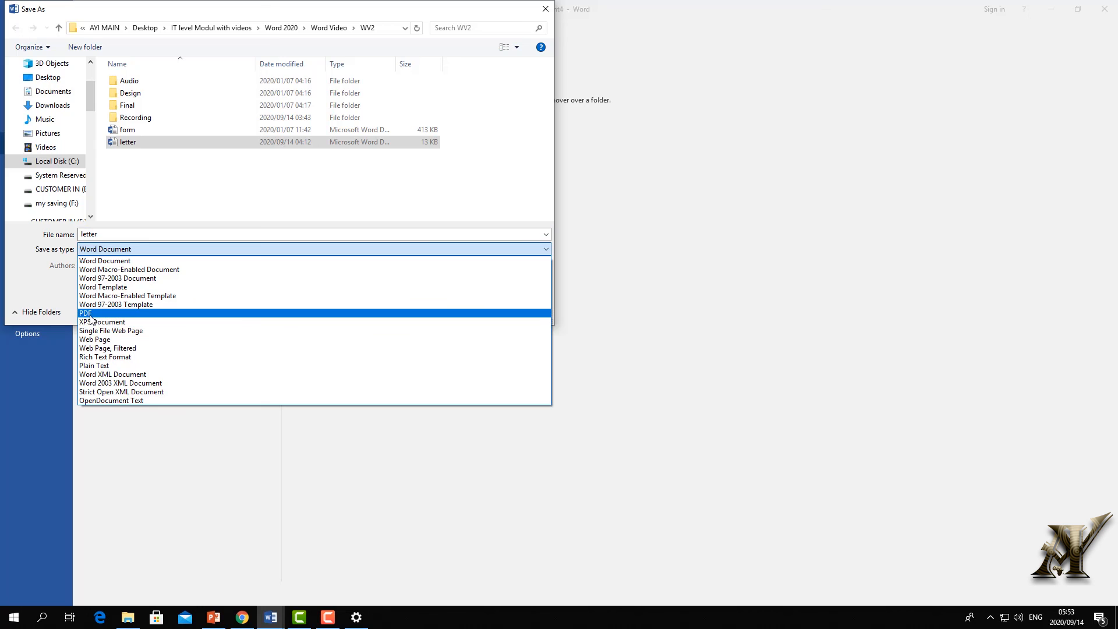
left_click(91, 314)
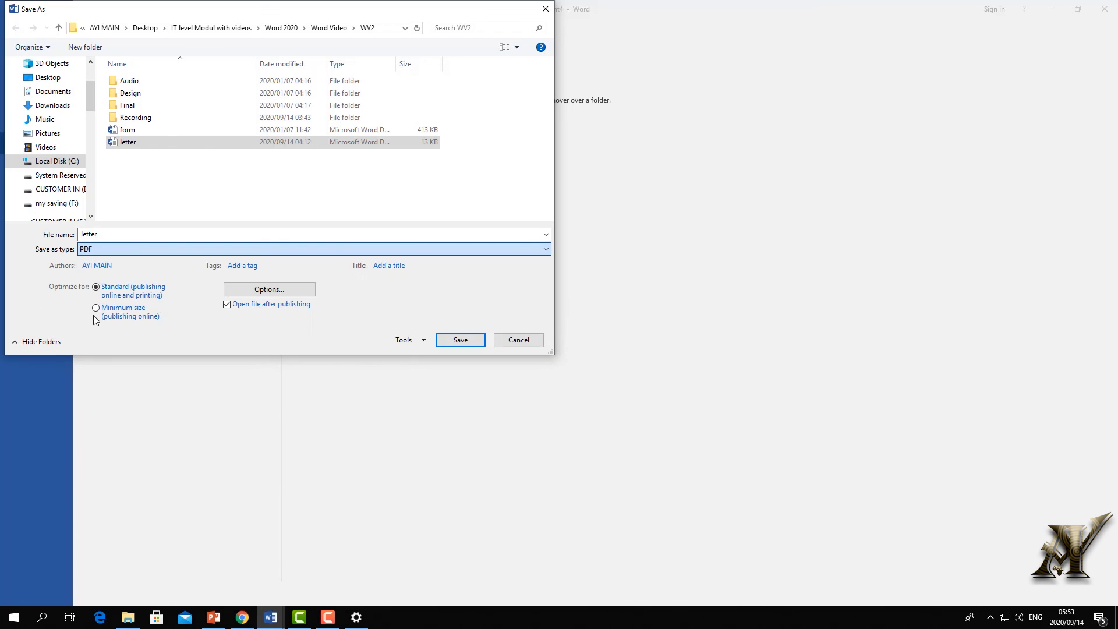
left_click(460, 340)
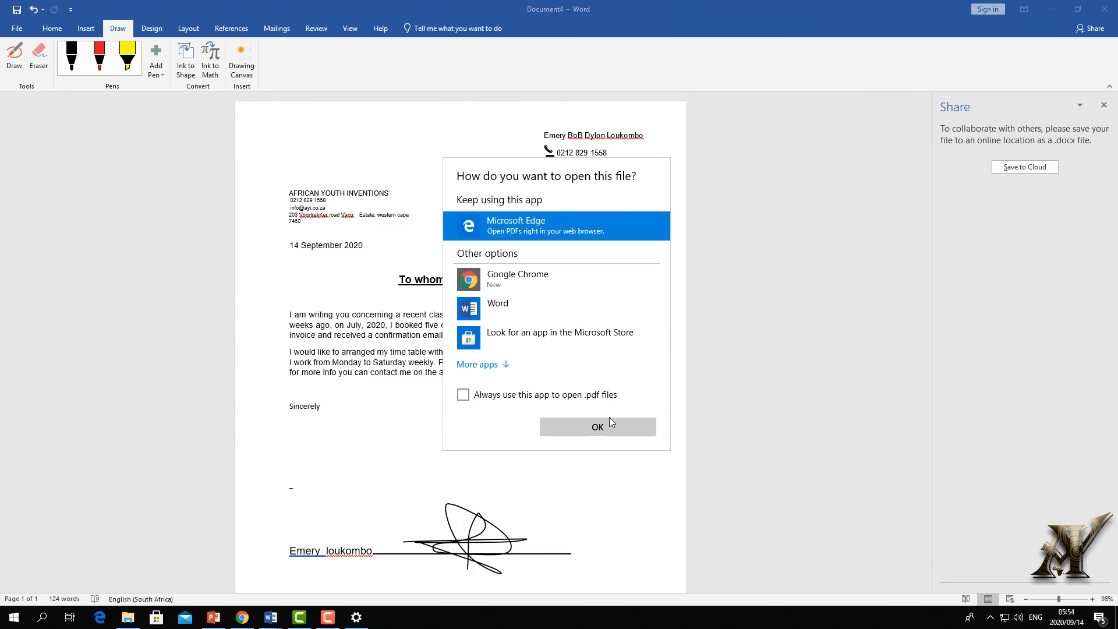
- Open the exported letter PDF from the maximized WV2 folder in Edge
left_click(606, 431)
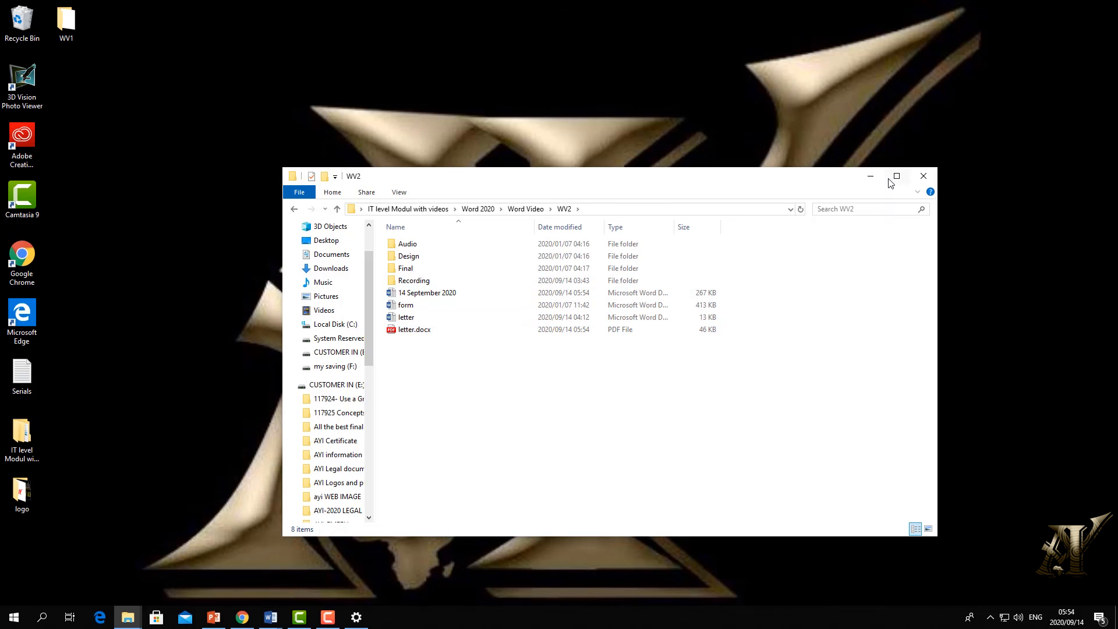
left_click(897, 176)
left_click(119, 159)
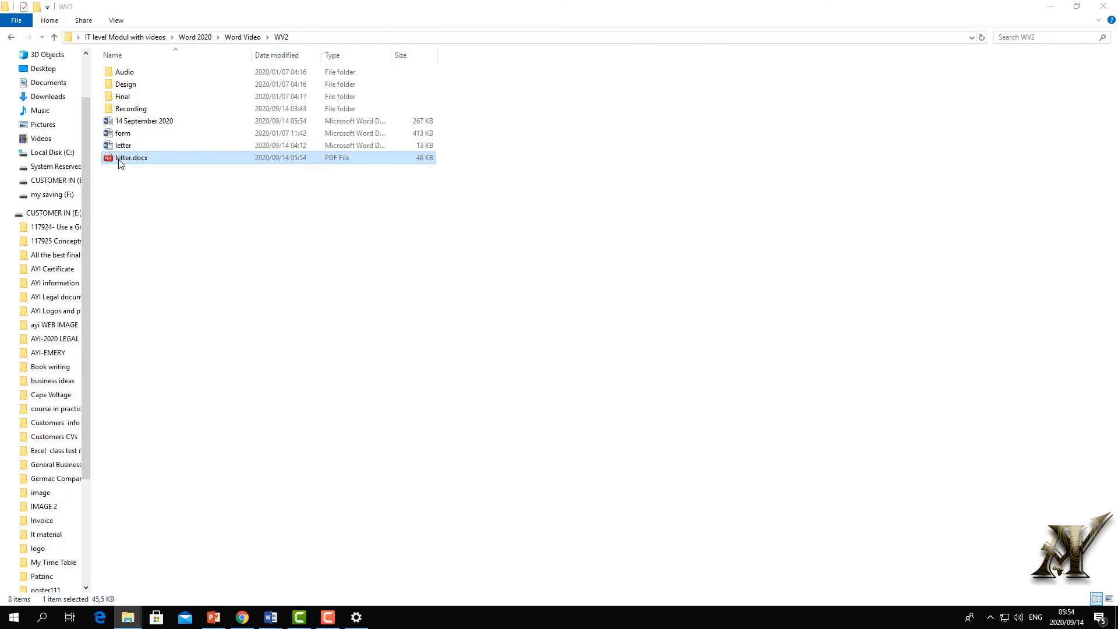
double_click(119, 161)
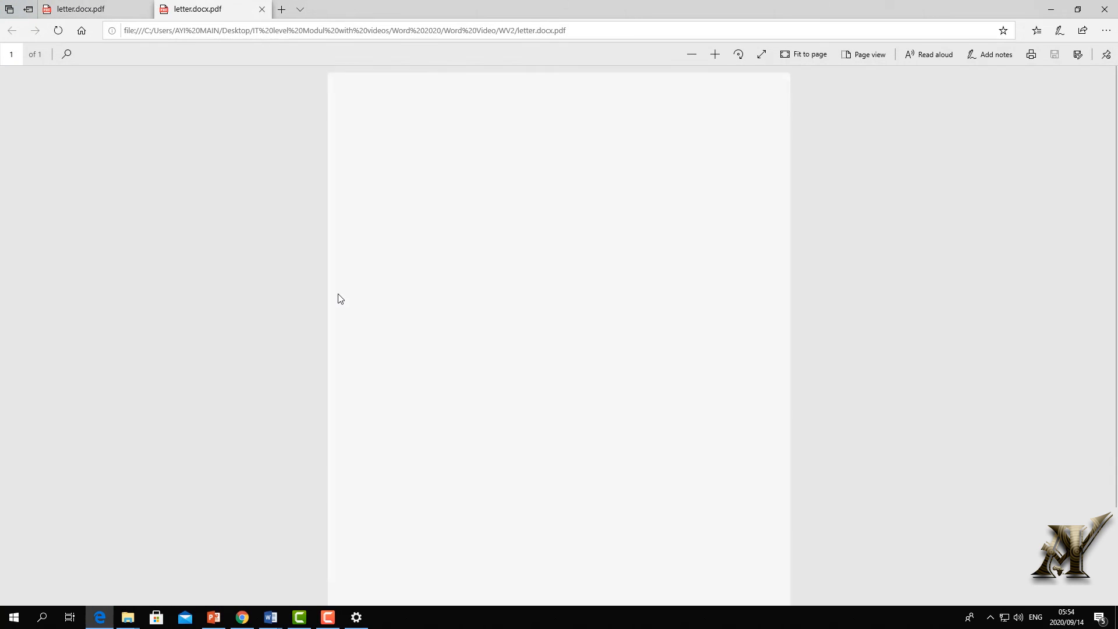
- Review both body paragraphs in the PDF, then close Edge and all its tabs
scroll(447, 311, "down", 2)
scroll(448, 318, "up", 2)
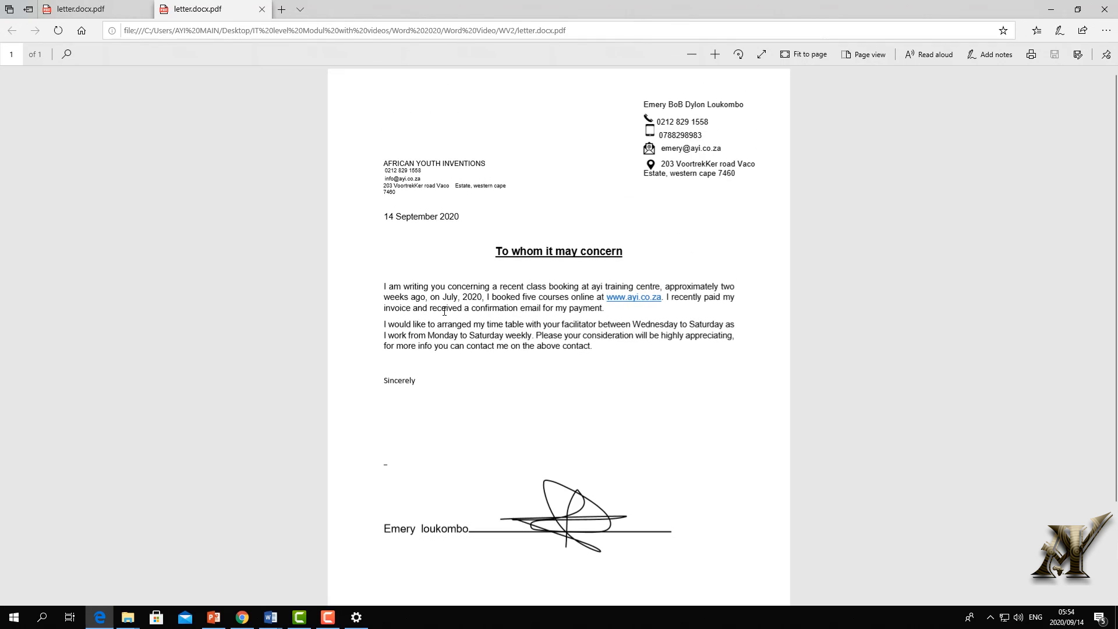
left_click_drag(503, 336, 464, 346)
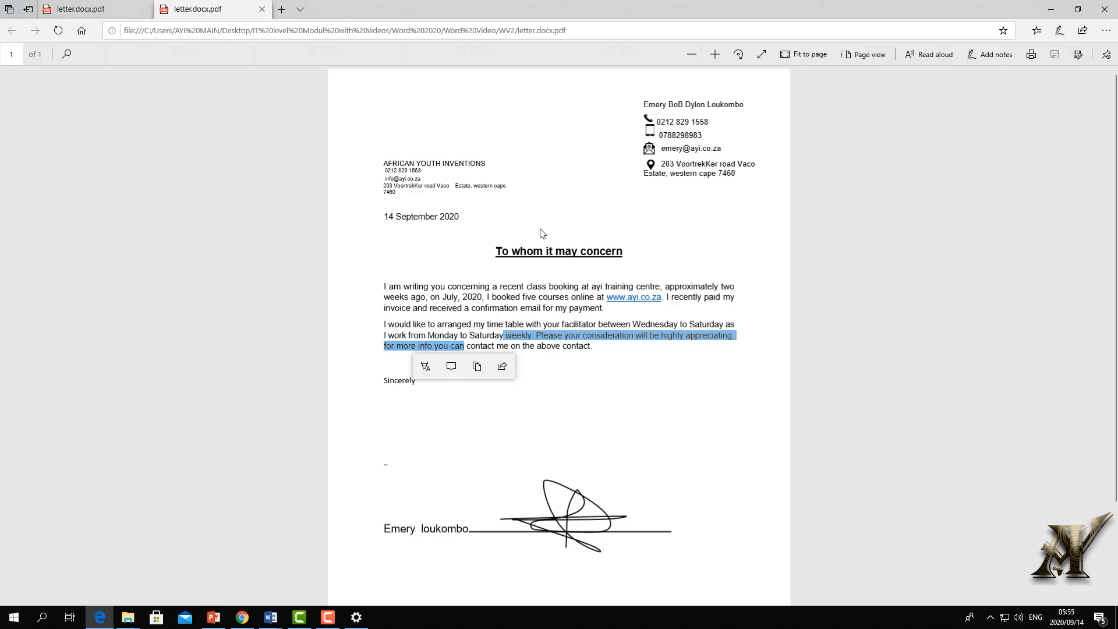
left_click(564, 358)
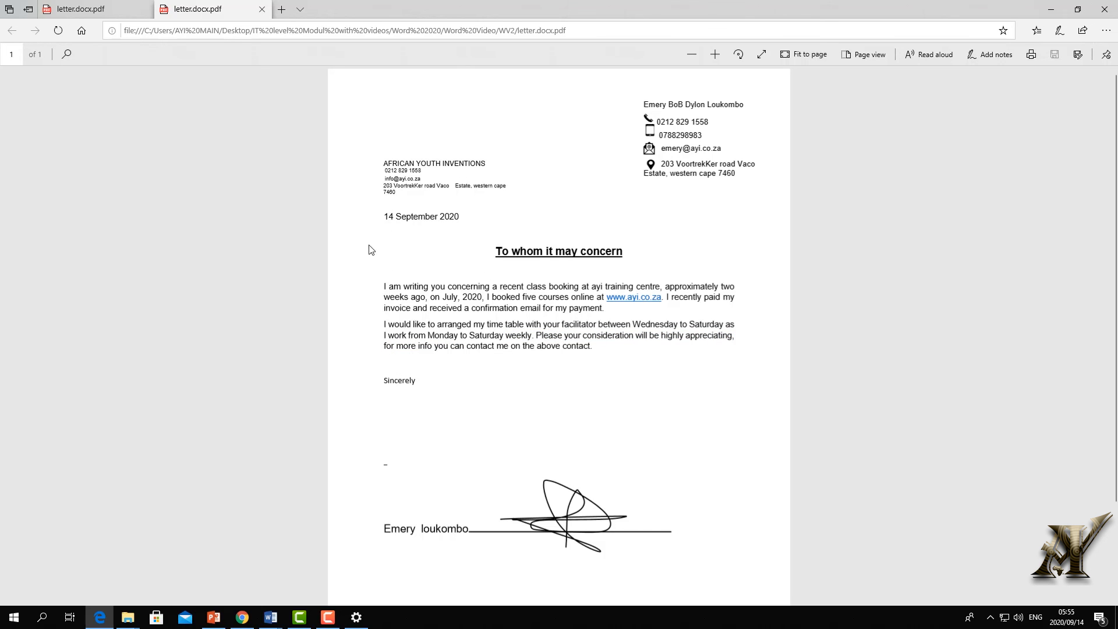
left_click_drag(448, 286, 524, 308)
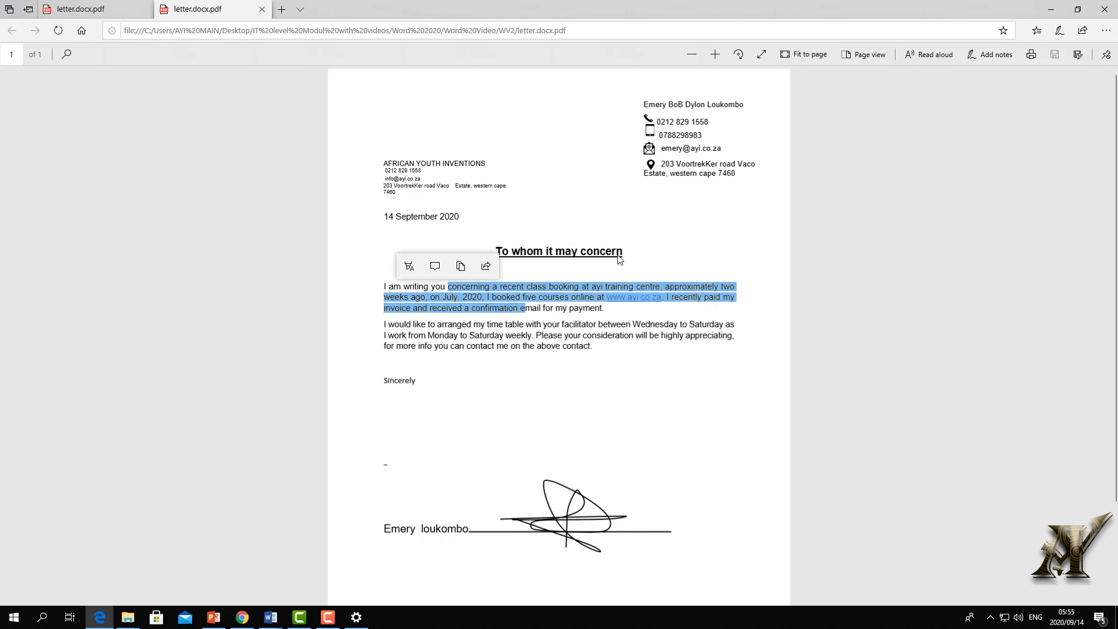
left_click(1104, 9)
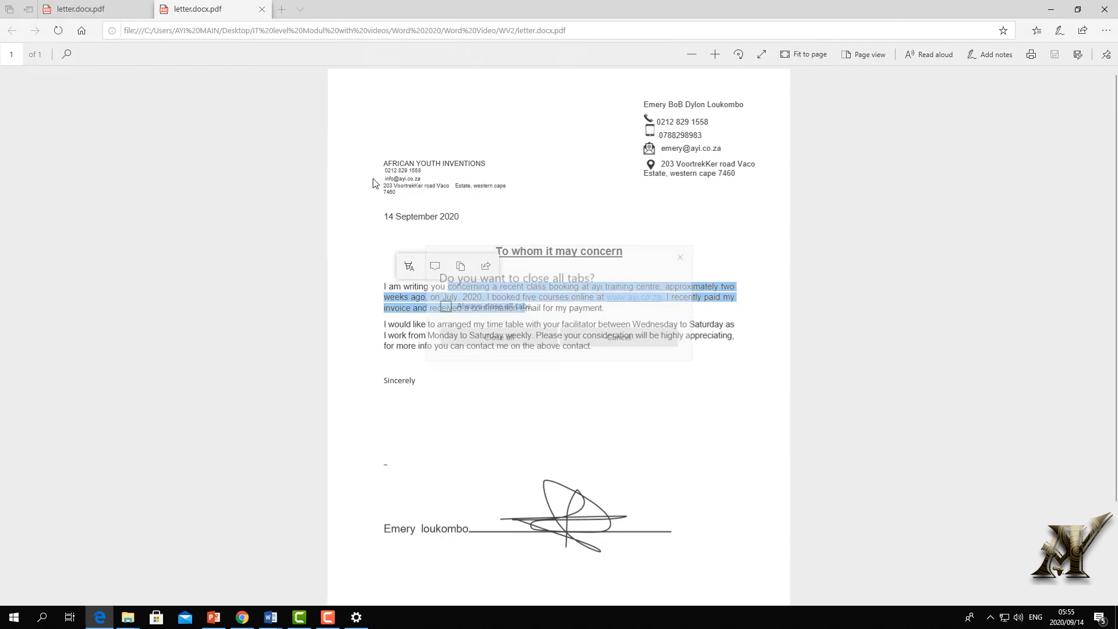
left_click(501, 330)
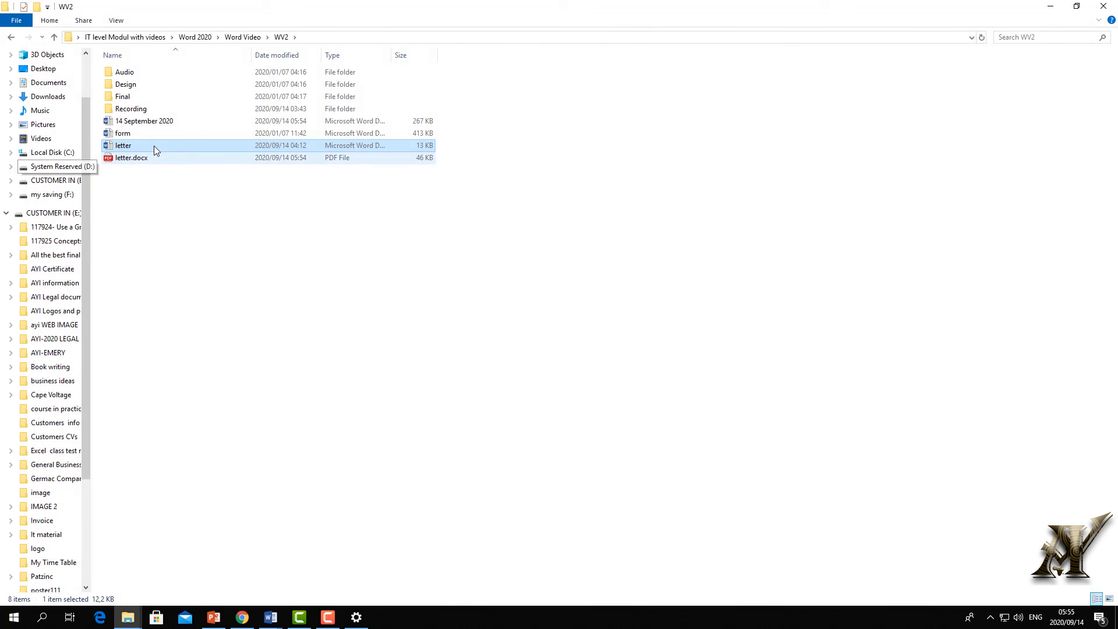
- Open the '14 September 2020' document from the WV2 folder
left_click(153, 123)
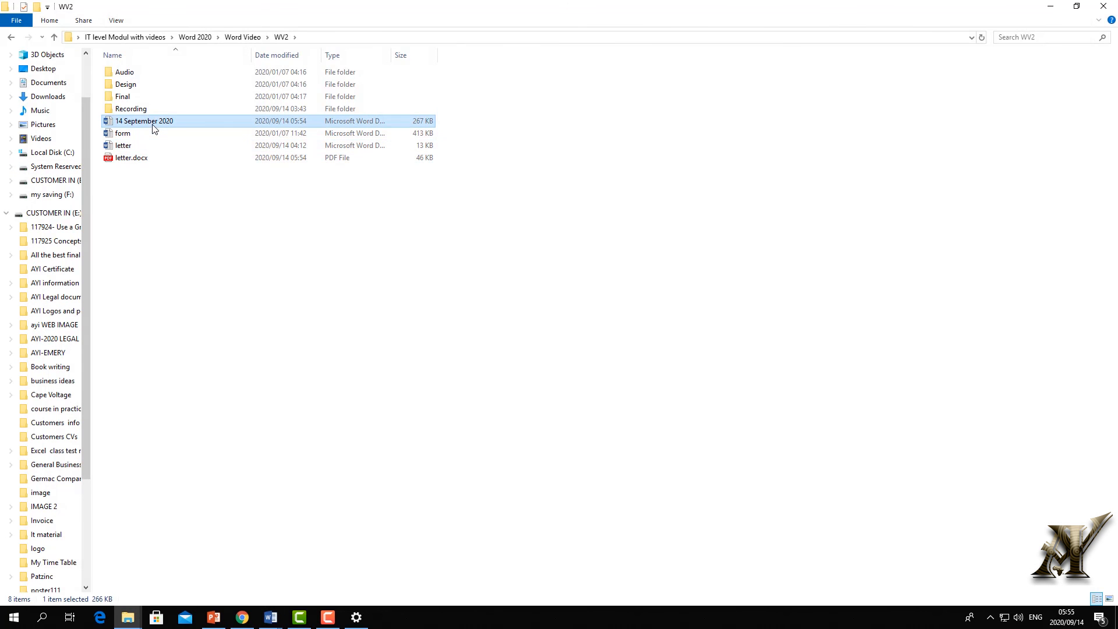
double_click(154, 123)
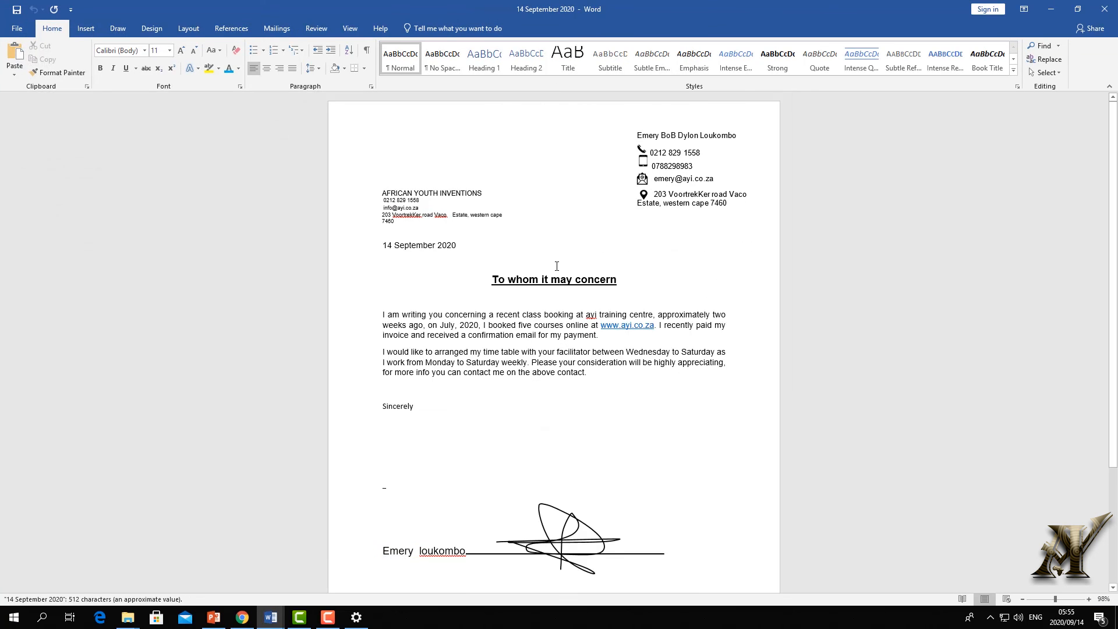
scroll(480, 275, "down", 3)
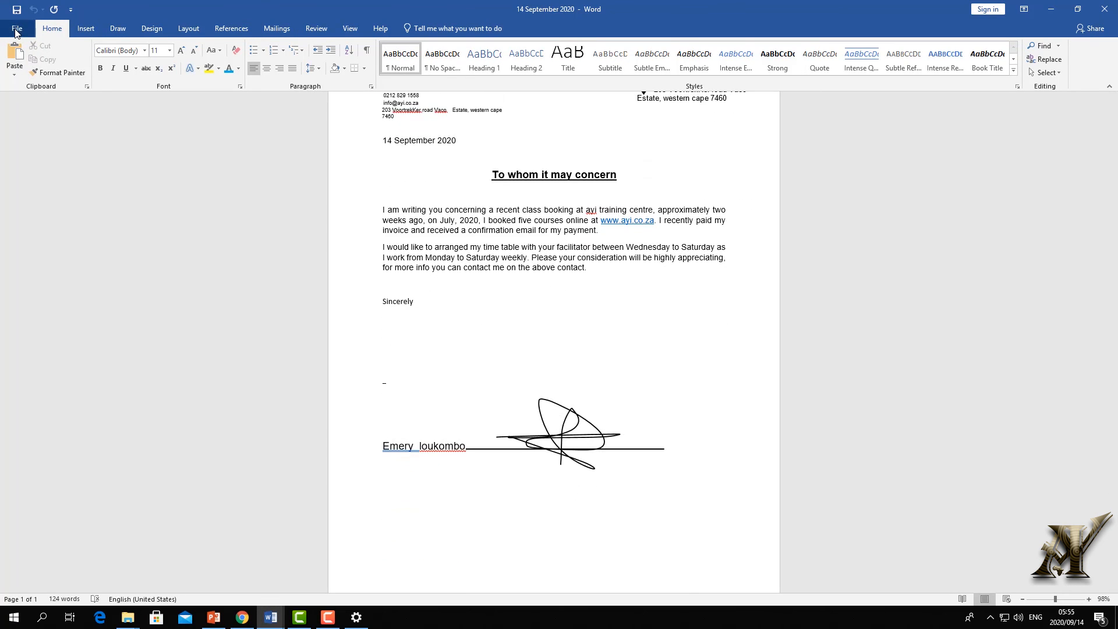
- Bring up Save As for the WV2 folder, then cancel and return to the document
left_click(17, 28)
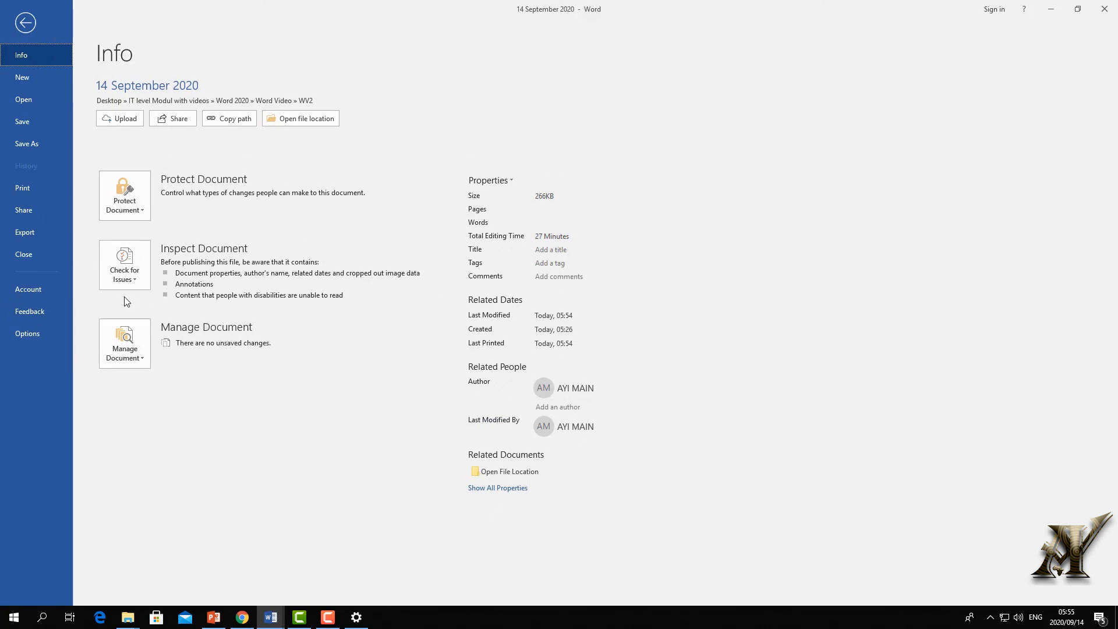
left_click(27, 144)
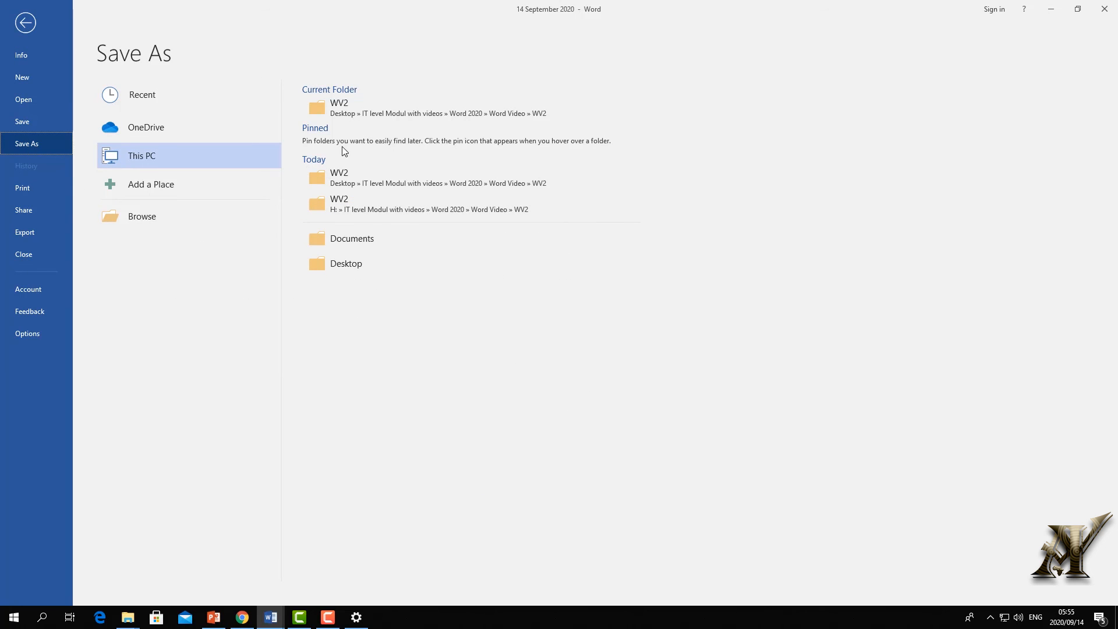
left_click(342, 117)
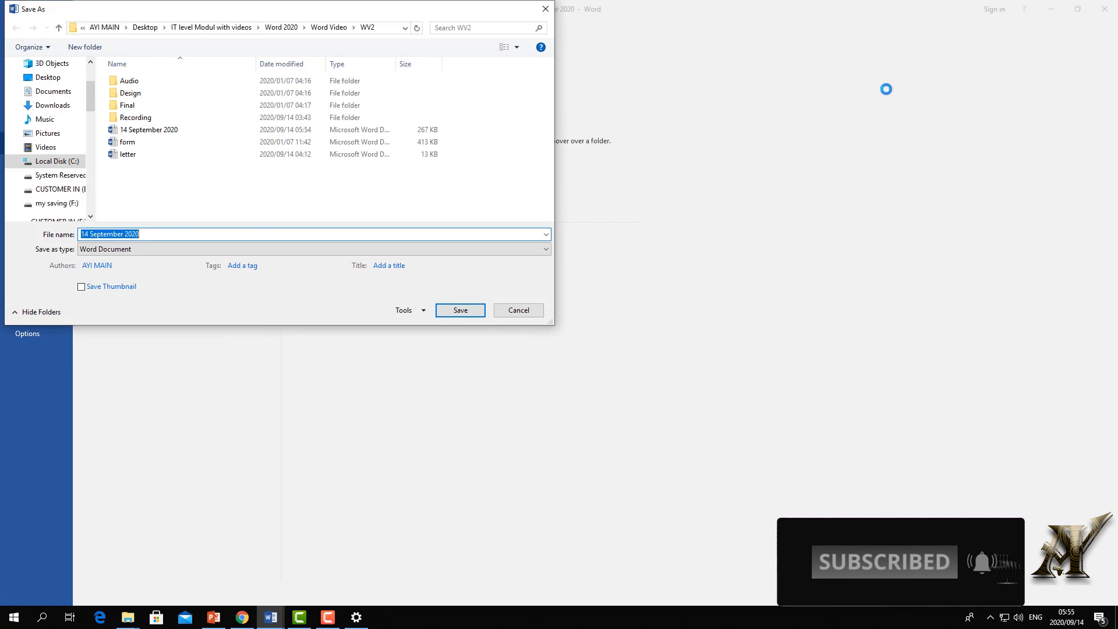
left_click(545, 9)
key("Escape")
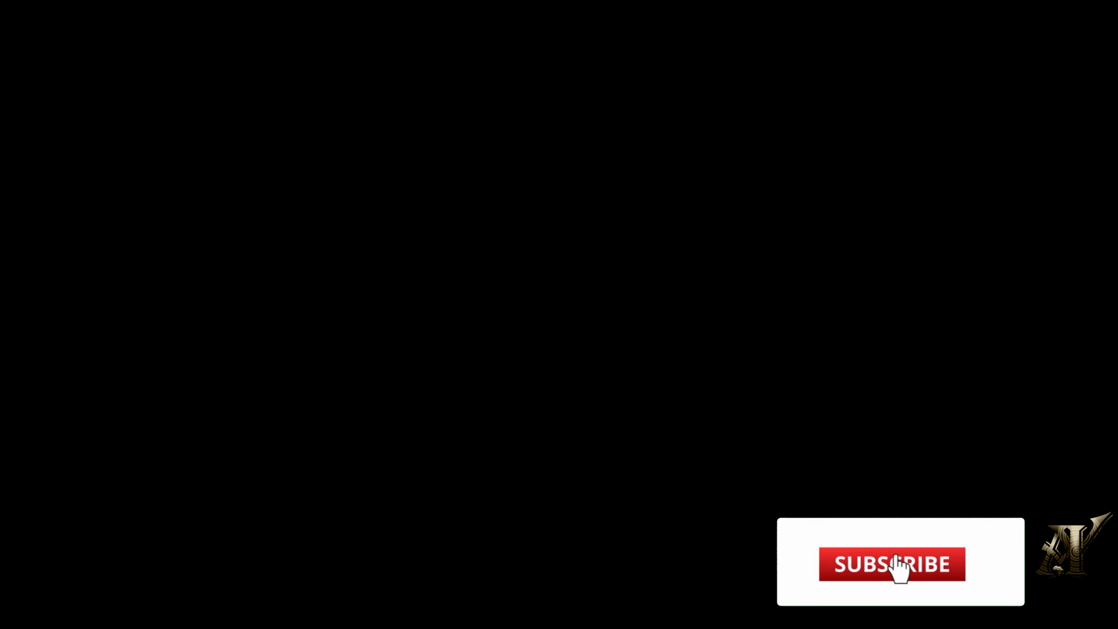